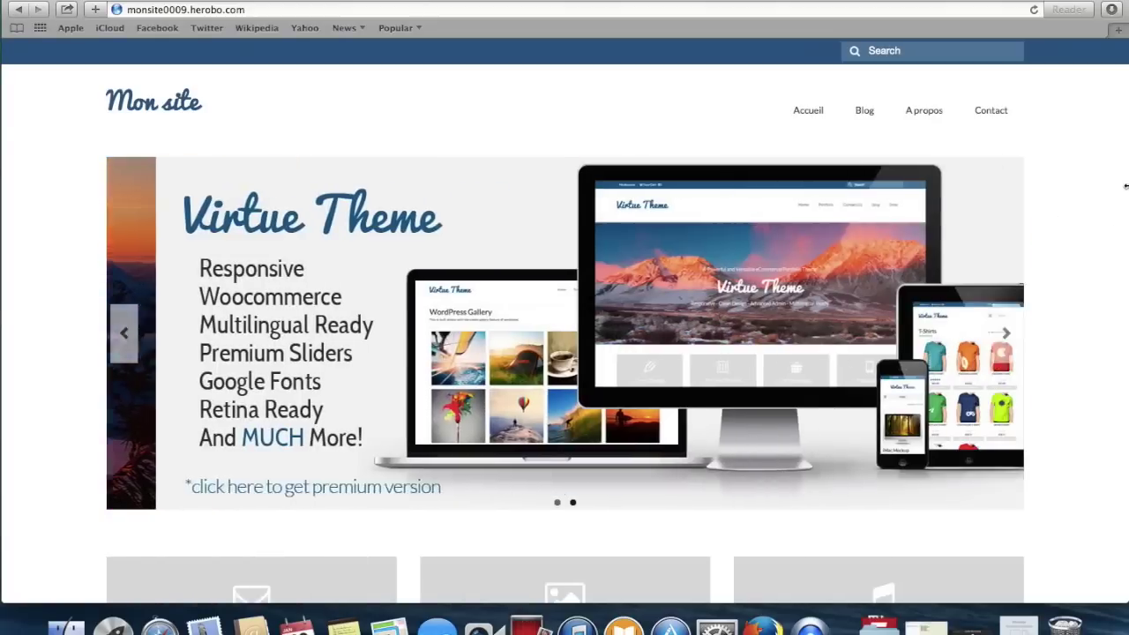
Step: Review the to-do checklist of site setup steps in Notes, then put the note away
mouse_move(1127, 182)
mouse_down()
mouse_move(961, 179)
mouse_move(838, 199)
mouse_move(1126, 199)
mouse_up()
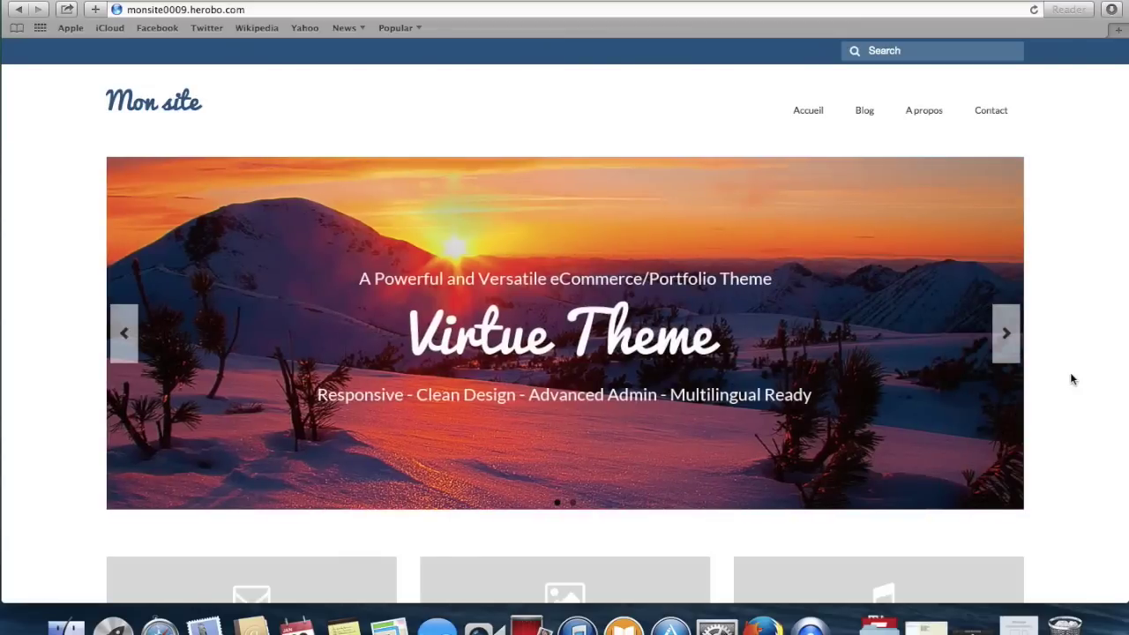
click(347, 626)
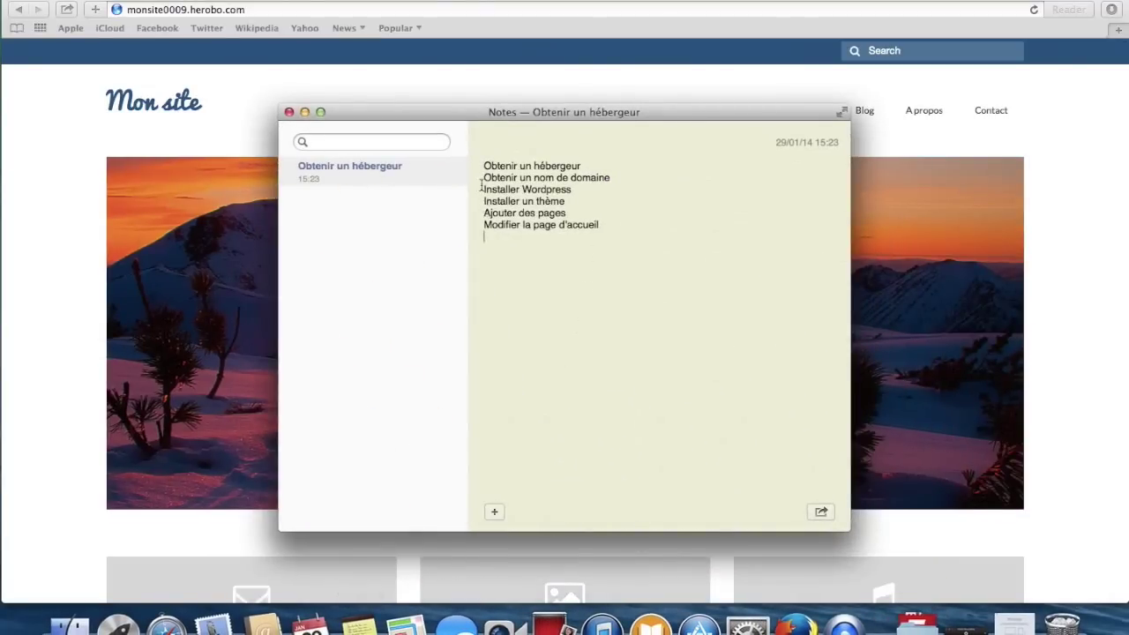
drag(483, 161, 601, 224)
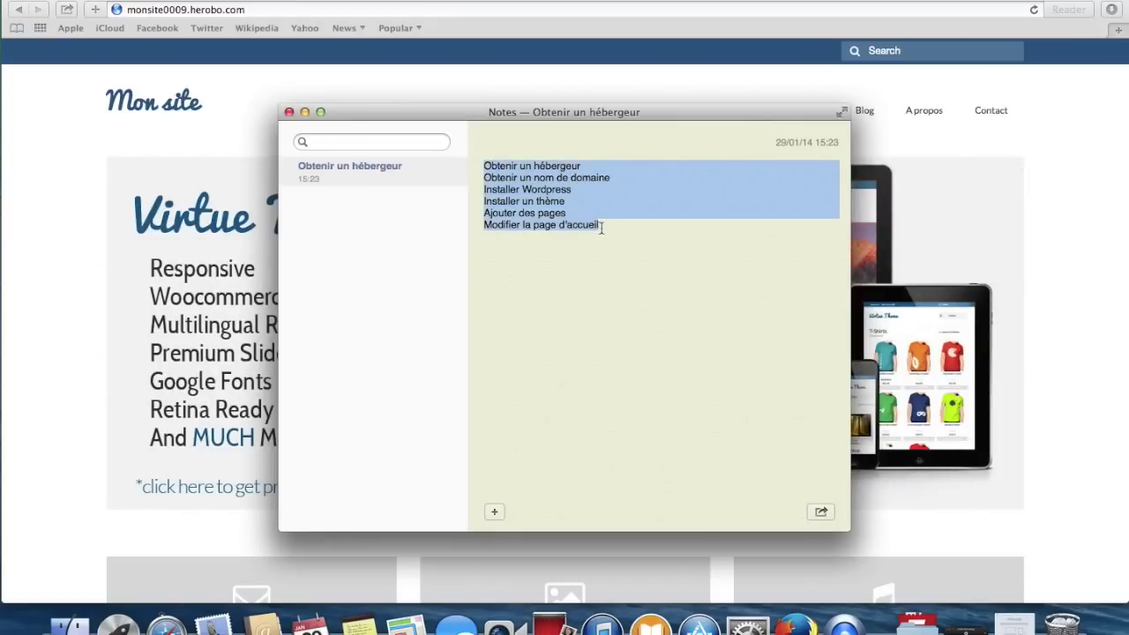
click(601, 225)
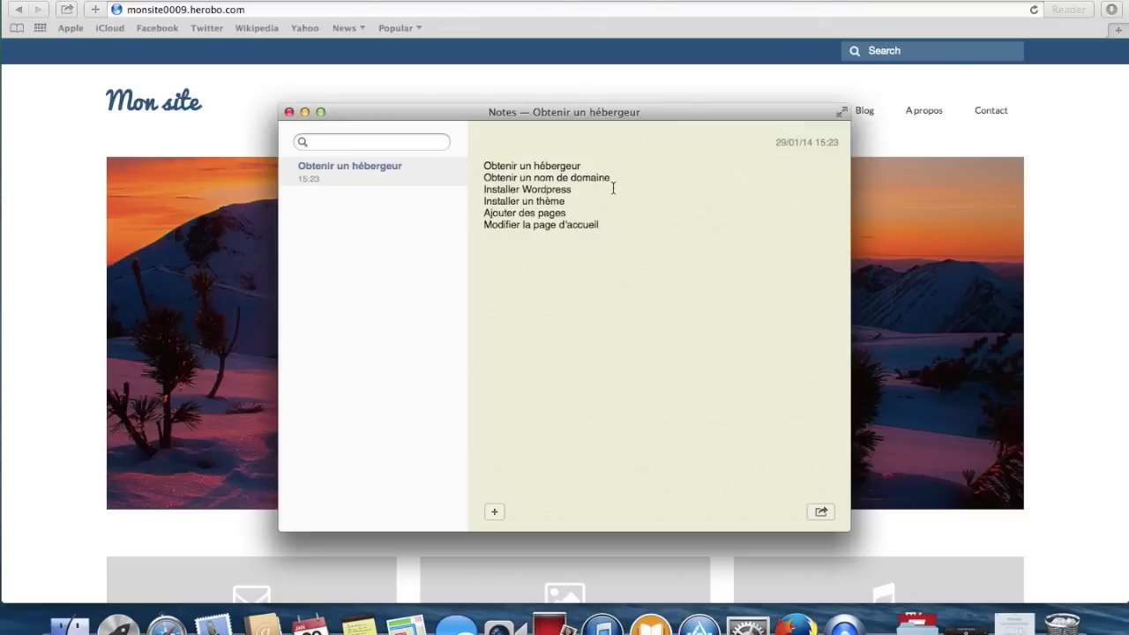
click(305, 112)
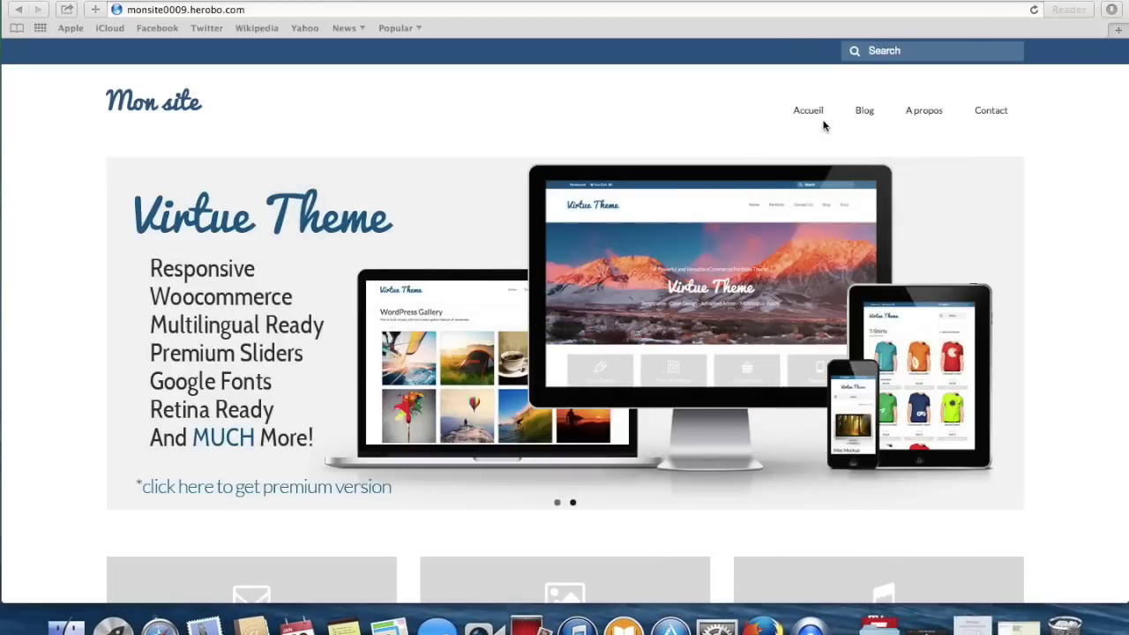
Step: Browse the existing site: the Virtue Theme devices slide, the Contact page, then back home
scroll(723, 329, down, 2)
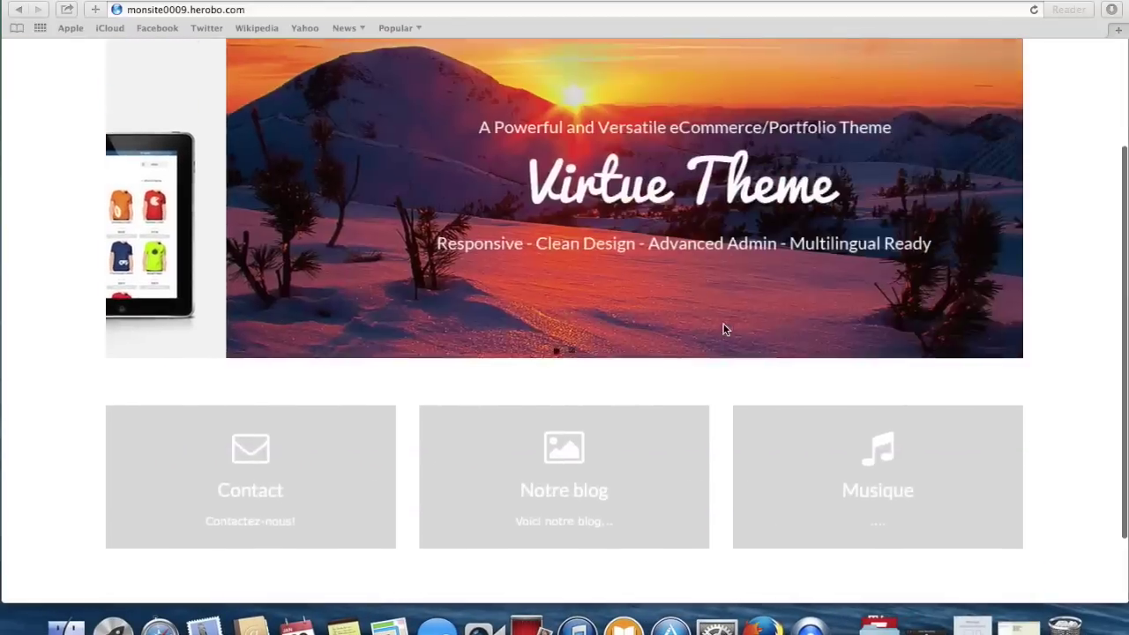
scroll(665, 347, up, 3)
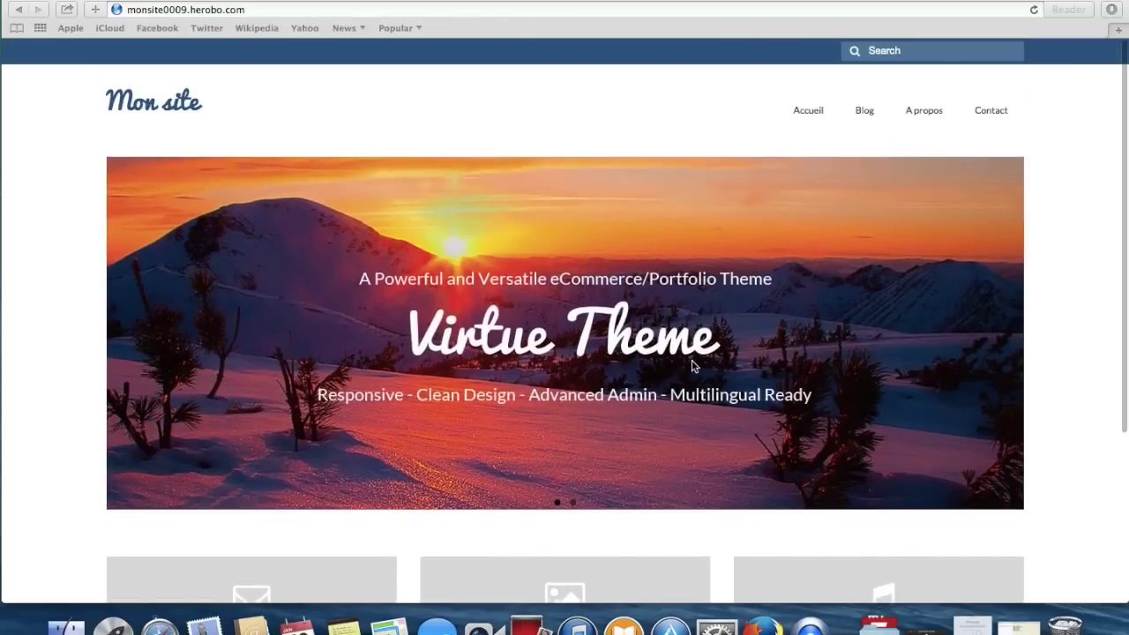
scroll(643, 325, down, 1)
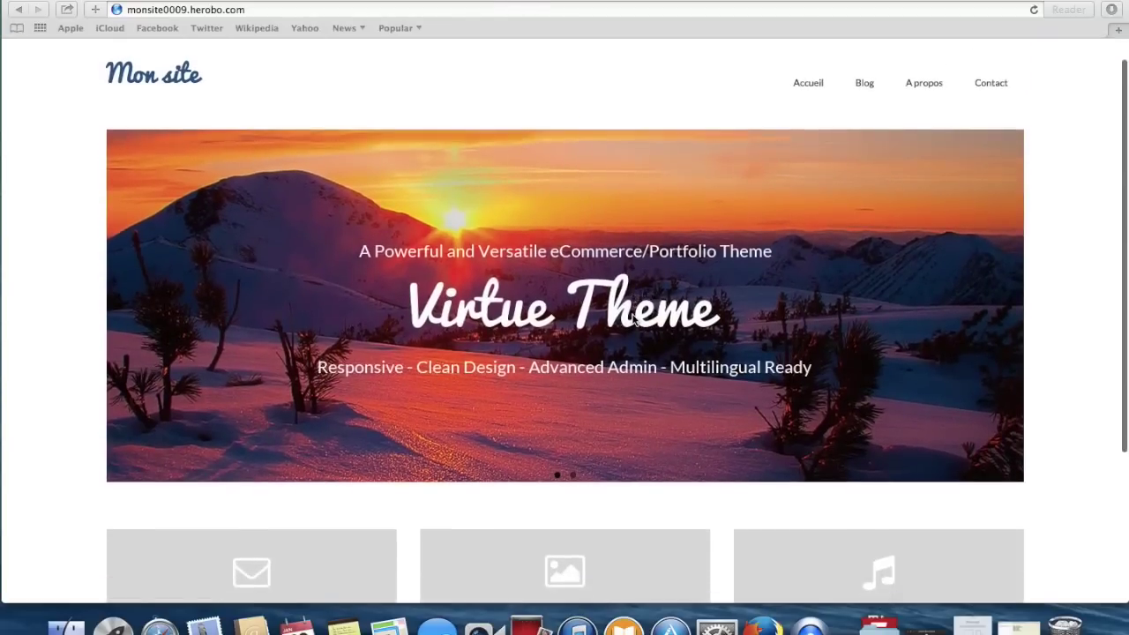
scroll(635, 322, down, 2)
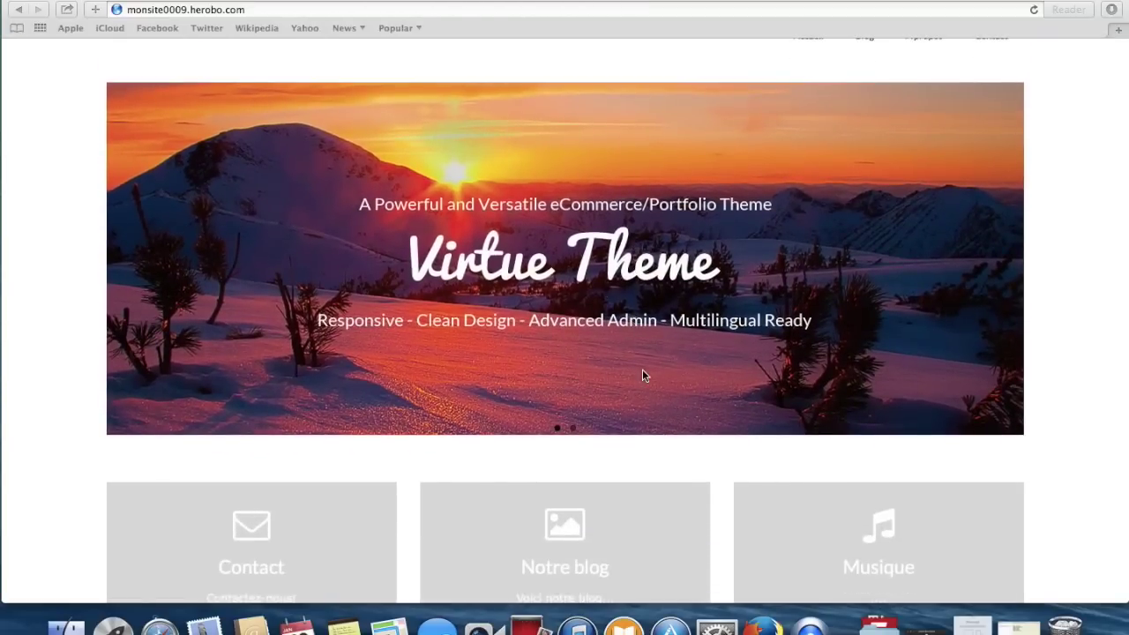
click(574, 428)
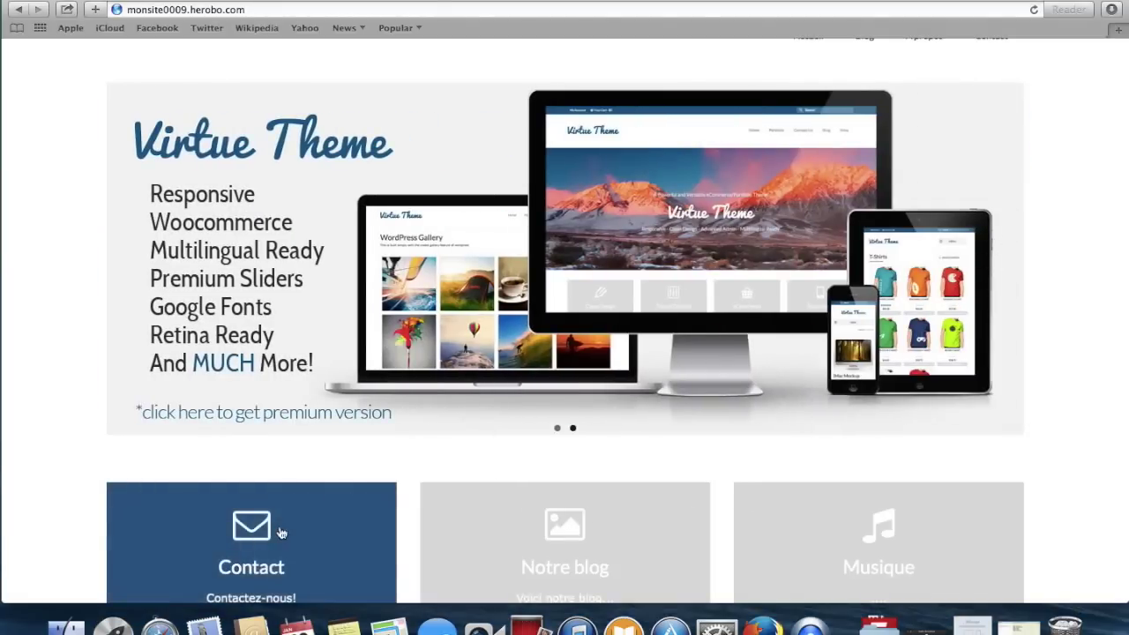
scroll(278, 531, down, 5)
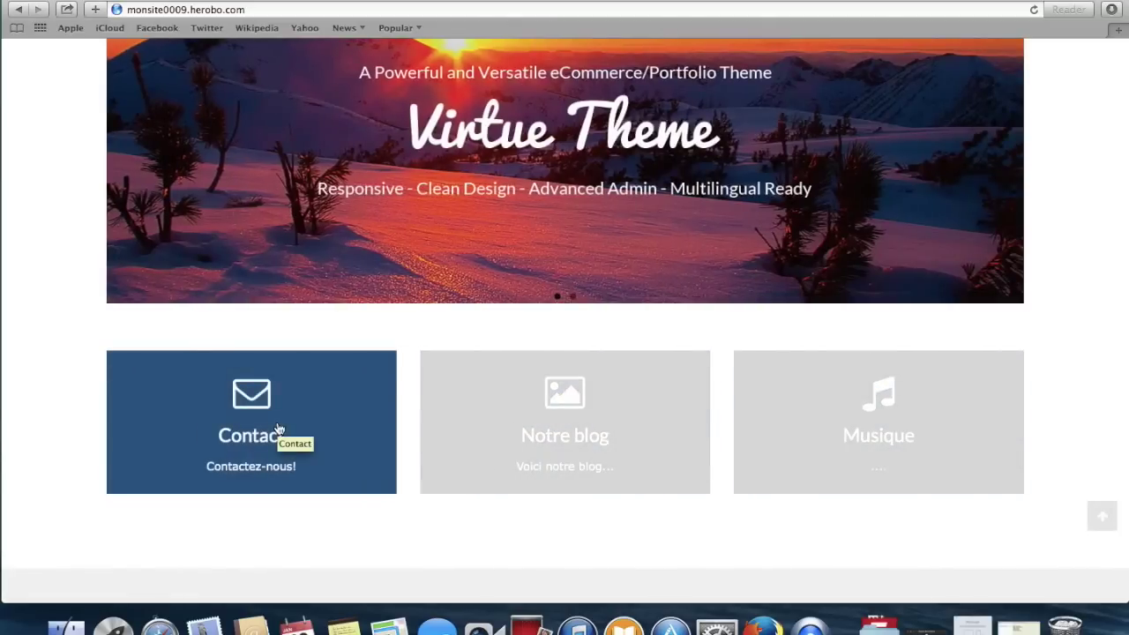
click(278, 429)
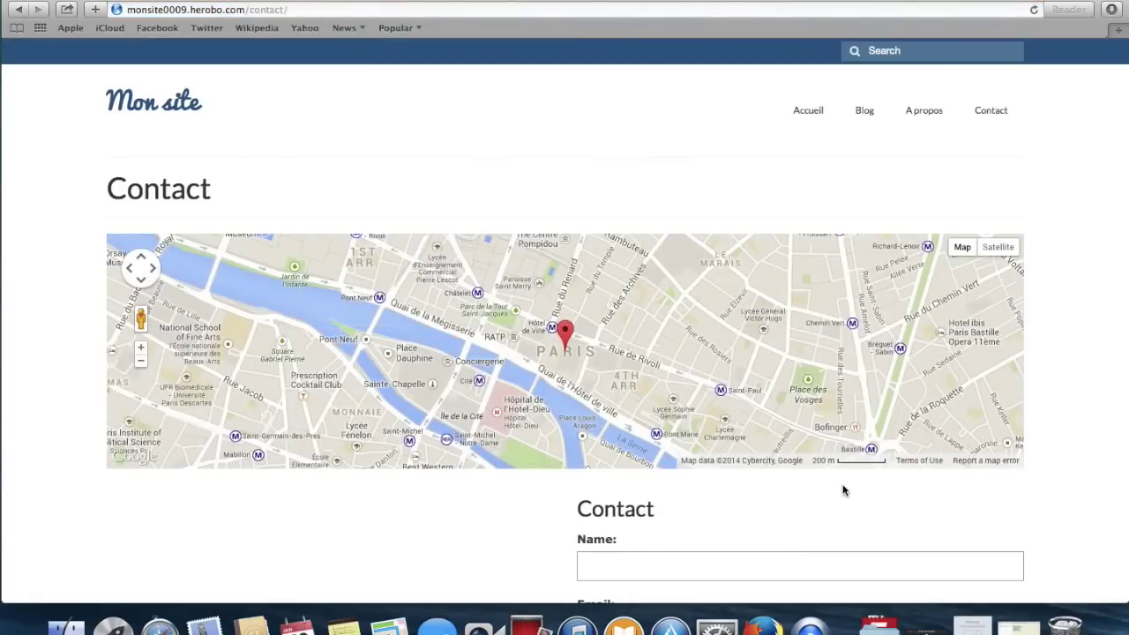
scroll(842, 486, down, 5)
scroll(843, 486, down, 2)
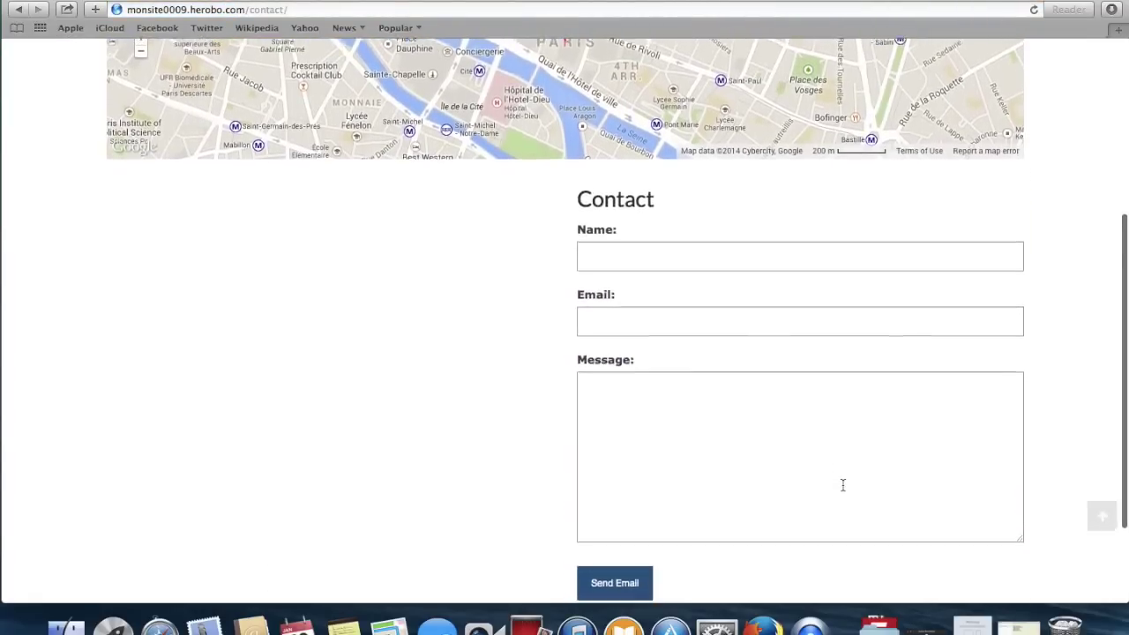
scroll(842, 485, up, 2)
scroll(842, 485, up, 5)
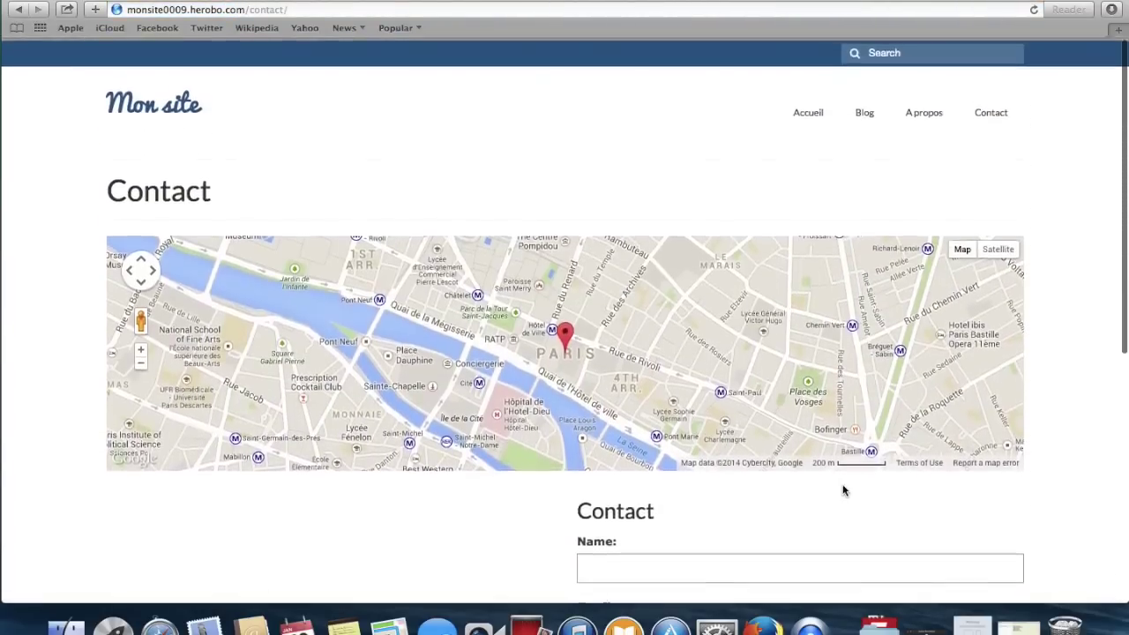
click(125, 107)
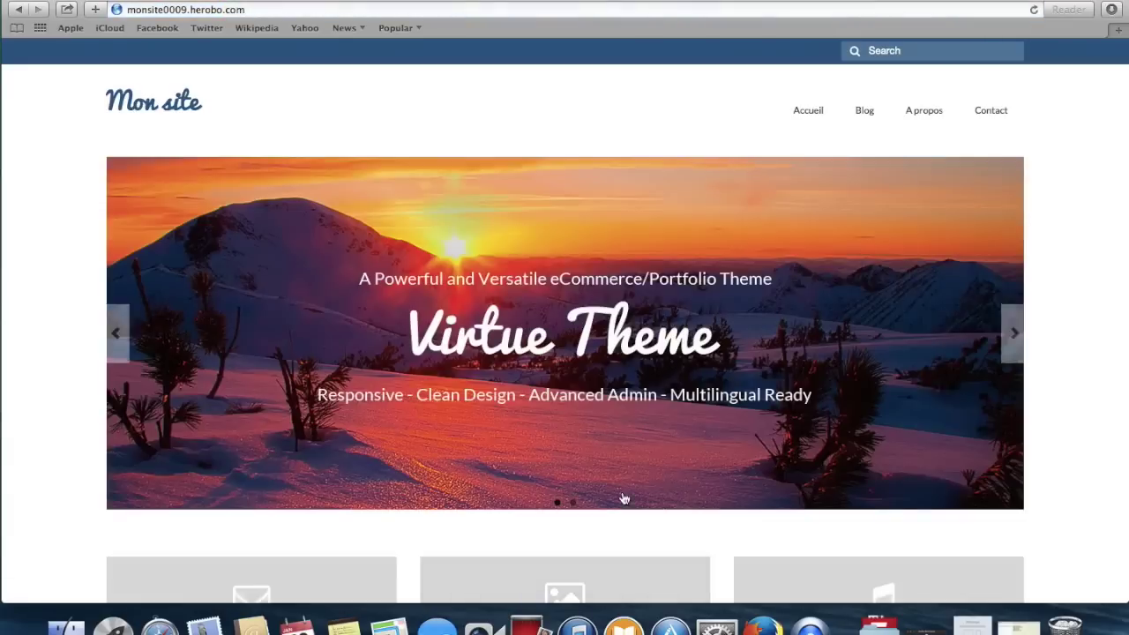
Step: Visit the blog, the post 'Bienvenue sur mon nouveau blog' and the A propos page, then return home
scroll(644, 397, down, 3)
click(587, 476)
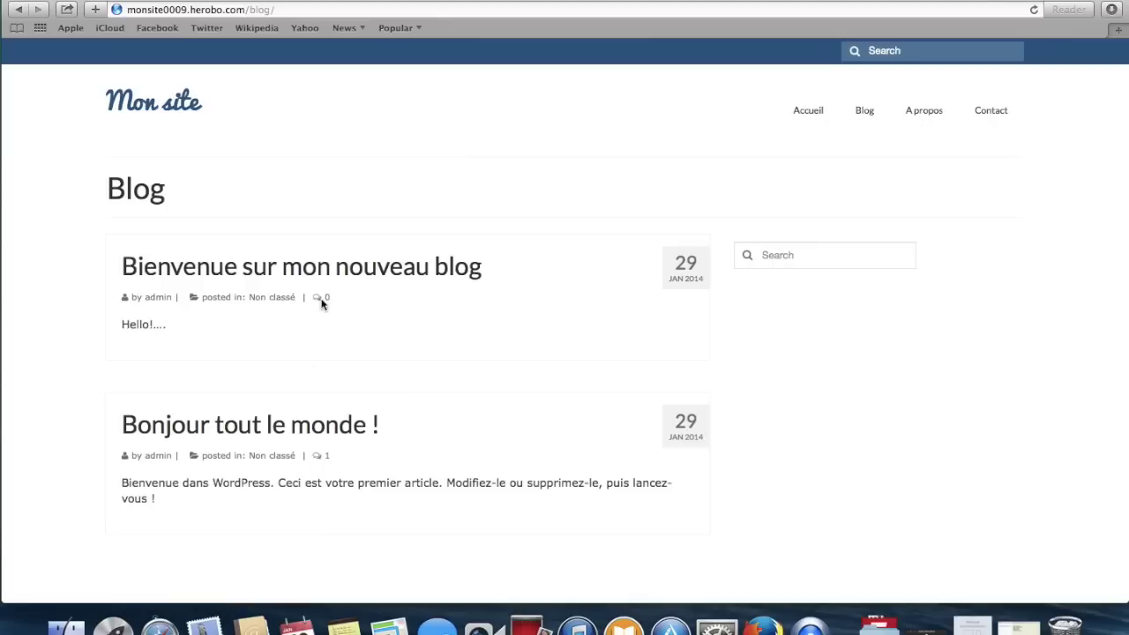
click(284, 268)
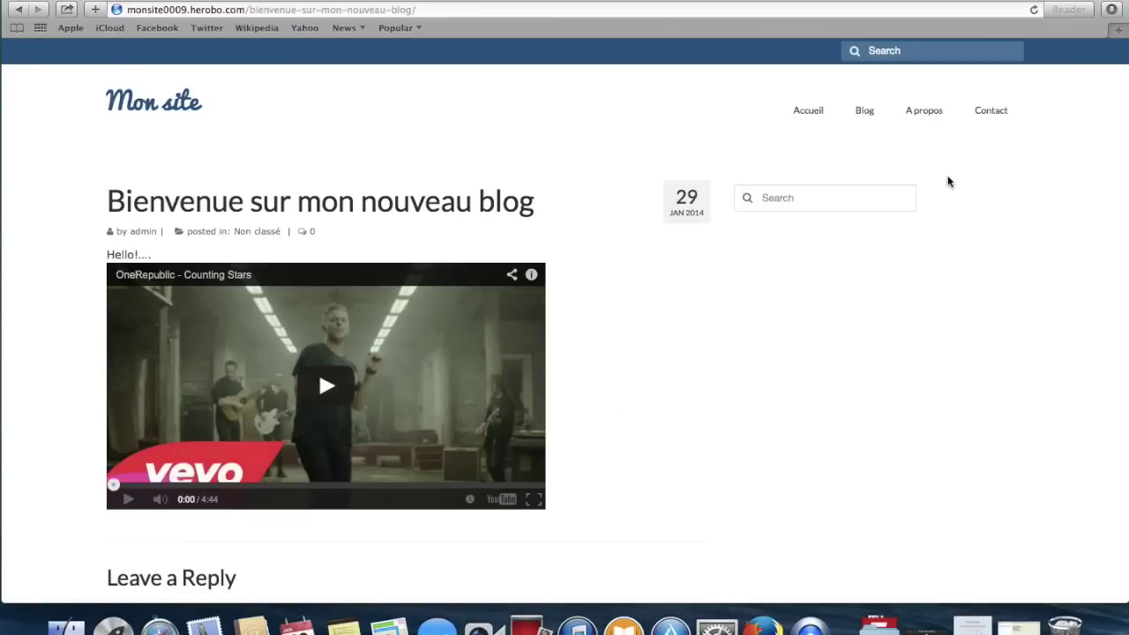
click(921, 115)
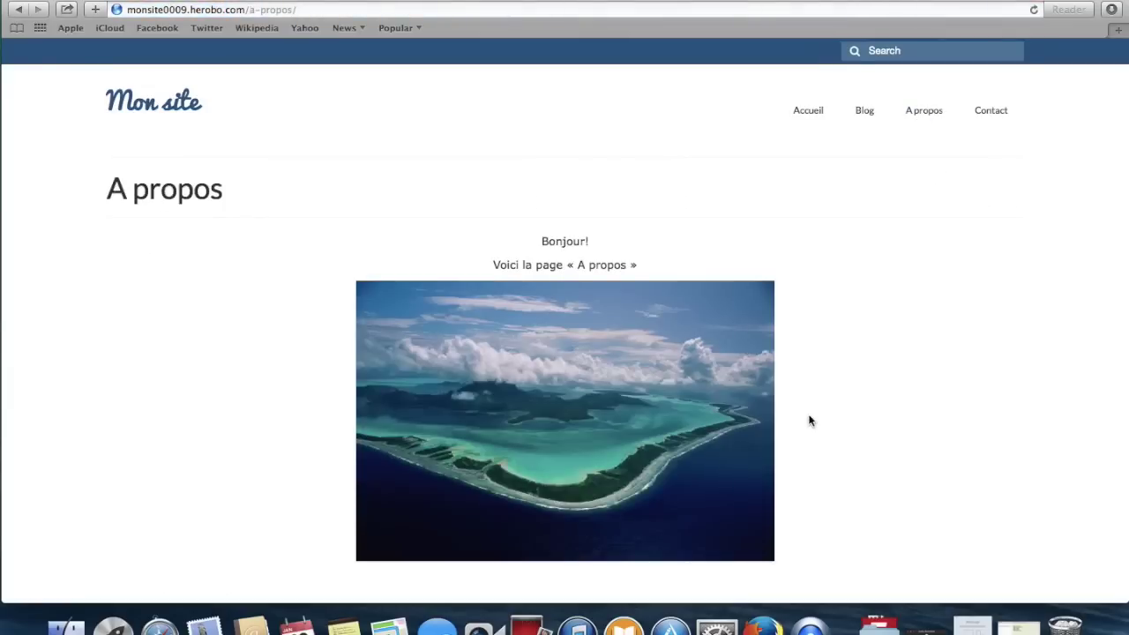
scroll(809, 421, down, 3)
scroll(810, 421, up, 3)
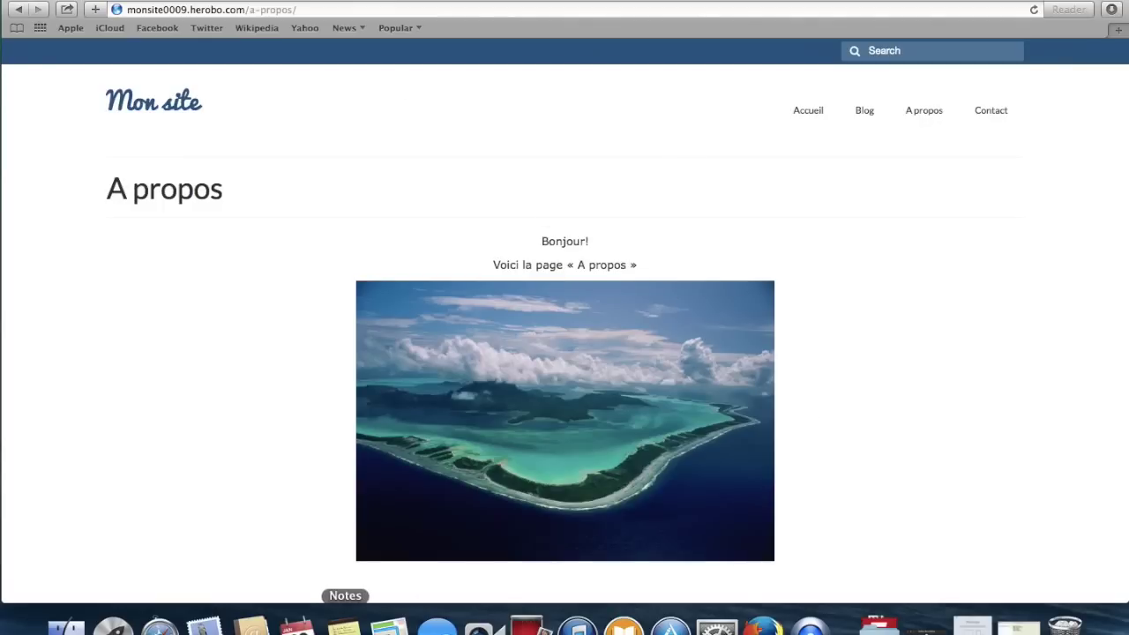
click(164, 105)
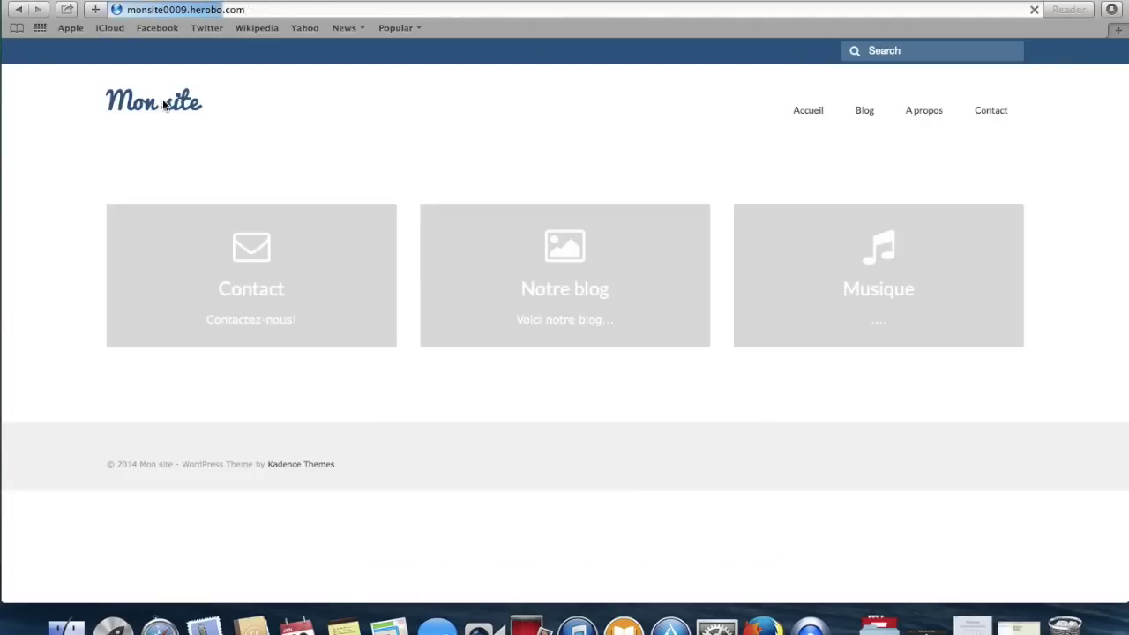
scroll(713, 347, down, 2)
scroll(712, 347, down, 2)
scroll(713, 347, up, 4)
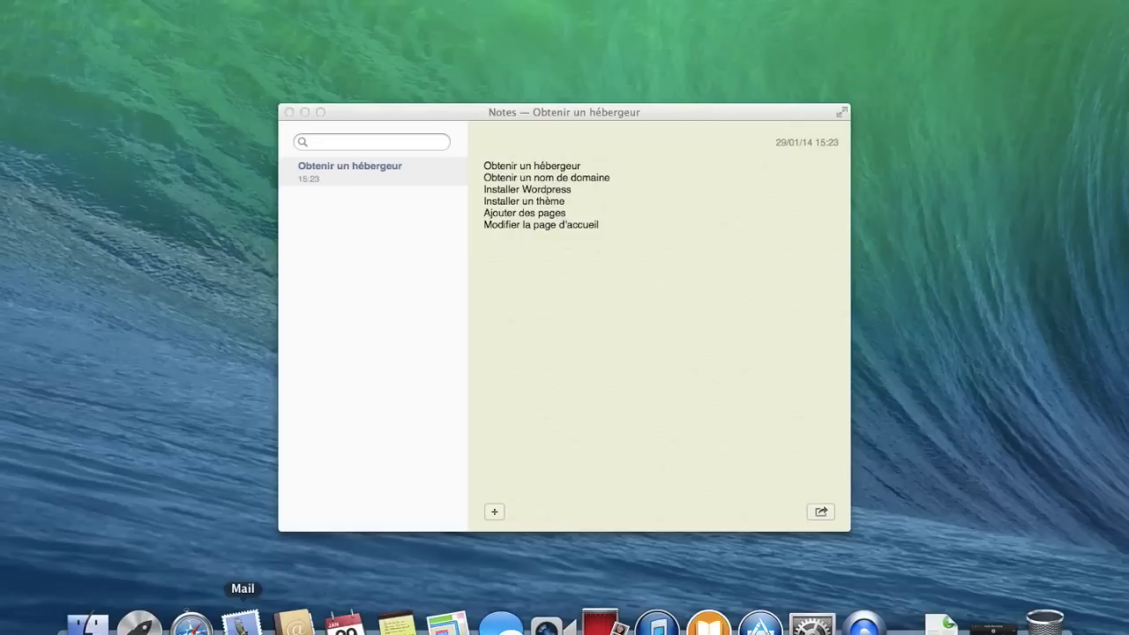
Step: Load 000webhost.com in a new Safari window
click(190, 622)
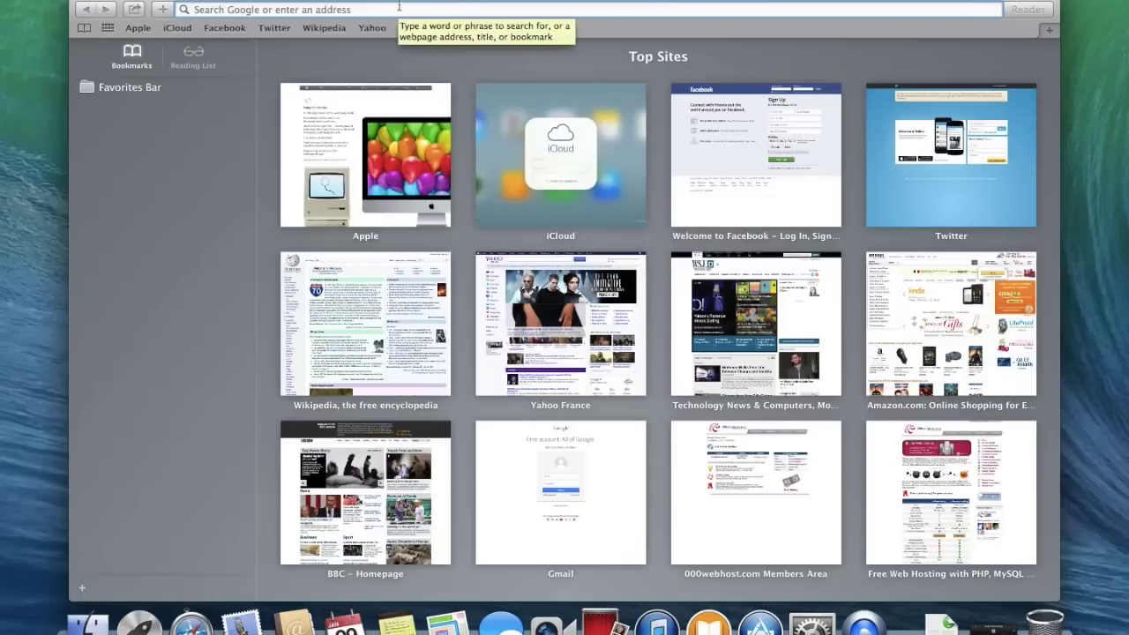
text(000webhost.com)
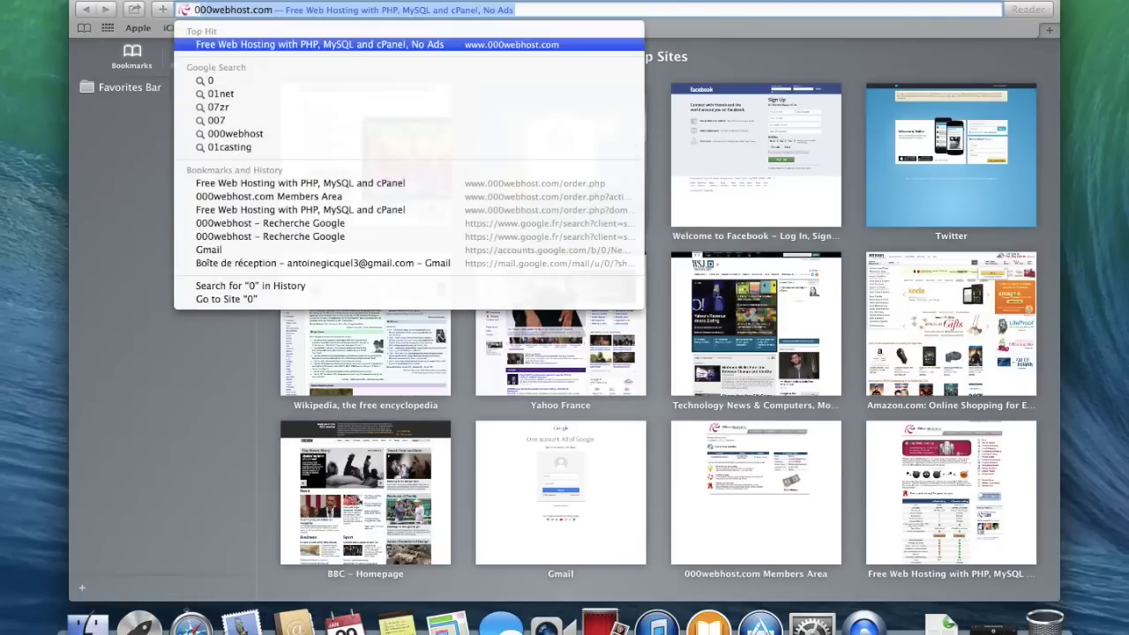
key(Return)
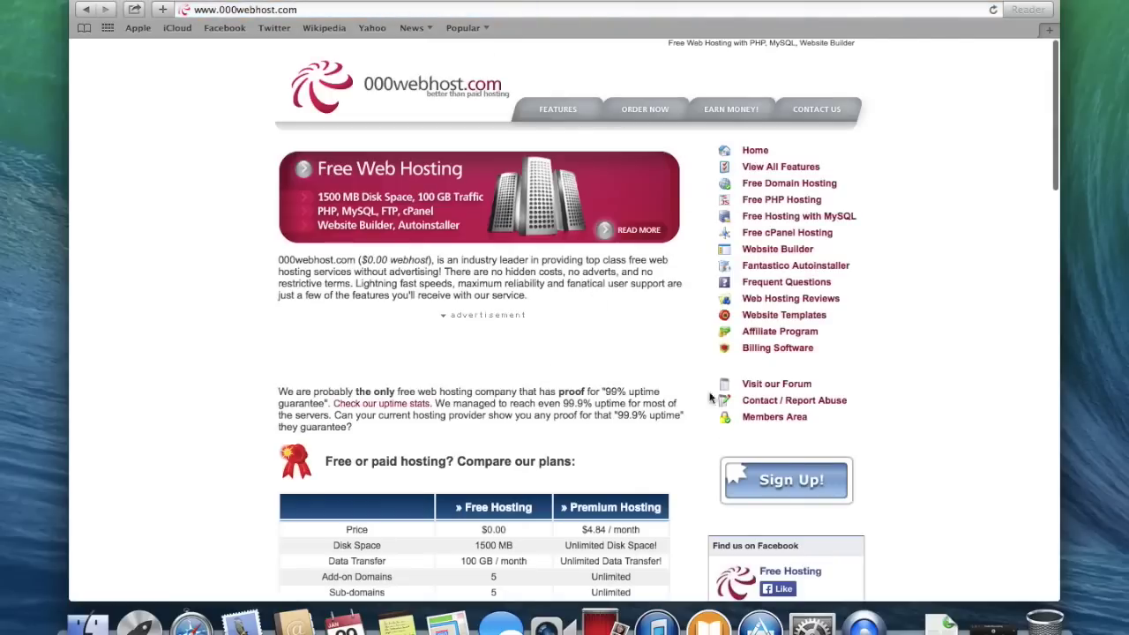
click(801, 491)
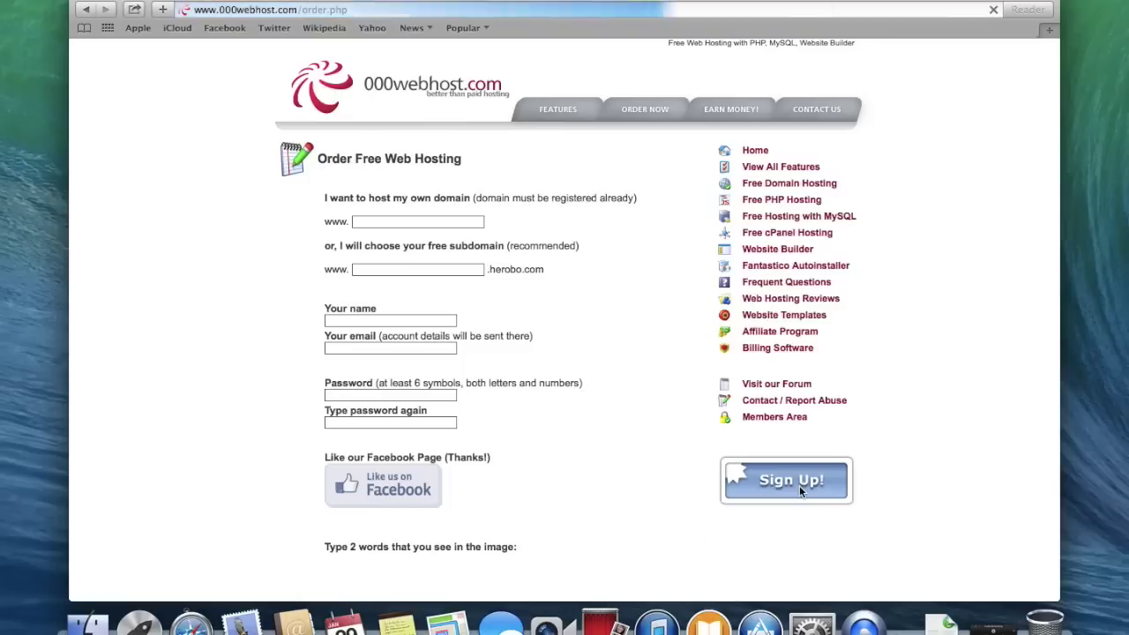
click(409, 269)
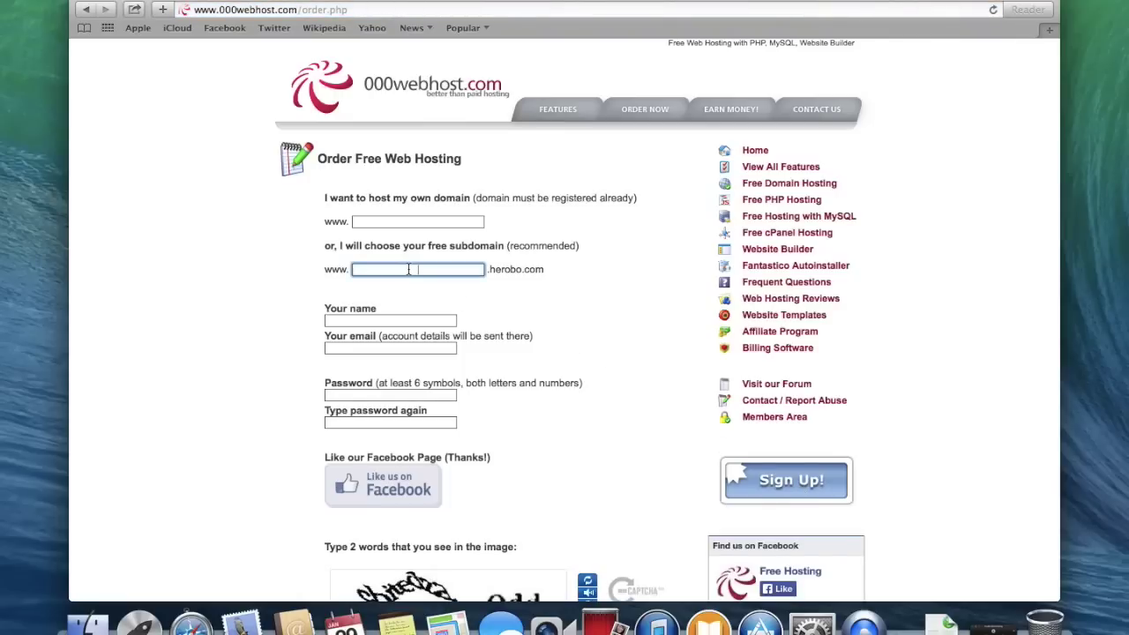
text(monsite)
text(000)
text(5)
click(376, 319)
text(M)
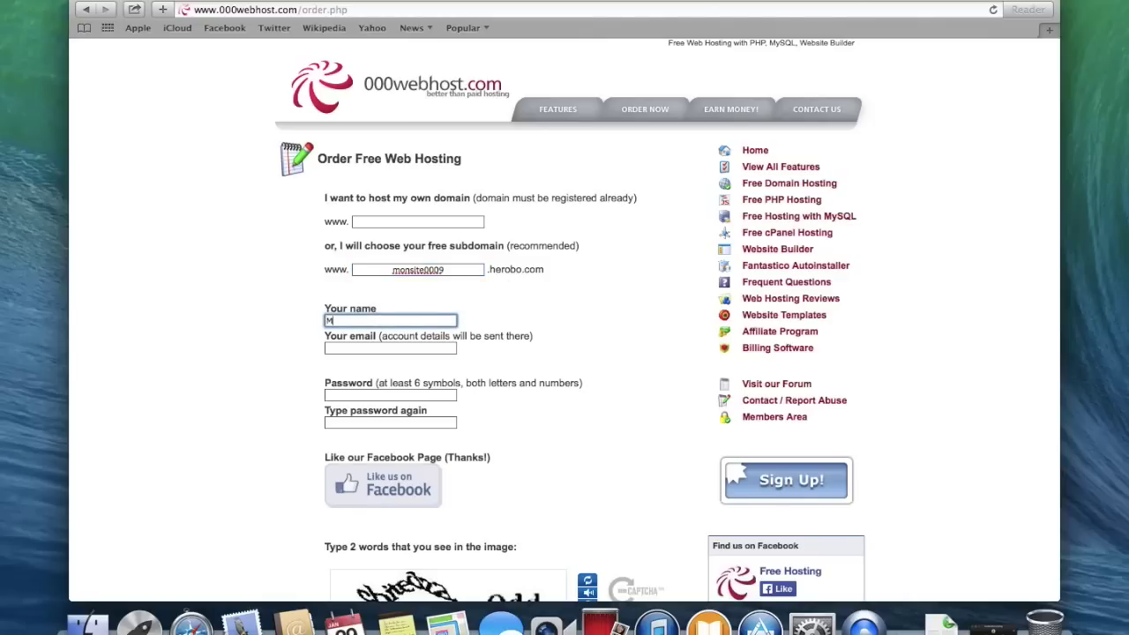
text(on site)
Step: Fill in the account e-mail address and a password
key(Tab)
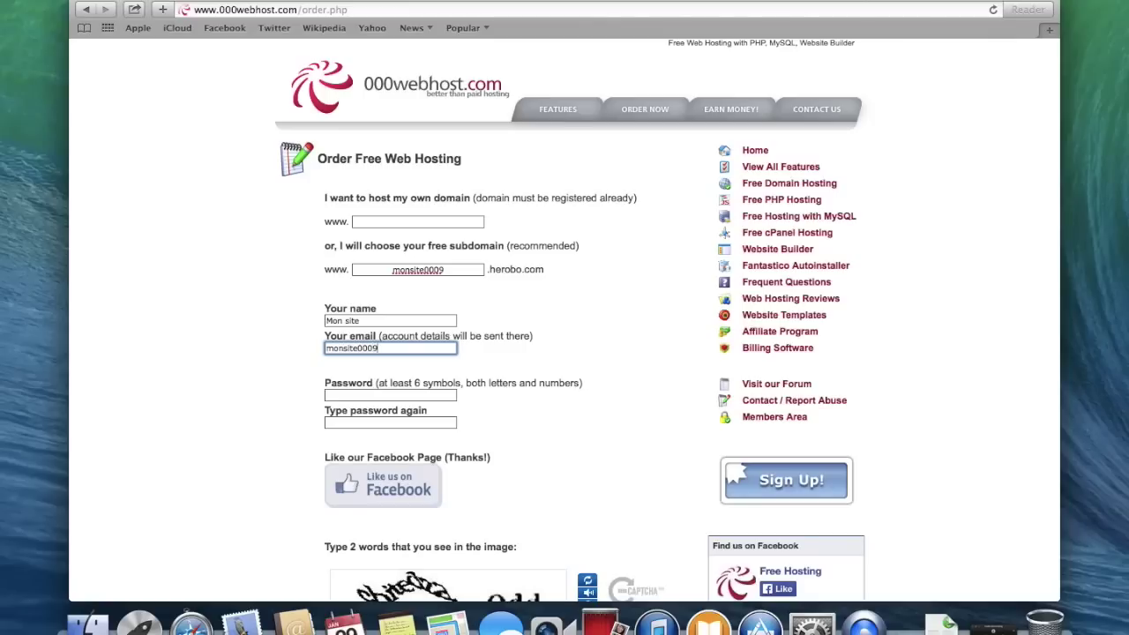
key(Tab)
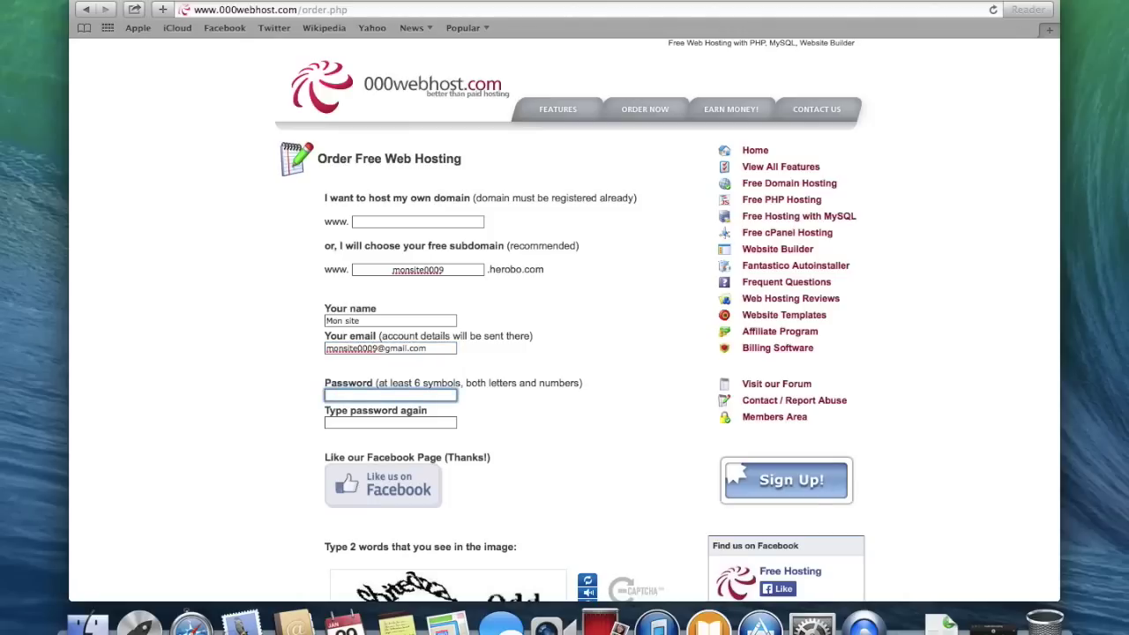
text(••••••••)
key(Tab)
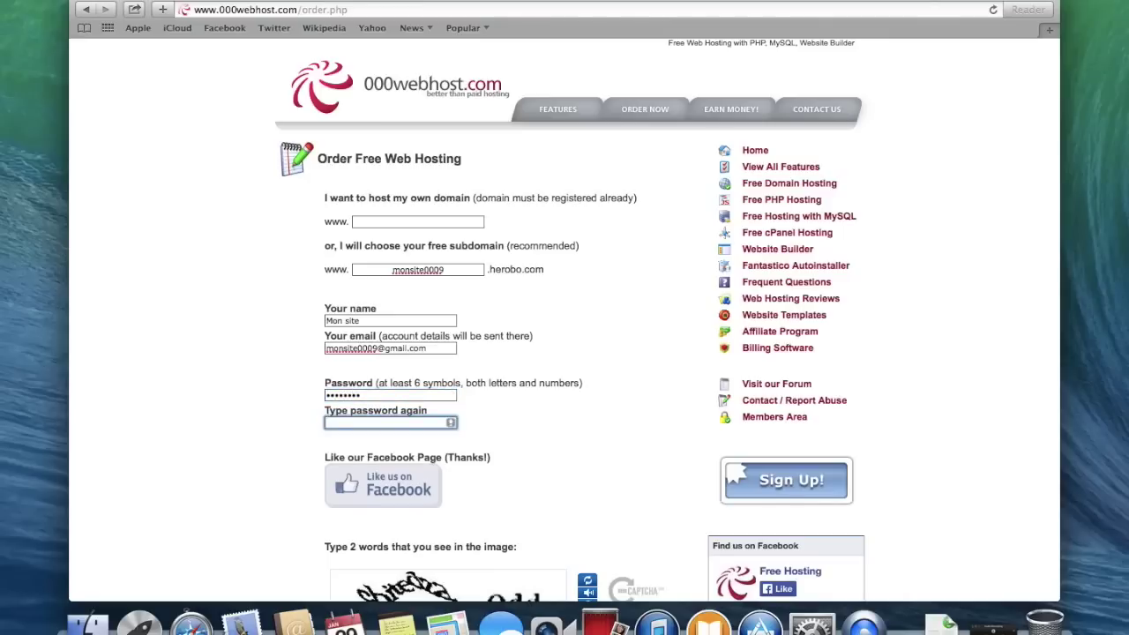
text(••••••••)
Step: Enter the captcha words, agree to the Terms Of Service and submit the order form
scroll(466, 401, down, 3)
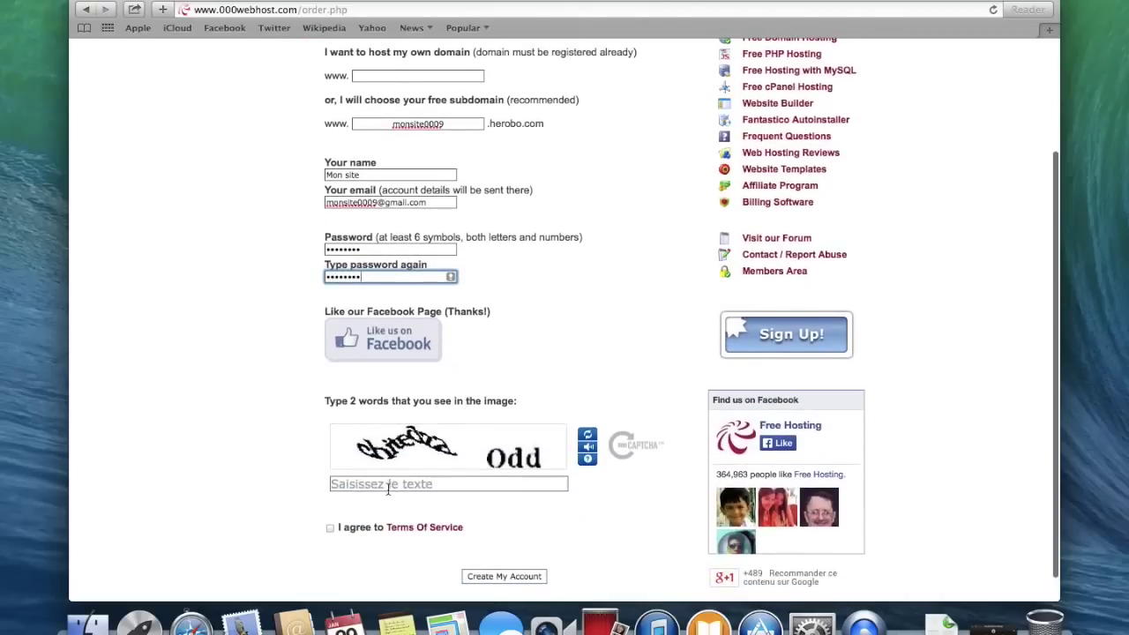
click(441, 486)
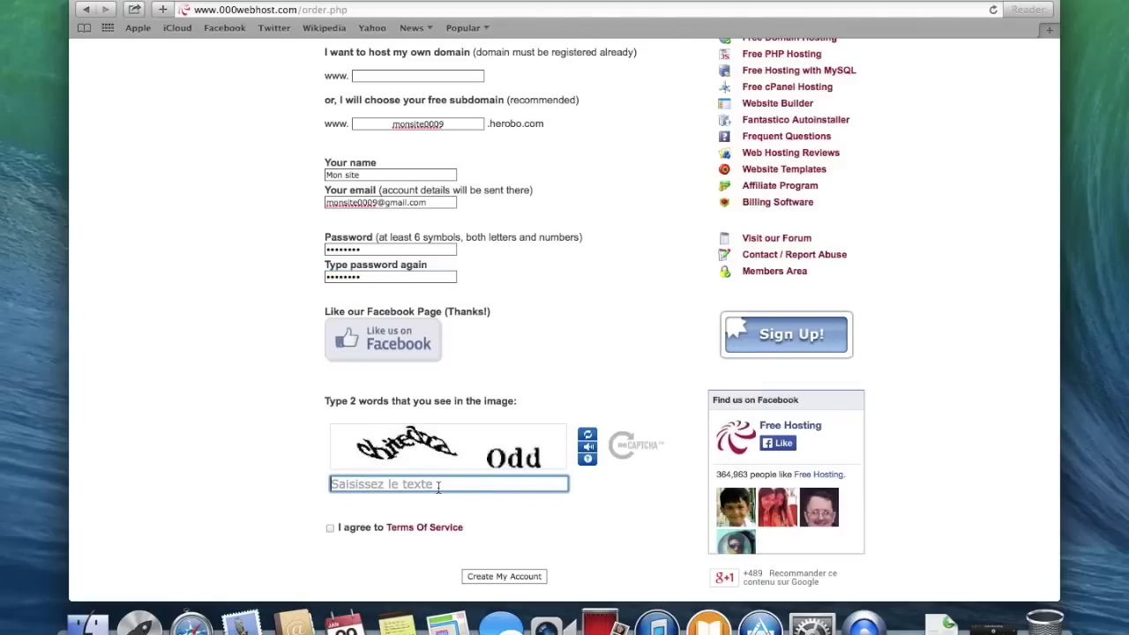
text(chitedza odd)
click(331, 527)
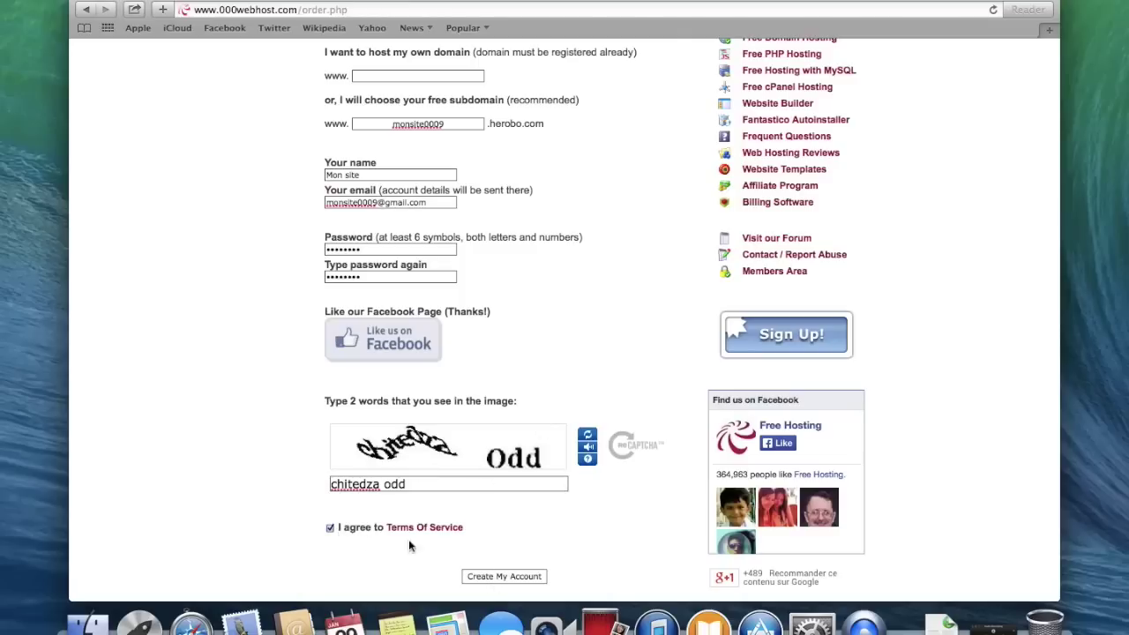
click(515, 576)
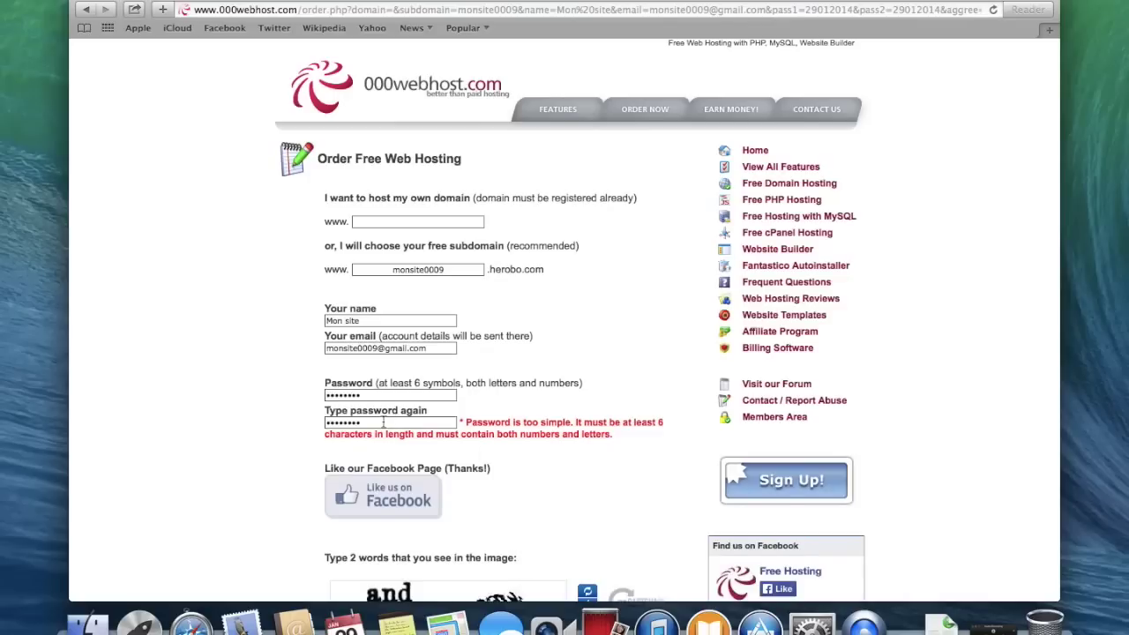
Step: Replace the rejected password with a stronger letters-and-numbers password in both password fields
drag(383, 398, 321, 396)
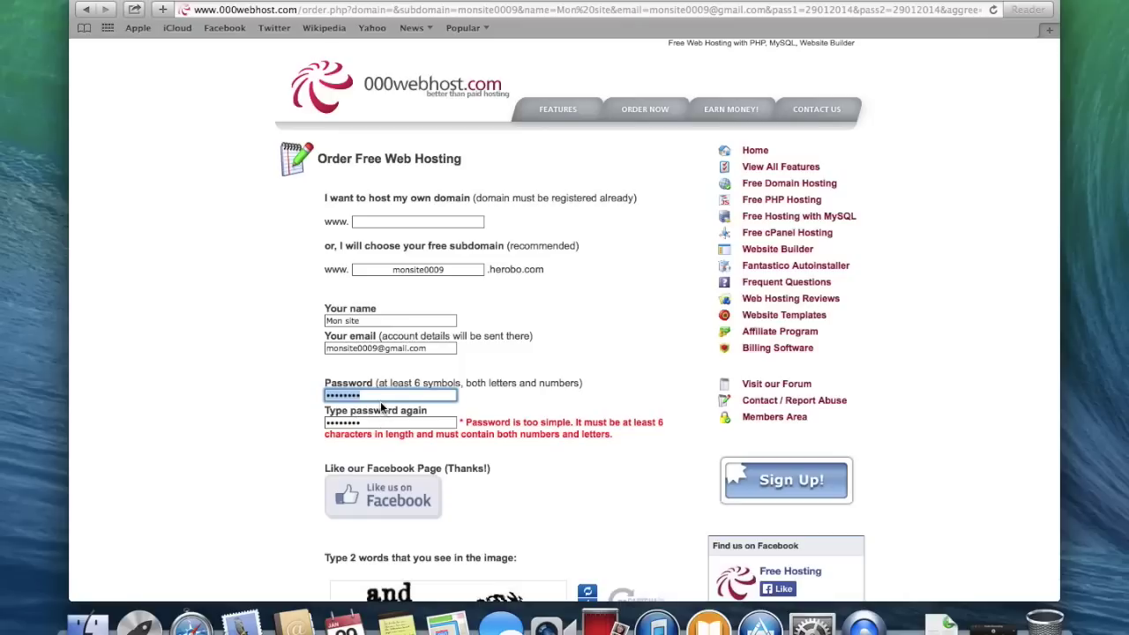
key(BackSpace)
key(BackSpace)
key(BackSpace)
key(BackSpace)
key(BackSpace)
key(BackSpace)
key(Tab)
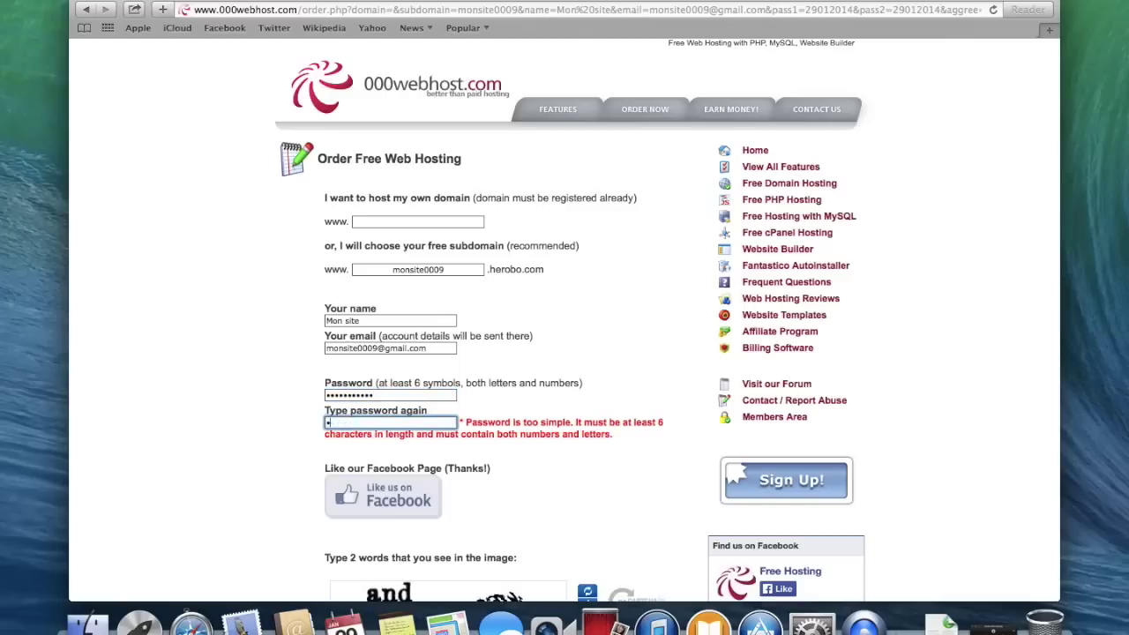
Step: Enter the new captcha words and resubmit the sign-up form with Create My Account
scroll(405, 482, down, 3)
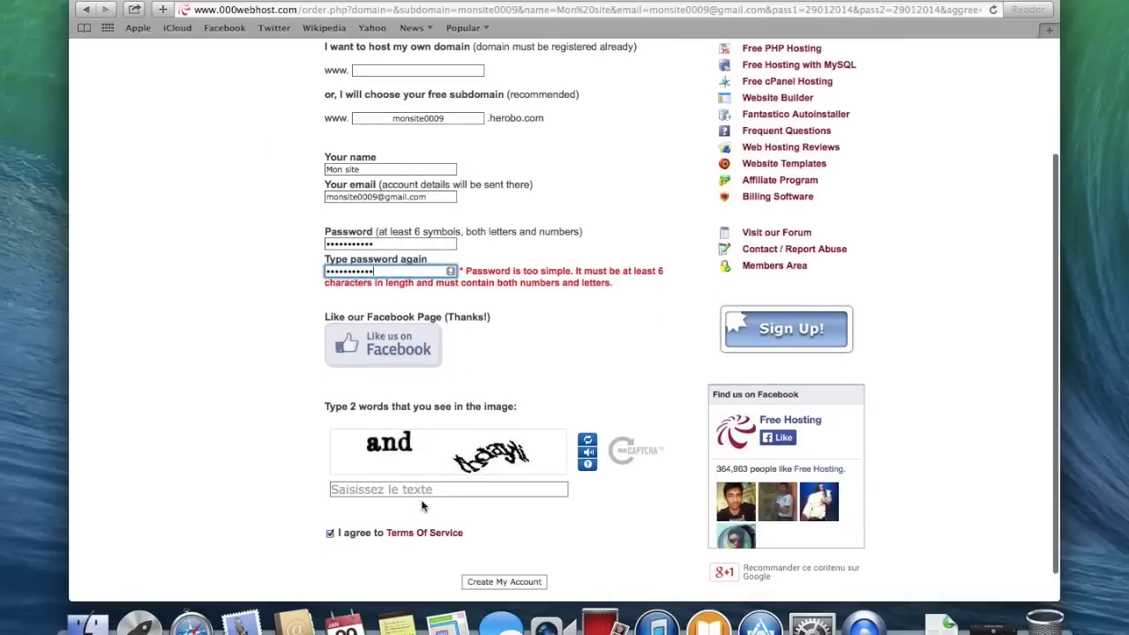
click(420, 490)
text(and)
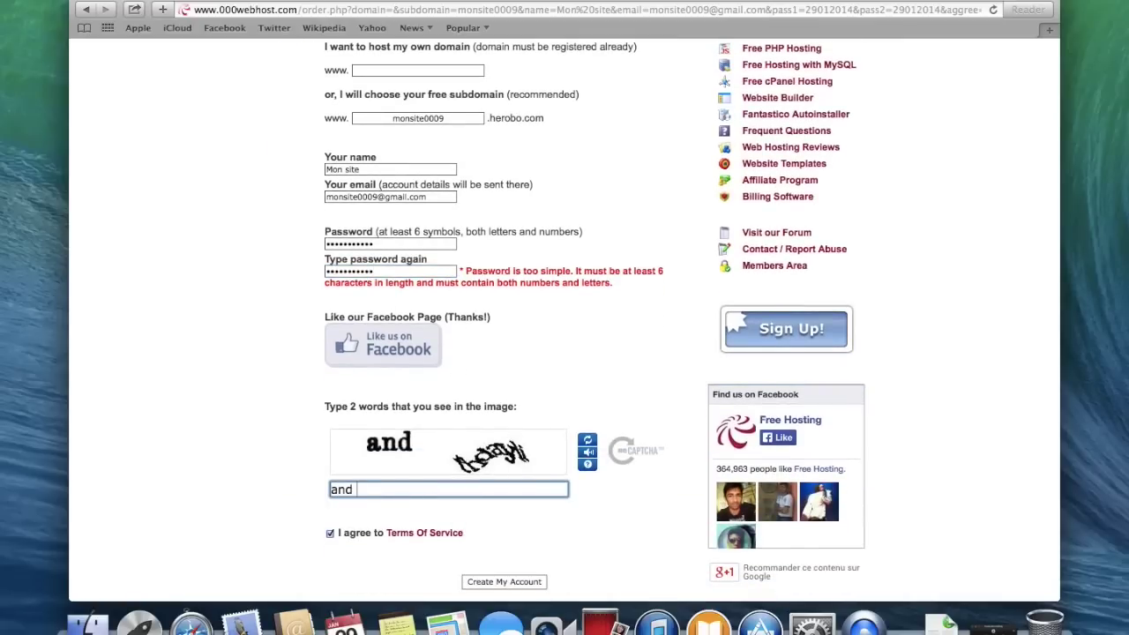
text( thdayli)
click(494, 580)
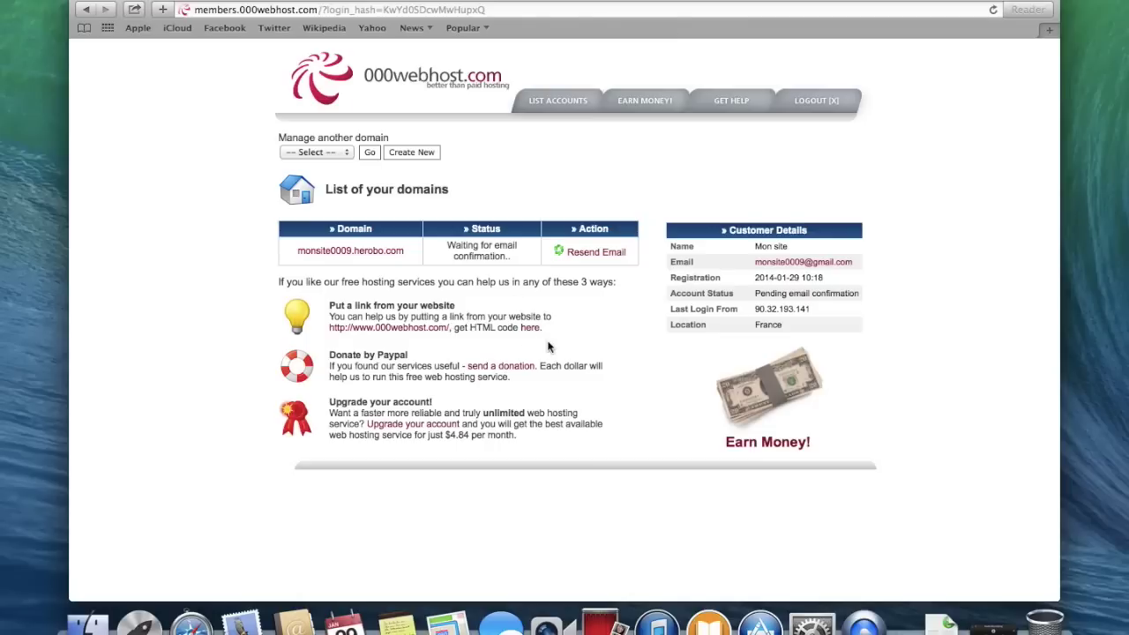
Step: Check the Notes step 'Obtenir un hébergeur', then go back to the 000webhost domain list
click(414, 622)
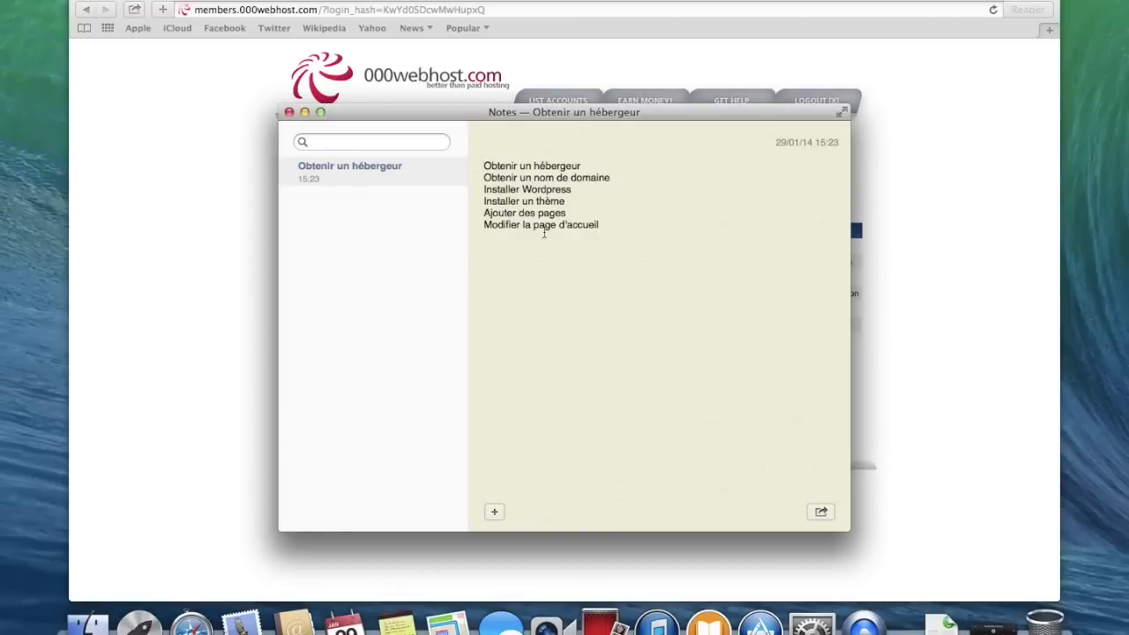
drag(483, 166, 578, 167)
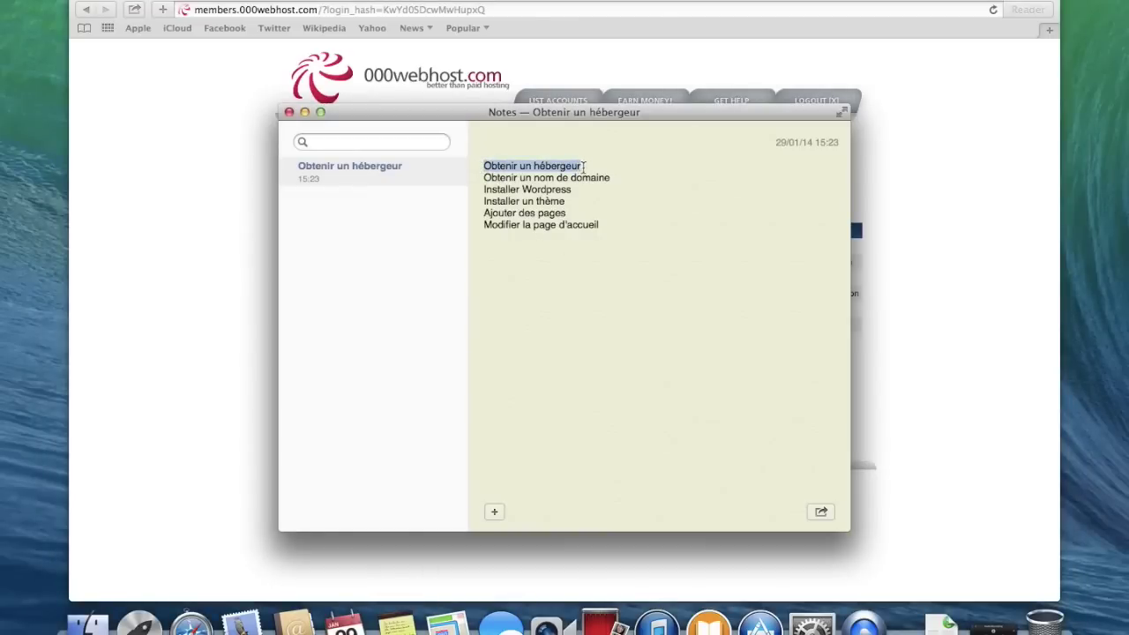
click(182, 359)
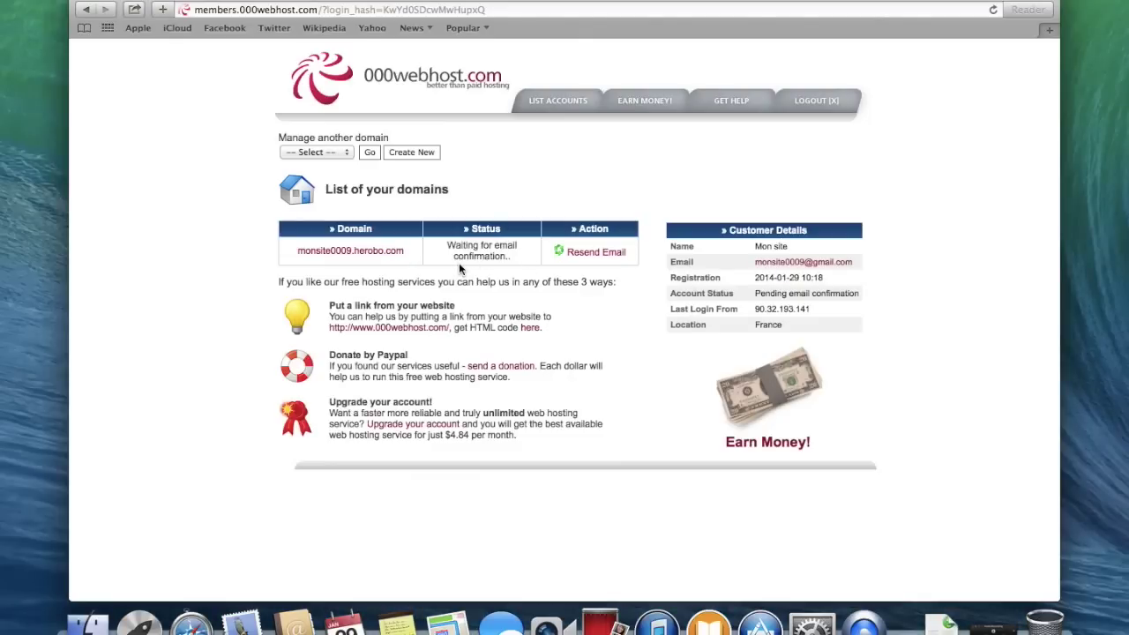
key(super+t)
Step: Open Gmail and follow the confirmation link in the 000webhost registration e-mail
text(gm)
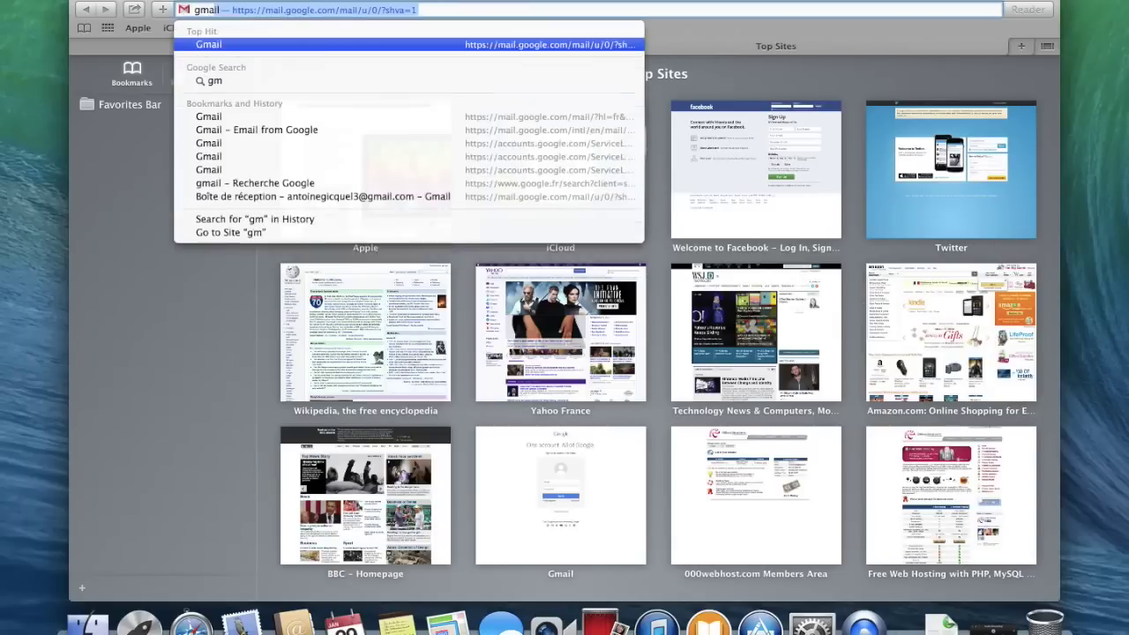
text(ail)
key(Return)
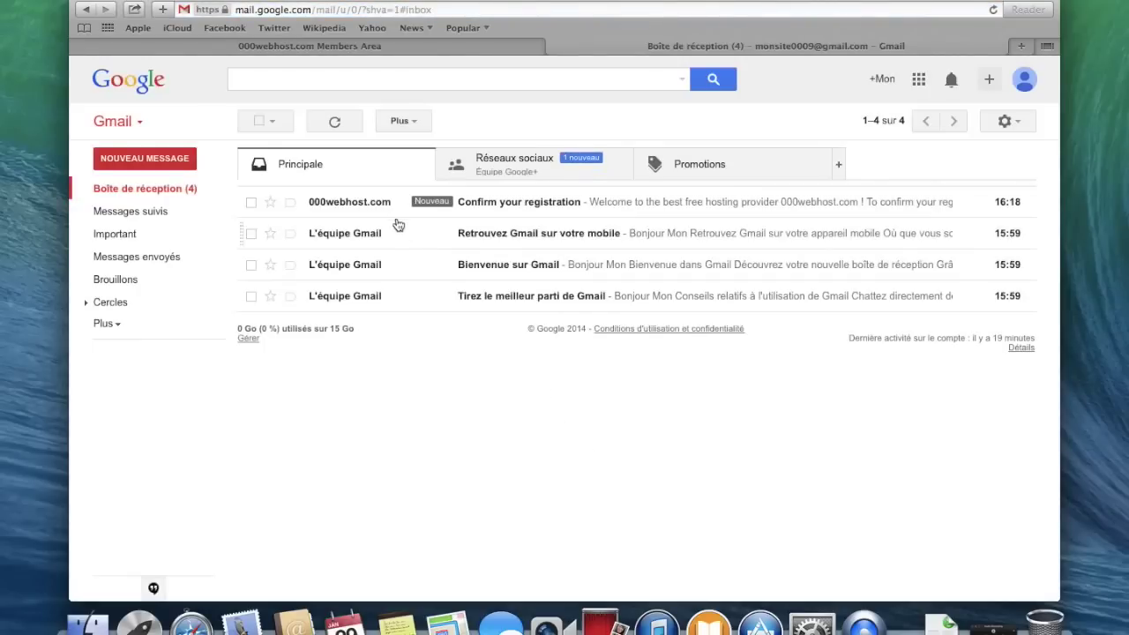
click(343, 206)
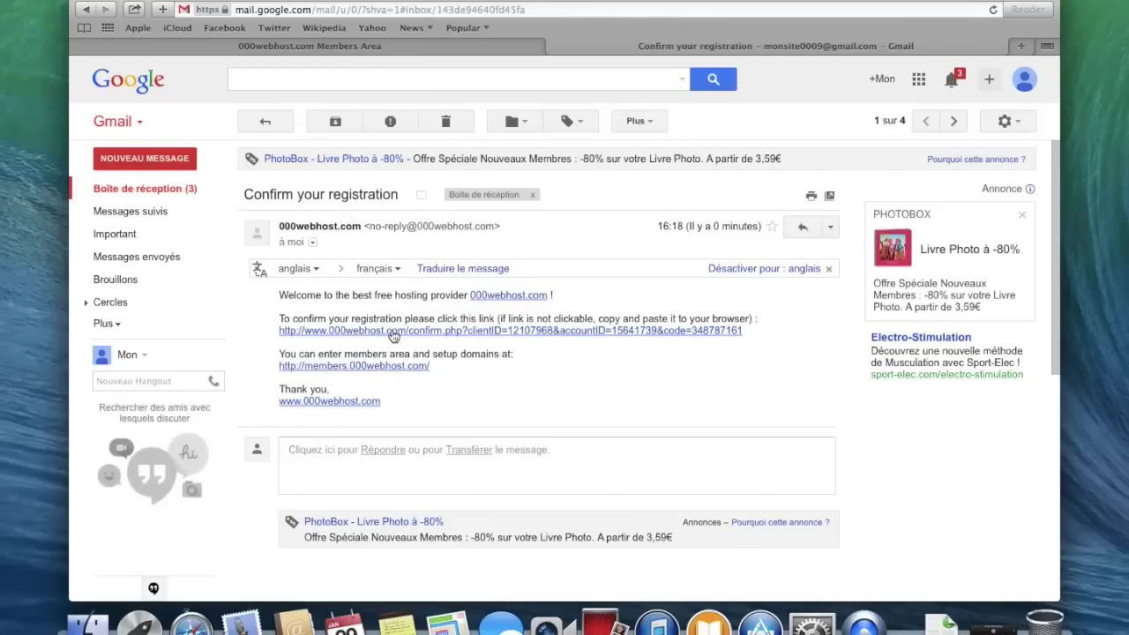
click(393, 332)
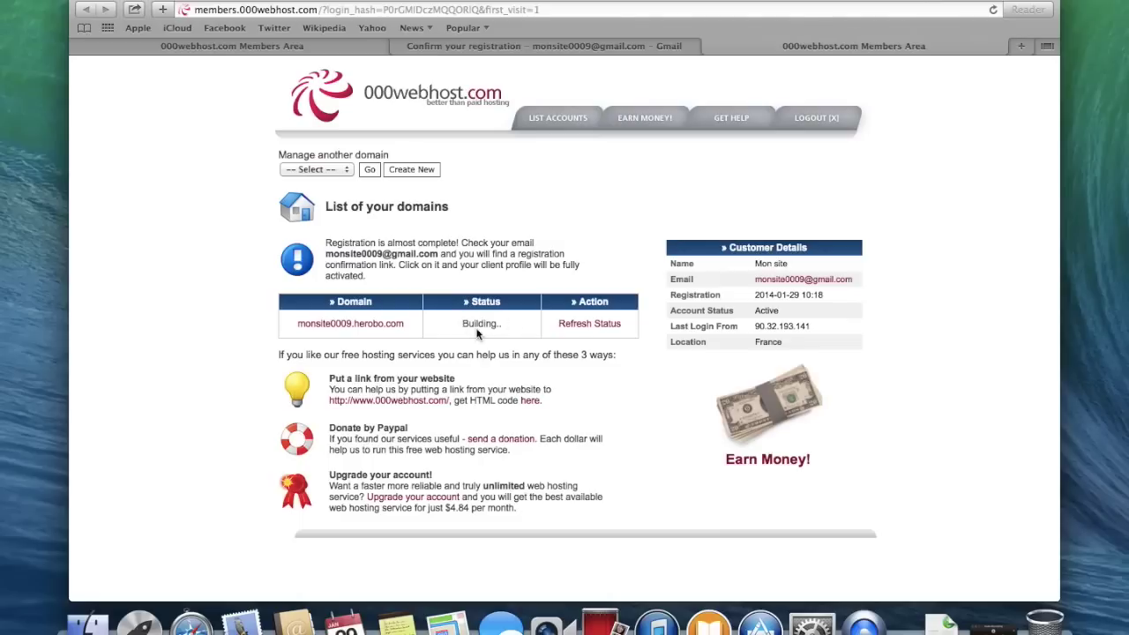
click(594, 325)
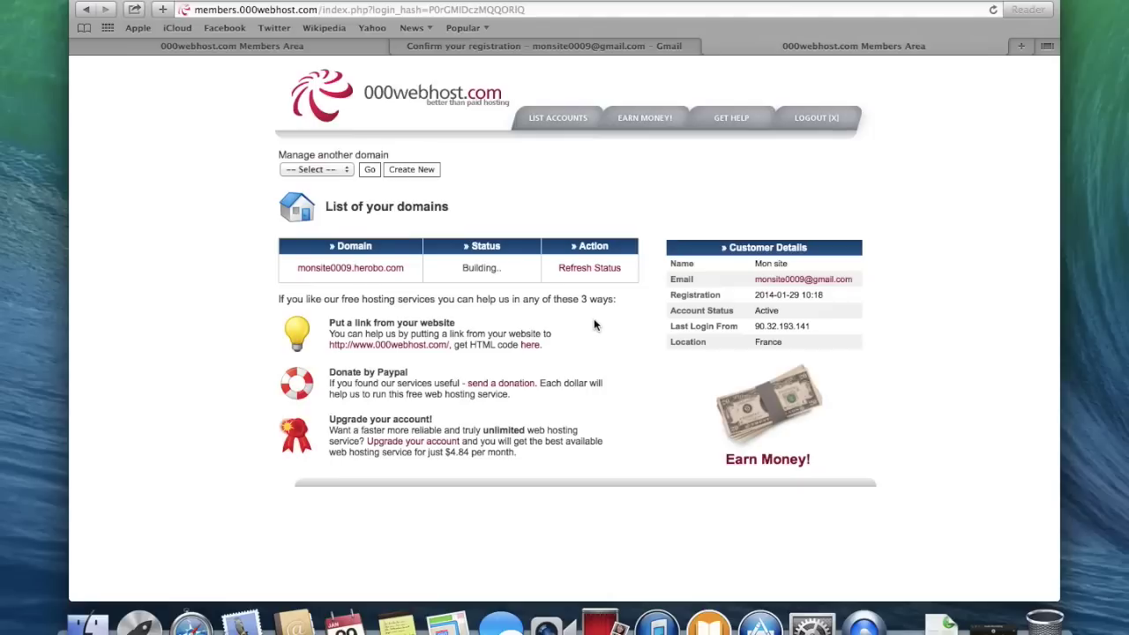
click(589, 268)
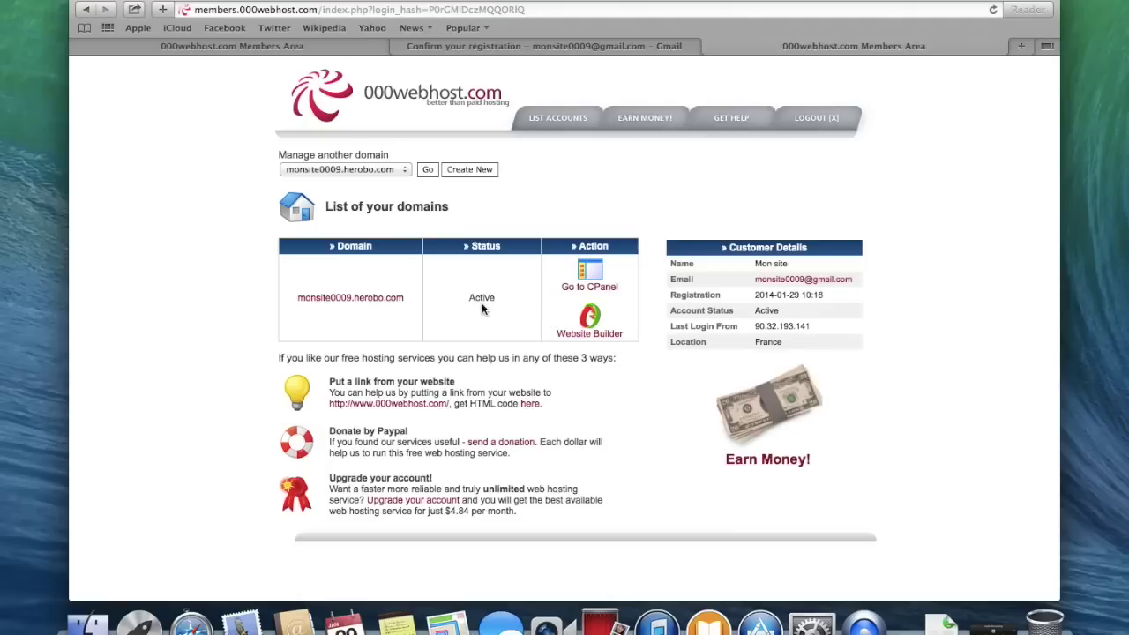
click(369, 301)
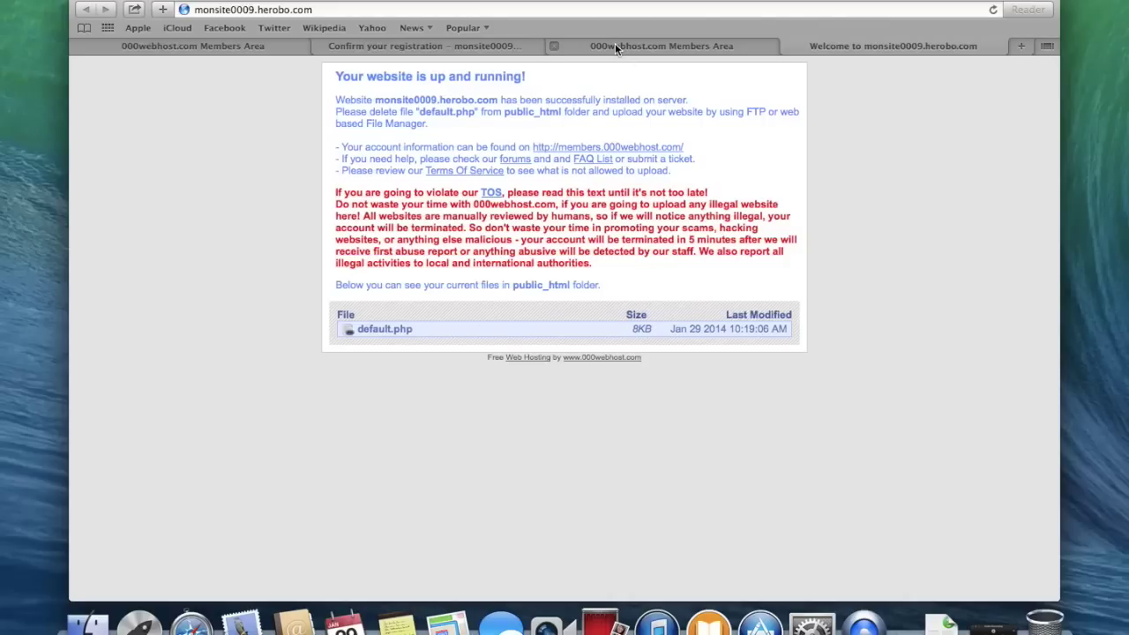
Step: Google 'wordpress', go to WordPress France and download the WordPress 3.8.1 .zip
click(1019, 47)
text(wordpre)
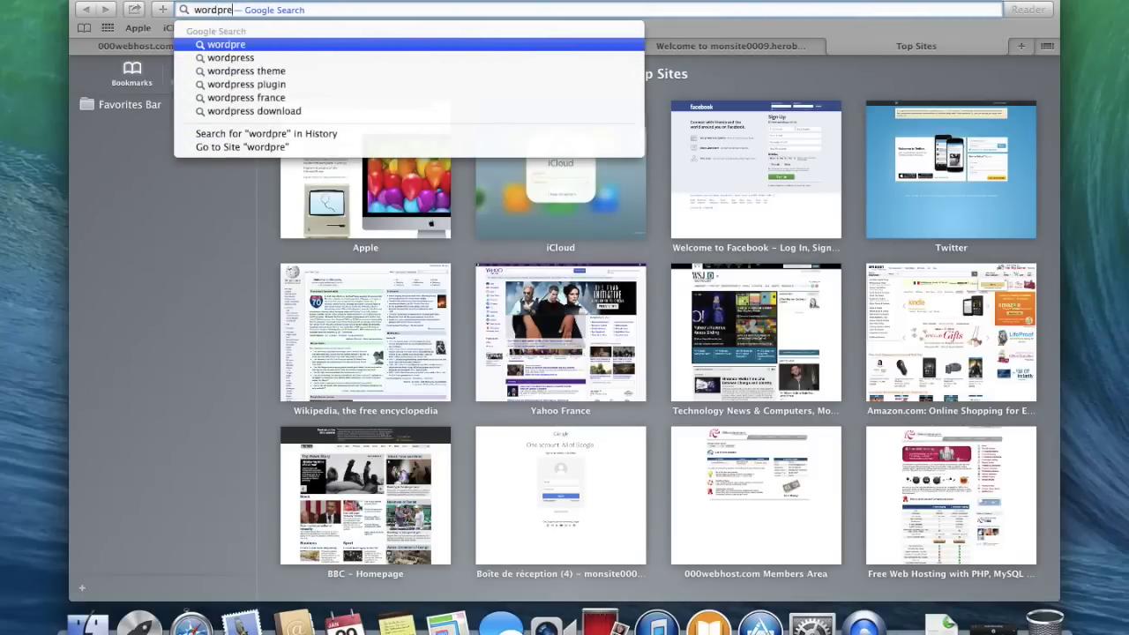
text(ss)
key(Return)
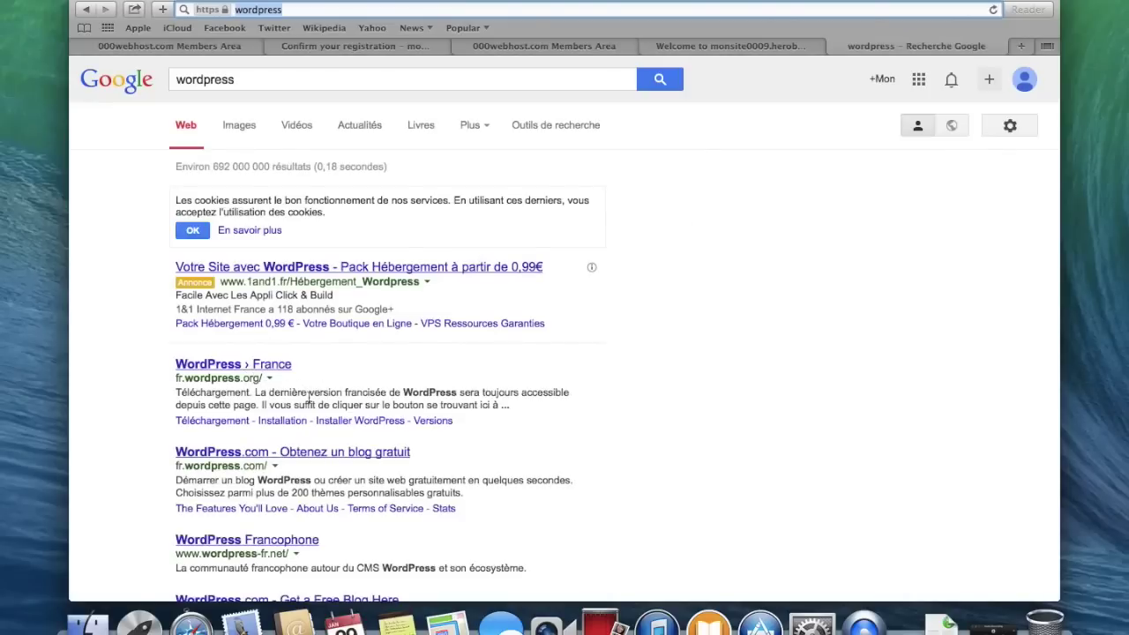
click(249, 364)
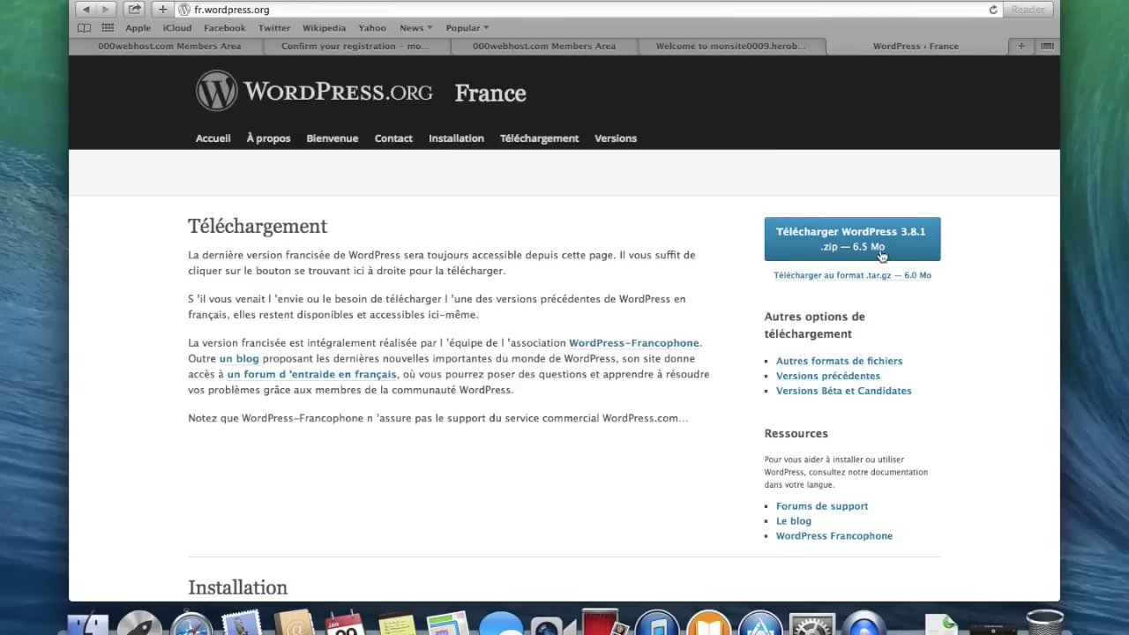
click(853, 252)
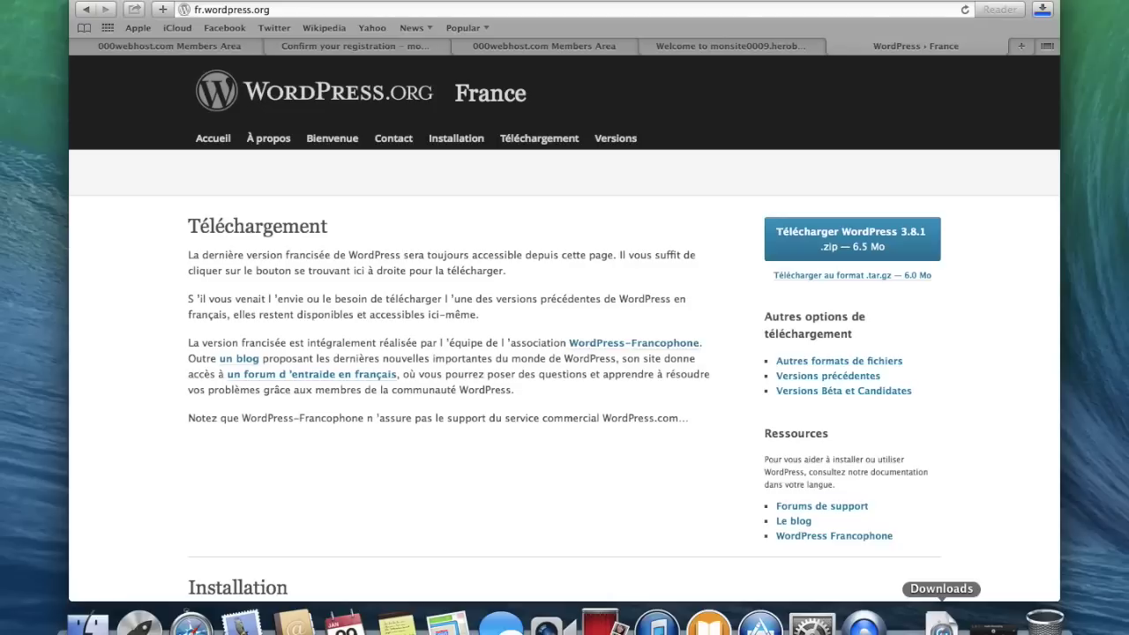
Step: Inspect the unzipped wordpress folder from Downloads in Finder, then close the Finder windows
click(939, 628)
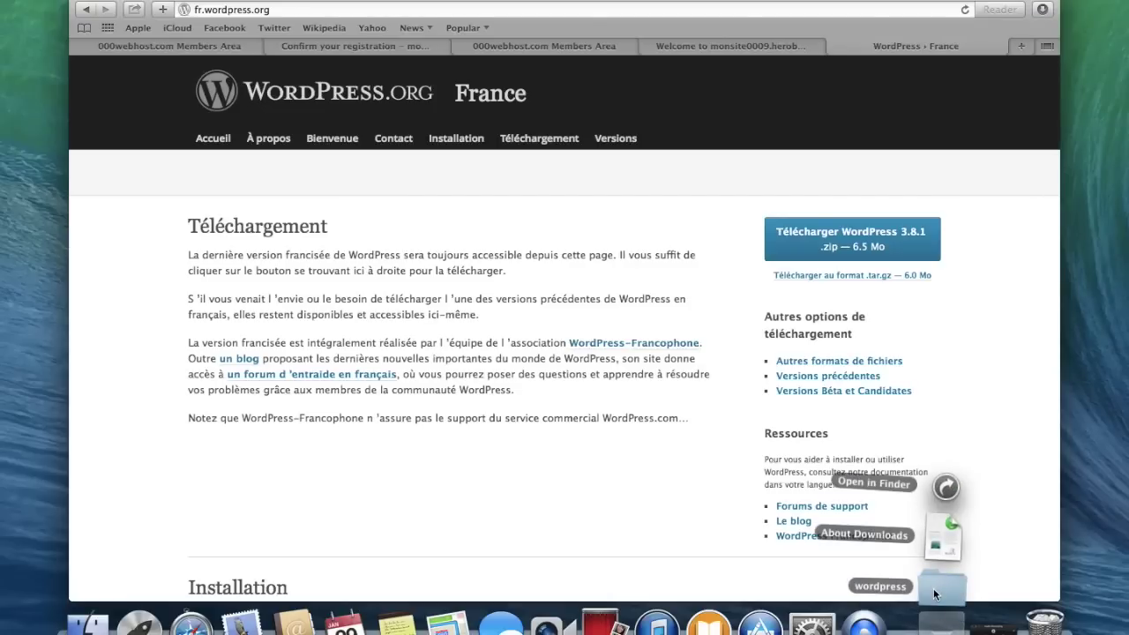
click(934, 589)
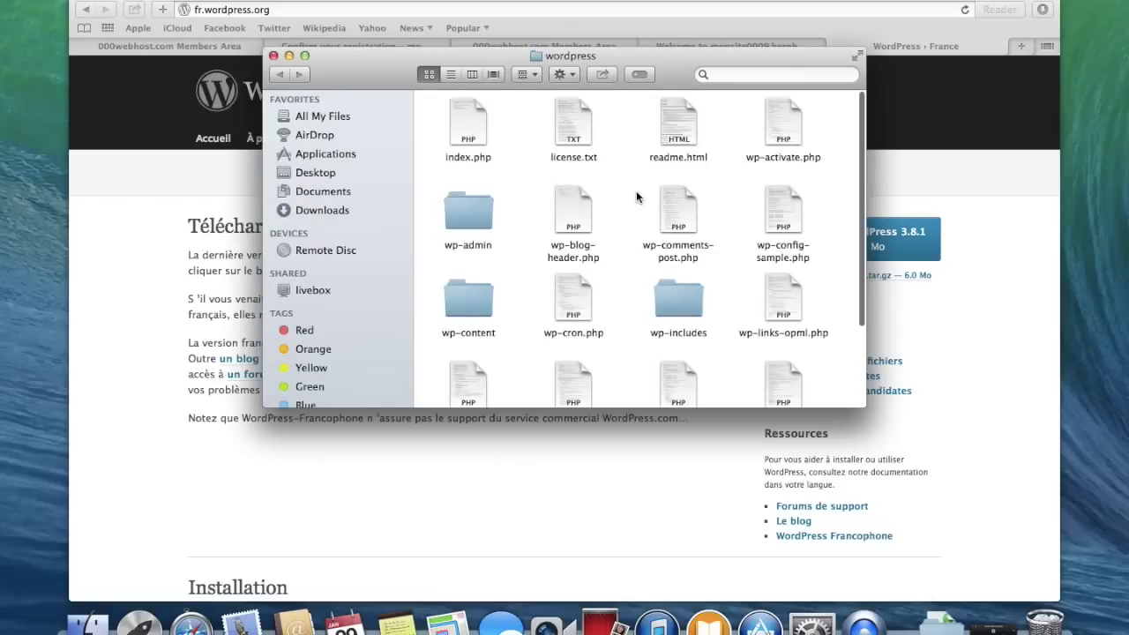
drag(413, 132, 363, 109)
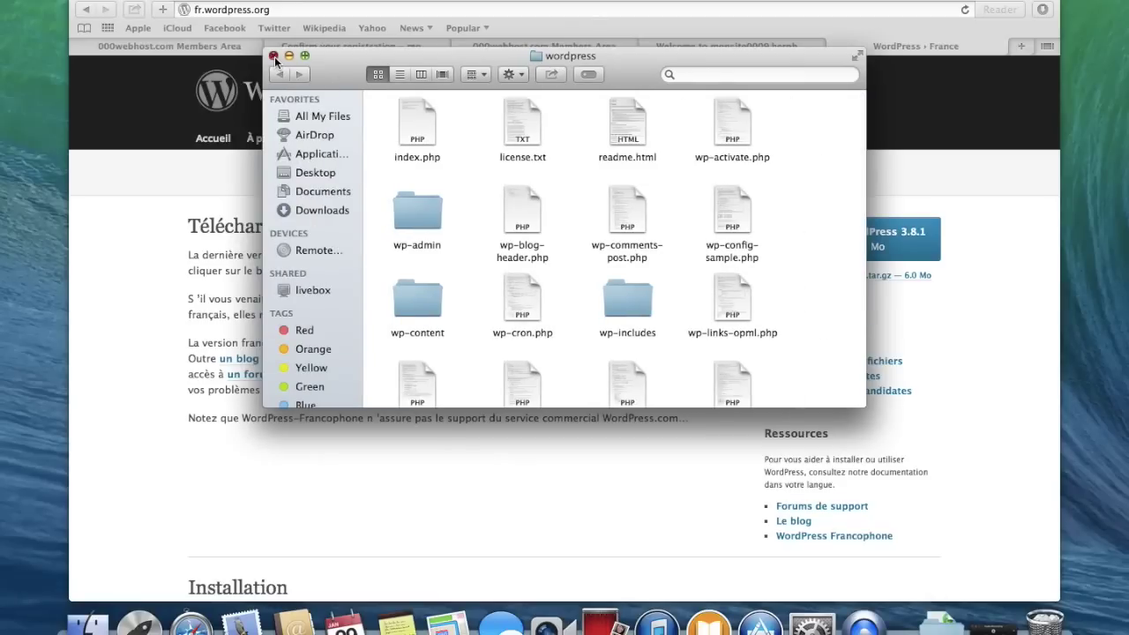
click(274, 56)
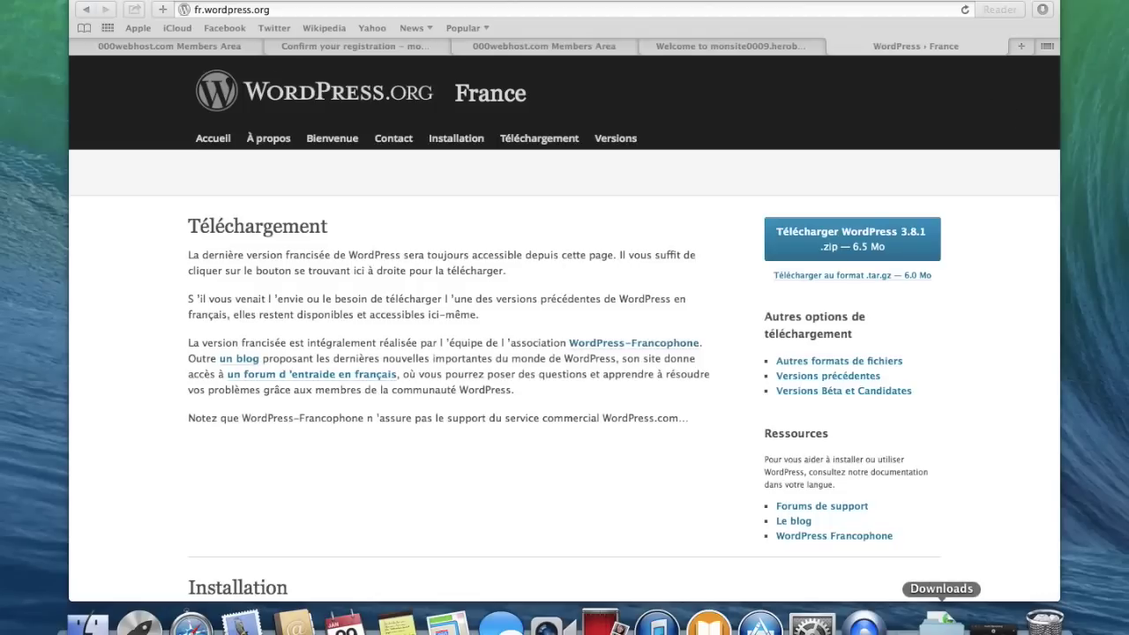
click(941, 622)
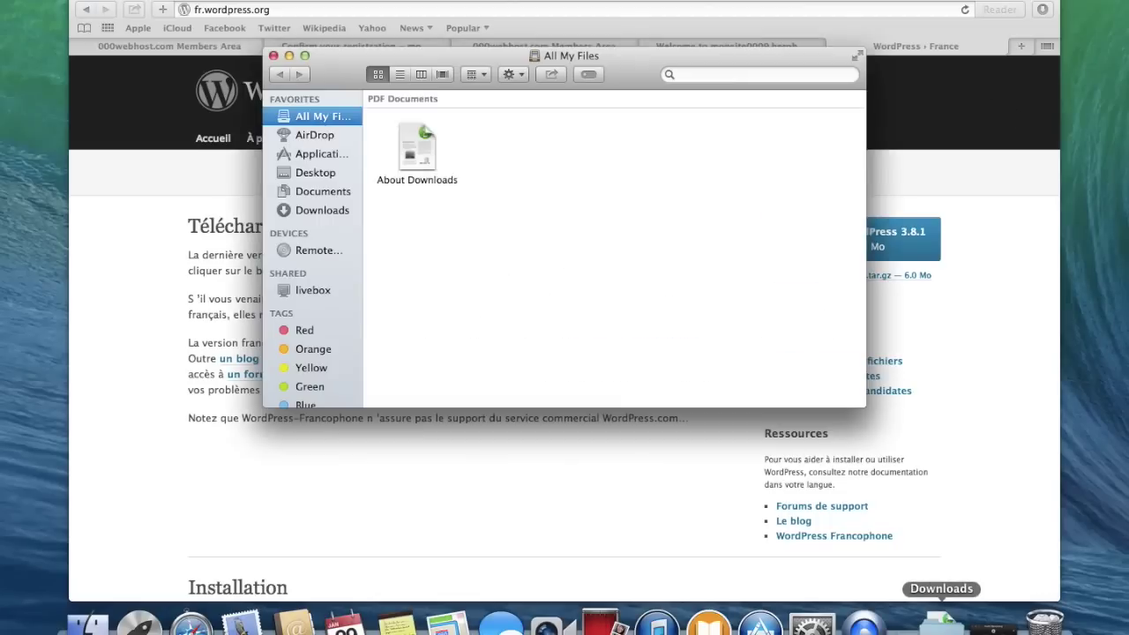
click(273, 57)
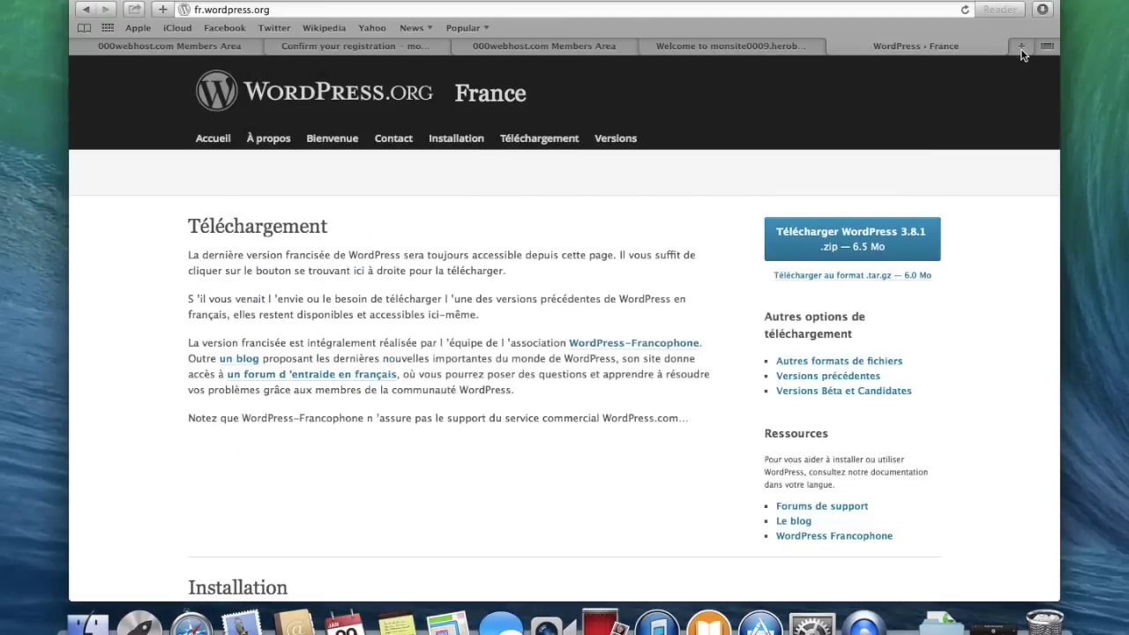
click(1021, 48)
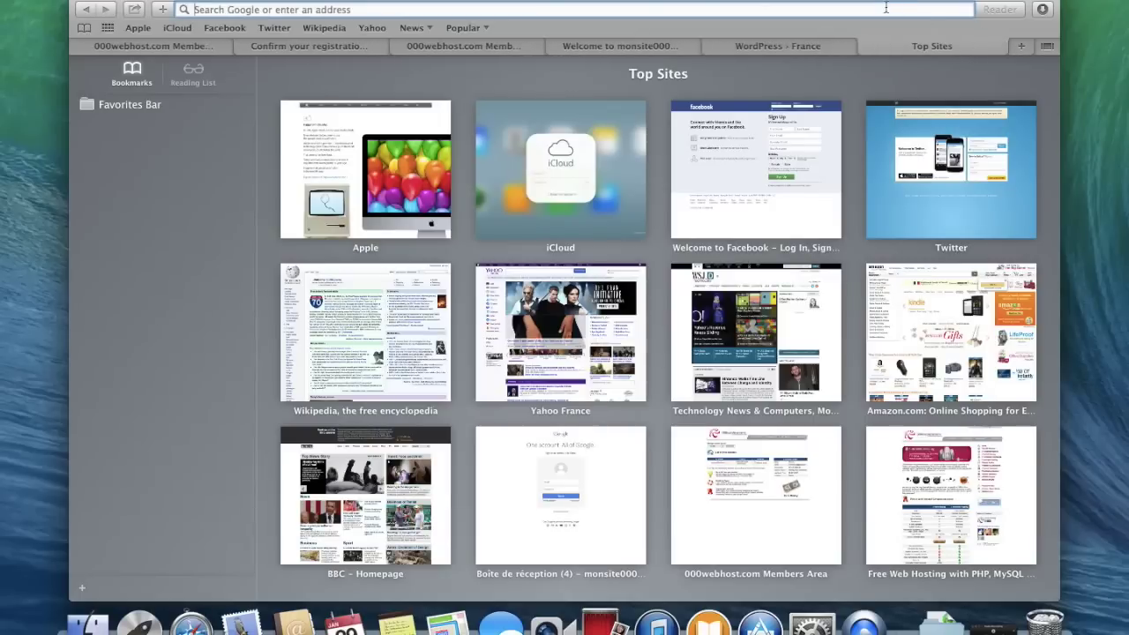
Step: Google 'filezilla' and download the FileZilla 3.7.3 Mac client from filezilla-project.org via SourceForge
text(filez)
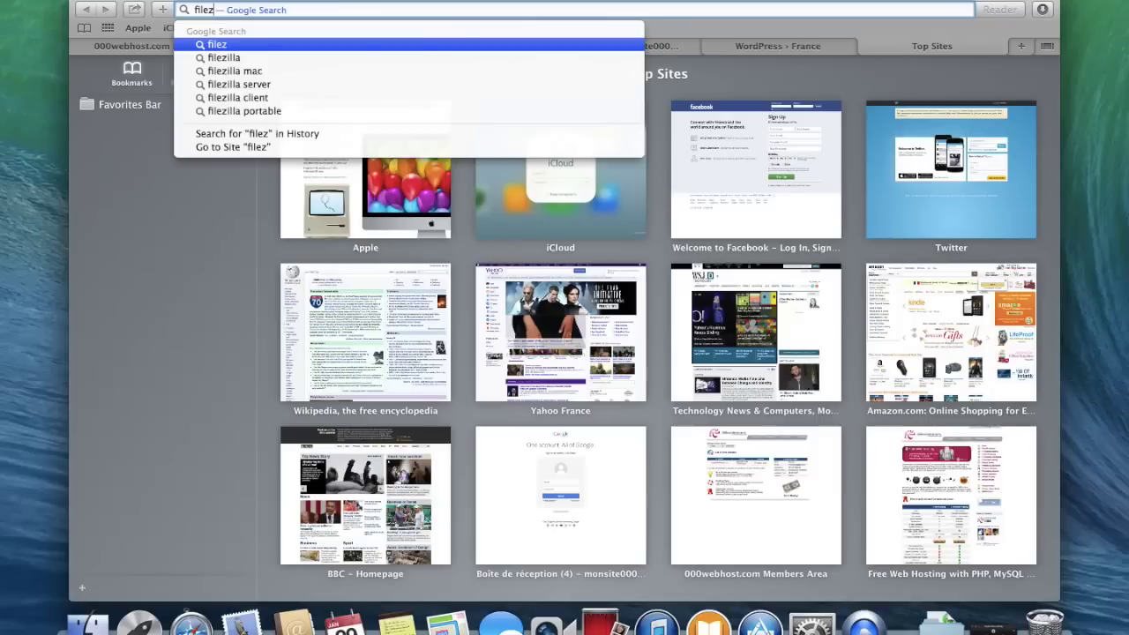
text(illa)
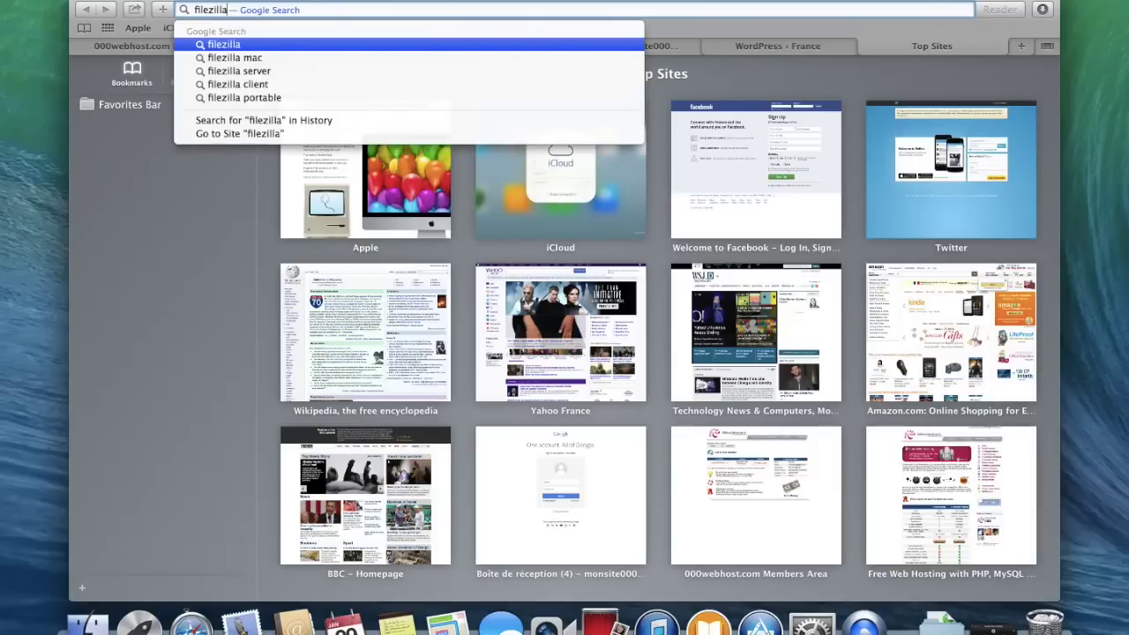
key(Return)
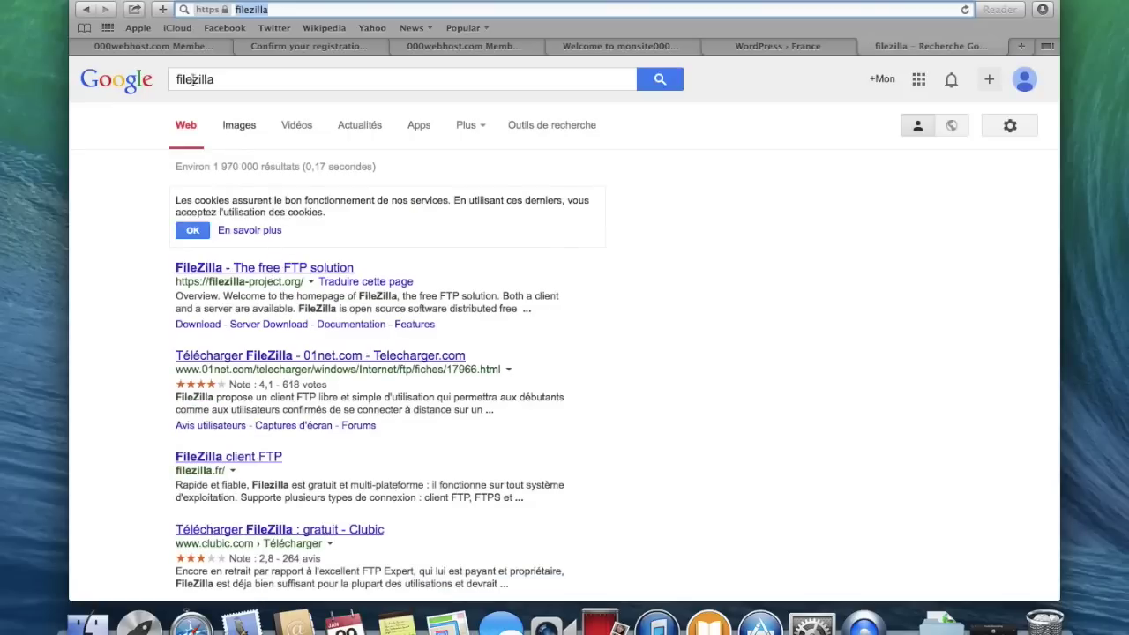
click(238, 269)
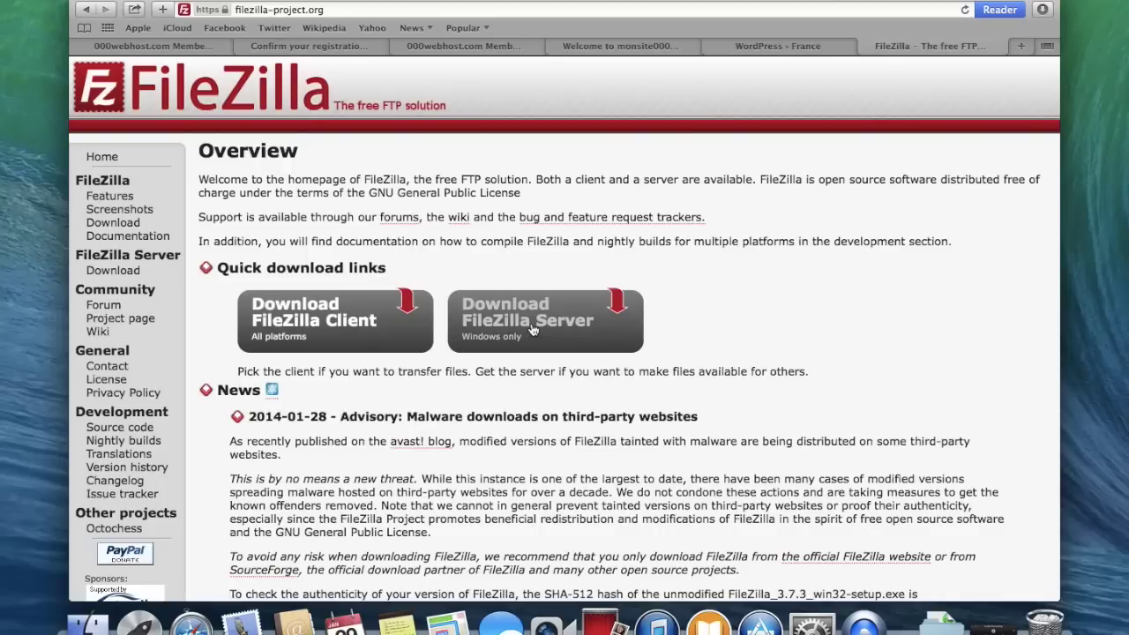
click(307, 326)
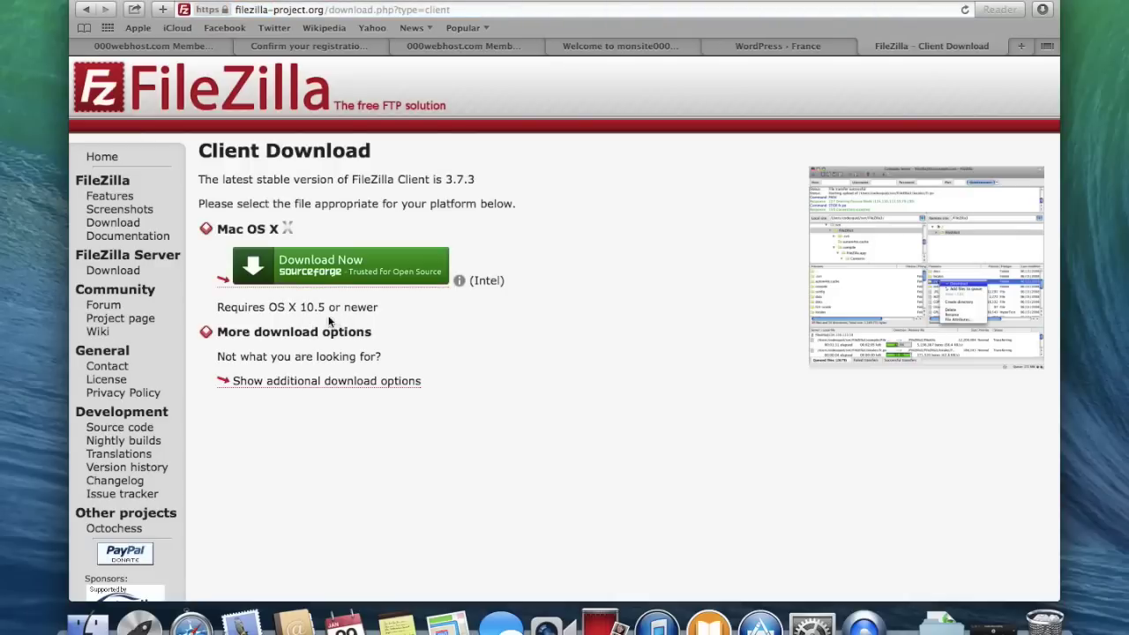
click(287, 265)
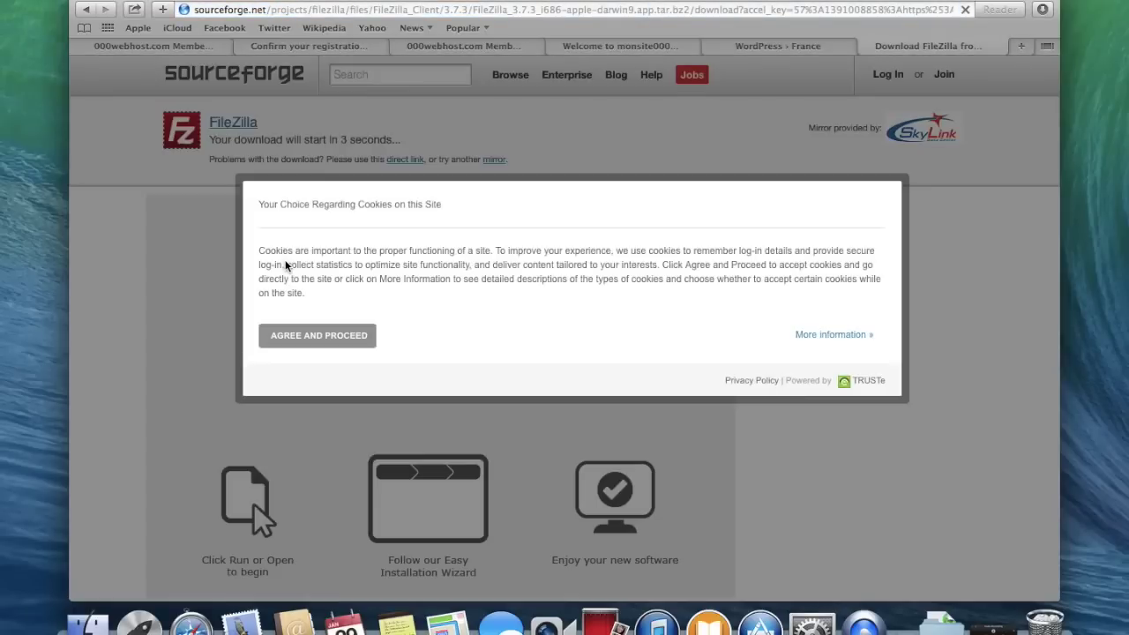
click(349, 341)
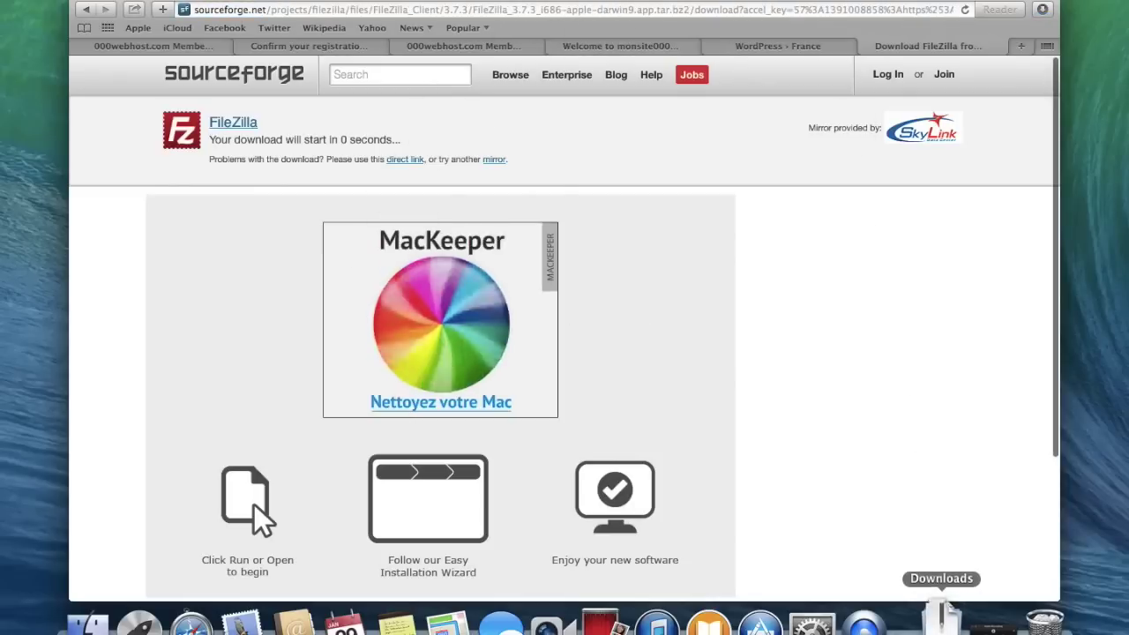
click(941, 622)
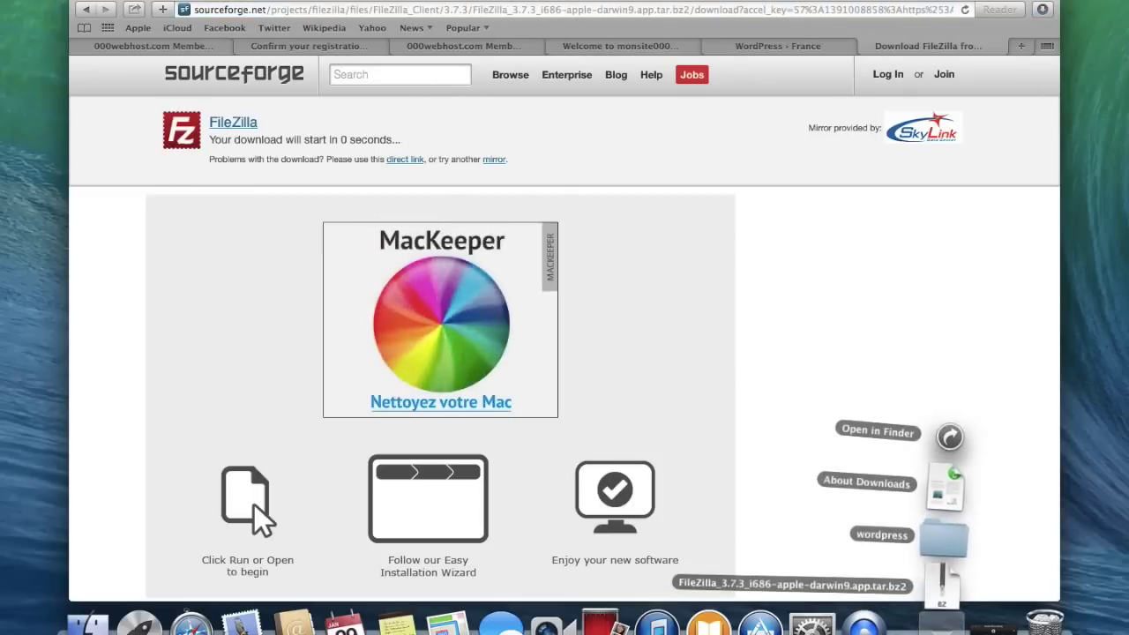
Step: Unpack and launch FileZilla, dismiss its welcome message, and return to the 000webhost members area
click(939, 588)
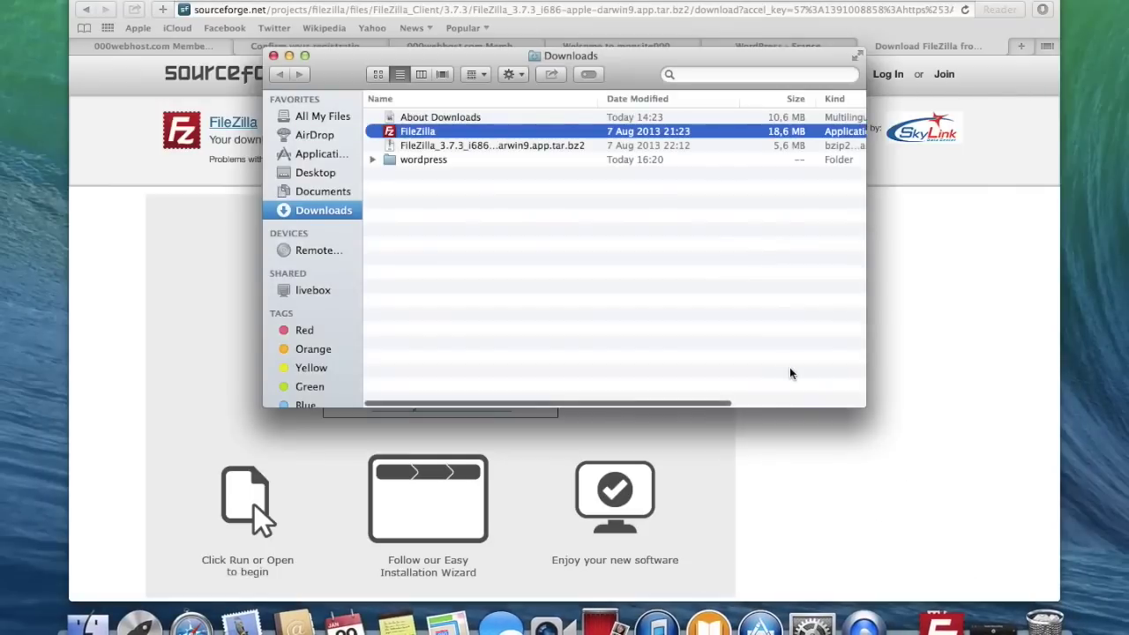
double_click(443, 135)
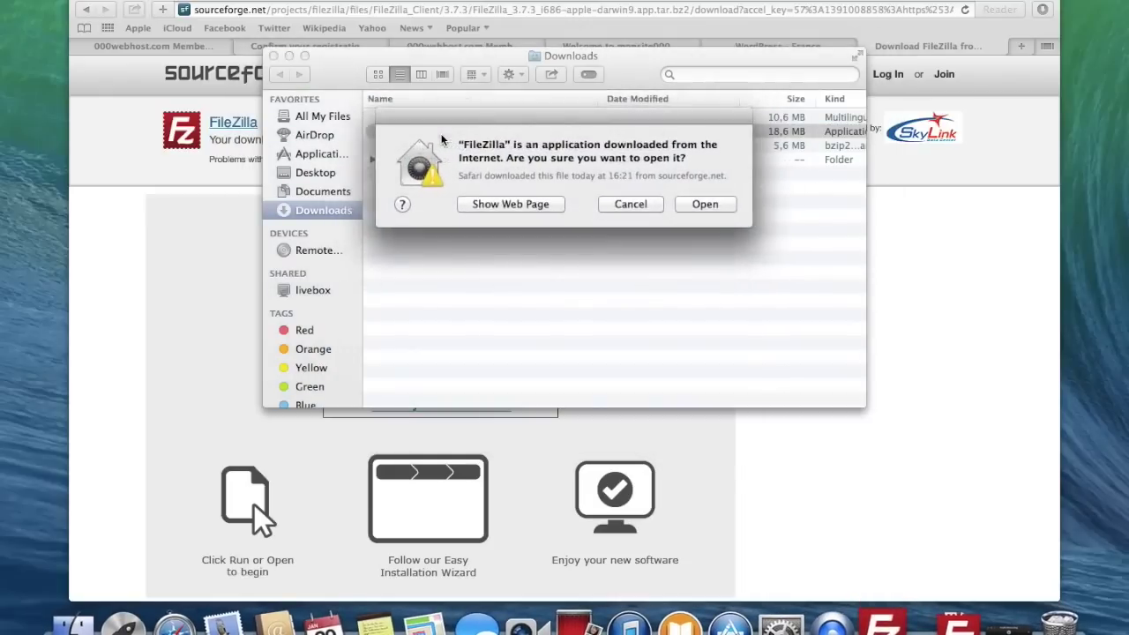
click(712, 206)
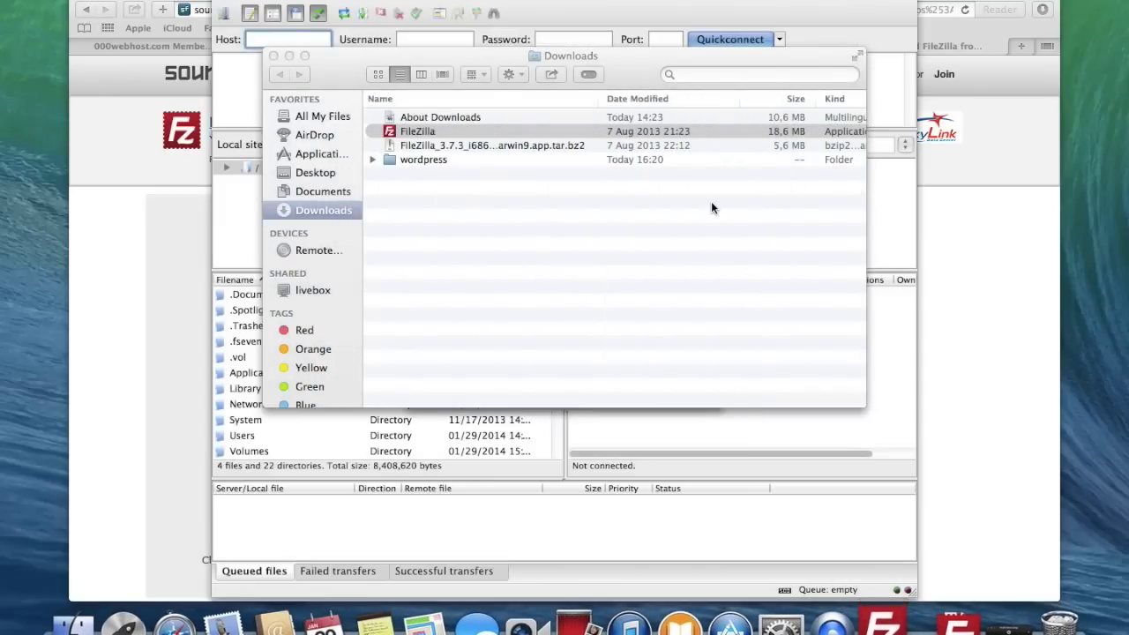
click(274, 54)
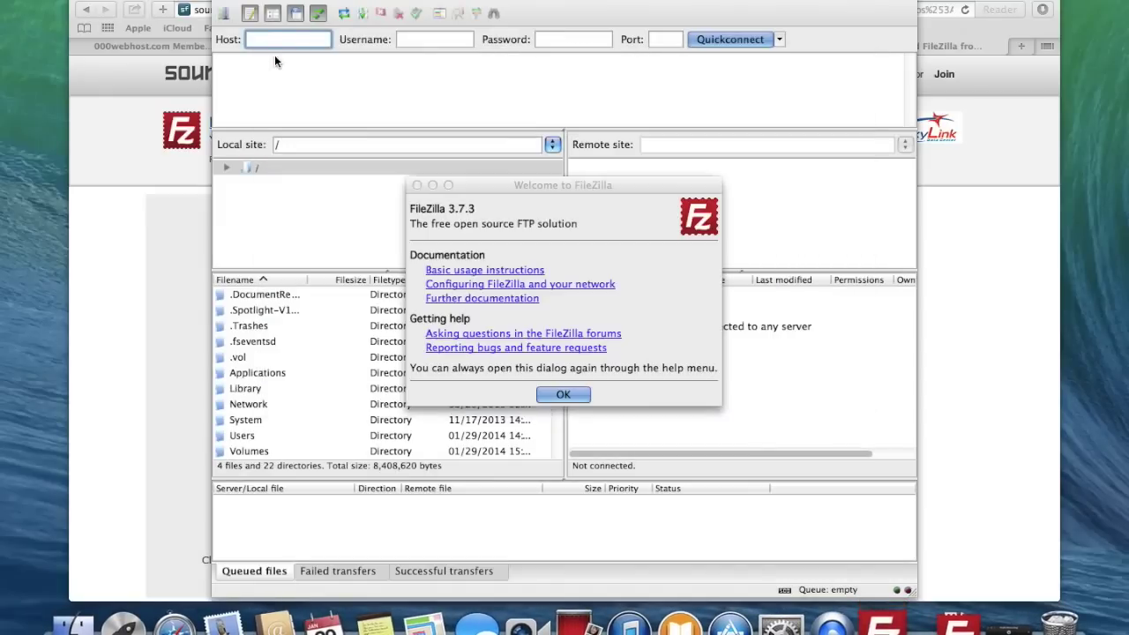
click(564, 396)
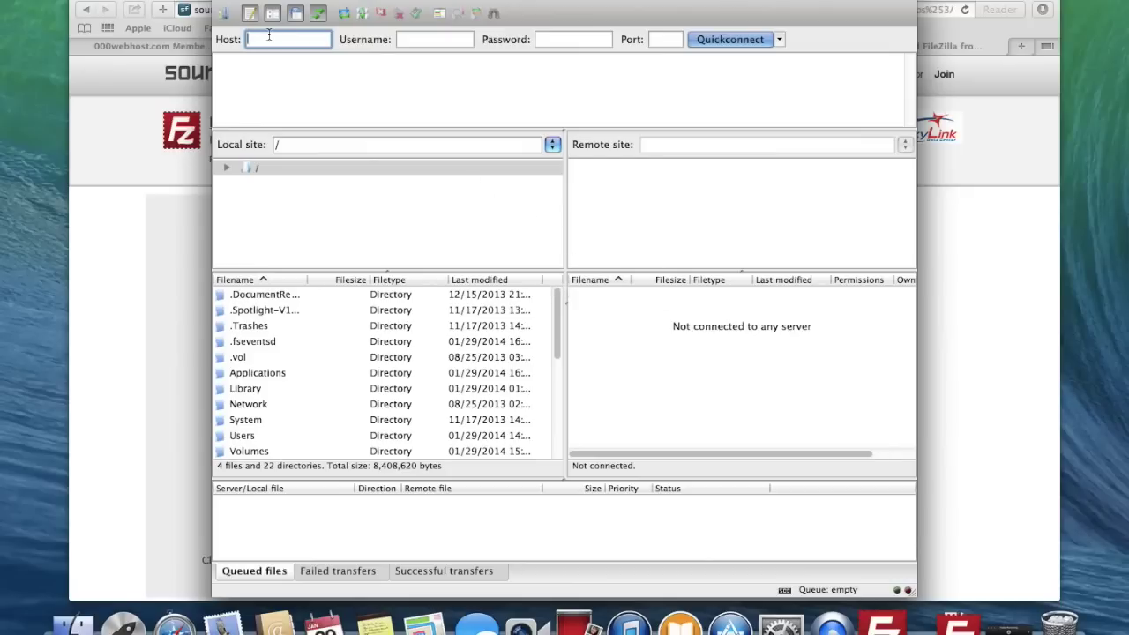
click(86, 261)
click(183, 51)
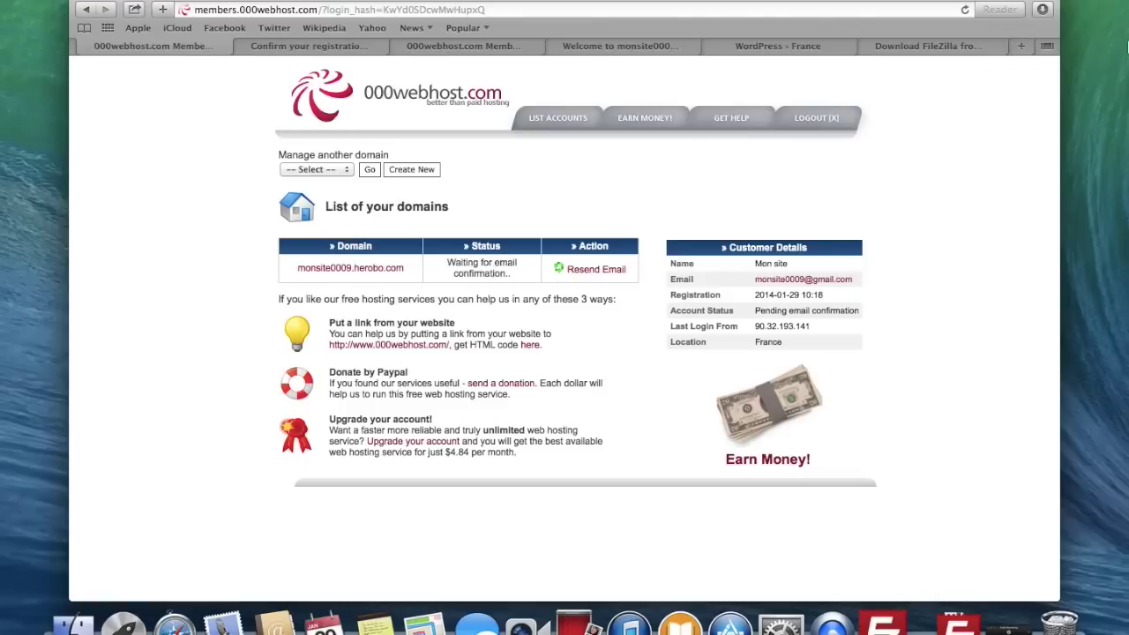
Step: Reload the 000webhost members page and close the old login and Gmail confirmation tabs
click(966, 10)
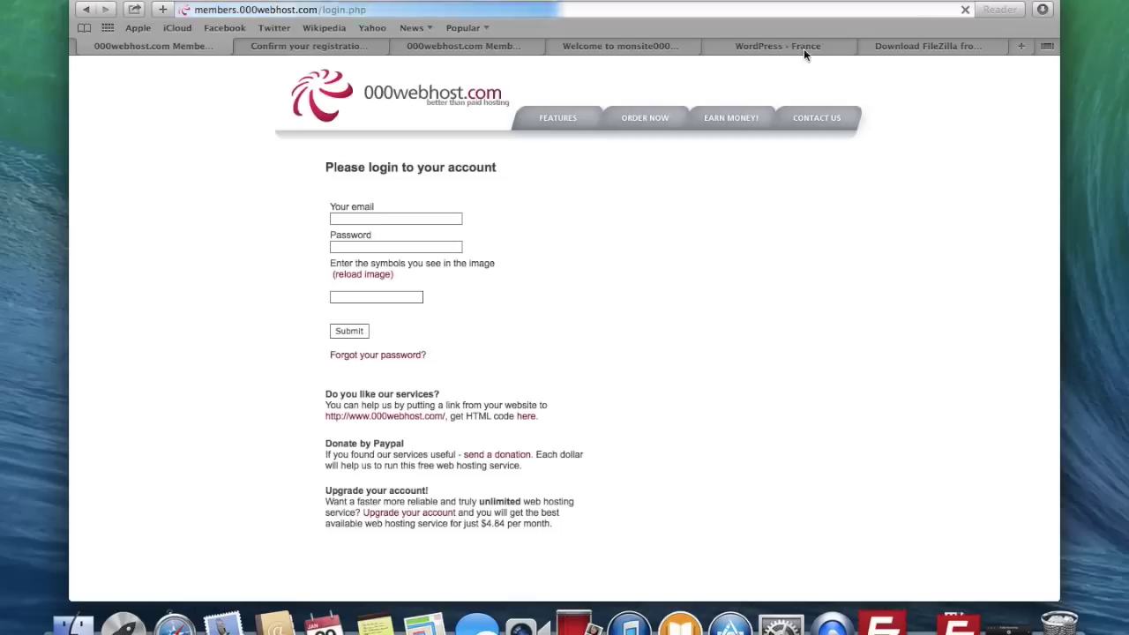
click(86, 47)
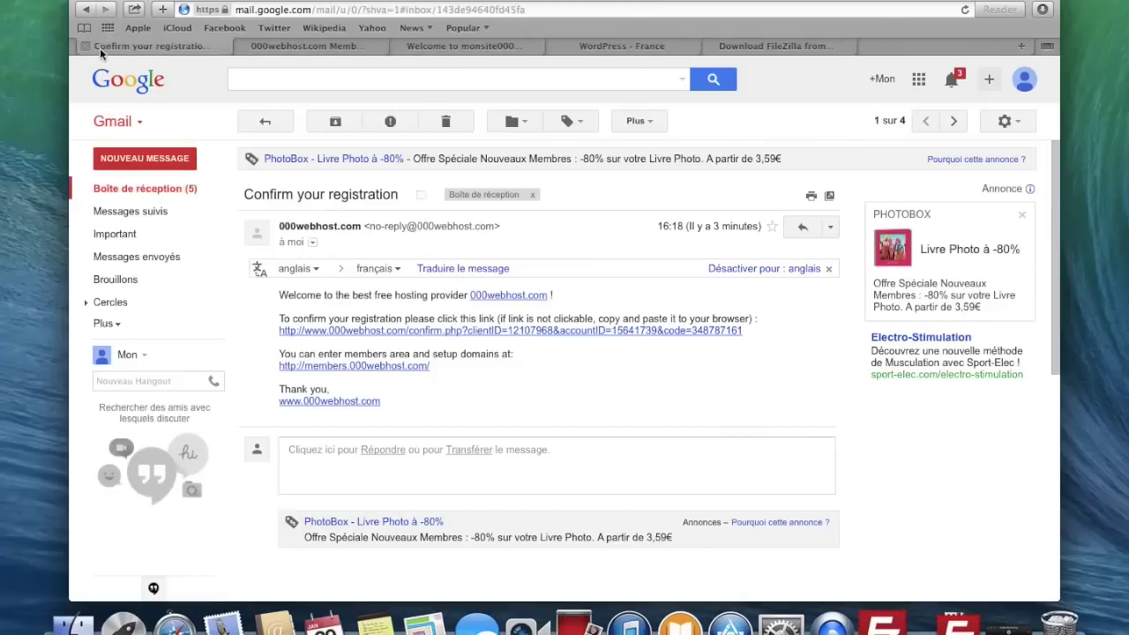
click(306, 47)
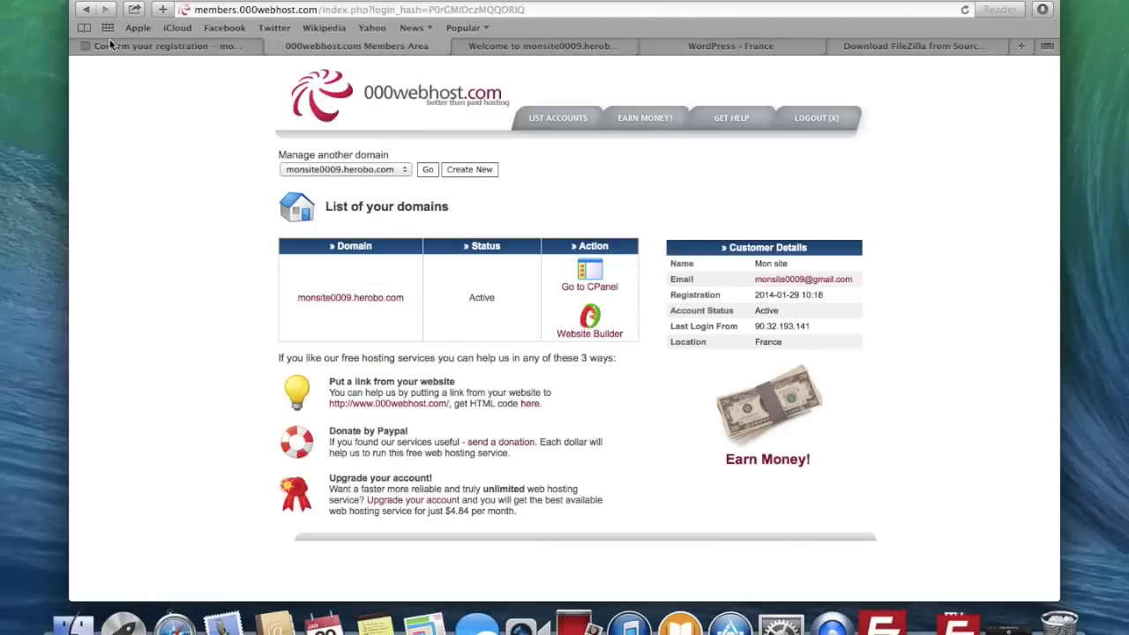
click(84, 46)
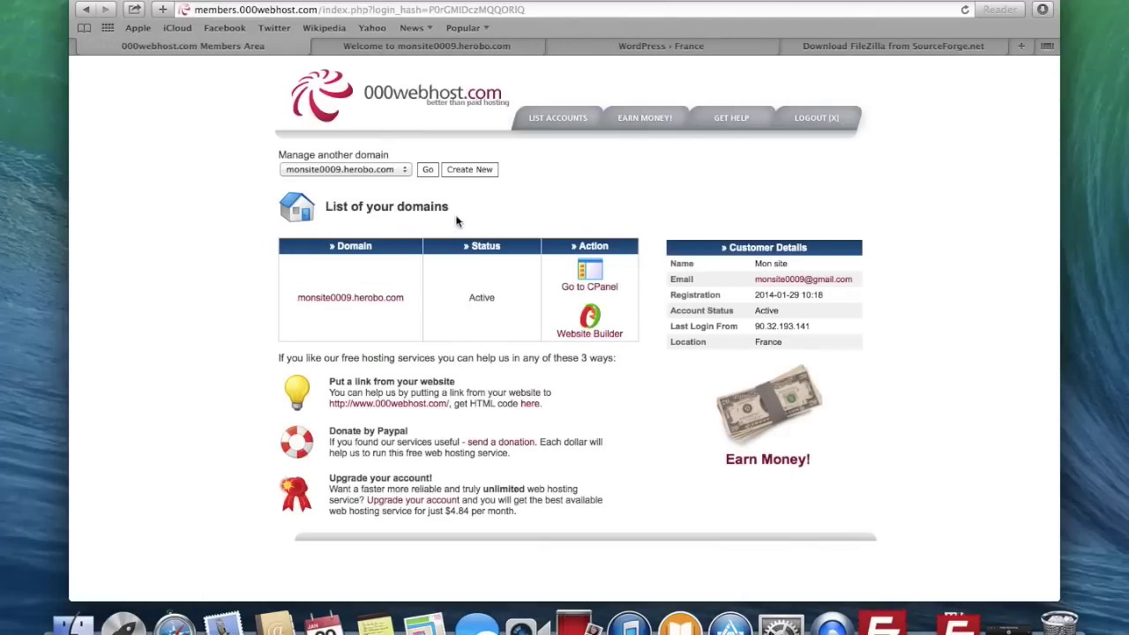
click(588, 288)
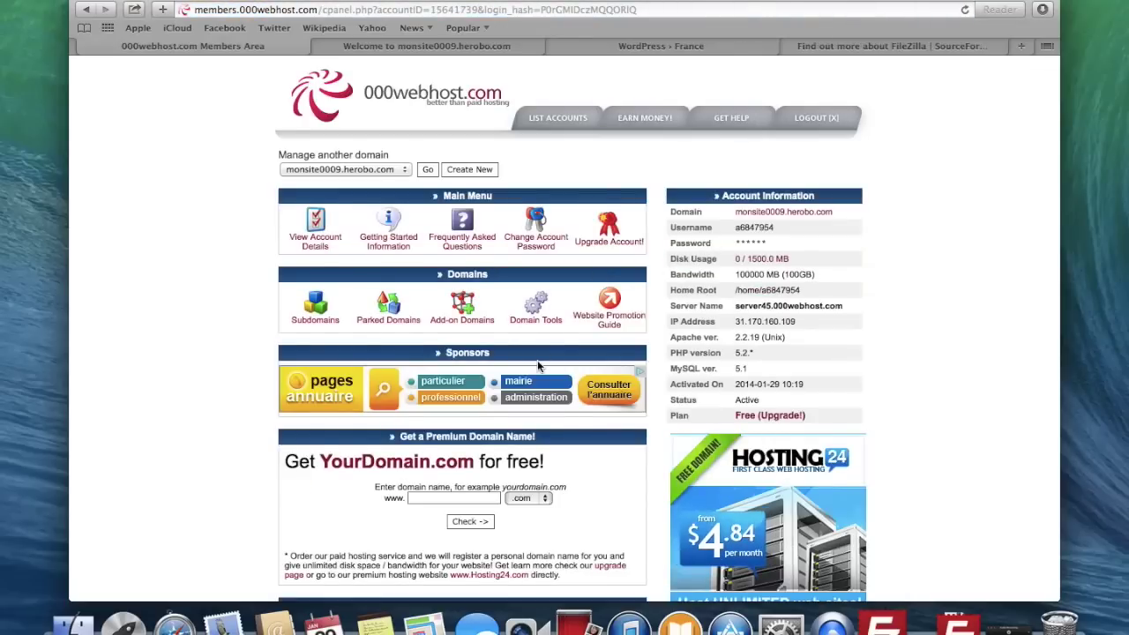
scroll(537, 361, down, 8)
scroll(539, 367, down, 2)
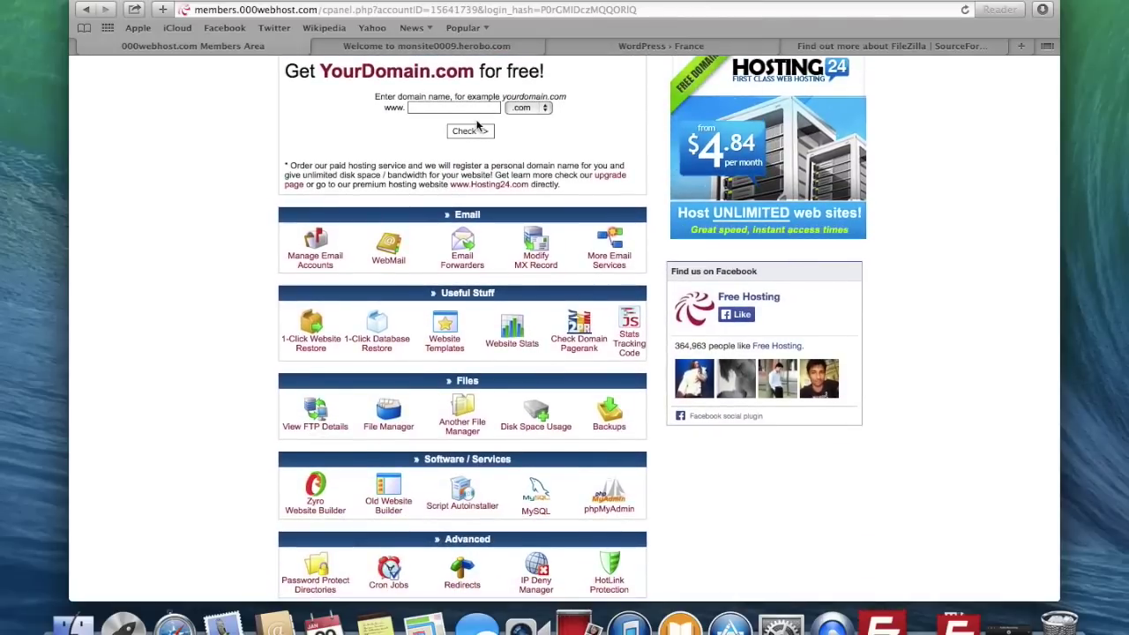
scroll(476, 125, up, 9)
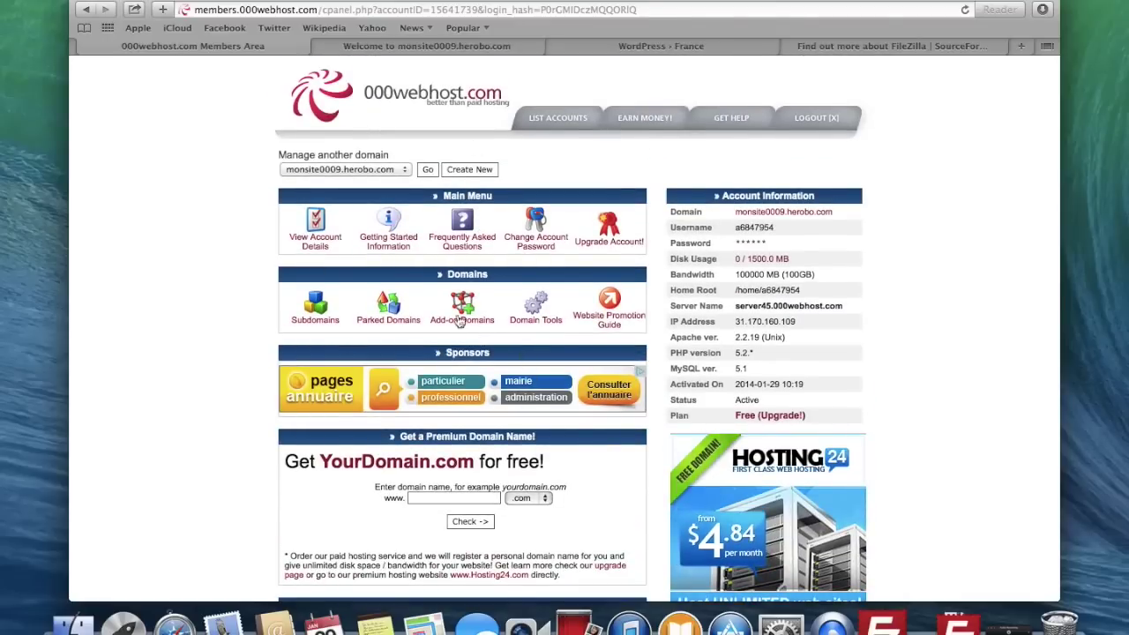
scroll(452, 318, down, 8)
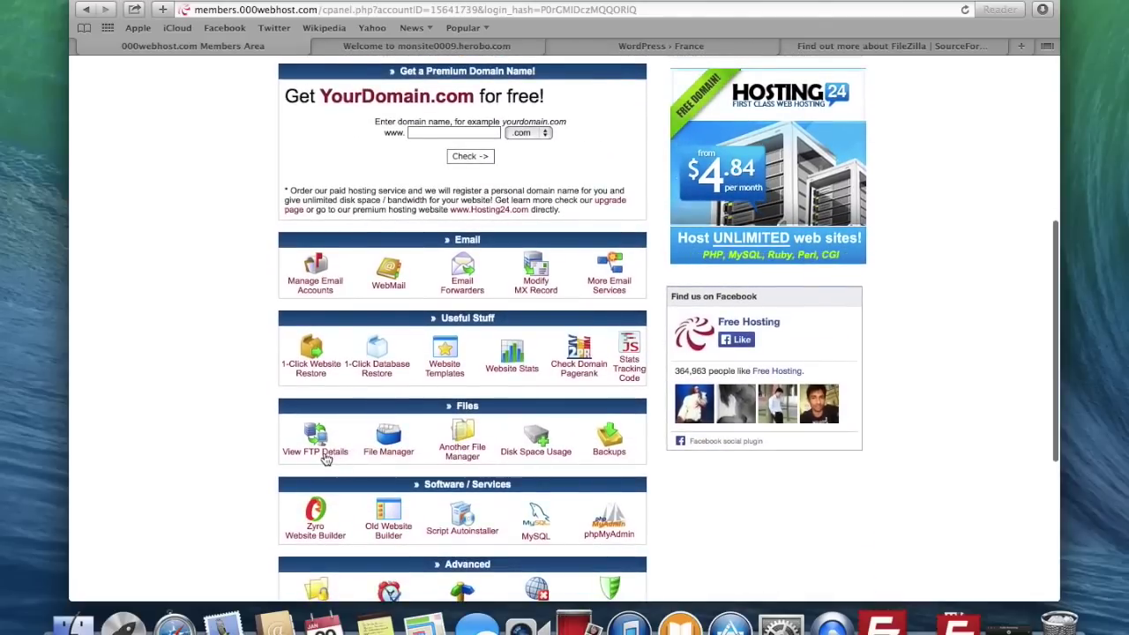
Step: Copy the FTP host name from the FTP details page into FileZilla's Host field
click(318, 441)
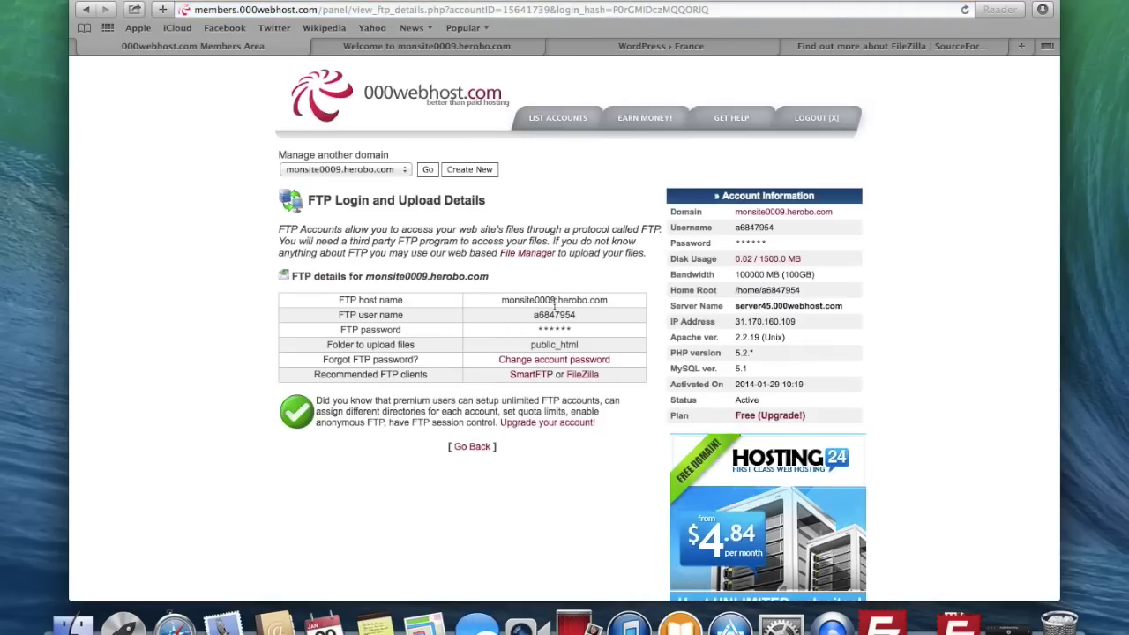
drag(608, 302, 516, 298)
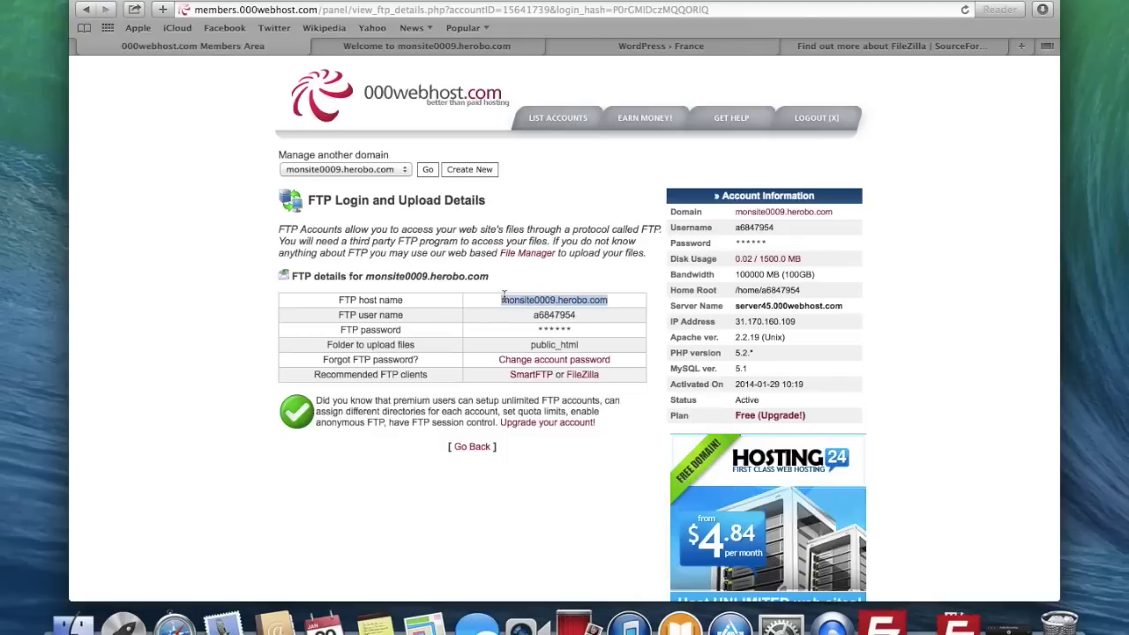
right_click(504, 297)
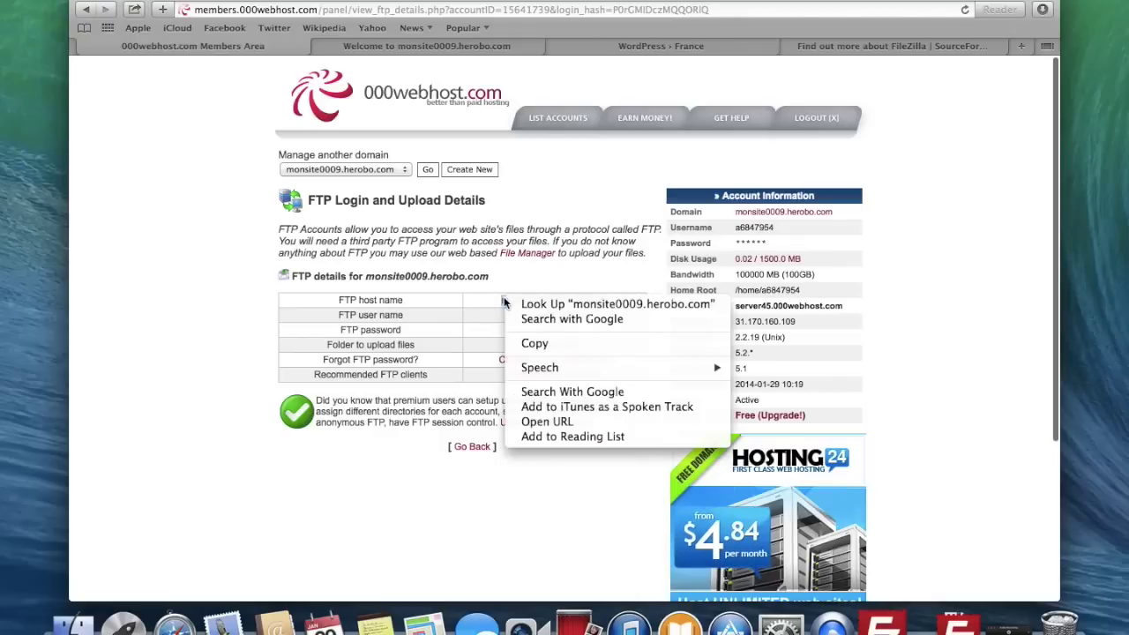
click(565, 343)
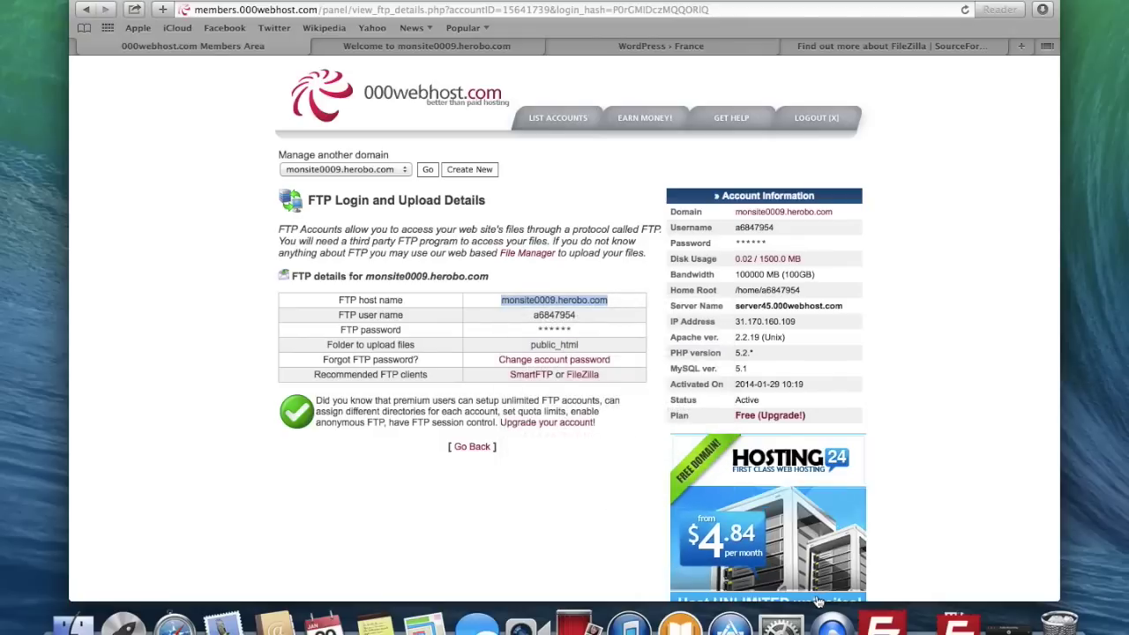
click(882, 622)
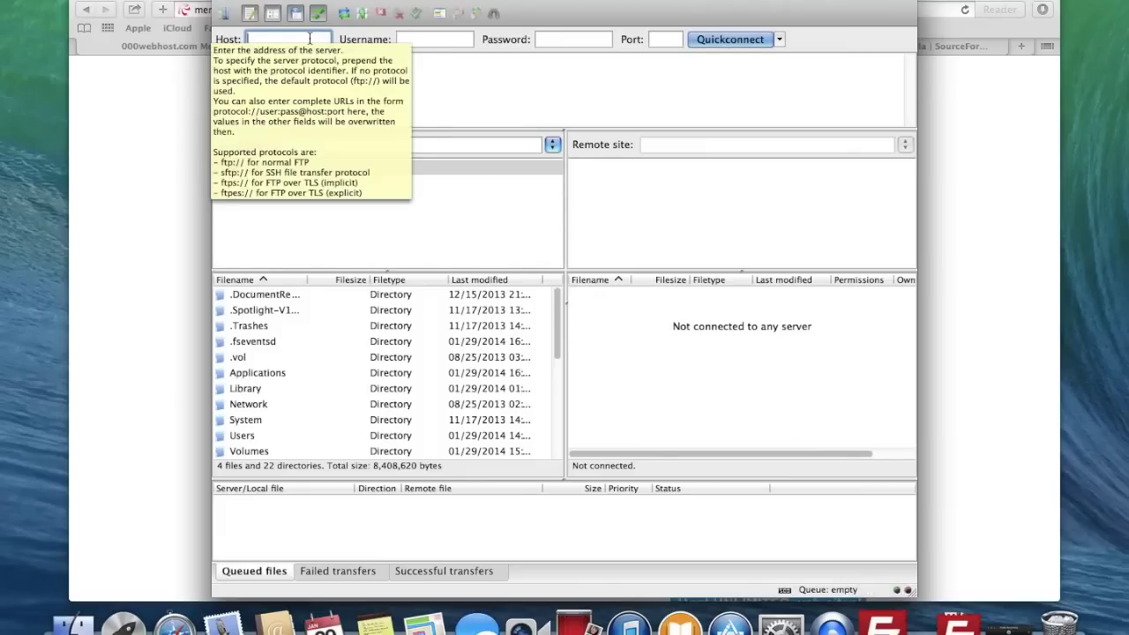
key(super+v)
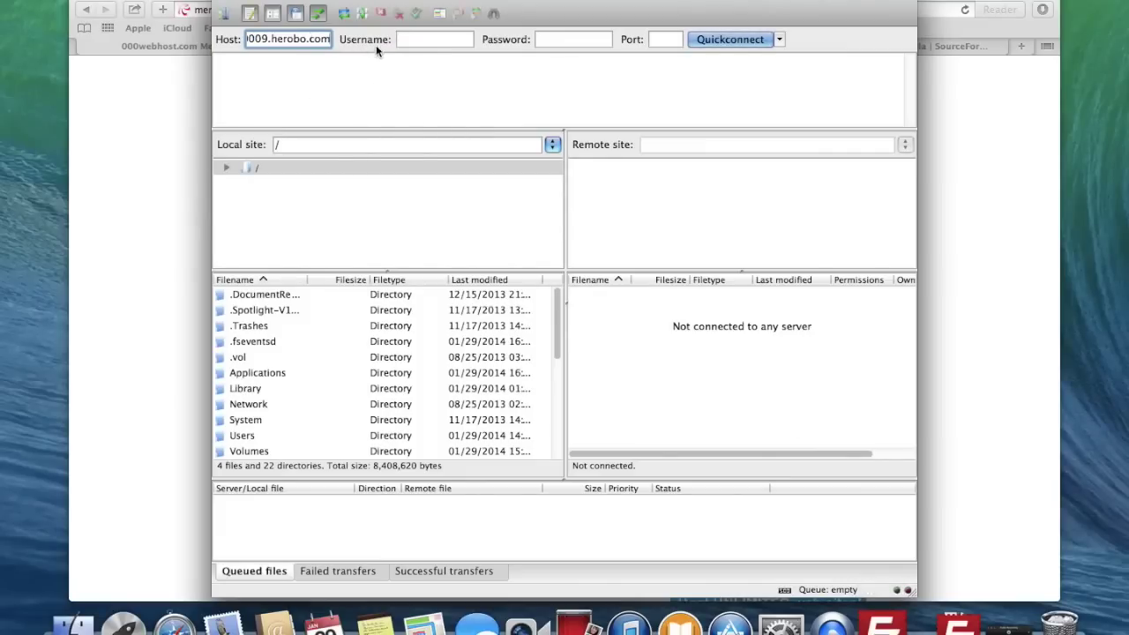
Step: Copy the FTP user name into FileZilla's Username field and enter the account password
key(super+Tab)
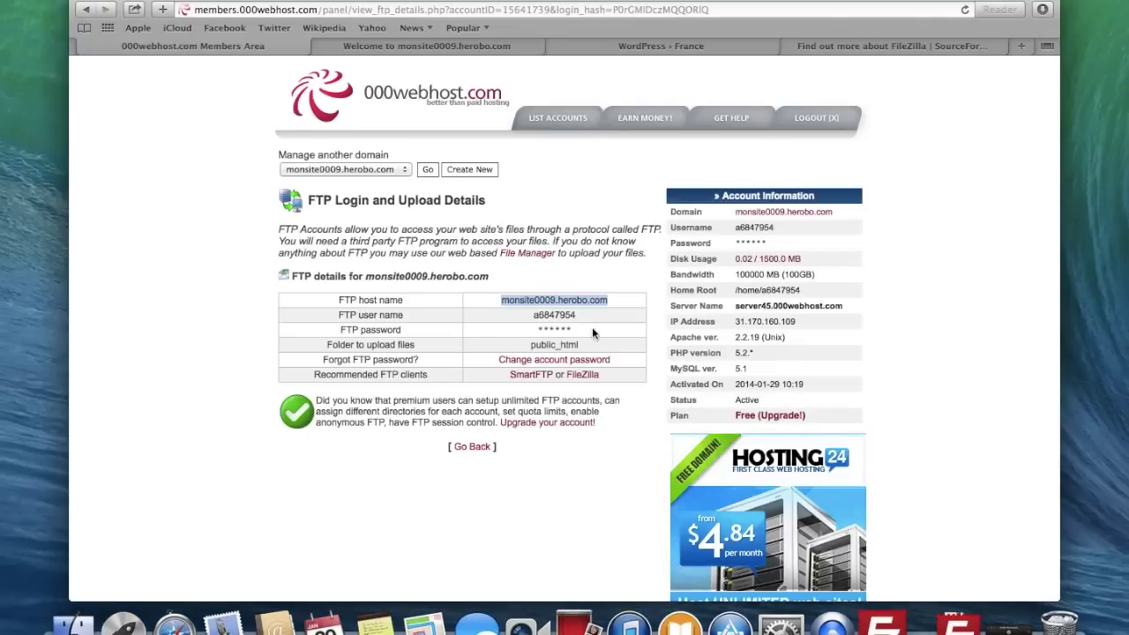
drag(587, 316, 526, 316)
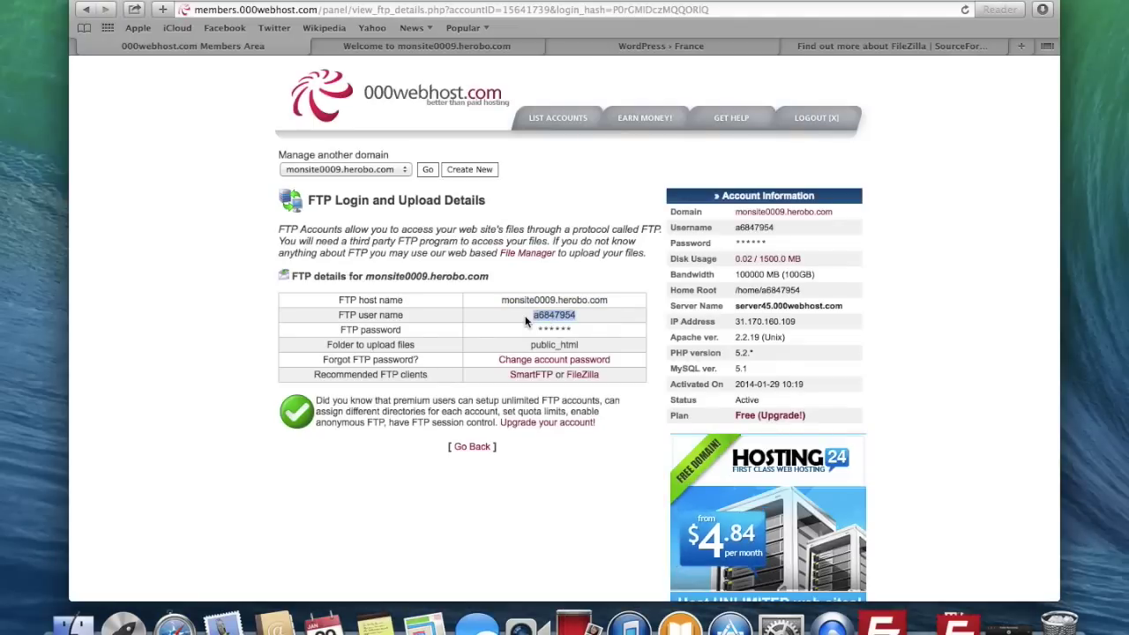
click(882, 622)
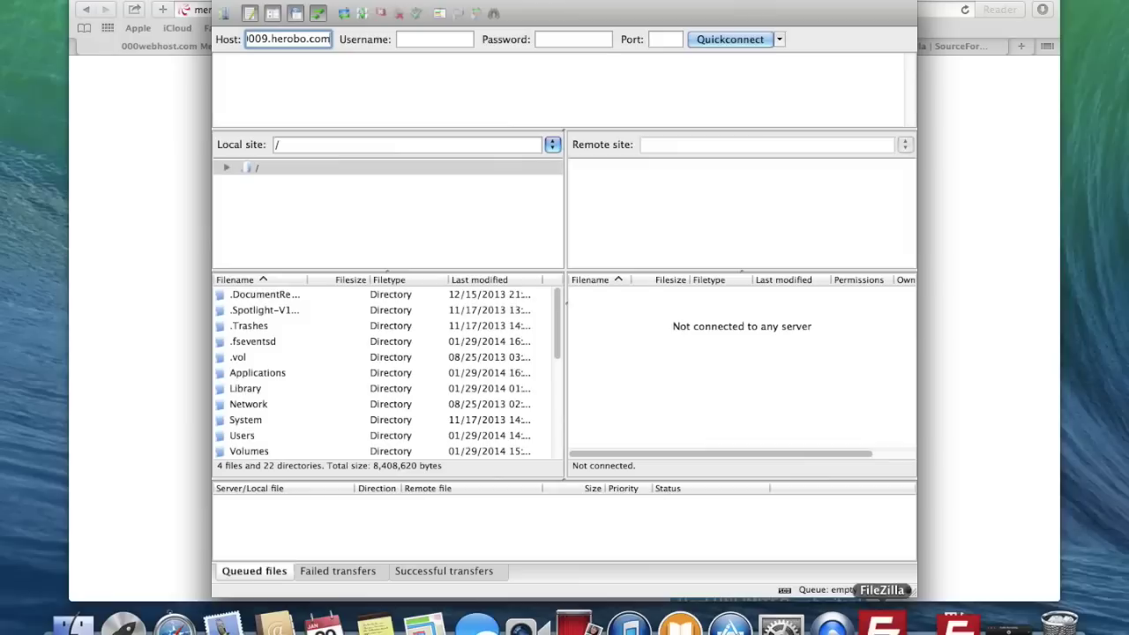
click(426, 41)
key(super+v)
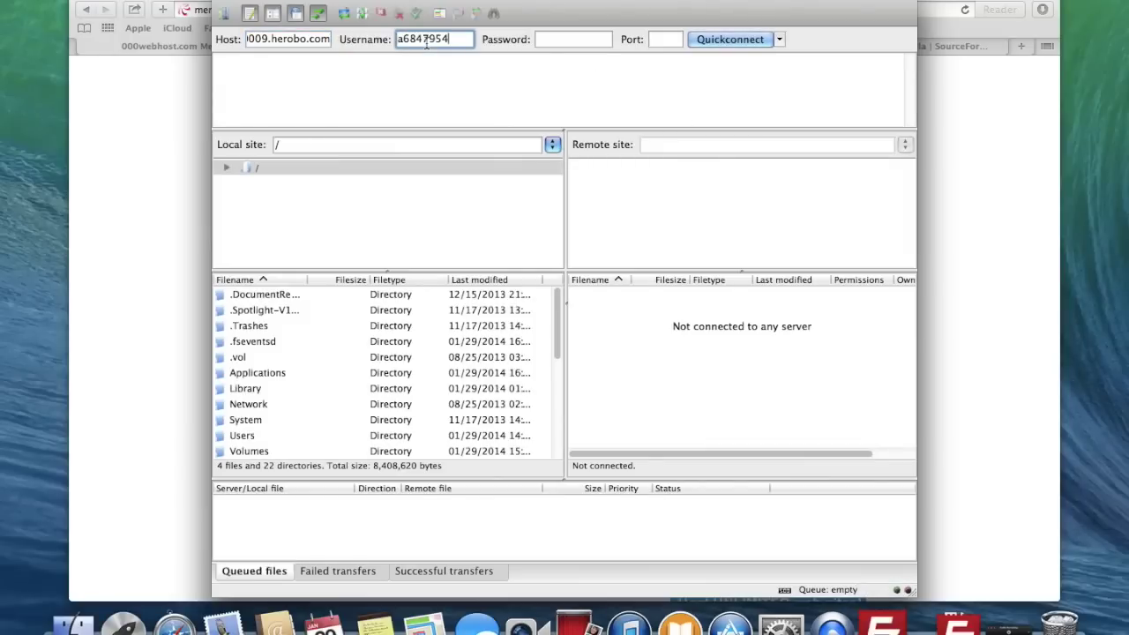
click(575, 39)
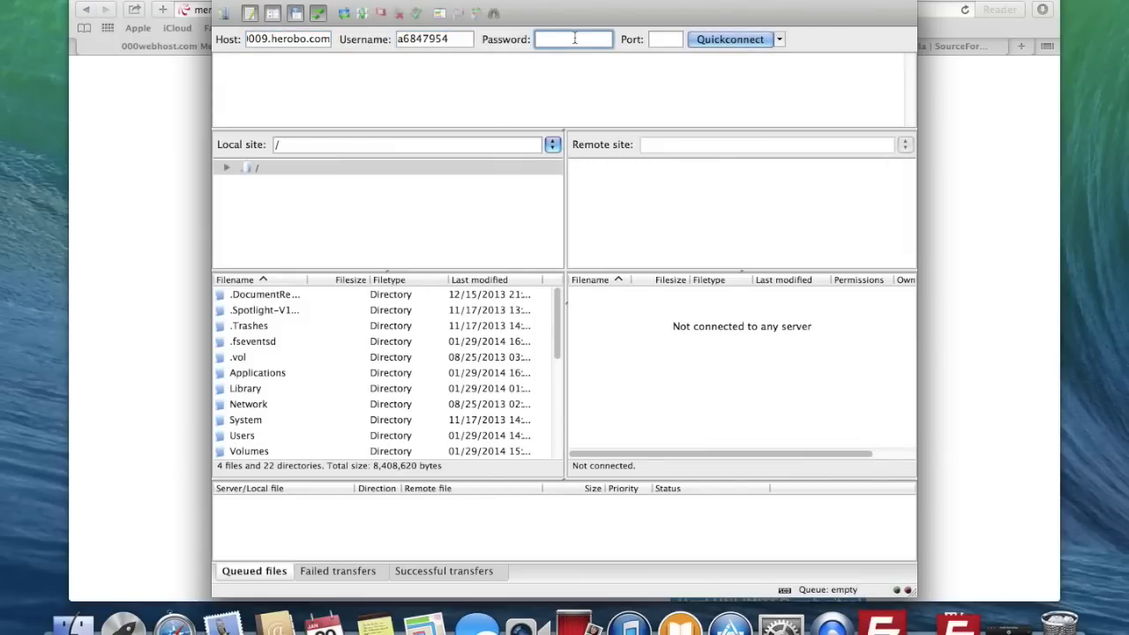
text(•••••••••••)
key(Tab)
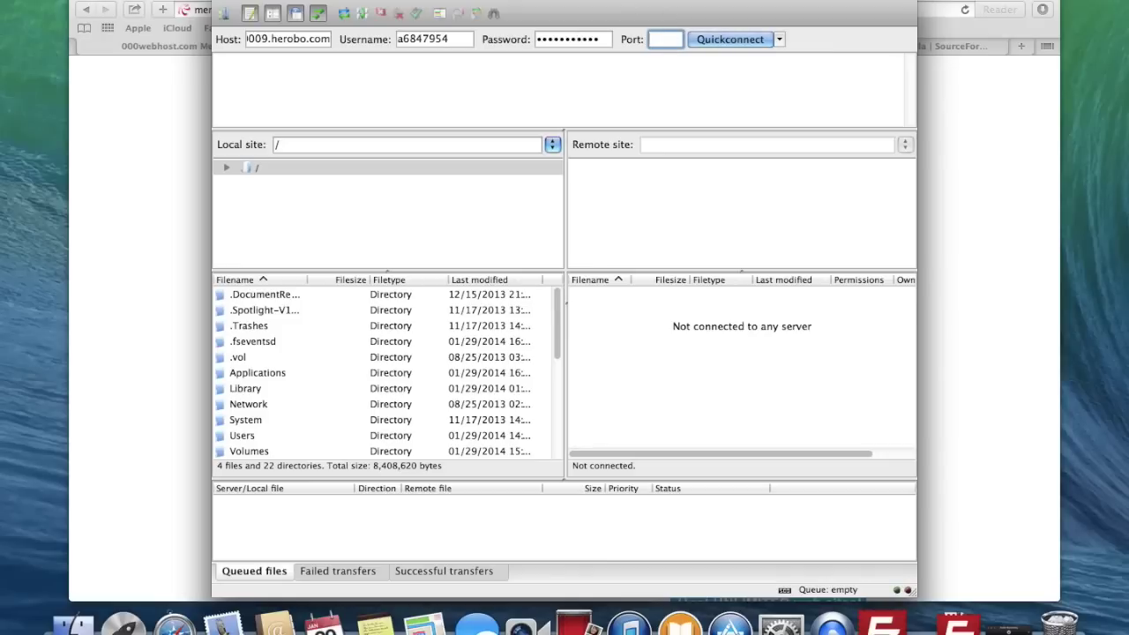
click(741, 39)
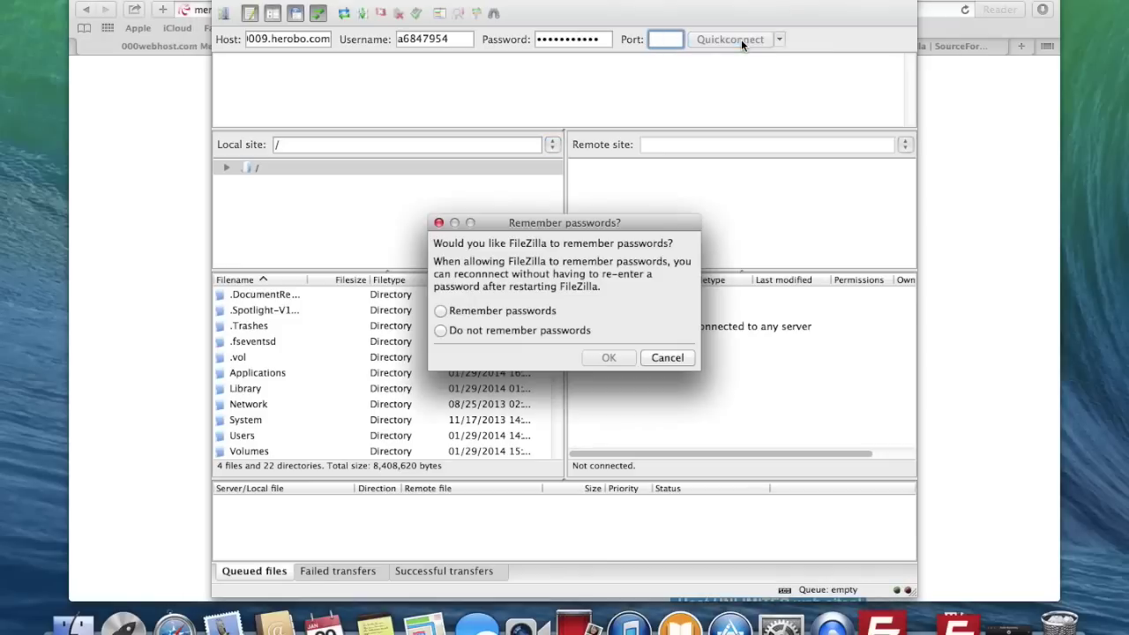
click(499, 311)
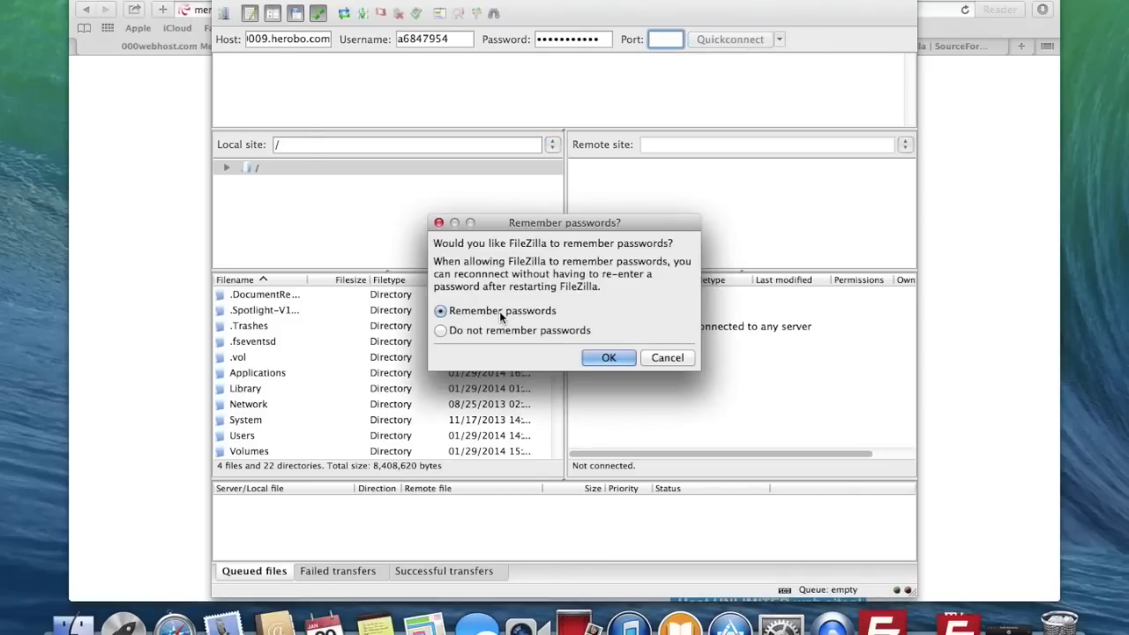
click(609, 358)
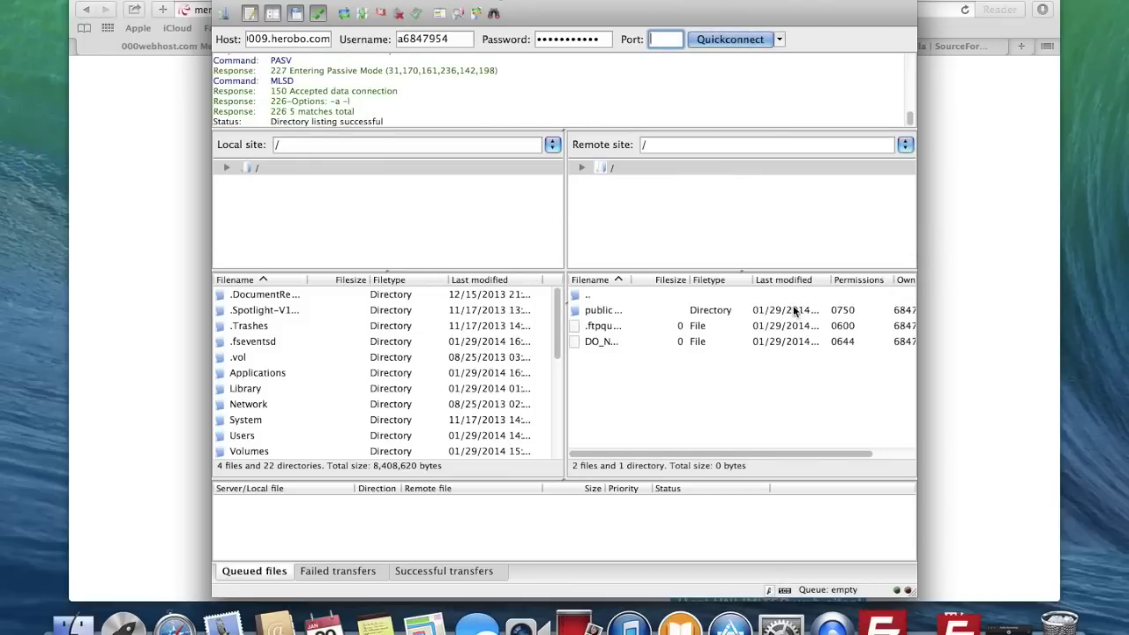
drag(631, 279, 687, 280)
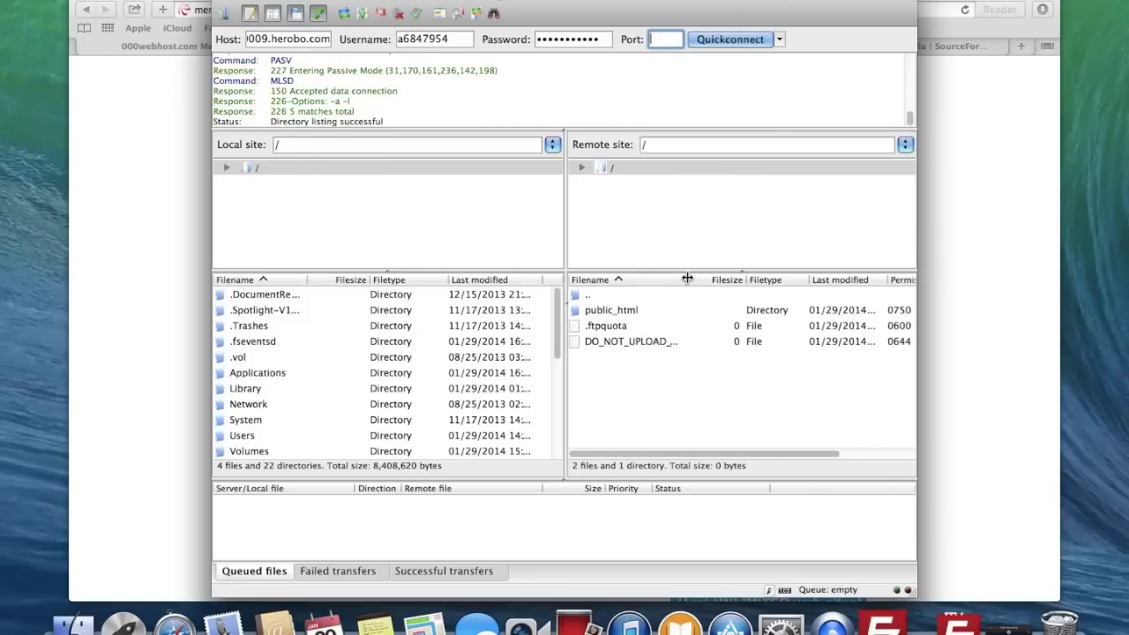
double_click(620, 314)
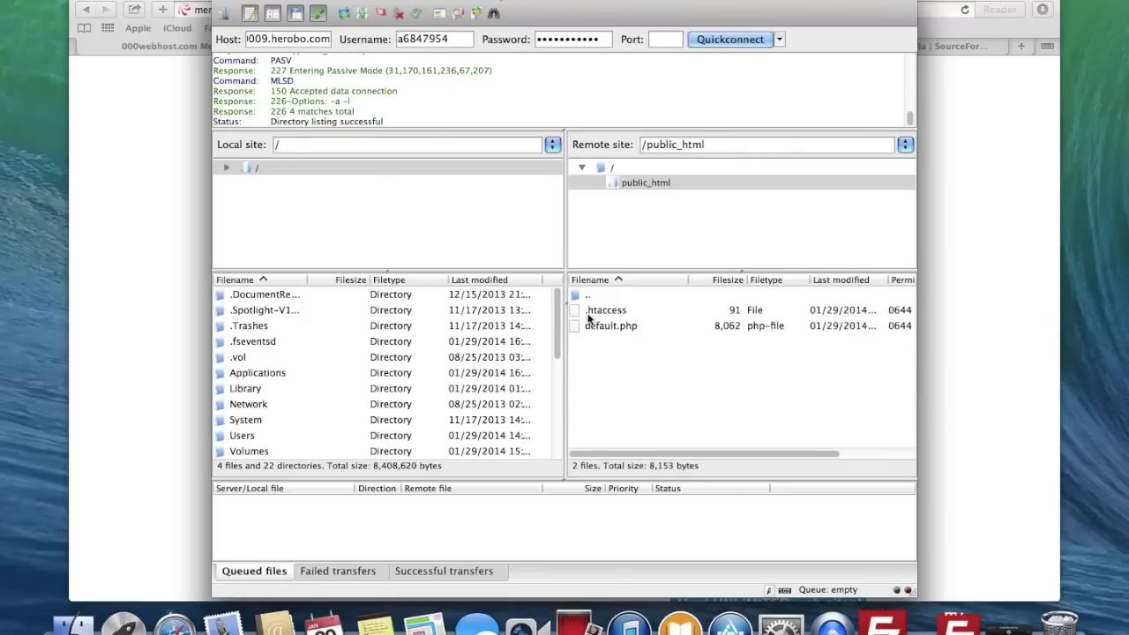
click(117, 261)
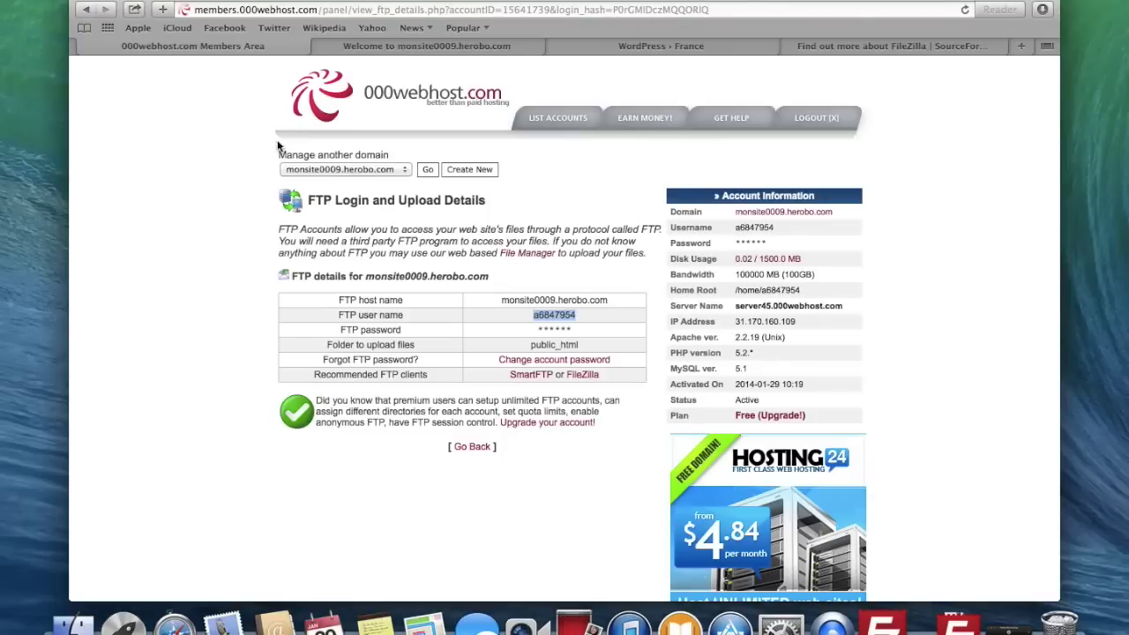
click(437, 44)
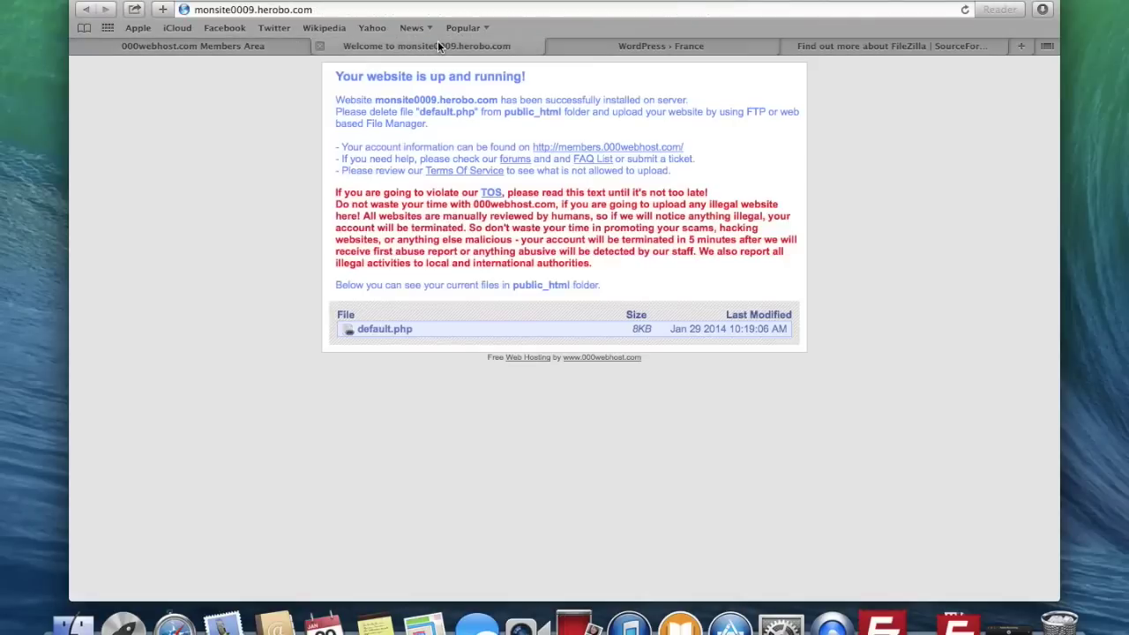
click(345, 11)
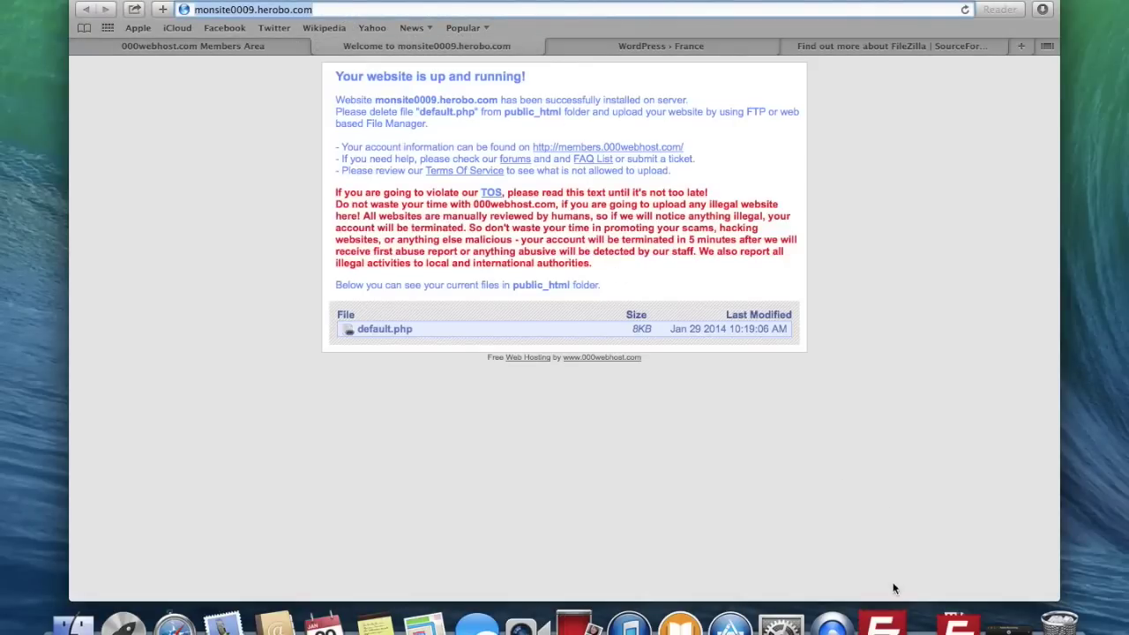
Step: Delete default.php from the server's public_html in FileZilla, confirming with Yes
click(895, 621)
click(611, 327)
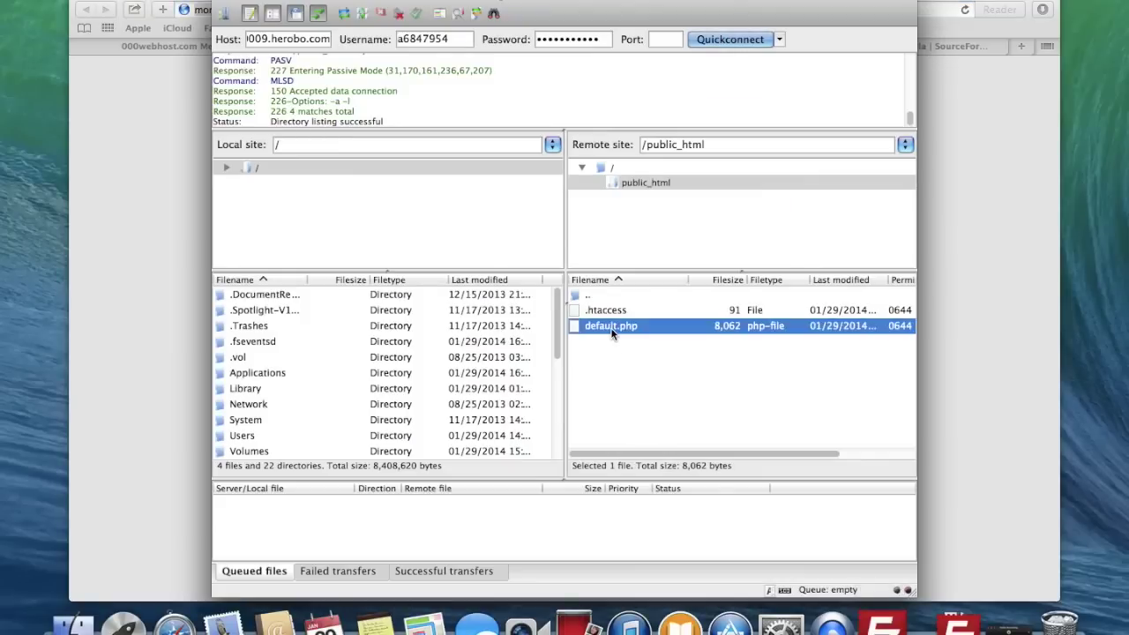
right_click(611, 327)
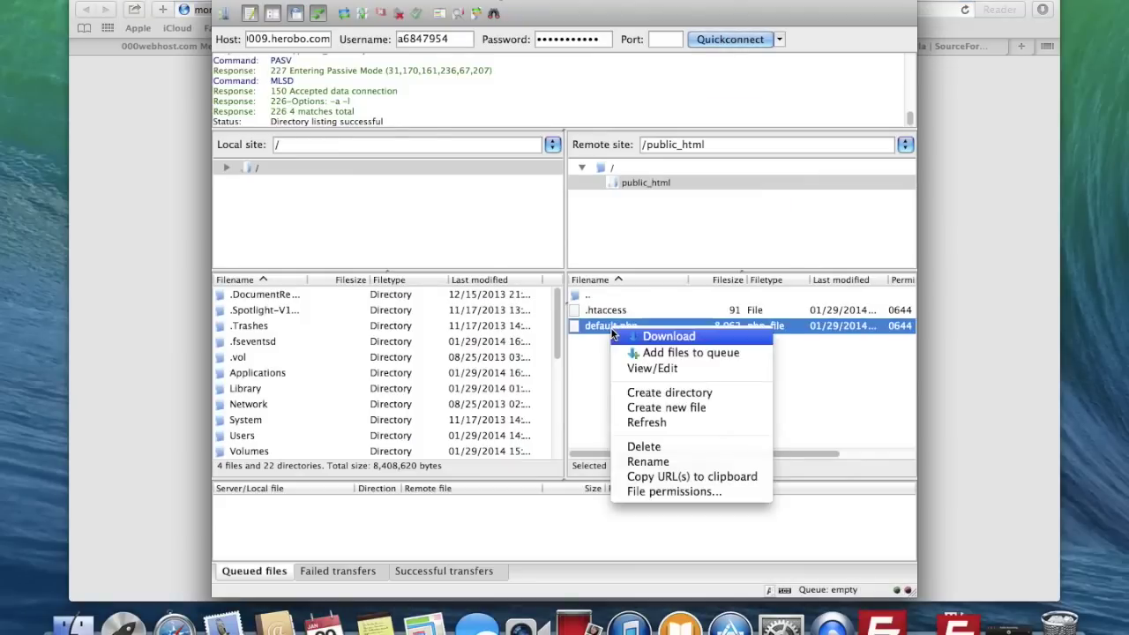
click(647, 448)
click(697, 176)
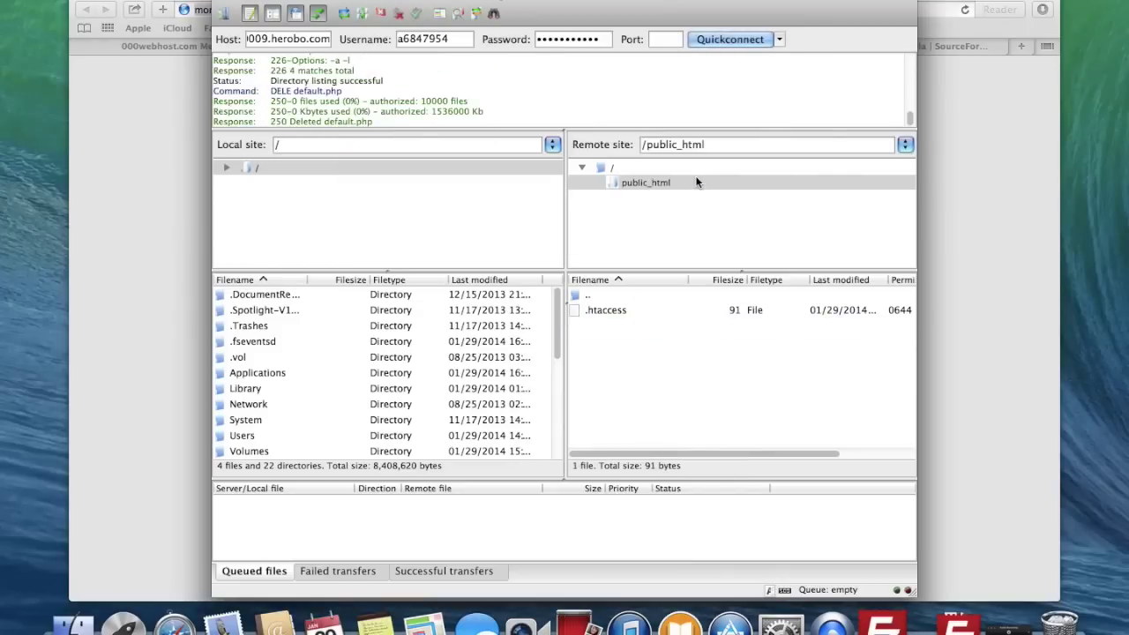
click(127, 327)
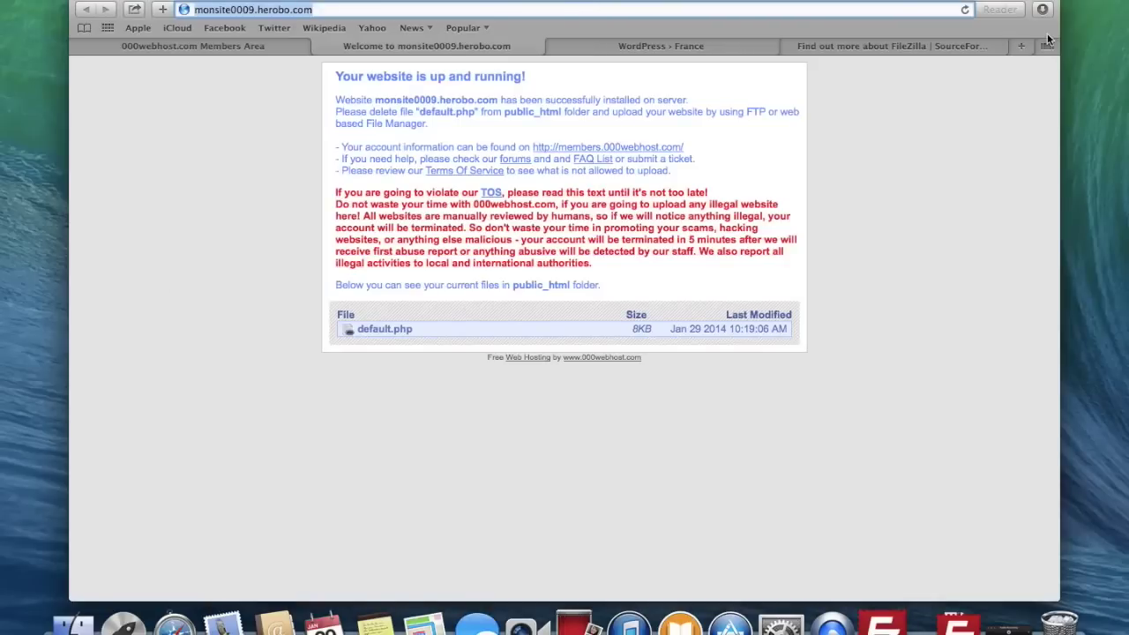
click(965, 11)
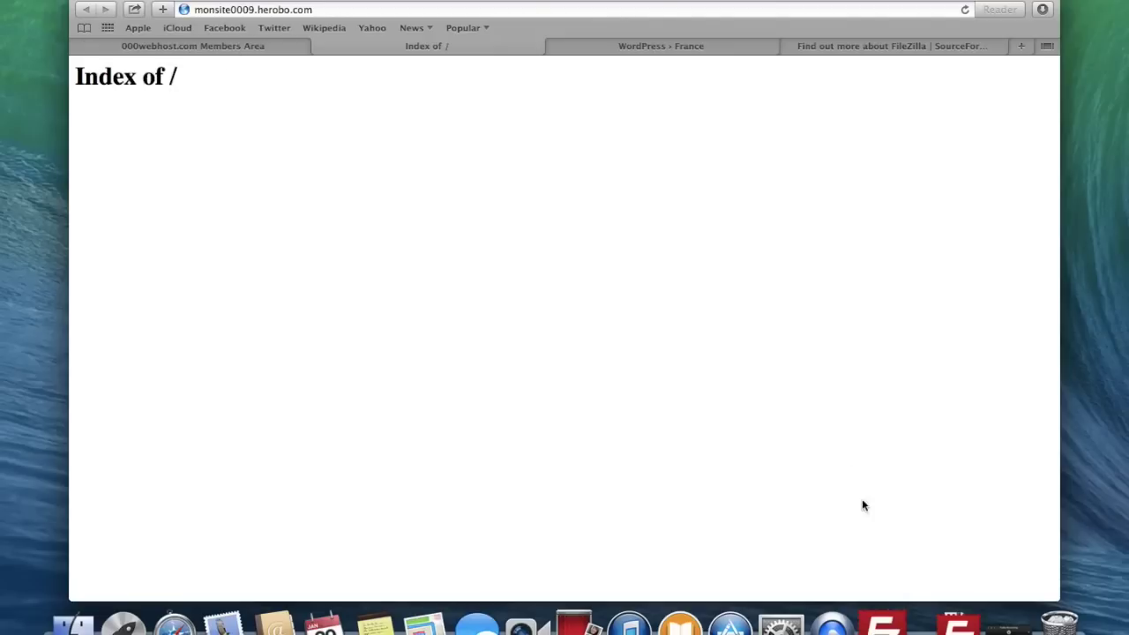
click(882, 625)
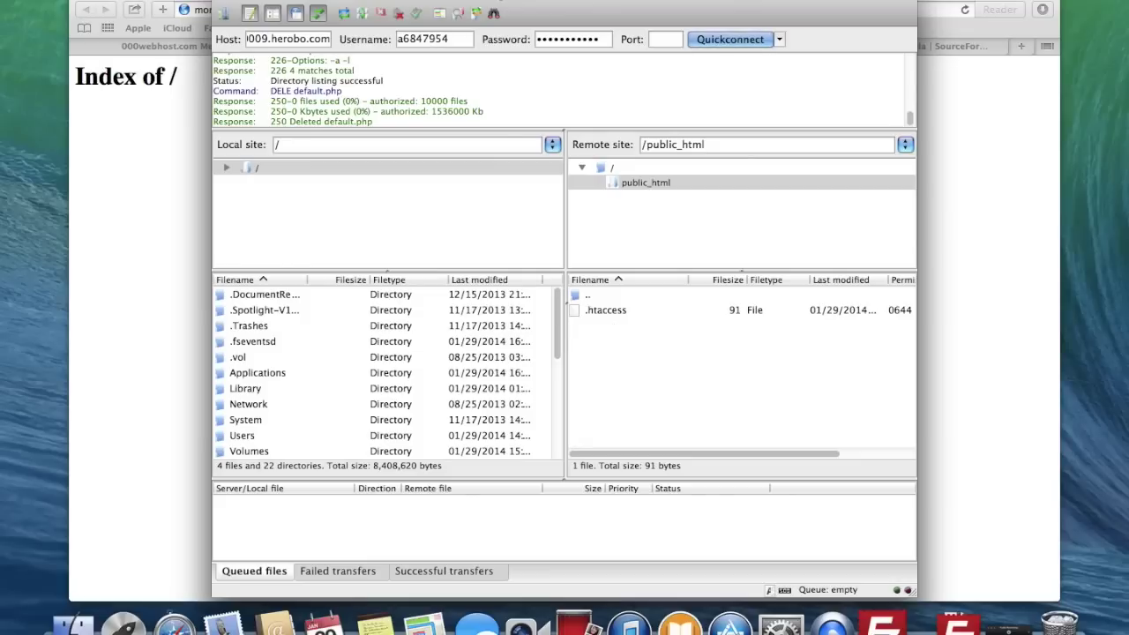
Step: Check the Documents folder in a Finder window, then close it
click(73, 623)
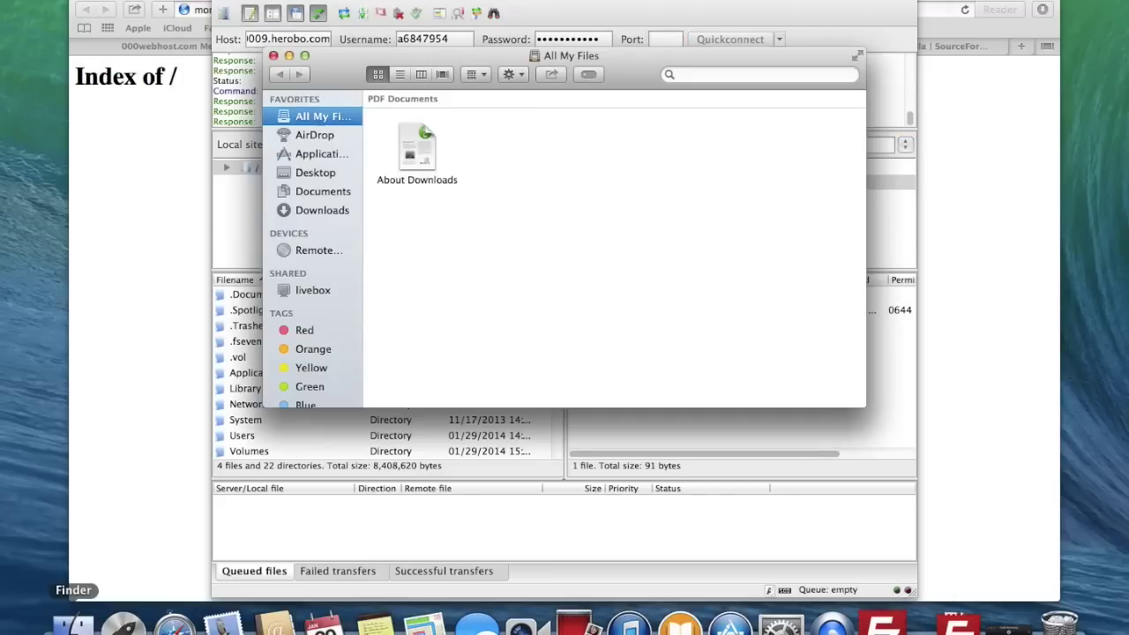
click(337, 194)
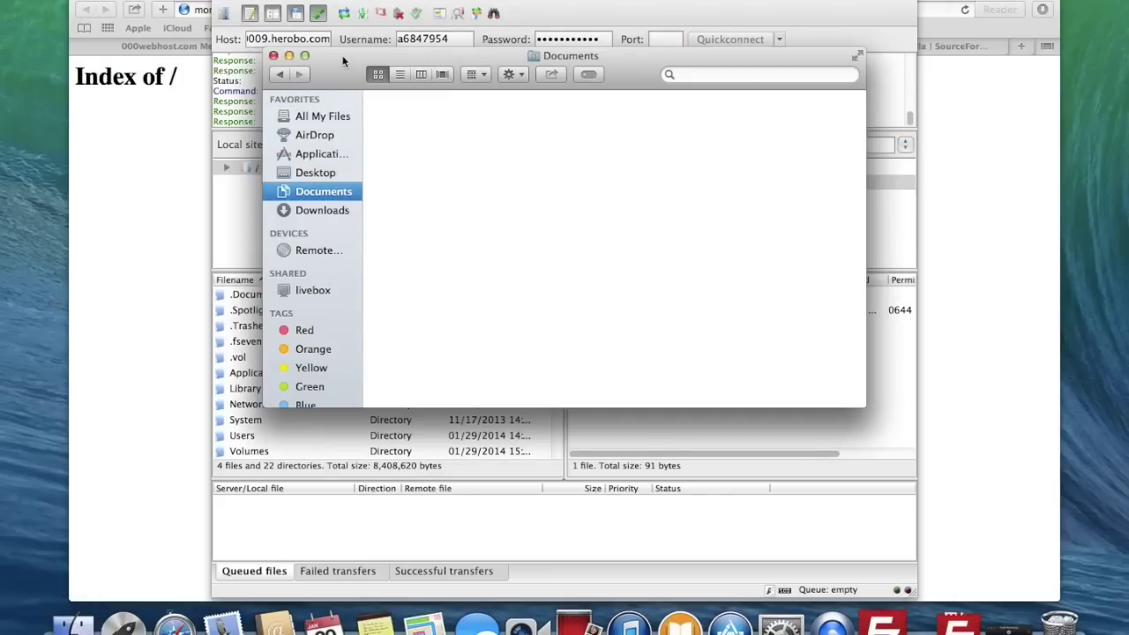
click(274, 56)
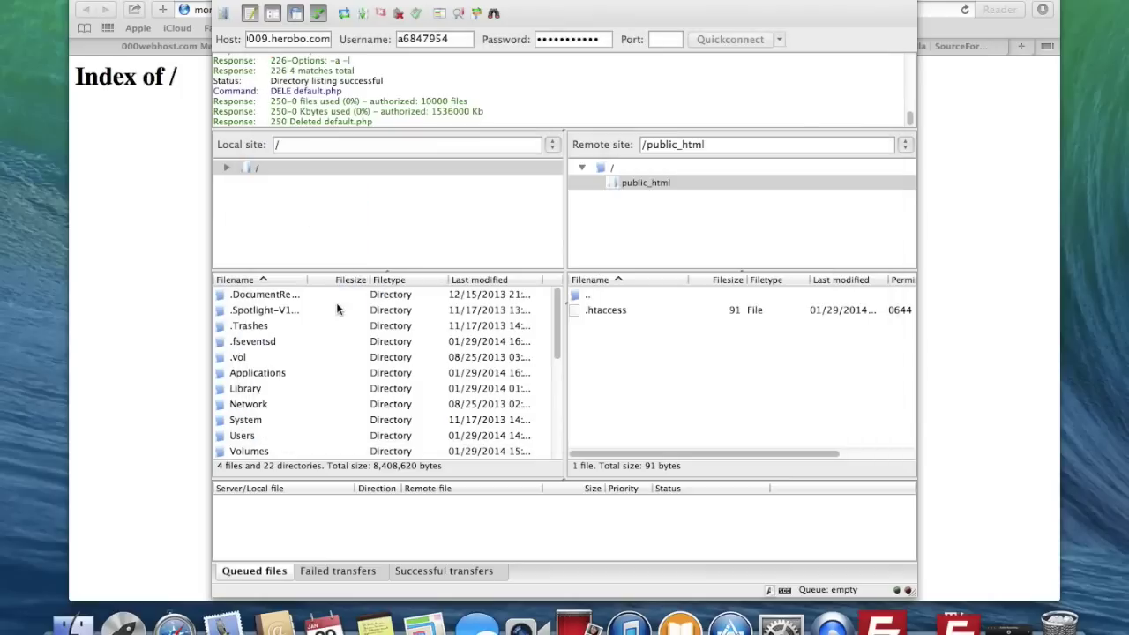
Step: In FileZilla's local tree, navigate through Users and guest1 to the Downloads folder
click(224, 166)
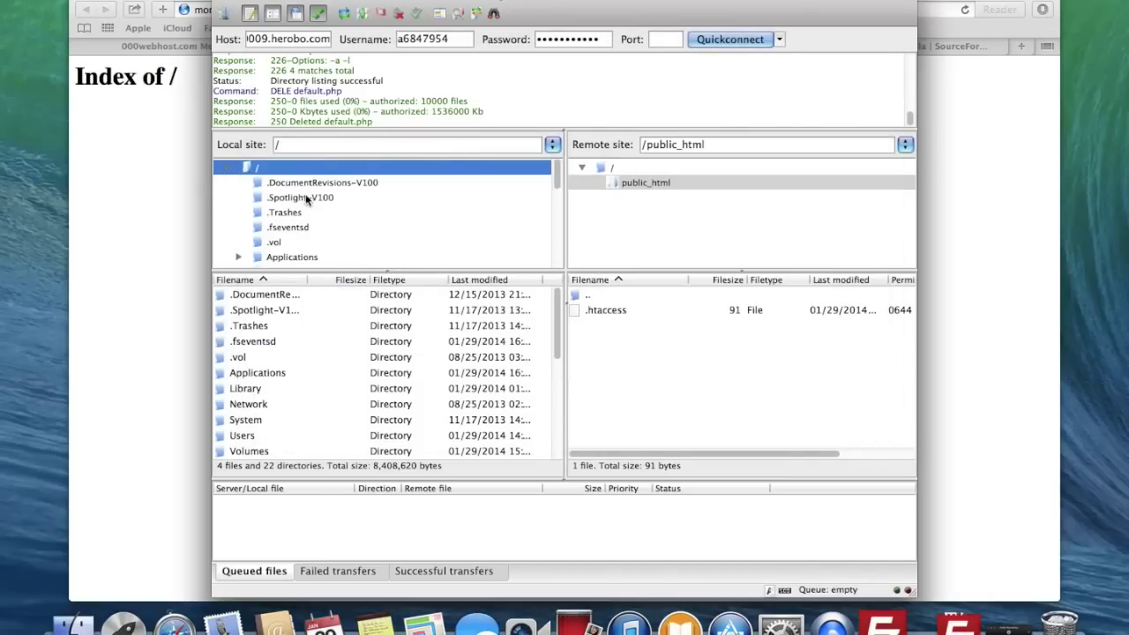
scroll(300, 252, down, 3)
scroll(300, 252, down, 5)
scroll(299, 251, up, 5)
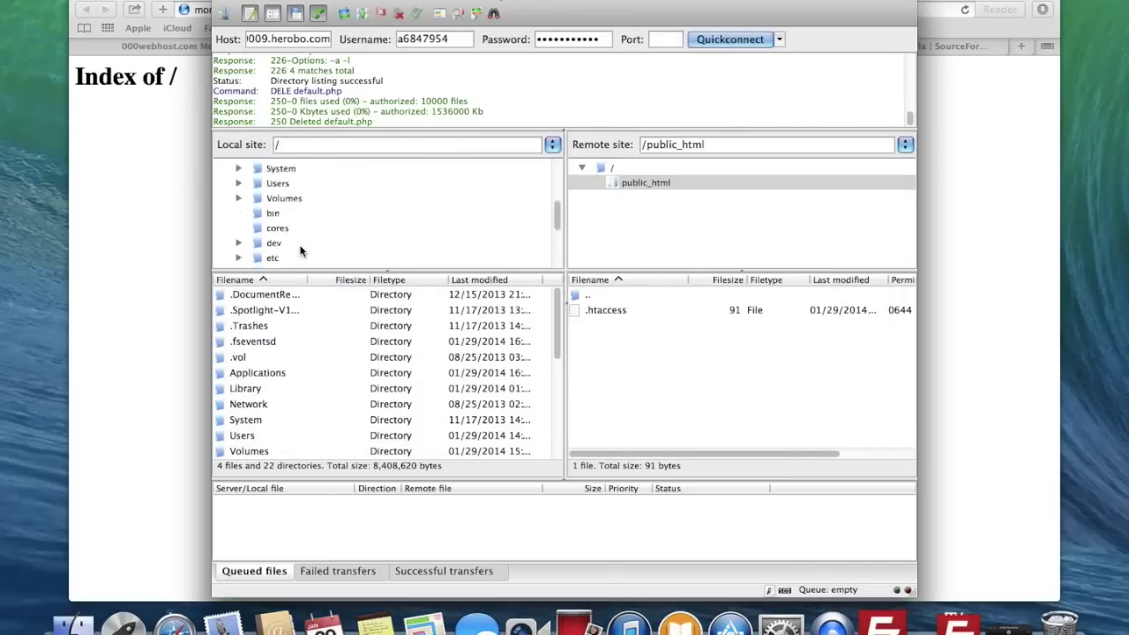
scroll(300, 251, down, 3)
scroll(300, 251, up, 1)
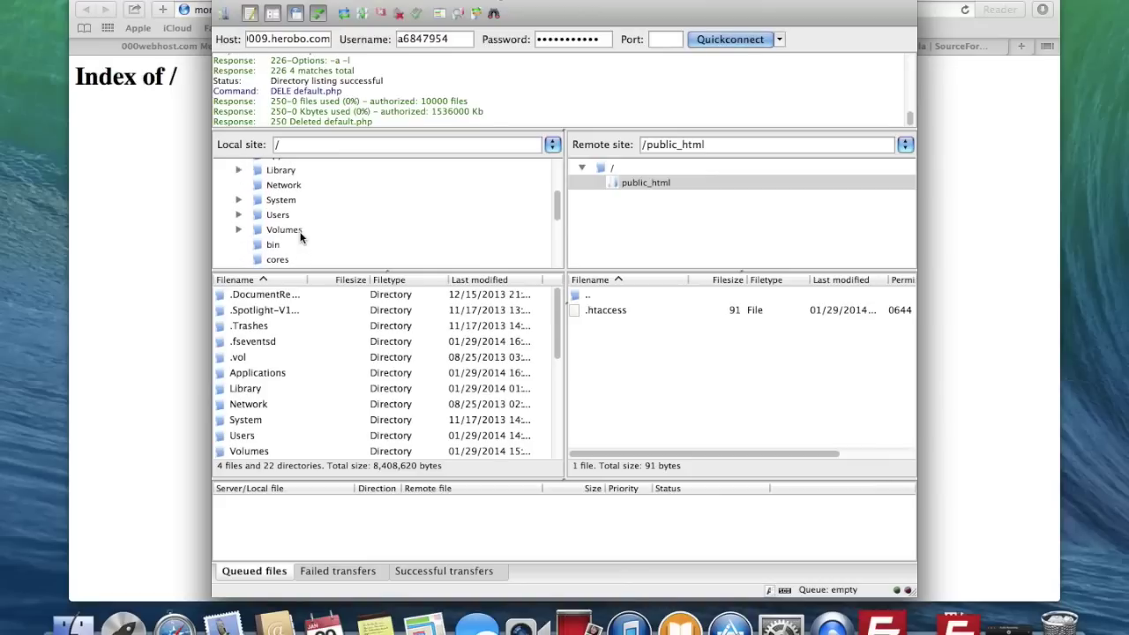
click(239, 216)
scroll(264, 231, down, 1)
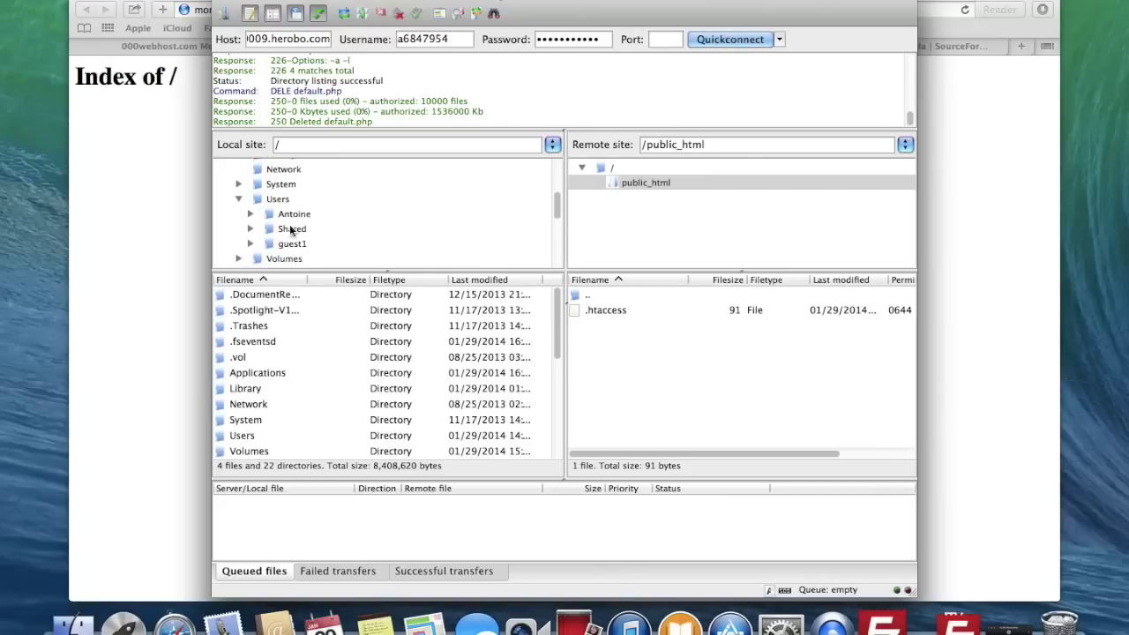
click(258, 245)
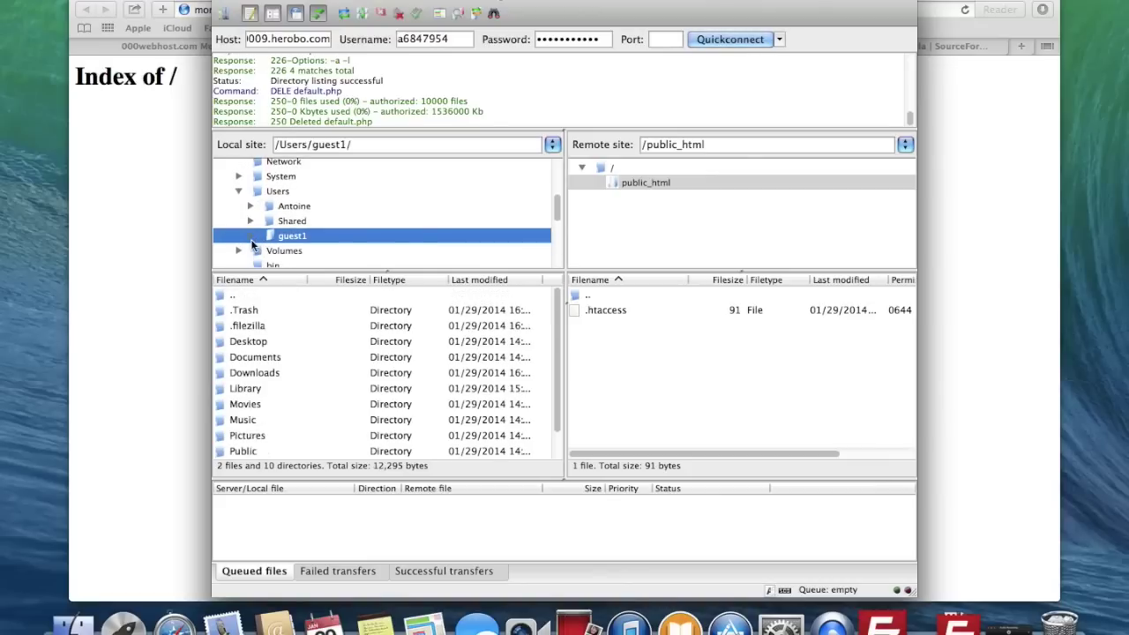
scroll(253, 245, down, 2)
click(252, 205)
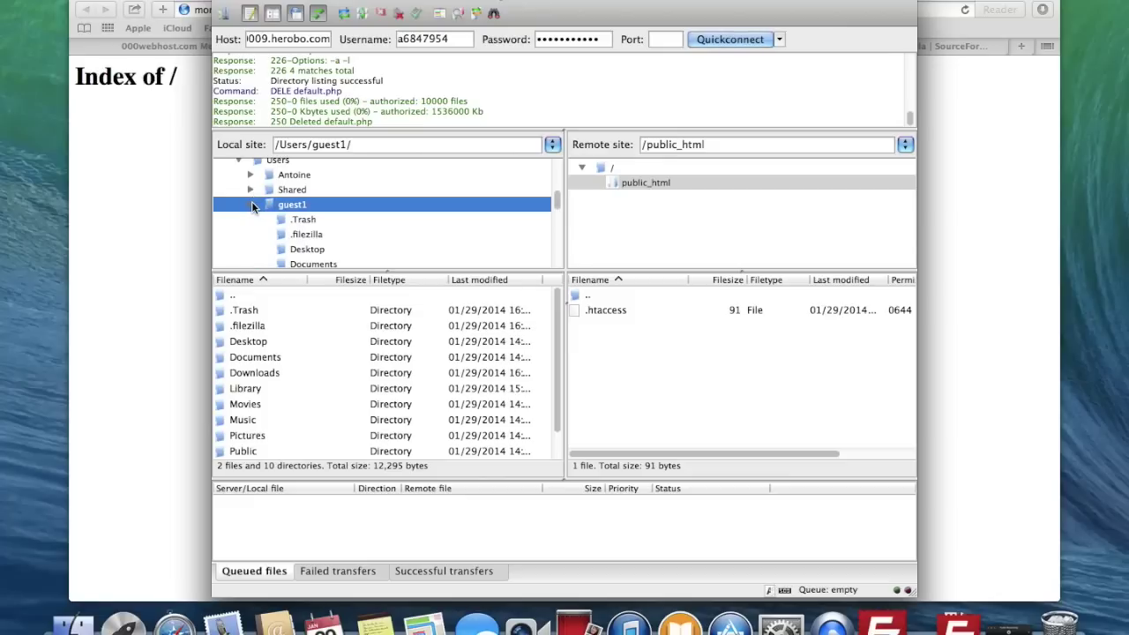
scroll(323, 245, down, 3)
click(323, 212)
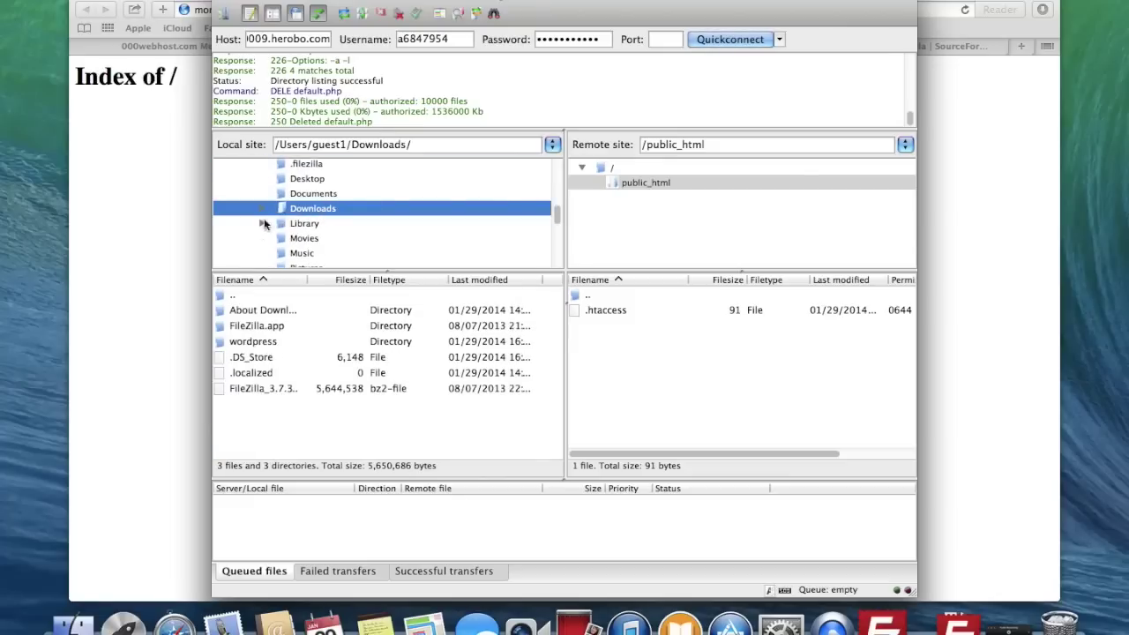
Step: Open the local wordpress folder and select everything from wp-admin to xmlrpc.php
click(256, 345)
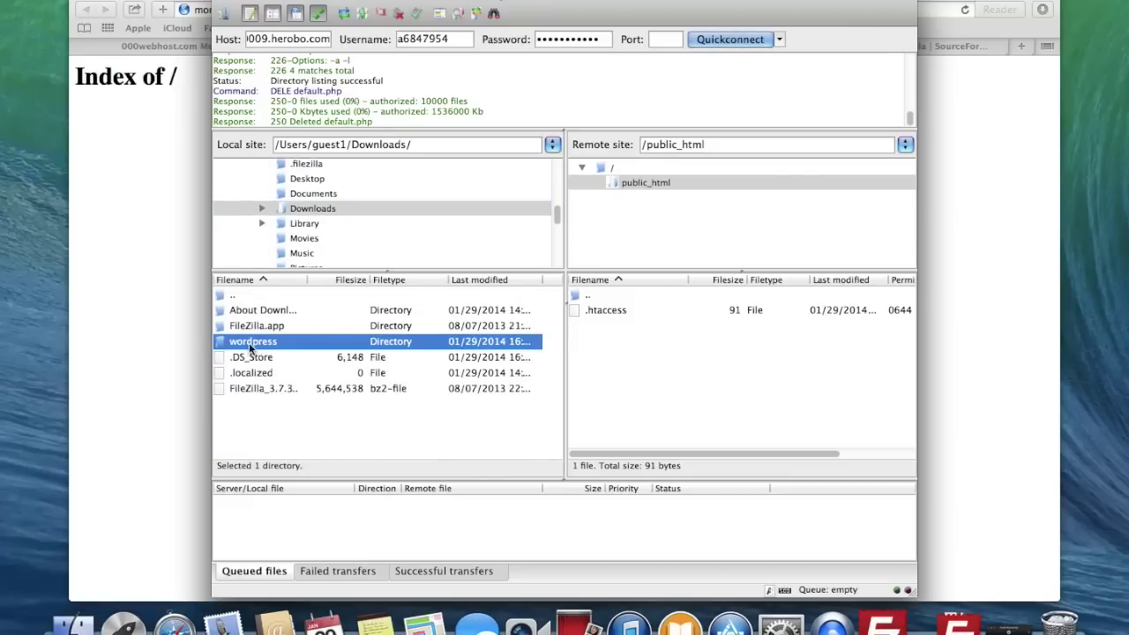
double_click(249, 346)
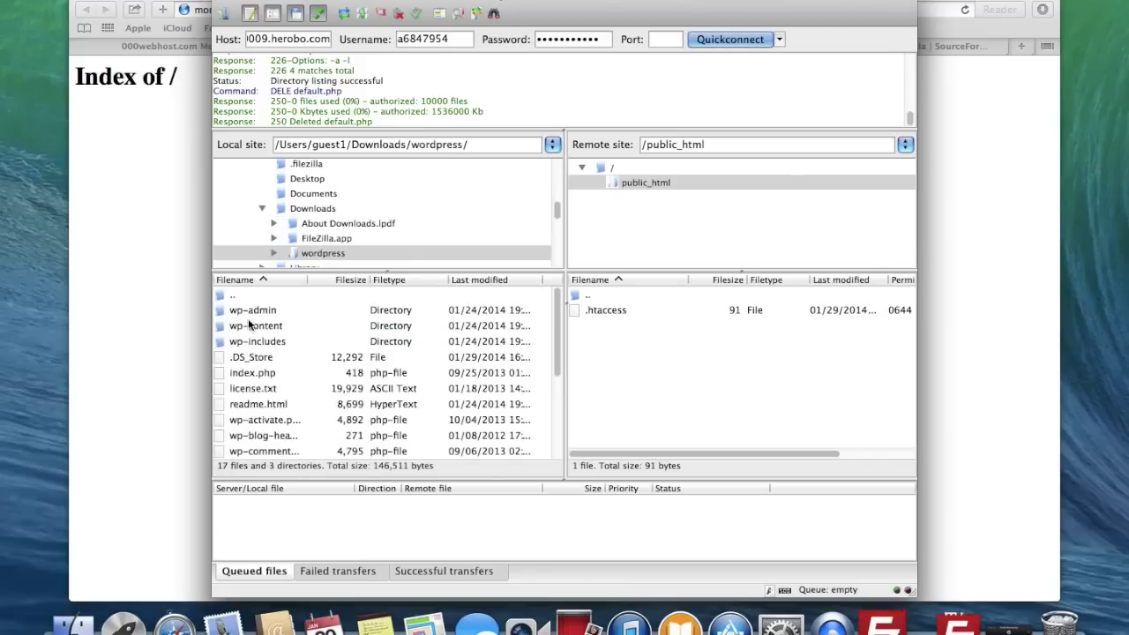
click(247, 308)
scroll(282, 372, down, 5)
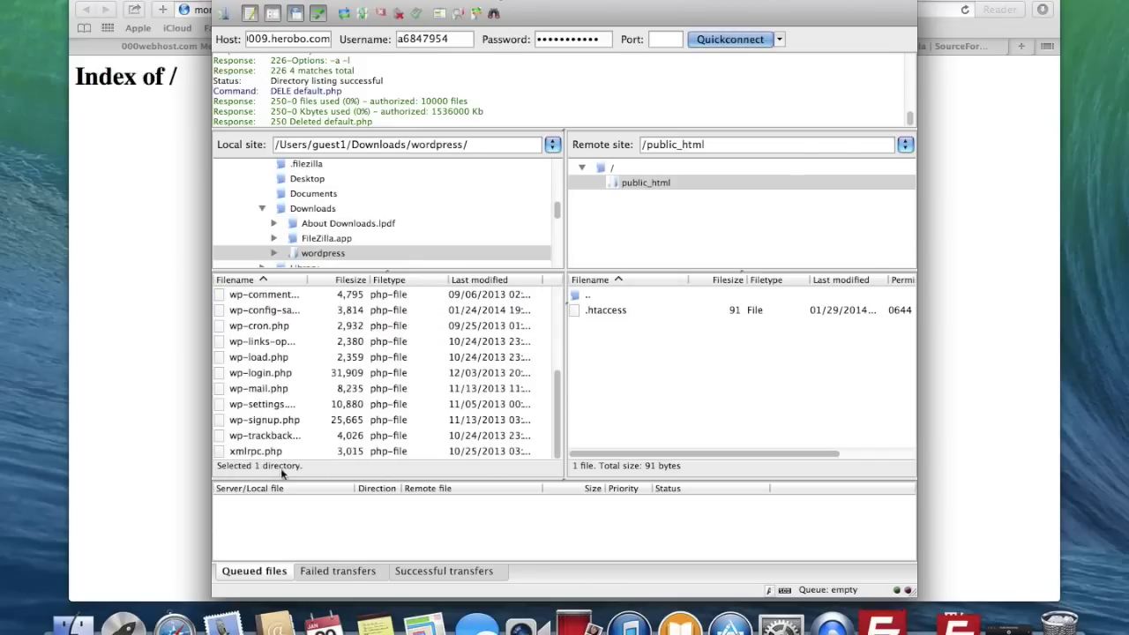
shift+click(260, 452)
Step: Drag all WordPress files onto remote public_html to upload them, then return to Safari's Members Area
drag(301, 364, 663, 367)
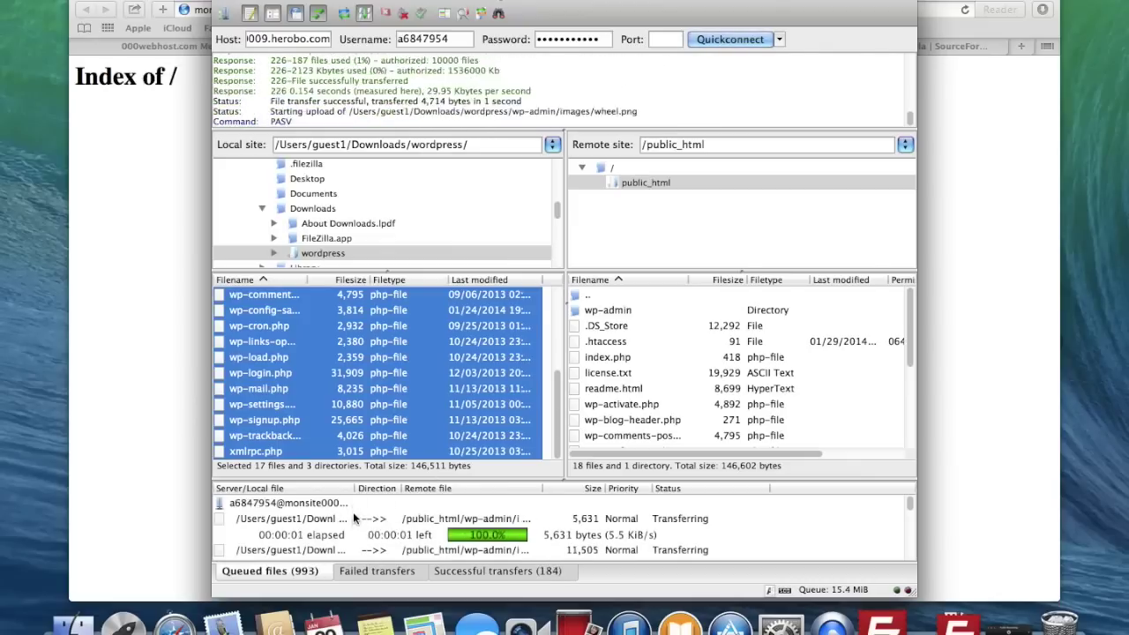
click(77, 299)
click(243, 44)
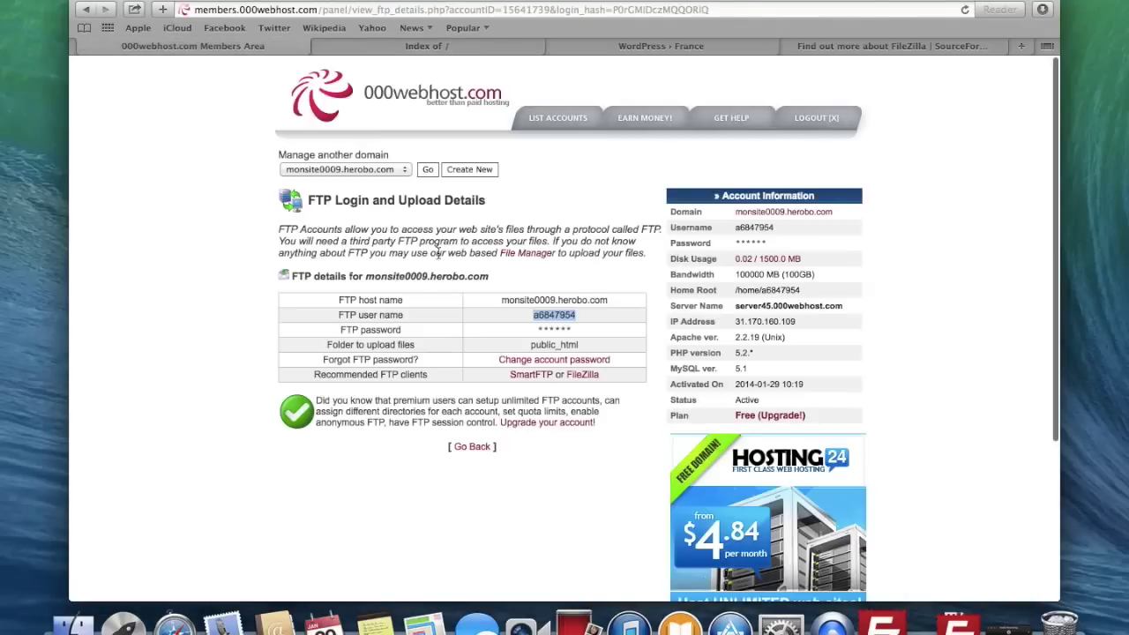
Step: Go back to the control panel and open the MySQL page under Software / Services
click(482, 449)
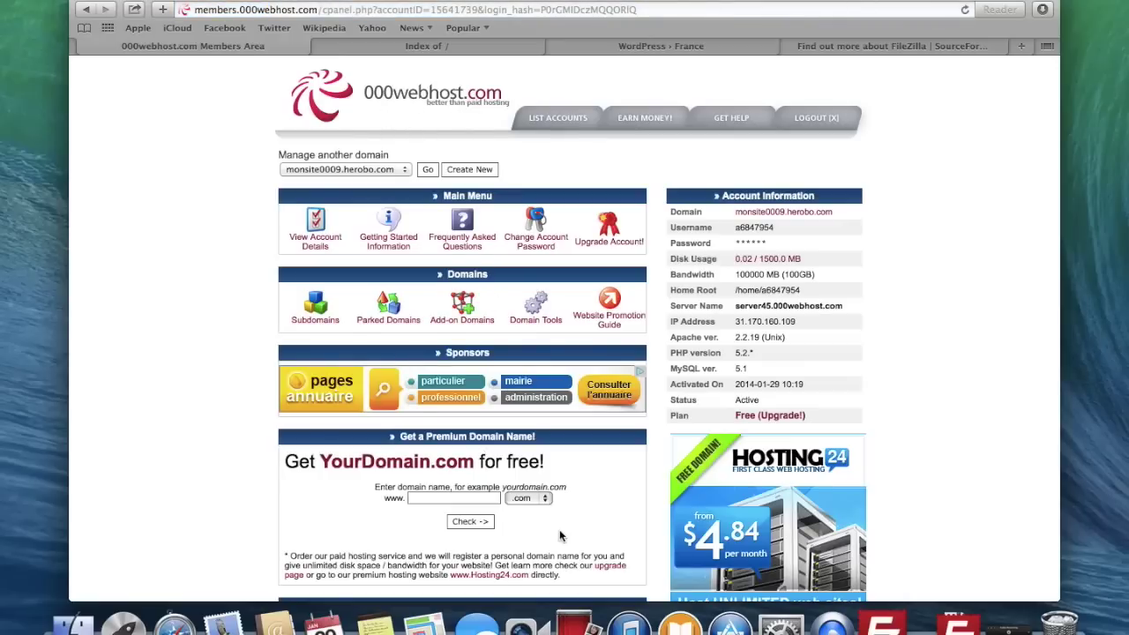
scroll(559, 535, down, 15)
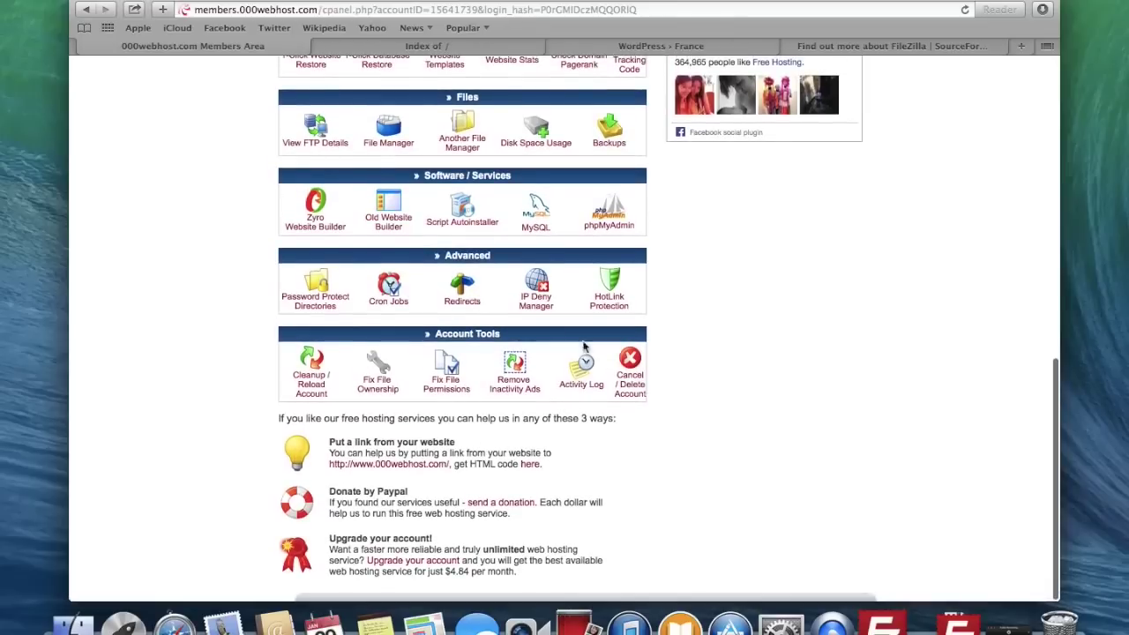
click(541, 228)
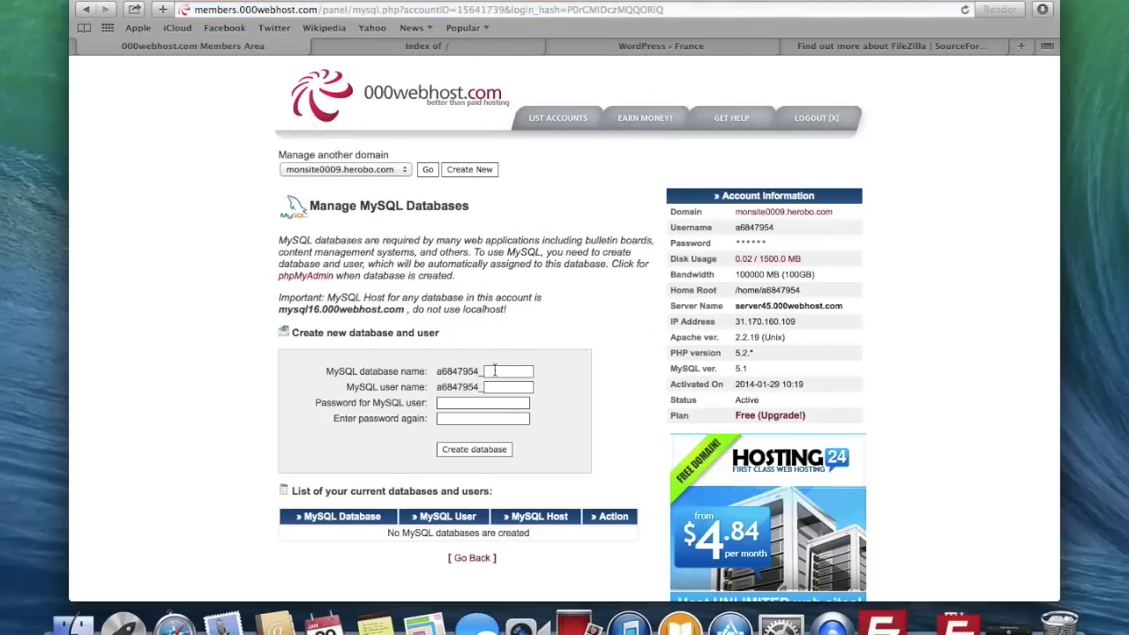
scroll(495, 371, left, 5)
scroll(479, 226, up, 6)
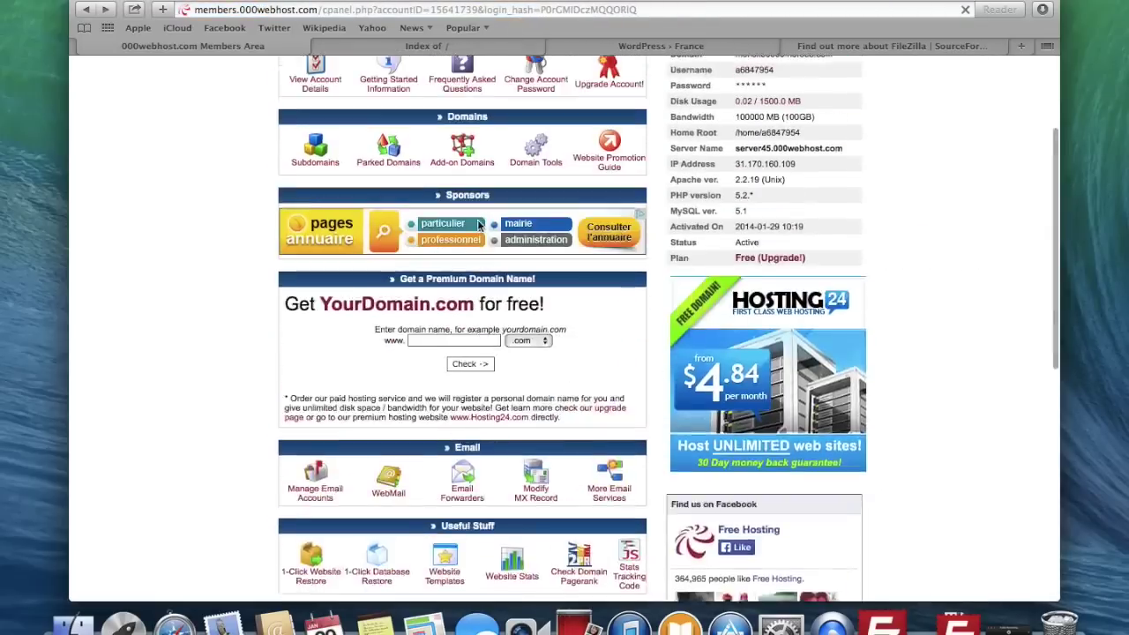
scroll(479, 226, down, 10)
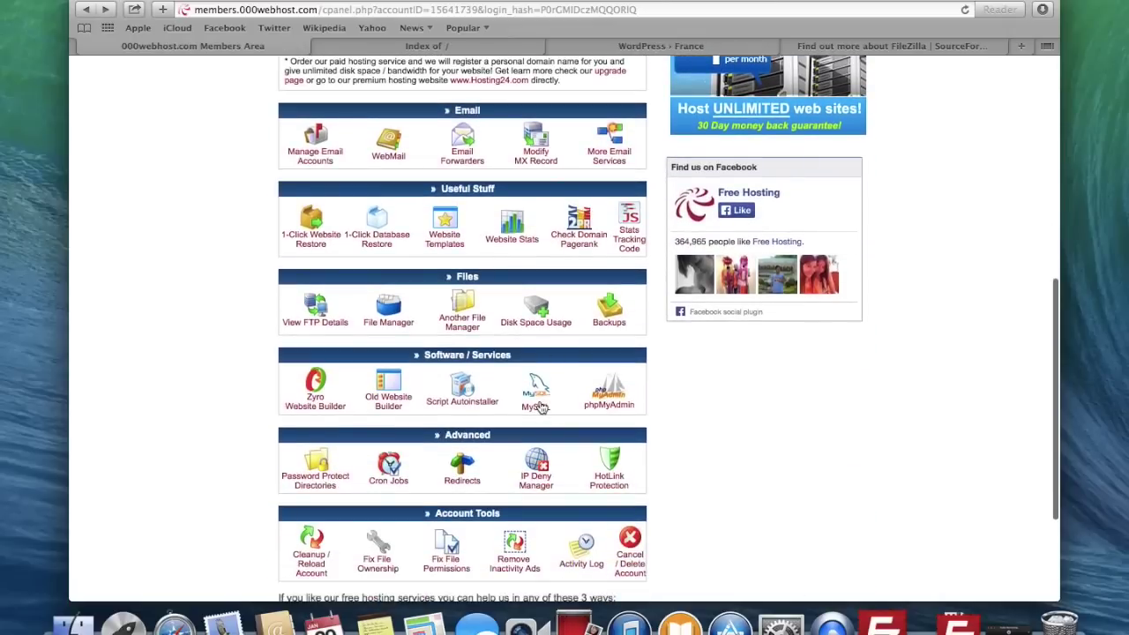
Step: Enter wp as the new MySQL database name and user name
click(538, 404)
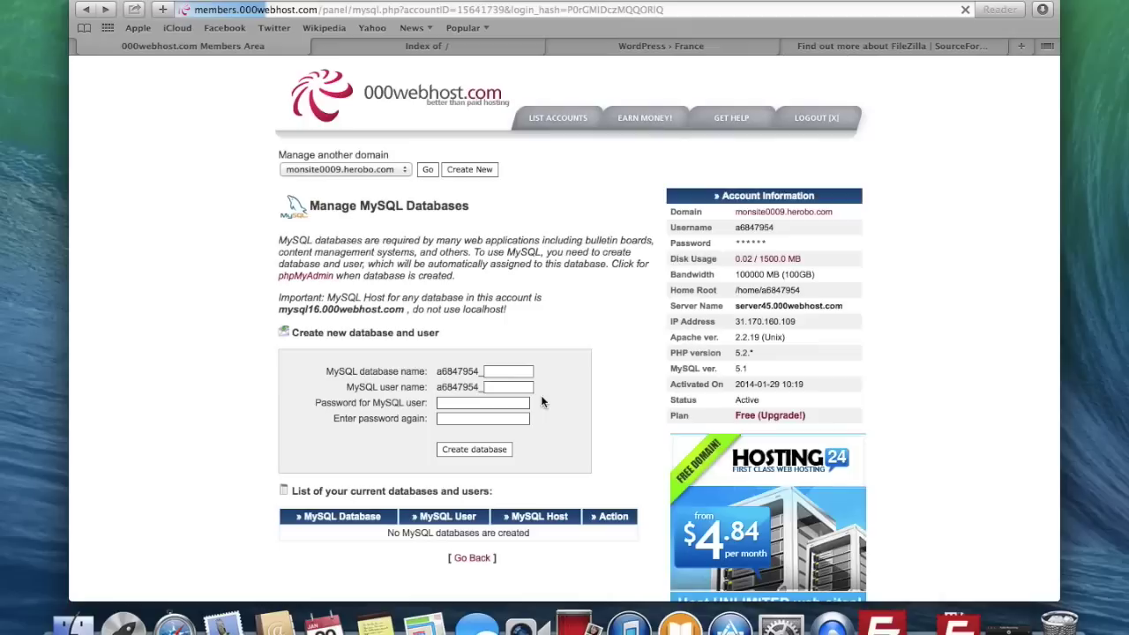
click(503, 371)
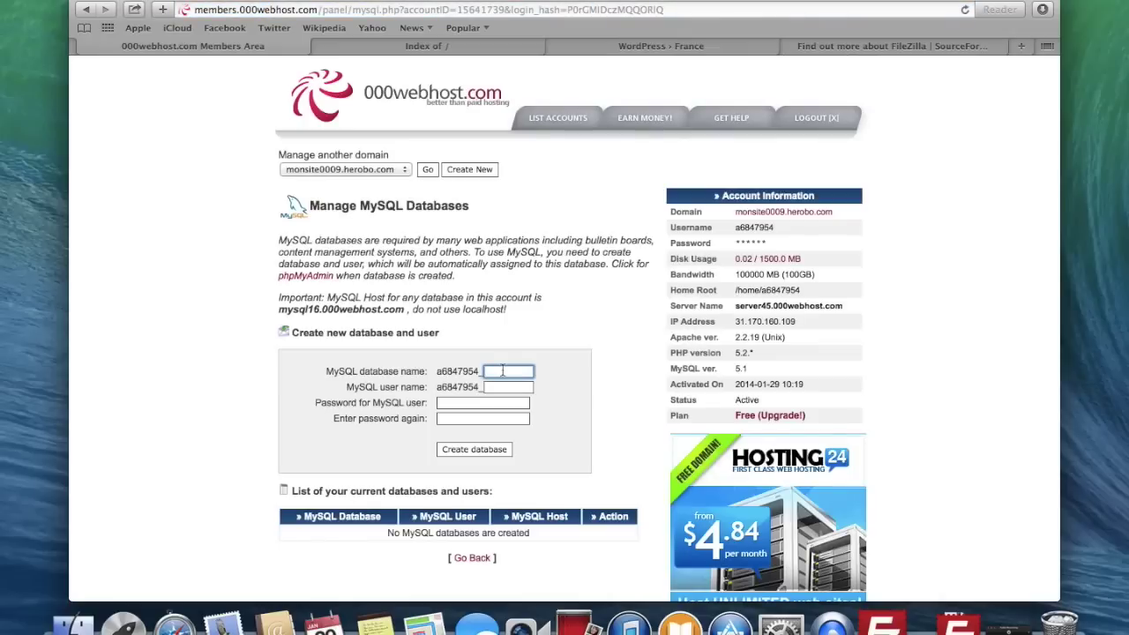
text(wp)
click(508, 387)
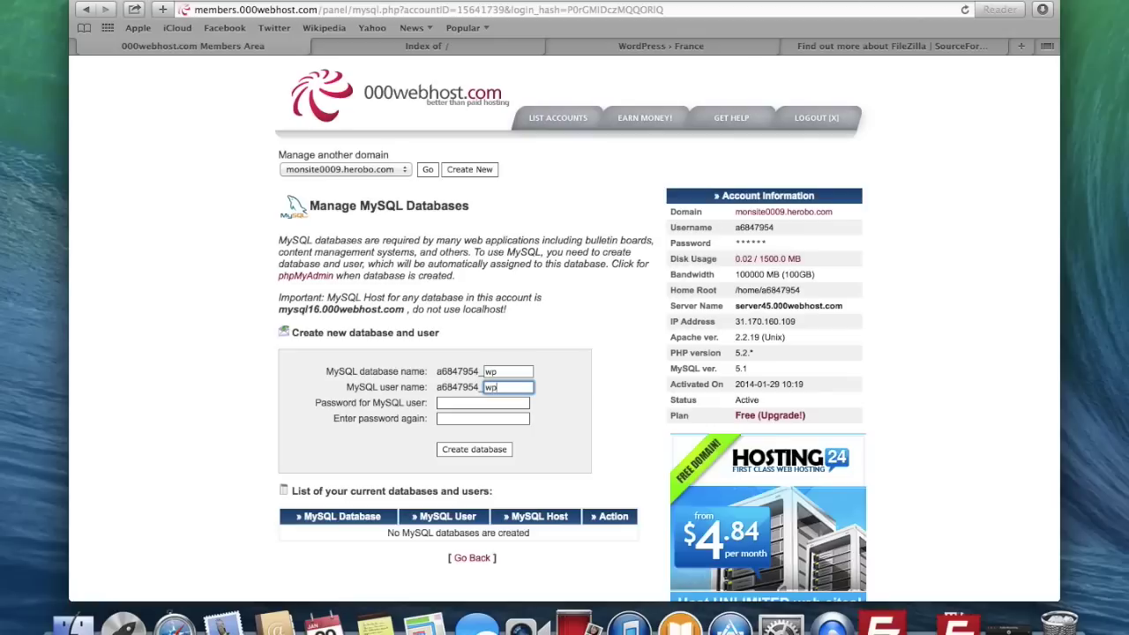
Step: Type the MySQL user's password twice and create the database
click(483, 404)
key(Caps_Lock)
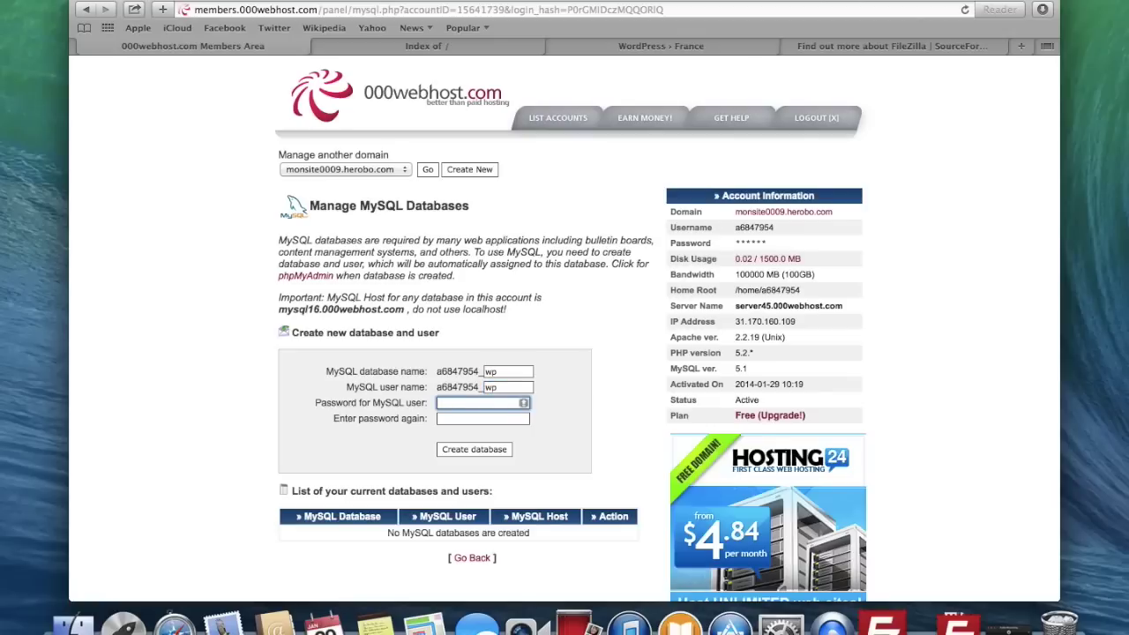
key(Caps_Lock)
key(Caps_Lock)
key(Tab)
key(Caps_Lock)
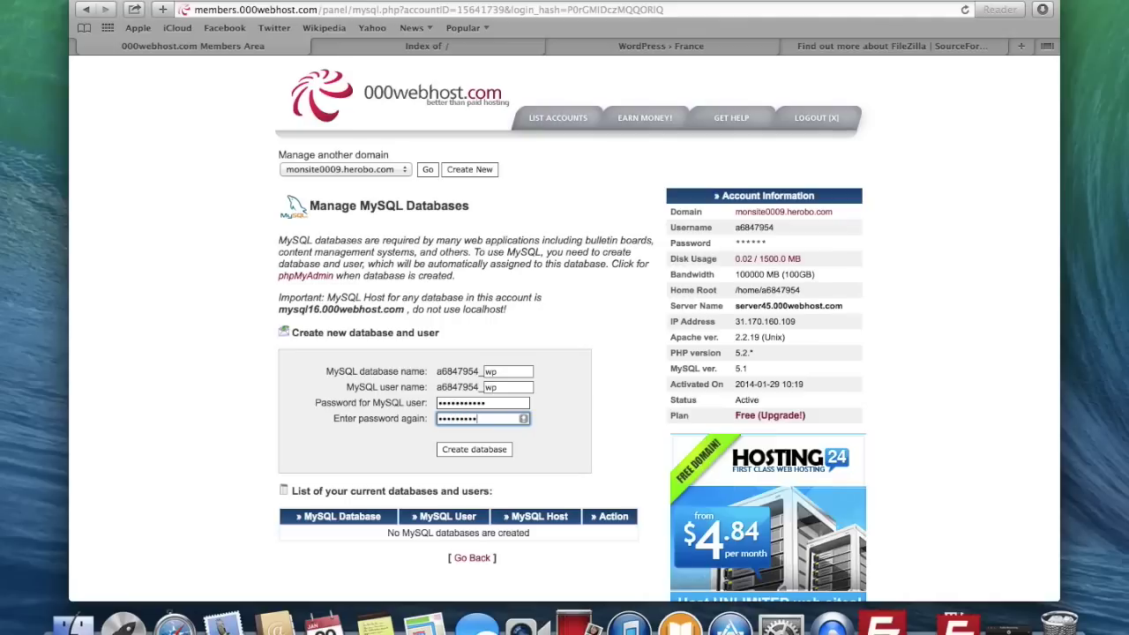
click(482, 451)
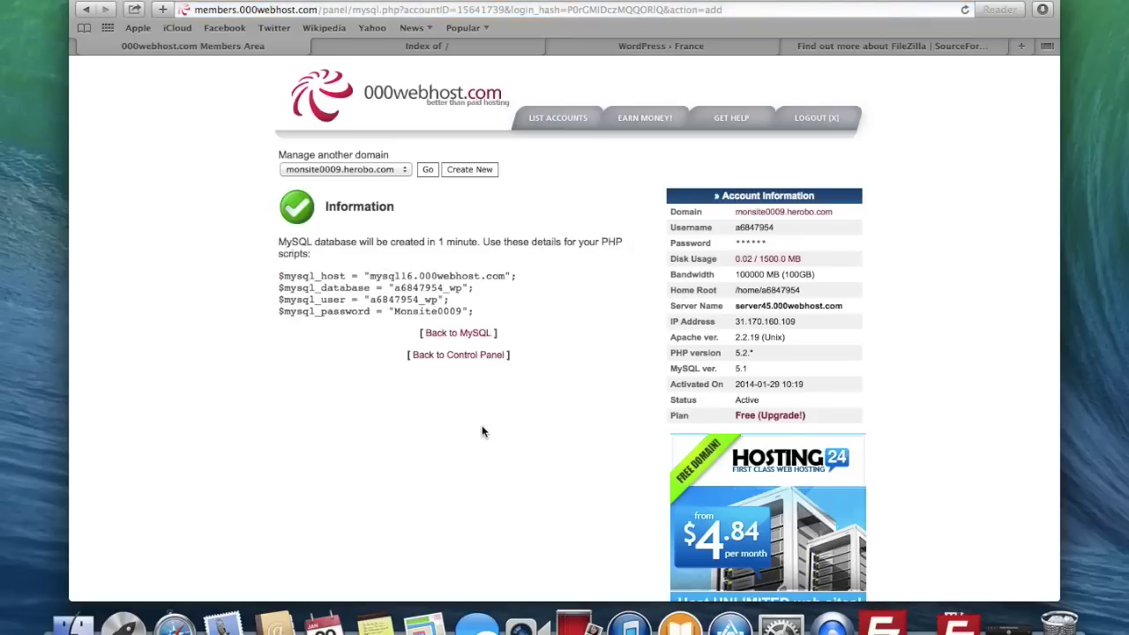
Step: Return to the MySQL page listing the _wp database and user on mysql16.000webhost.com
click(475, 335)
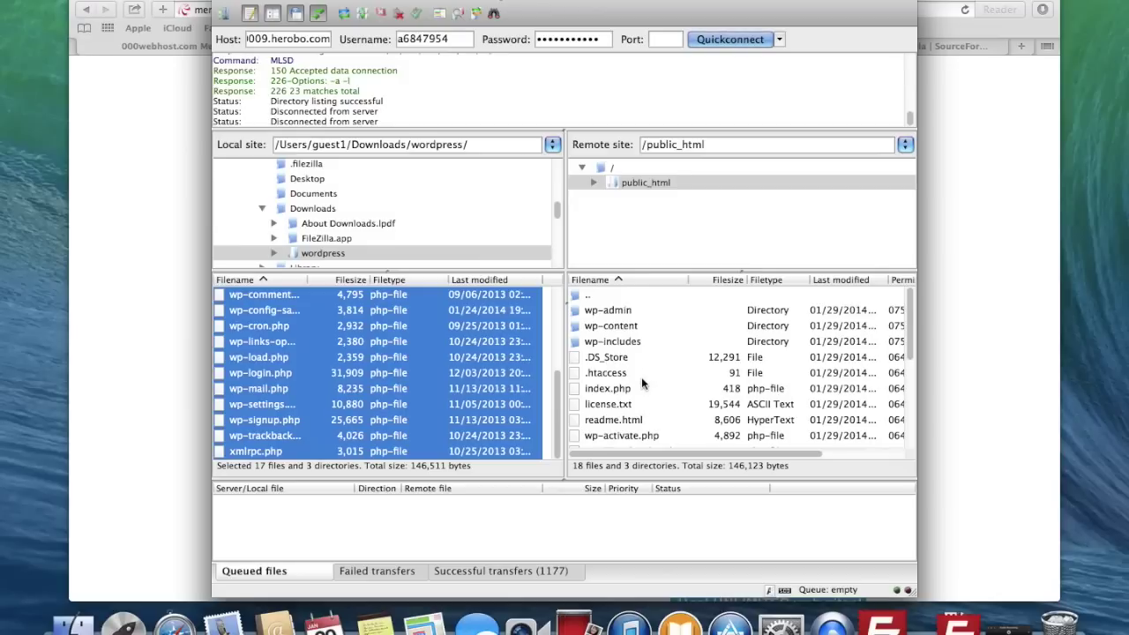
click(165, 390)
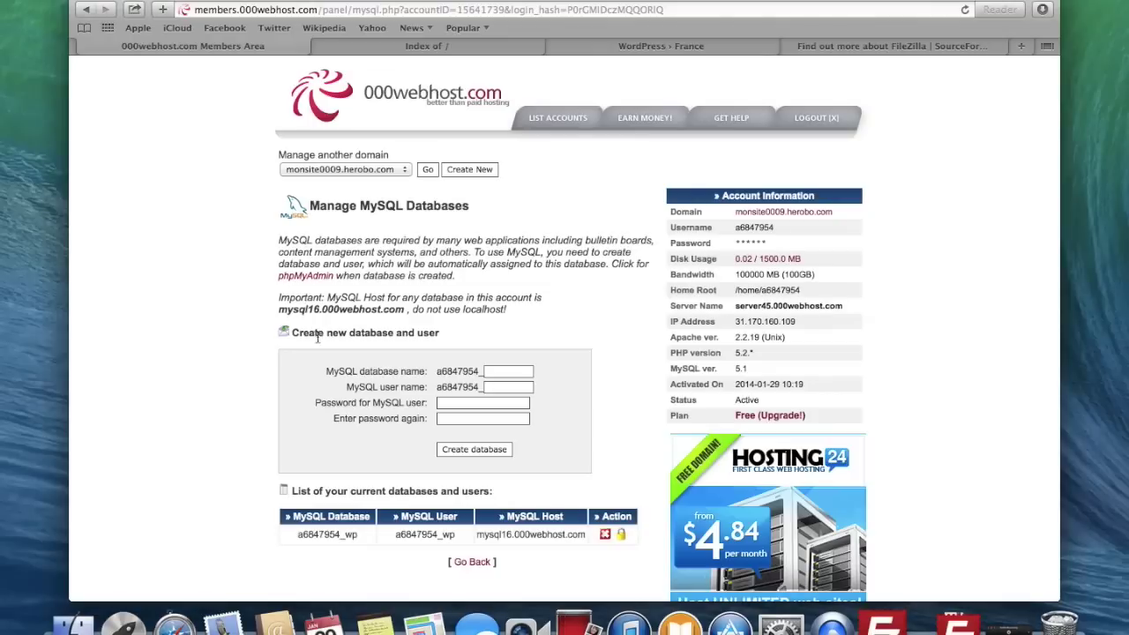
Step: Reload the site from the Index of / tab and begin wp-config setup to reach the database form
click(424, 45)
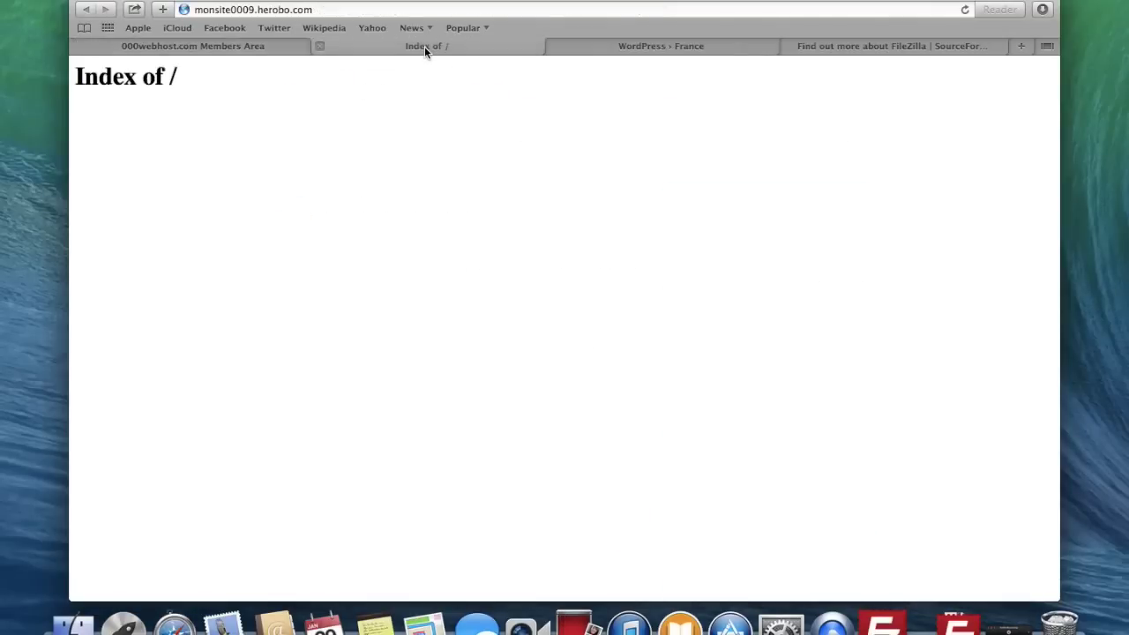
click(315, 9)
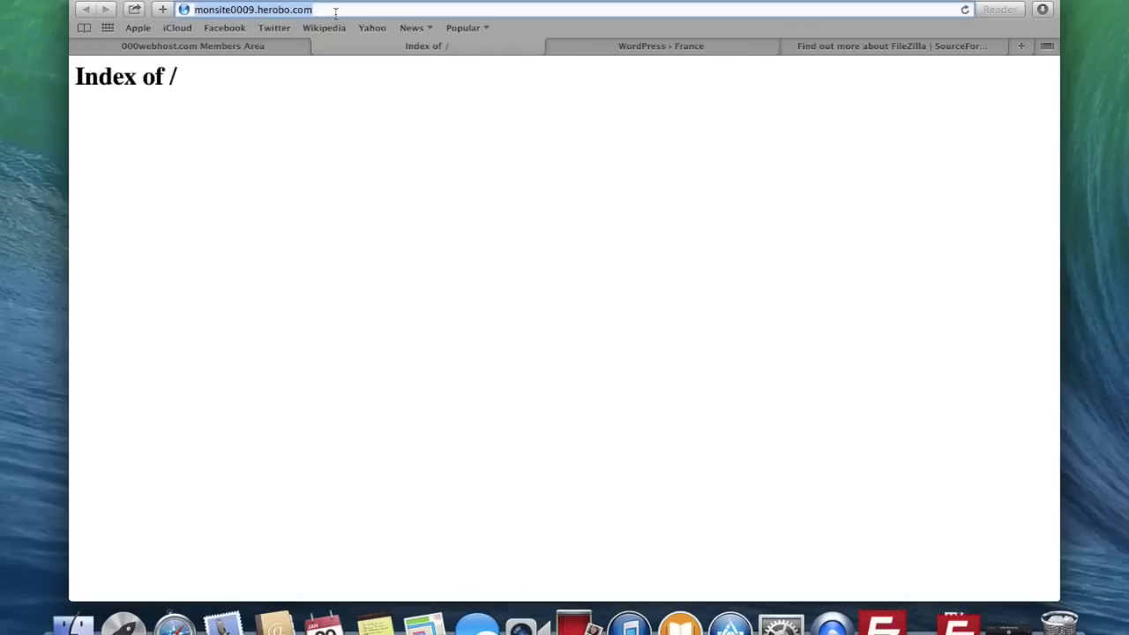
click(965, 9)
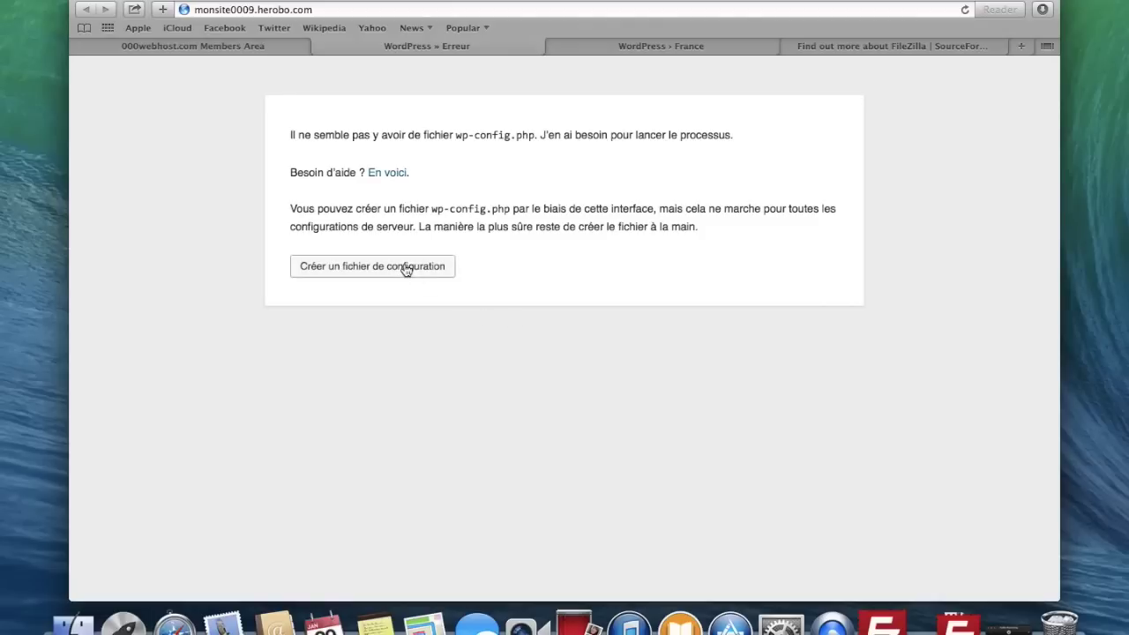
click(408, 268)
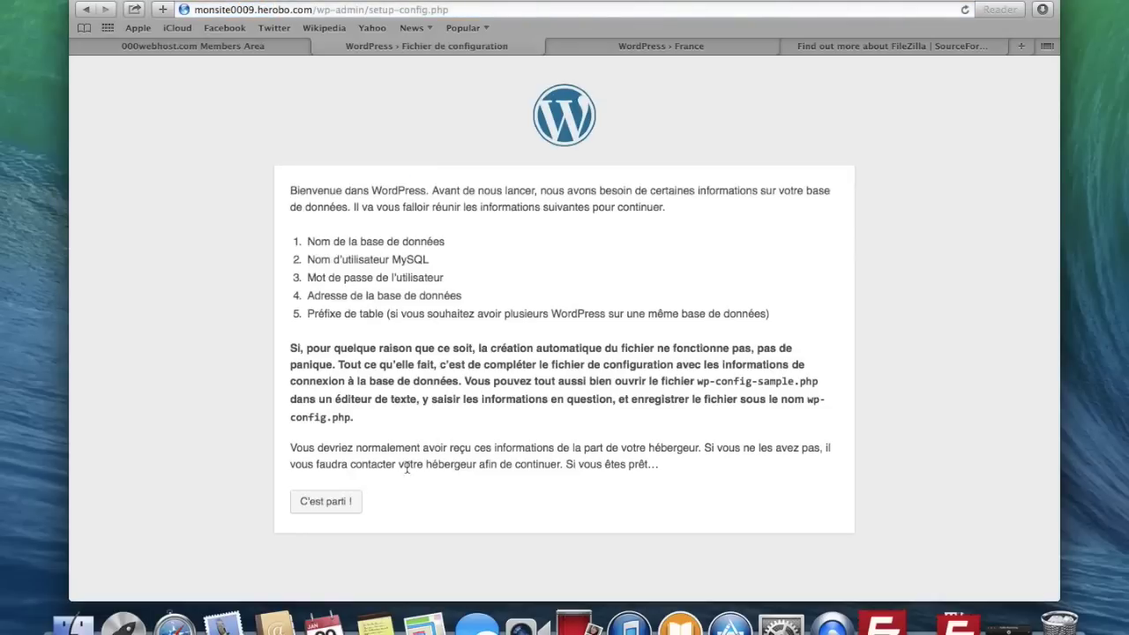
click(345, 503)
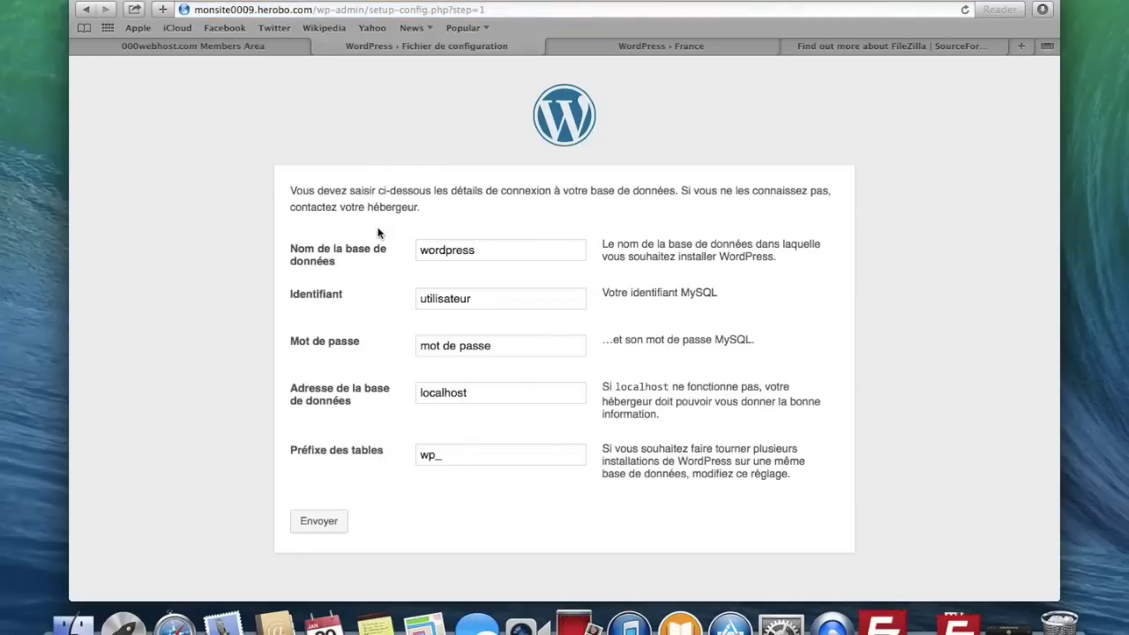
Step: Replace the default database name with the new 000webhost database's full name
click(217, 45)
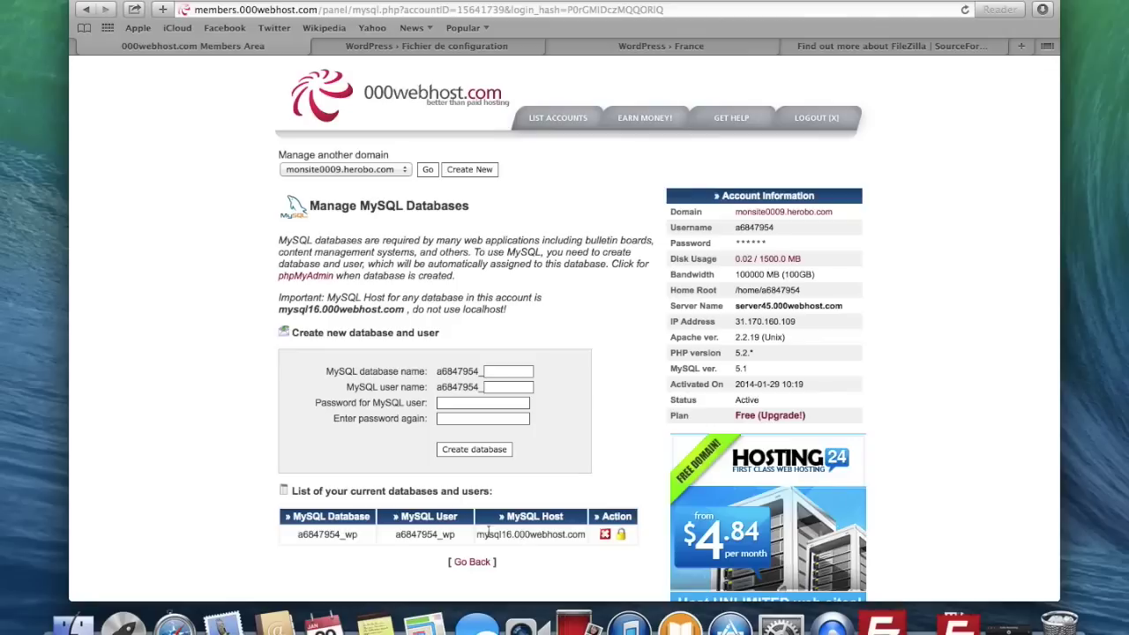
drag(358, 534, 298, 537)
key(super+c)
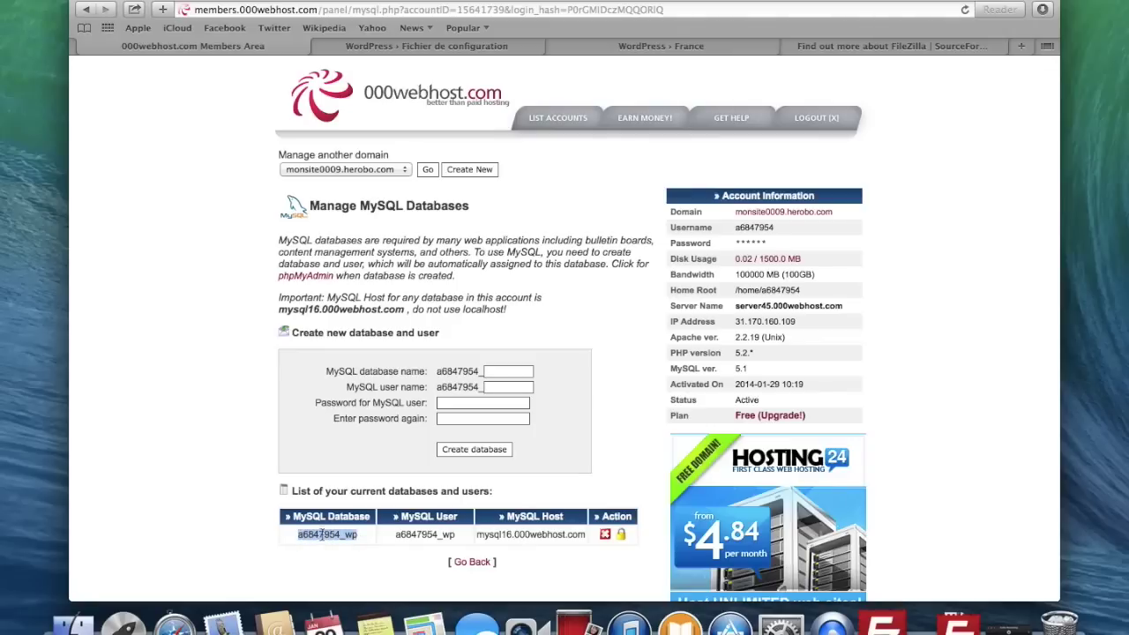
click(391, 45)
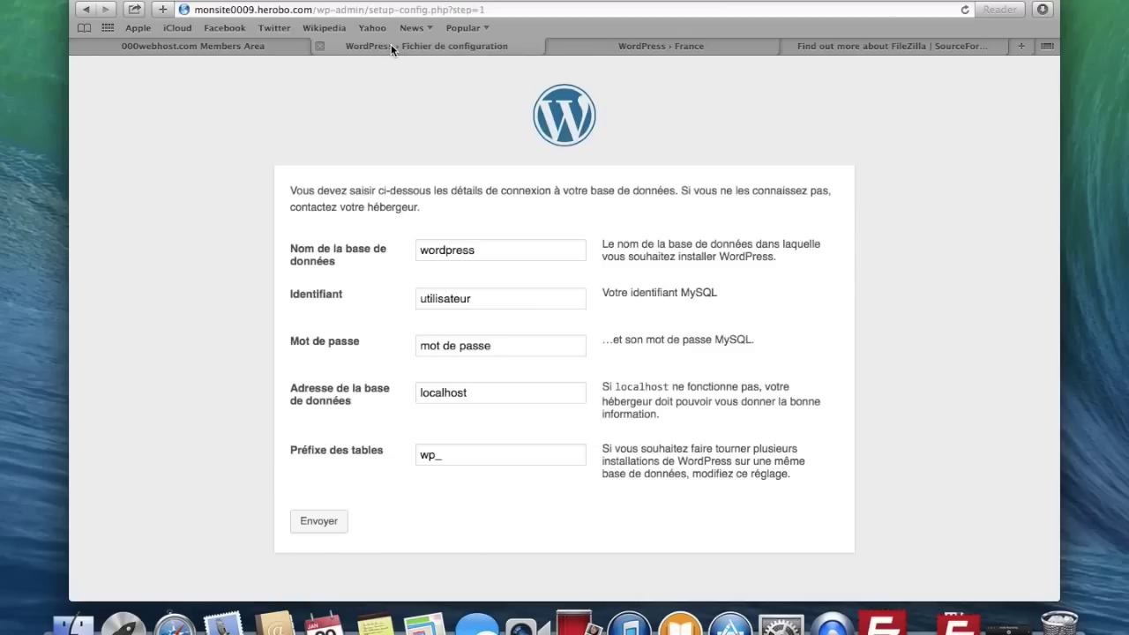
click(493, 248)
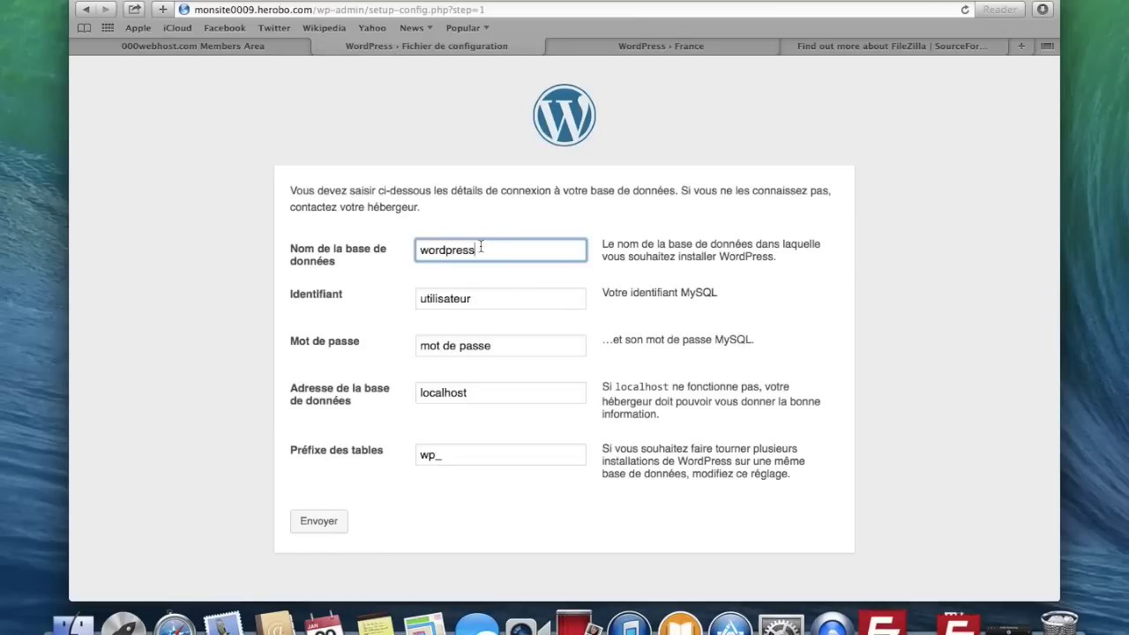
drag(493, 248, 407, 244)
key(super+v)
Step: Fill the username field with the MySQL user copied from 000webhost
click(253, 48)
drag(457, 536, 394, 537)
key(super+c)
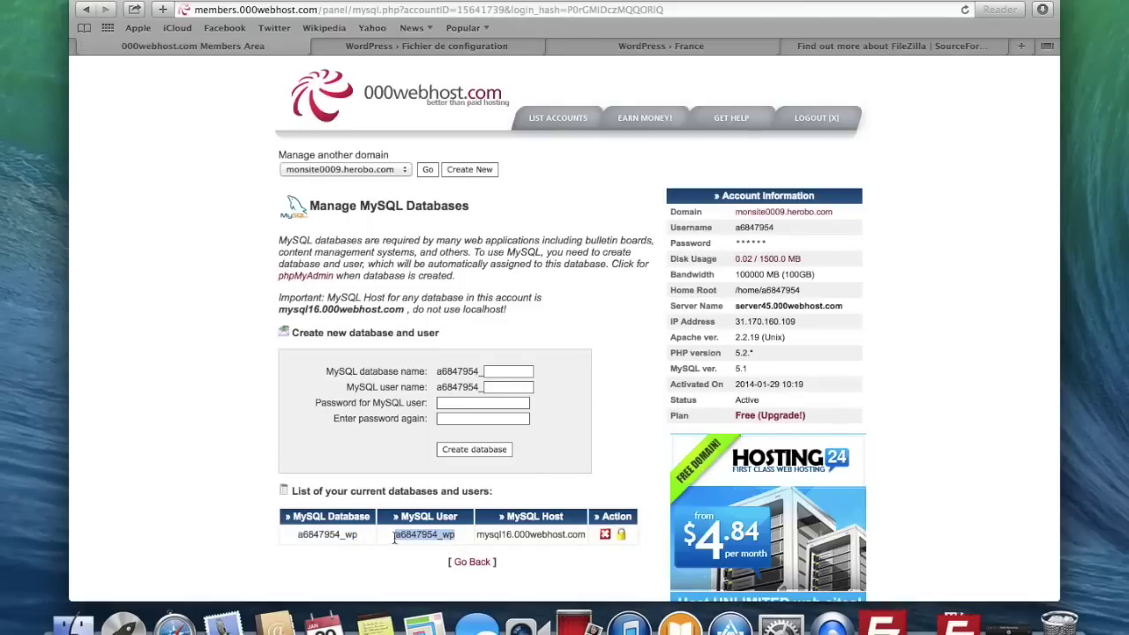
click(359, 46)
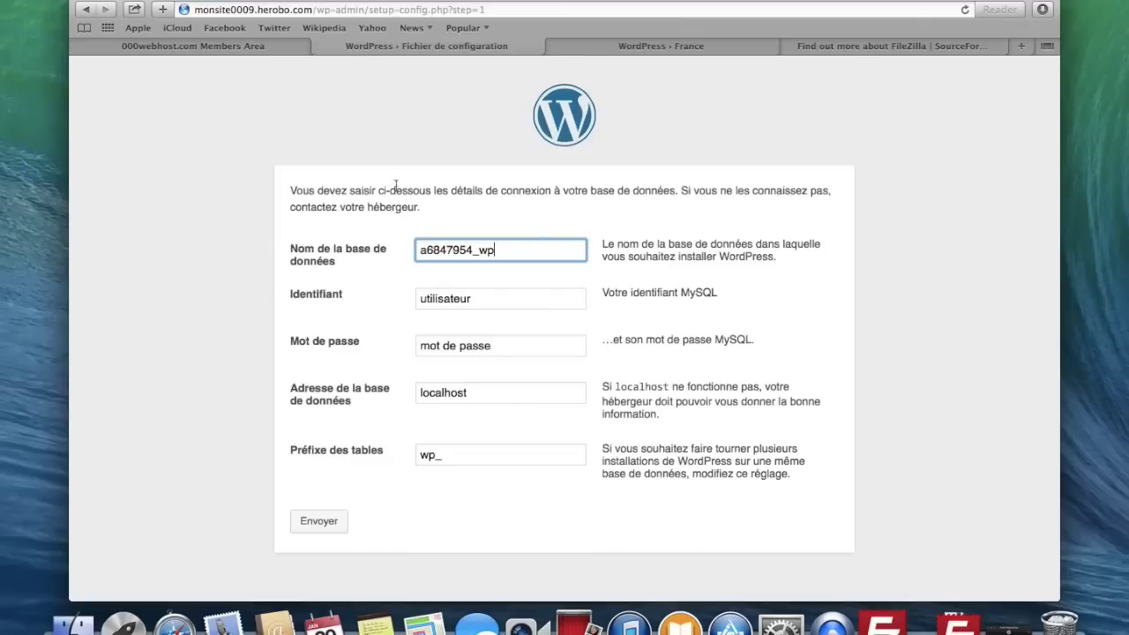
key(Tab)
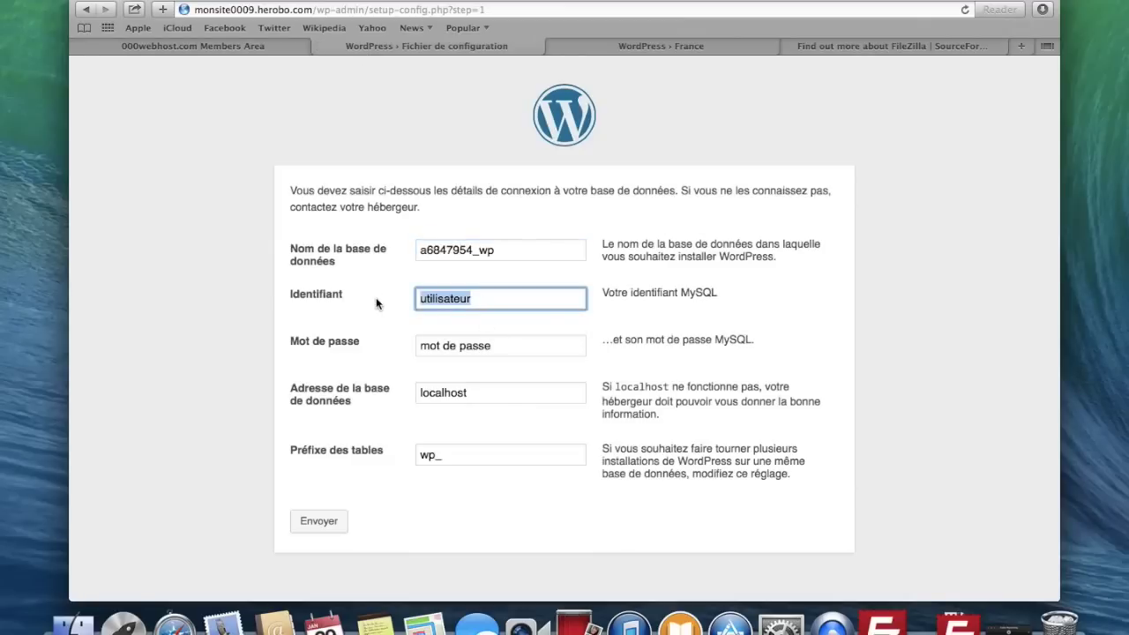
key(super+v)
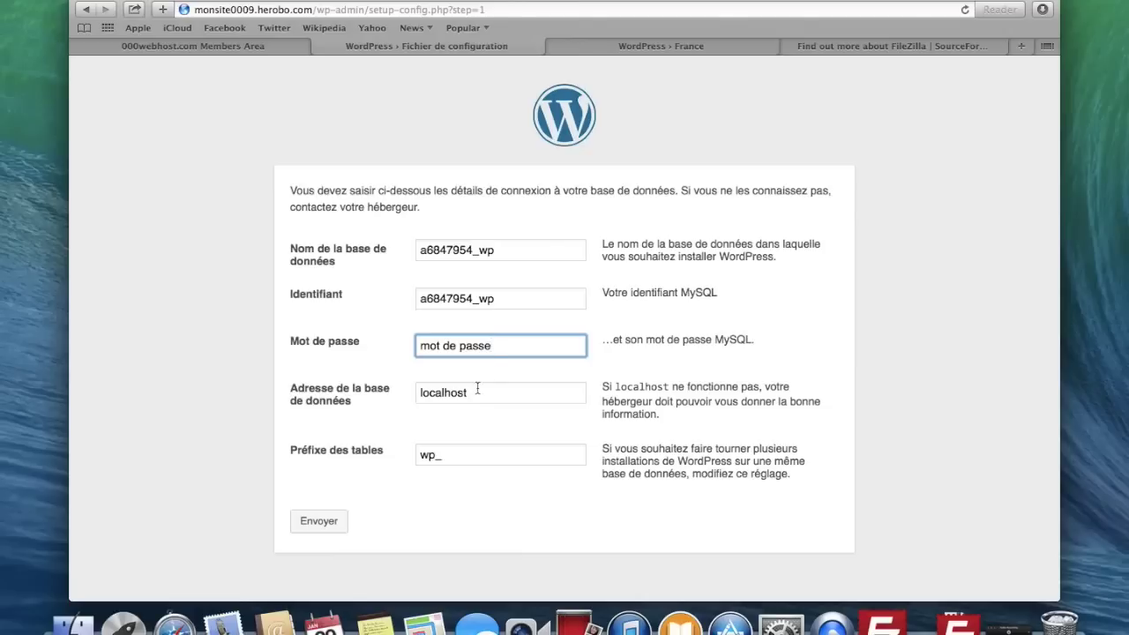
Step: Replace localhost with the mysql16.000webhost.com host and submit the connection details
click(225, 48)
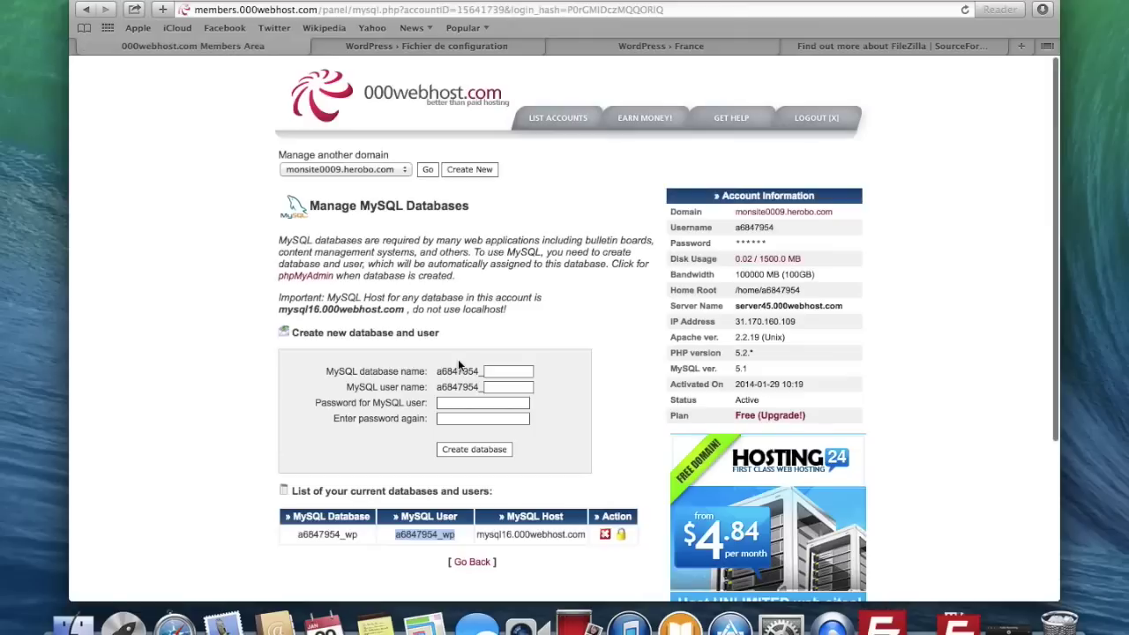
drag(586, 536, 479, 537)
key(super+c)
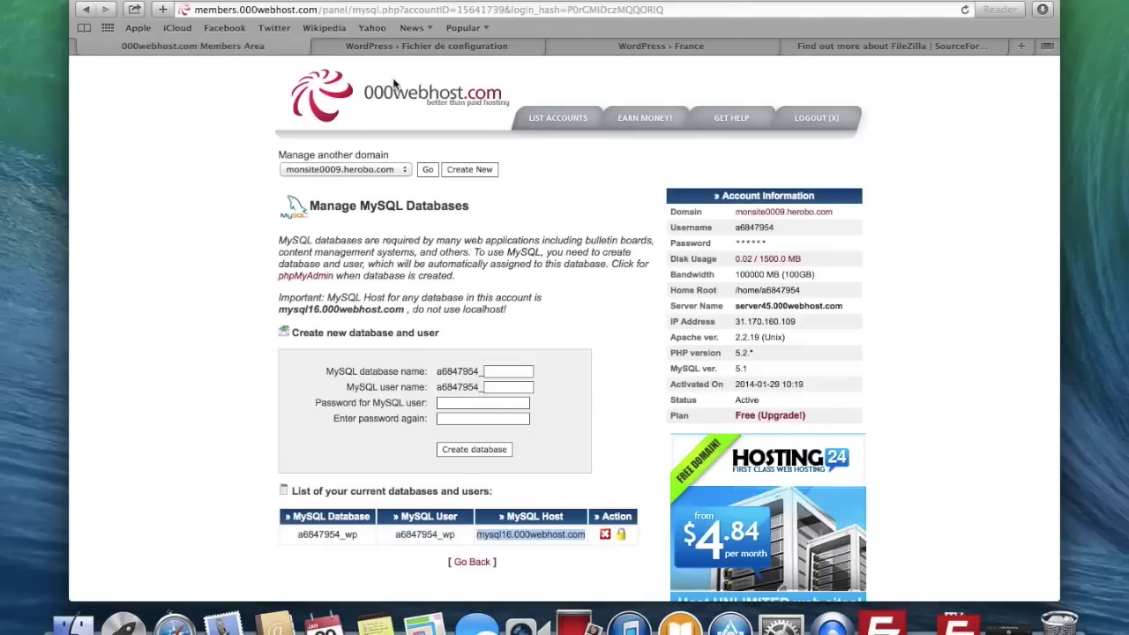
click(377, 48)
click(475, 393)
double_click(475, 394)
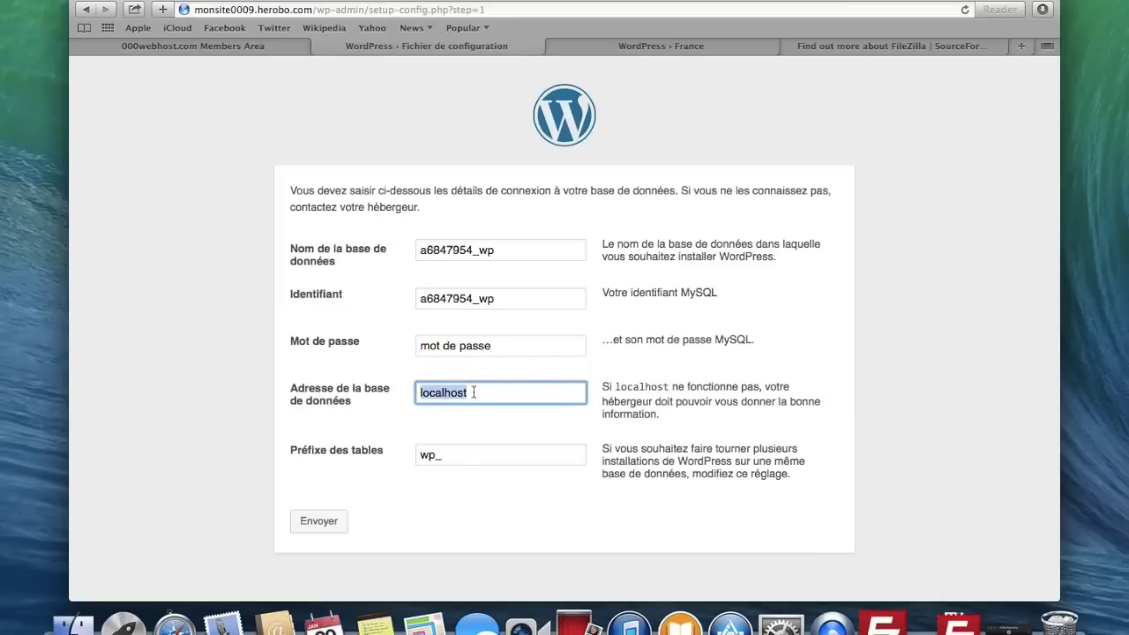
key(super+v)
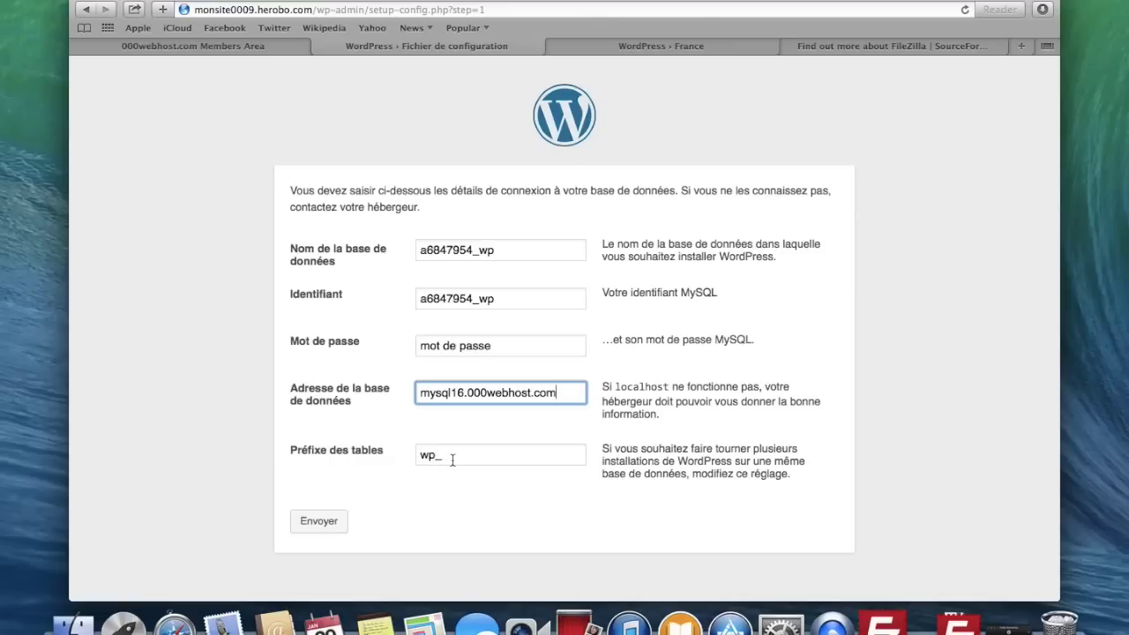
click(335, 521)
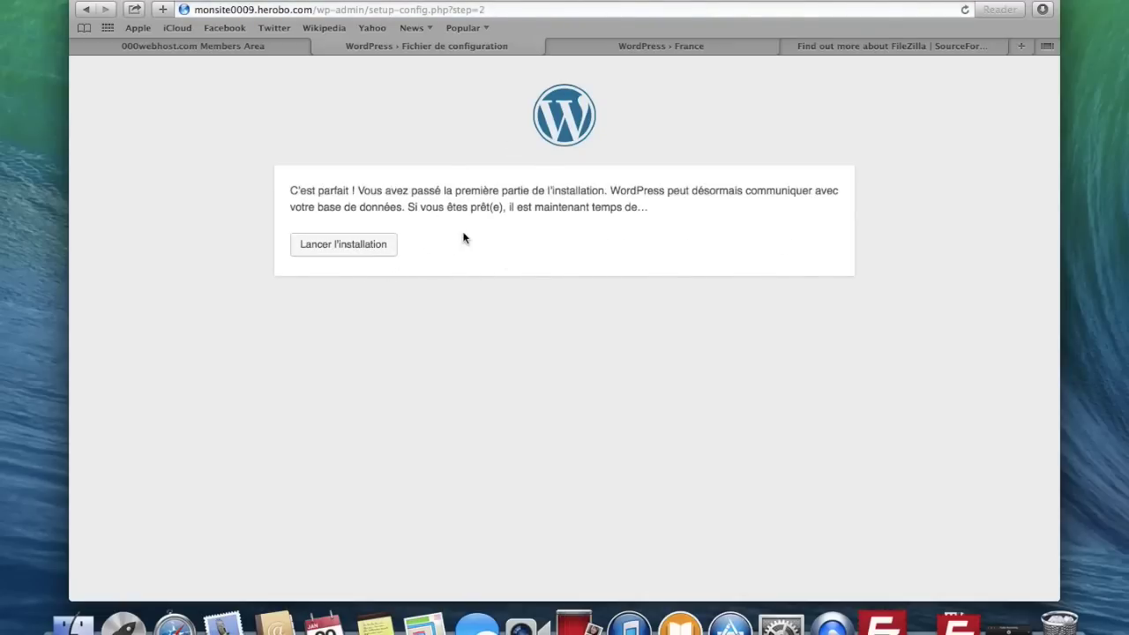
Step: Start the installation and enter the site title 'Mon site'
click(370, 248)
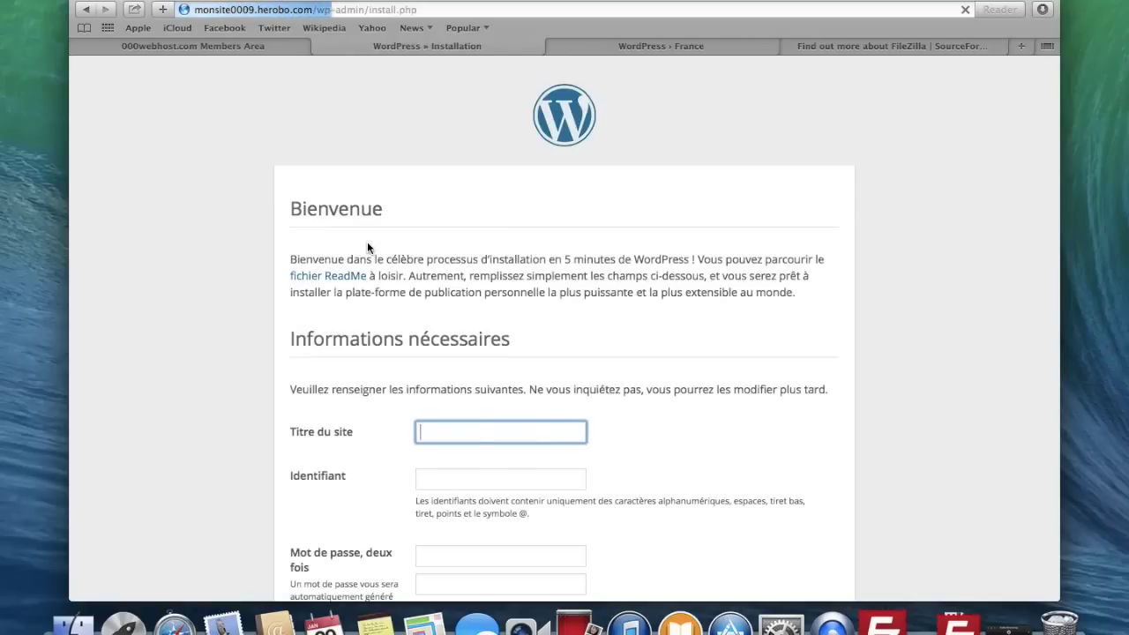
scroll(524, 389, down, 3)
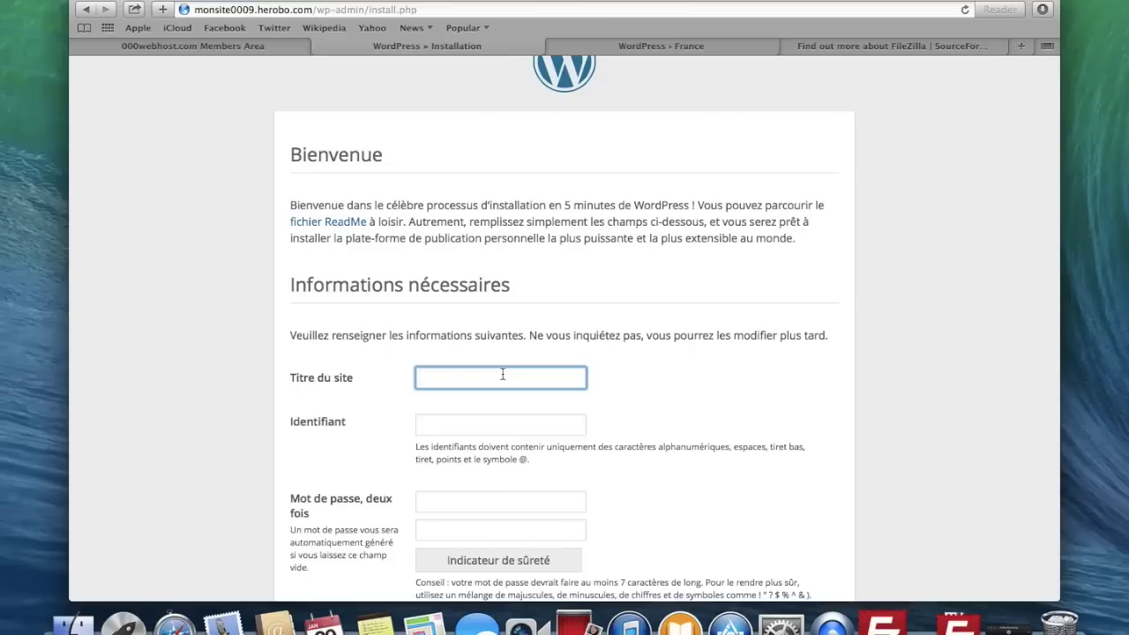
text(Mon site)
Step: Set the admin username to admin and enter the account password twice
click(500, 424)
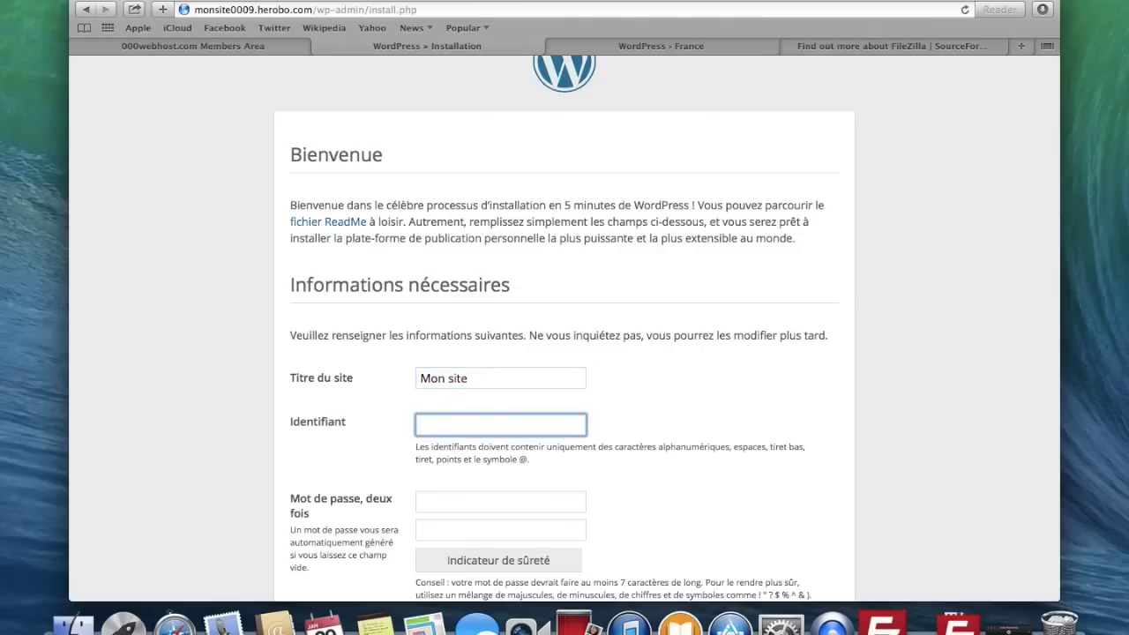
text(admin)
key(Tab)
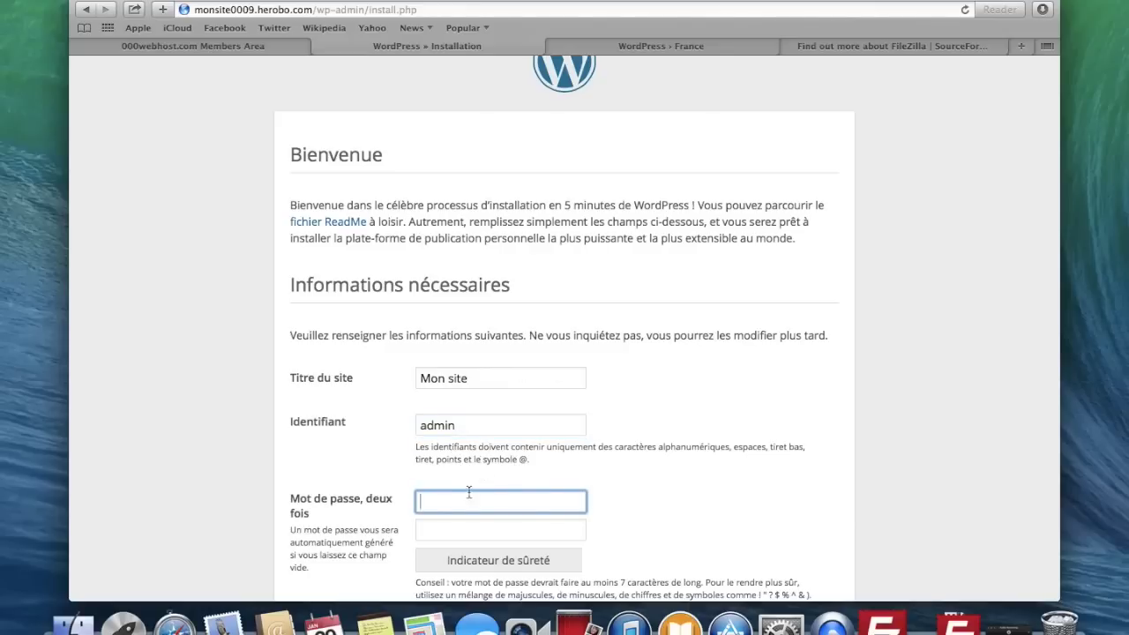
scroll(458, 477, down, 1)
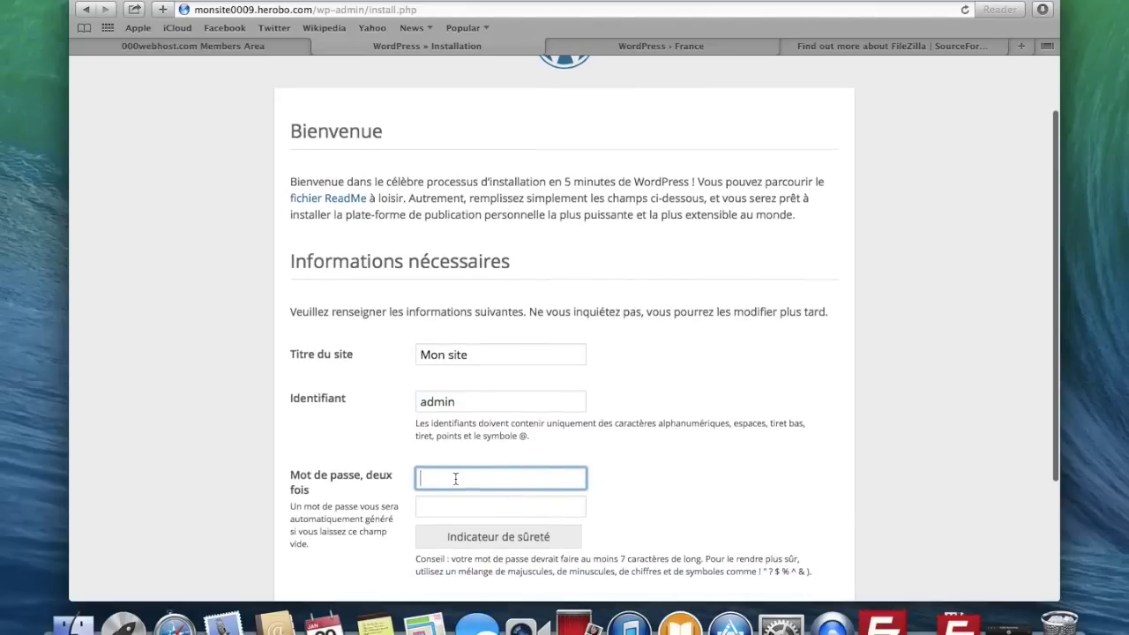
scroll(456, 478, down, 1)
scroll(456, 476, down, 1)
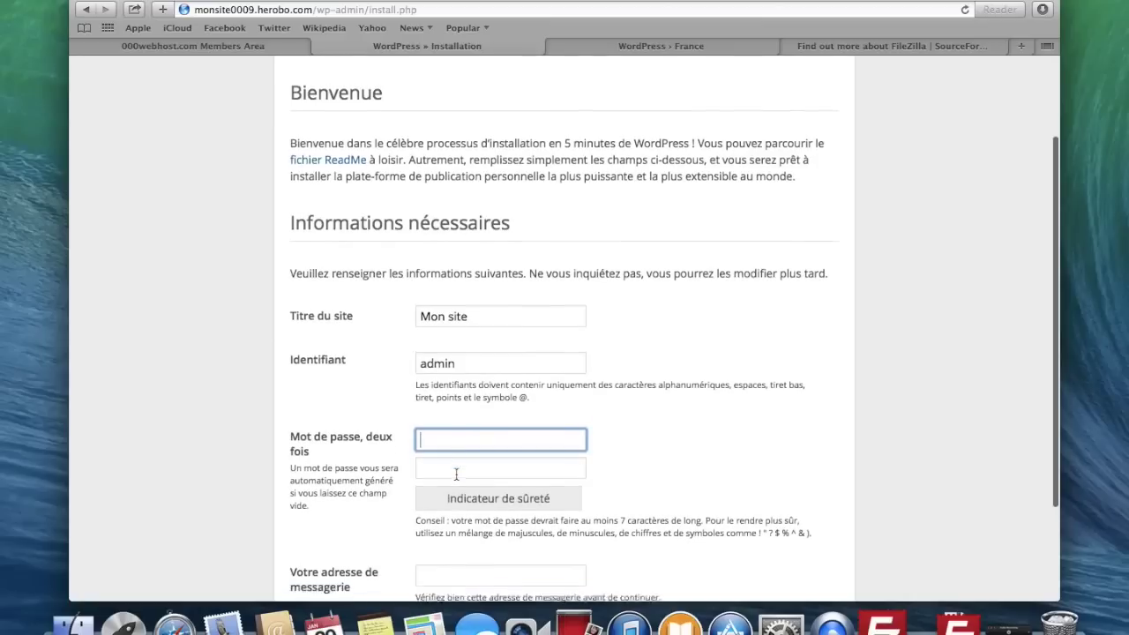
text(•)
key(BackSpace)
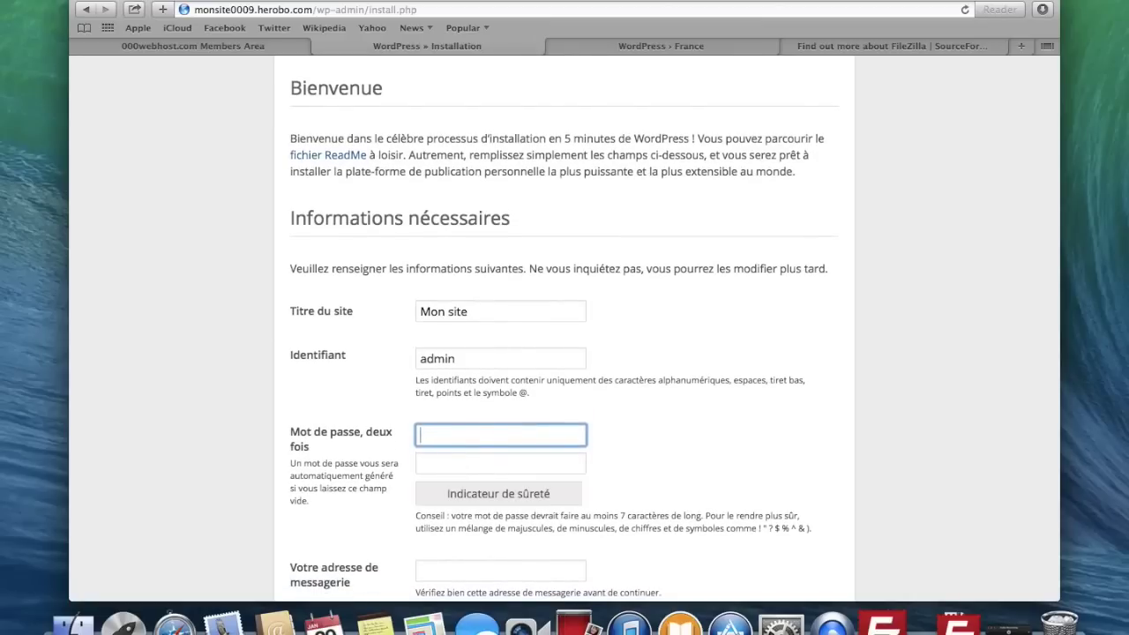
text(••••)
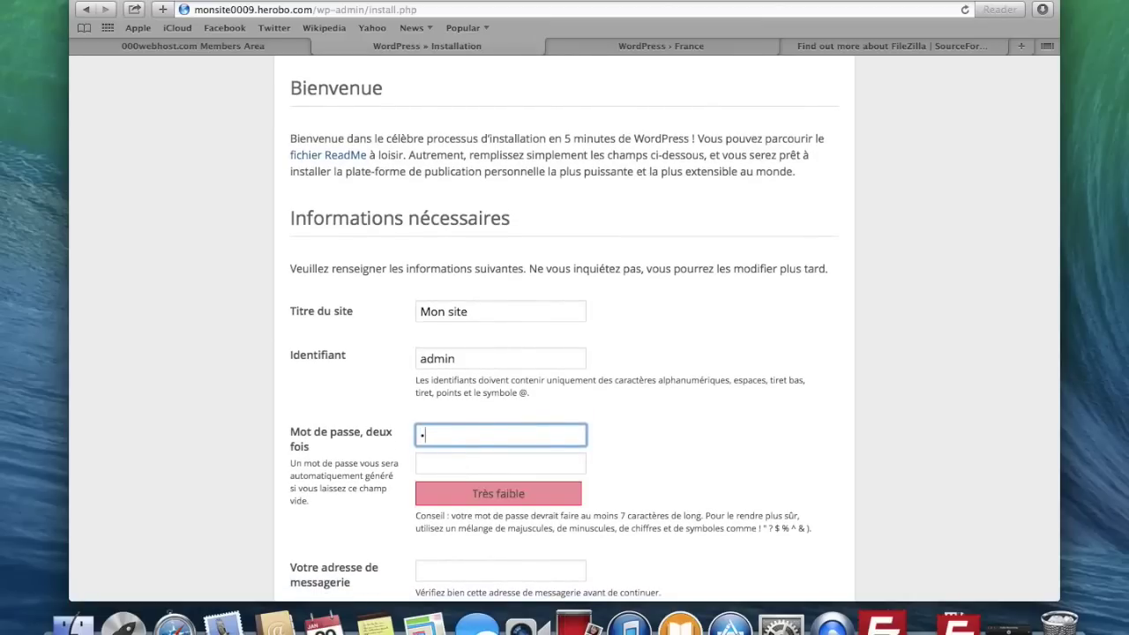
text(••••)
key(BackSpace)
text(••••)
key(Tab)
text(•••••••)
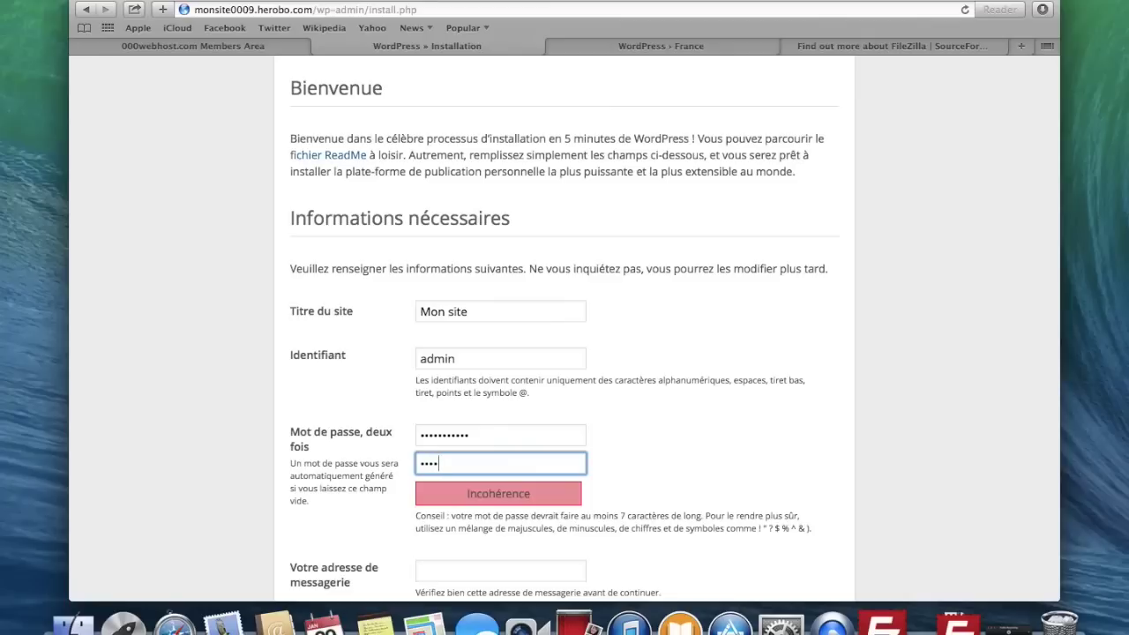
text(••••)
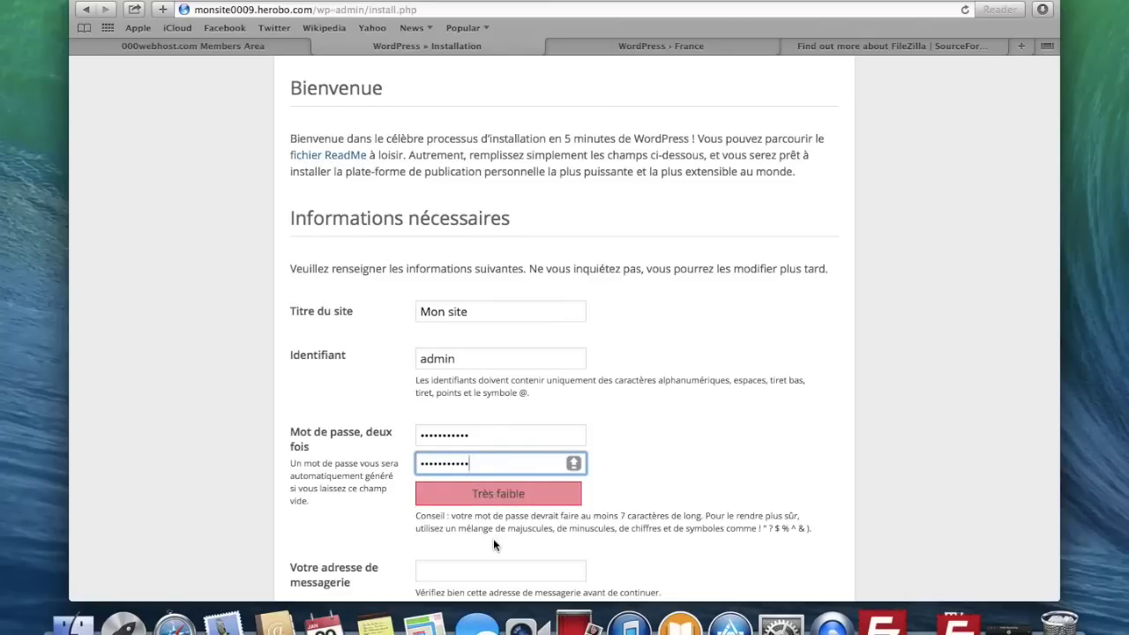
Step: Fill in the contact e-mail and run Installer WordPress
scroll(493, 538, down, 2)
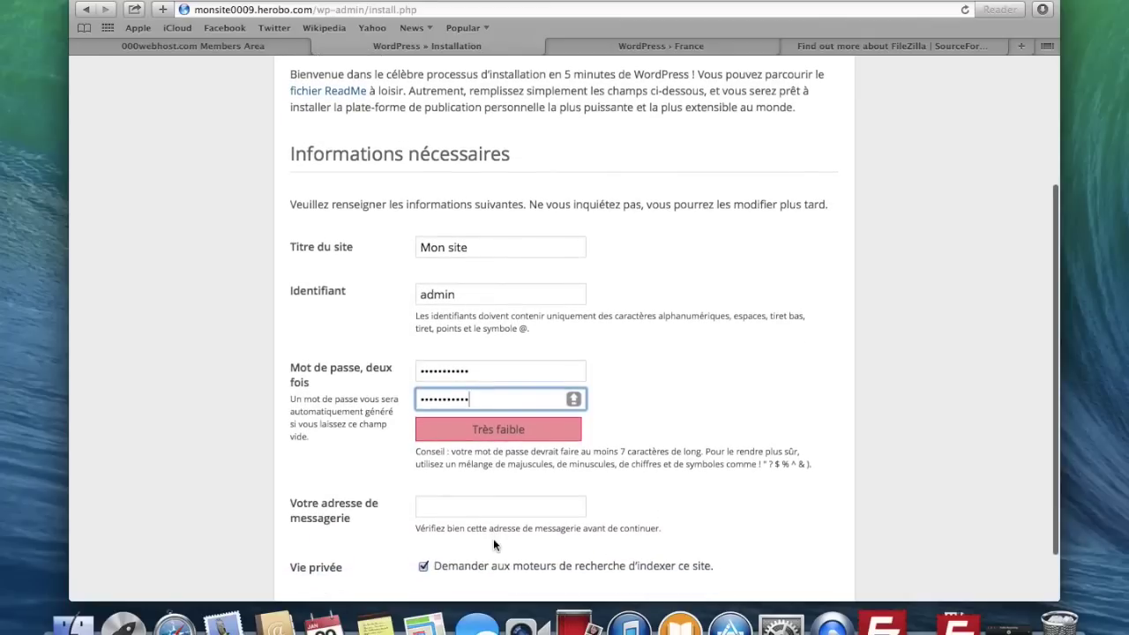
click(461, 511)
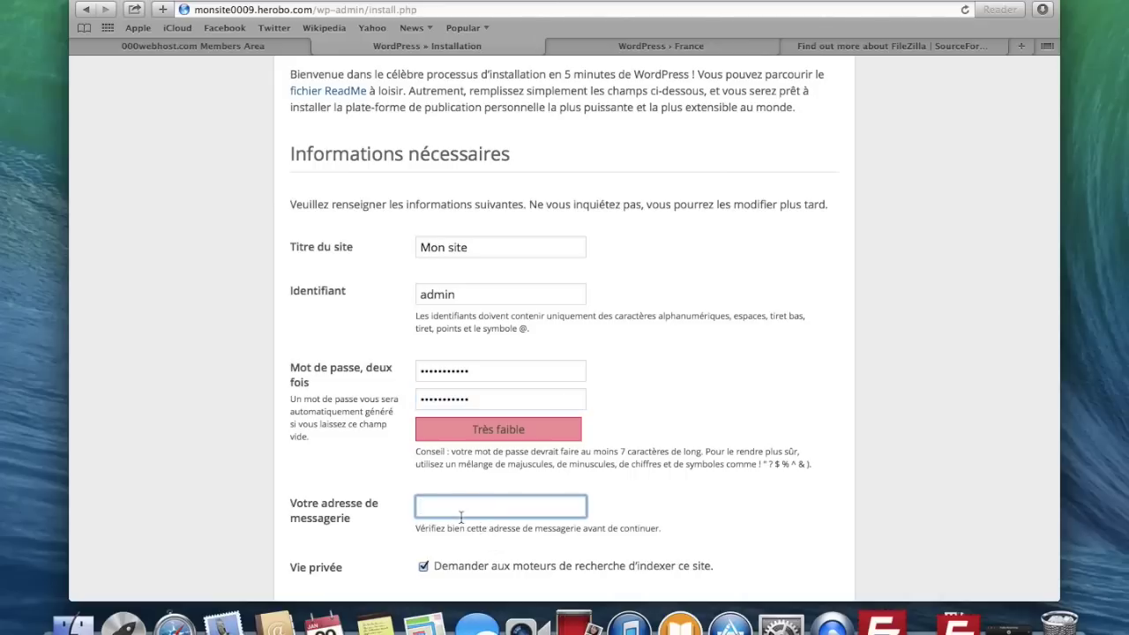
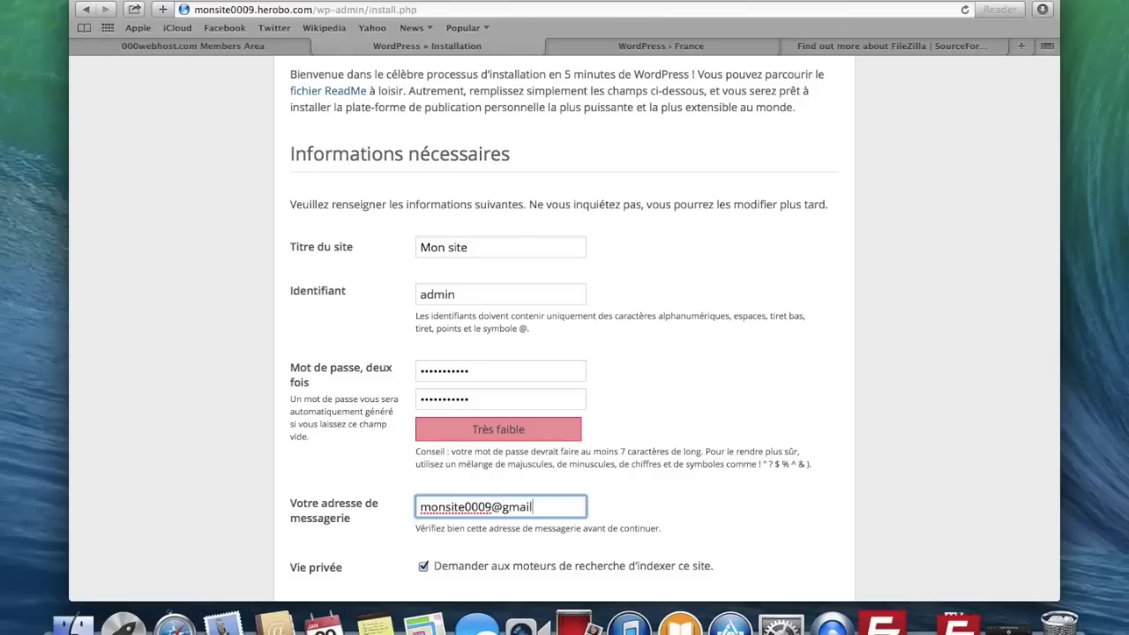
scroll(481, 559, down, 1)
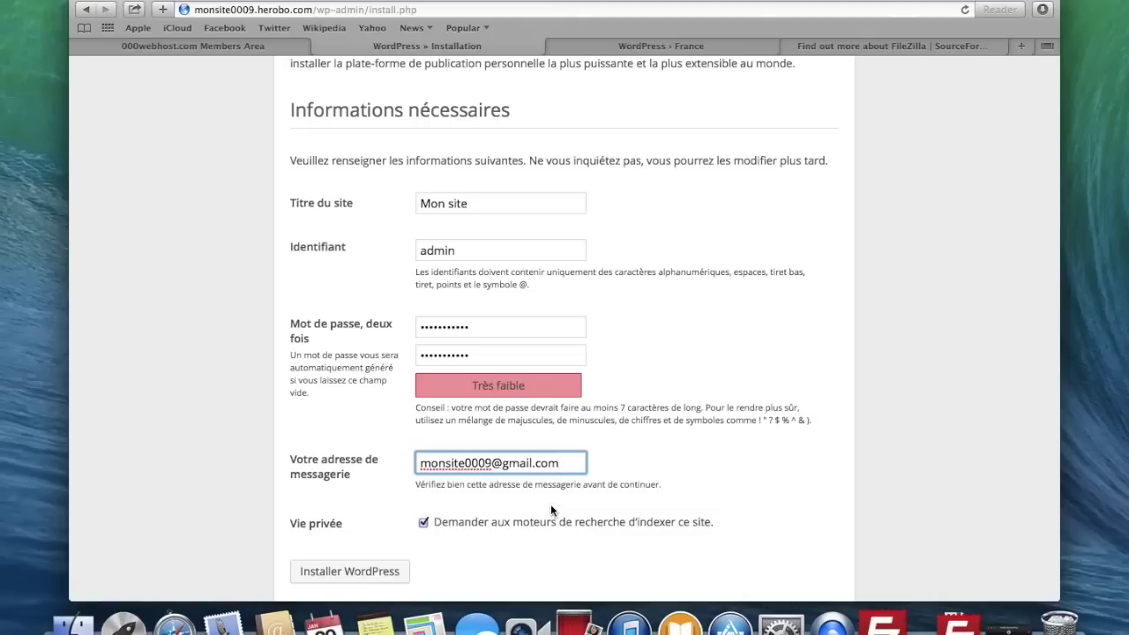
scroll(550, 503, down, 1)
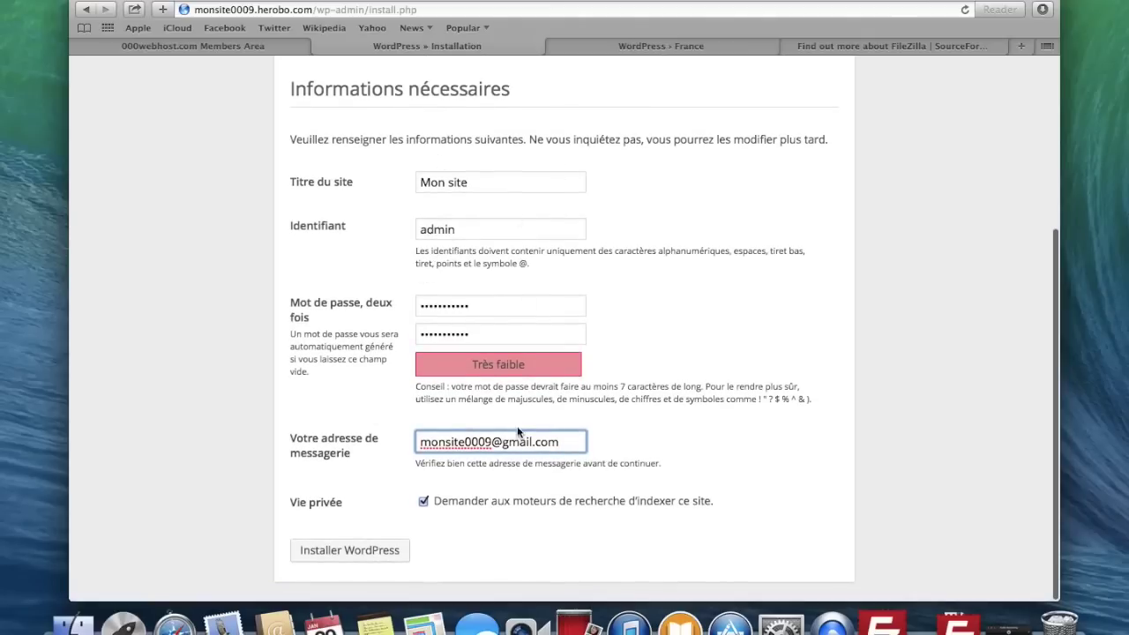
click(361, 557)
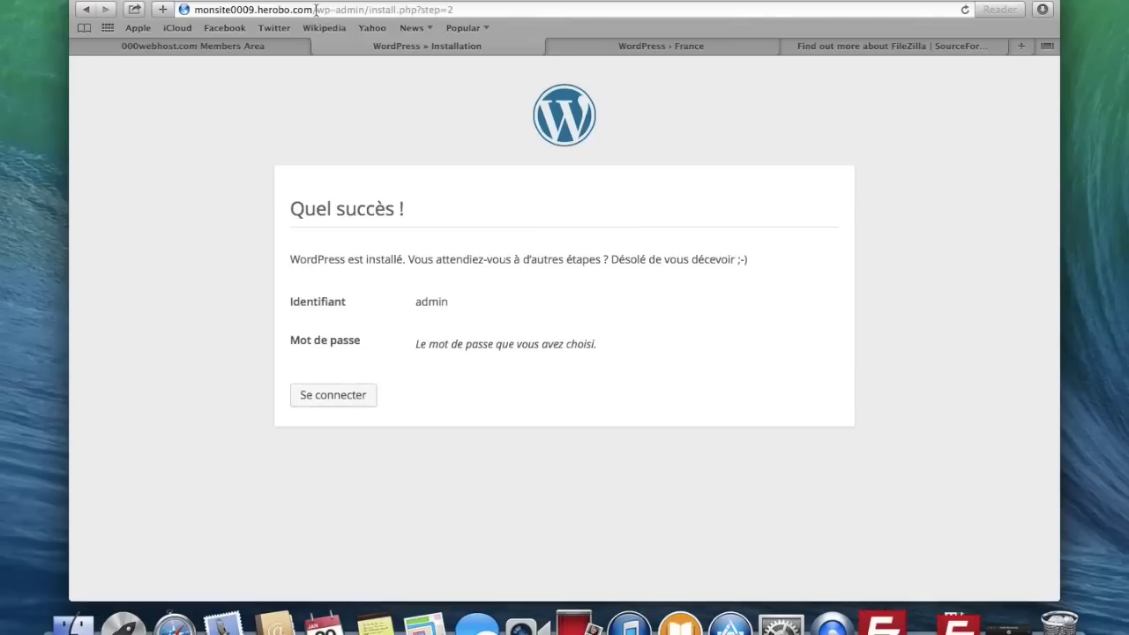
drag(316, 9, 497, 25)
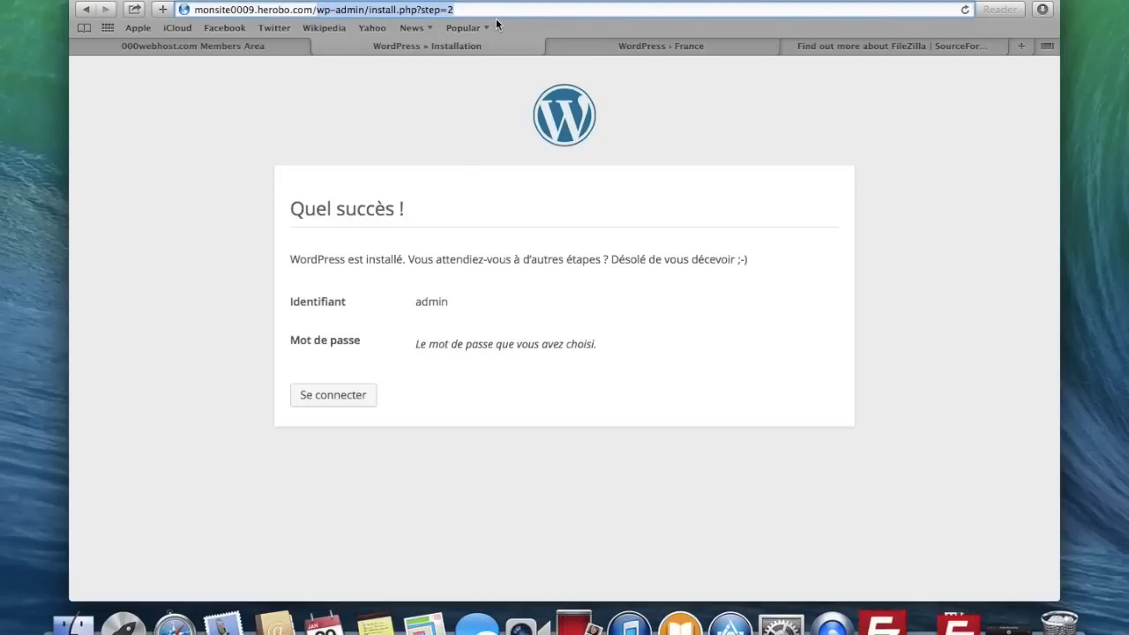
key(BackSpace)
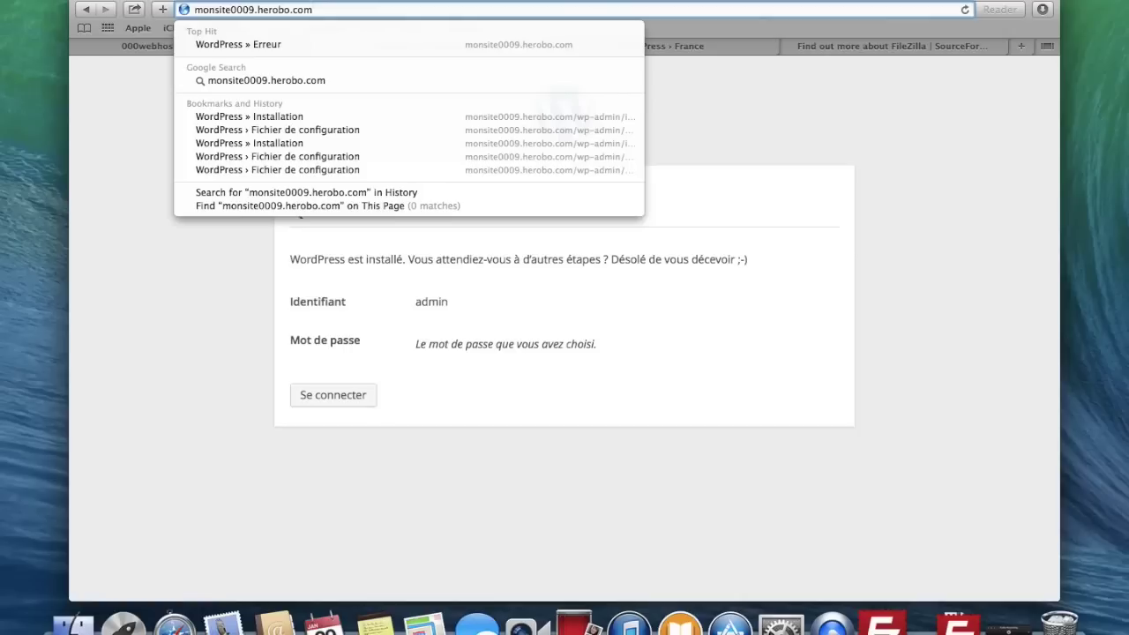
drag(194, 9, 272, 9)
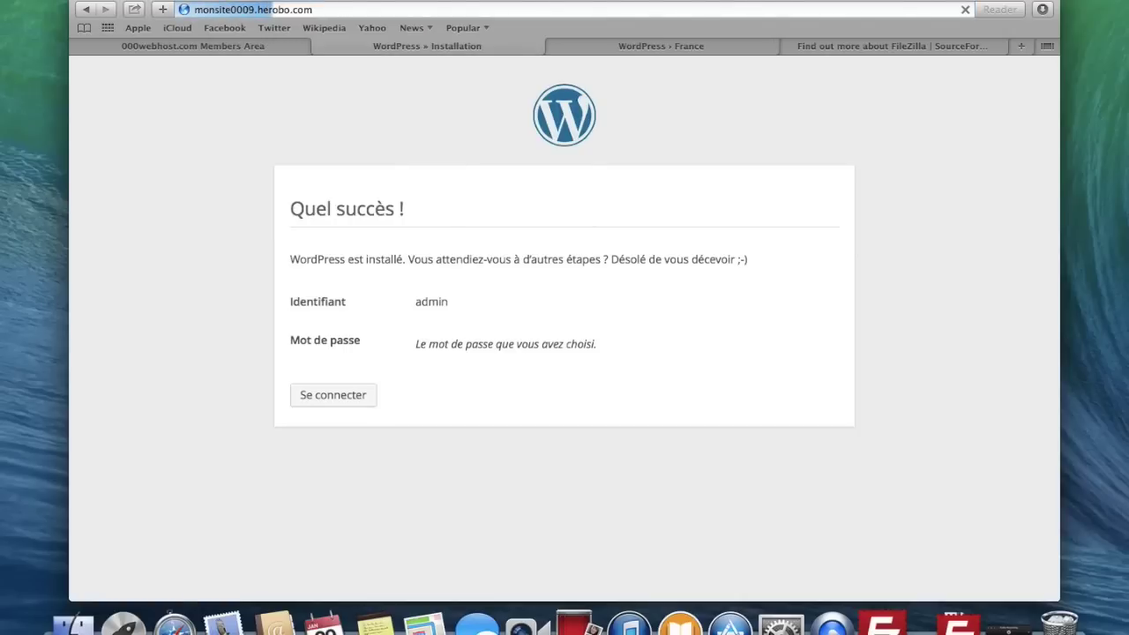
key(Return)
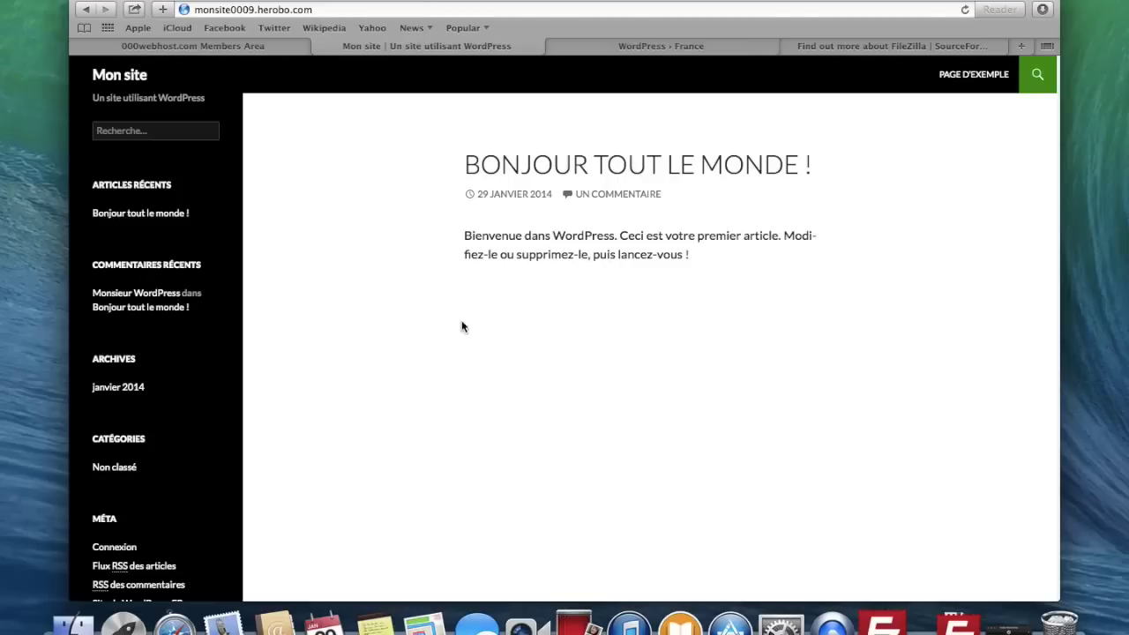
Step: Append /wp-admin to the site address and load the suggested install page
scroll(591, 357, down, 3)
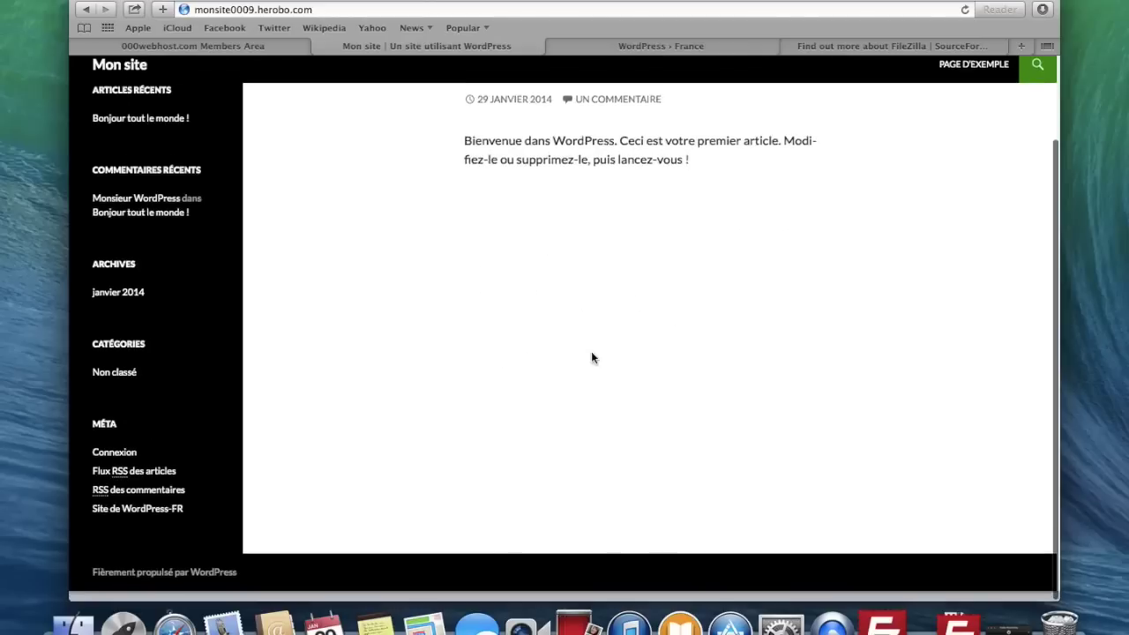
scroll(592, 356, up, 3)
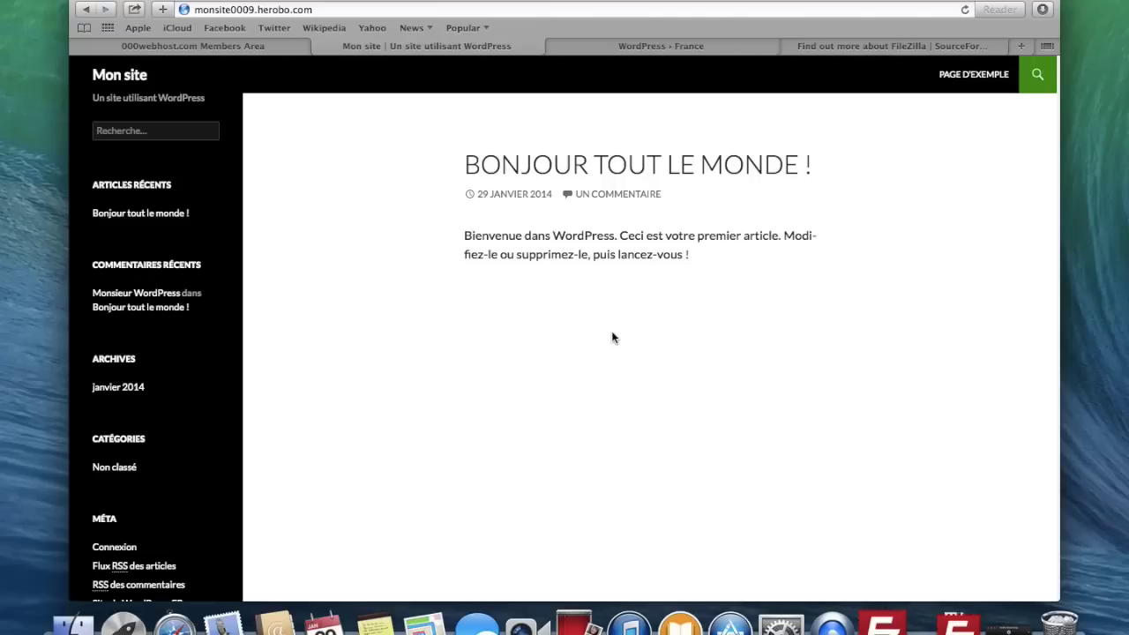
click(330, 10)
click(330, 10)
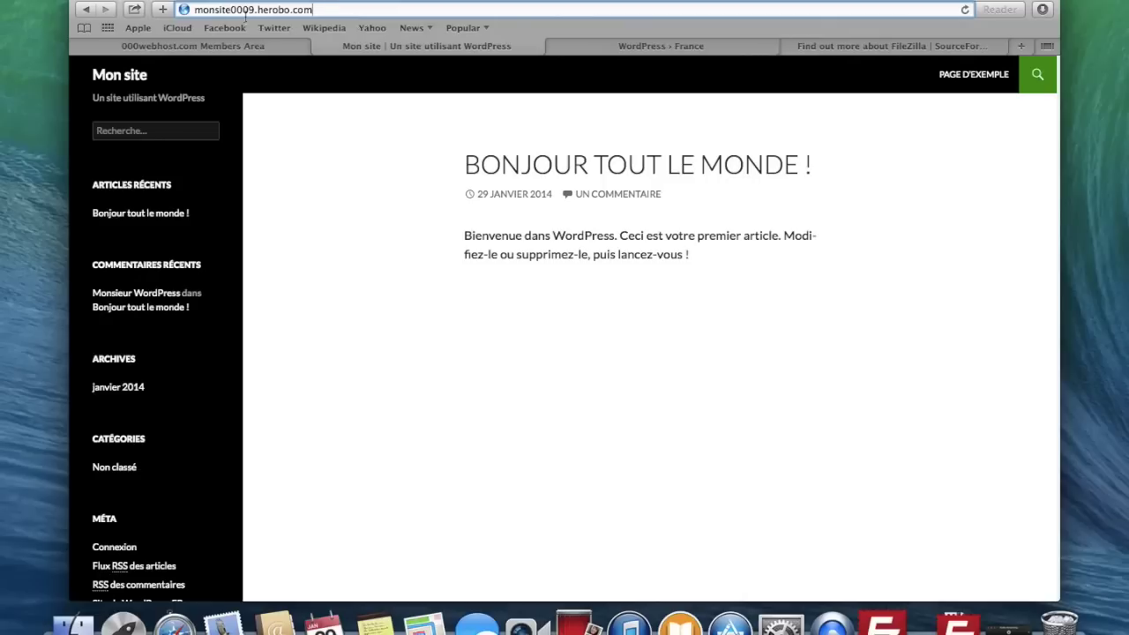
drag(197, 10, 321, 10)
click(343, 12)
text(/)
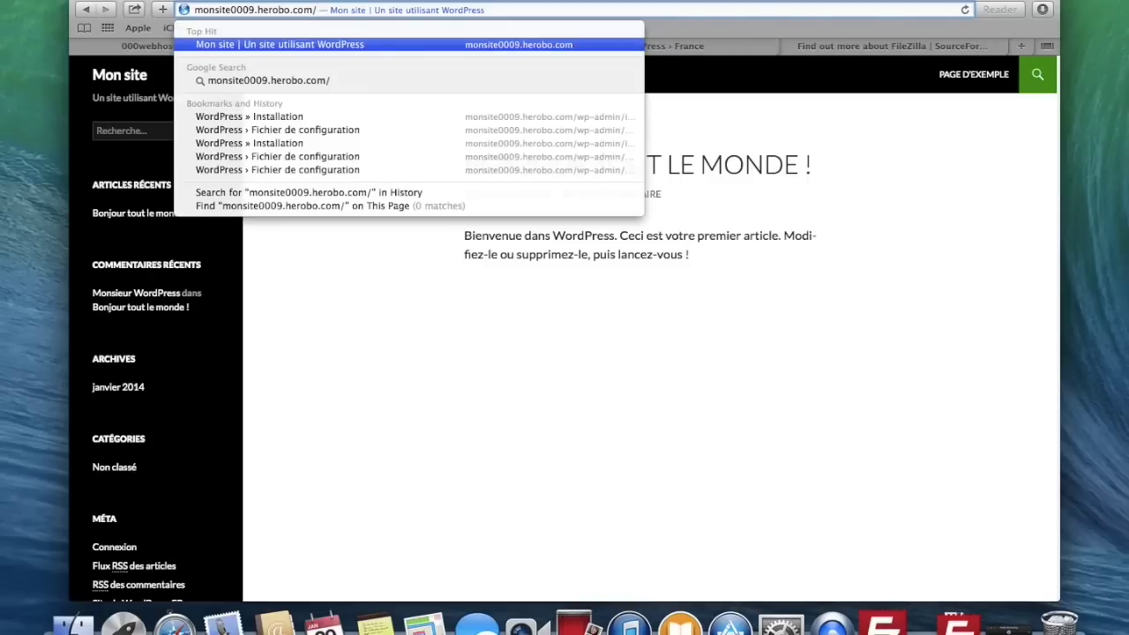
text(wp-admin)
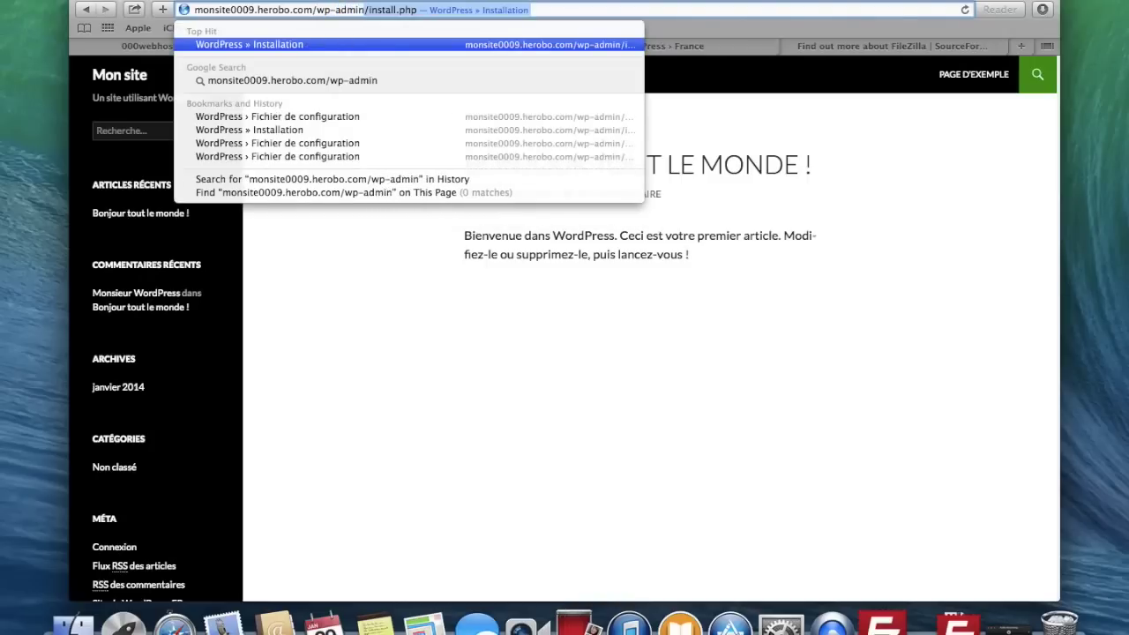
key(Return)
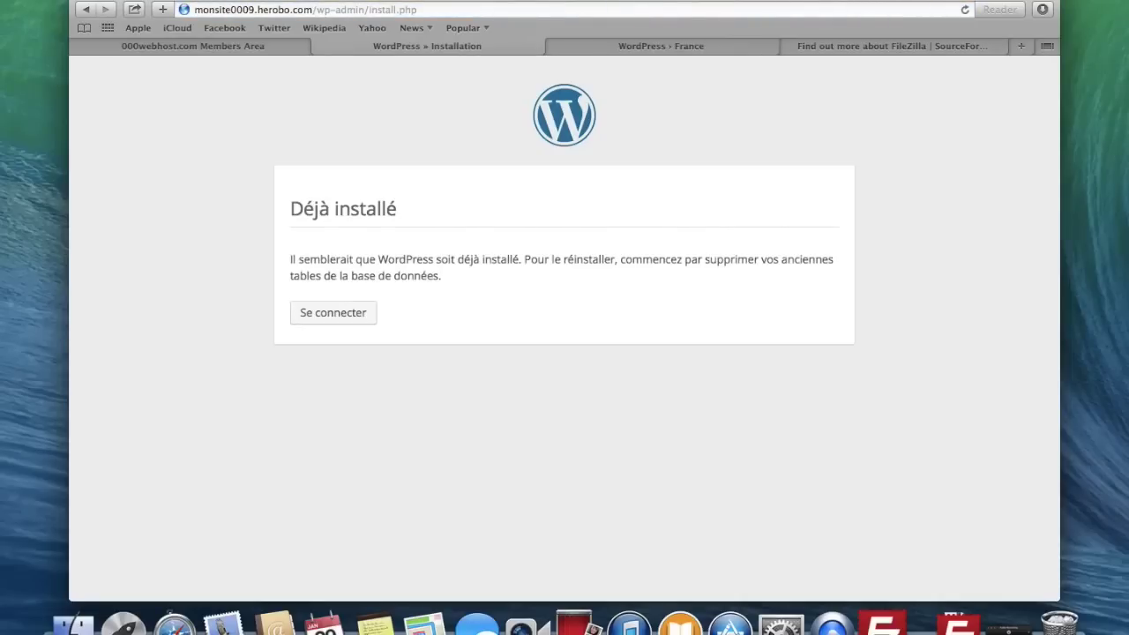
Step: Log in as admin with the account password, remembering the login and saving the password in Safari
click(315, 324)
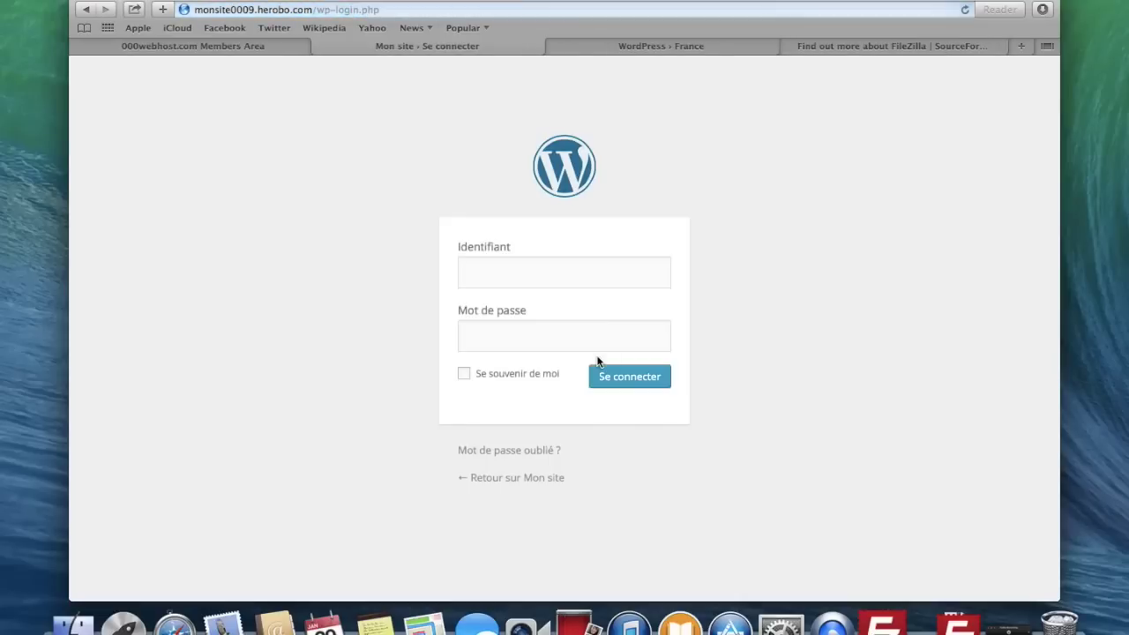
text(admin)
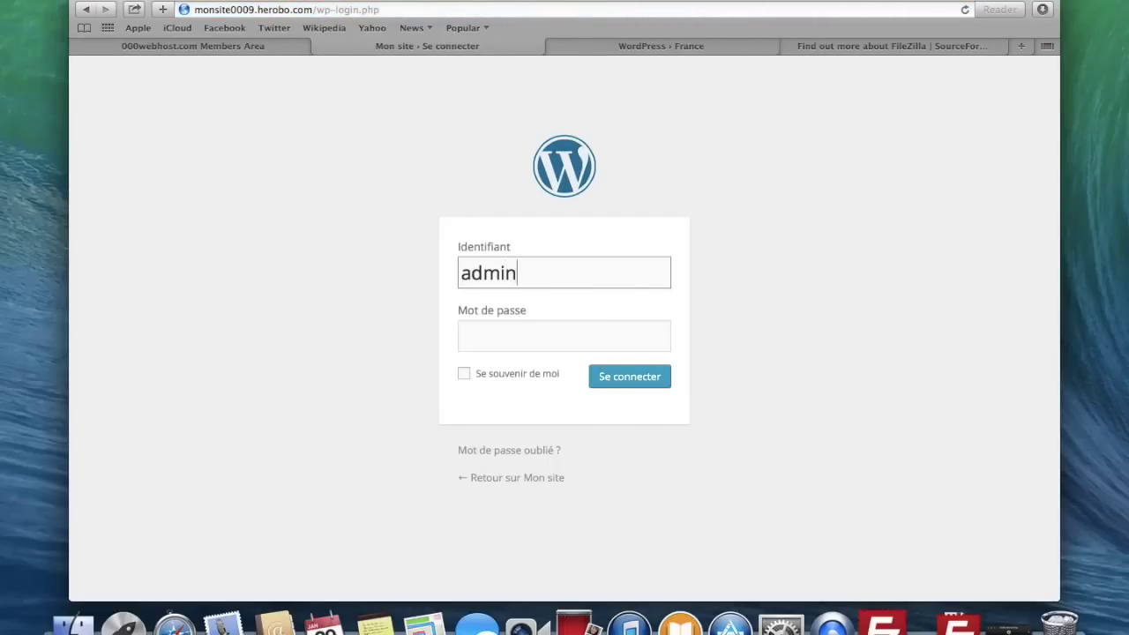
click(563, 336)
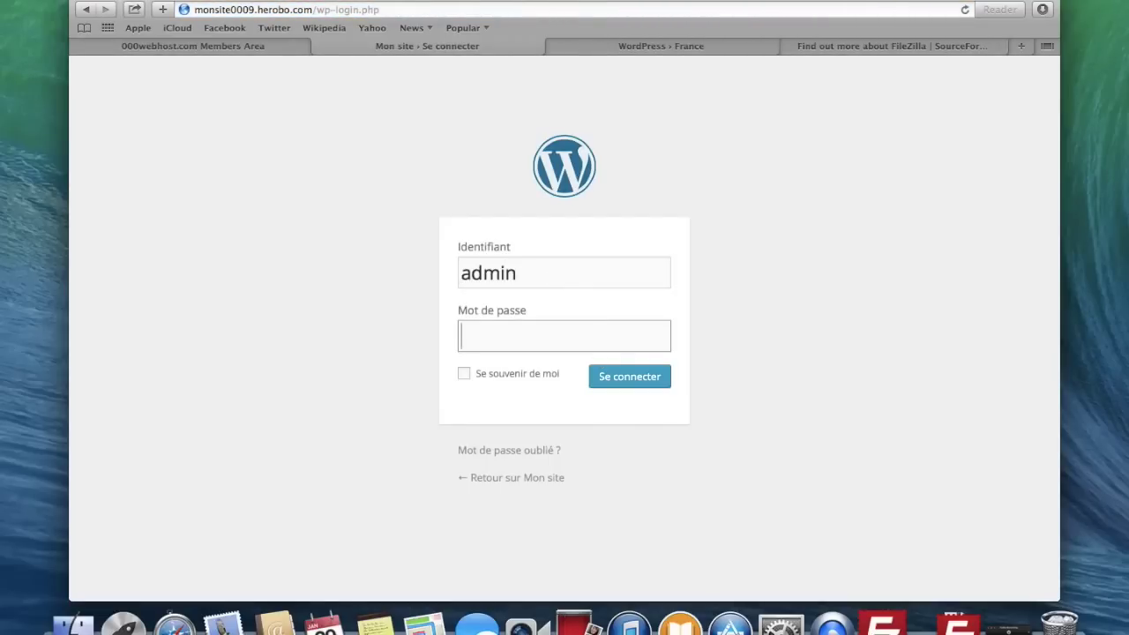
key(Caps_Lock)
key(Caps_Lock)
click(464, 374)
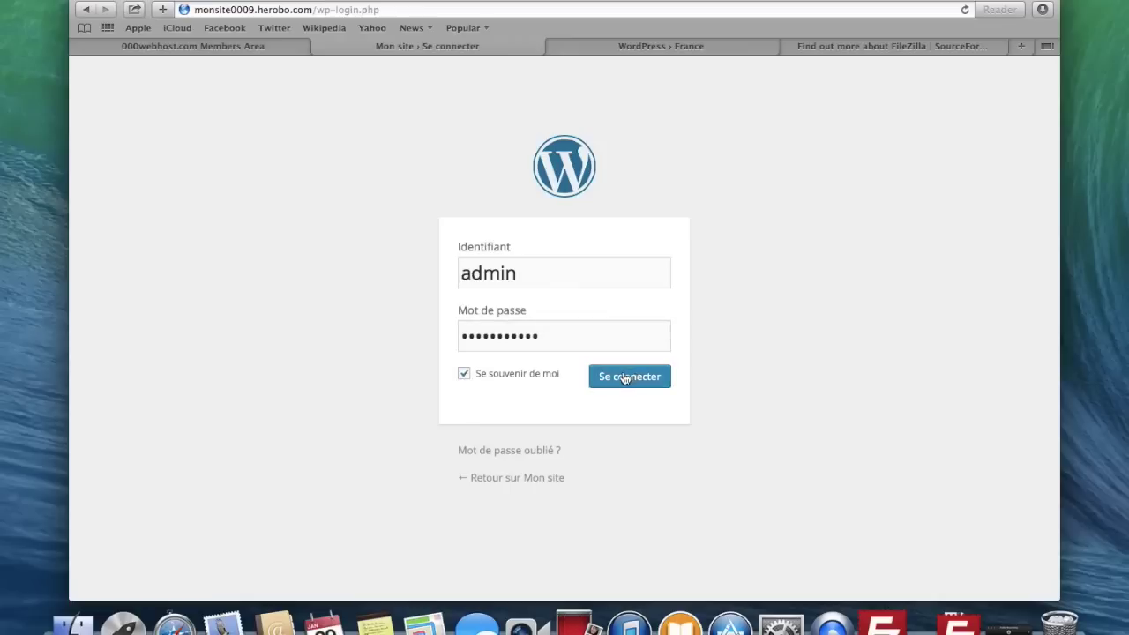
click(631, 376)
click(726, 135)
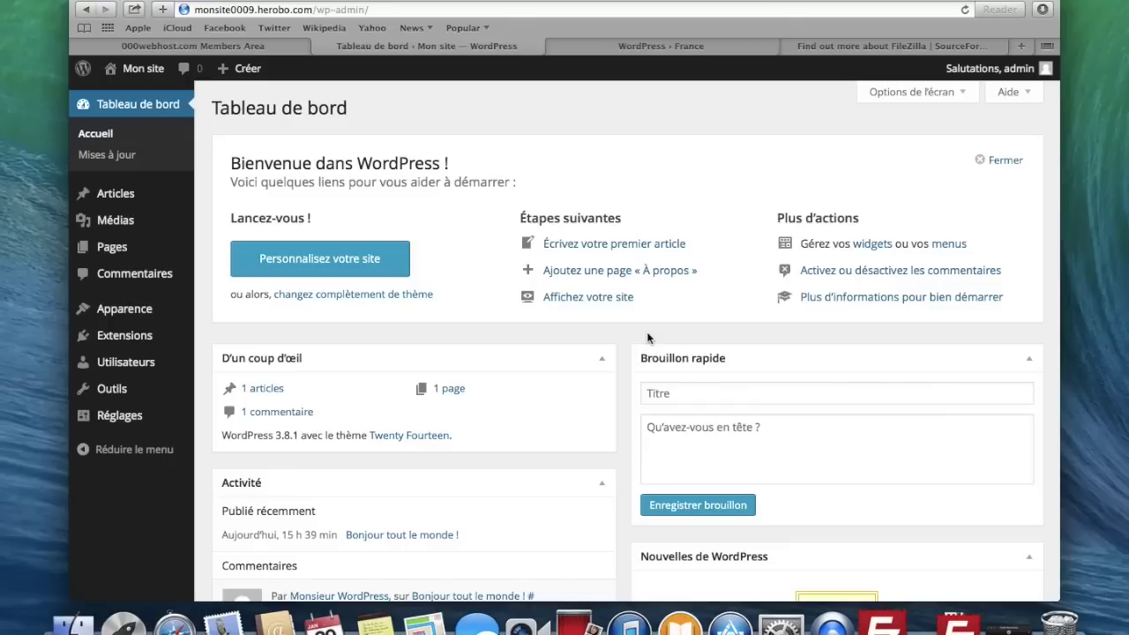
mouse_move(120, 256)
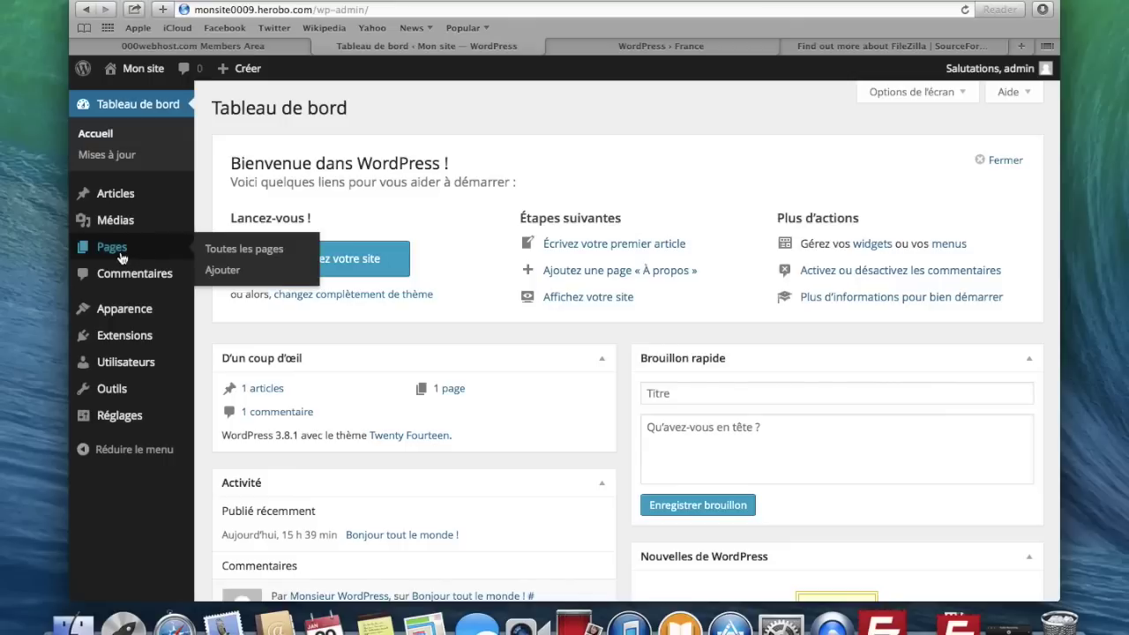
mouse_move(134, 206)
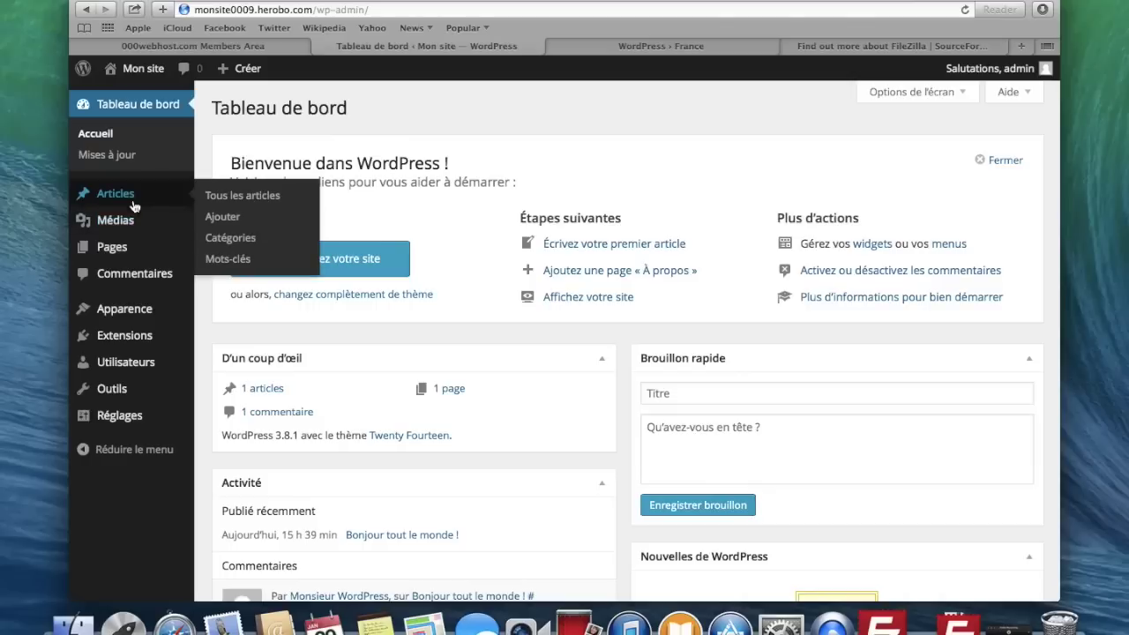
mouse_move(139, 226)
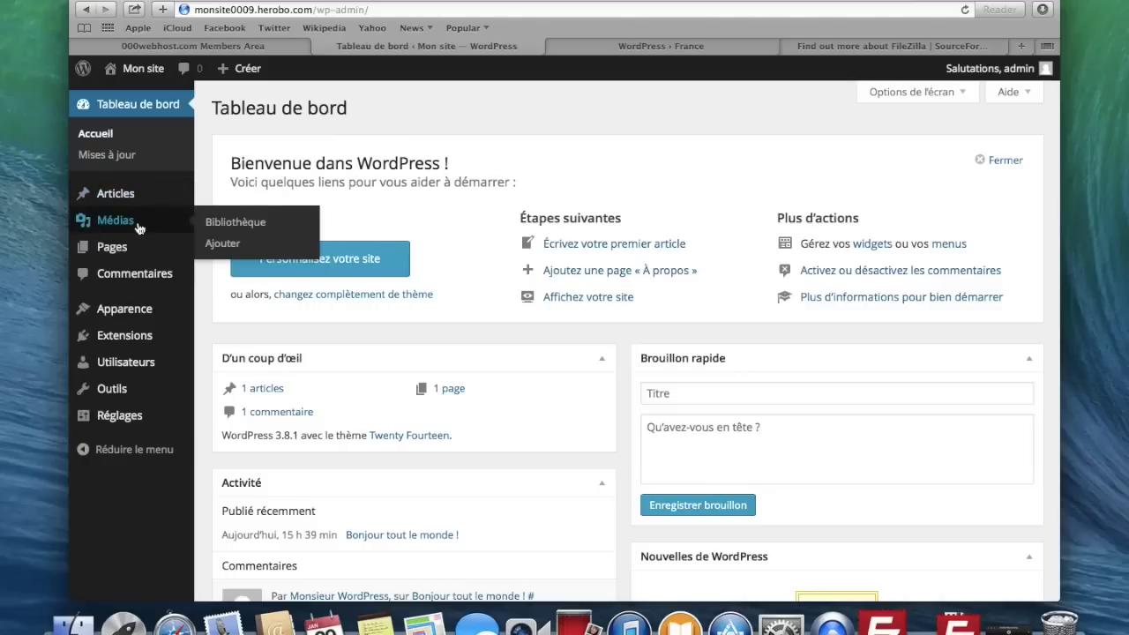
mouse_move(141, 310)
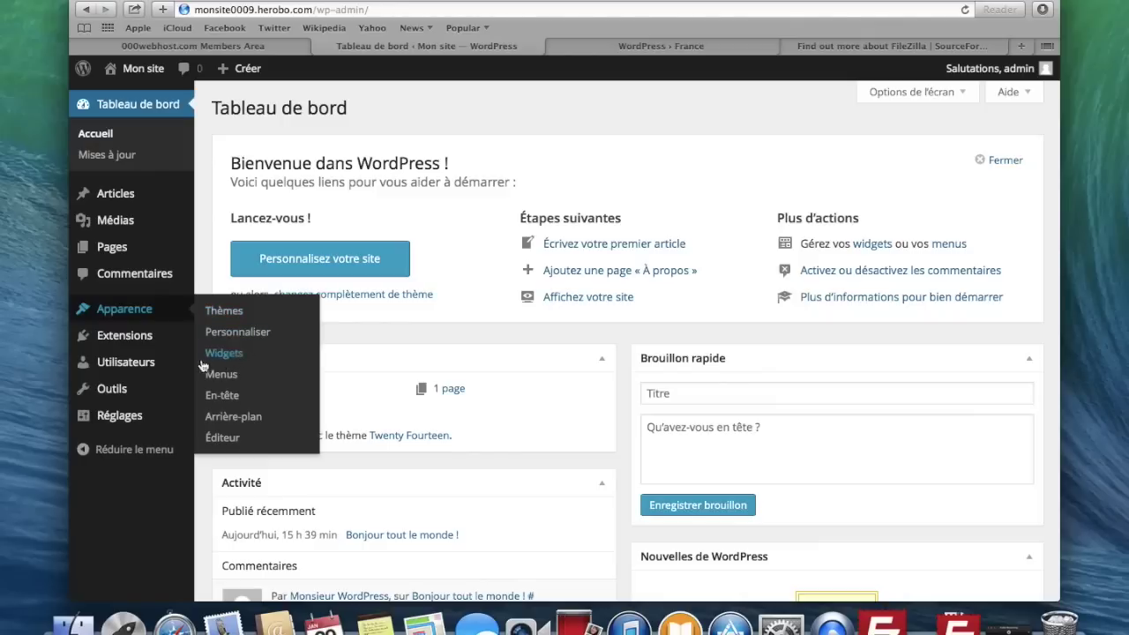
mouse_move(139, 347)
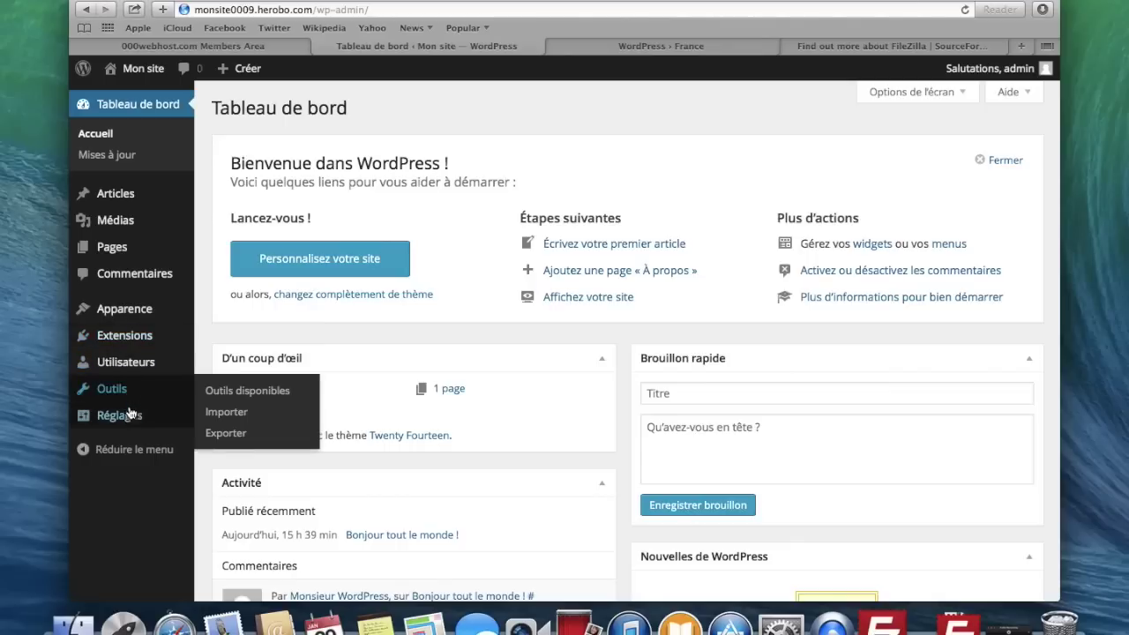
mouse_move(128, 415)
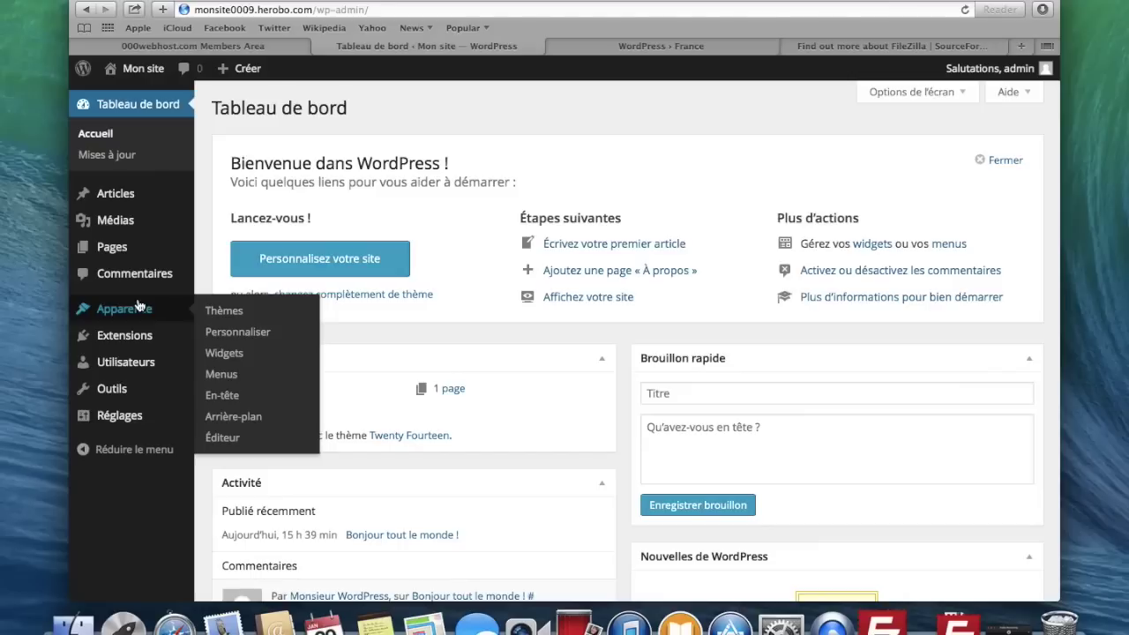
click(224, 311)
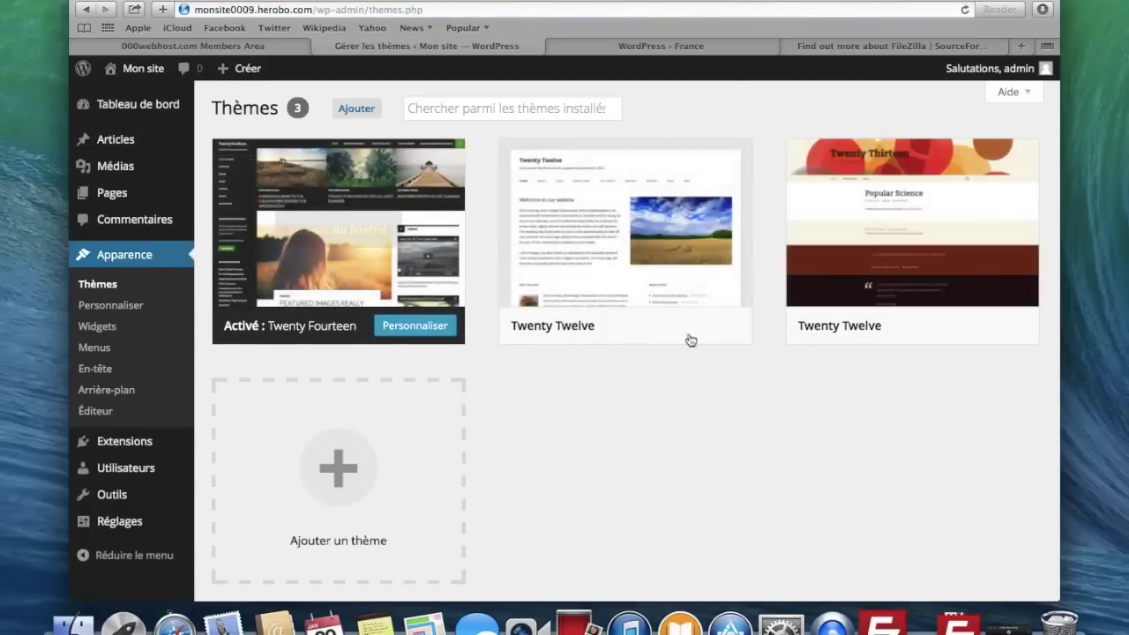
Step: Search the add-themes page for 'virtue'
click(364, 120)
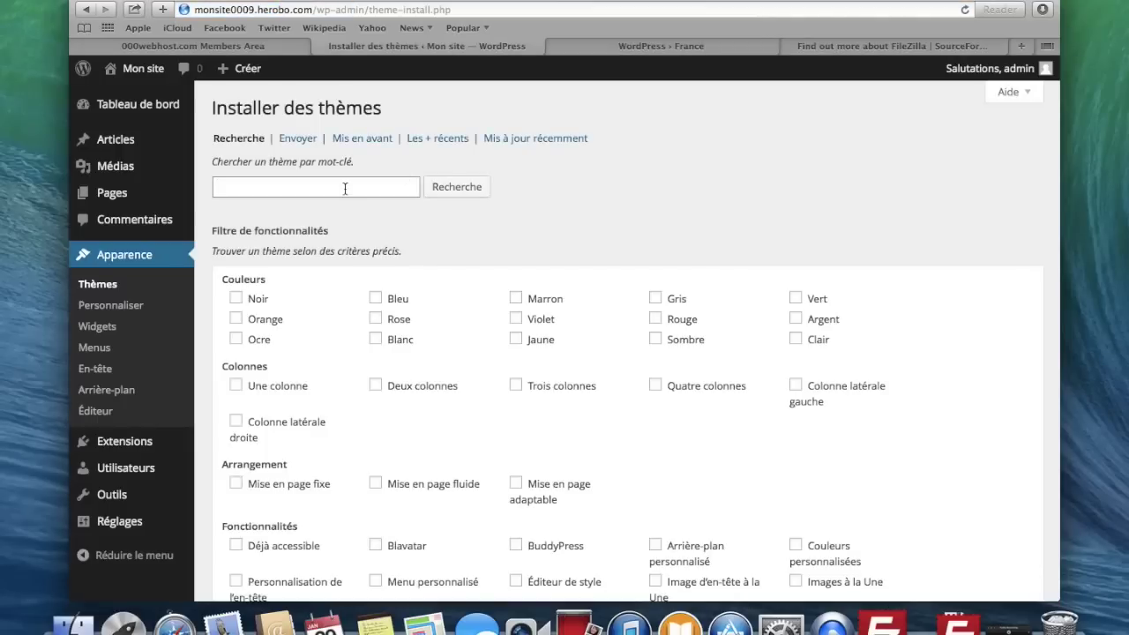
text(virtue)
click(458, 191)
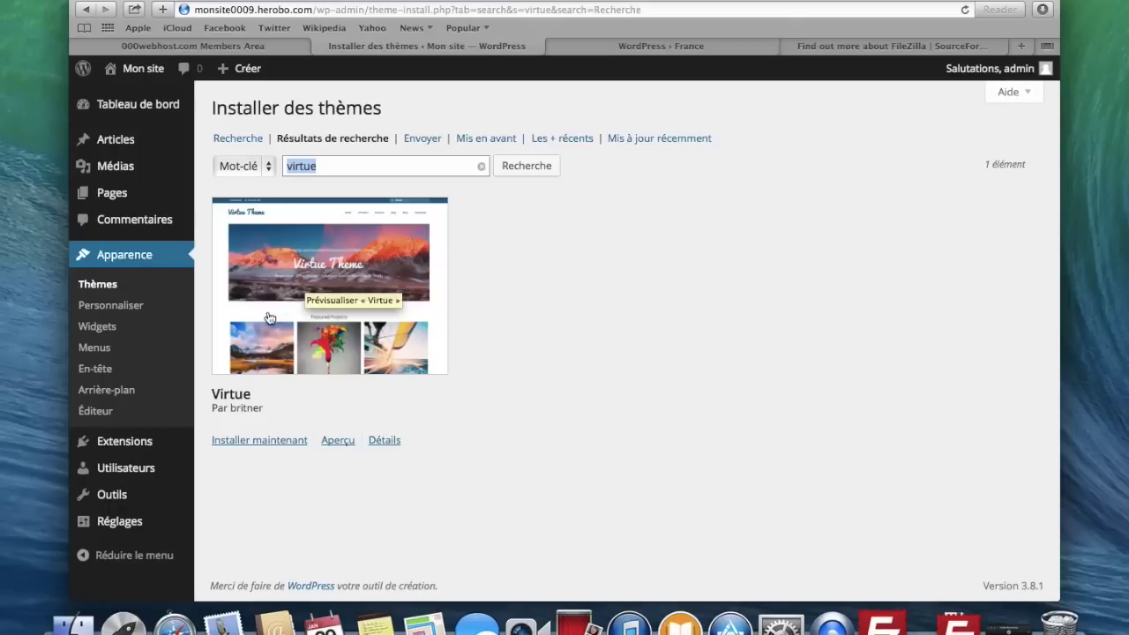
Step: Install Virtue via Installer maintenant and view it in the installed themes list
click(247, 445)
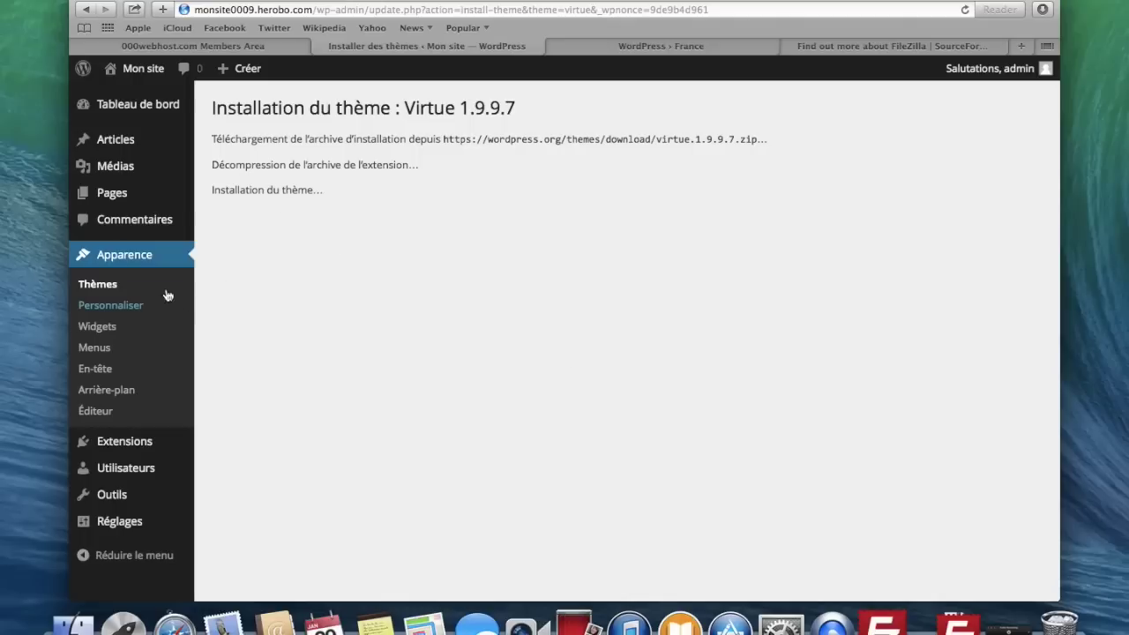
click(112, 285)
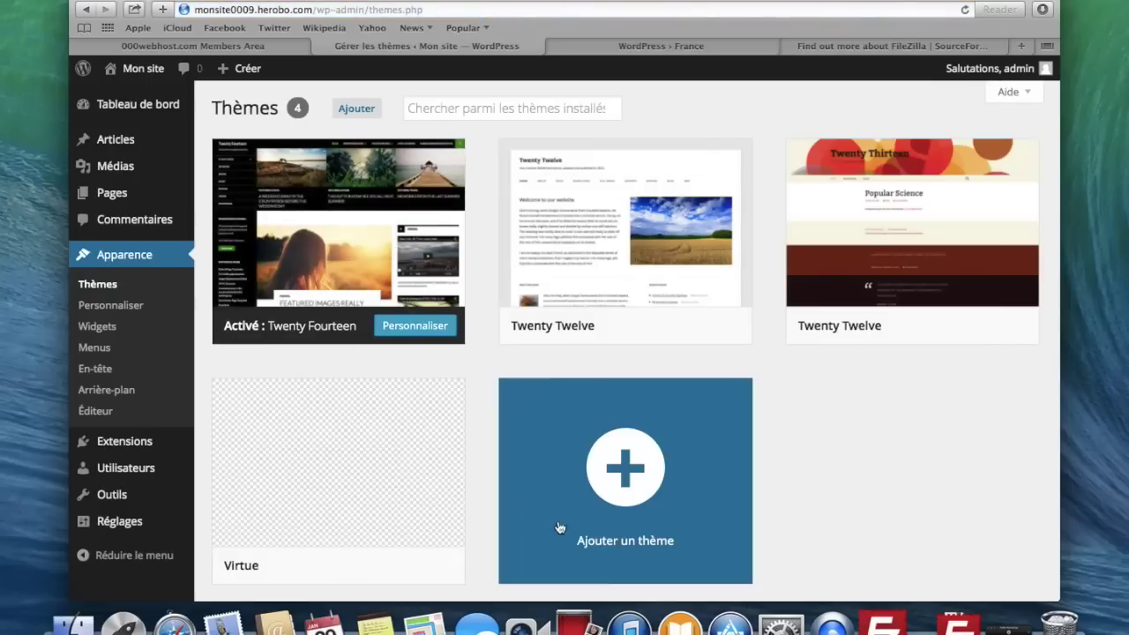
scroll(559, 527, down, 2)
mouse_move(352, 435)
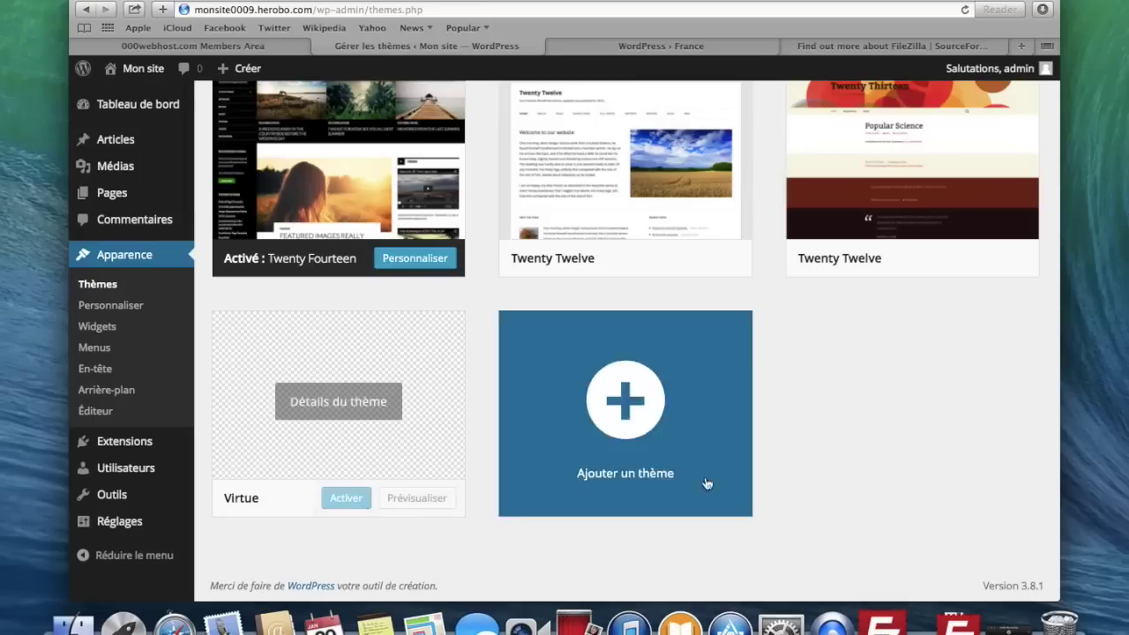
Step: Reconnect FileZilla to the server and browse to public_html/wp-content/themes
click(882, 623)
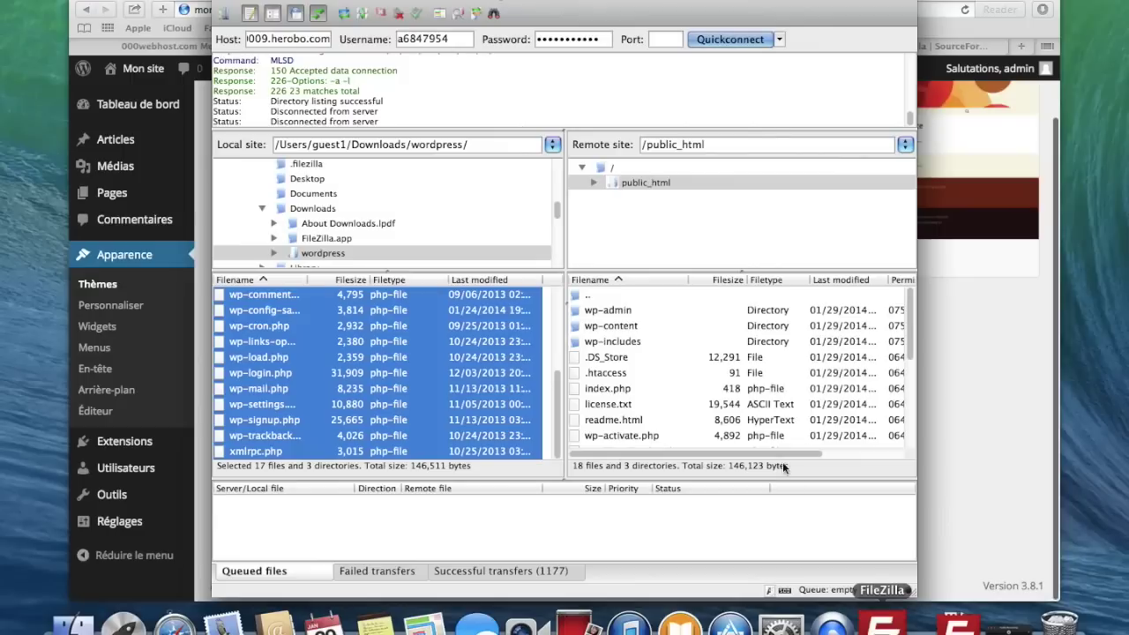
click(604, 326)
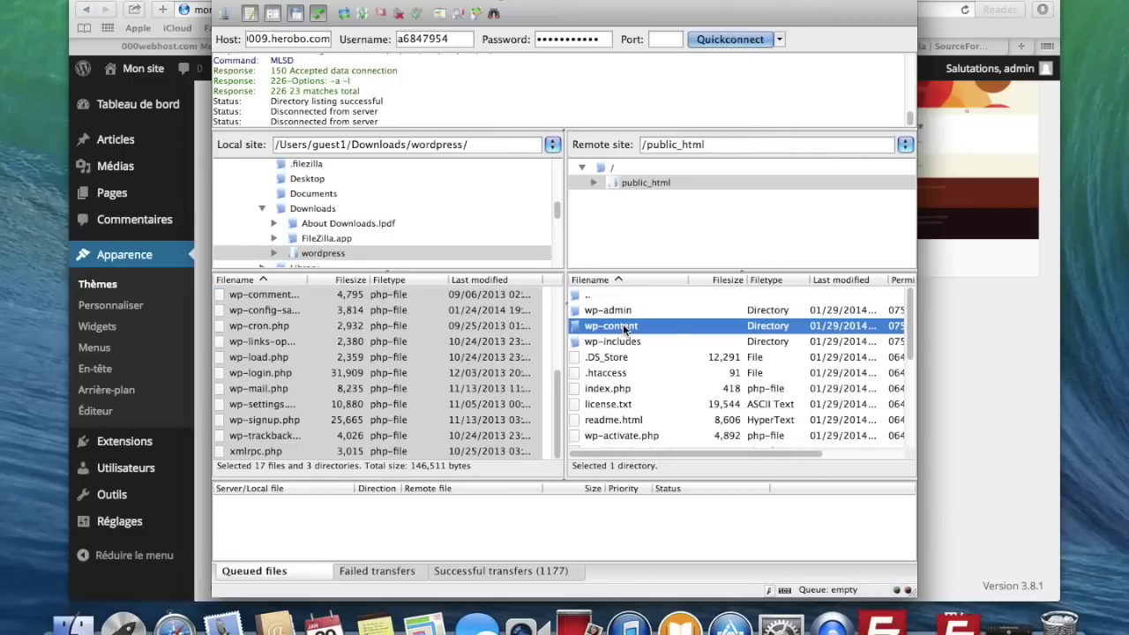
double_click(623, 325)
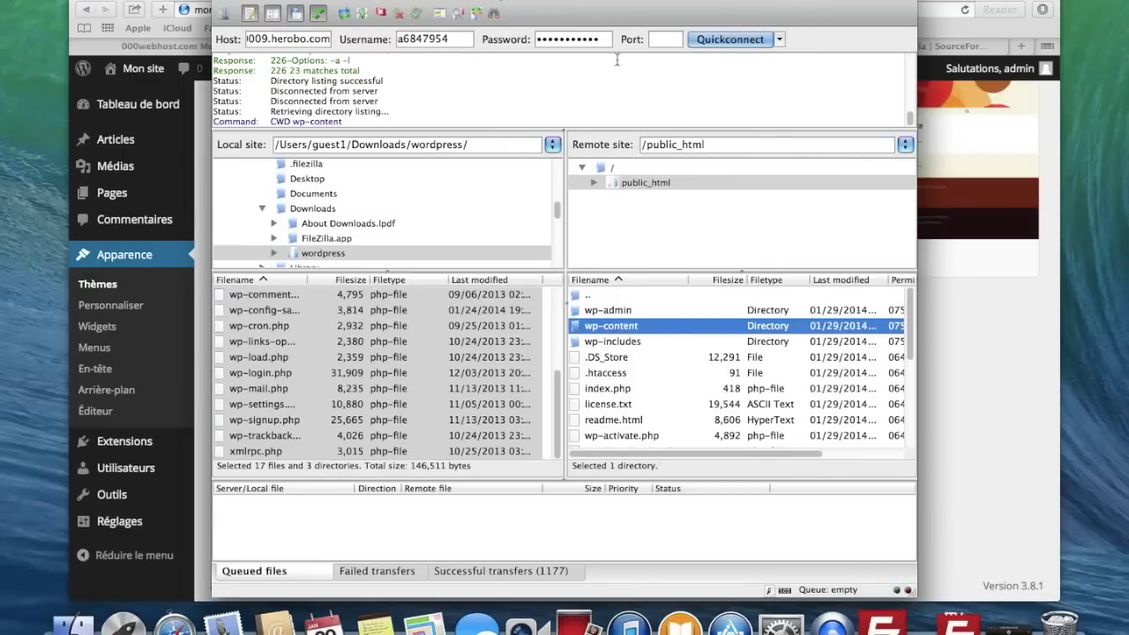
click(779, 42)
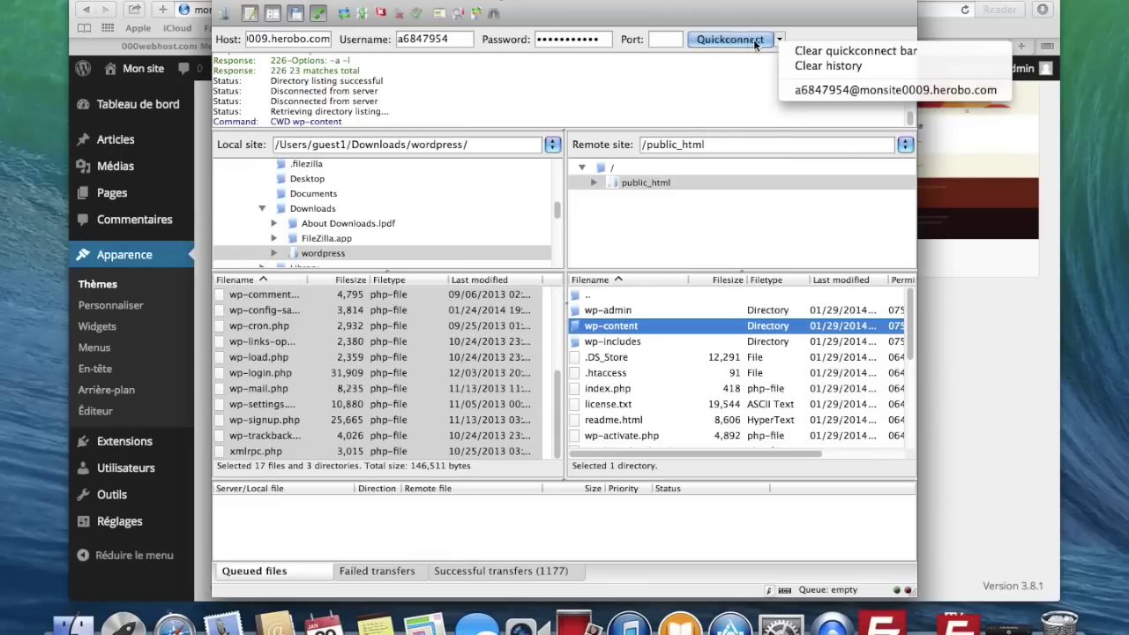
click(757, 39)
click(729, 38)
key(Return)
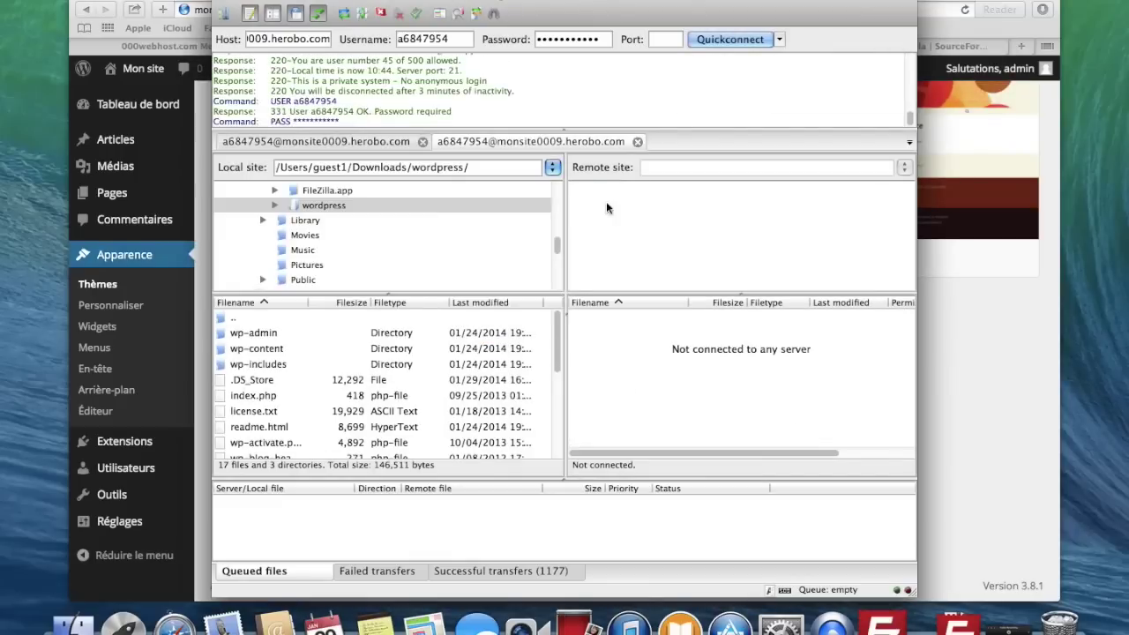
double_click(604, 333)
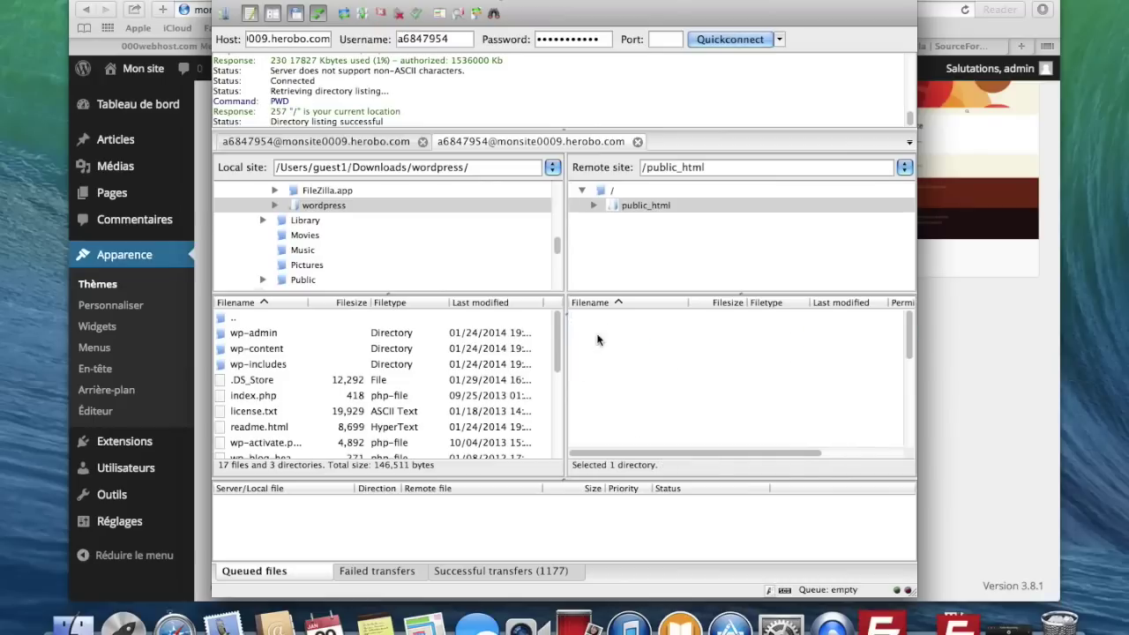
click(612, 350)
double_click(612, 349)
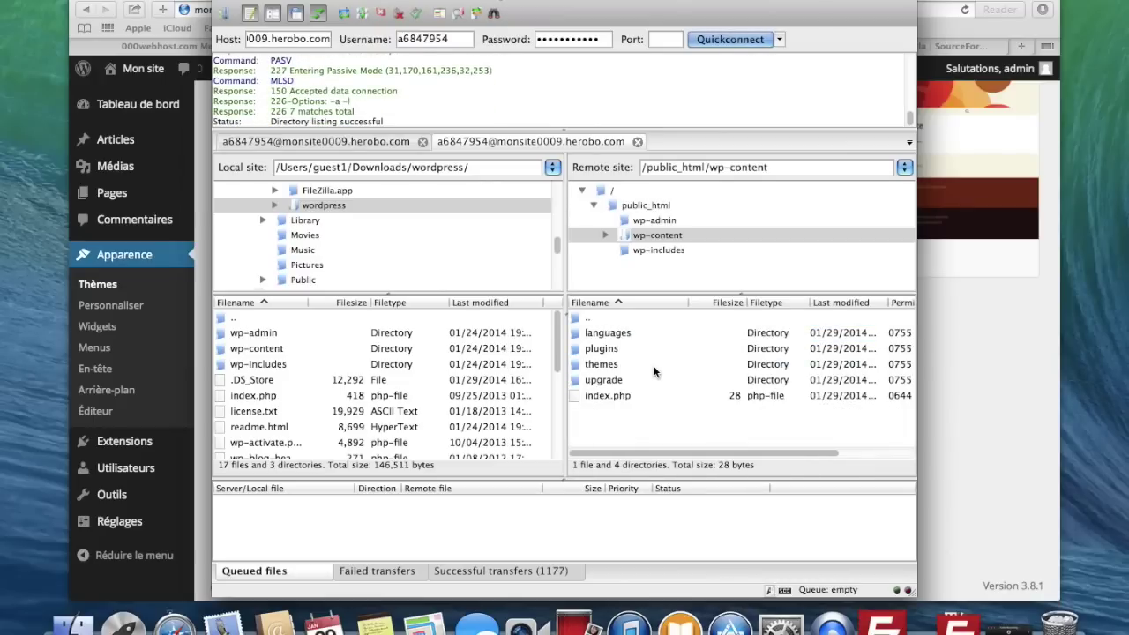
double_click(598, 365)
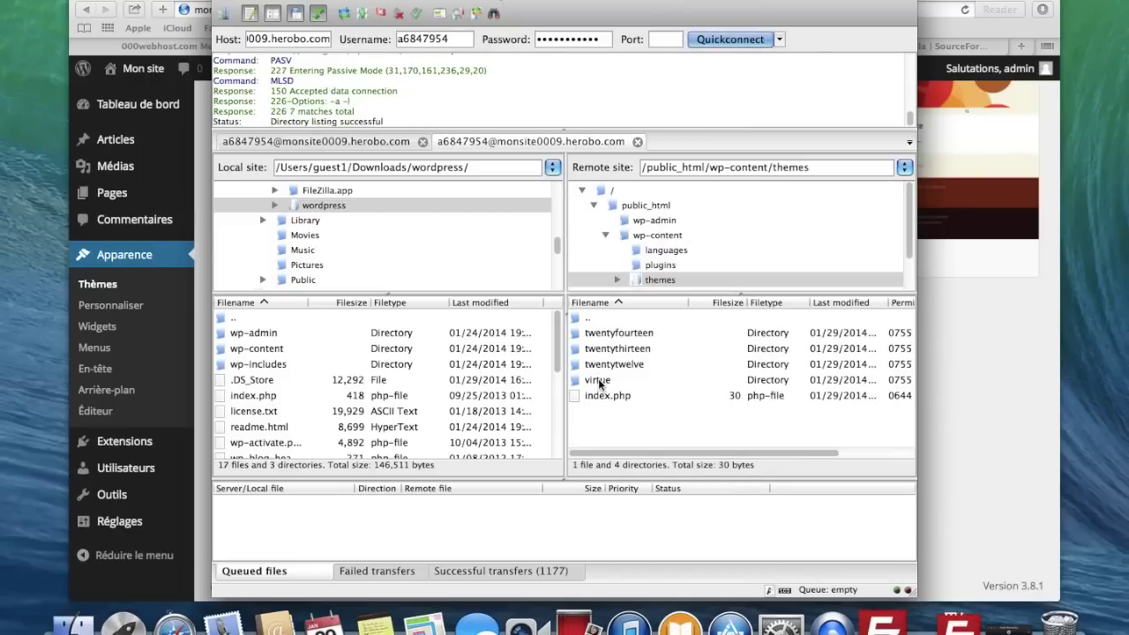
Step: Delete the remote virtue folder, confirming with Yes, and return to Safari
click(598, 380)
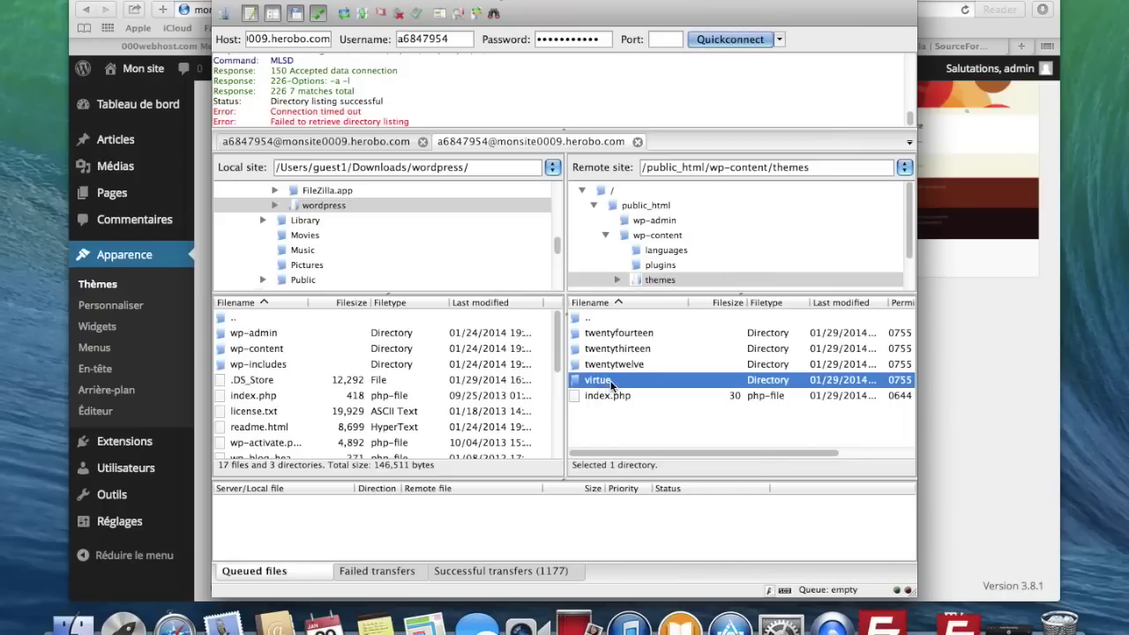
right_click(612, 385)
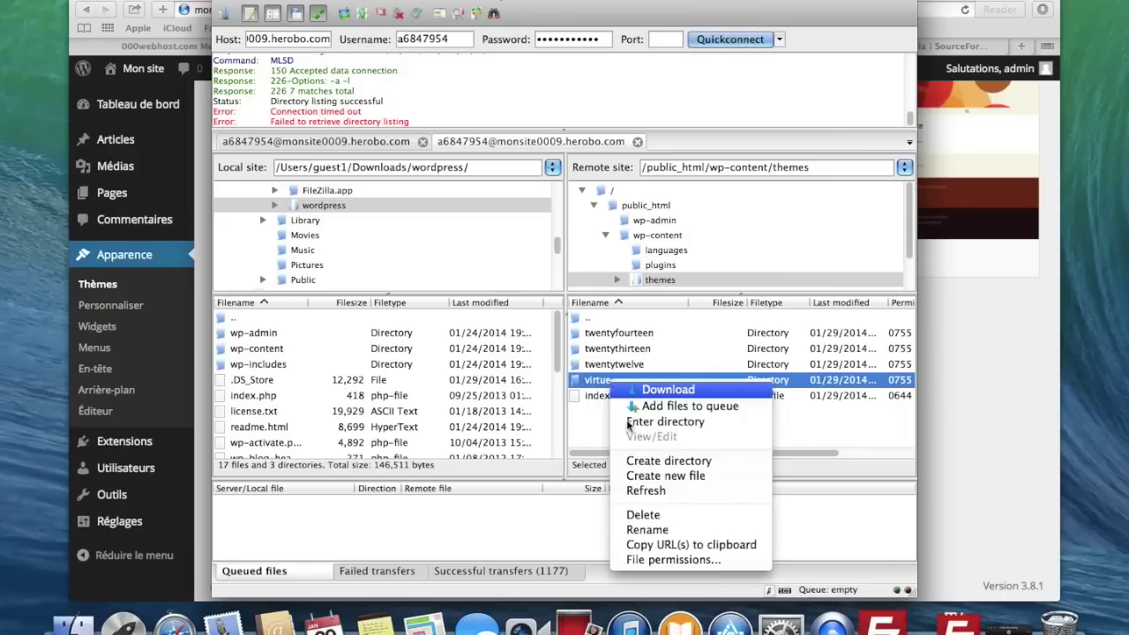
click(642, 514)
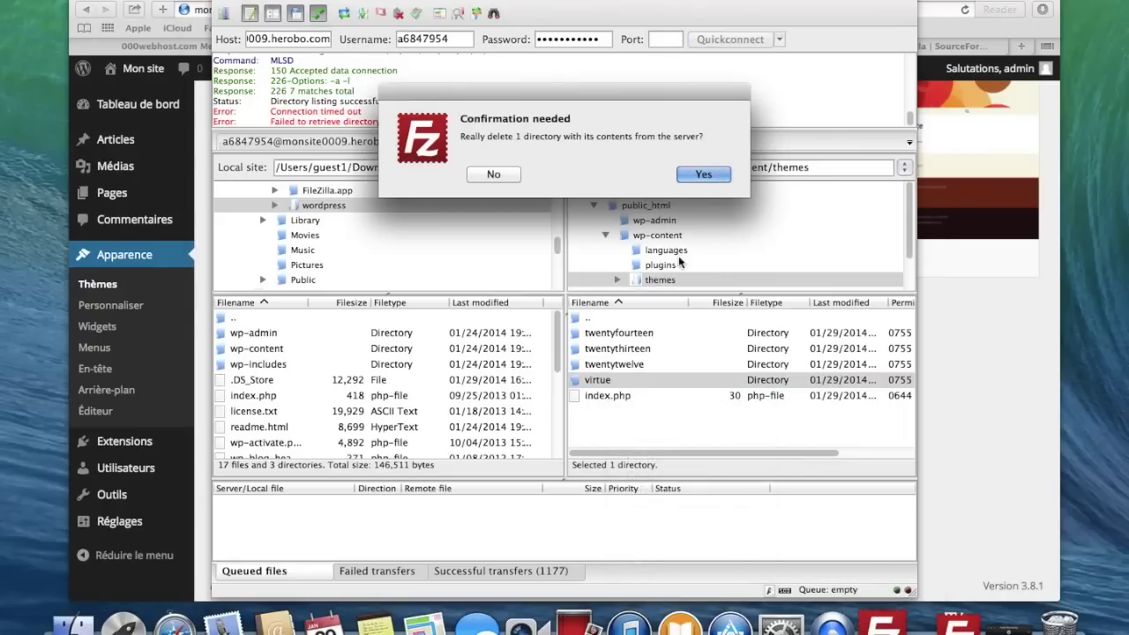
click(703, 175)
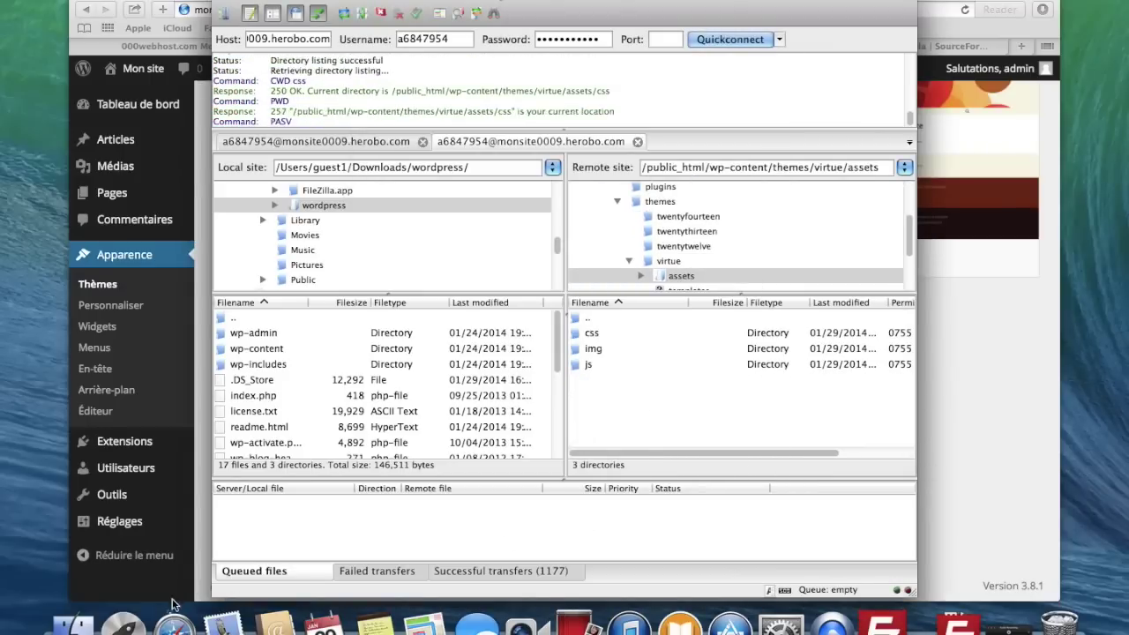
key(super+Tab)
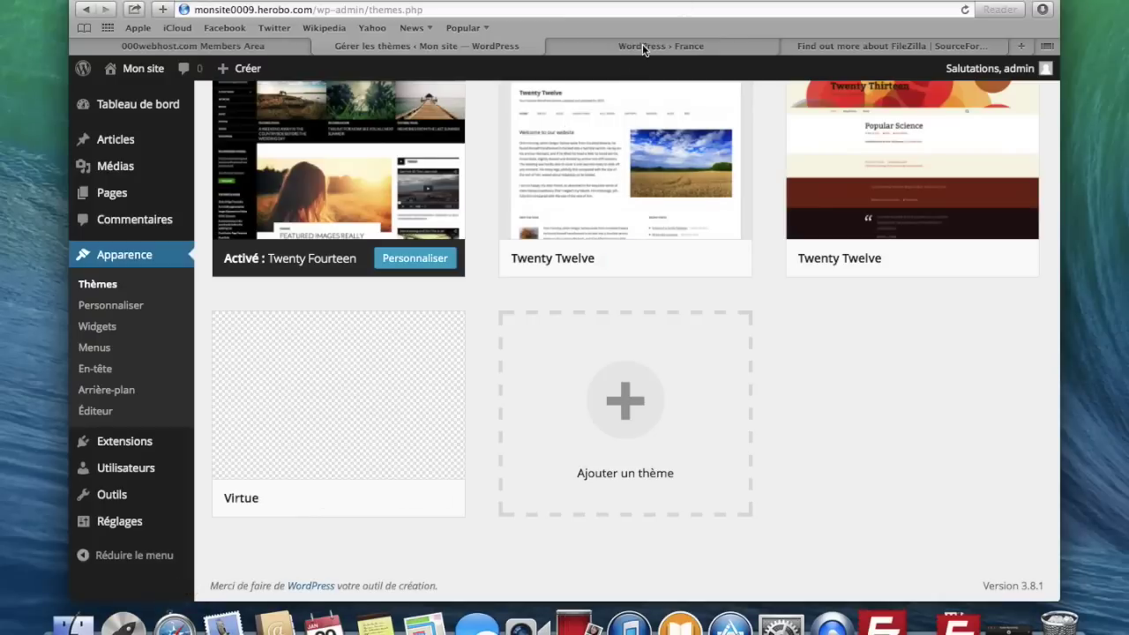
Step: Drop the 'fr.' prefix from the WordPress France address to load English wordpress.org
click(648, 45)
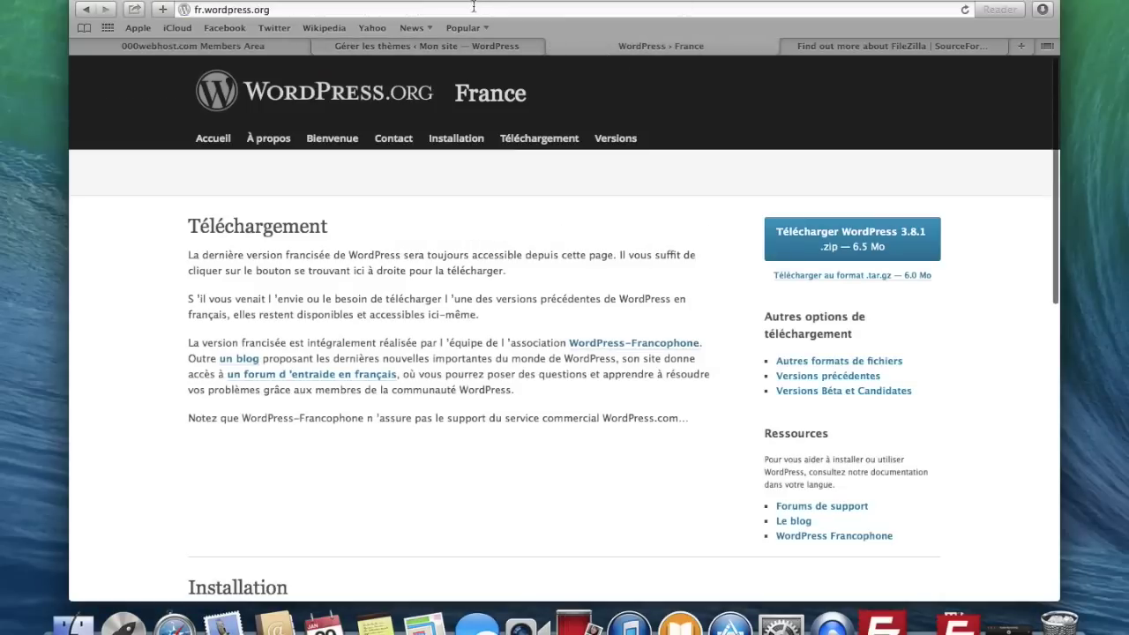
click(208, 7)
key(BackSpace)
key(BackSpace)
key(BackSpace)
key(super+a)
key(Return)
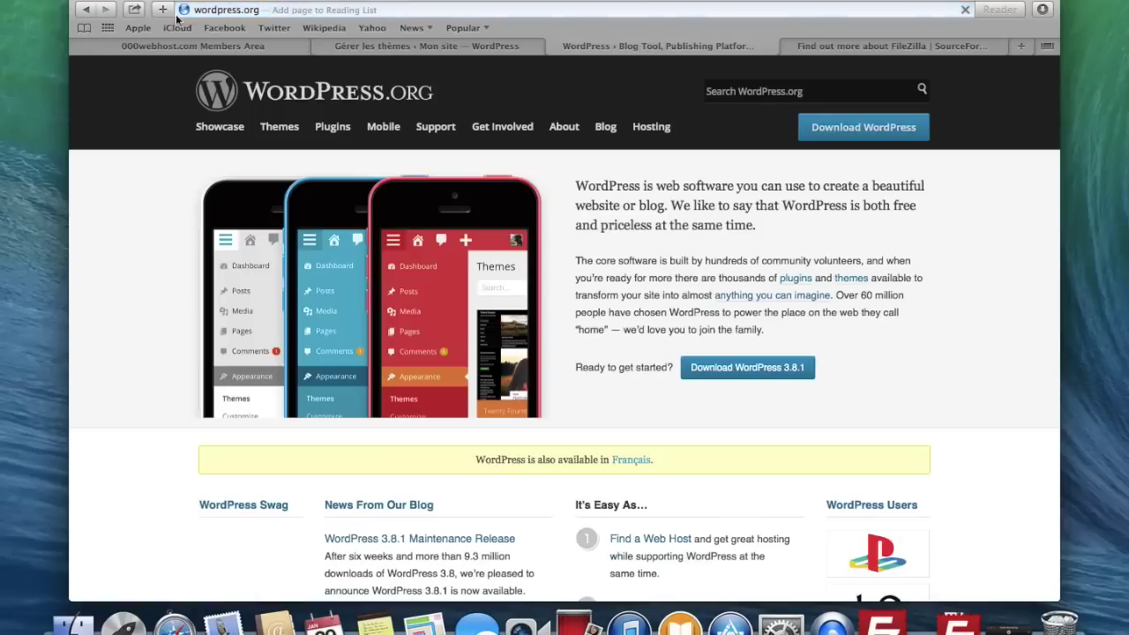
Step: Open the wordpress.org Themes Directory, browse it, and focus its theme search box
click(298, 130)
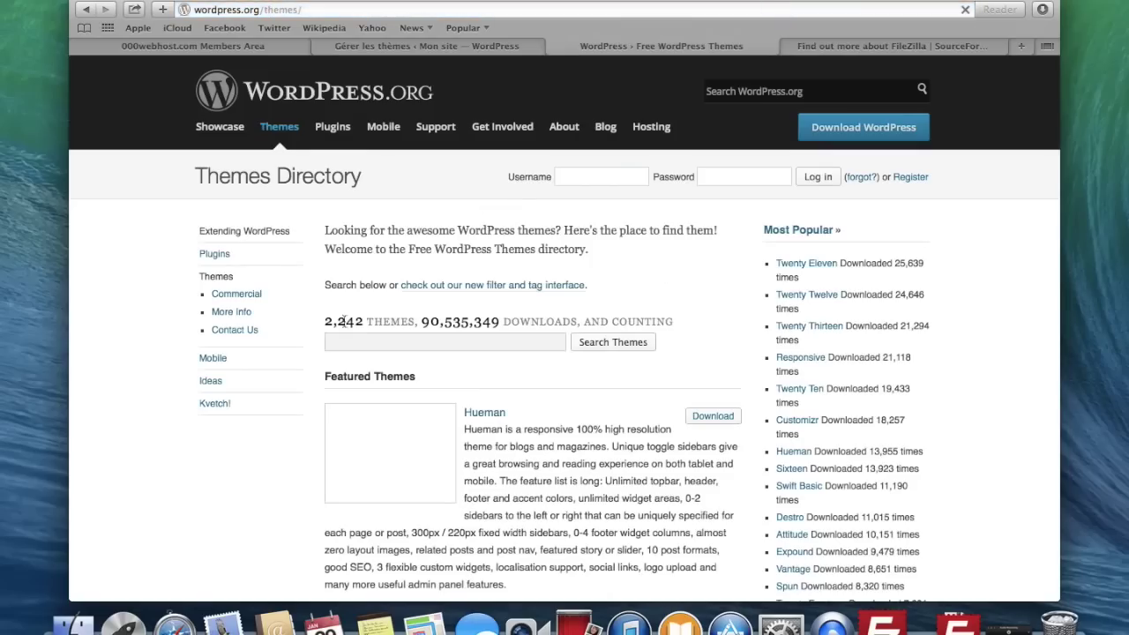
scroll(739, 460, down, 1)
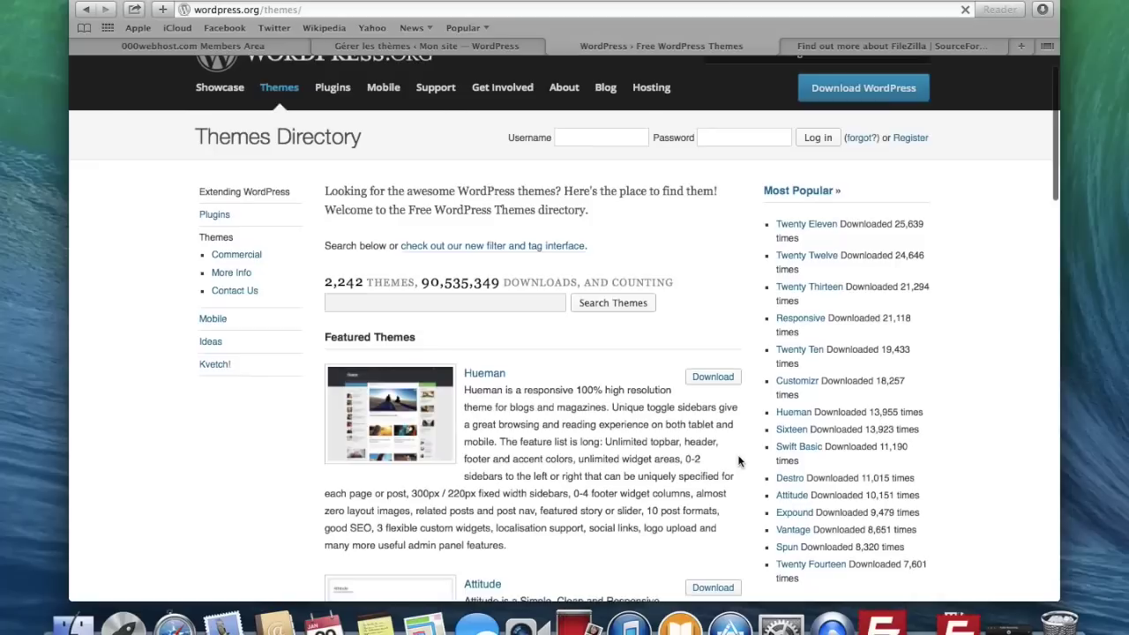
scroll(832, 482, down, 2)
scroll(832, 484, up, 3)
scroll(832, 484, down, 5)
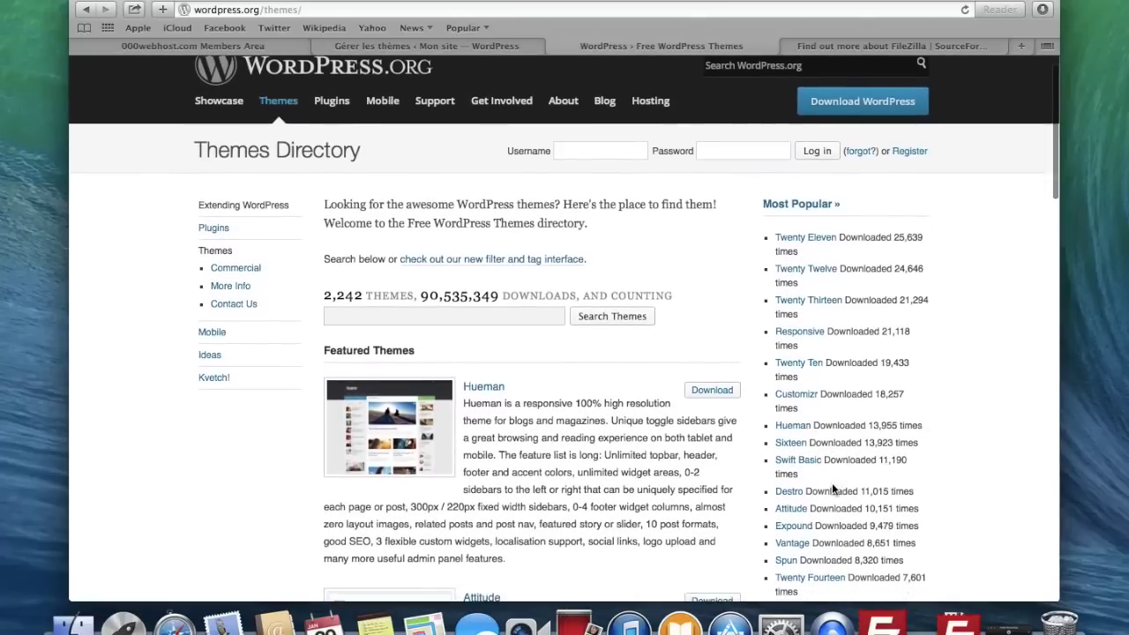
scroll(832, 485, down, 1)
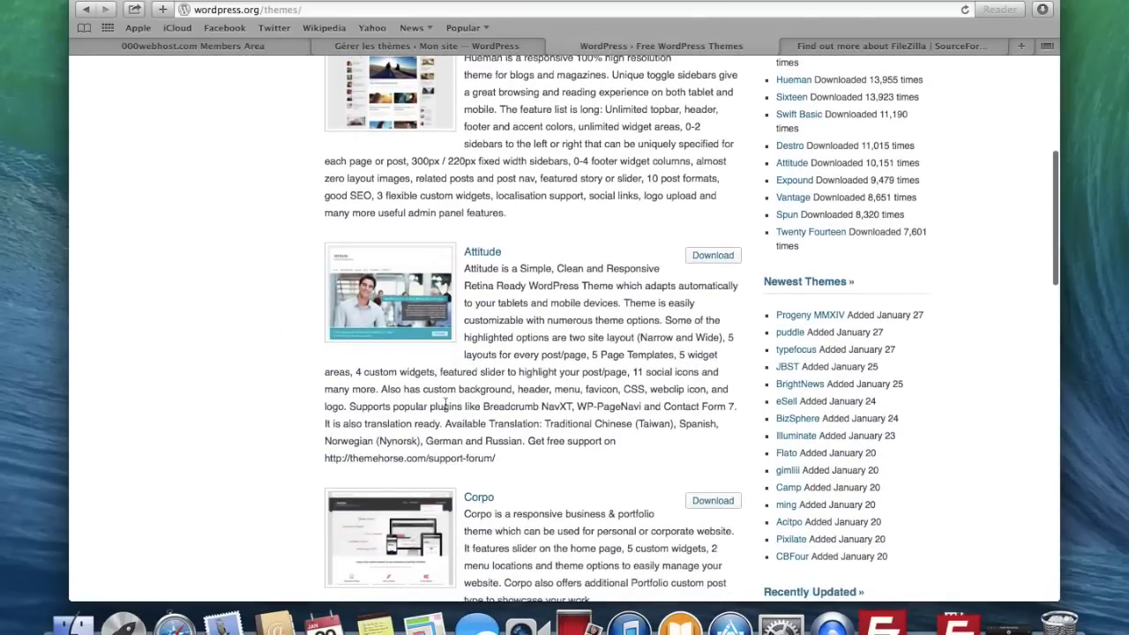
scroll(447, 410, down, 5)
scroll(446, 410, down, 10)
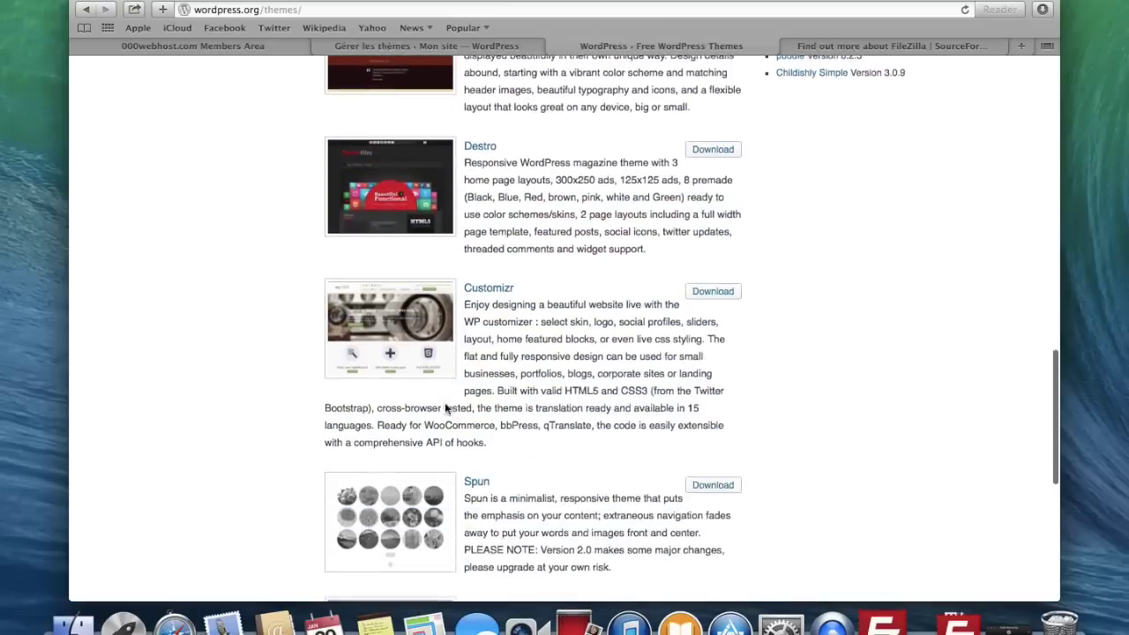
scroll(444, 409, up, 3)
scroll(444, 408, down, 3)
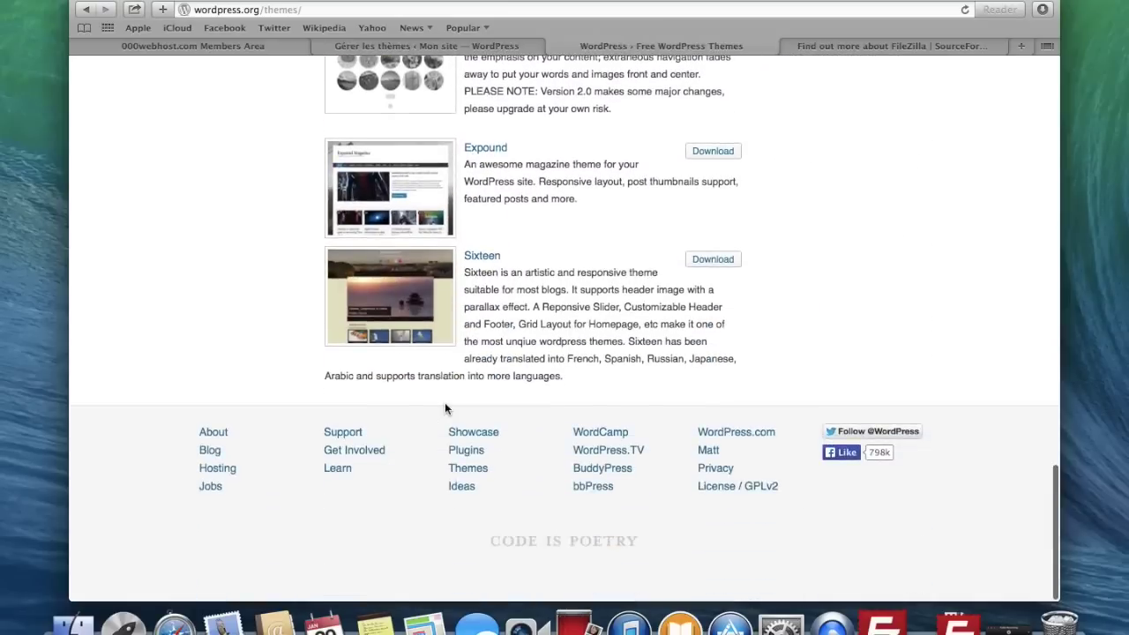
scroll(445, 408, up, 10)
scroll(444, 408, up, 6)
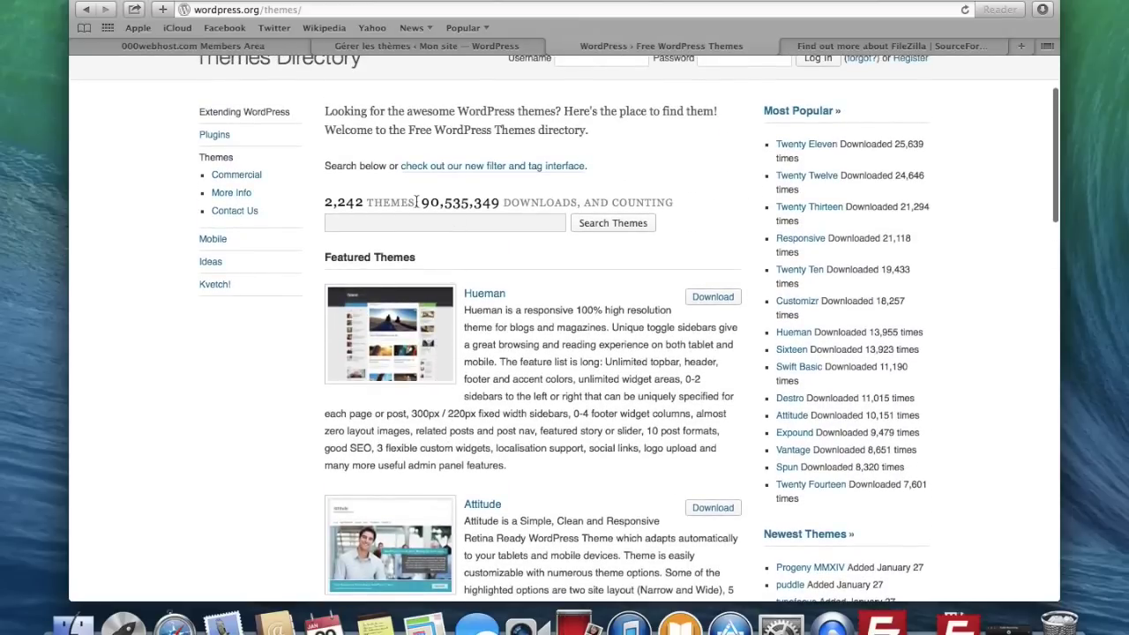
drag(416, 202, 500, 206)
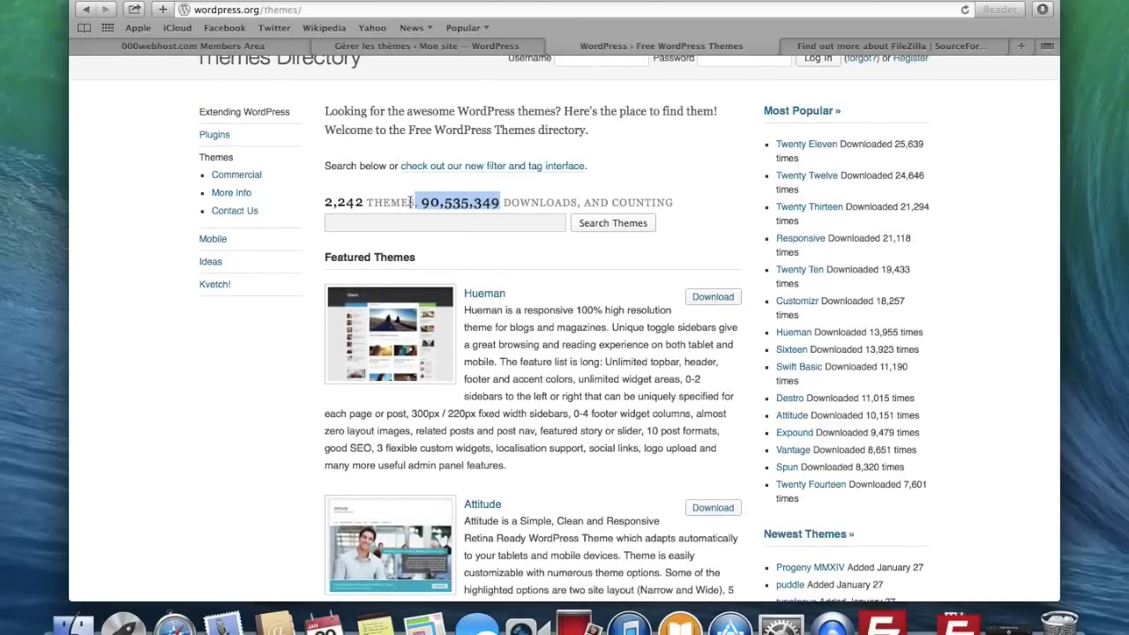
scroll(401, 206, up, 2)
click(402, 294)
Step: Search the wordpress.org theme directory for 'virtue' and download Virtue version 1.9.9.7
text(virtue)
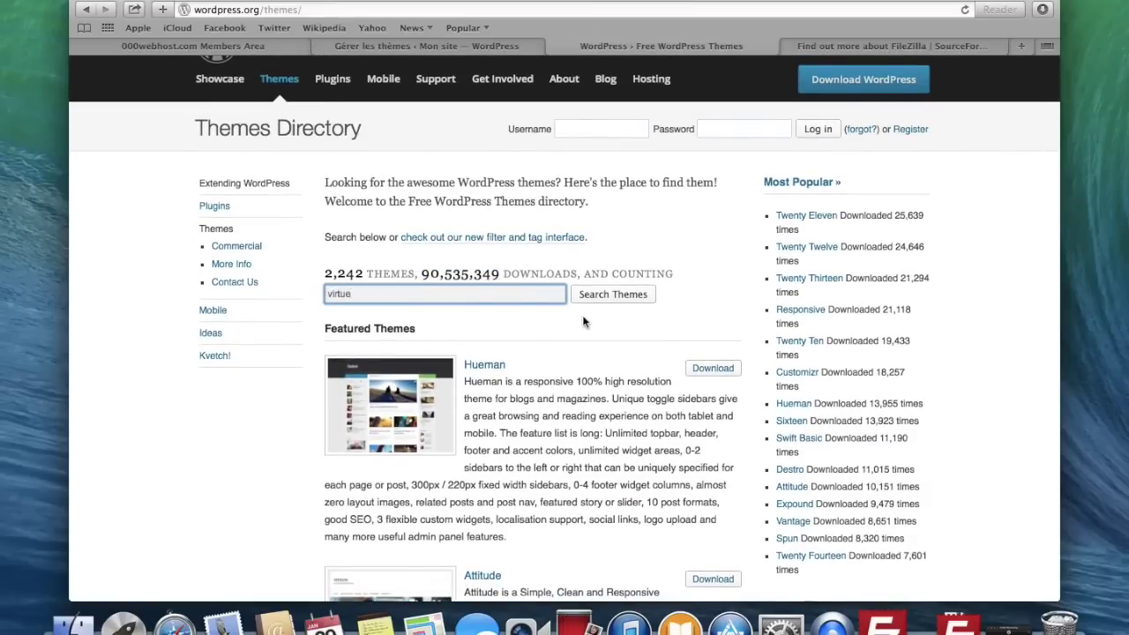
click(597, 294)
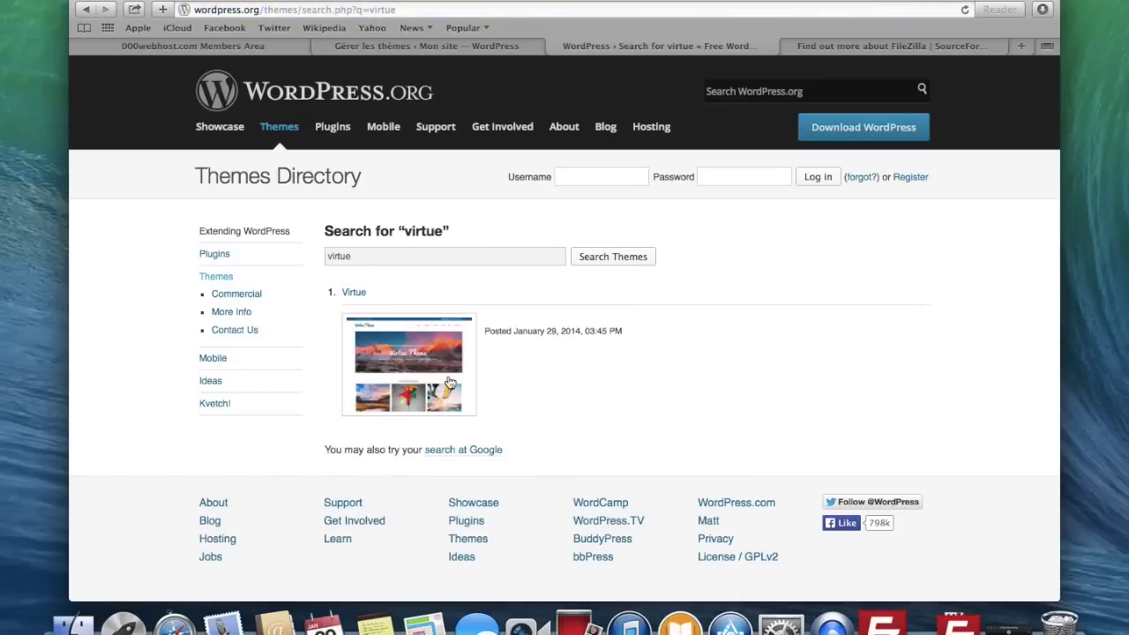
click(425, 383)
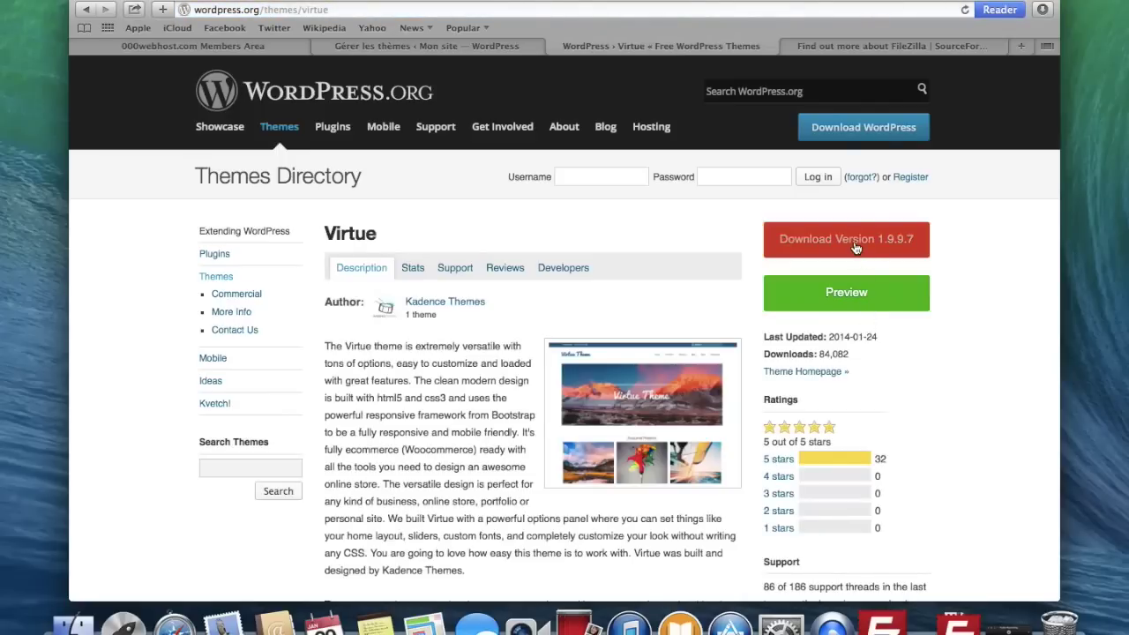
click(854, 248)
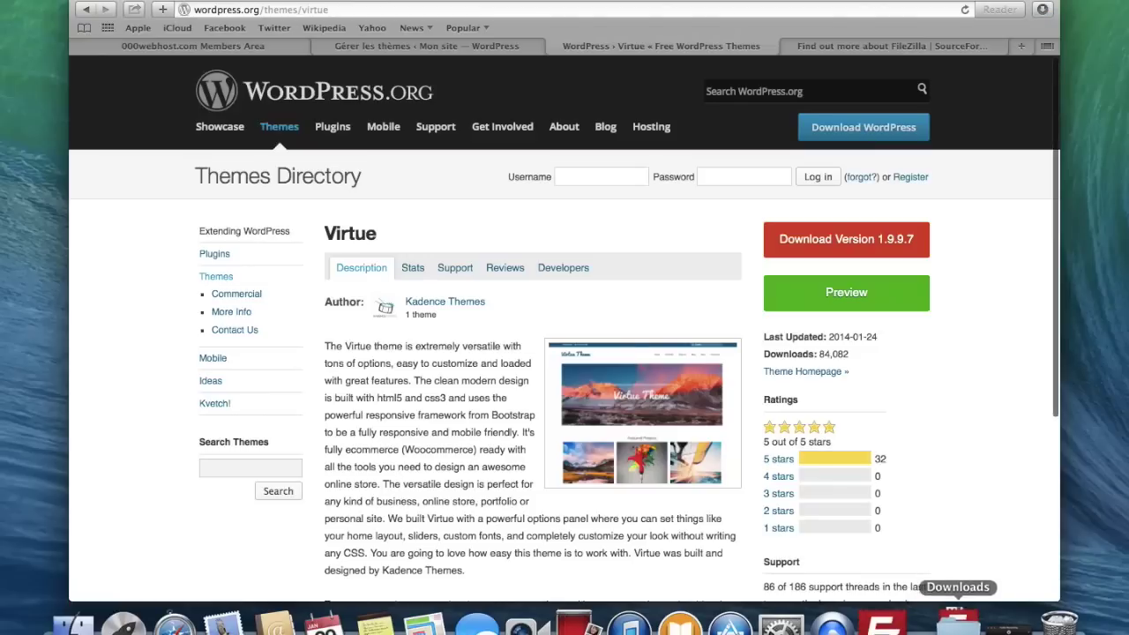
click(959, 623)
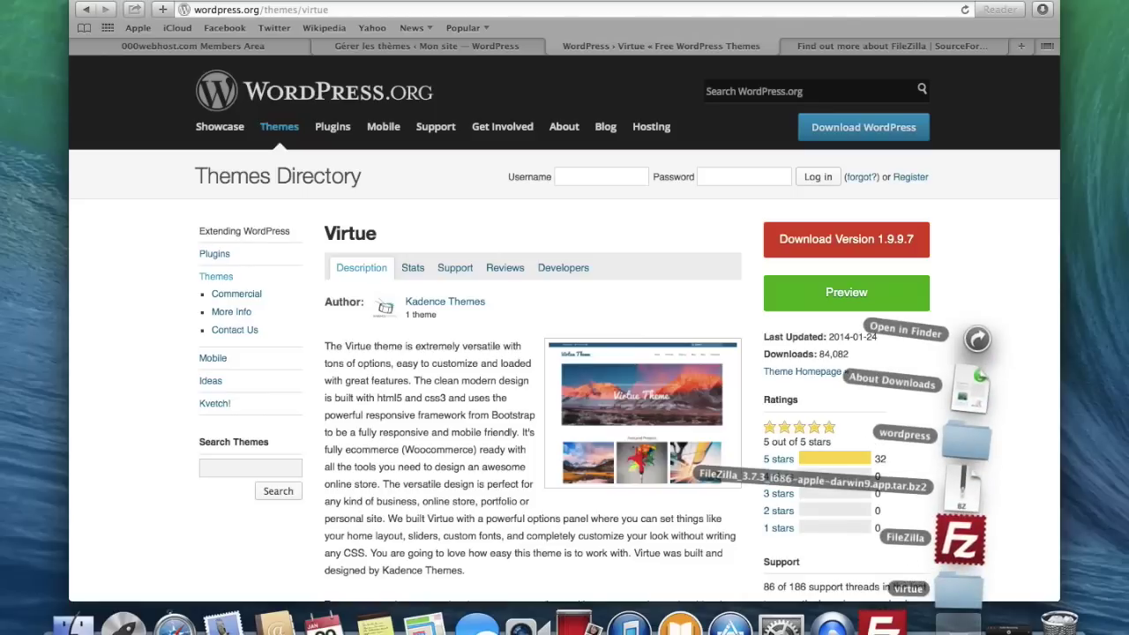
Step: Show the unzipped virtue folder in Finder's Downloads, then return to FileZilla
click(952, 601)
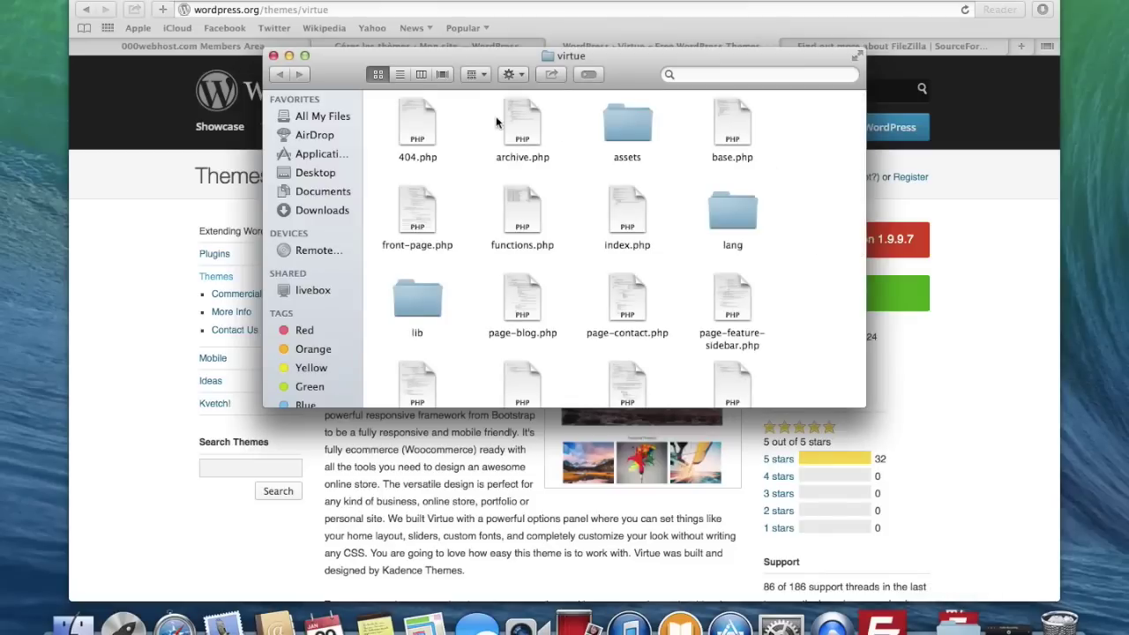
click(324, 213)
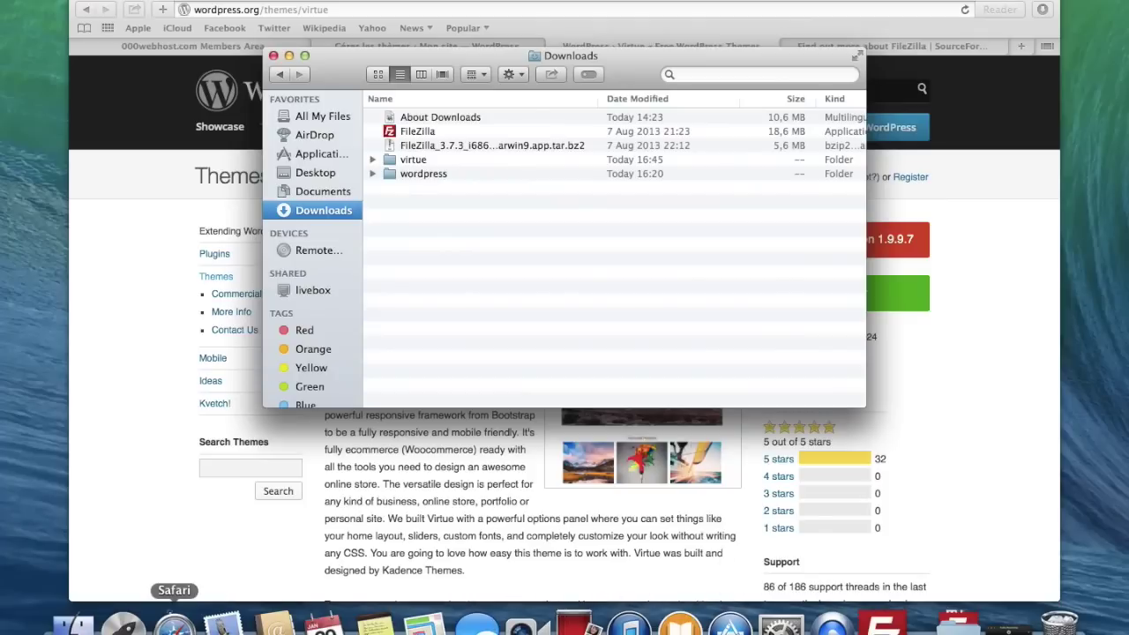
click(880, 622)
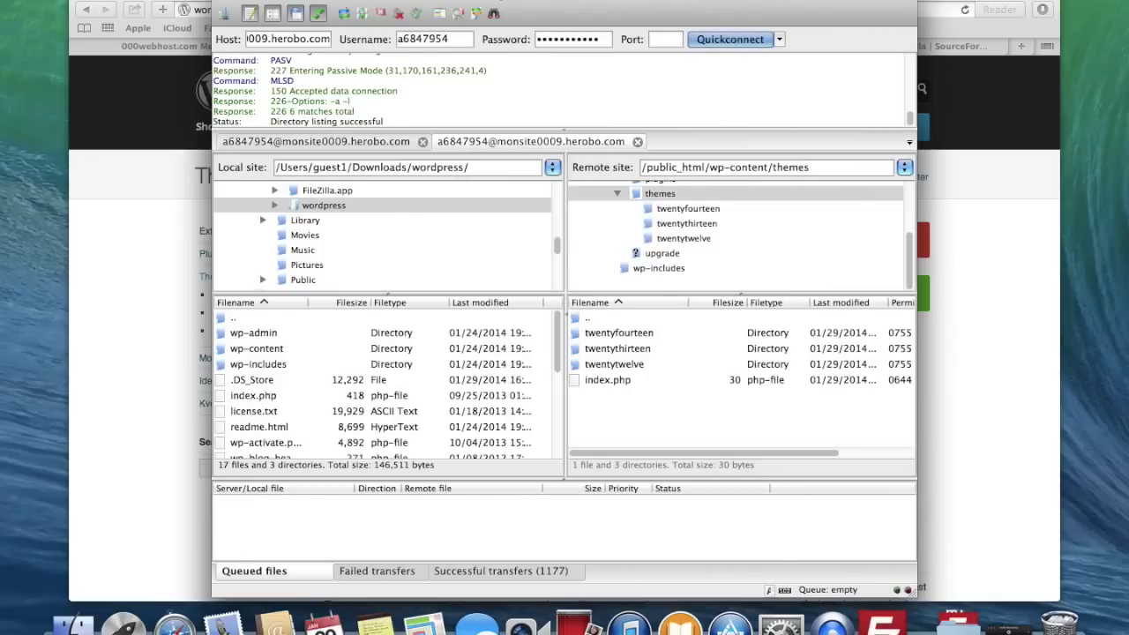
Step: Place Finder beside FileZilla and drag the virtue folder into the server's wp-content/themes list
drag(816, 15, 1028, 25)
drag(343, 71, 104, 9)
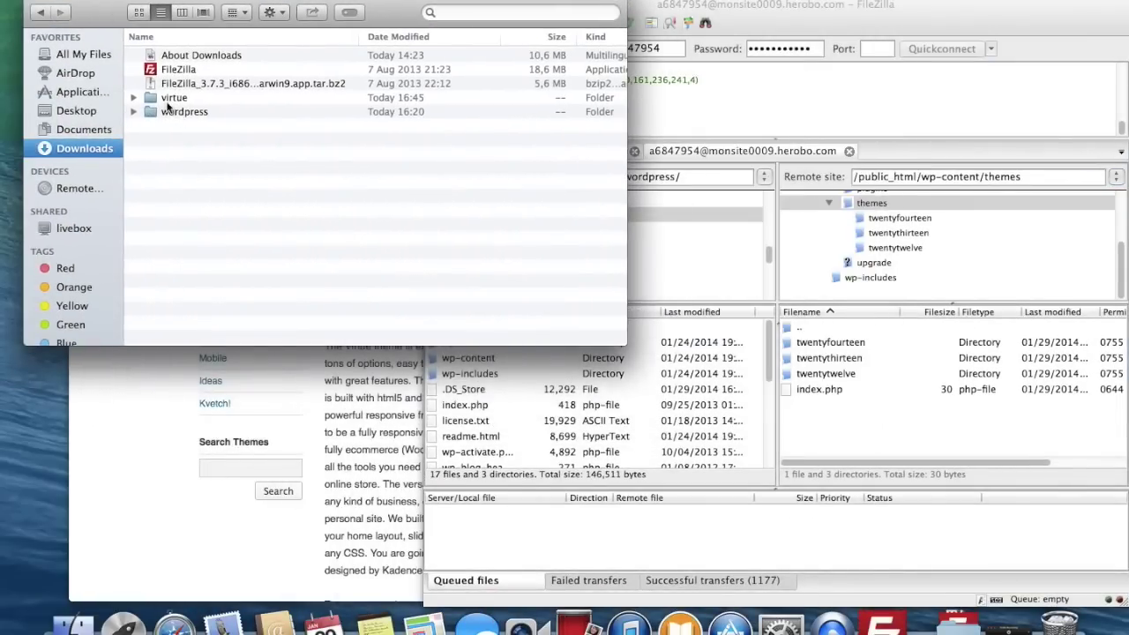
click(167, 99)
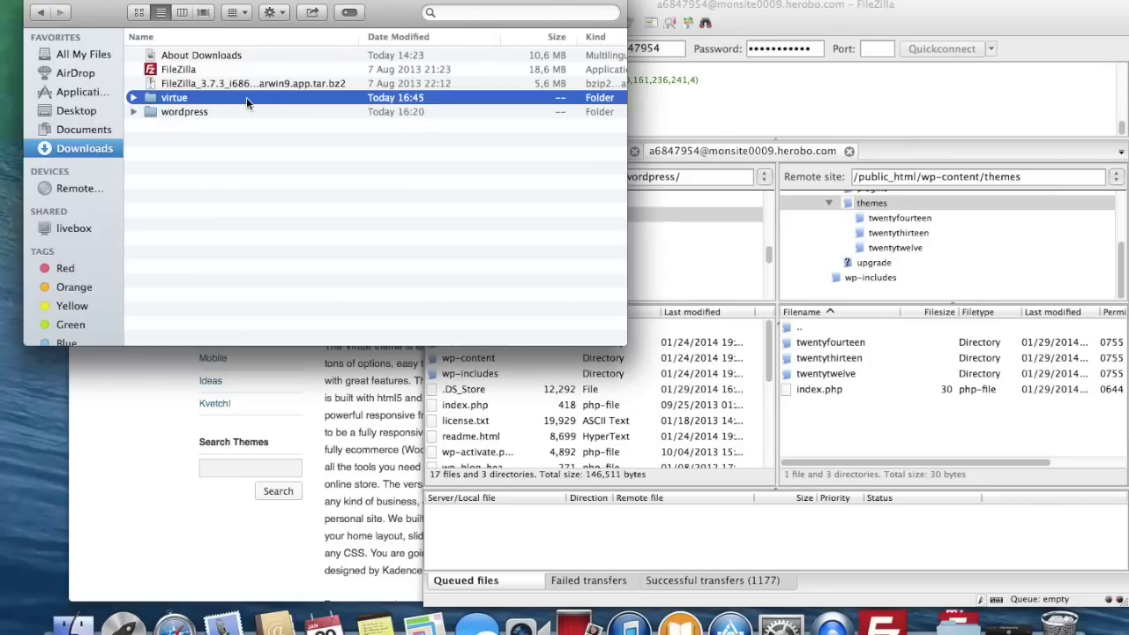
drag(228, 97, 905, 412)
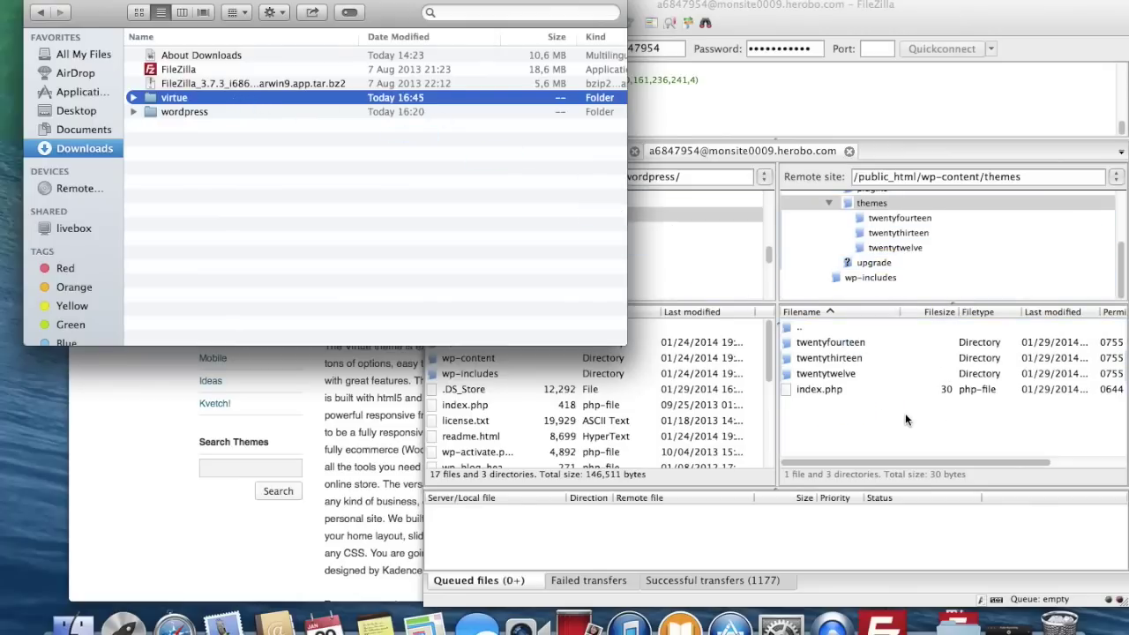
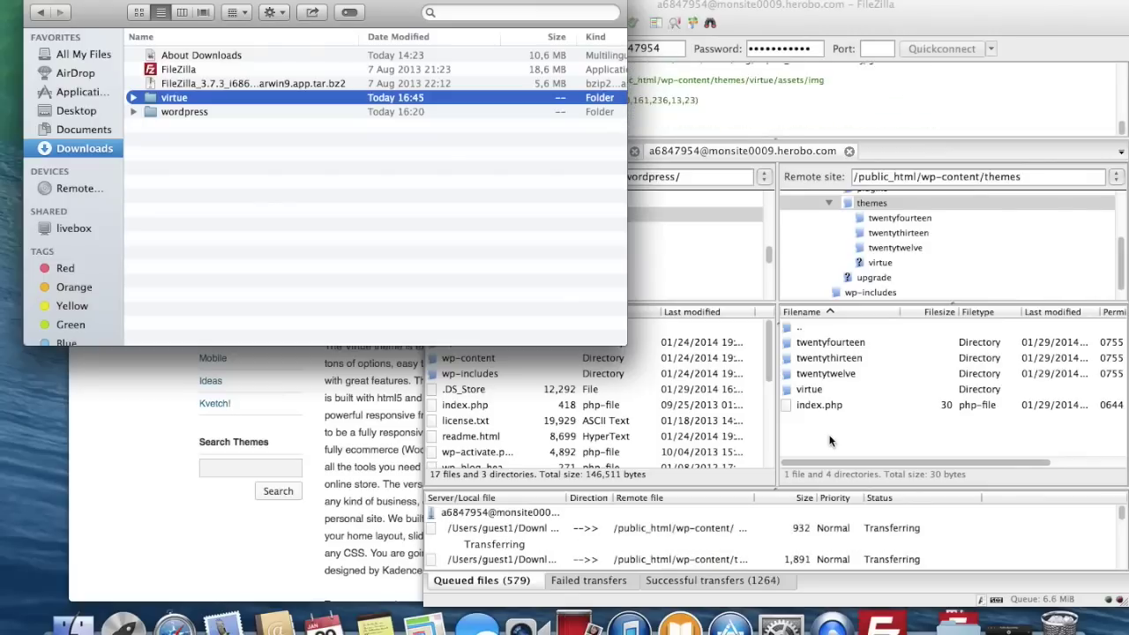
Step: Bring Safari forward and show the WordPress installed themes page ('Gérer les thèmes')
click(247, 531)
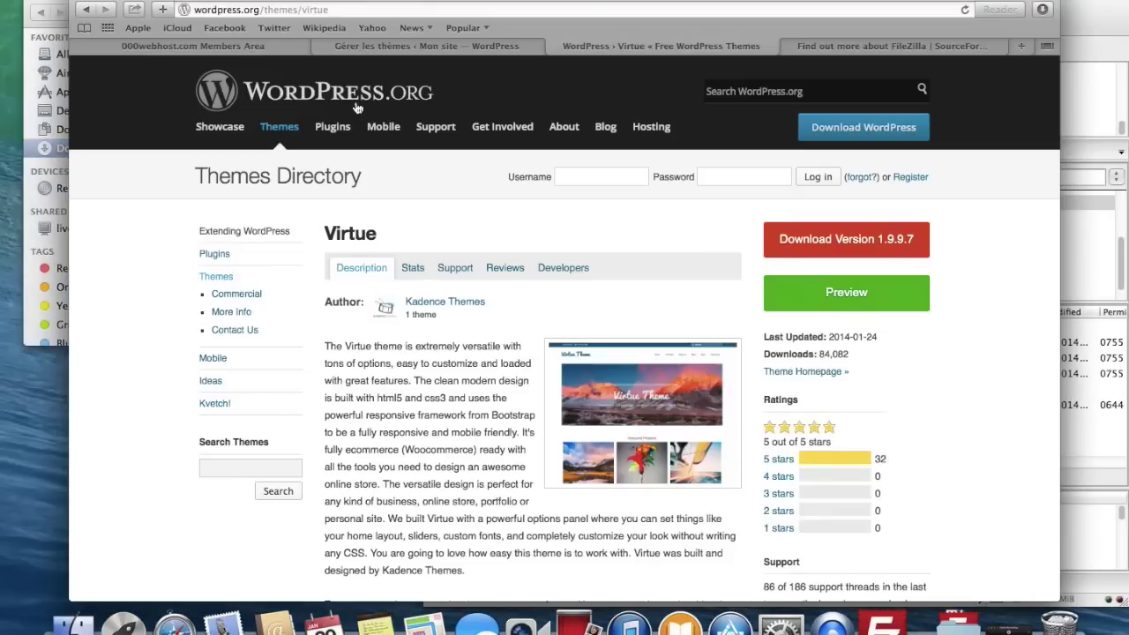
click(371, 46)
scroll(484, 334, up, 2)
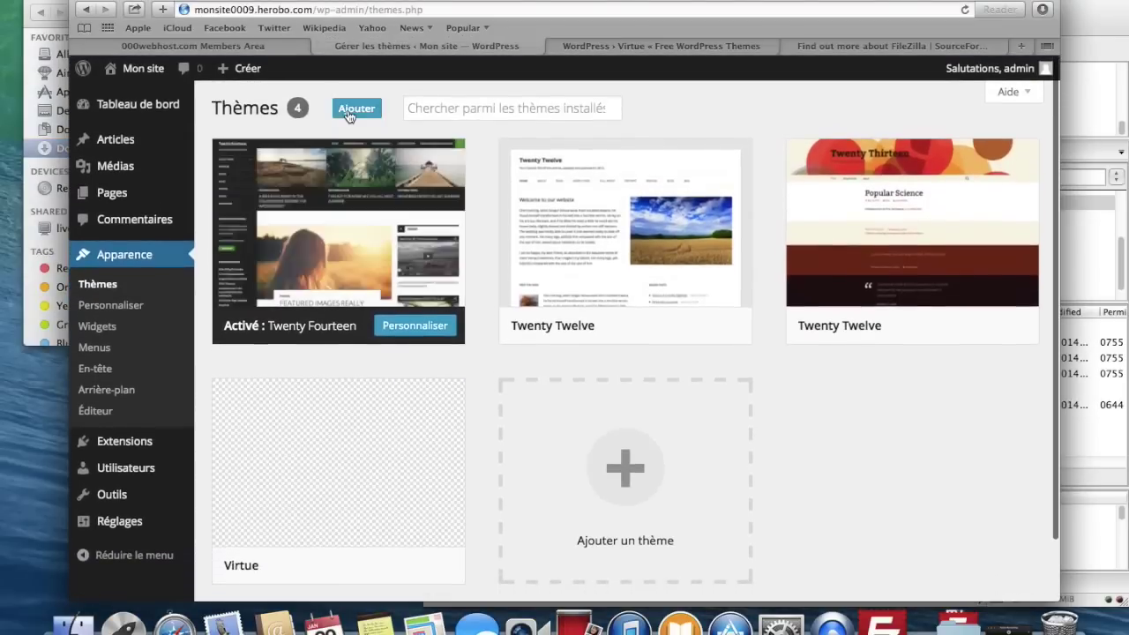
Step: Open the WordPress theme installer and list the 'Les + récents' themes
click(349, 117)
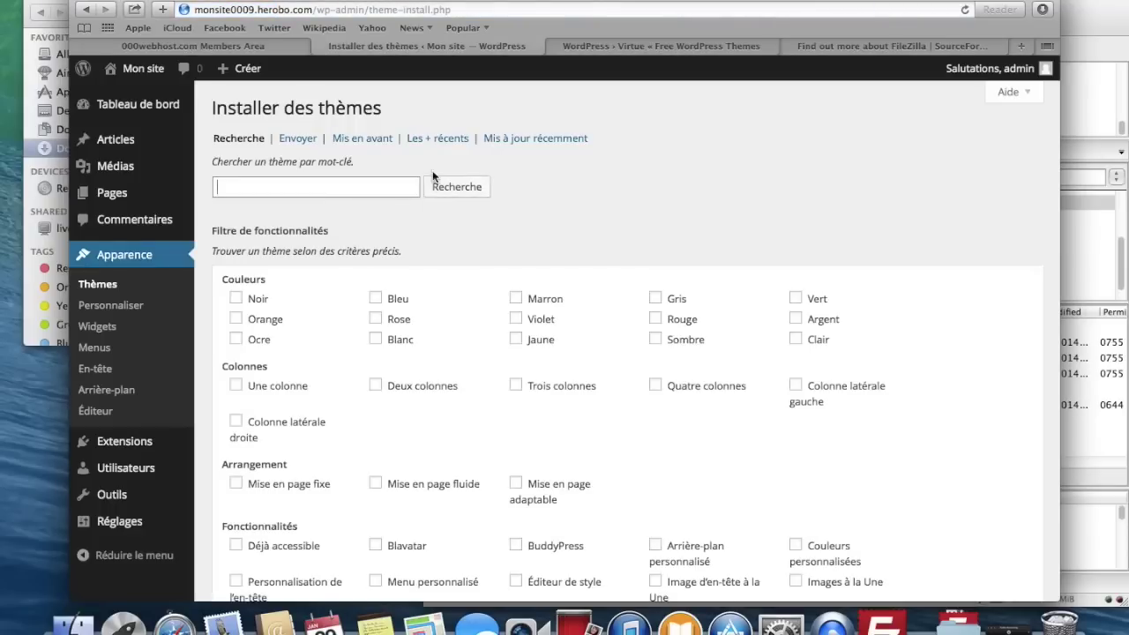
click(436, 141)
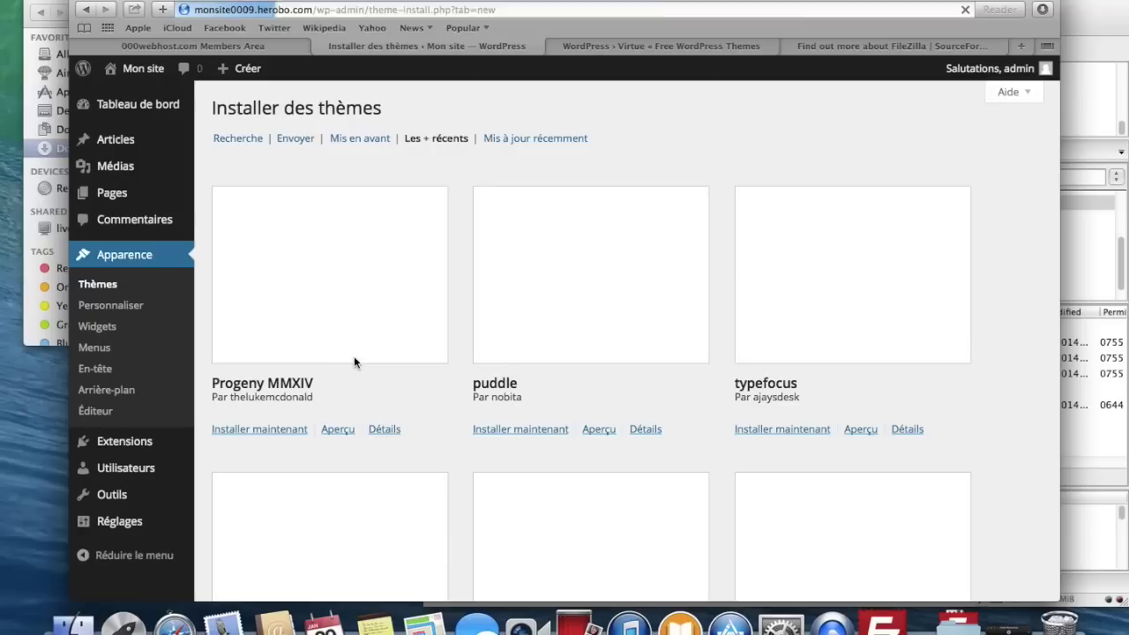
scroll(632, 467, down, 5)
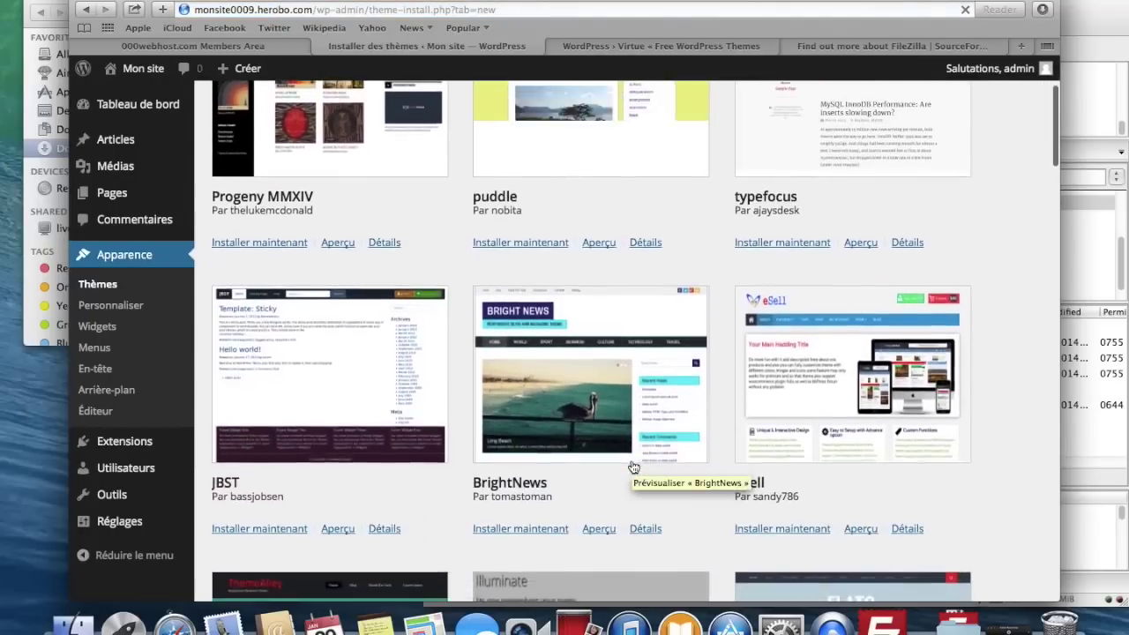
scroll(671, 415, up, 5)
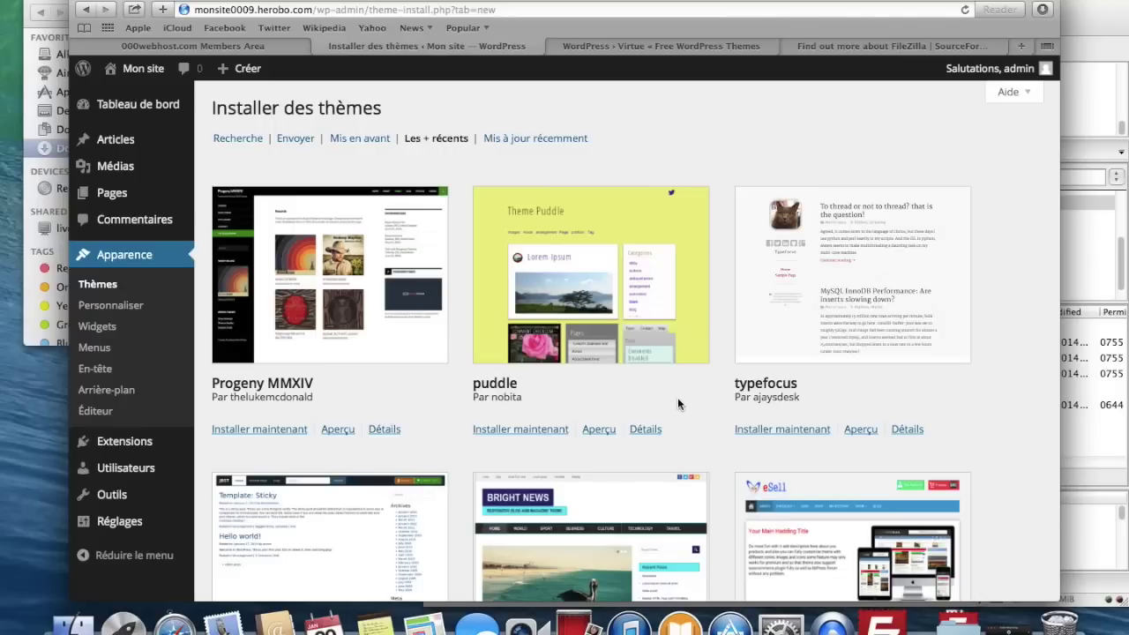
Step: Confirm the virtue folder finished uploading in FileZilla, then return to the installed themes list
click(877, 622)
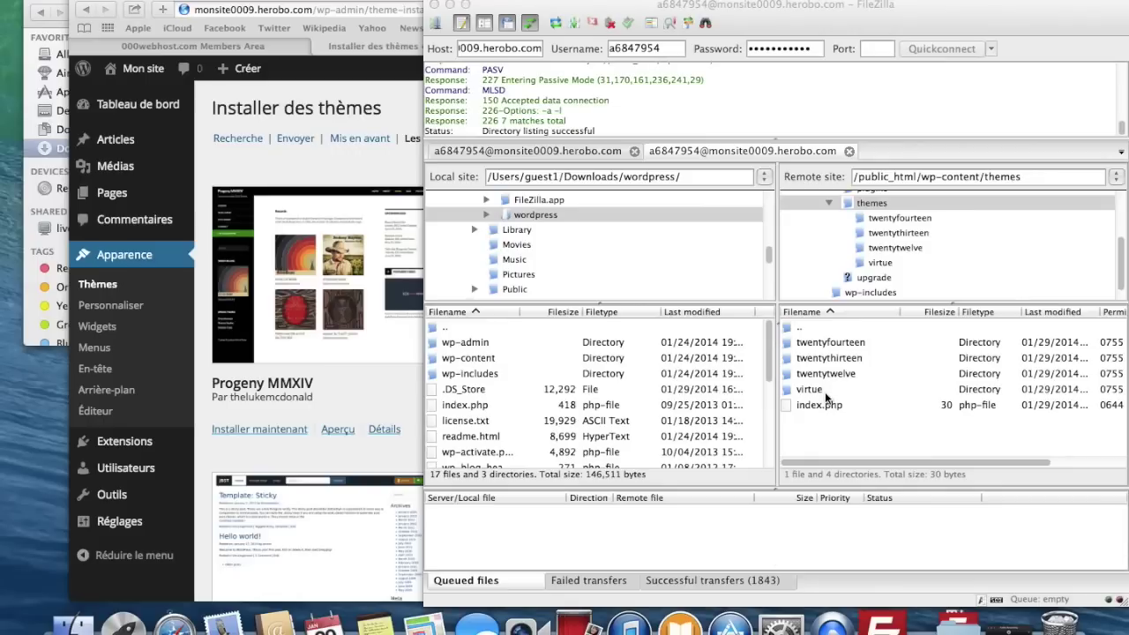
click(816, 392)
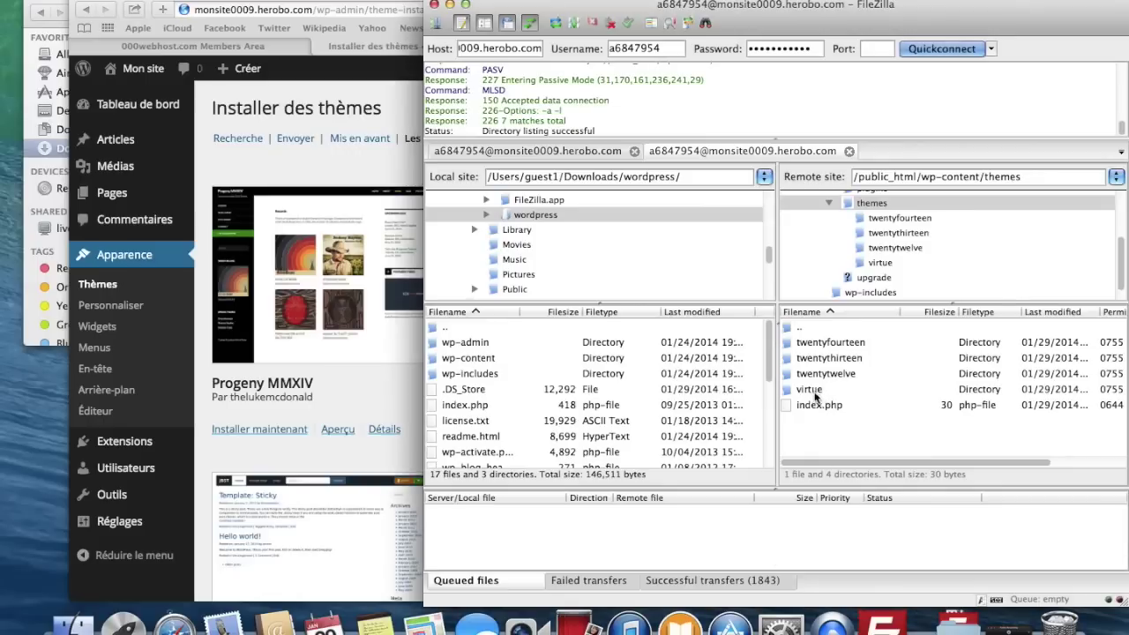
click(813, 390)
click(373, 391)
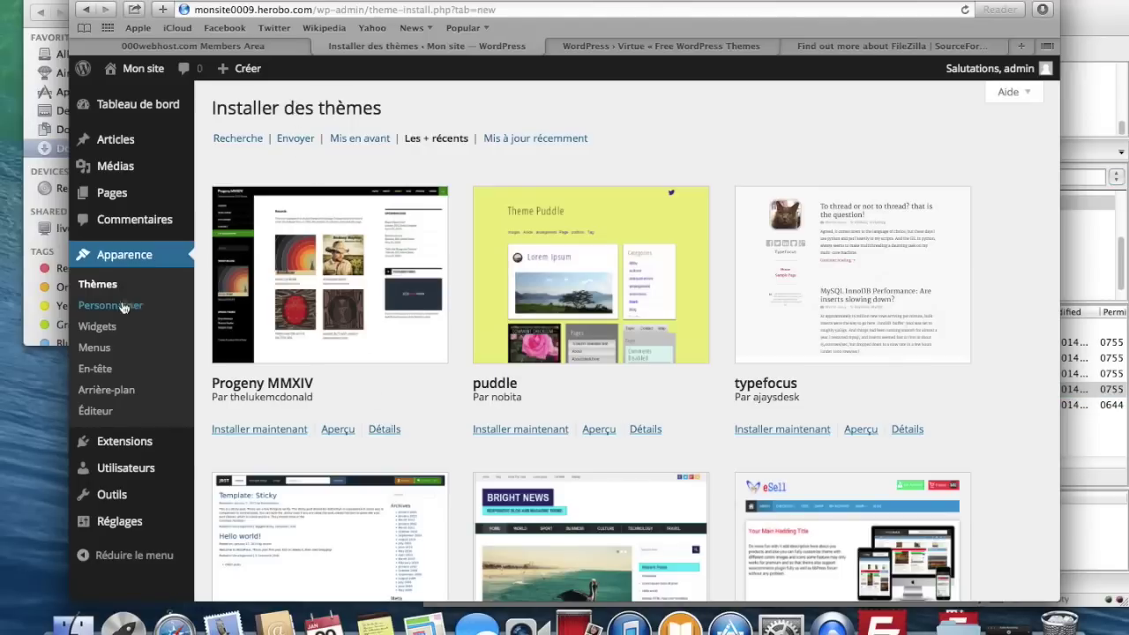
click(98, 289)
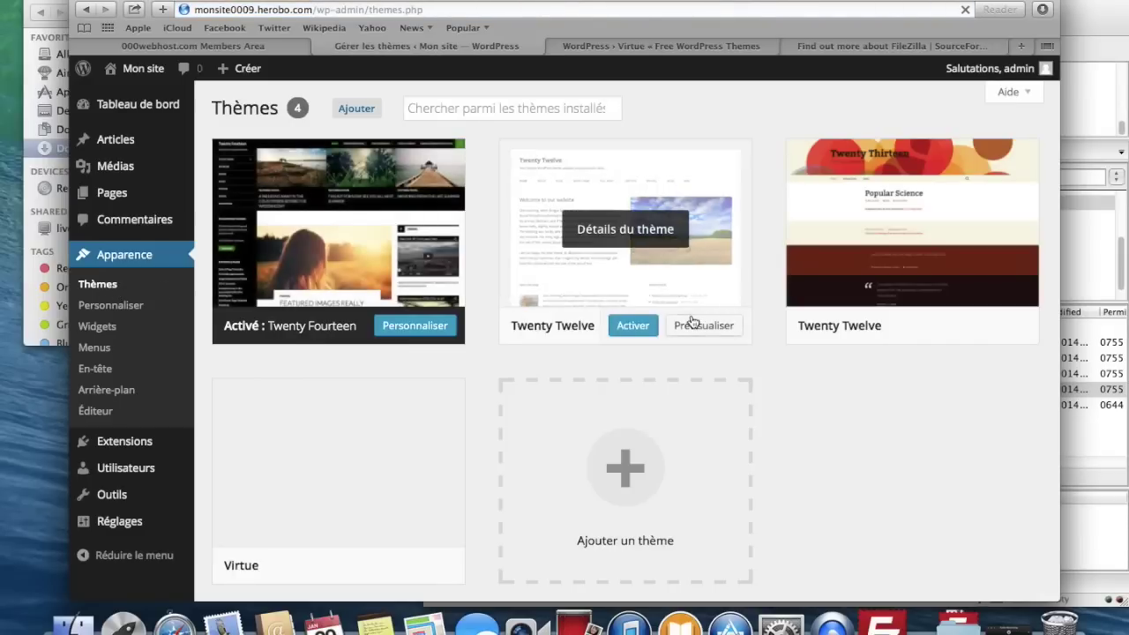
Step: Activate the Virtue theme from the Themes list and head to the public site
scroll(688, 322, down, 2)
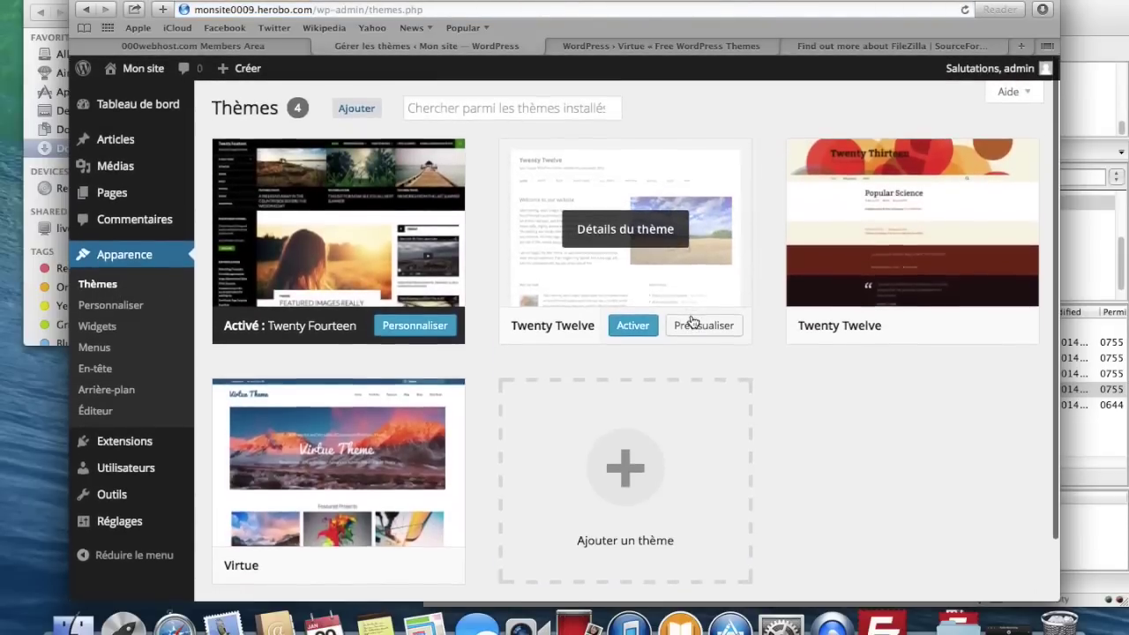
scroll(694, 320, down, 2)
mouse_move(378, 476)
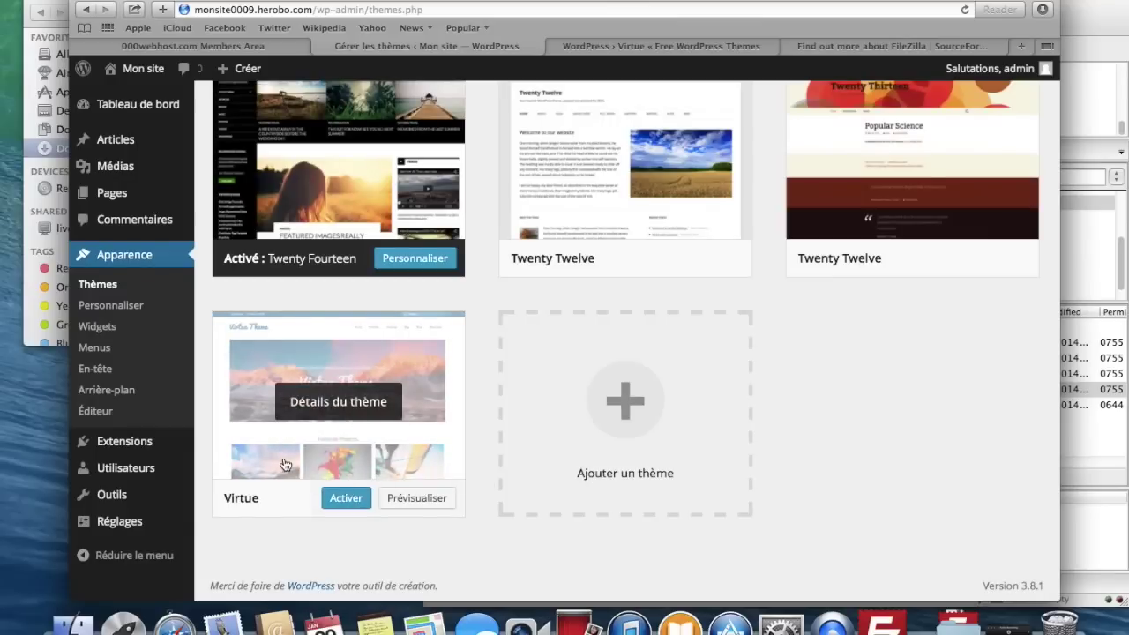
click(355, 506)
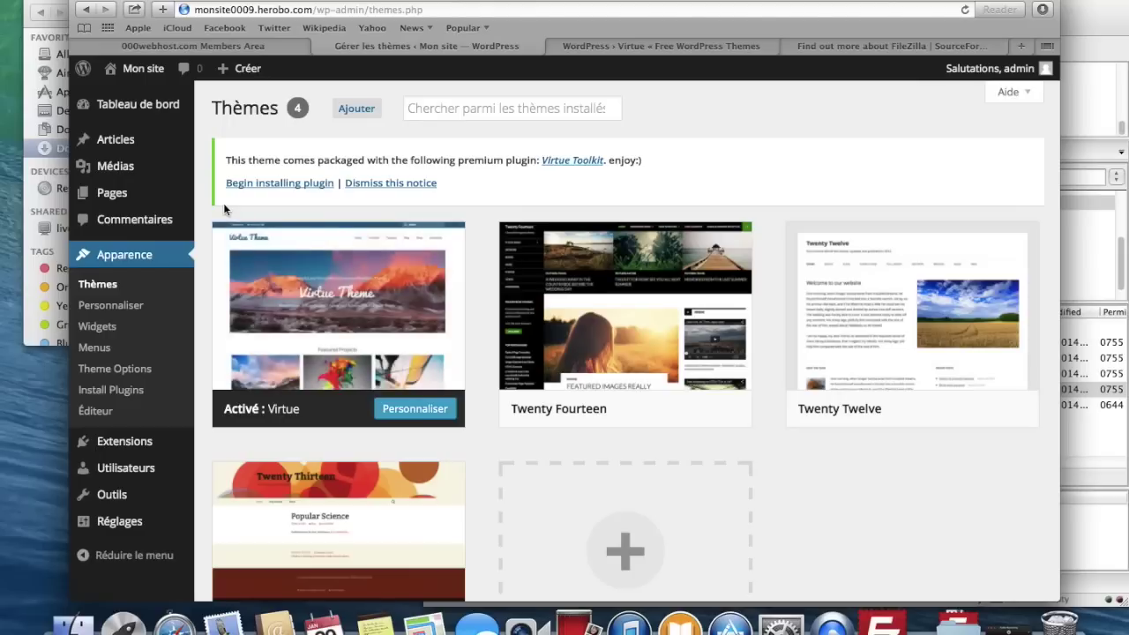
mouse_move(155, 75)
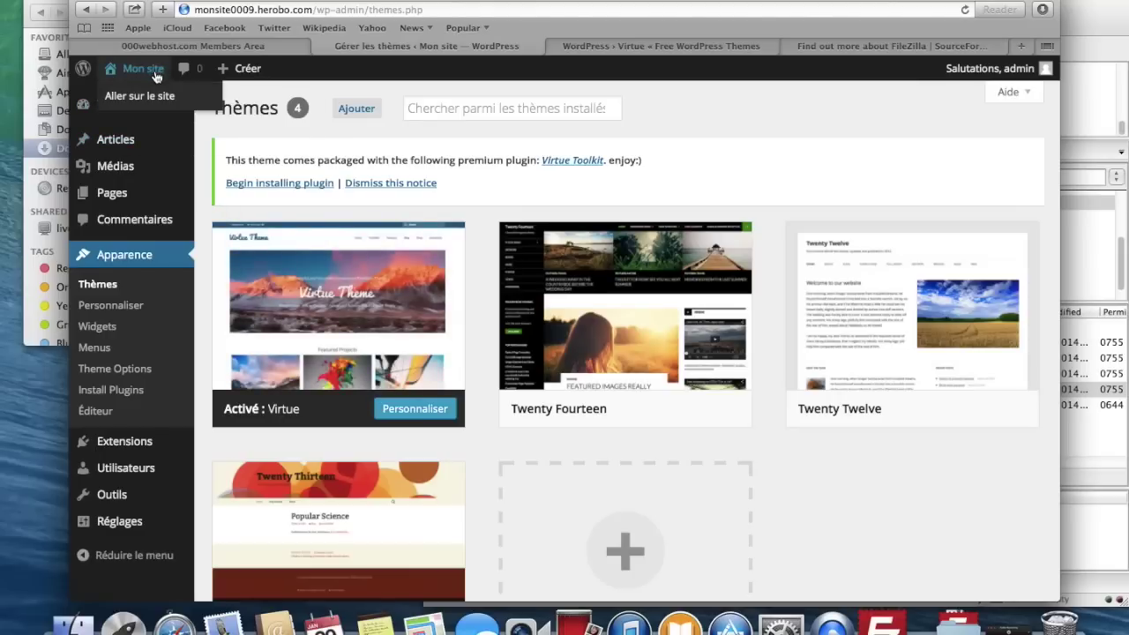
click(139, 97)
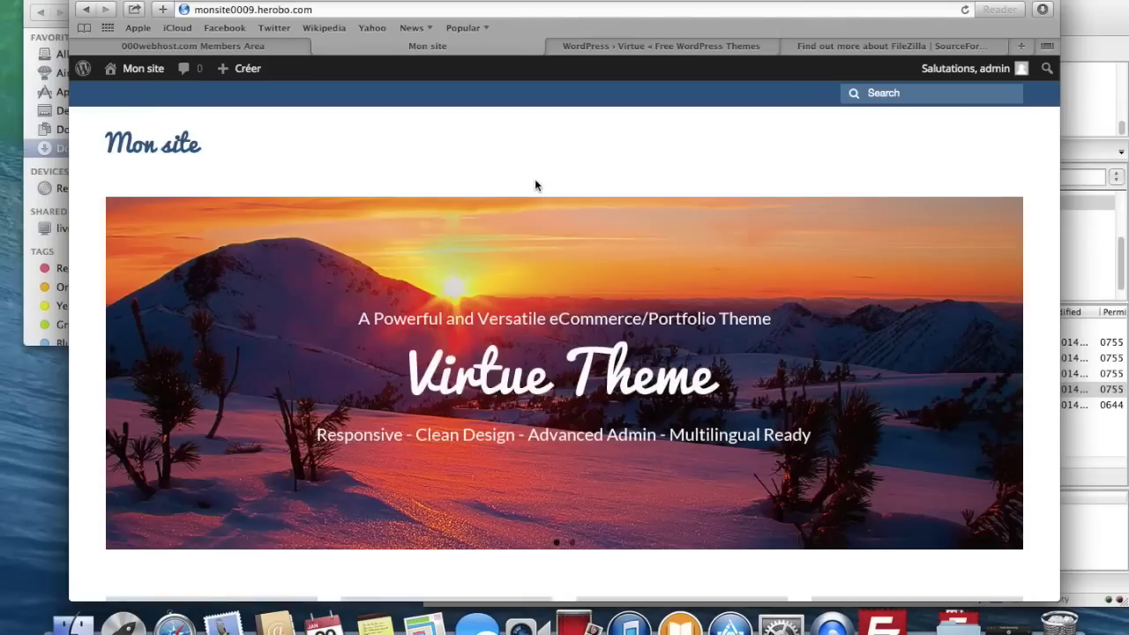
Step: Widen Safari, scroll through the Virtue home page and its slider, then return to the dashboard
scroll(534, 178, down, 2)
scroll(534, 184, up, 1)
scroll(537, 187, up, 1)
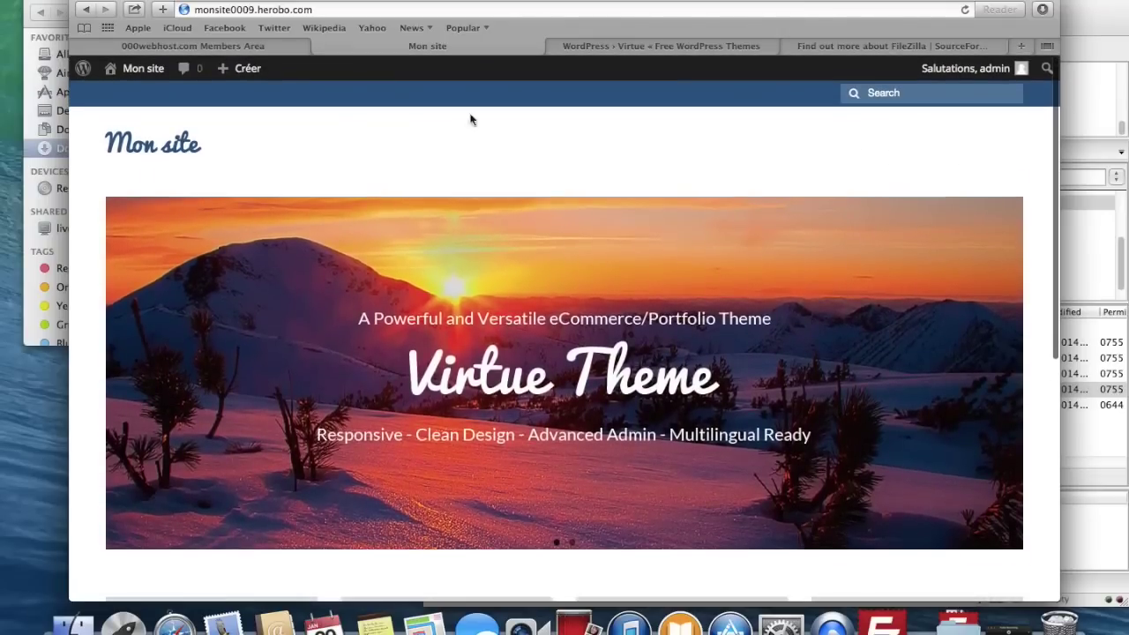
drag(69, 317, 1, 318)
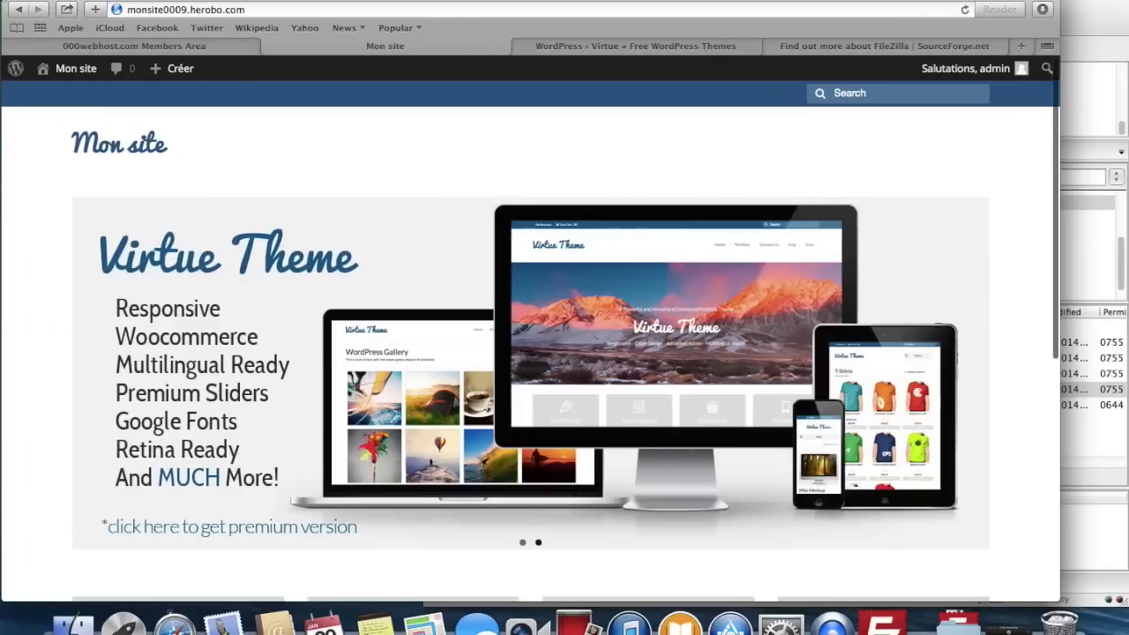
drag(1057, 51, 1128, 51)
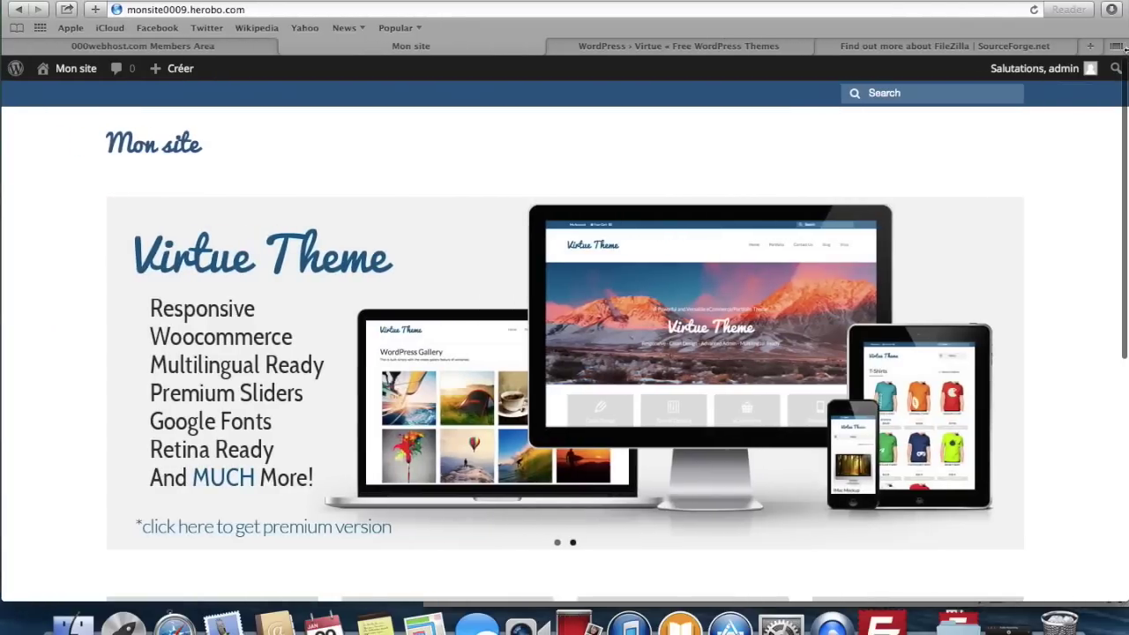
scroll(887, 343, down, 5)
scroll(887, 343, down, 5)
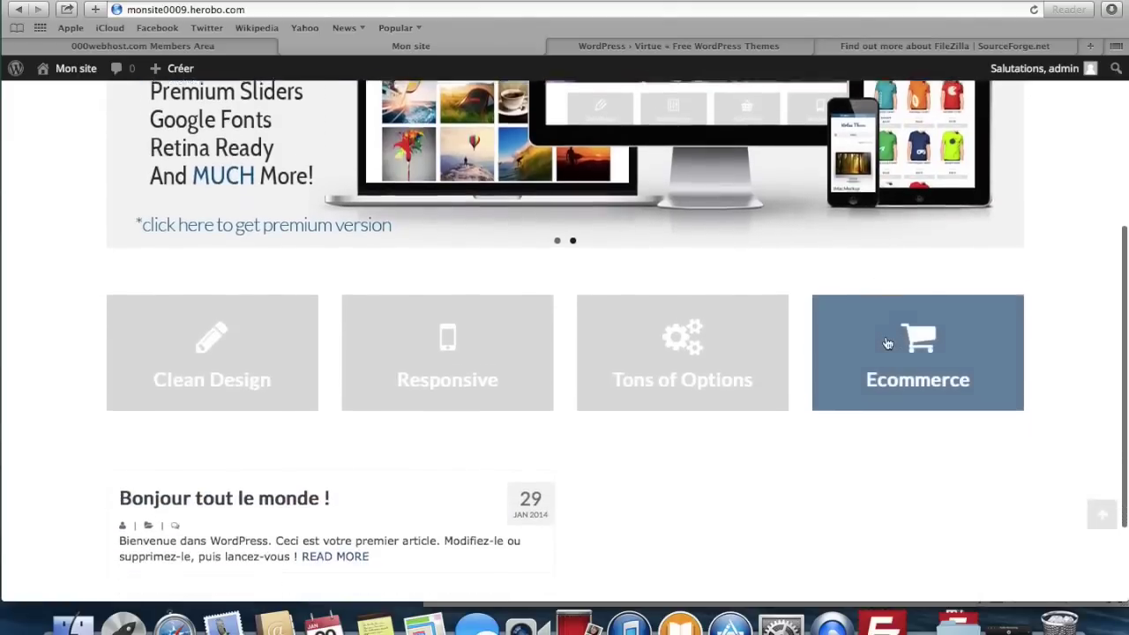
scroll(887, 342, up, 10)
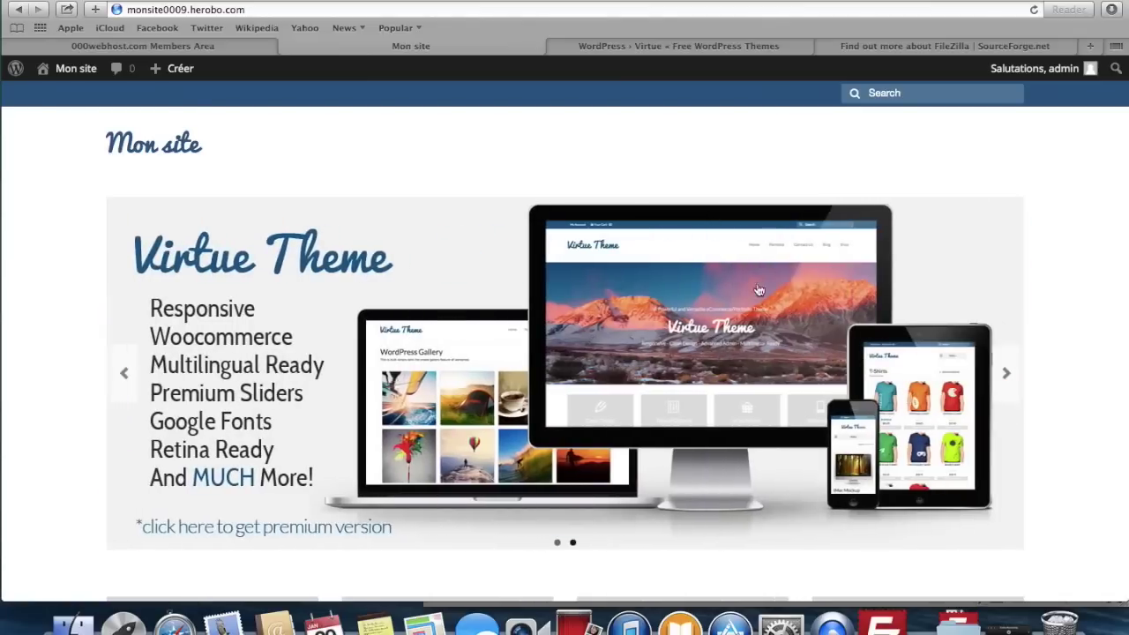
mouse_move(78, 77)
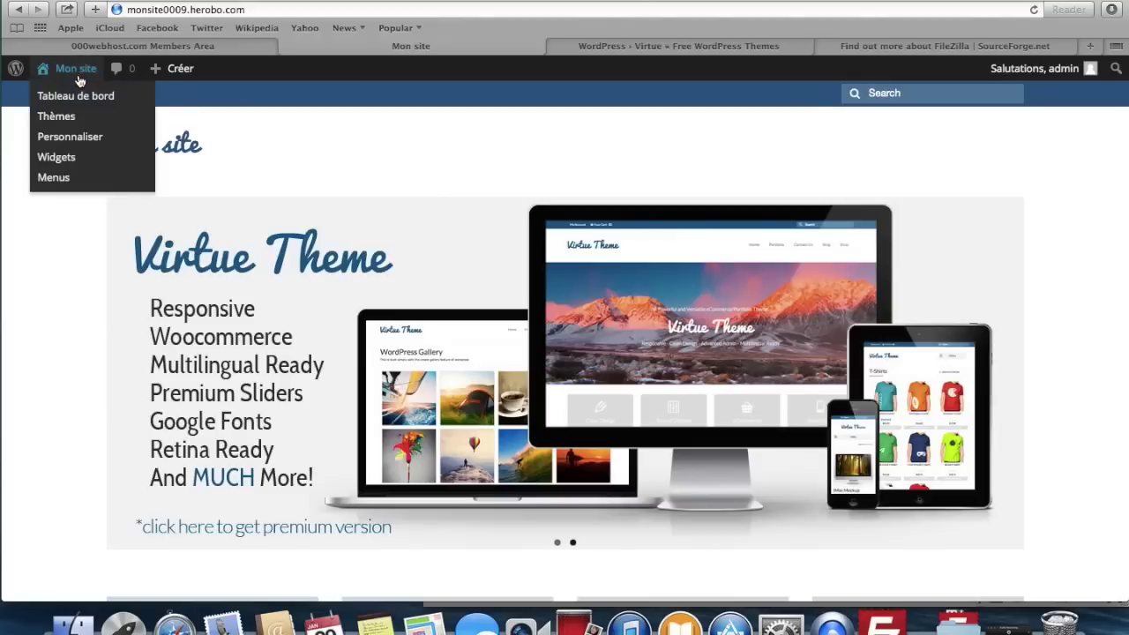
click(82, 101)
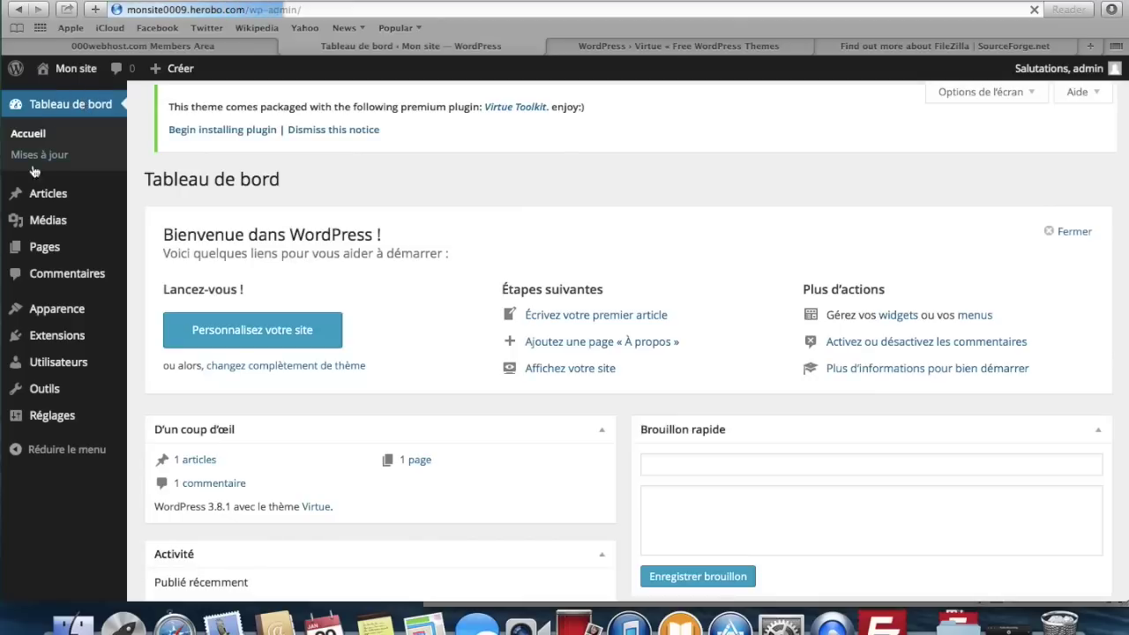
Step: Create a new page titled 'A propos'
mouse_move(58, 250)
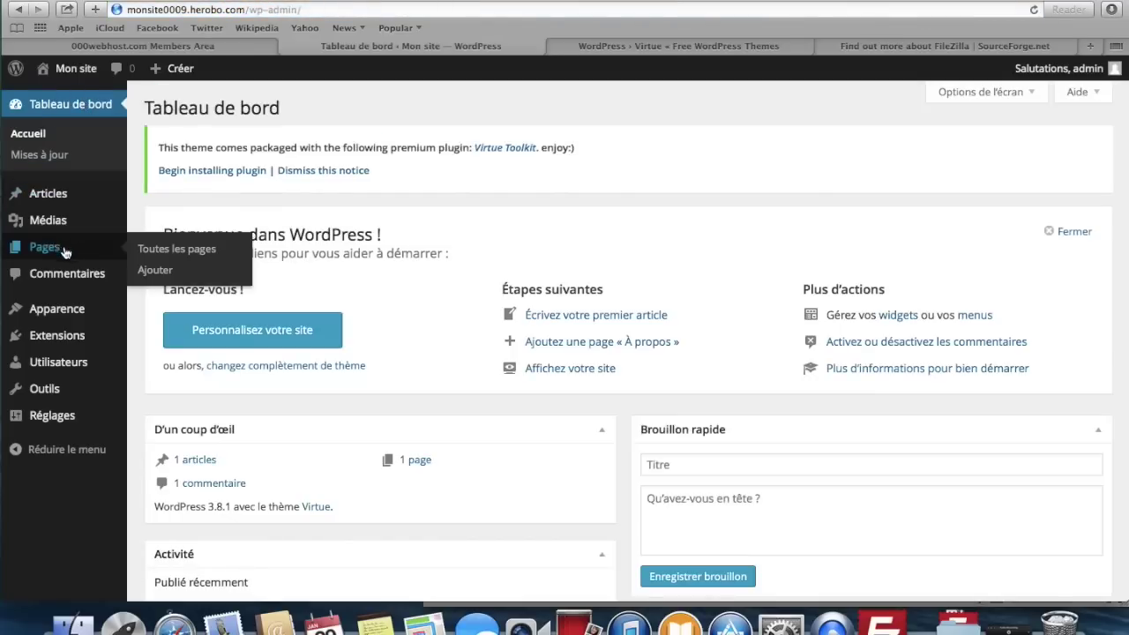
click(159, 272)
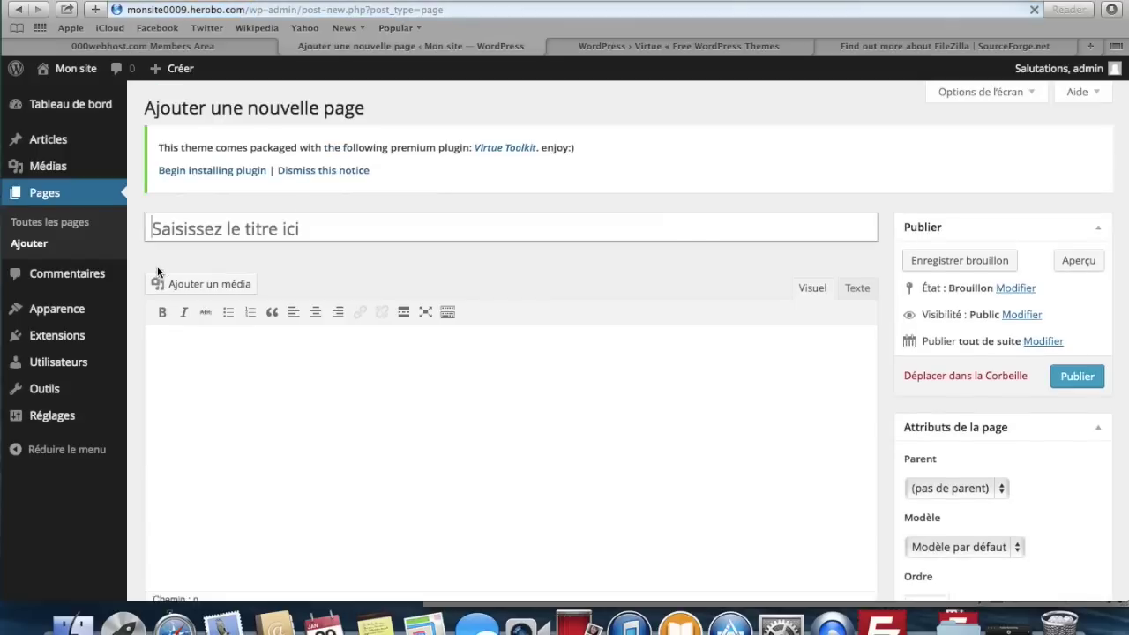
text(A propo)
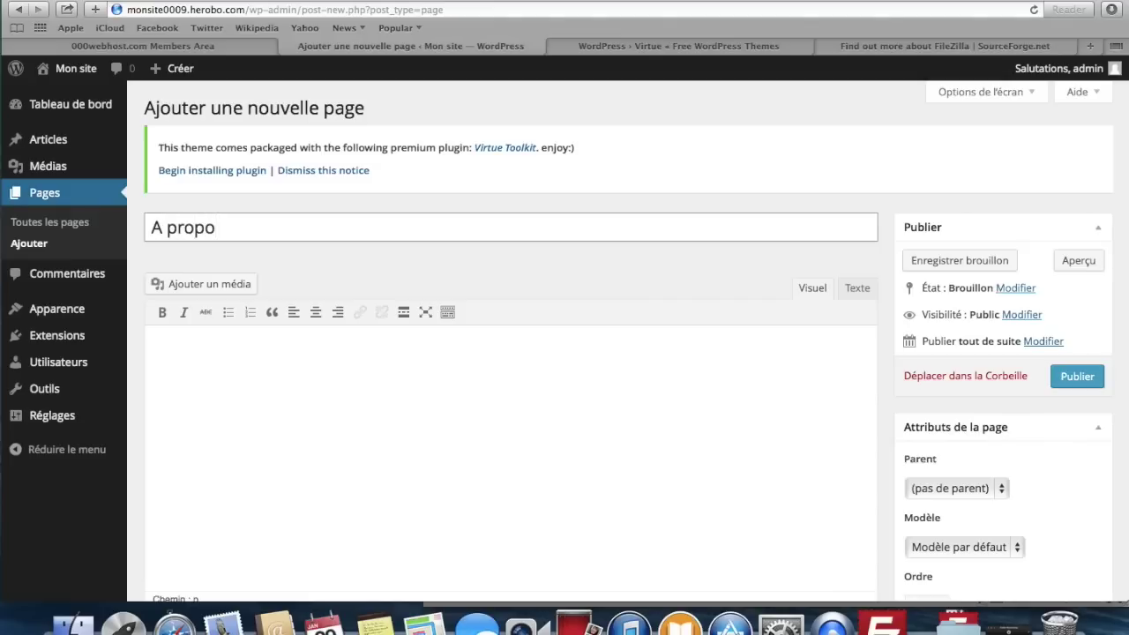
text(s)
click(208, 390)
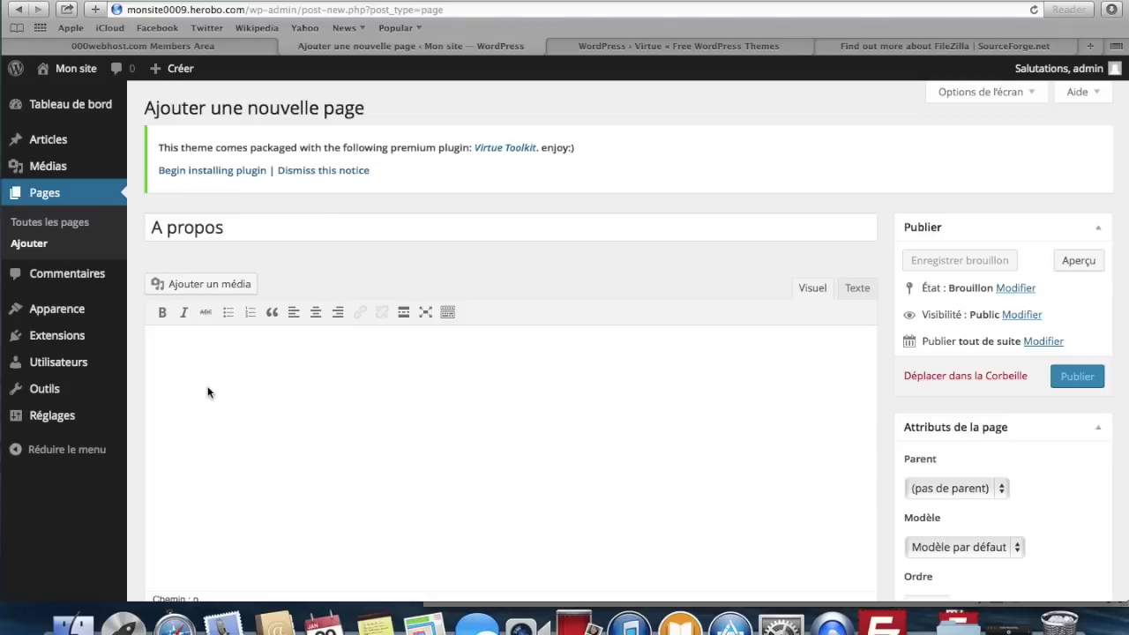
Step: Write 'Bonjour!' and 'Voici la page "A propos"' in the body and publish the page
text(Bonjour!)
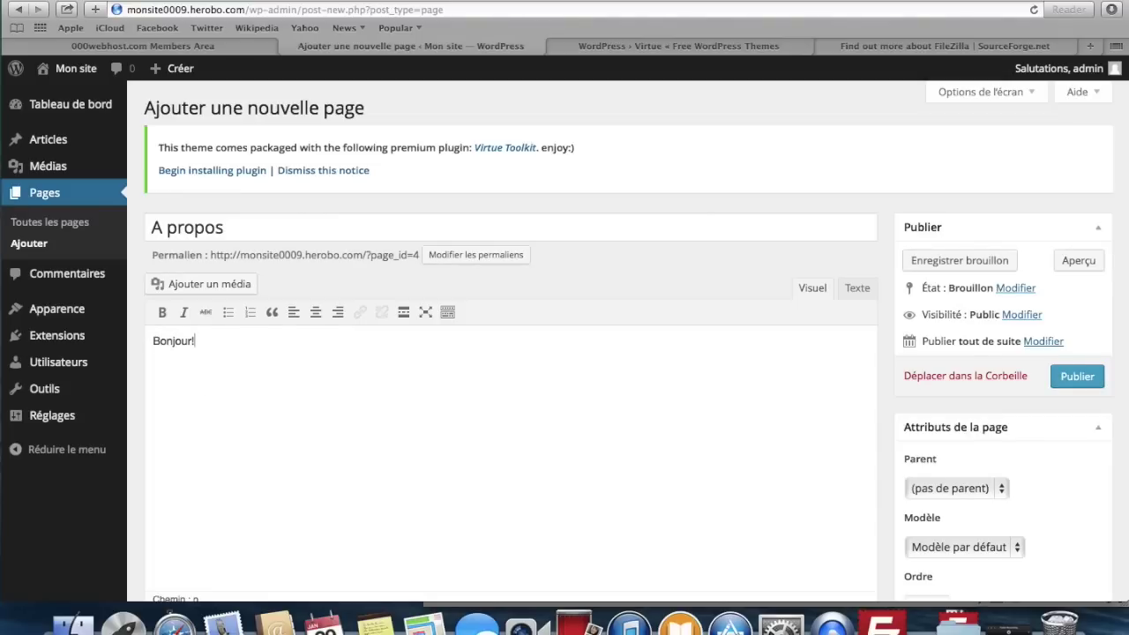
text(Voici la page A propos)
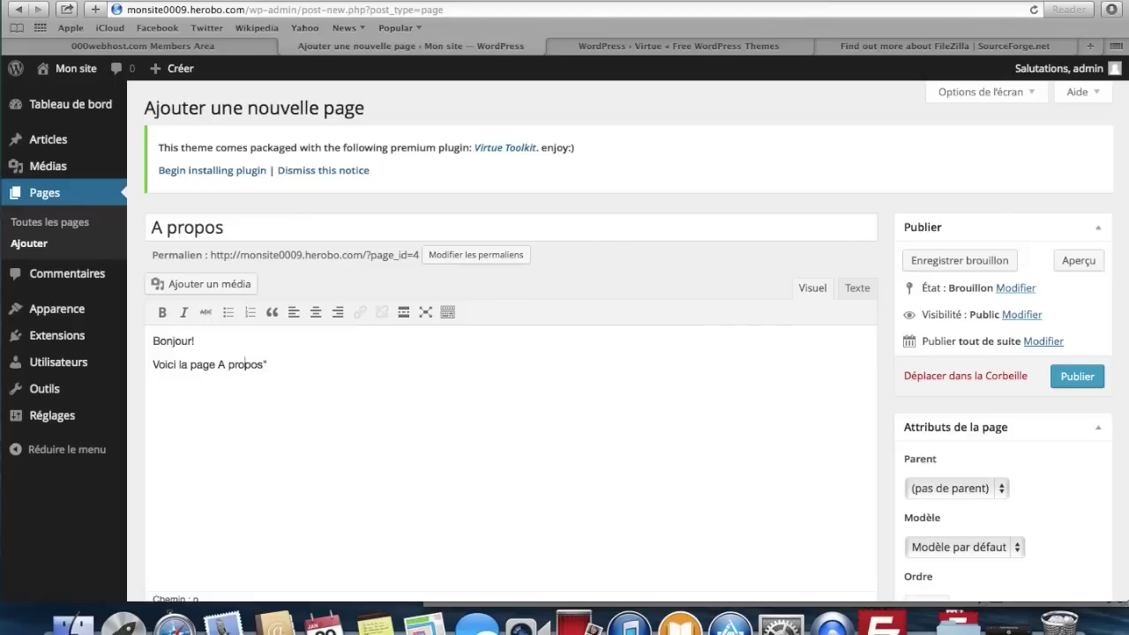
text(")
text(")
key(Return)
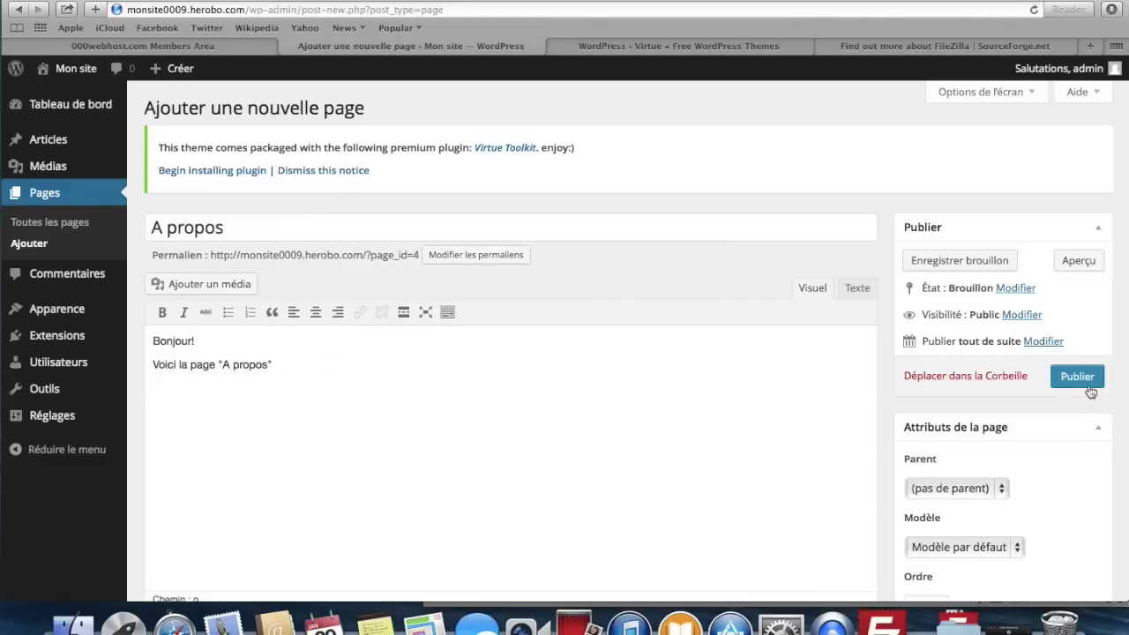
click(1089, 389)
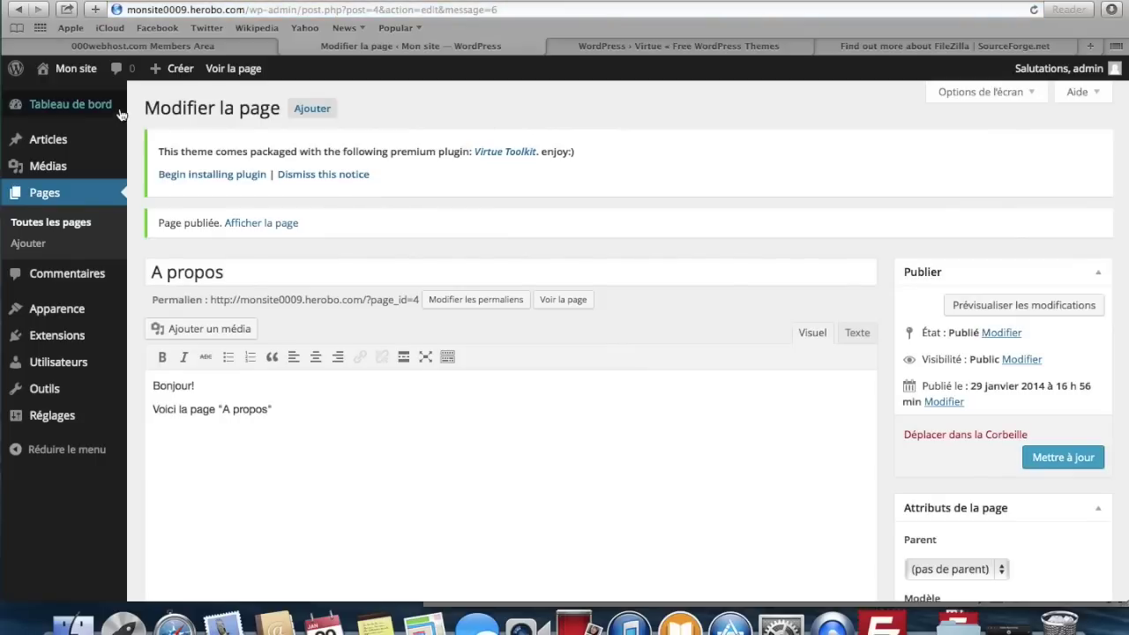
Step: Preview the live home page via 'Aller sur le site', then come back to the Tableau de bord
mouse_move(87, 76)
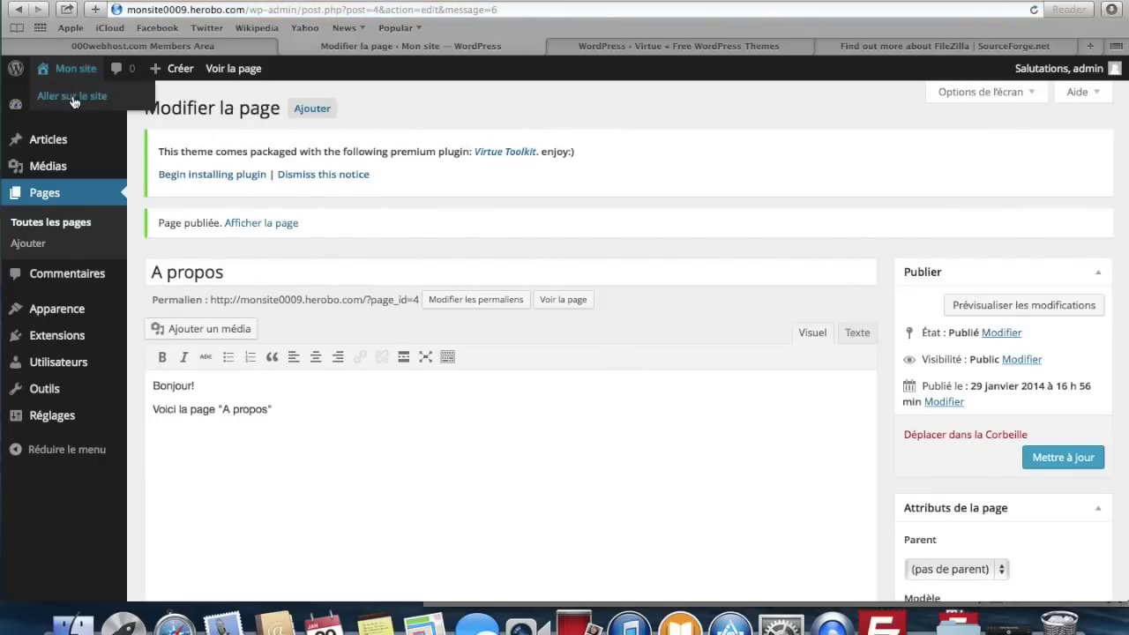
click(73, 97)
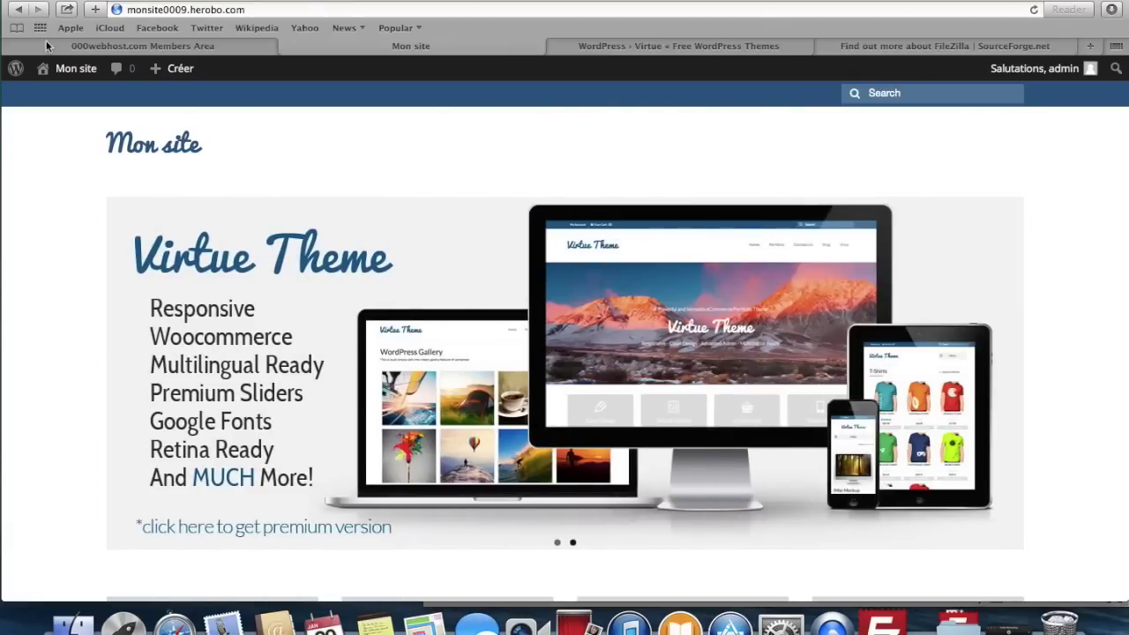
mouse_move(76, 68)
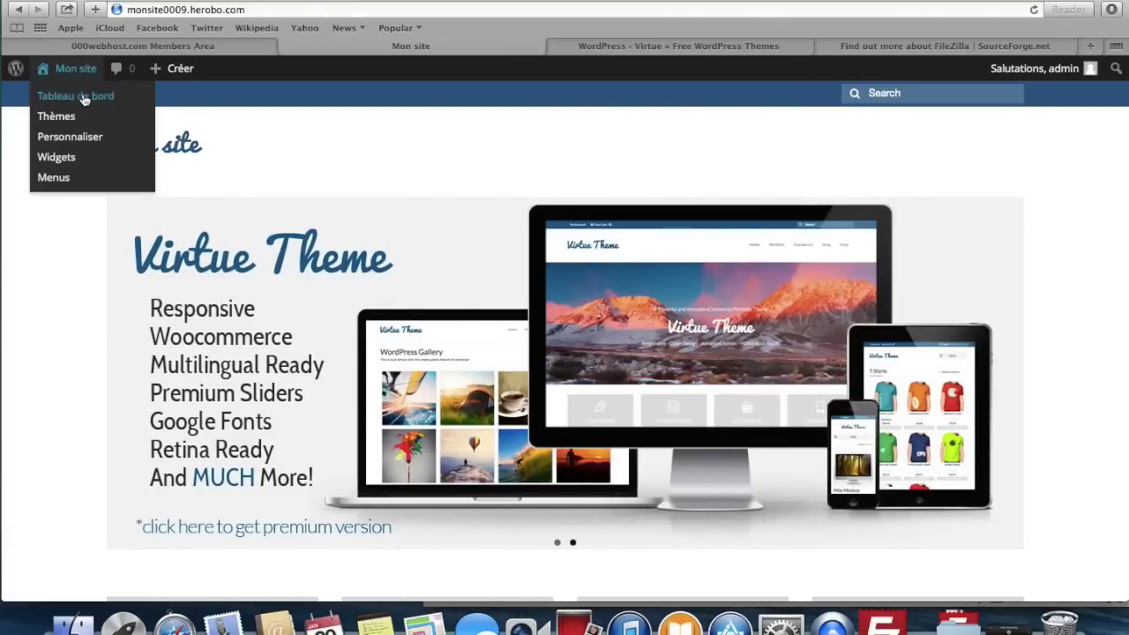
click(85, 98)
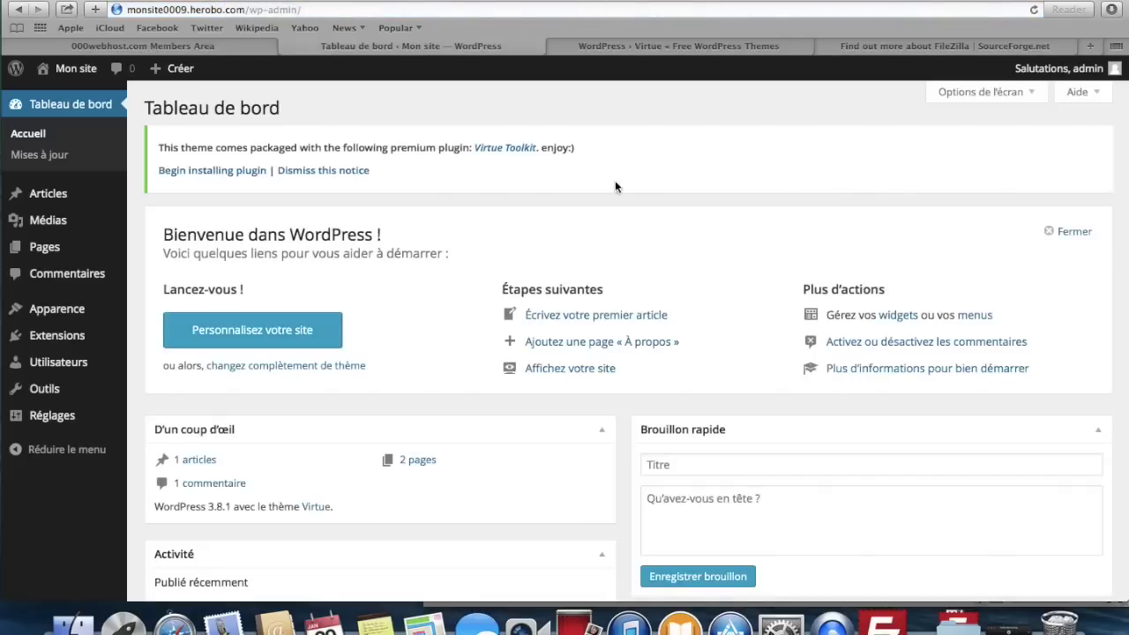
Step: Create a new navigation menu named 'Menu'
mouse_move(92, 319)
click(183, 378)
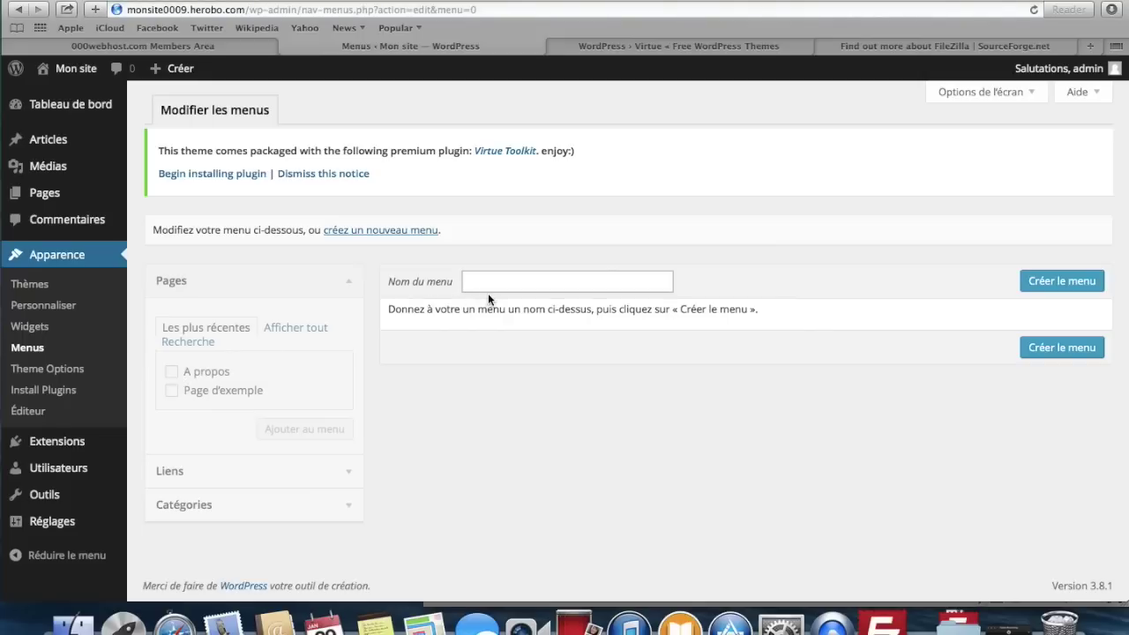
text(Menu)
click(1044, 281)
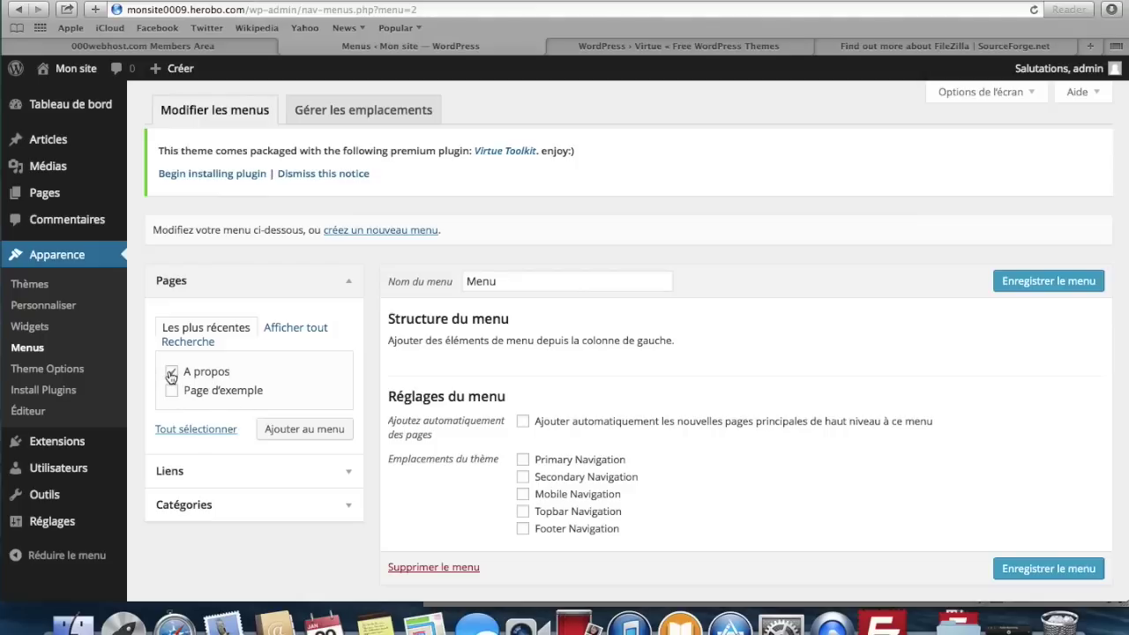
Step: Add the A propos page to the menu, assign it to Primary Navigation, and save
click(304, 429)
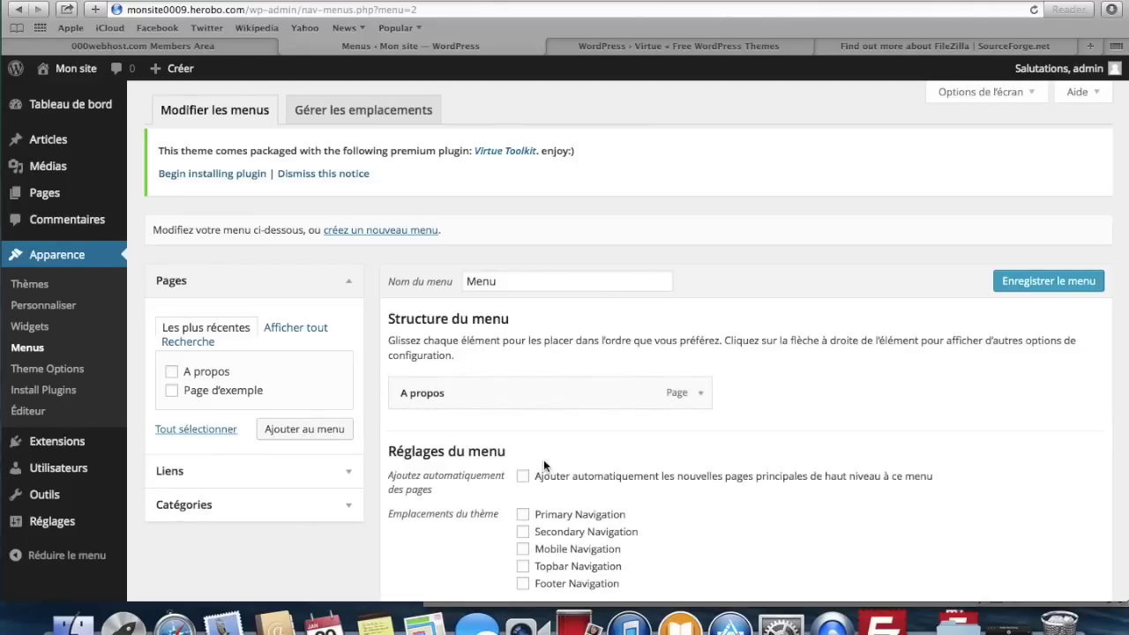
scroll(627, 441, down, 1)
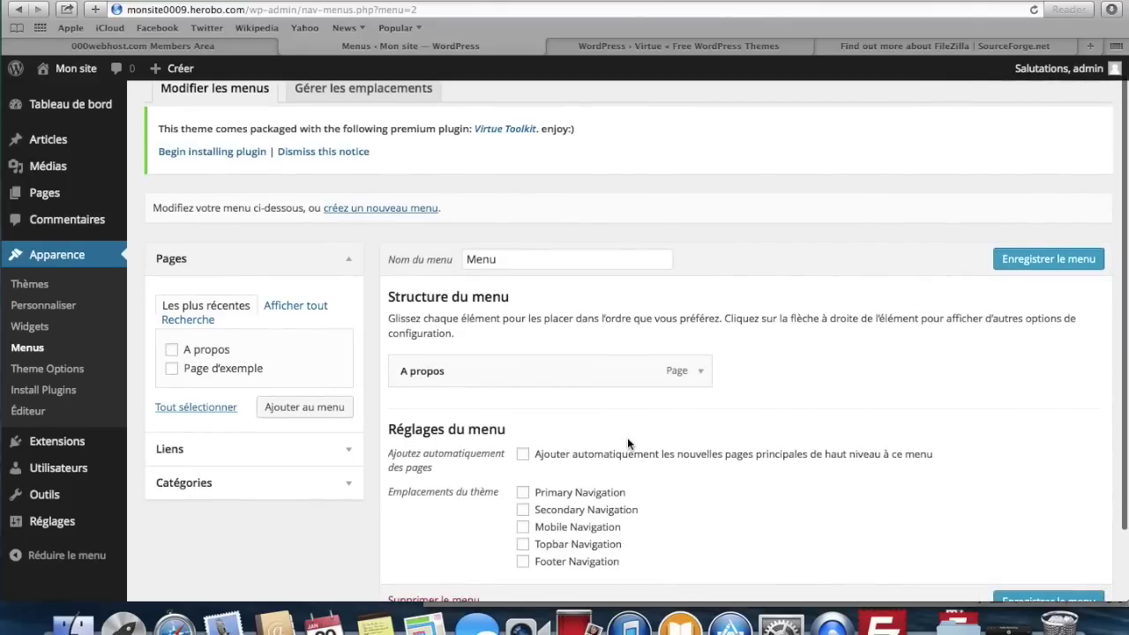
scroll(627, 437, down, 4)
click(587, 414)
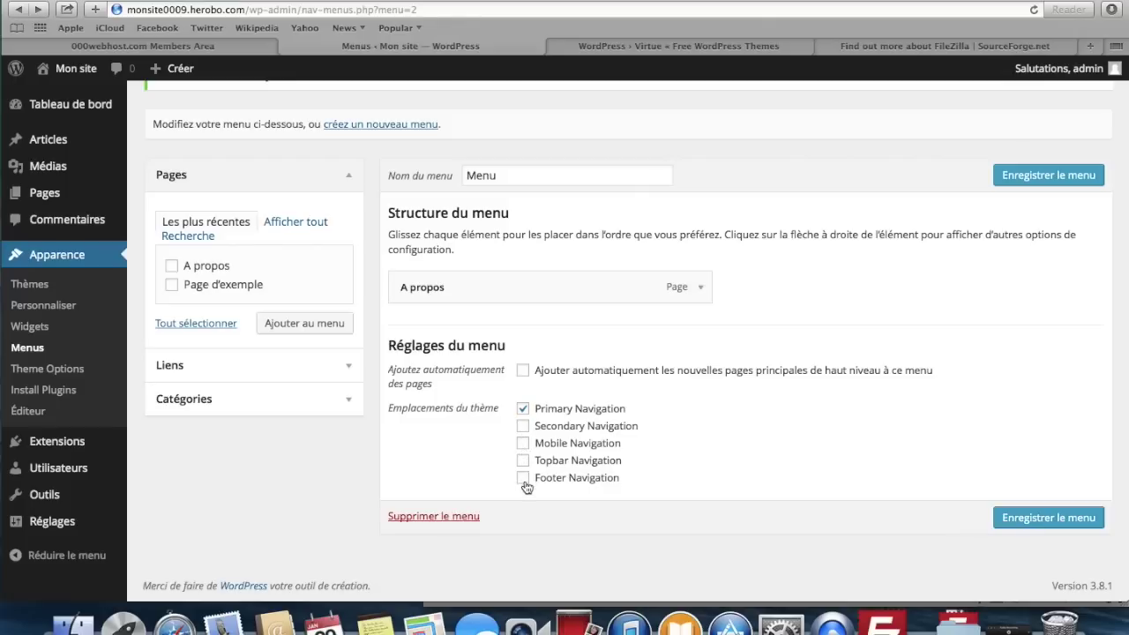
click(1058, 521)
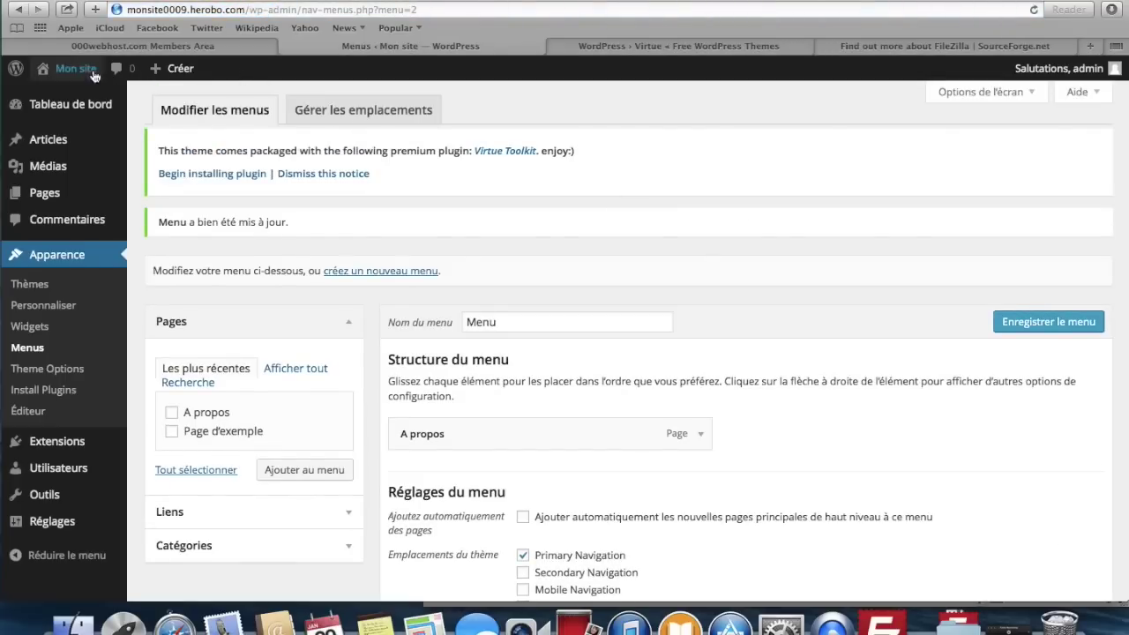
Step: Open A propos from the live site's header menu, then switch to editing that page
mouse_move(78, 71)
click(70, 96)
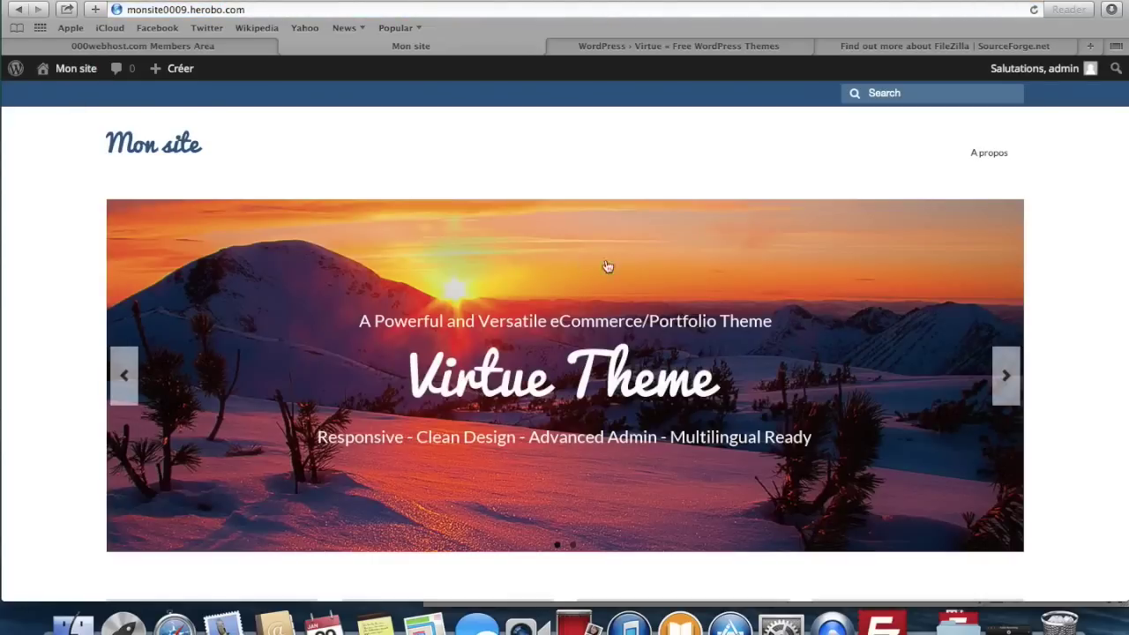
click(989, 155)
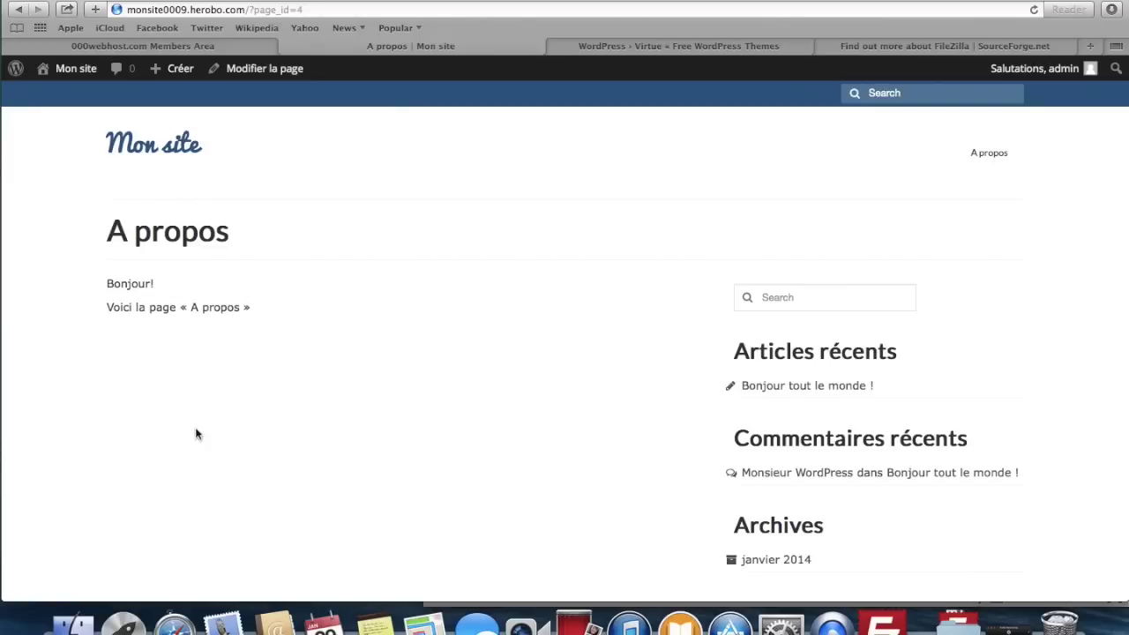
scroll(234, 449, down, 2)
scroll(234, 452, up, 2)
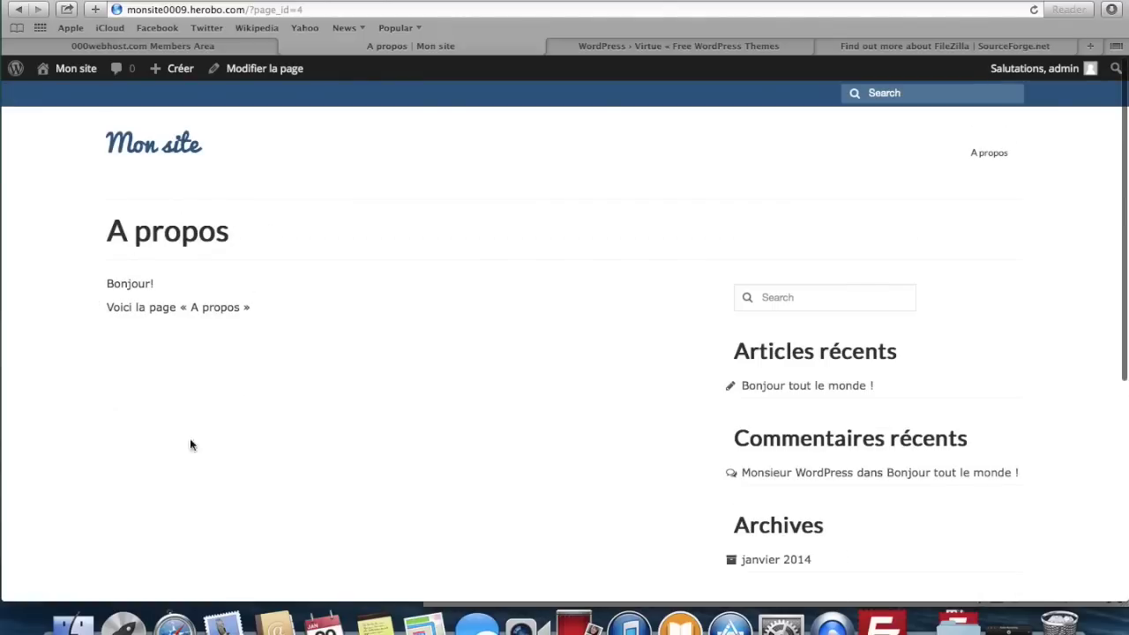
click(262, 78)
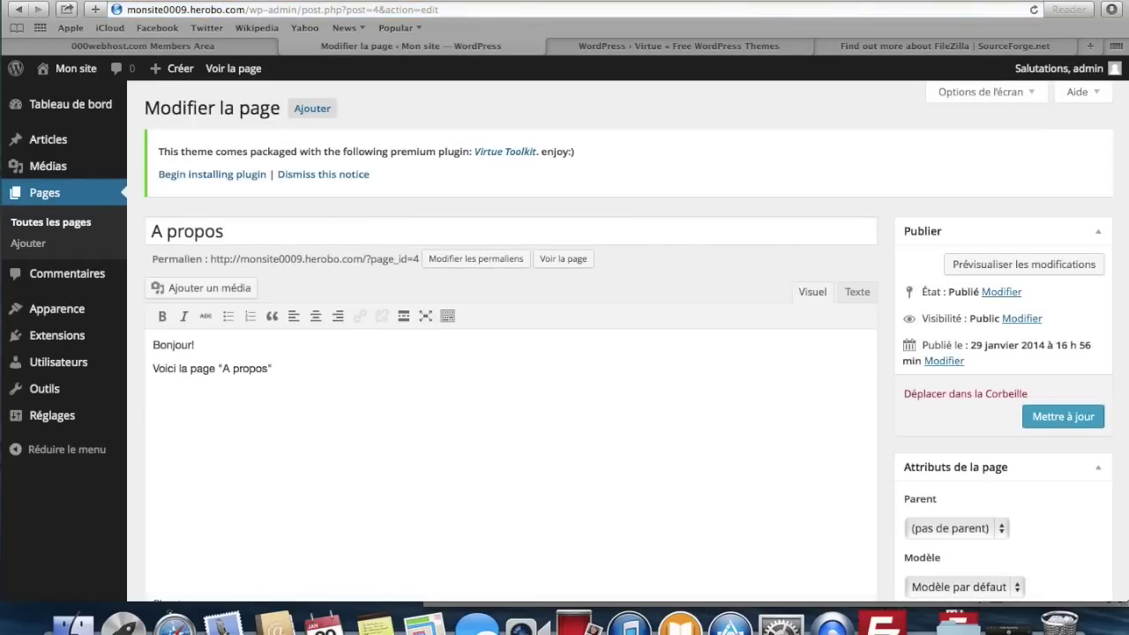
Step: Type a line of dots under the A propos text and open Add Media, cancelling the local file picker
text(..........)
click(234, 288)
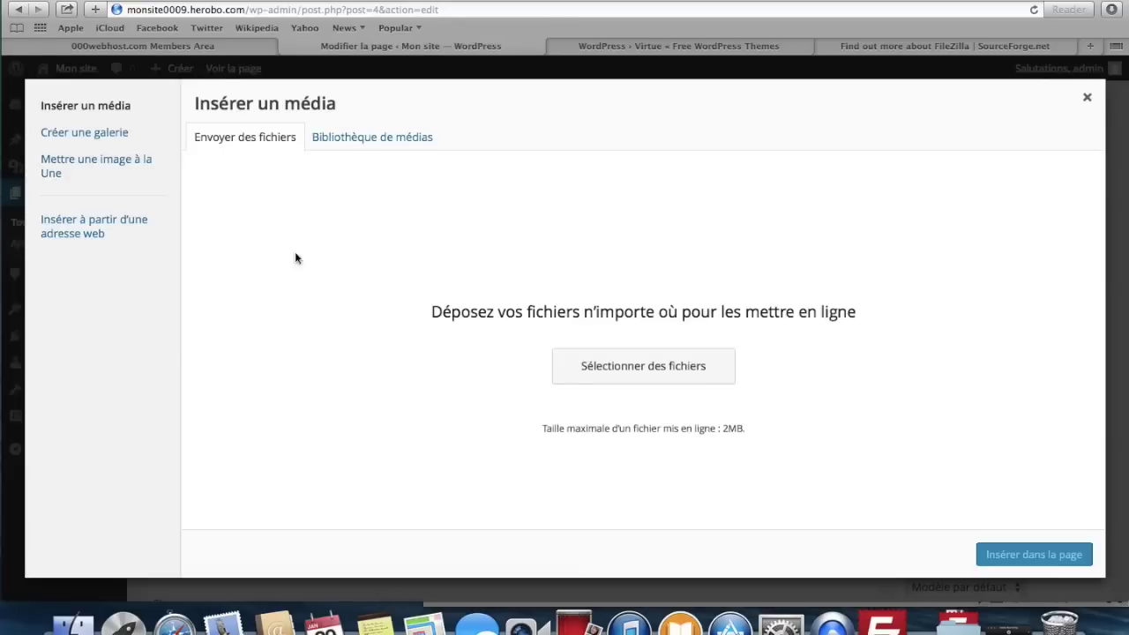
click(1086, 100)
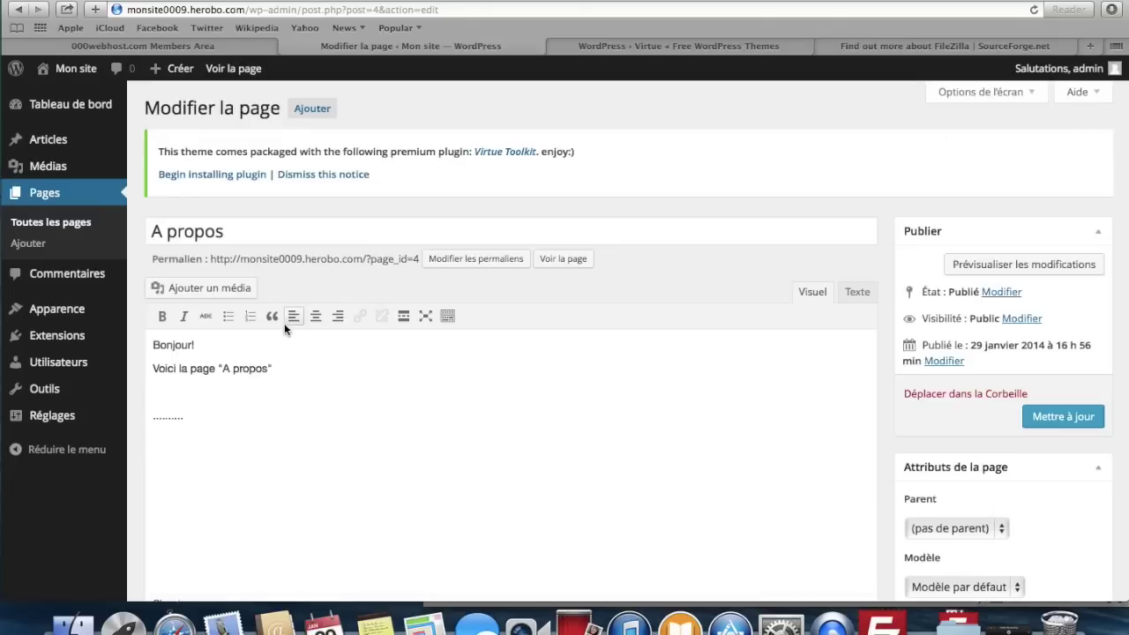
click(188, 292)
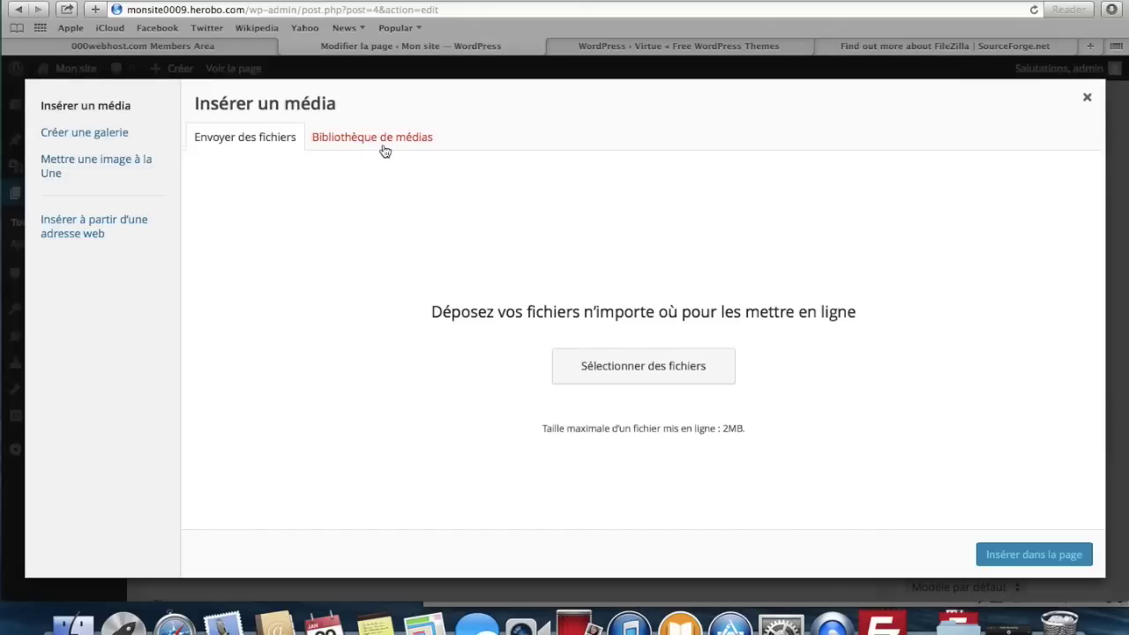
click(607, 369)
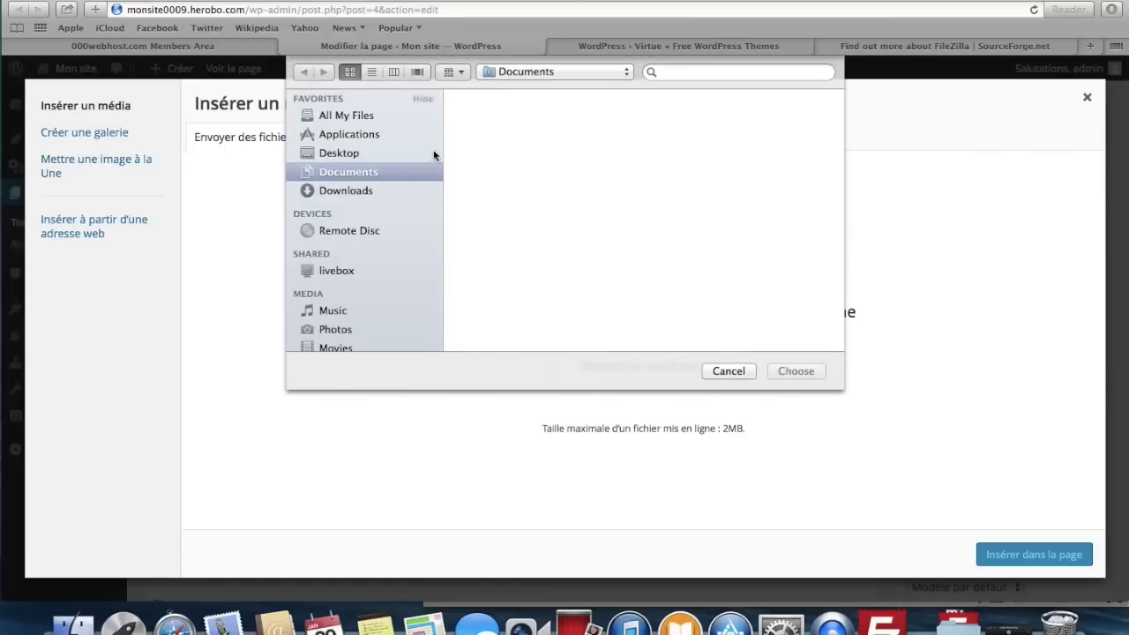
click(729, 372)
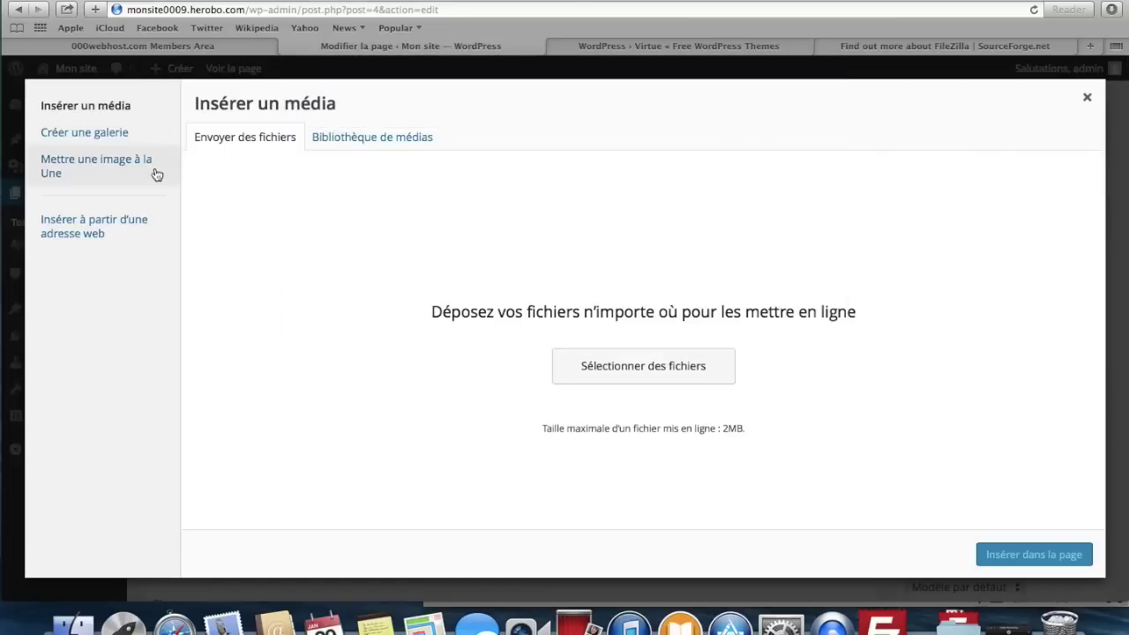
Step: Choose inserting media from a web address and start searching 'image' in a new tab
click(103, 235)
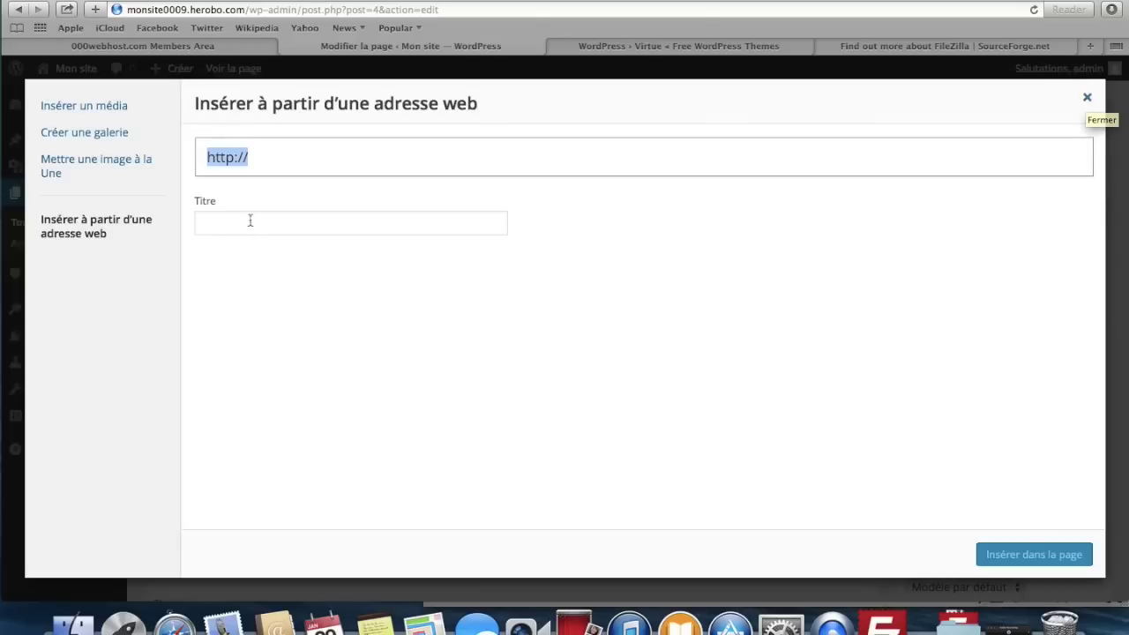
click(1091, 50)
text(image)
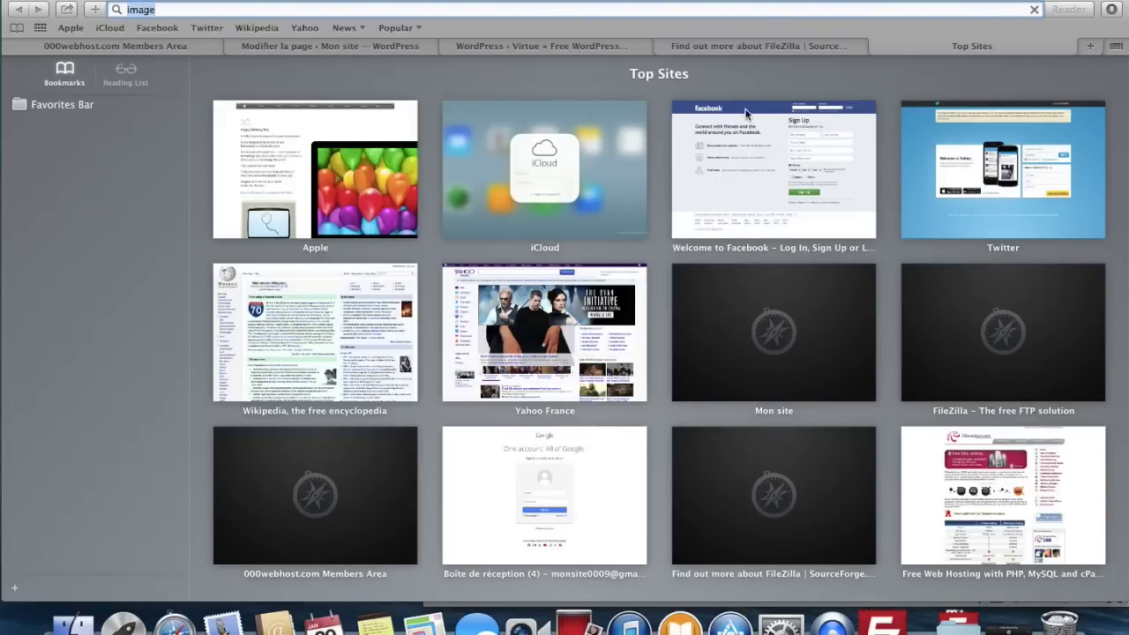
Step: Search Google Images for 'image' and copy the aerial Bora Bora lagoon photo's image address
key(Return)
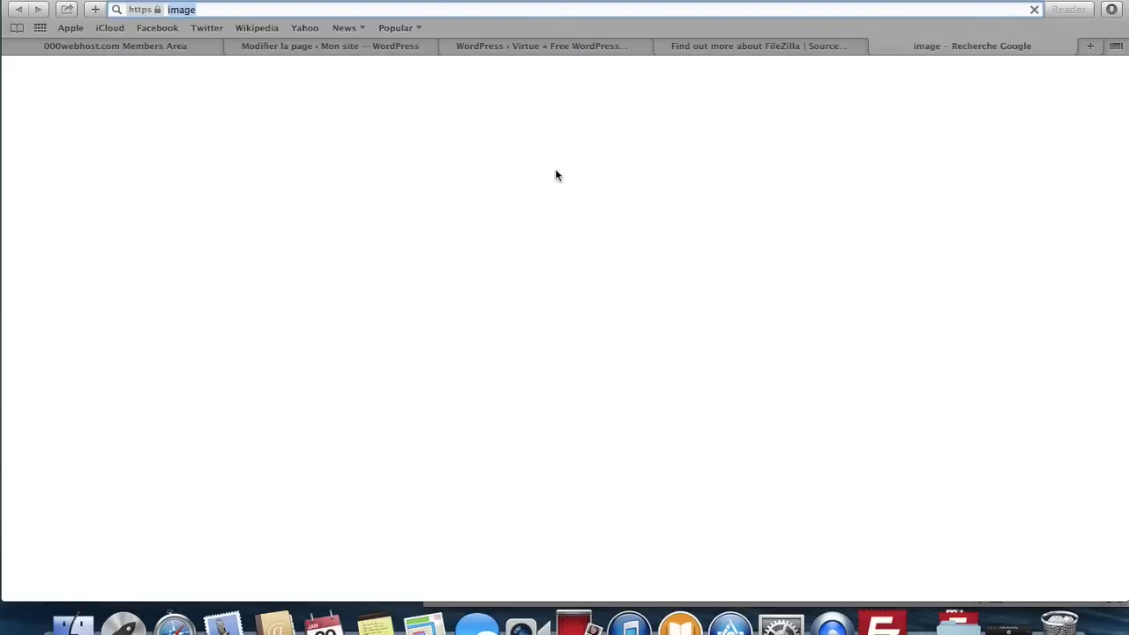
click(172, 125)
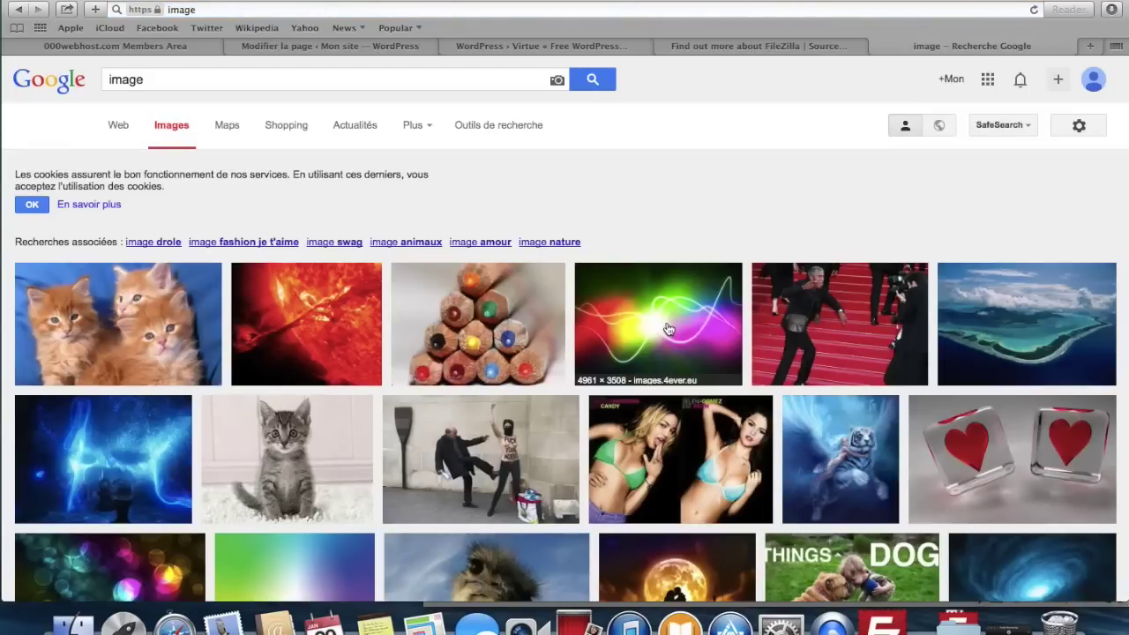
click(1010, 317)
right_click(424, 295)
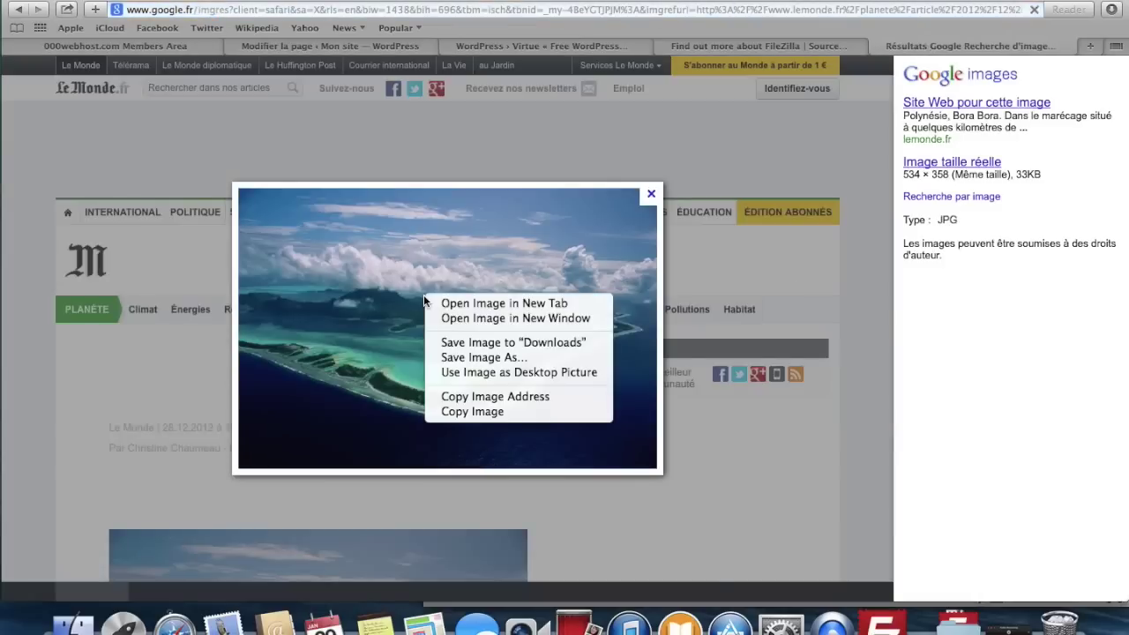
click(494, 397)
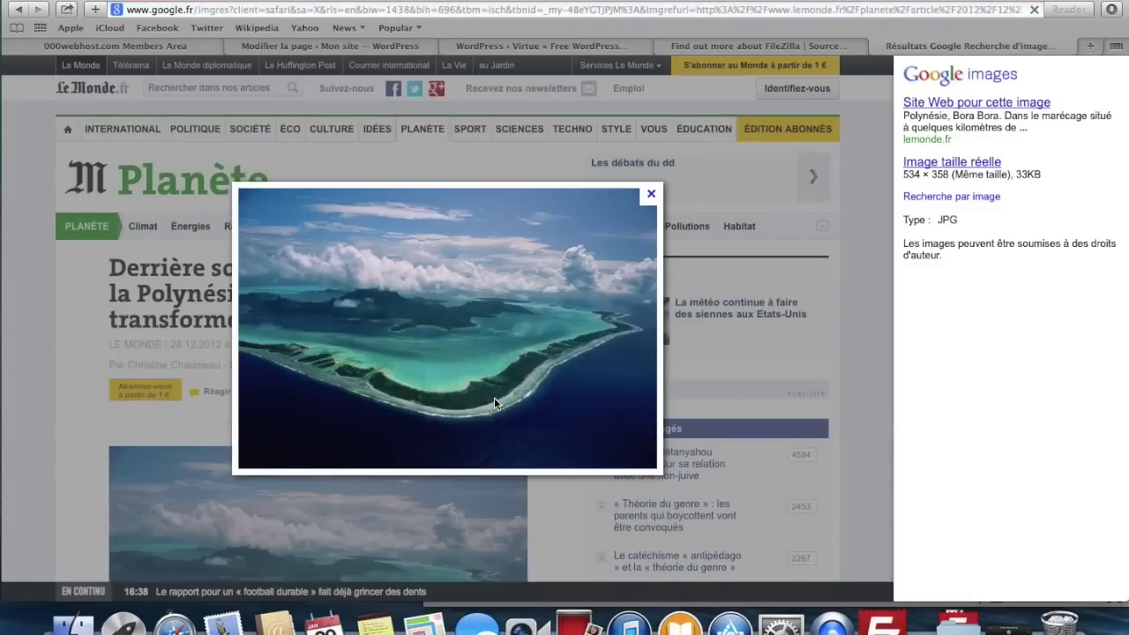
click(98, 46)
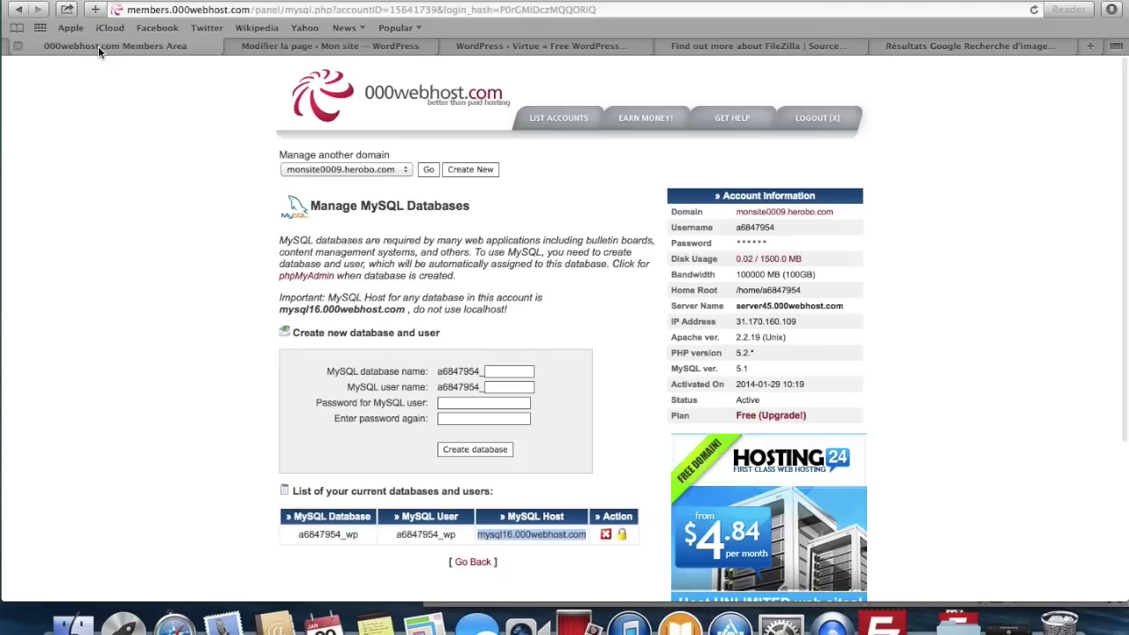
Step: Replace the placeholder image address with the copied Bora Bora photo URL and insert it
click(330, 46)
triple_click(348, 157)
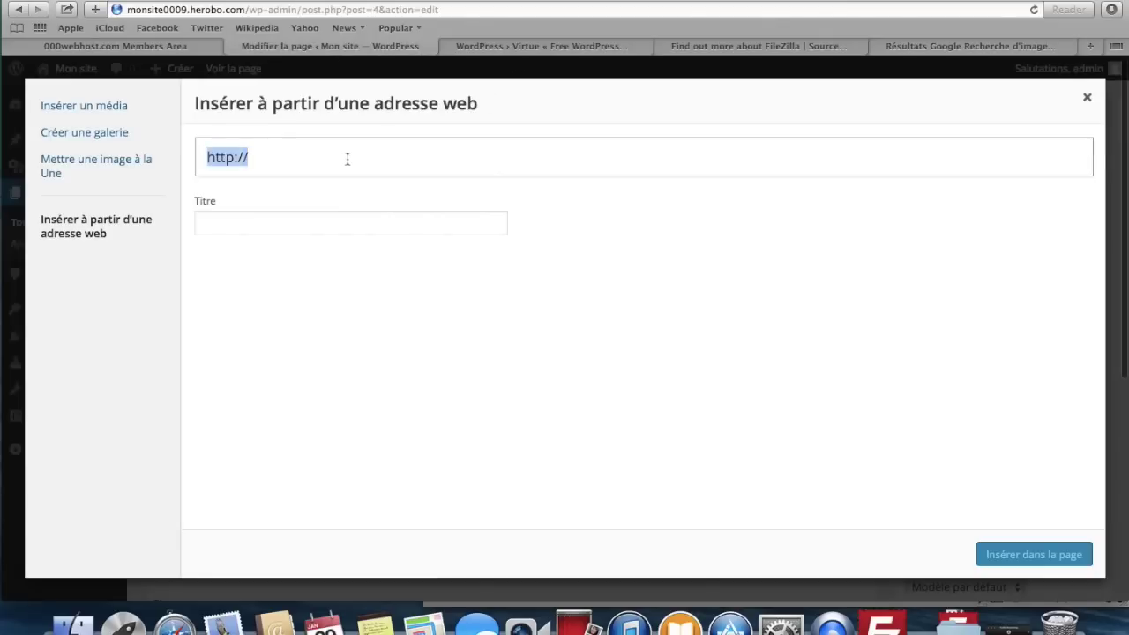
key(super+v)
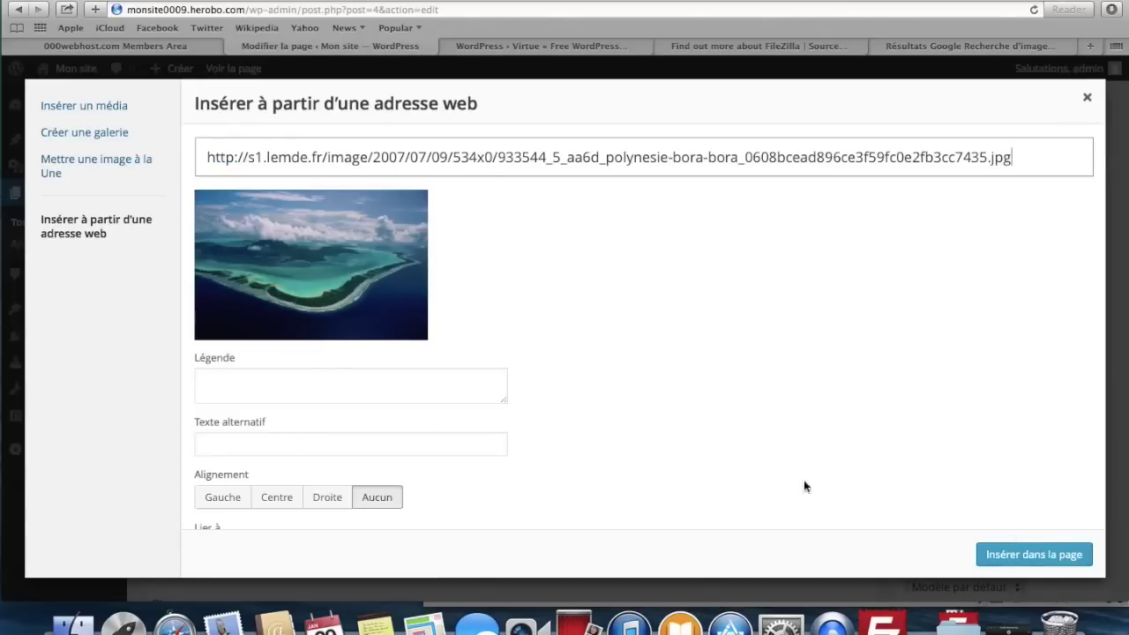
click(1021, 556)
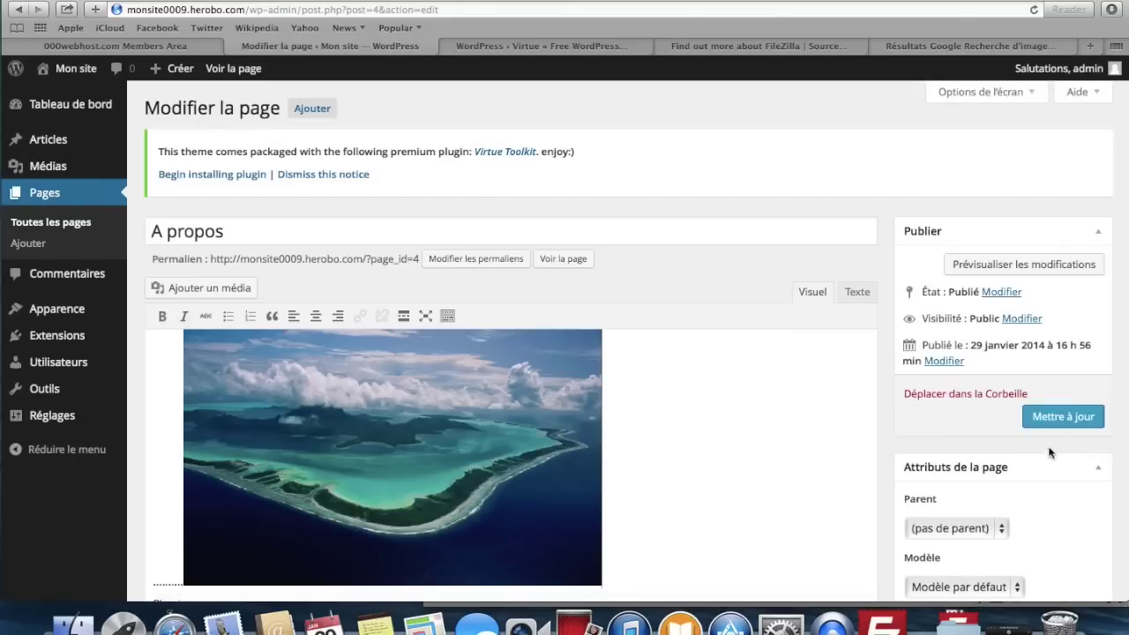
scroll(682, 462, up, 2)
scroll(682, 461, down, 3)
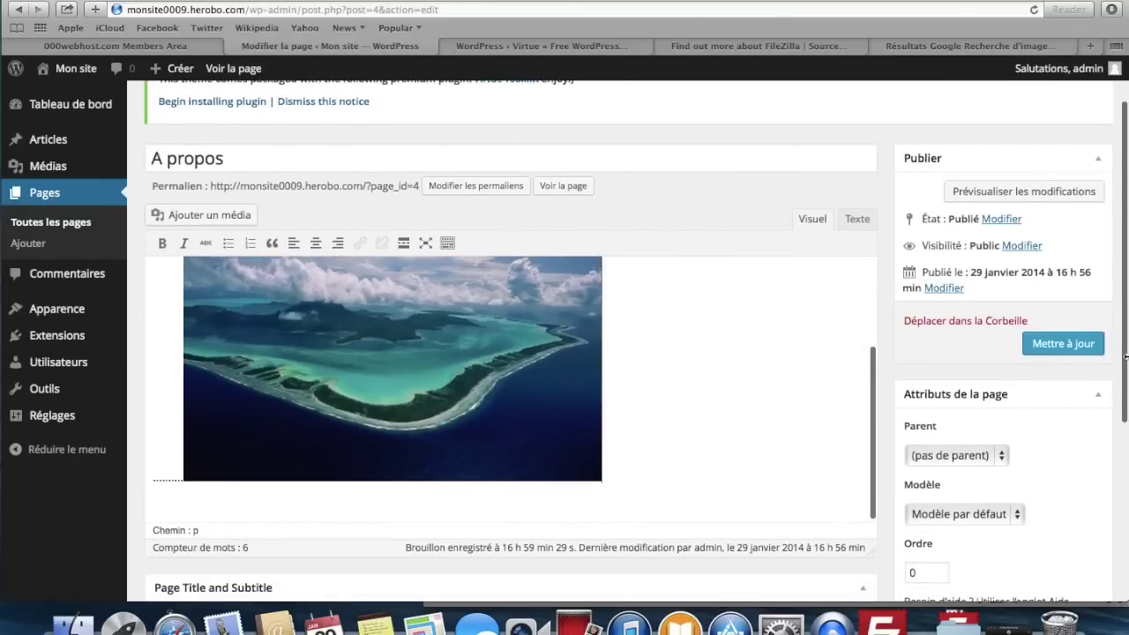
Step: Update the A propos page and view it live to check the photo
click(1081, 345)
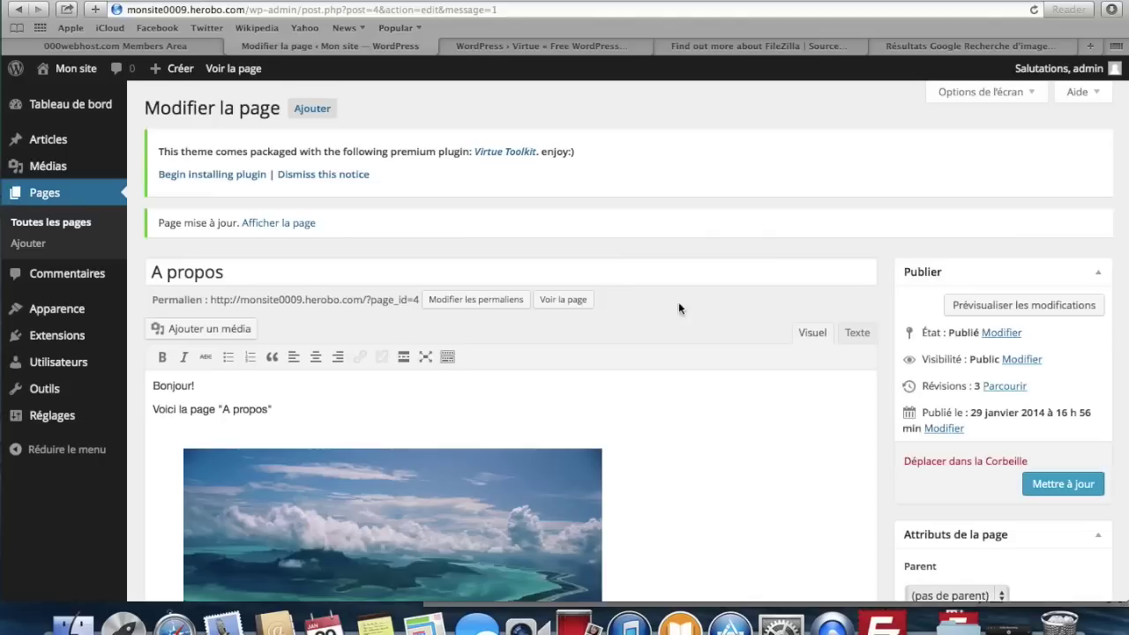
click(300, 226)
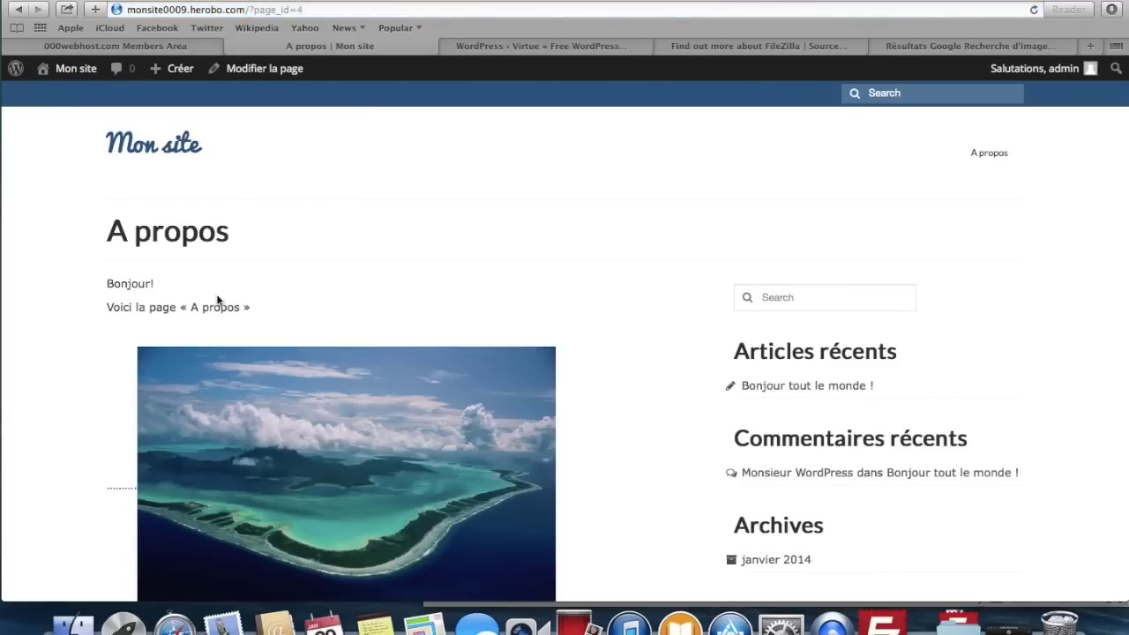
scroll(278, 326, down, 5)
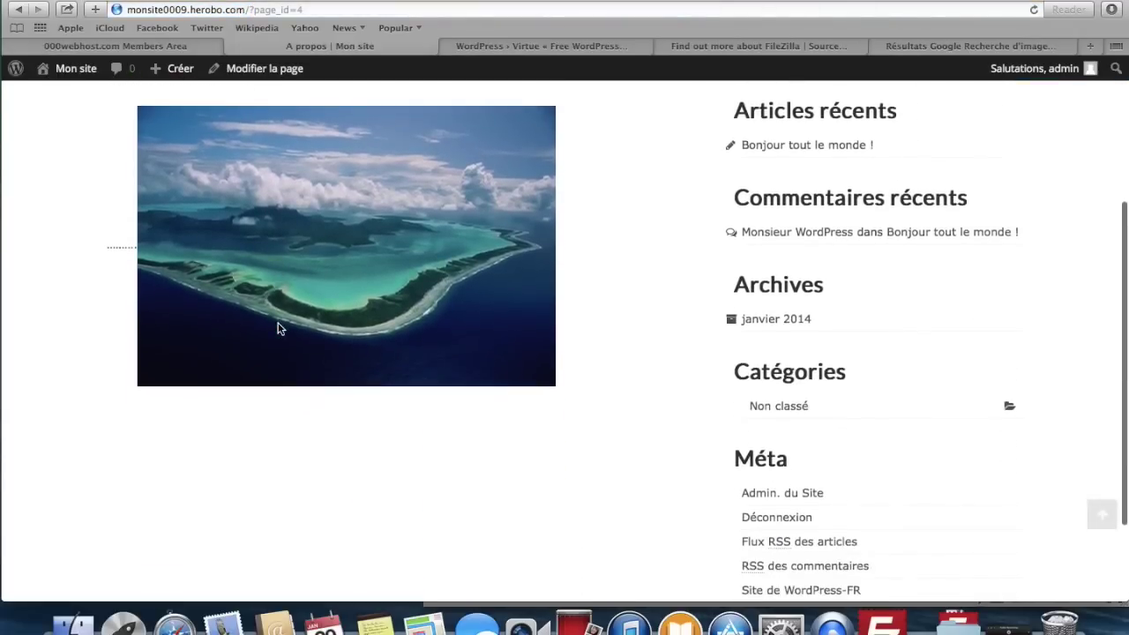
scroll(278, 328, up, 3)
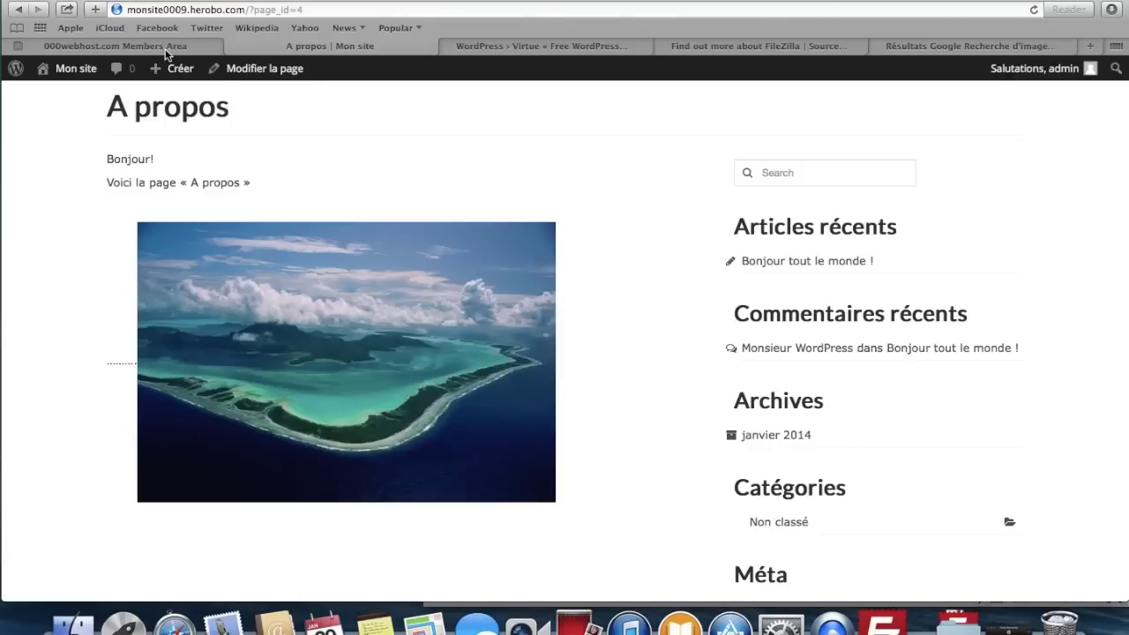
Step: Delete the blank strip before the Bora Bora photo and update the page
click(262, 72)
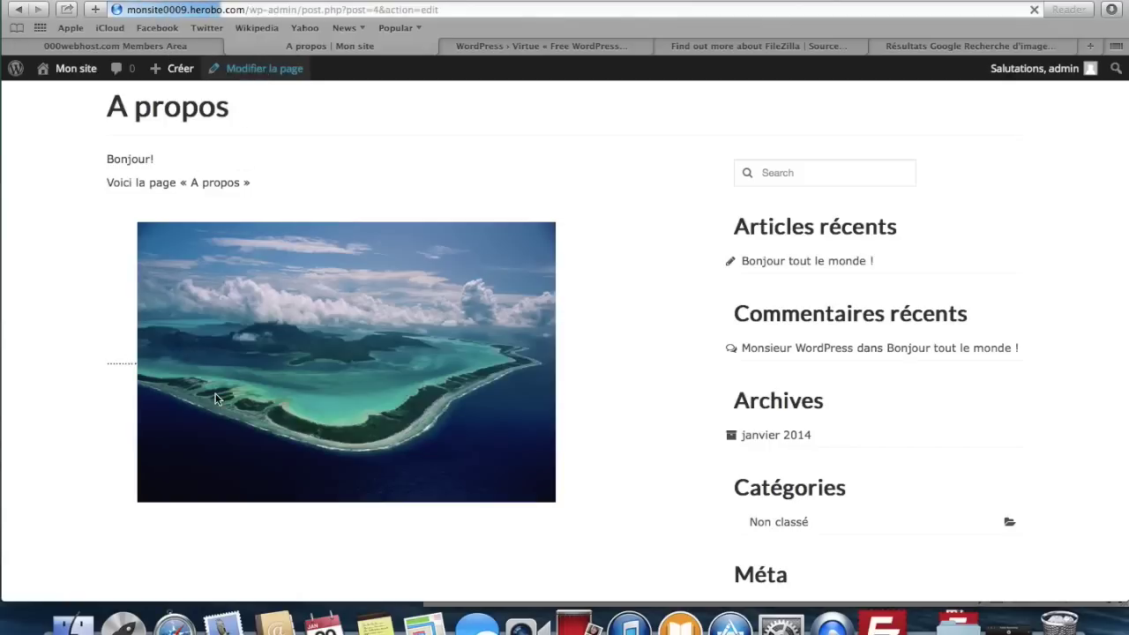
scroll(214, 396, down, 5)
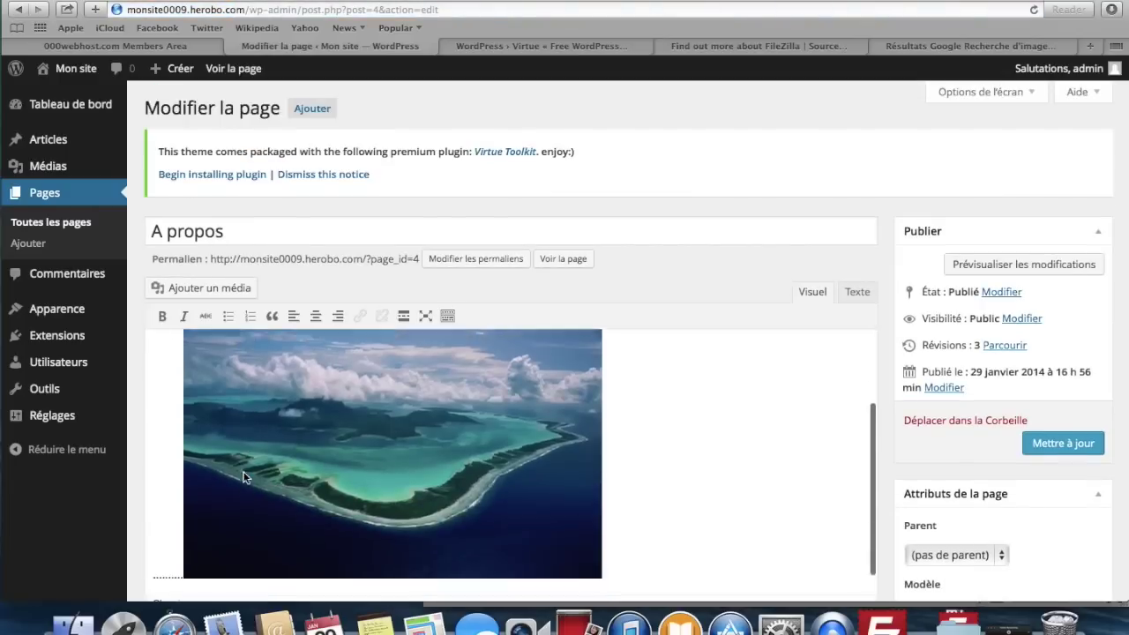
drag(159, 566, 182, 556)
key(BackSpace)
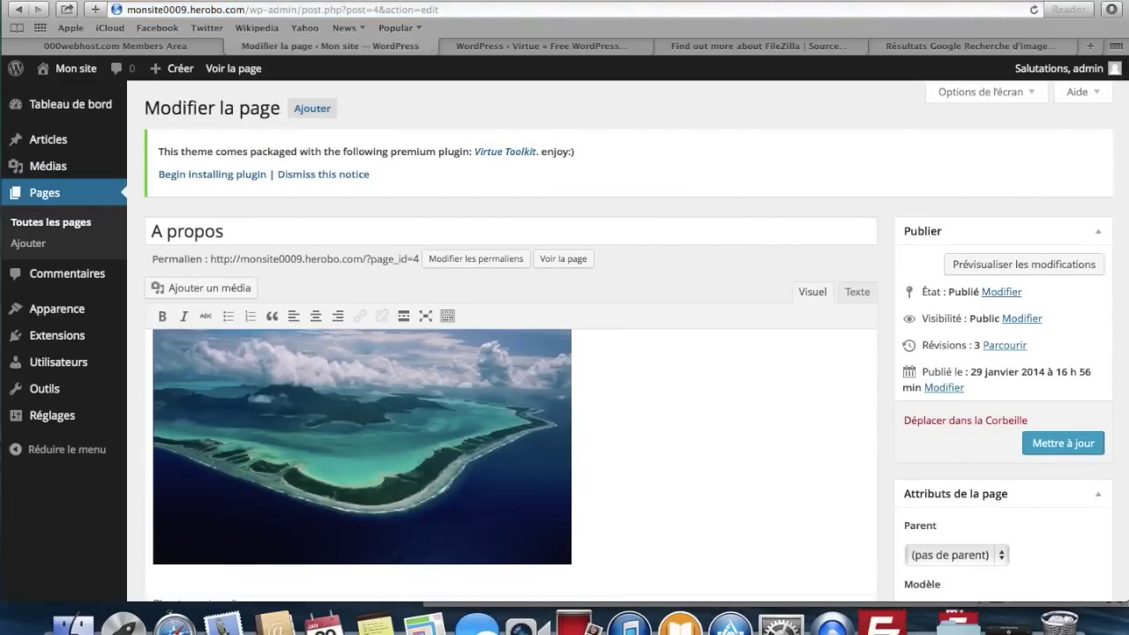
click(1078, 438)
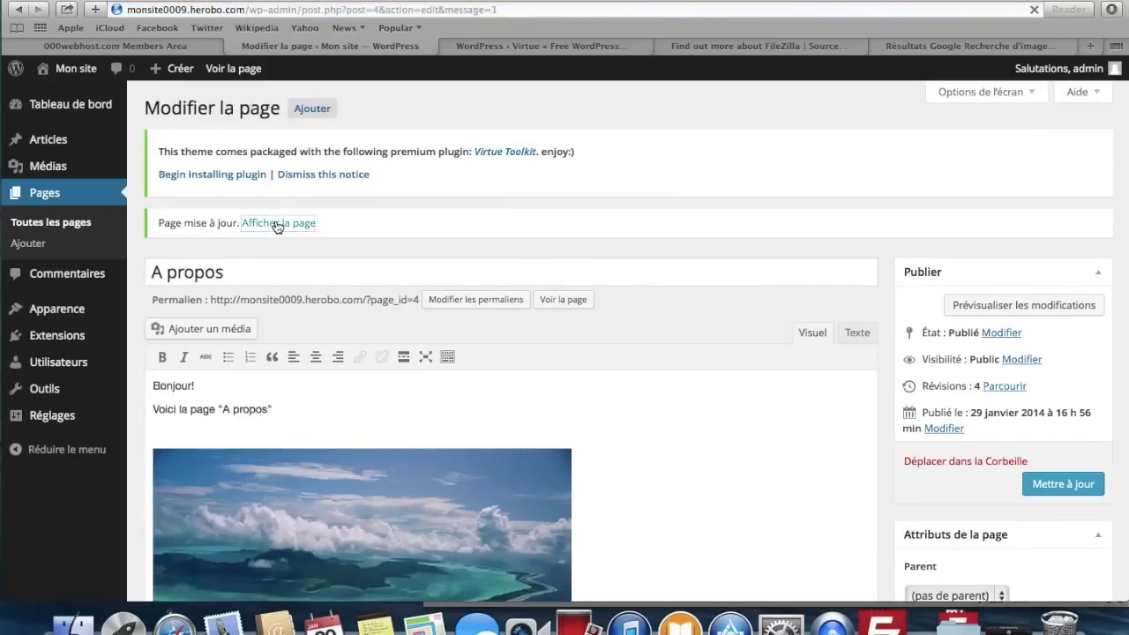
Step: Review the live A propos page with the realigned photo
click(276, 224)
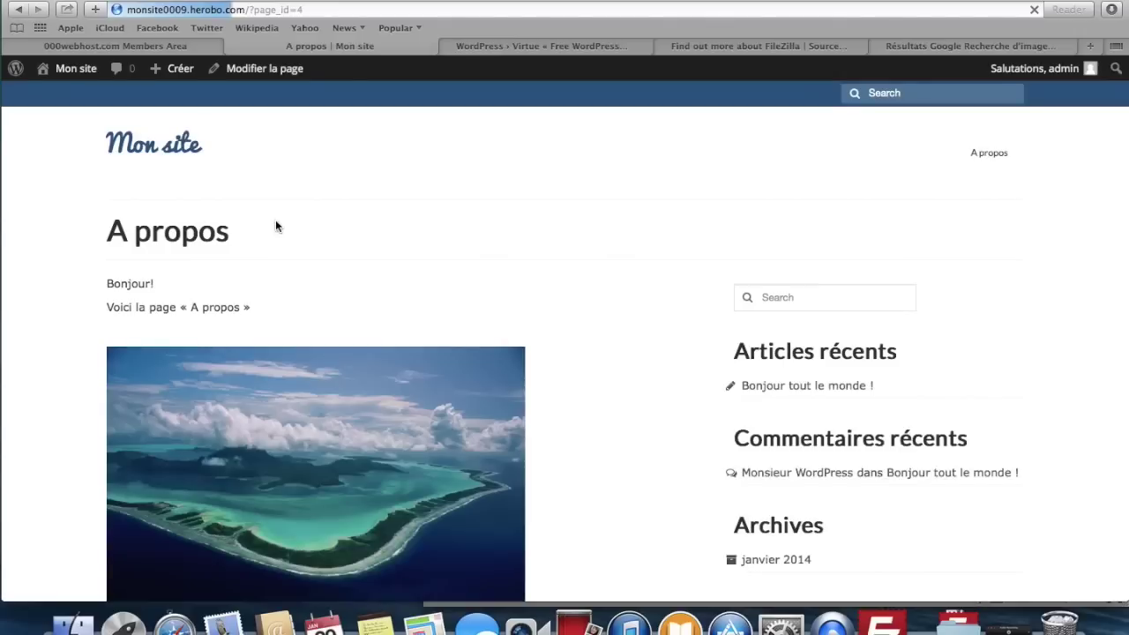
scroll(473, 264, down, 3)
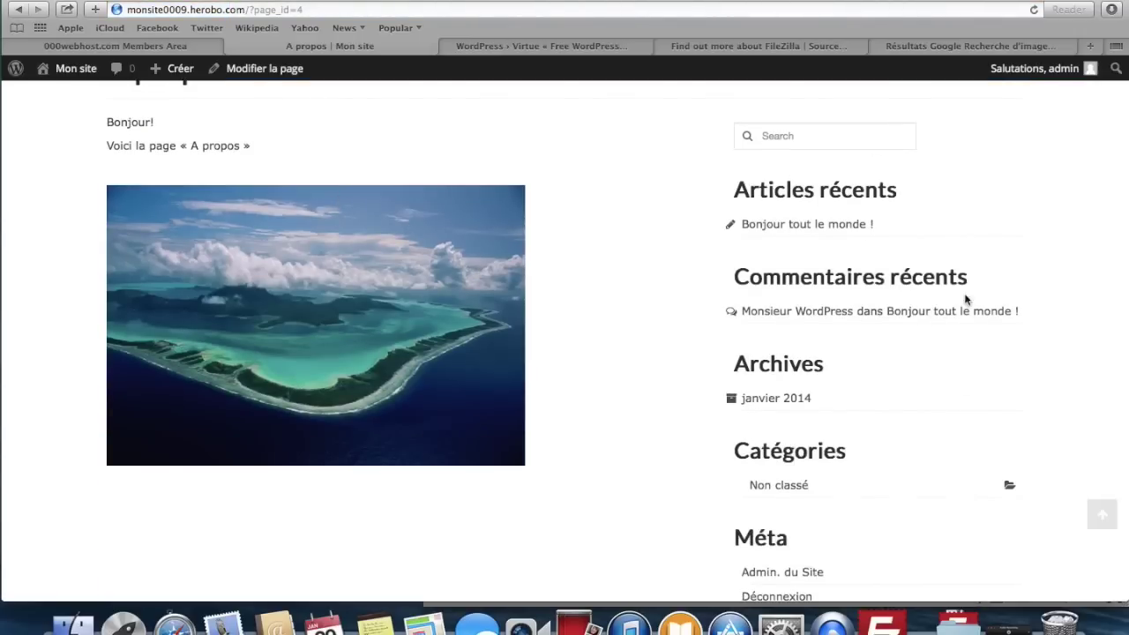
scroll(790, 323, down, 4)
scroll(796, 406, up, 6)
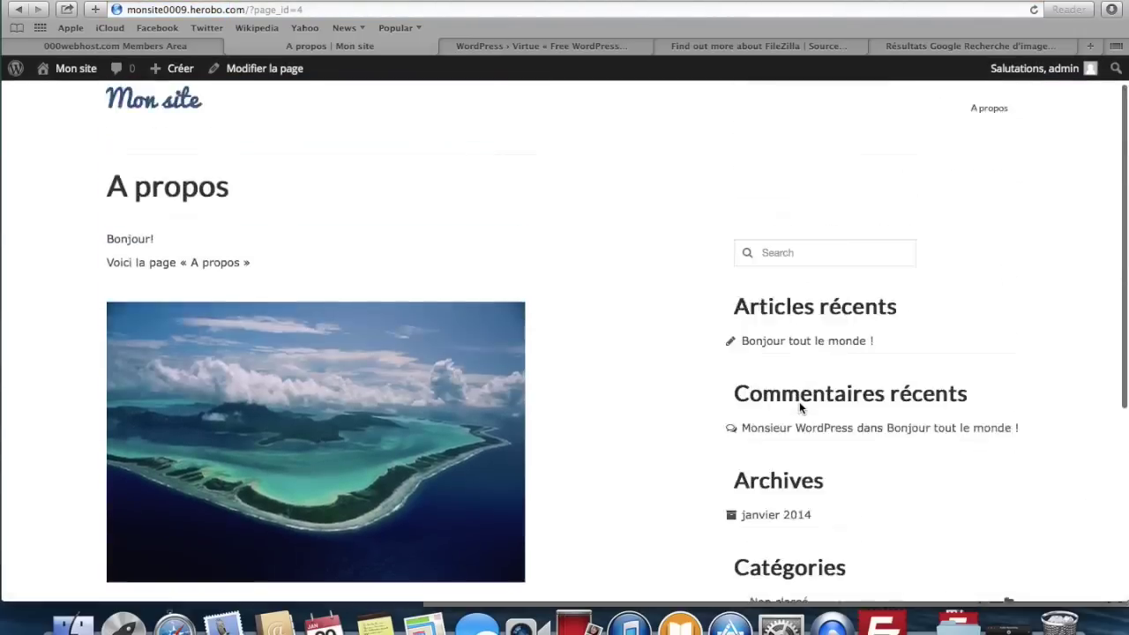
click(276, 71)
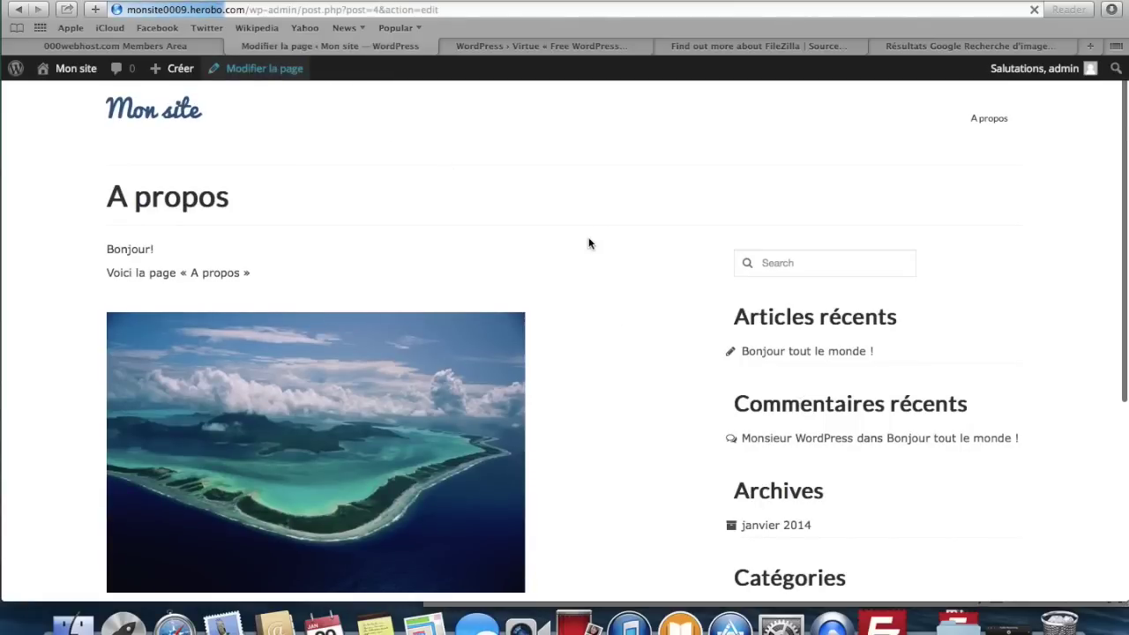
Step: Switch the A propos page template to Fullwidth, update, and check the live page
scroll(891, 456, down, 3)
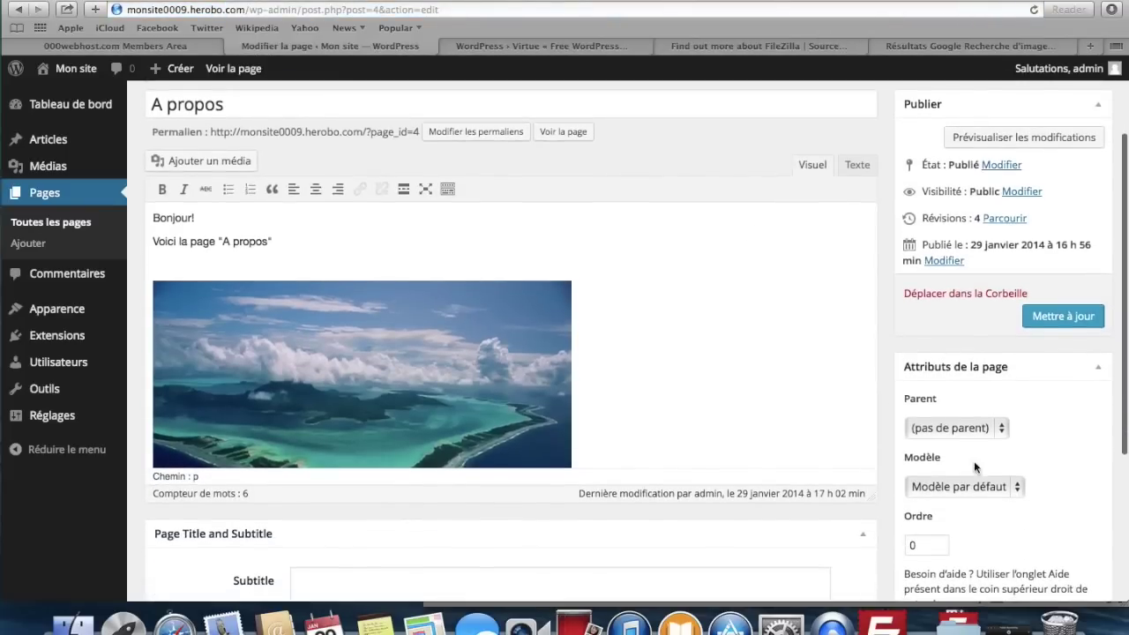
click(989, 487)
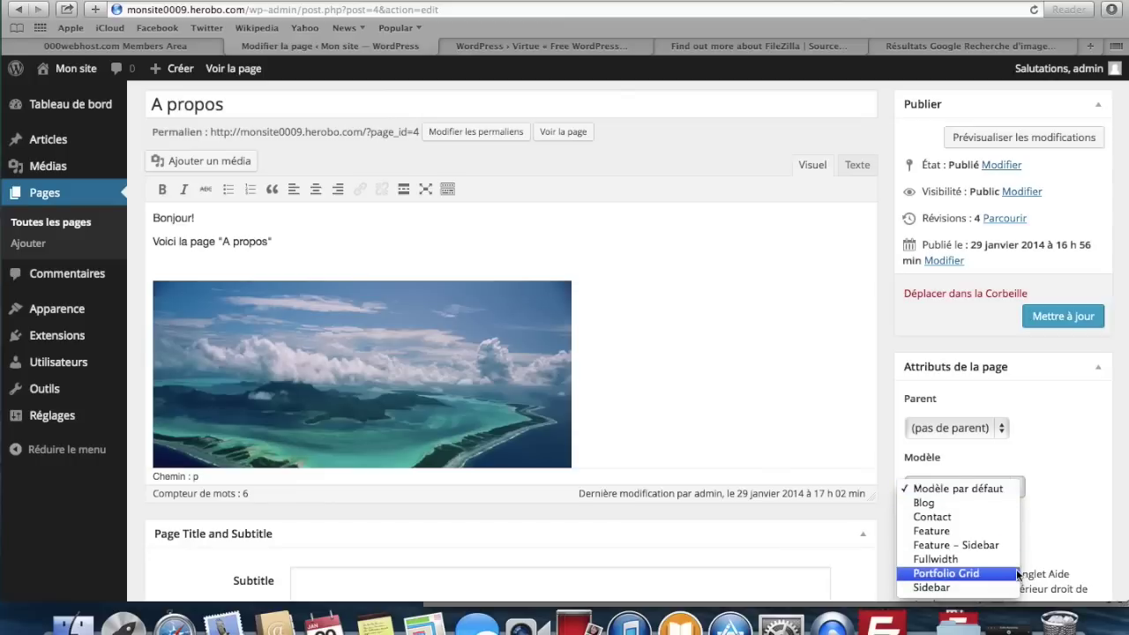
click(949, 563)
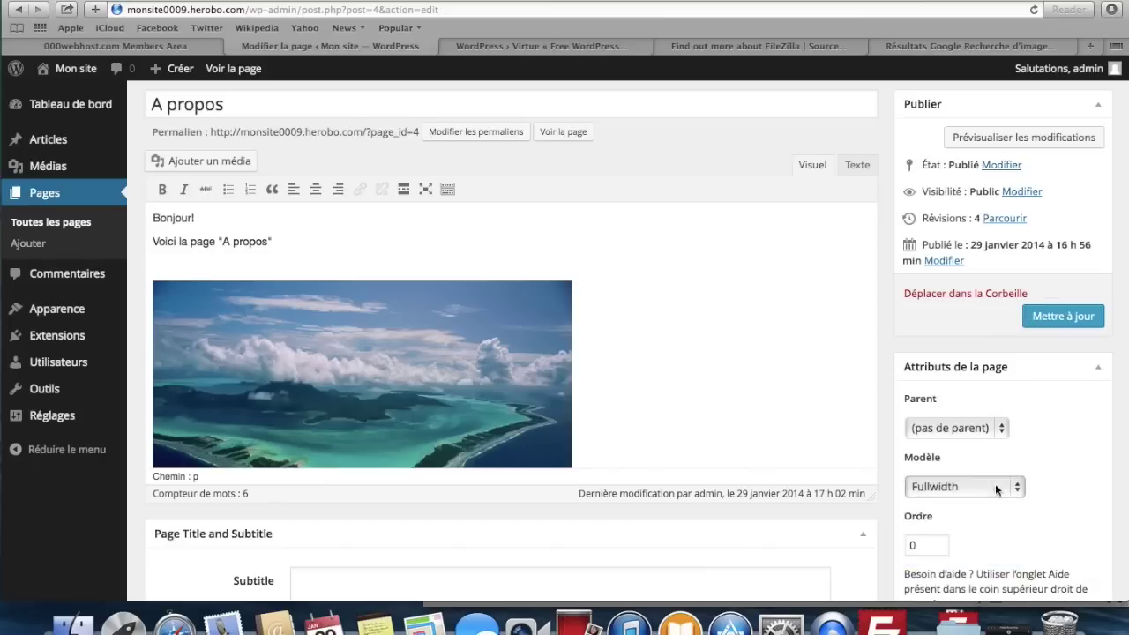
click(1057, 325)
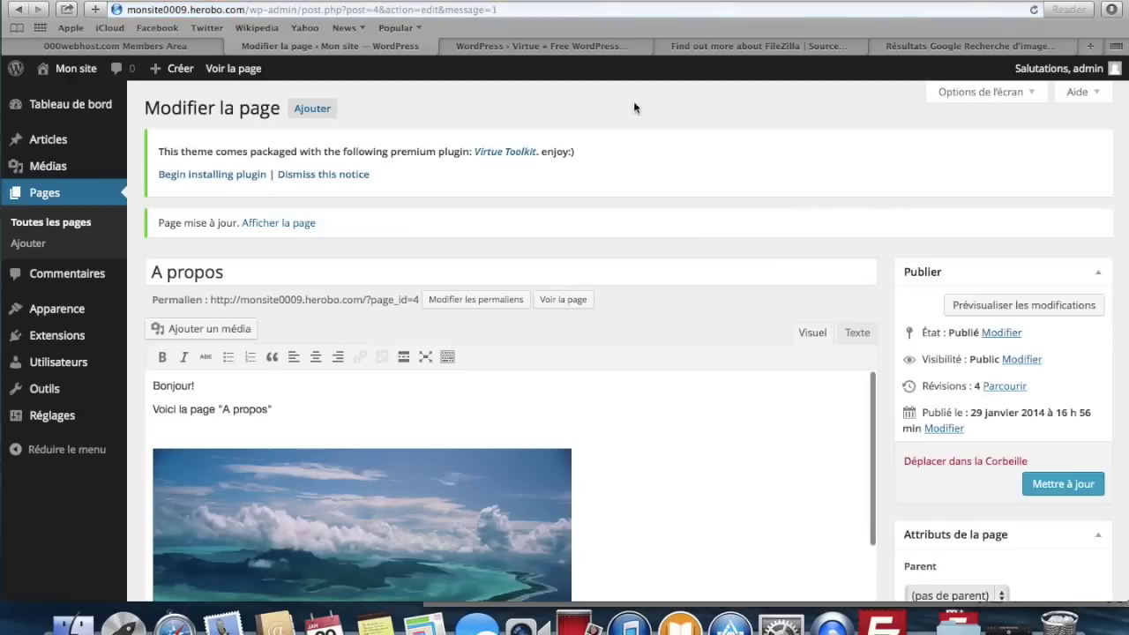
click(287, 224)
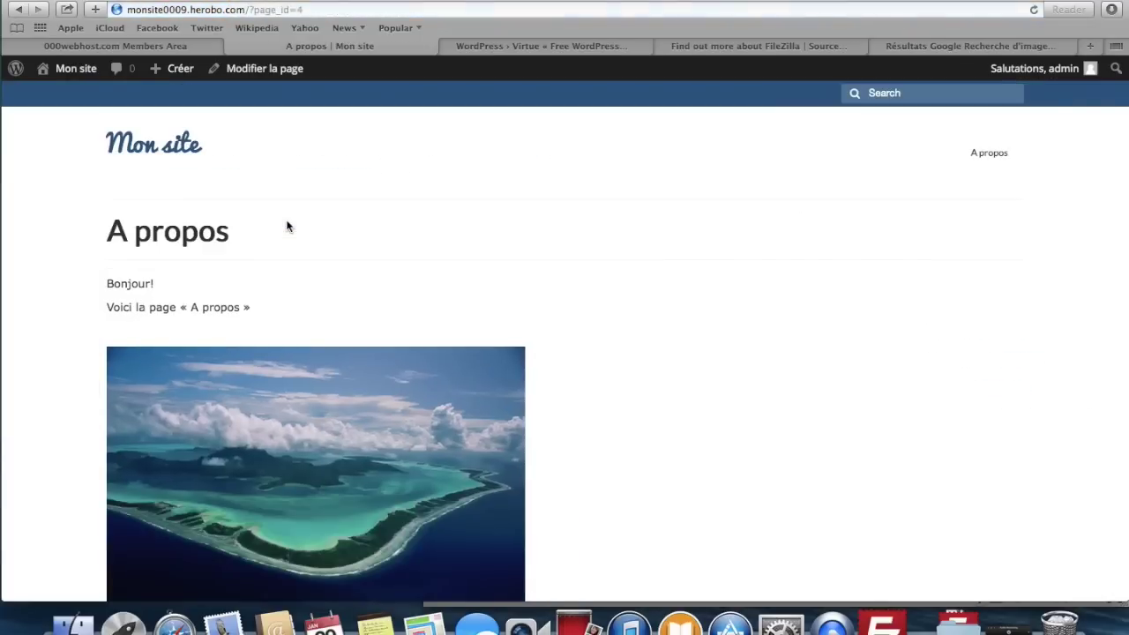
scroll(463, 419, down, 3)
scroll(466, 424, down, 1)
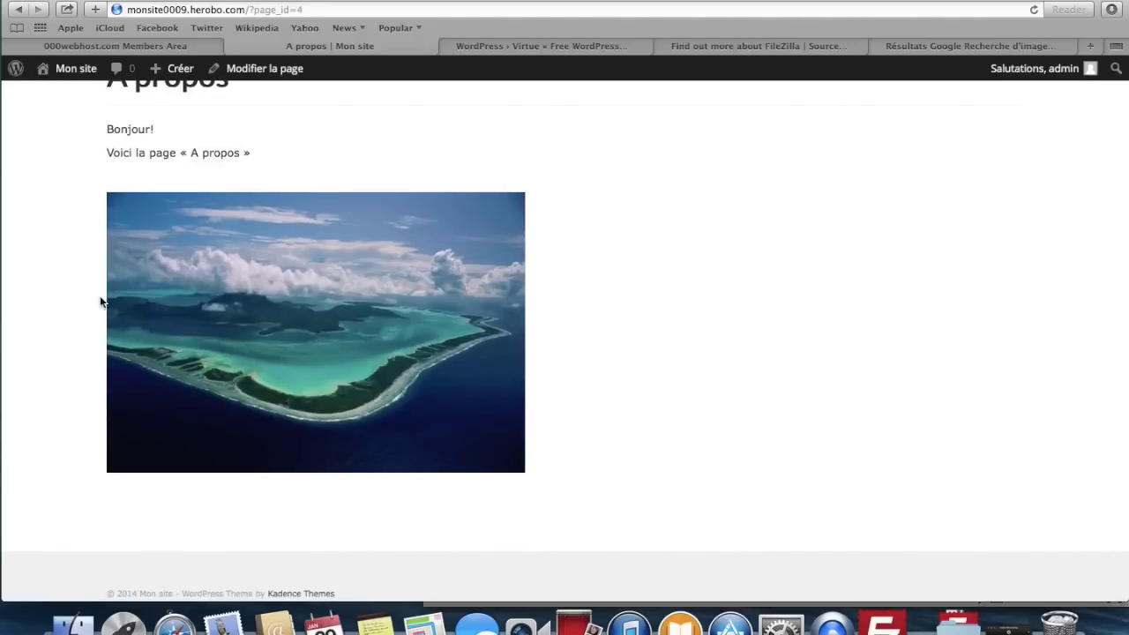
click(289, 68)
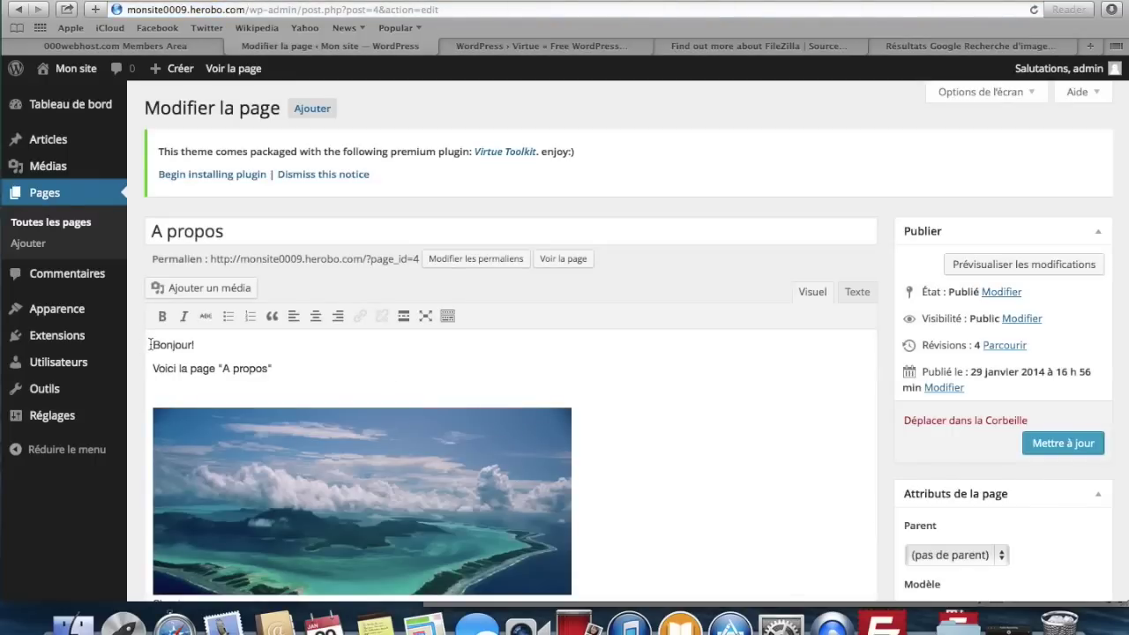
Step: Centre-align both greeting lines and the Bora Bora photo, then update the page
drag(150, 344, 542, 586)
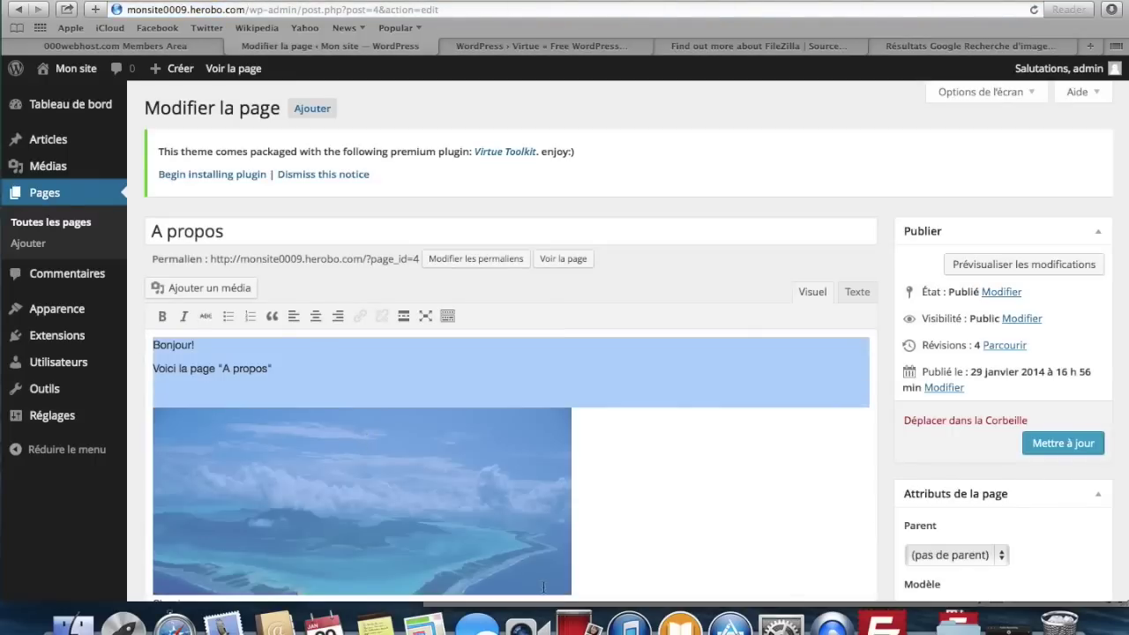
click(314, 316)
click(1063, 447)
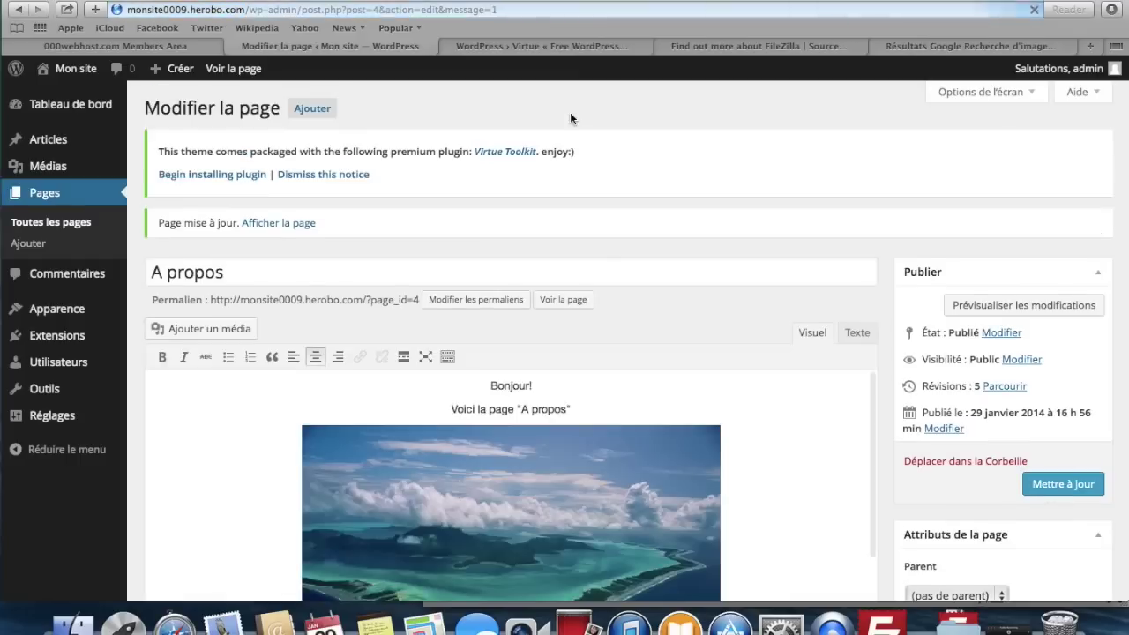
Step: Glance at the Virtue theme tab and return to the page editor
click(521, 45)
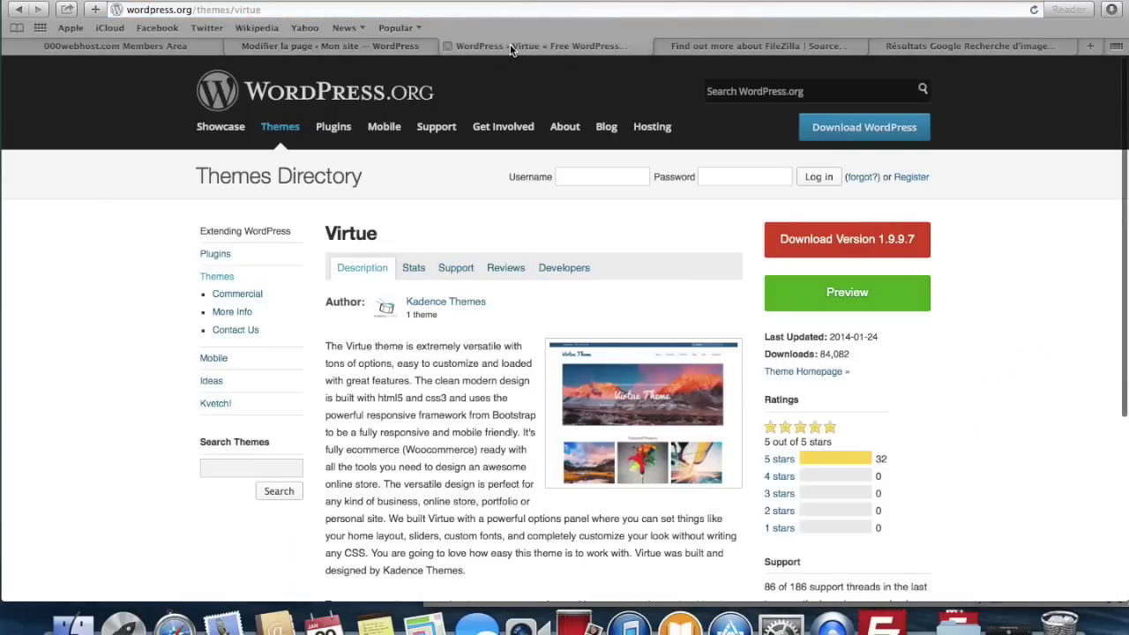
click(159, 48)
click(529, 46)
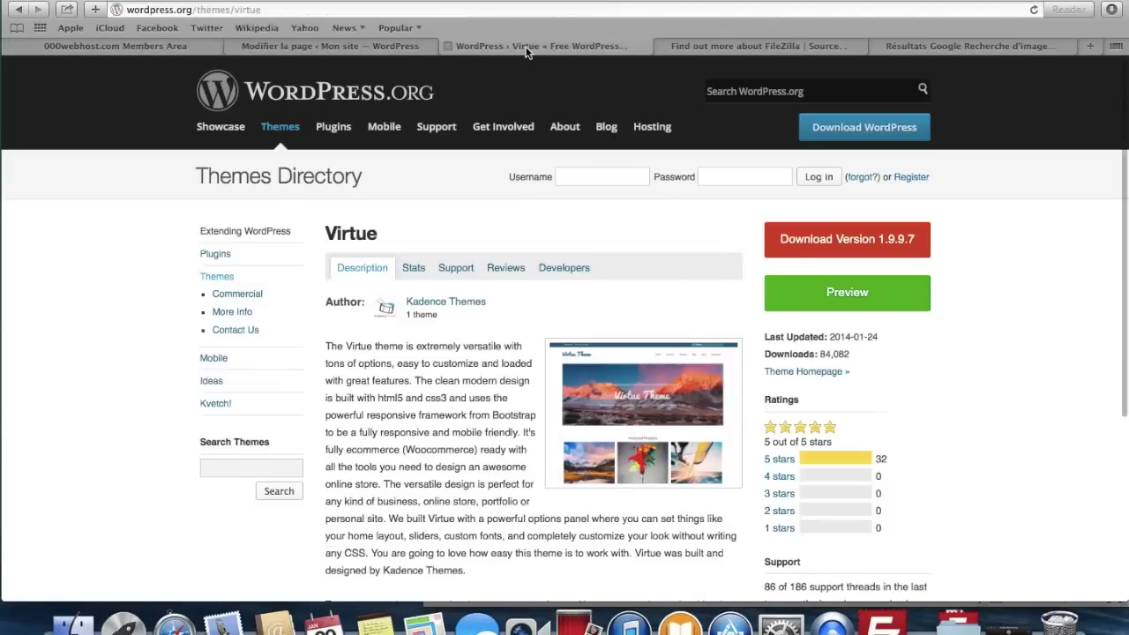
click(351, 48)
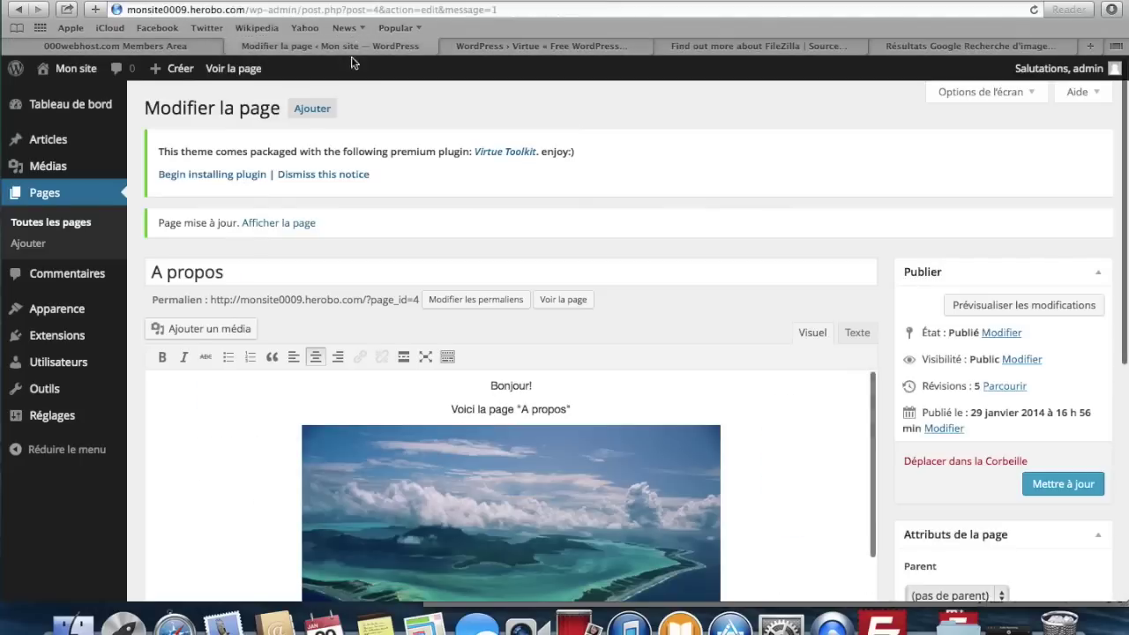
Step: View the centred live A propos page and select the ?page_id=4 ending of its address
click(287, 227)
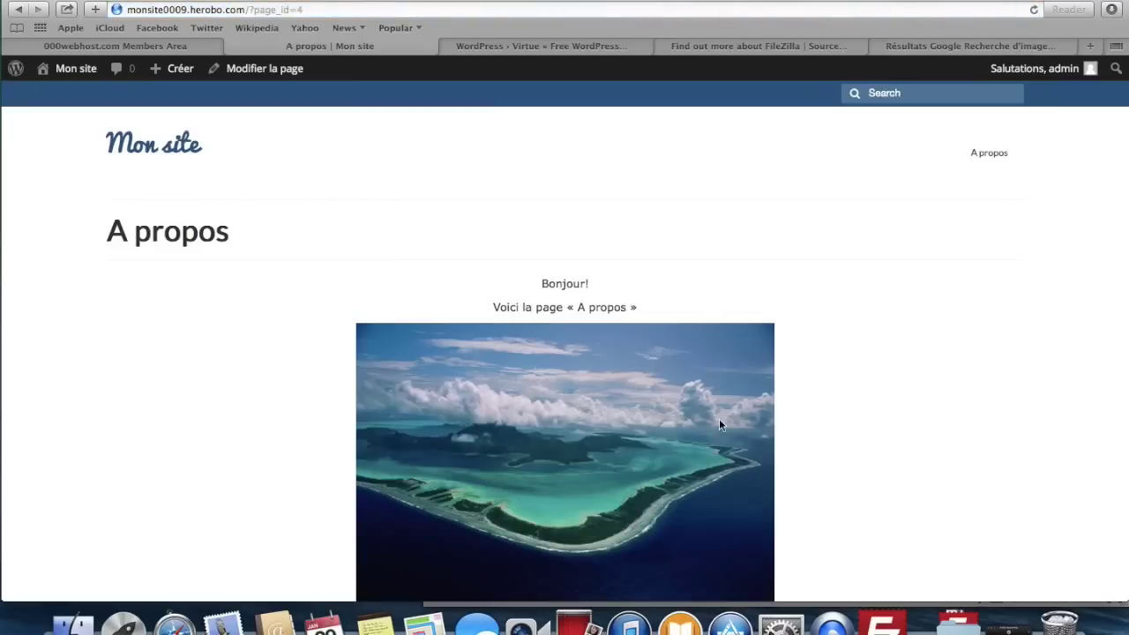
scroll(687, 353, down, 3)
scroll(687, 352, up, 3)
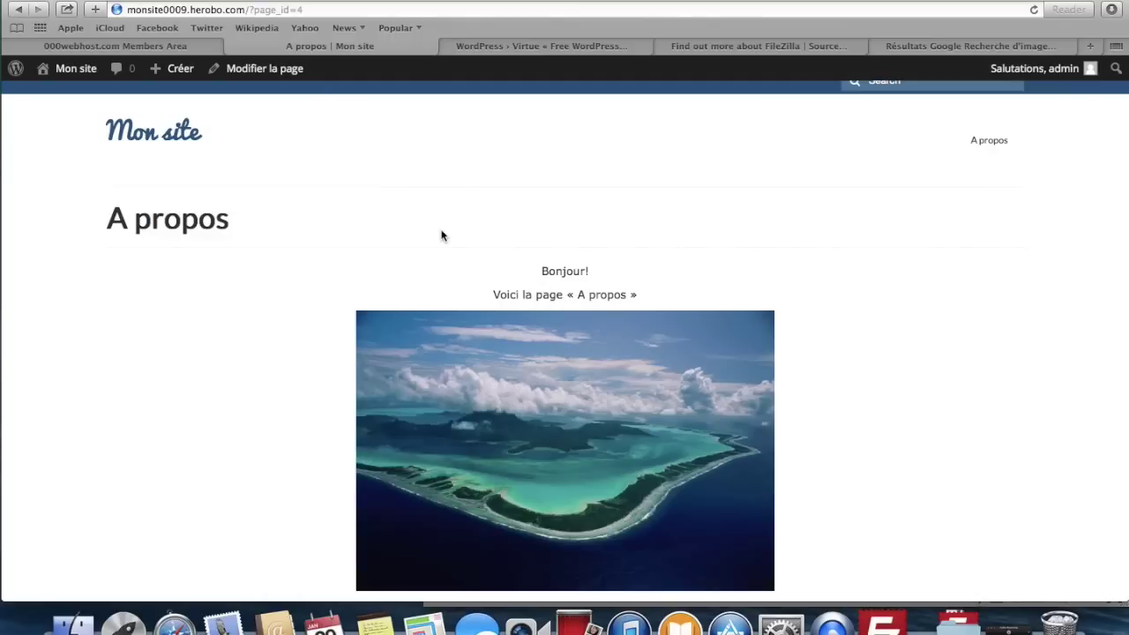
click(251, 10)
click(252, 10)
drag(250, 10, 303, 10)
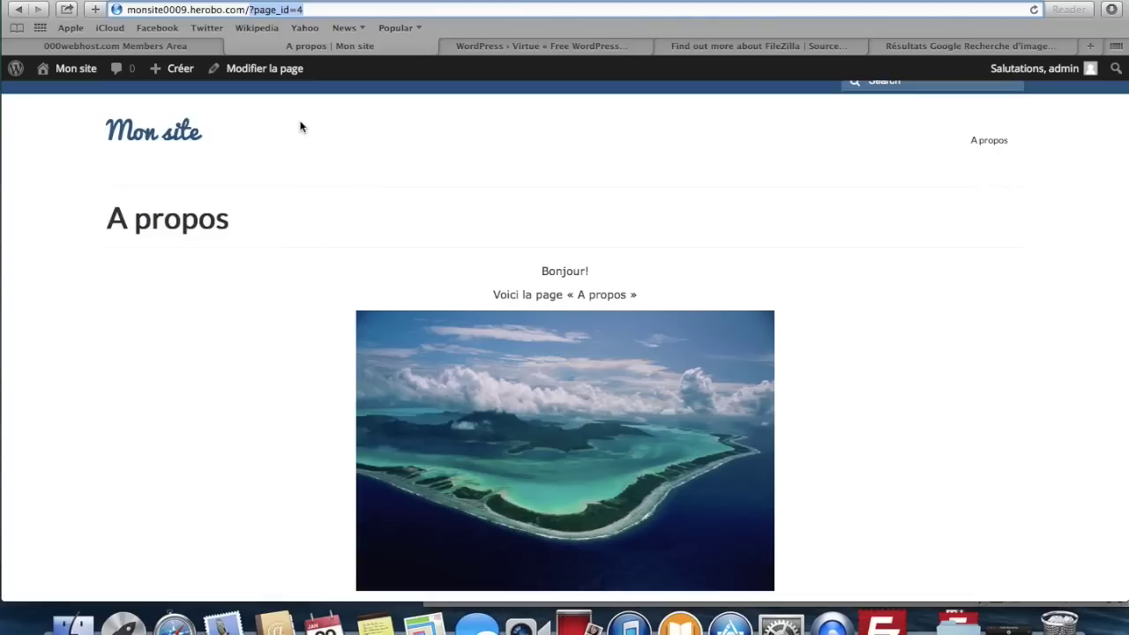
mouse_move(91, 76)
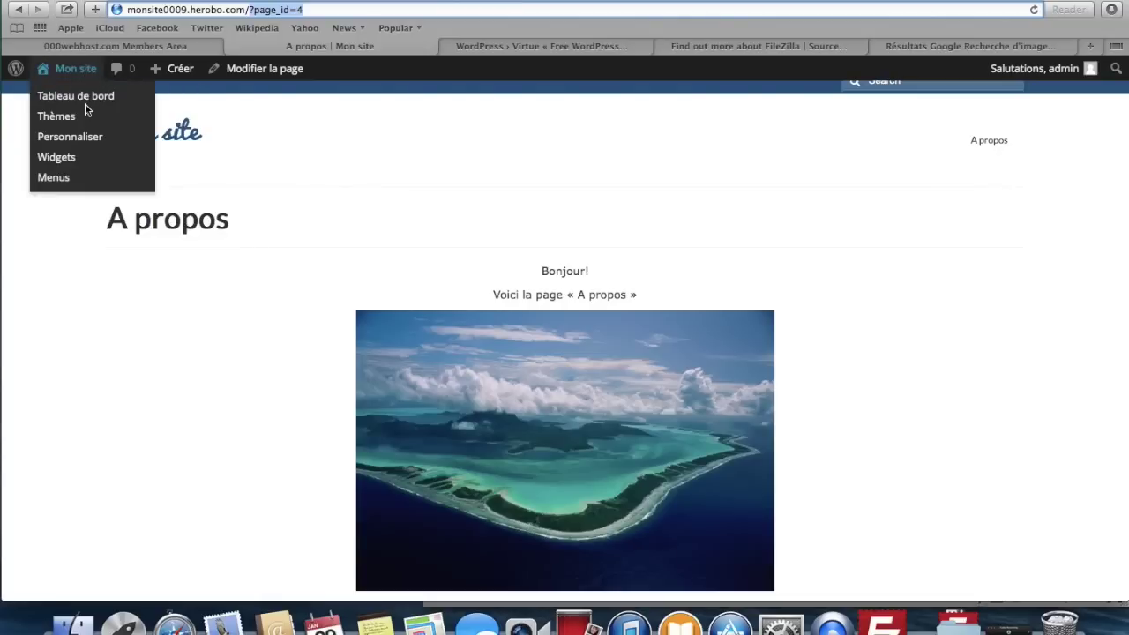
Step: Set permalinks to 'Nom de l'article' (/%postname%/) in Réglages > Permaliens and save
click(84, 102)
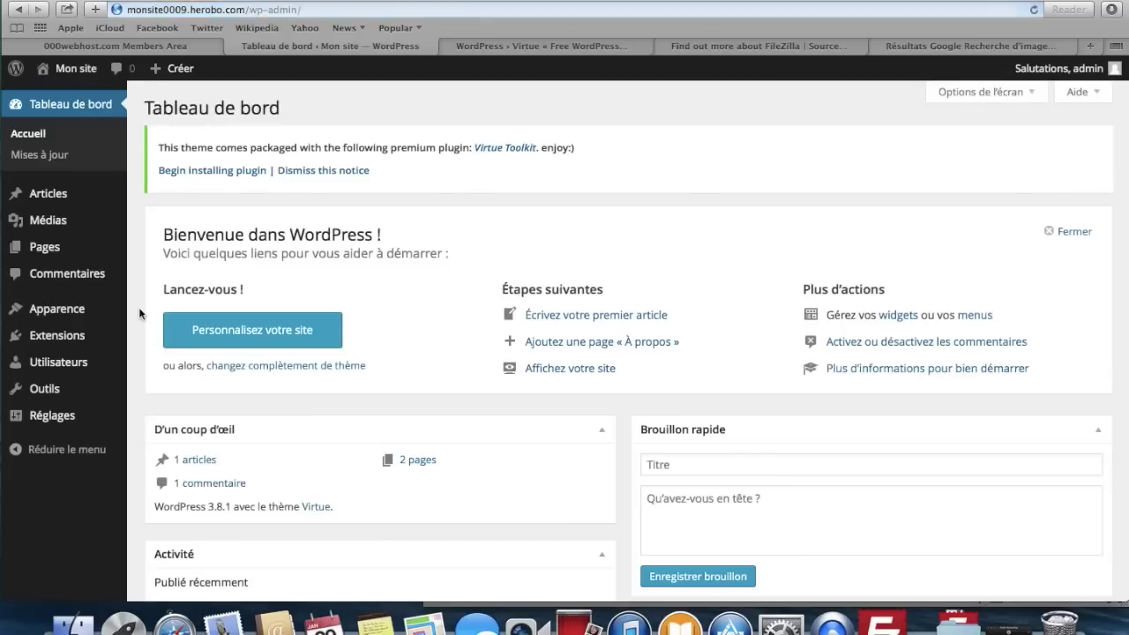
mouse_move(82, 345)
mouse_move(66, 399)
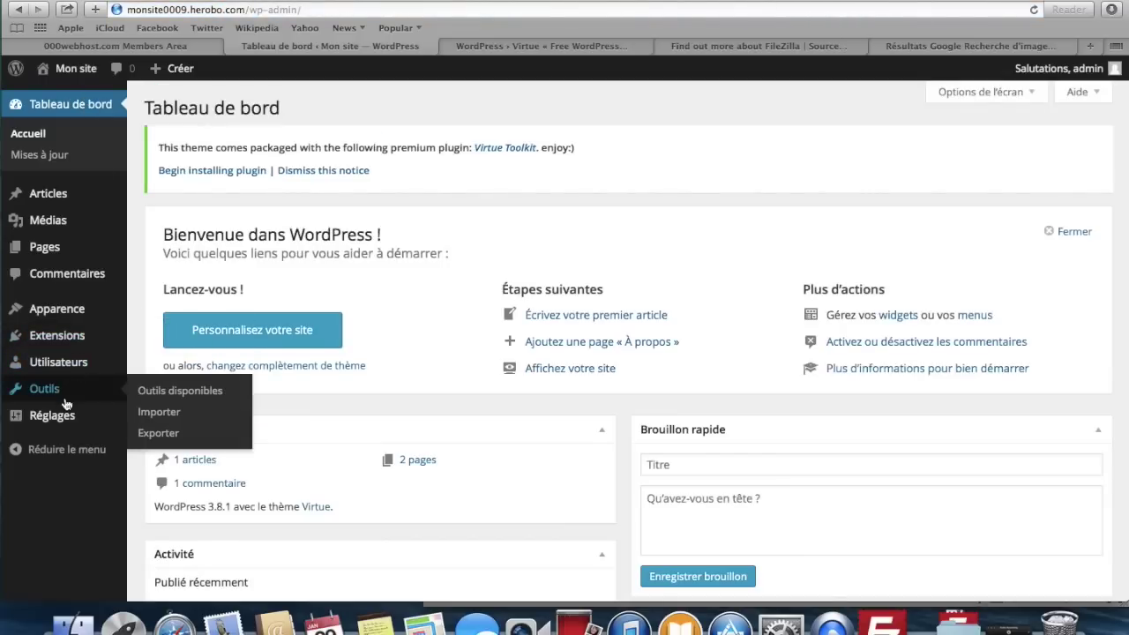
mouse_move(60, 428)
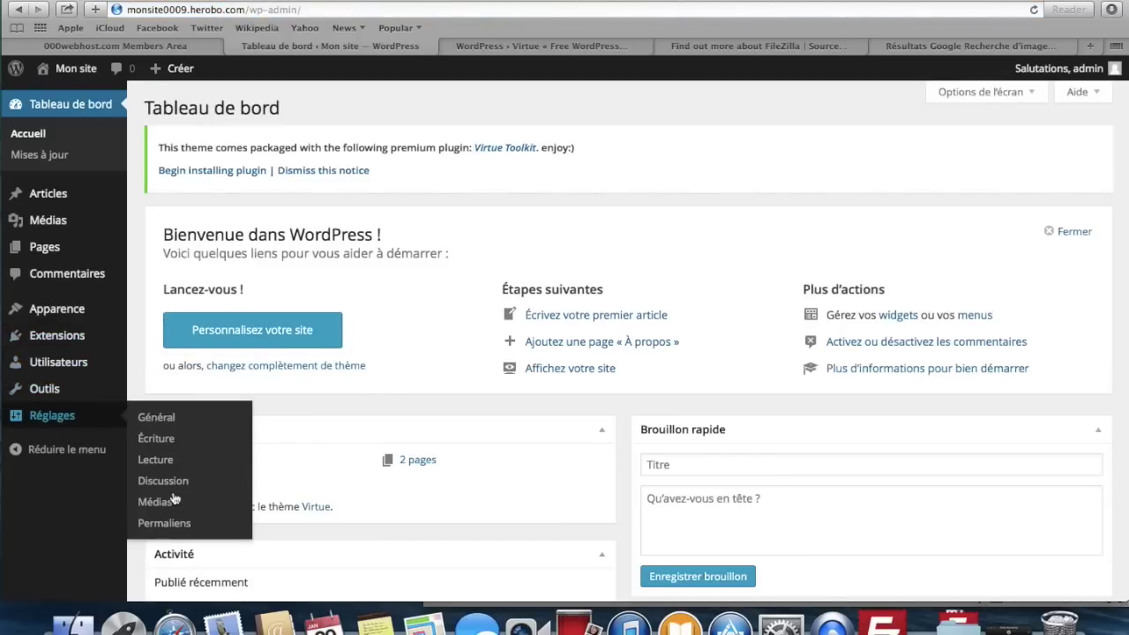
click(168, 525)
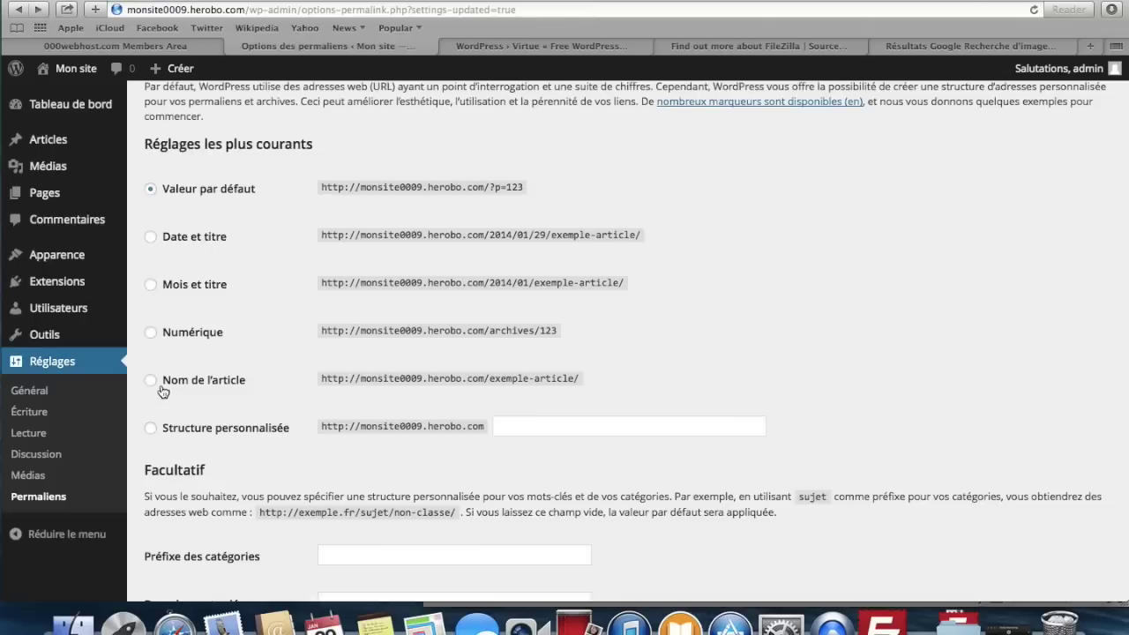
click(151, 384)
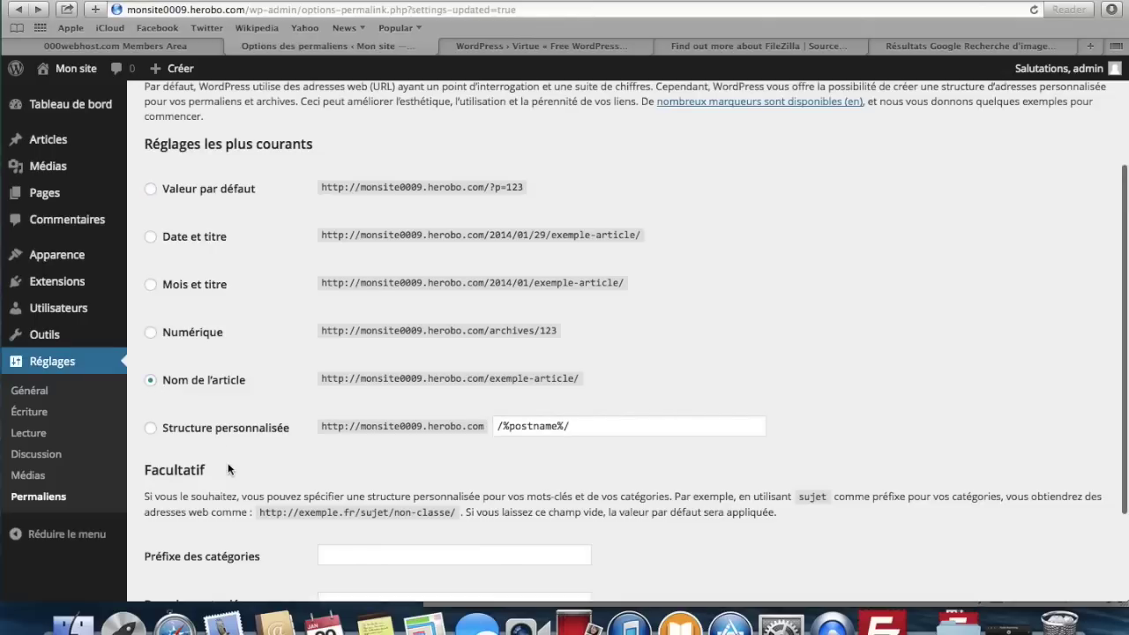
scroll(229, 465, down, 3)
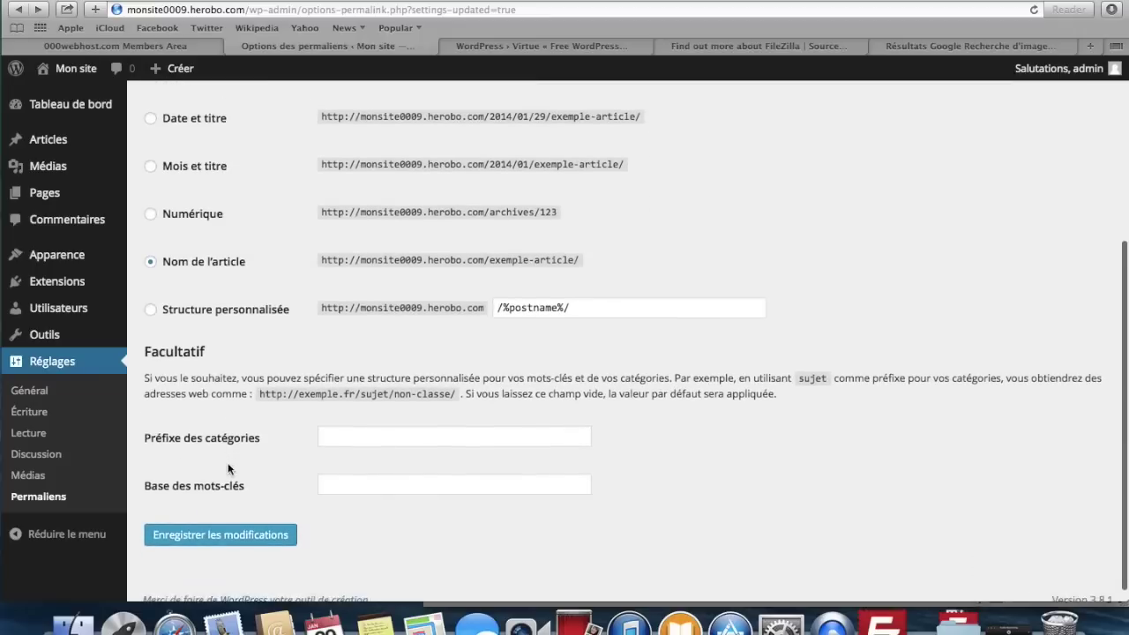
scroll(227, 468, down, 1)
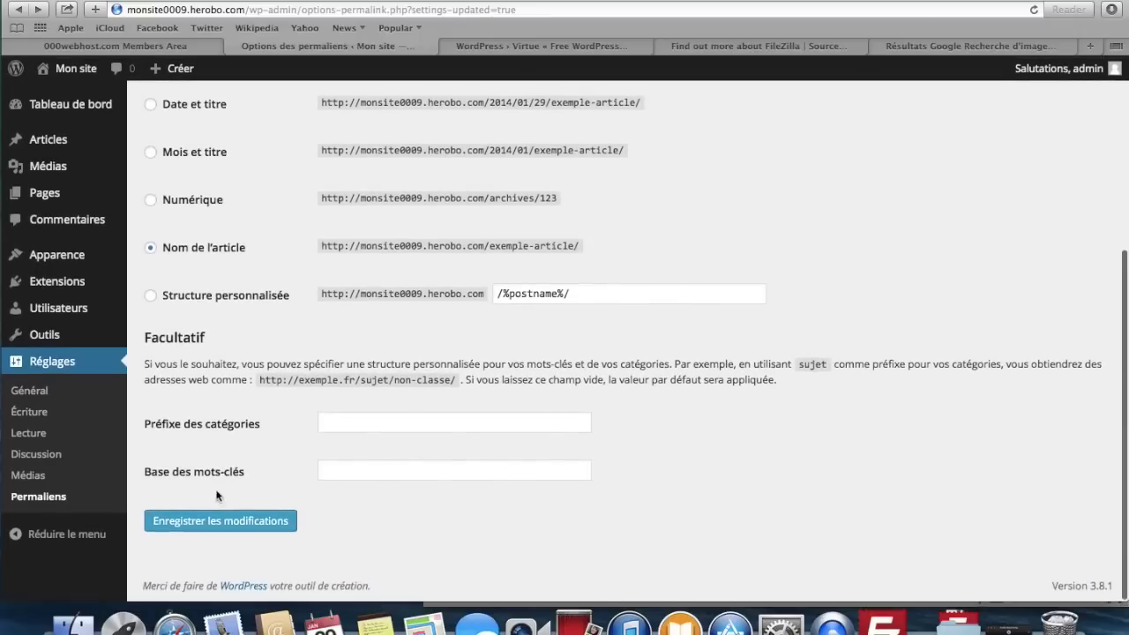
click(197, 524)
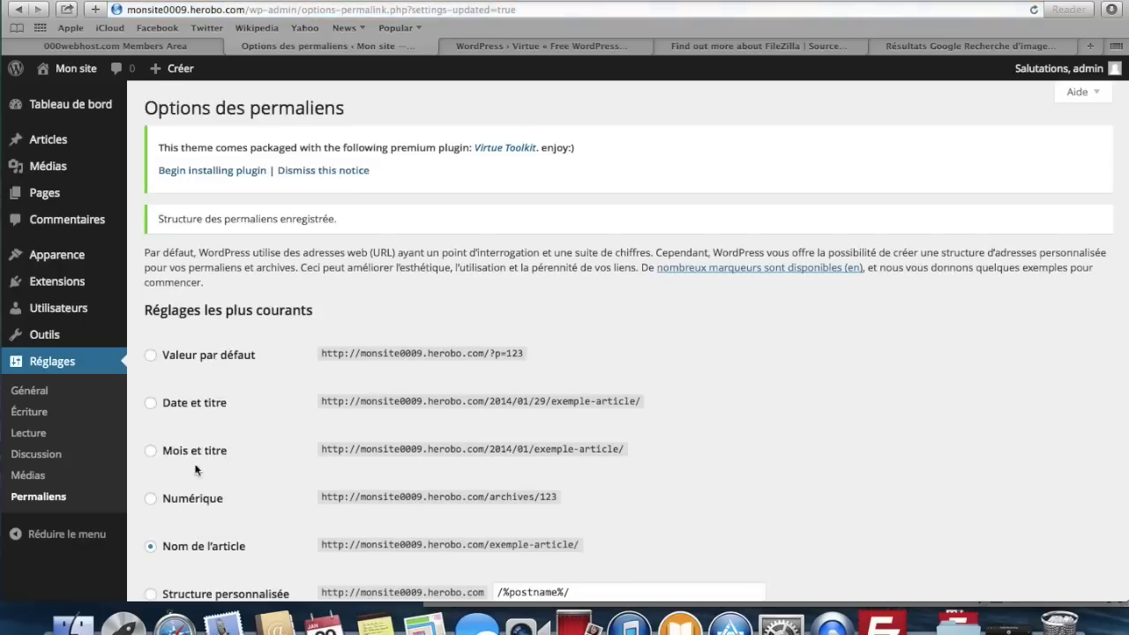
Step: Open the live site's A propos page and check its /a-propos/ address and Bonjour! greeting
mouse_move(85, 78)
click(76, 97)
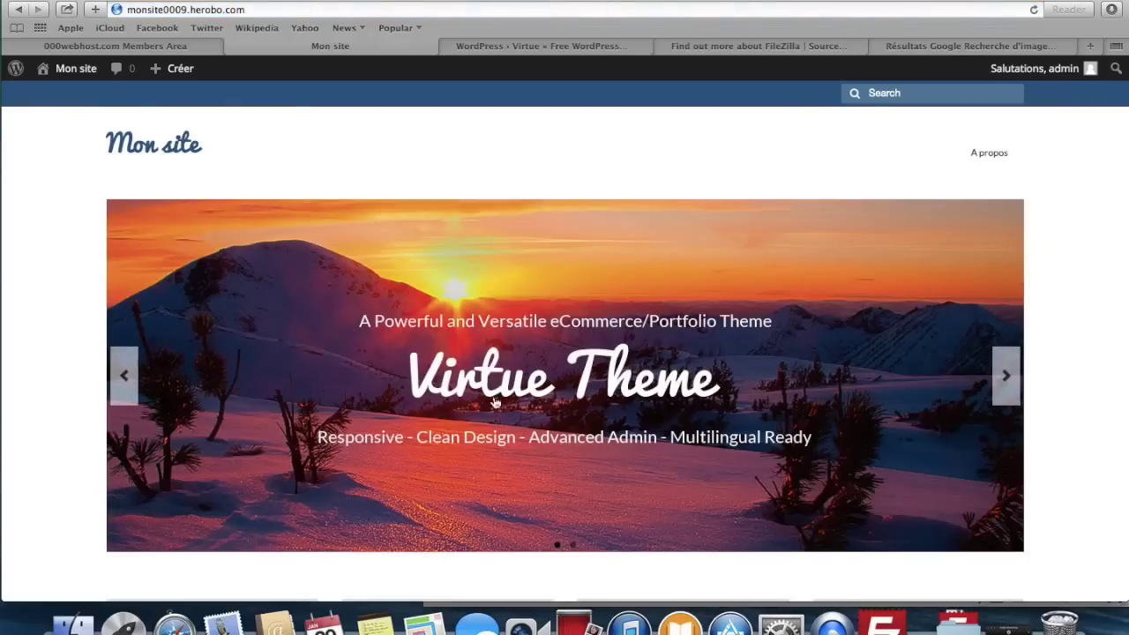
click(992, 157)
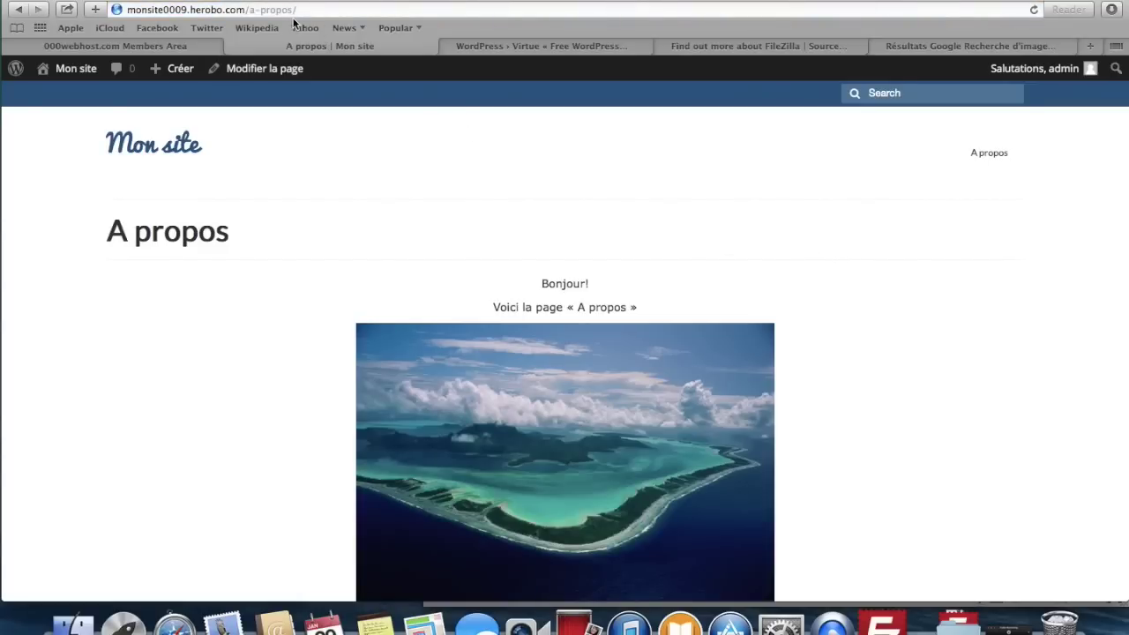
drag(298, 9, 248, 9)
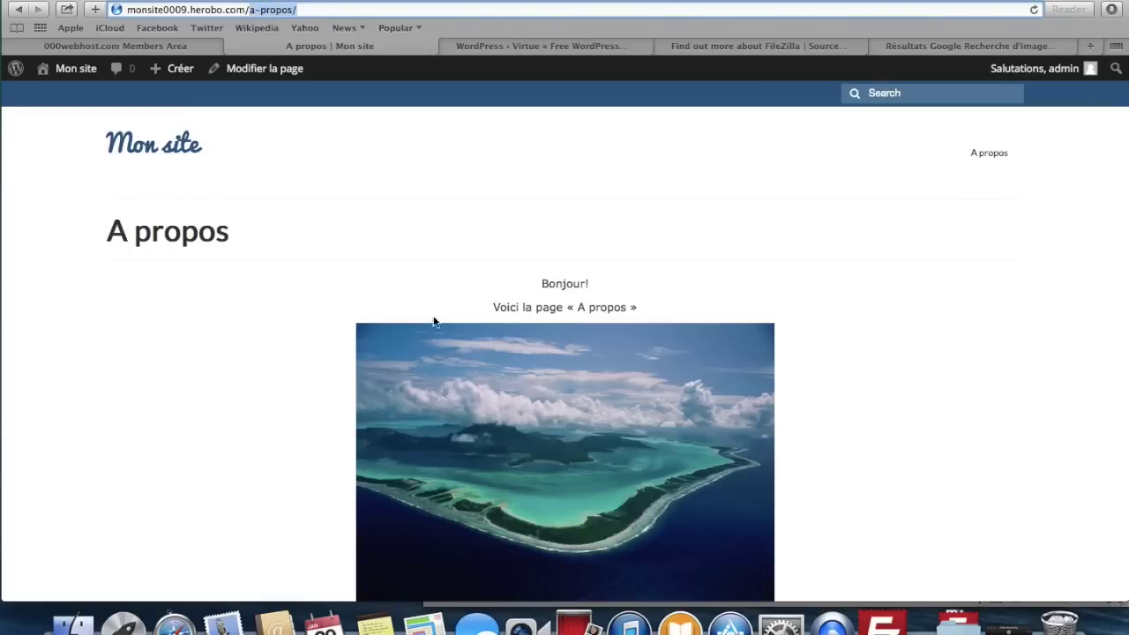
click(635, 313)
drag(635, 308, 543, 284)
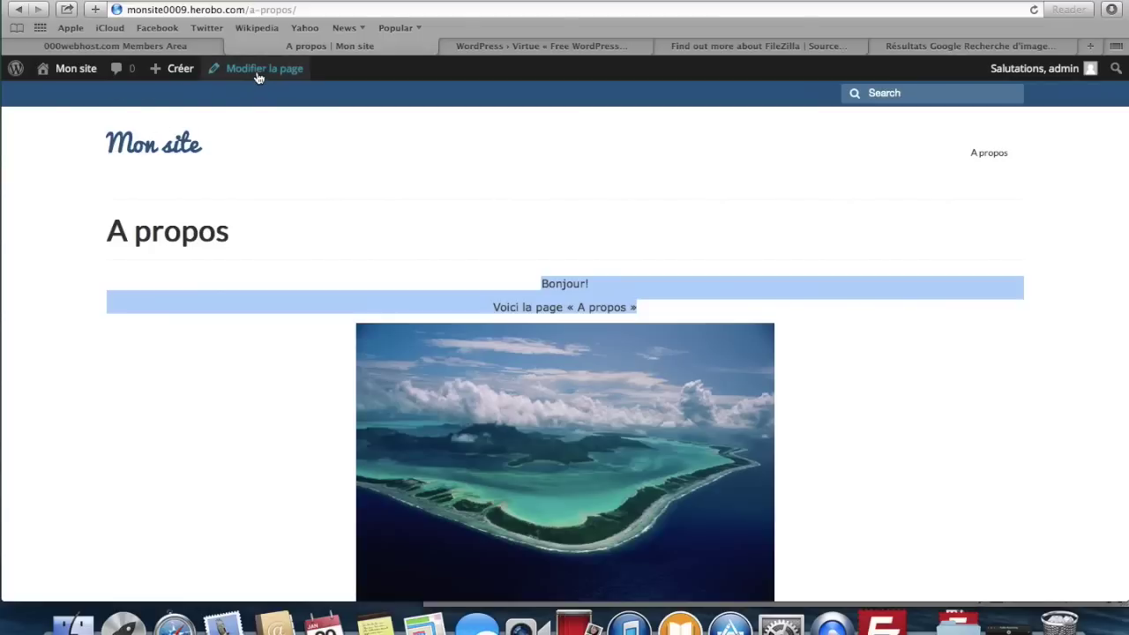
mouse_move(82, 73)
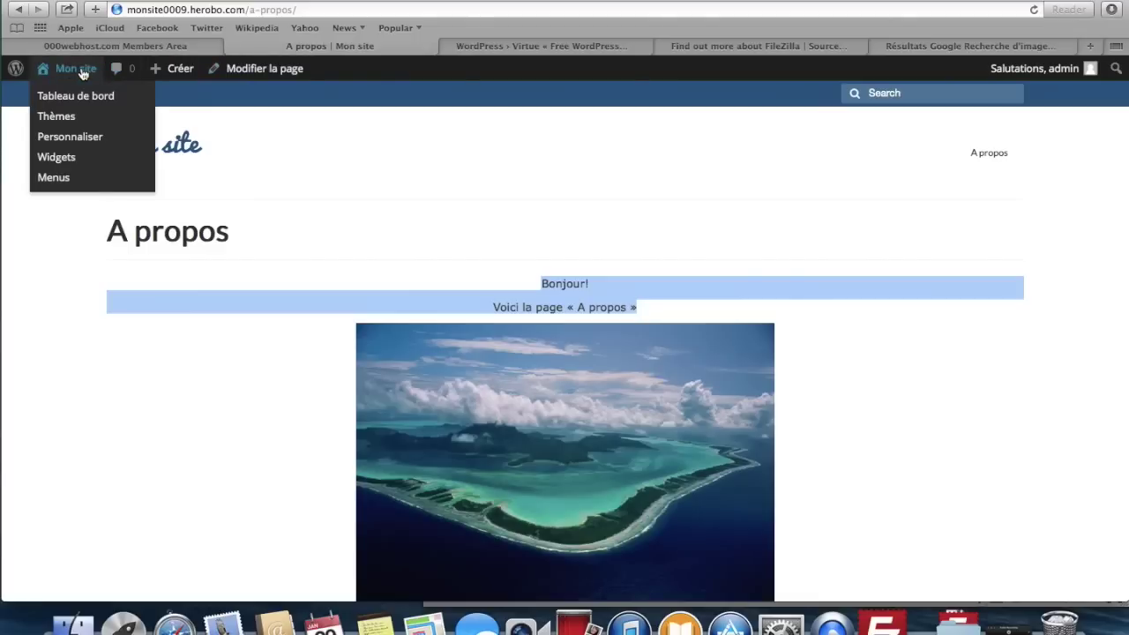
Step: Create a new page titled 'Contact'
click(74, 99)
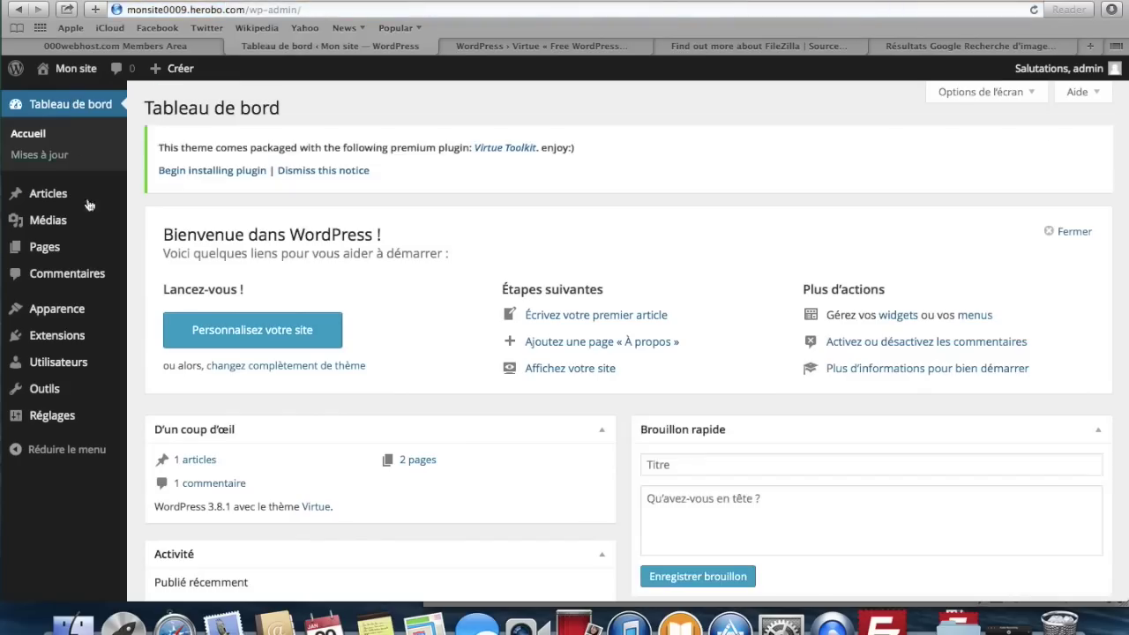
mouse_move(93, 217)
mouse_move(88, 247)
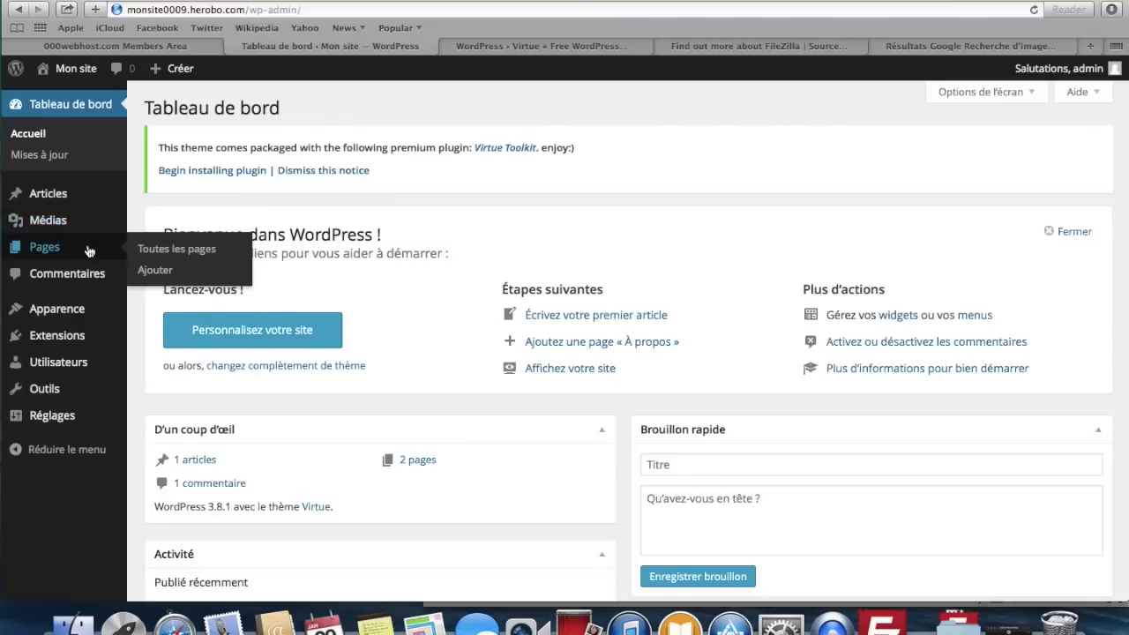
click(174, 276)
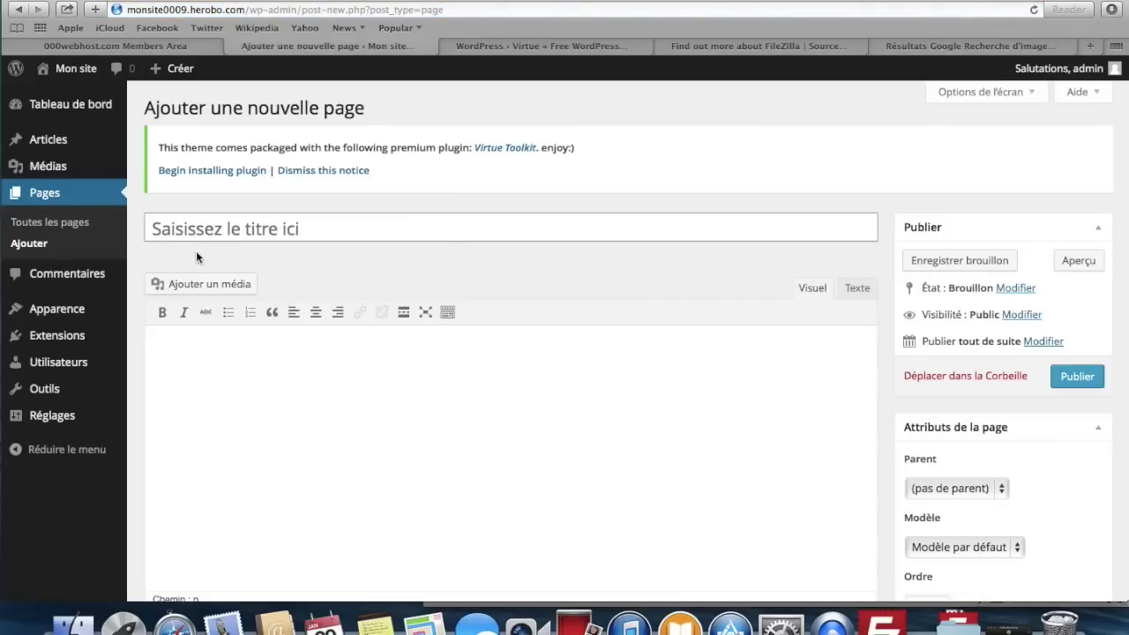
click(202, 230)
text(Contact)
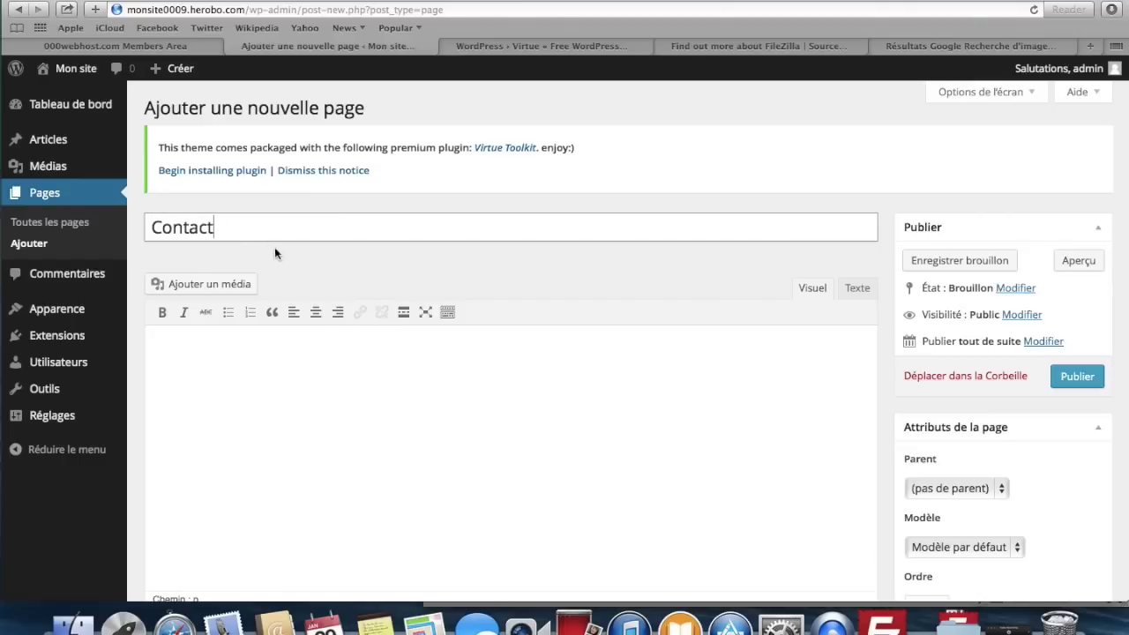
Step: Assign the Contact template to the page and publish it
click(330, 410)
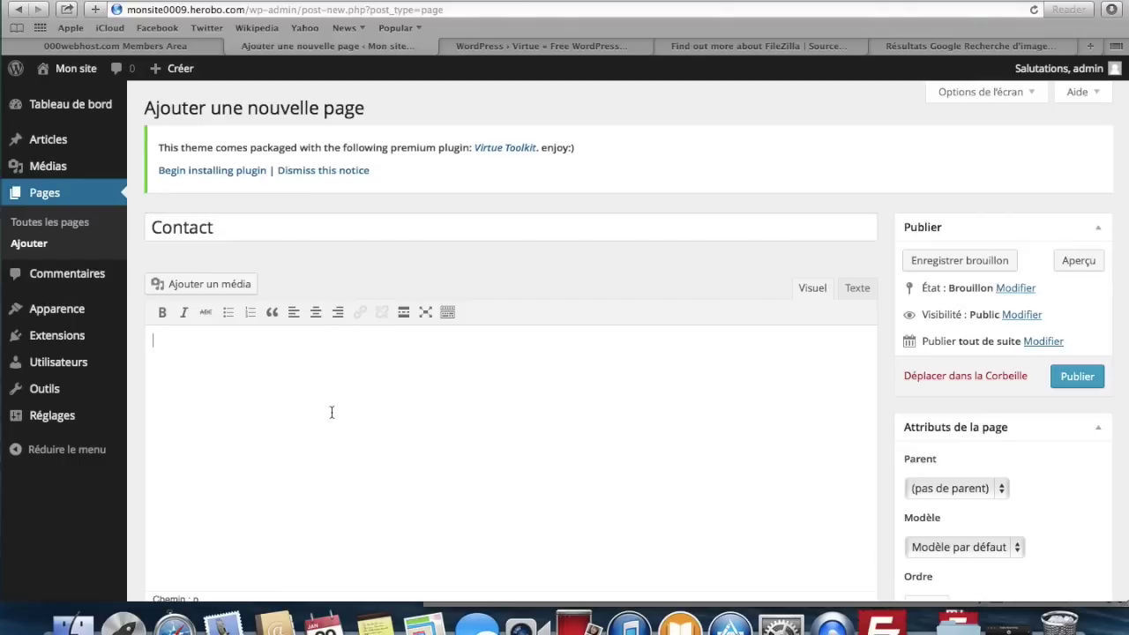
scroll(331, 410, down, 2)
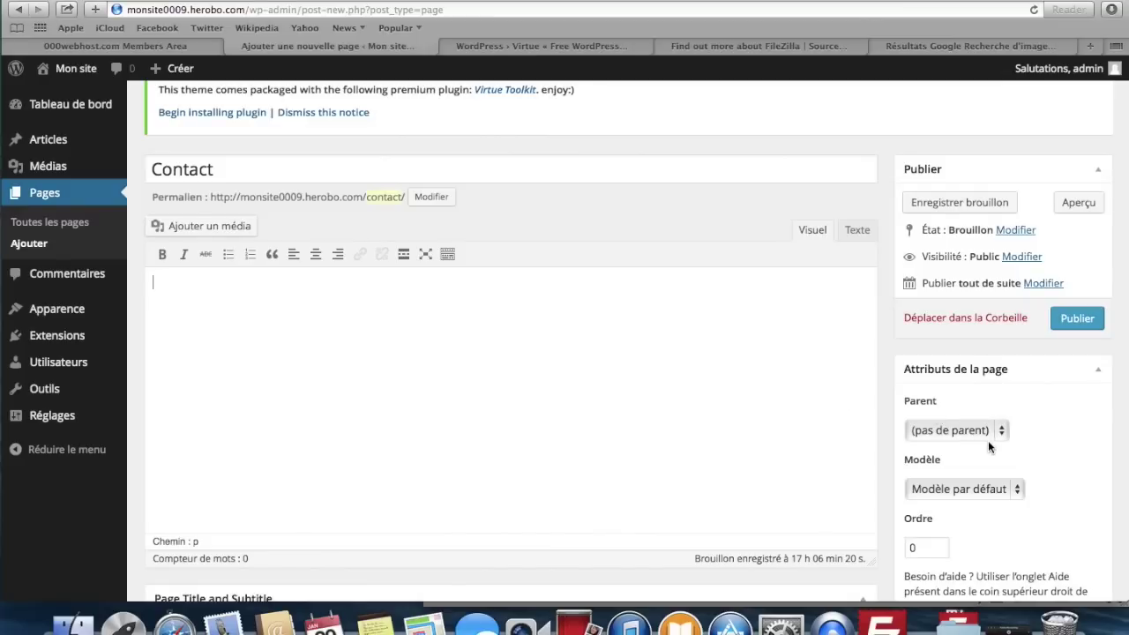
click(1014, 493)
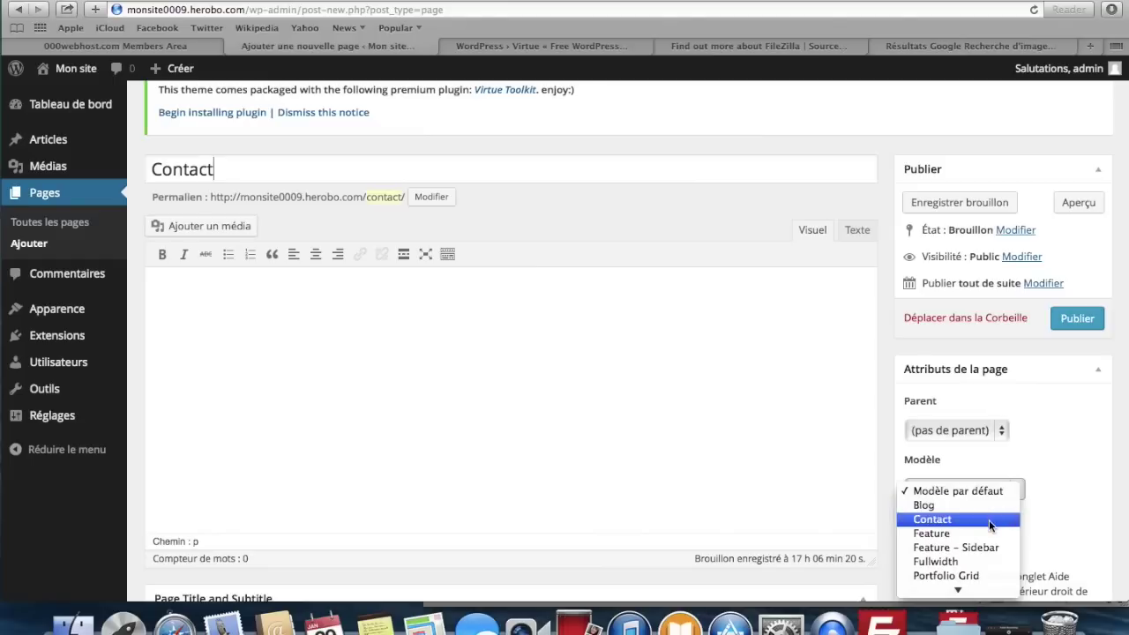
click(989, 520)
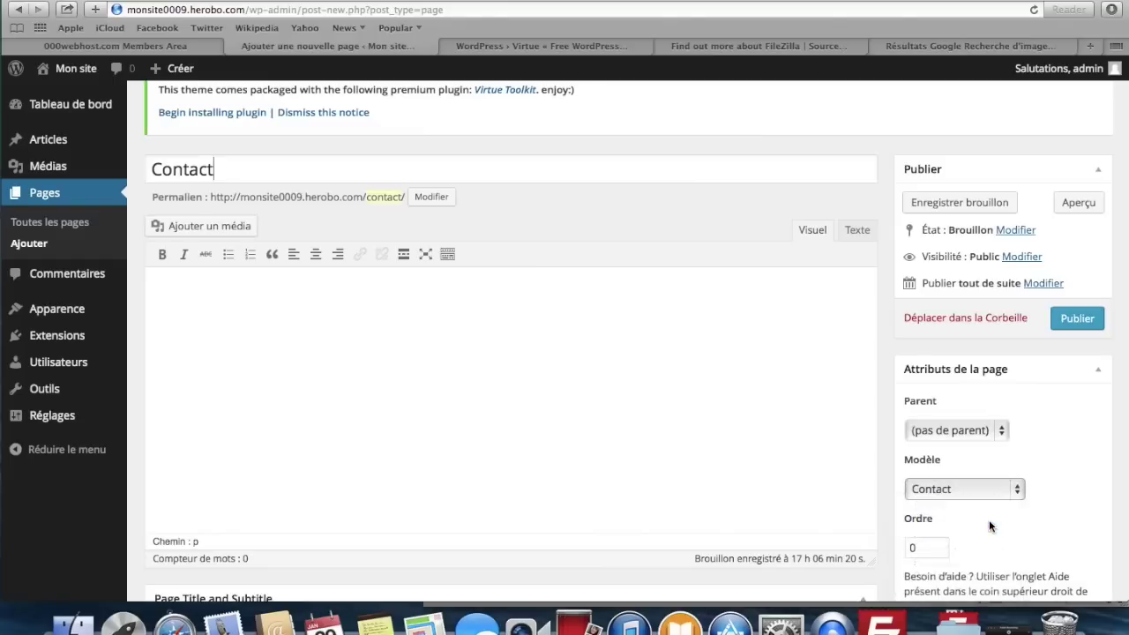
scroll(989, 526, down, 6)
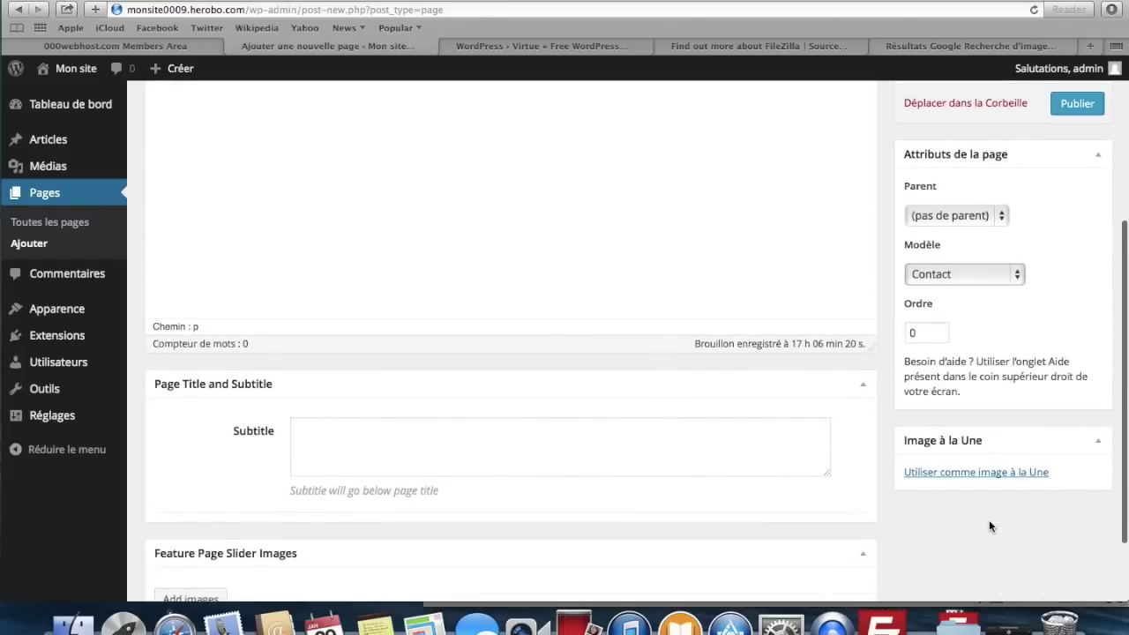
scroll(988, 526, up, 7)
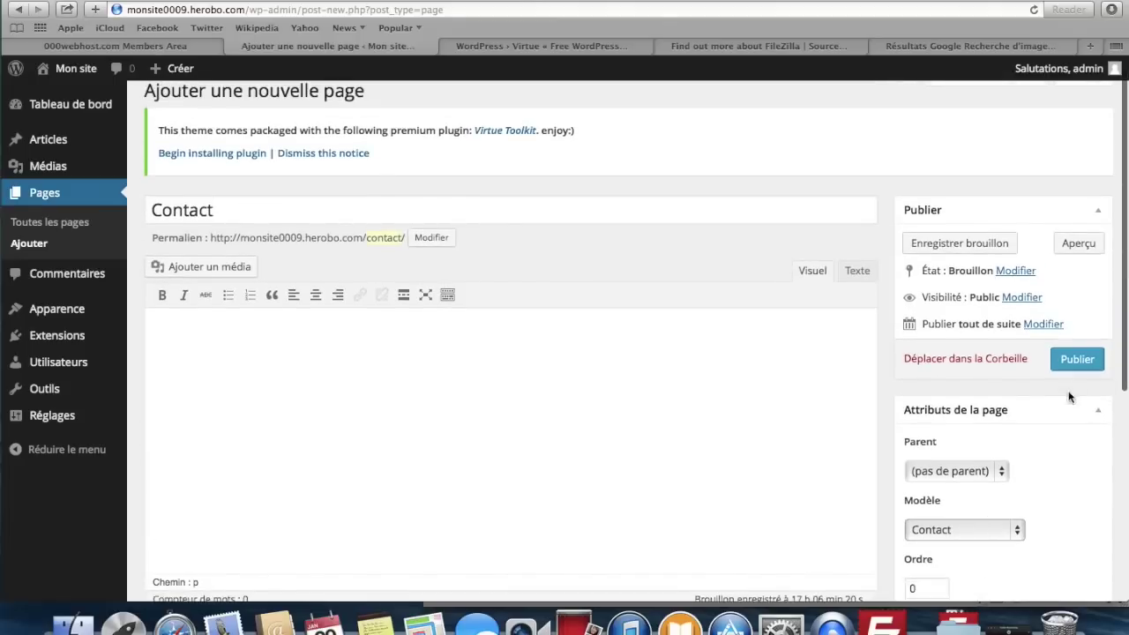
click(1077, 359)
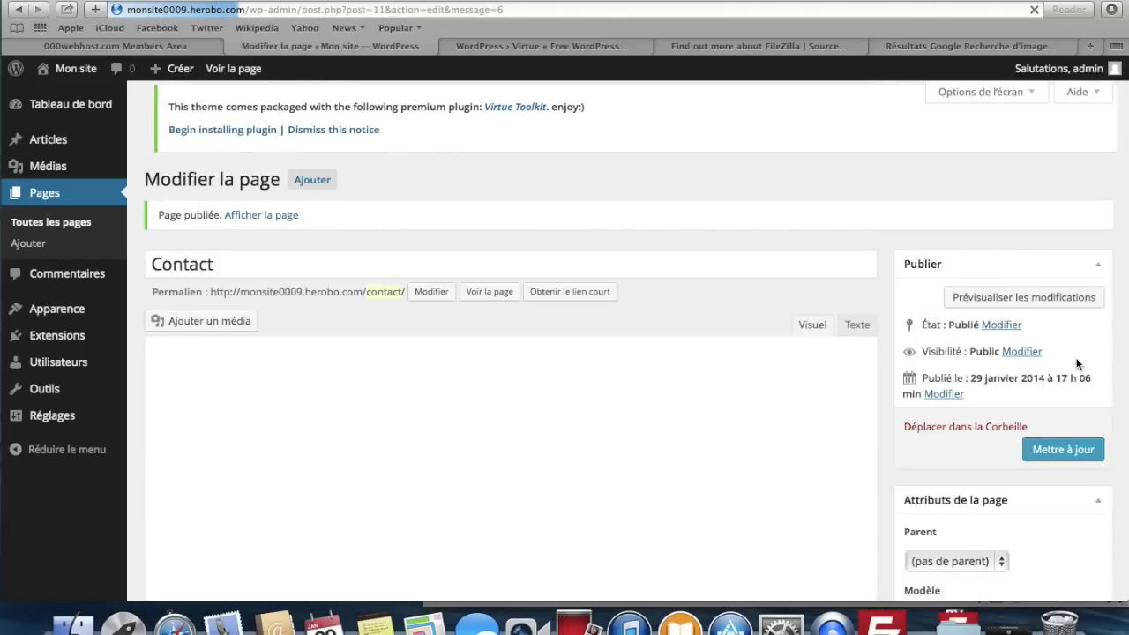
Step: Begin the contact form title with 'C' in the page options
scroll(771, 413, down, 7)
scroll(771, 379, down, 2)
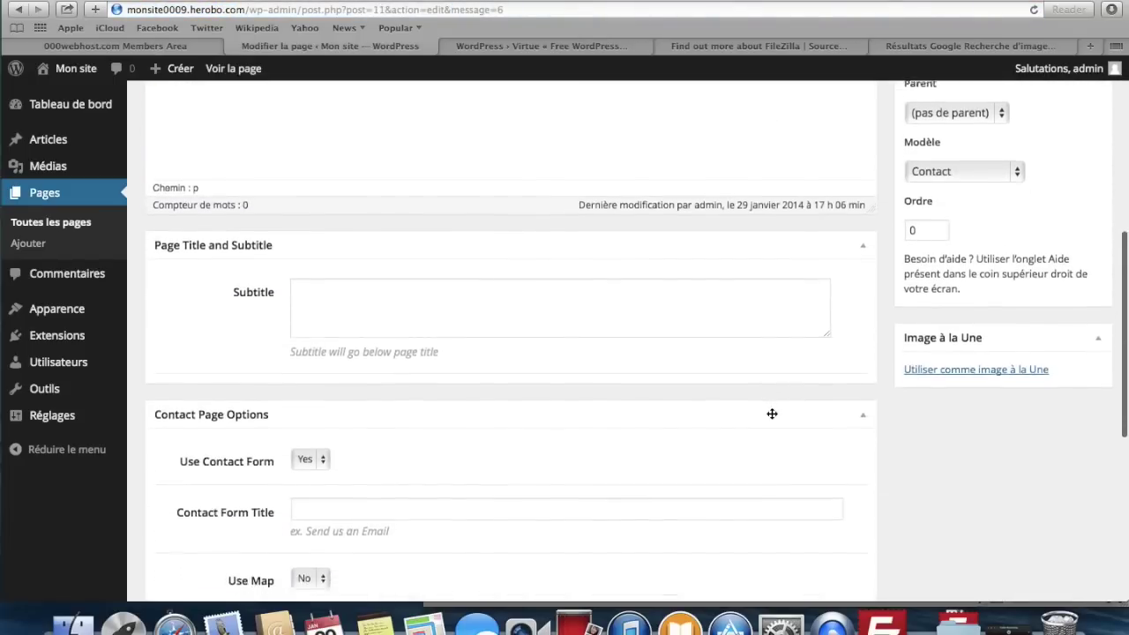
scroll(771, 411, up, 6)
scroll(603, 462, down, 9)
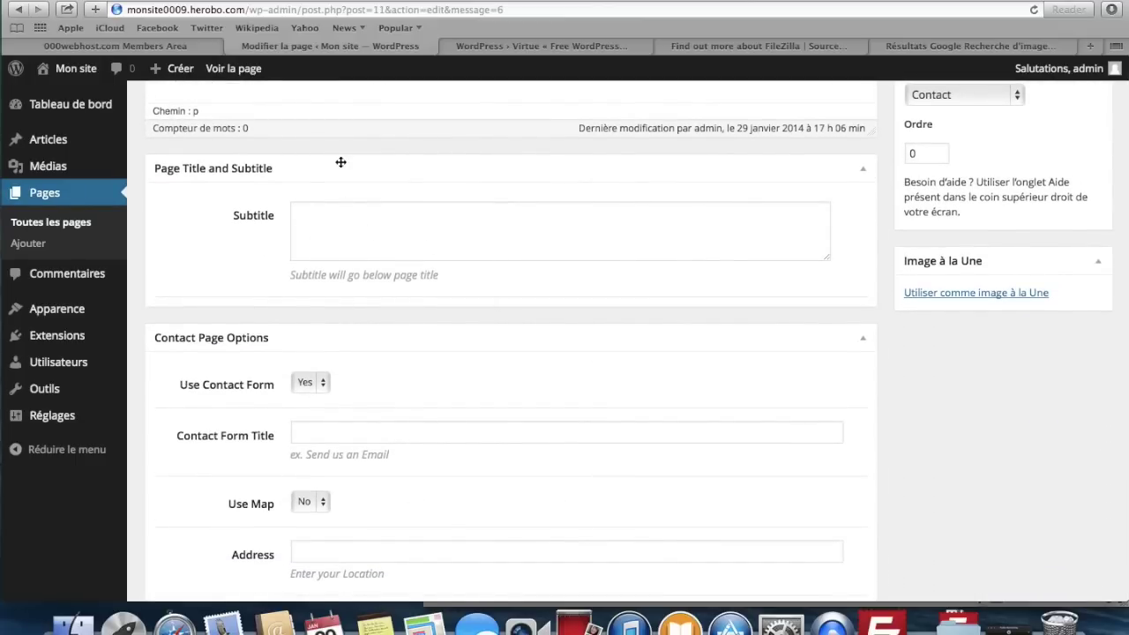
scroll(338, 161, down, 1)
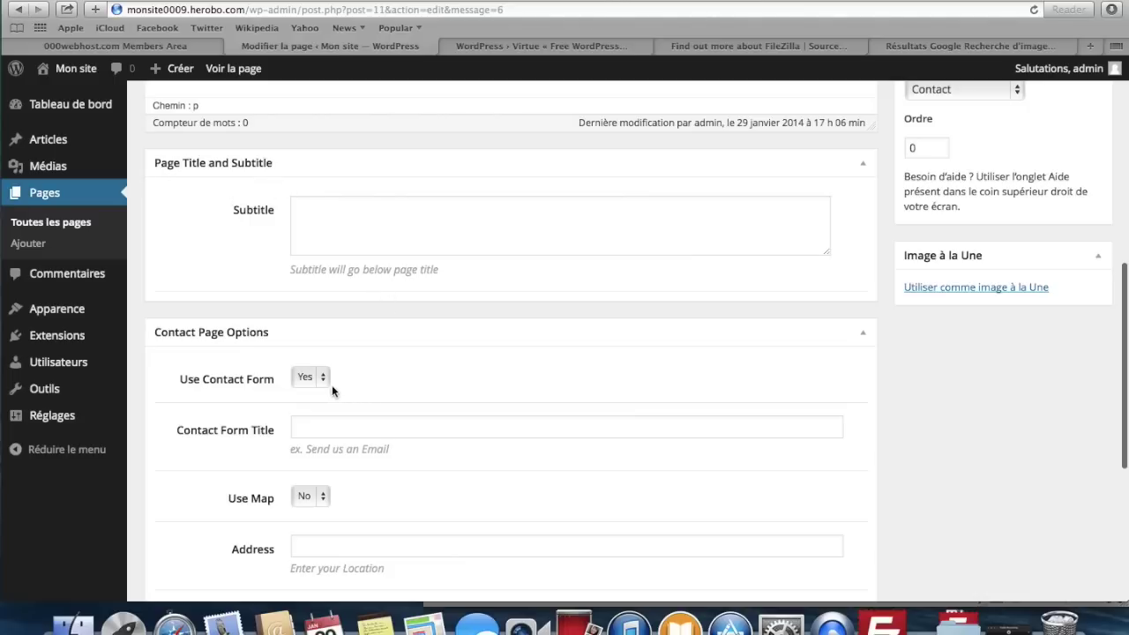
click(325, 433)
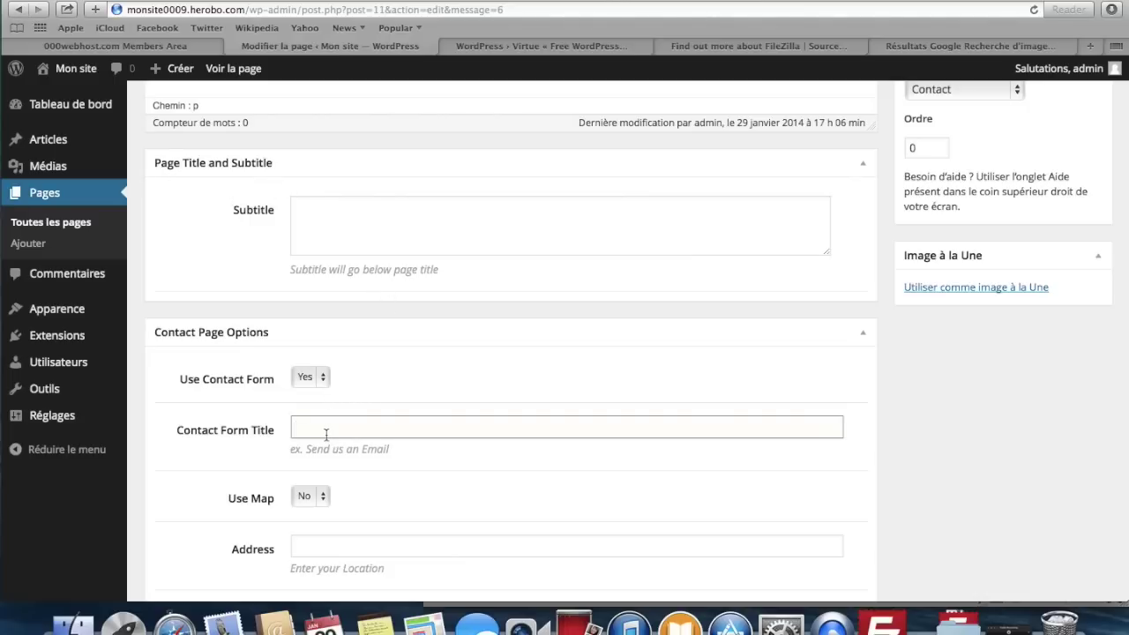
text(Contact)
Step: Turn on the contact page map and enter Paris as its address
click(321, 500)
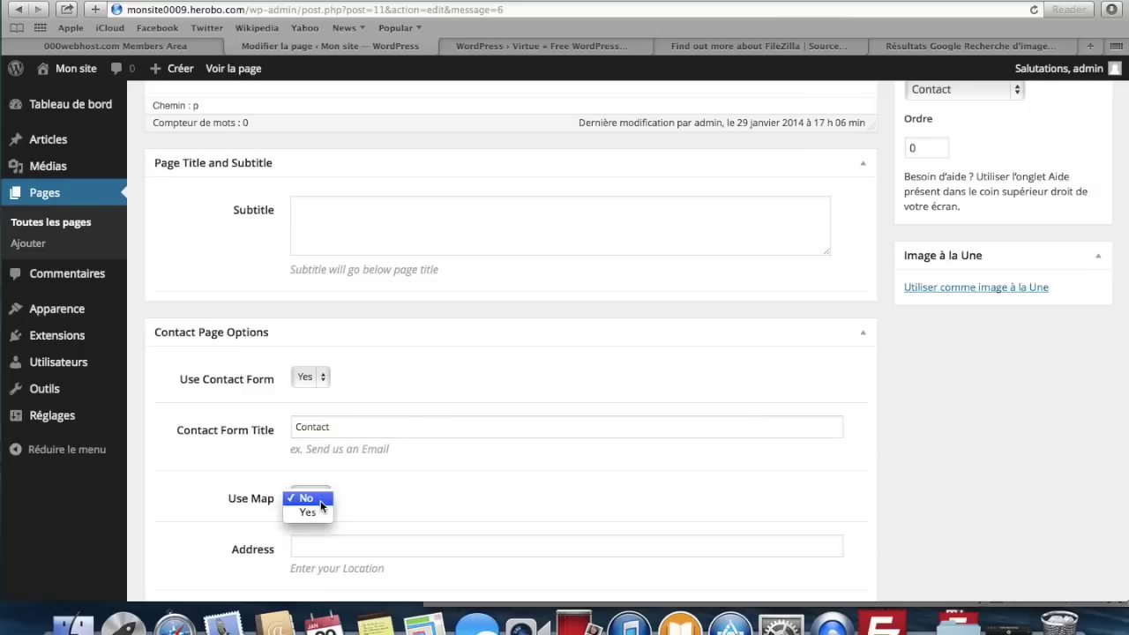
click(319, 512)
scroll(306, 547, down, 1)
click(310, 525)
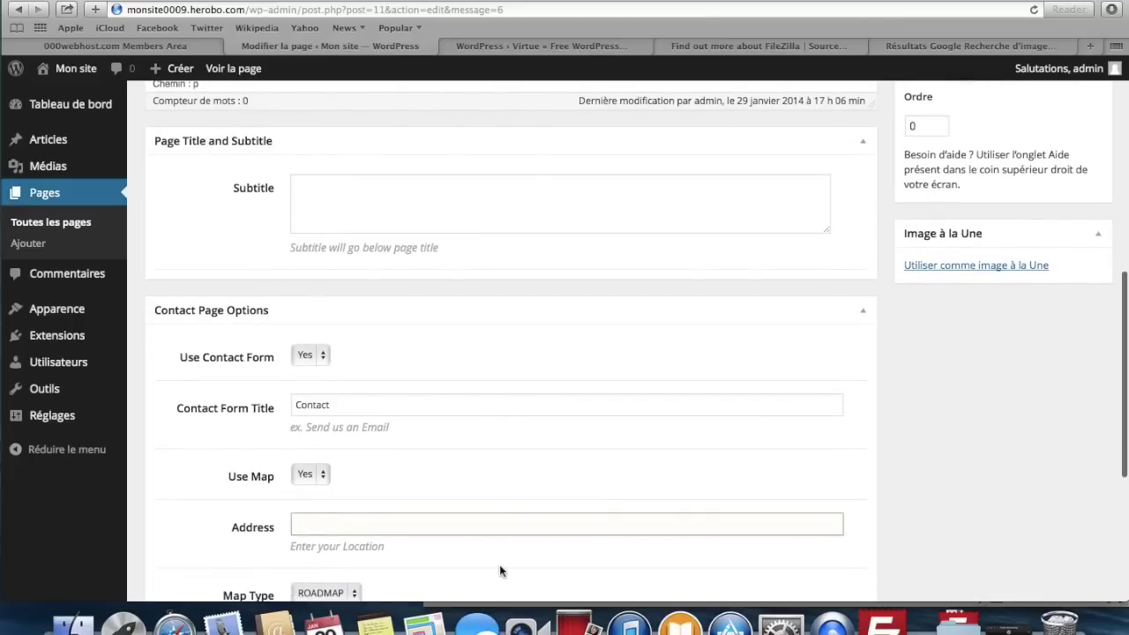
text(Paris)
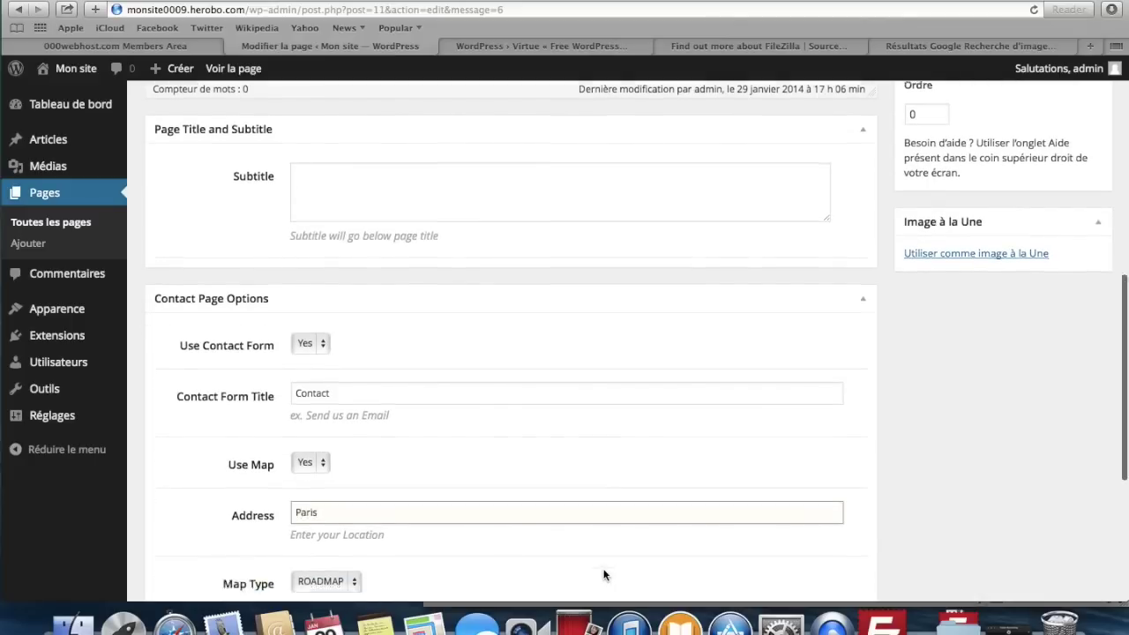
Step: Update the Contact page to save the form and map settings
scroll(604, 575, down, 4)
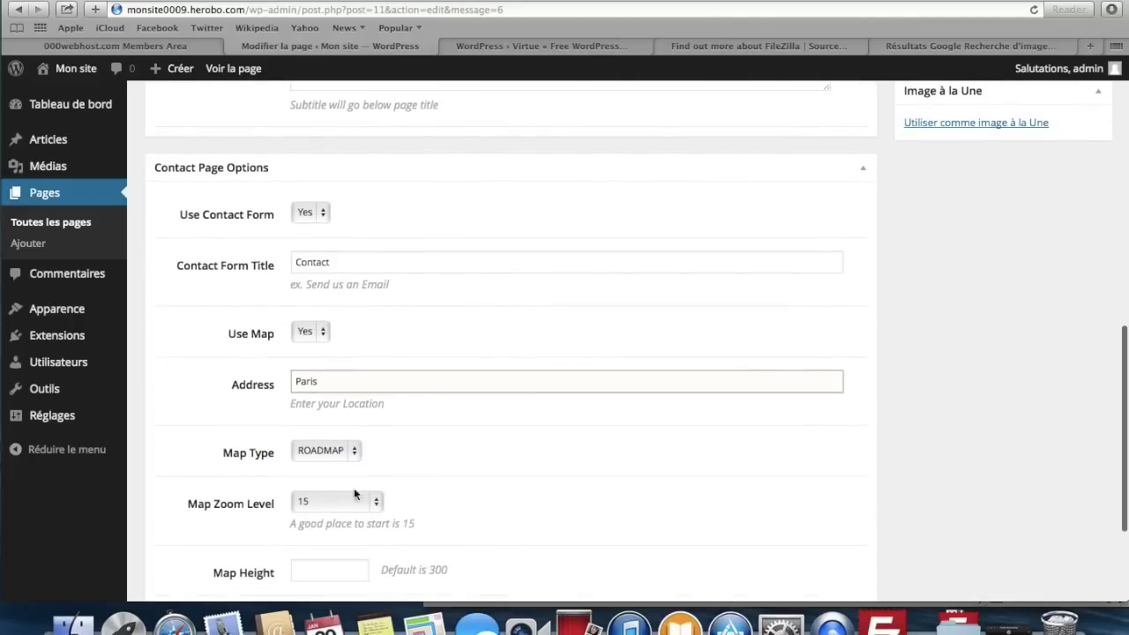
scroll(388, 516, down, 2)
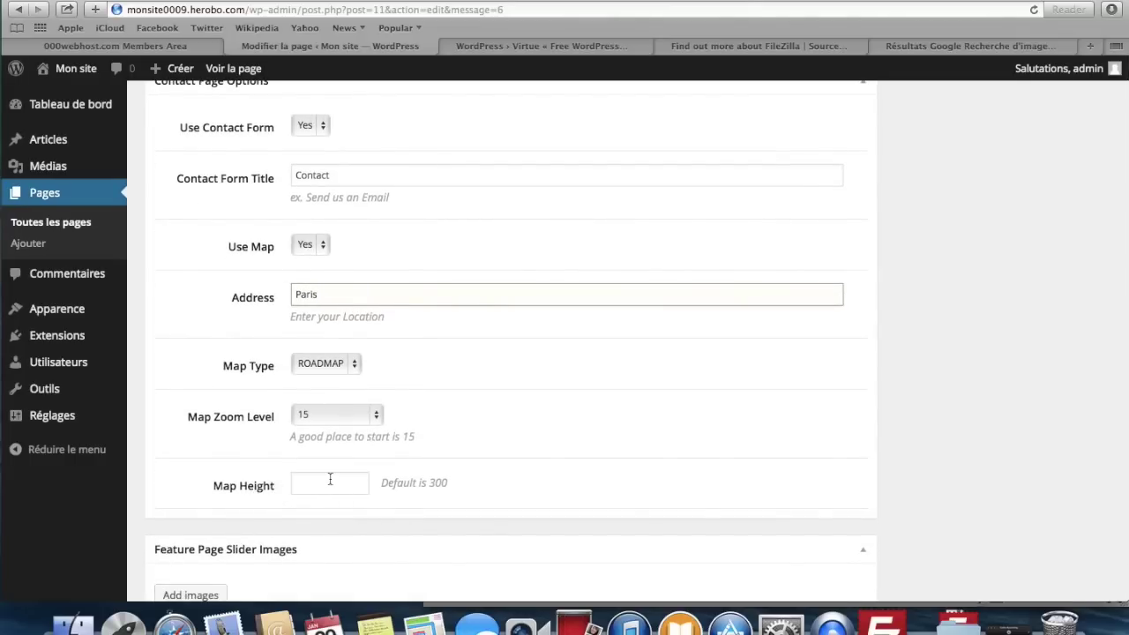
scroll(327, 485, down, 3)
scroll(323, 492, up, 10)
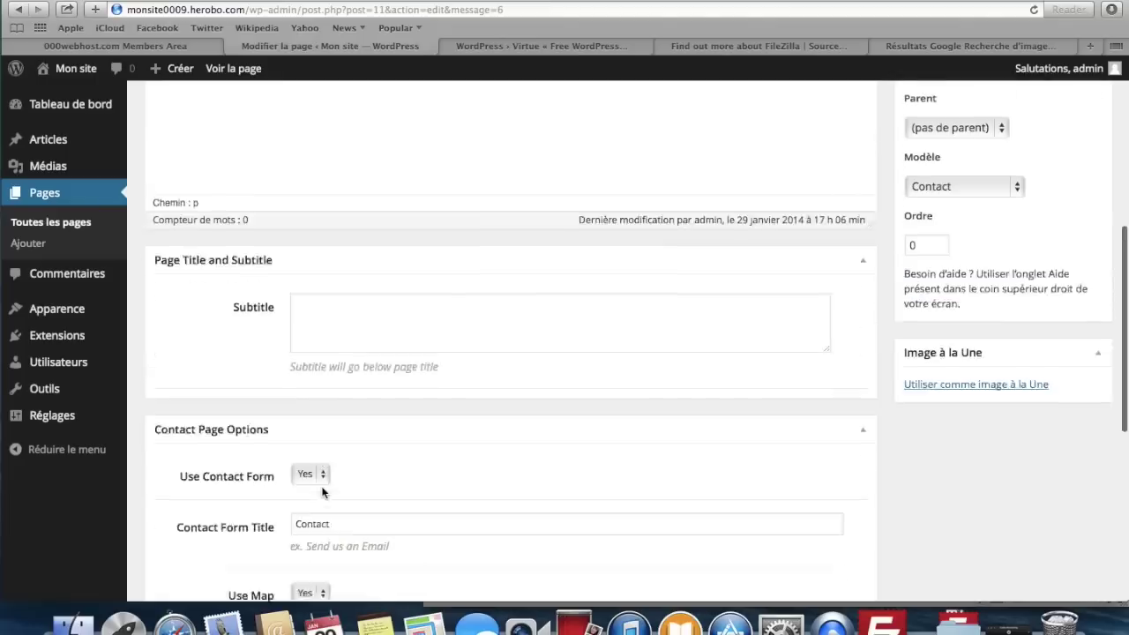
scroll(821, 344, up, 10)
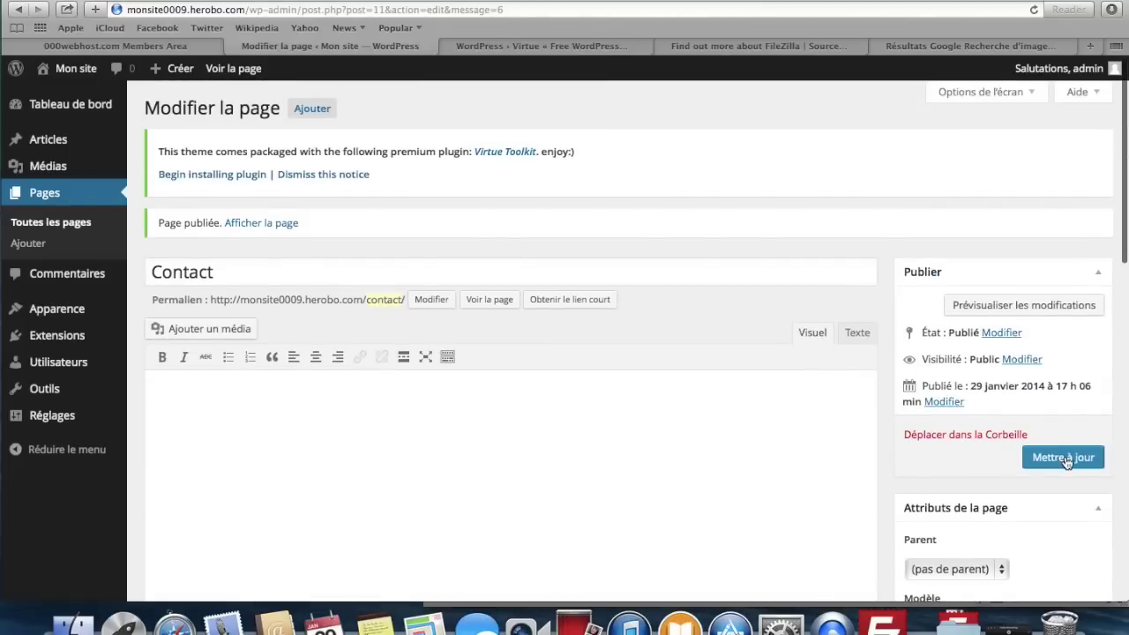
click(1065, 461)
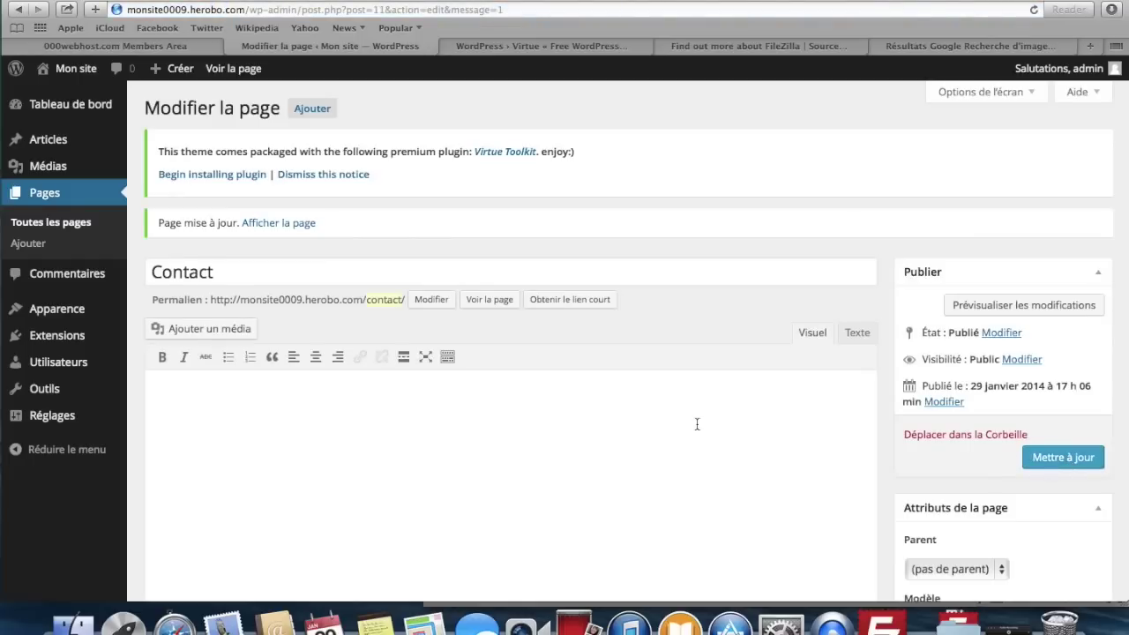
Step: Browse the live /contact/ page's Paris map and Name, Email, Message form
click(287, 232)
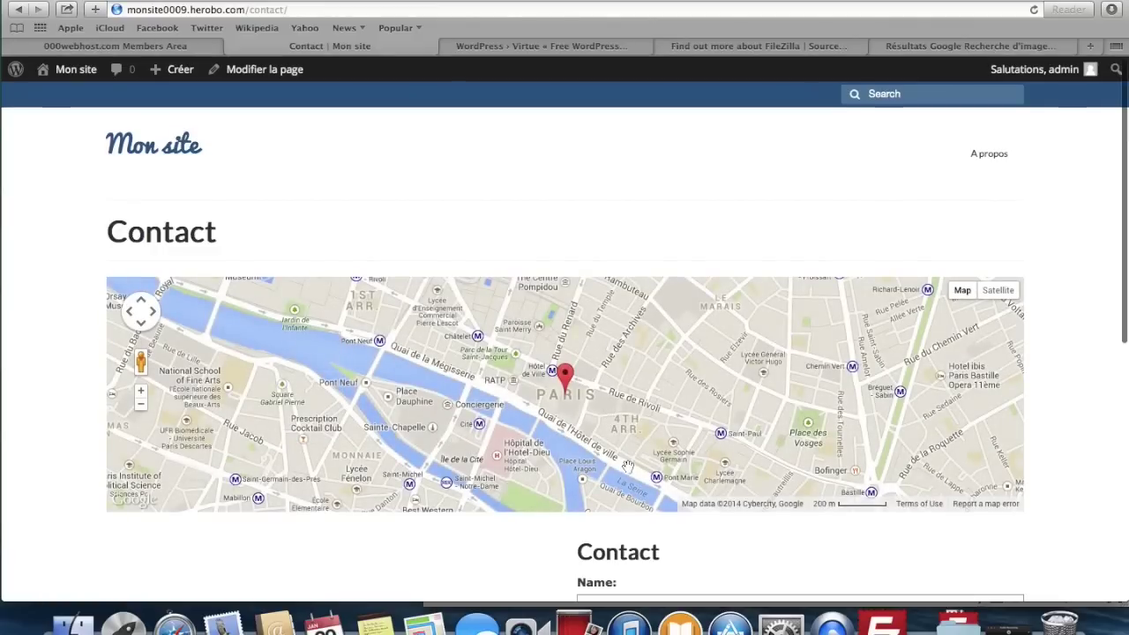
scroll(644, 465, down, 2)
scroll(651, 464, down, 10)
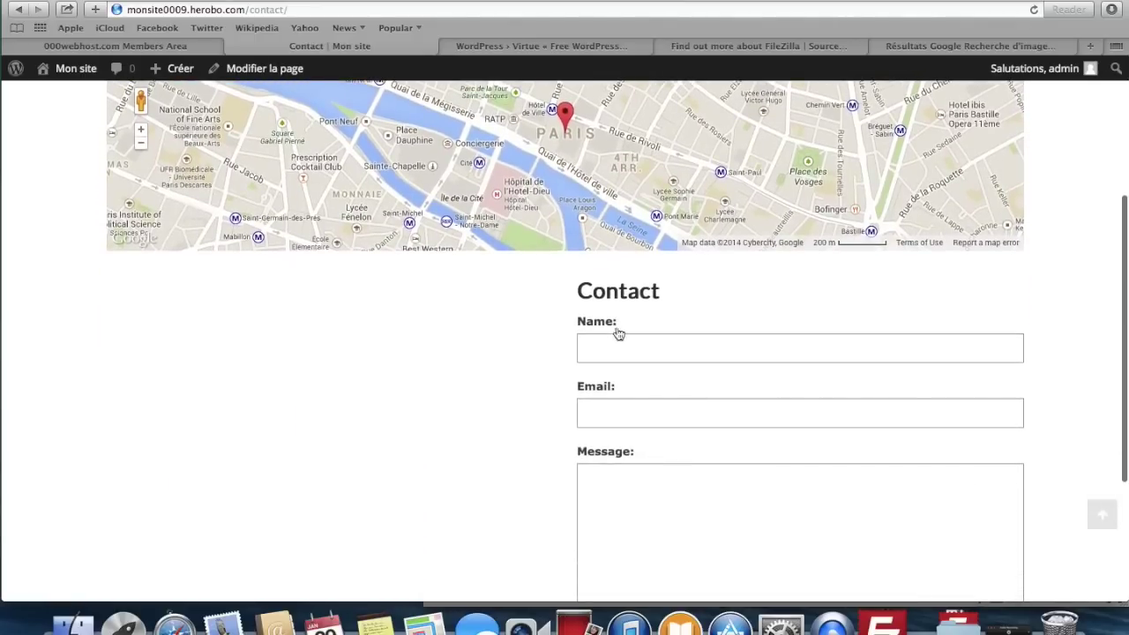
scroll(621, 496, down, 5)
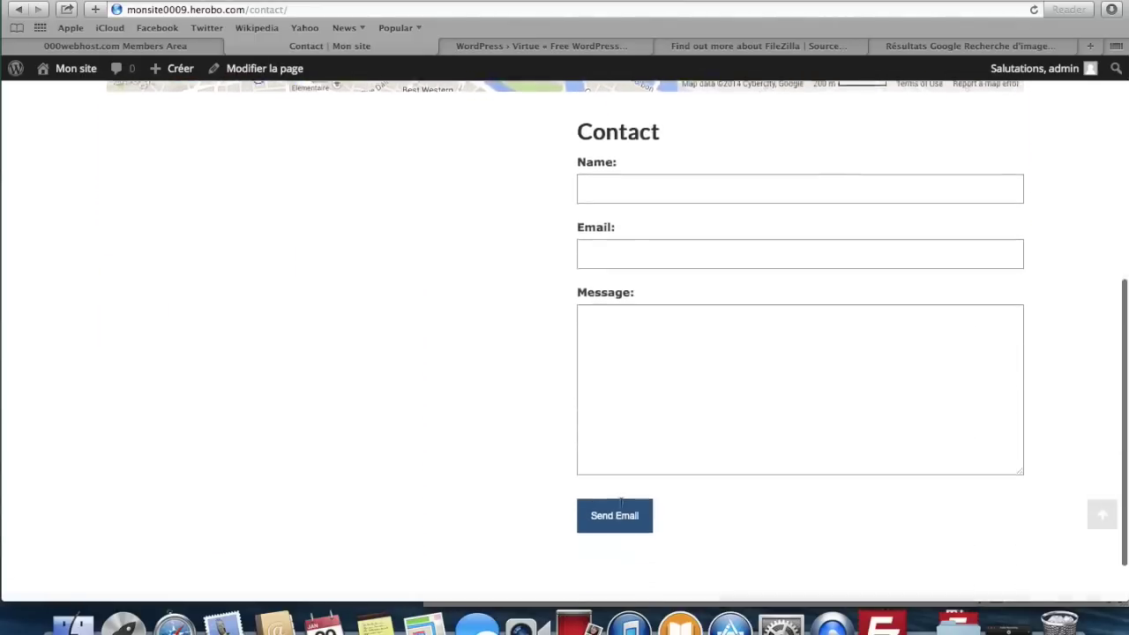
scroll(621, 503, up, 2)
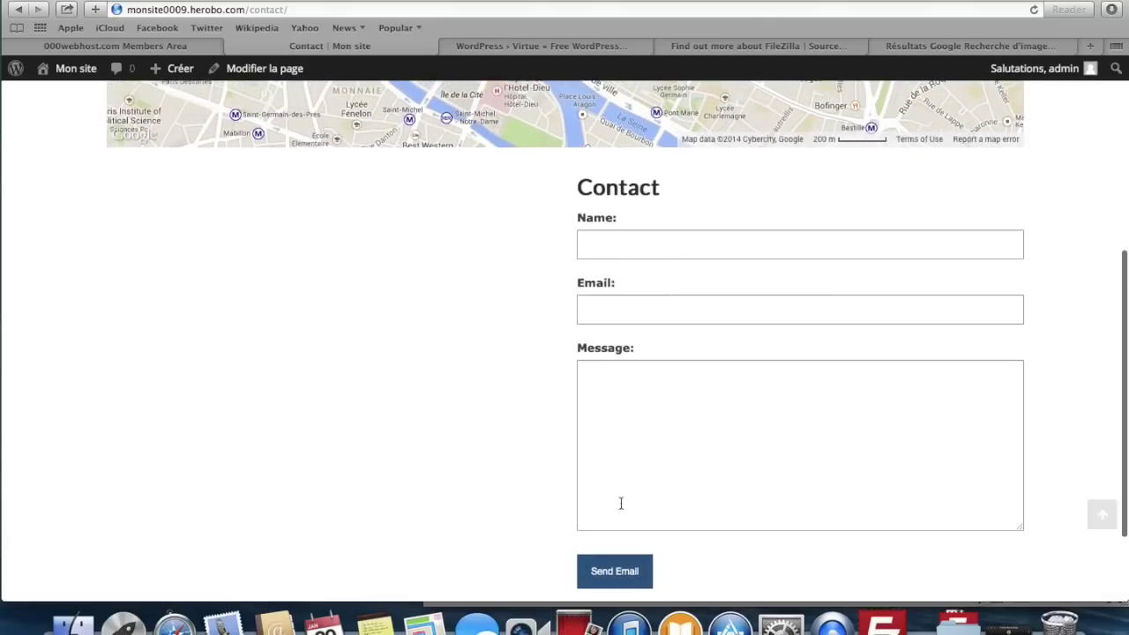
scroll(621, 503, down, 3)
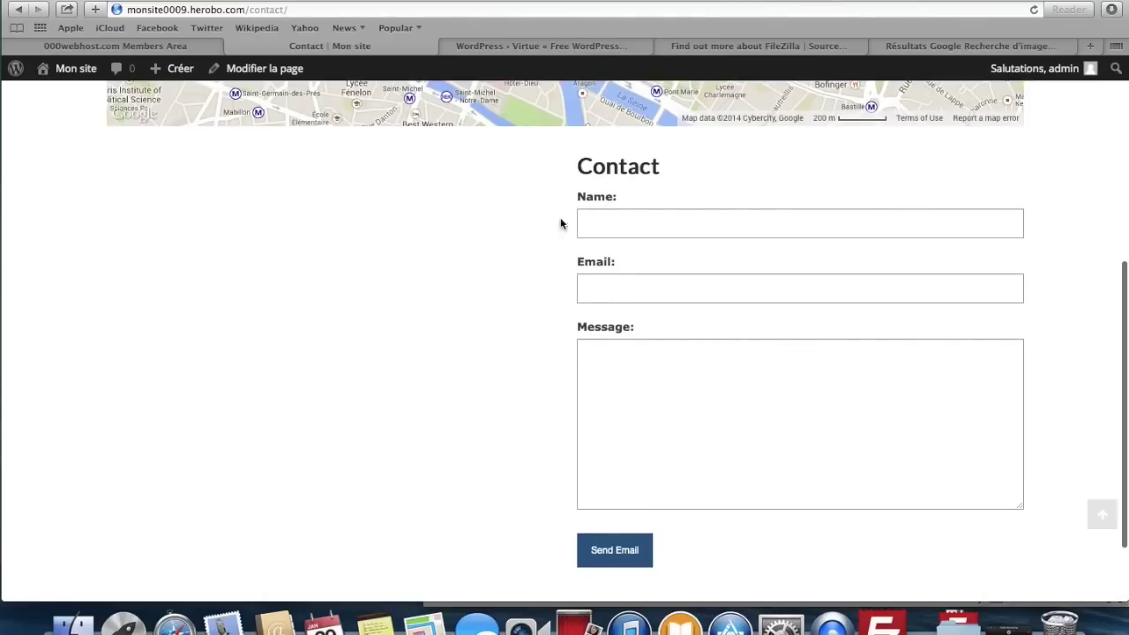
scroll(579, 361, up, 4)
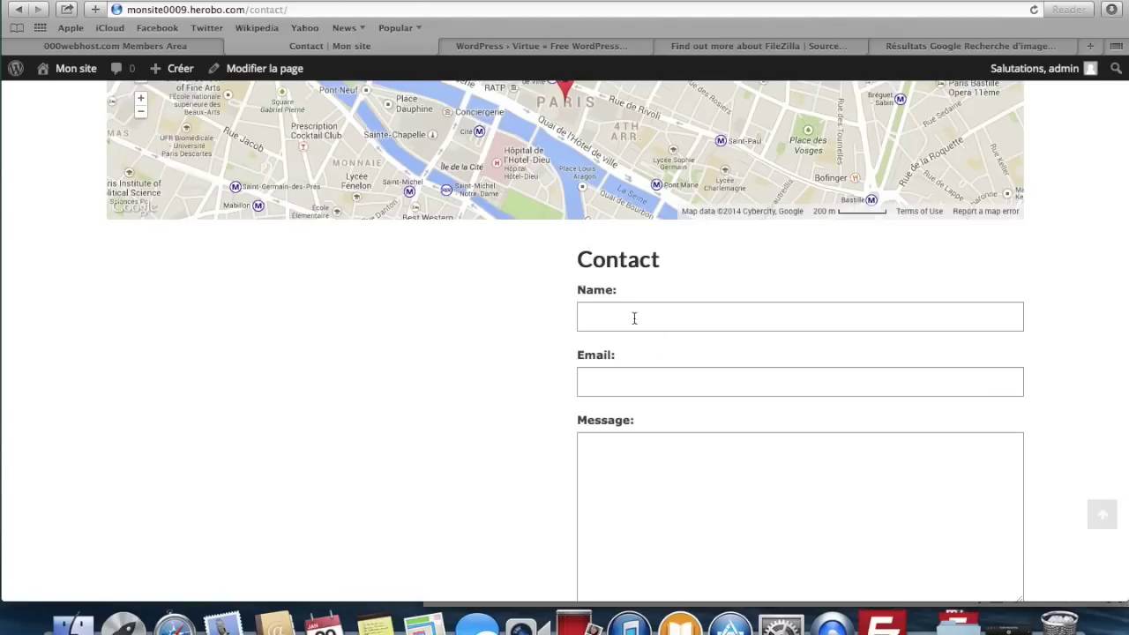
Step: Go to the admin dashboard and open the Virtue Theme Options
mouse_move(81, 74)
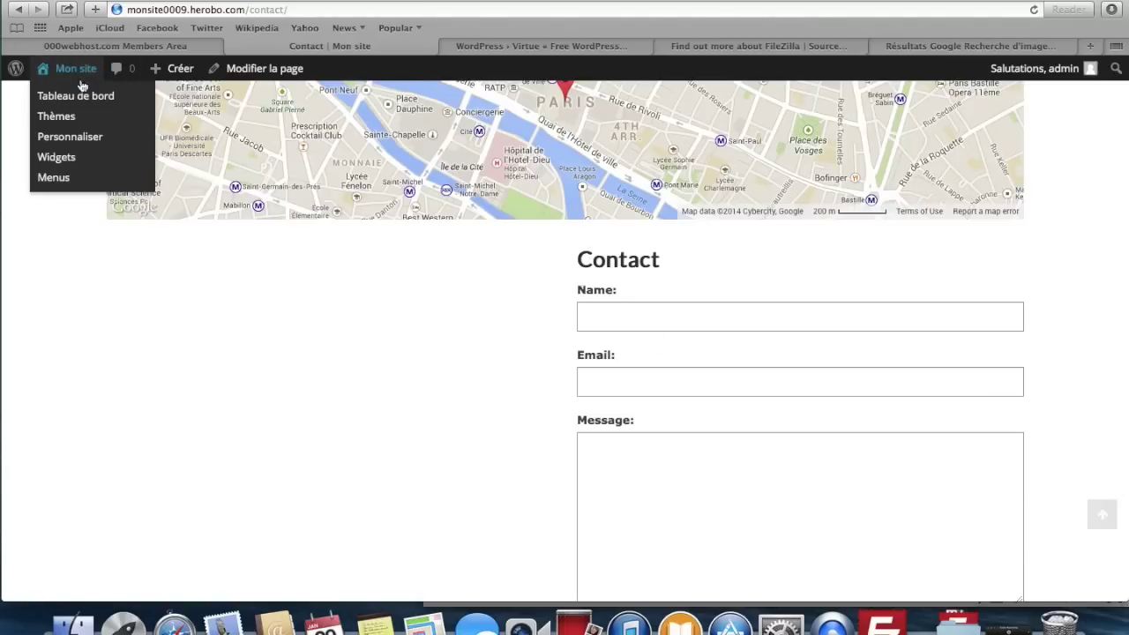
click(85, 97)
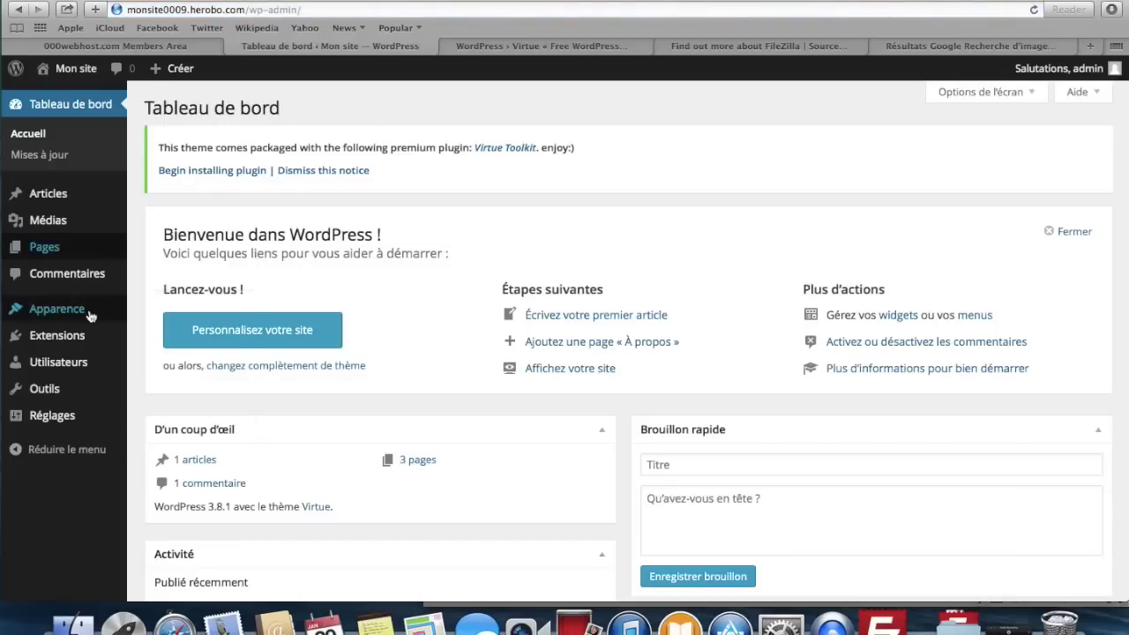
mouse_move(85, 339)
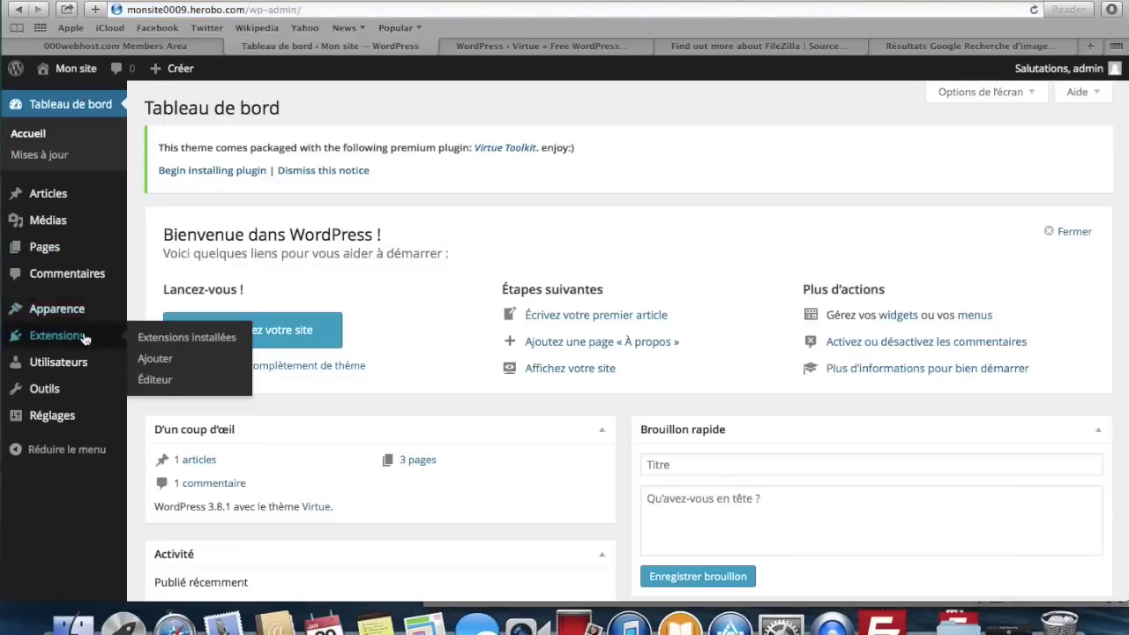
mouse_move(76, 315)
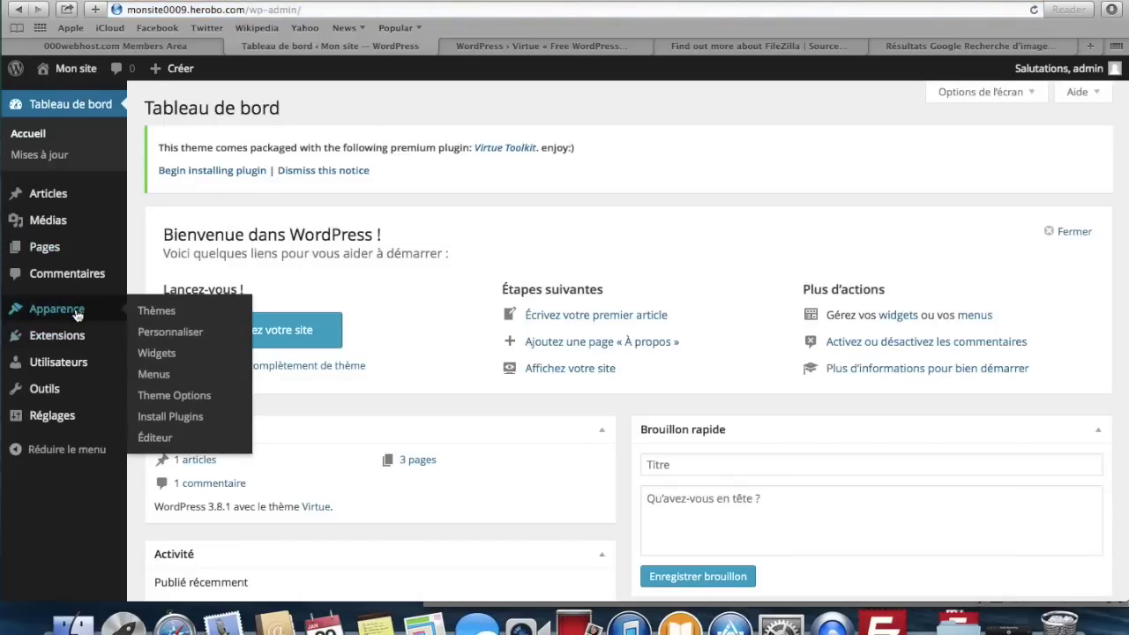
click(195, 397)
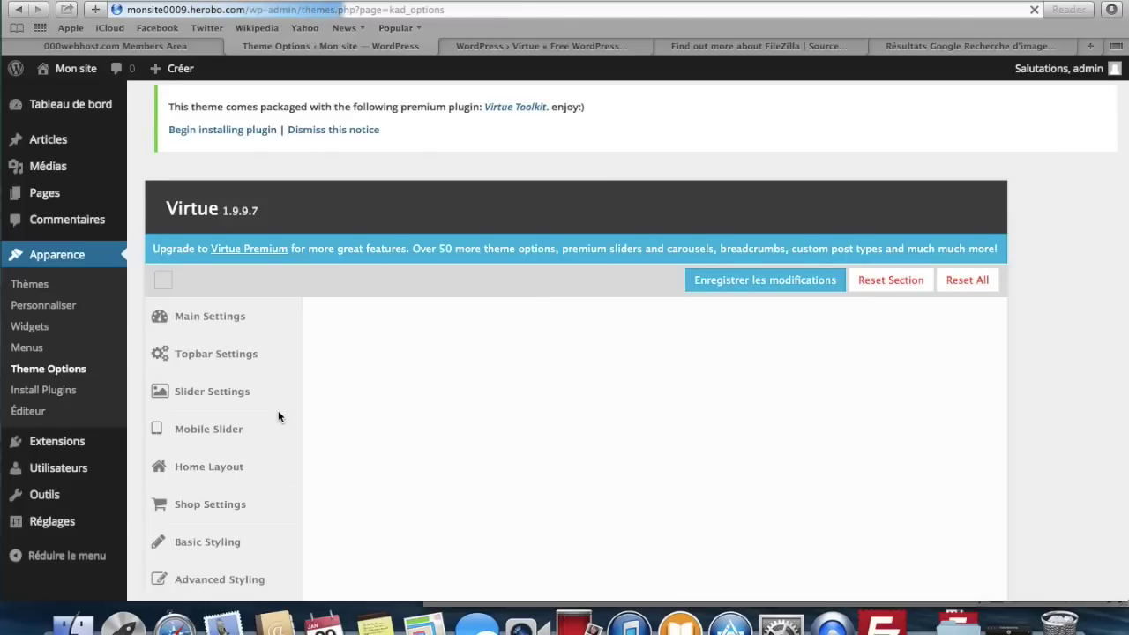
Step: Browse the option sections (Menu Font, Advanced) and expand Misc Settings
scroll(264, 431, down, 4)
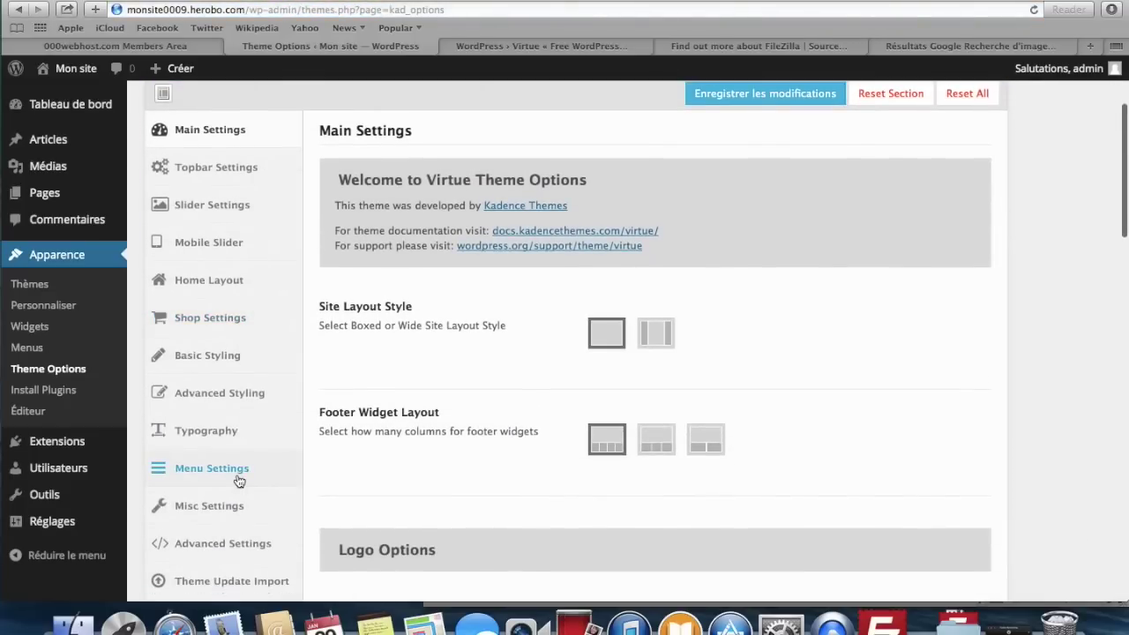
click(240, 478)
scroll(522, 461, down, 9)
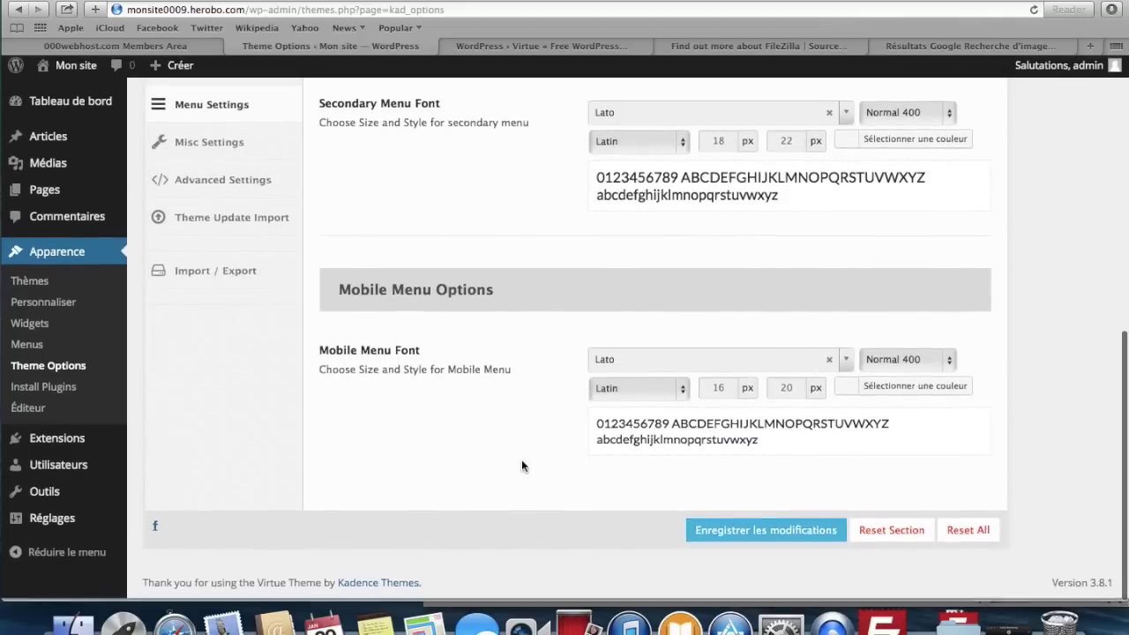
scroll(521, 462, up, 7)
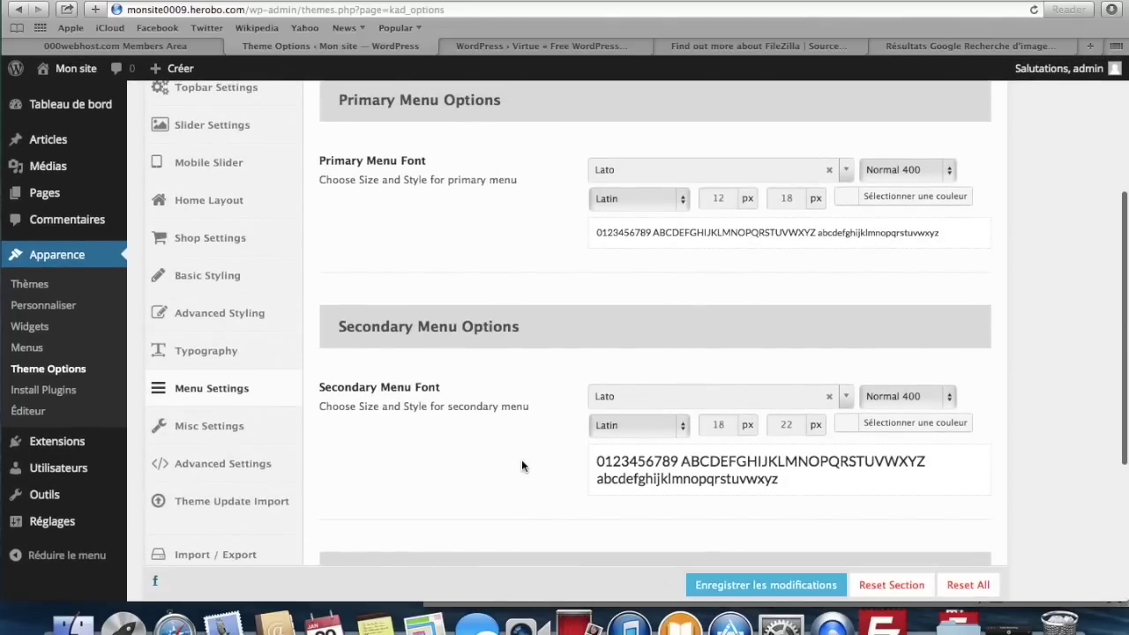
scroll(517, 462, up, 3)
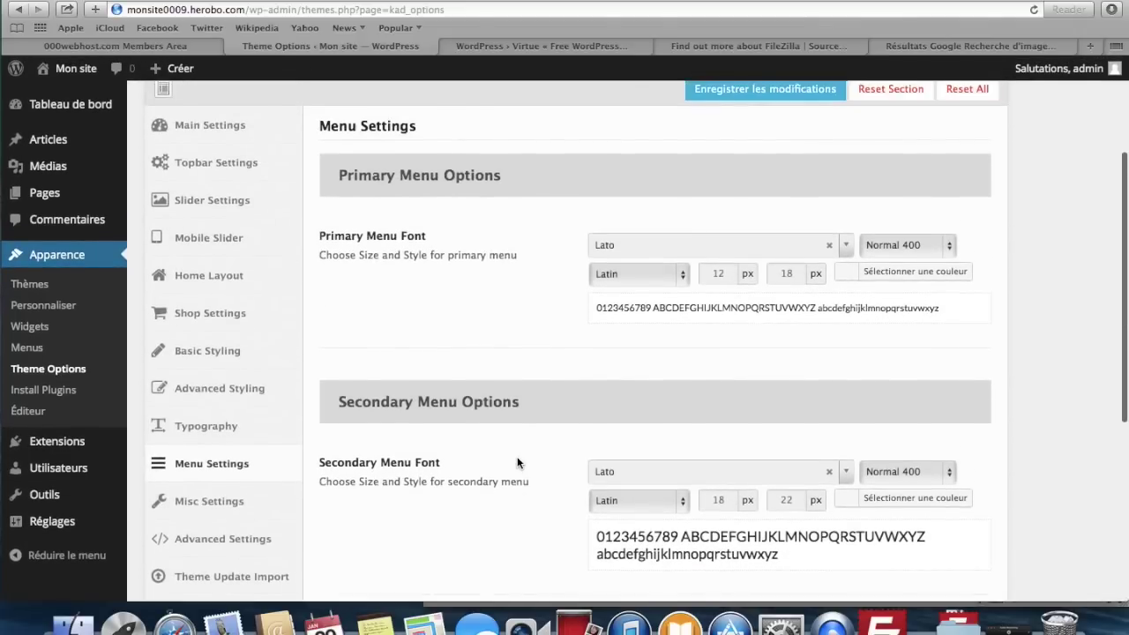
scroll(253, 249, down, 2)
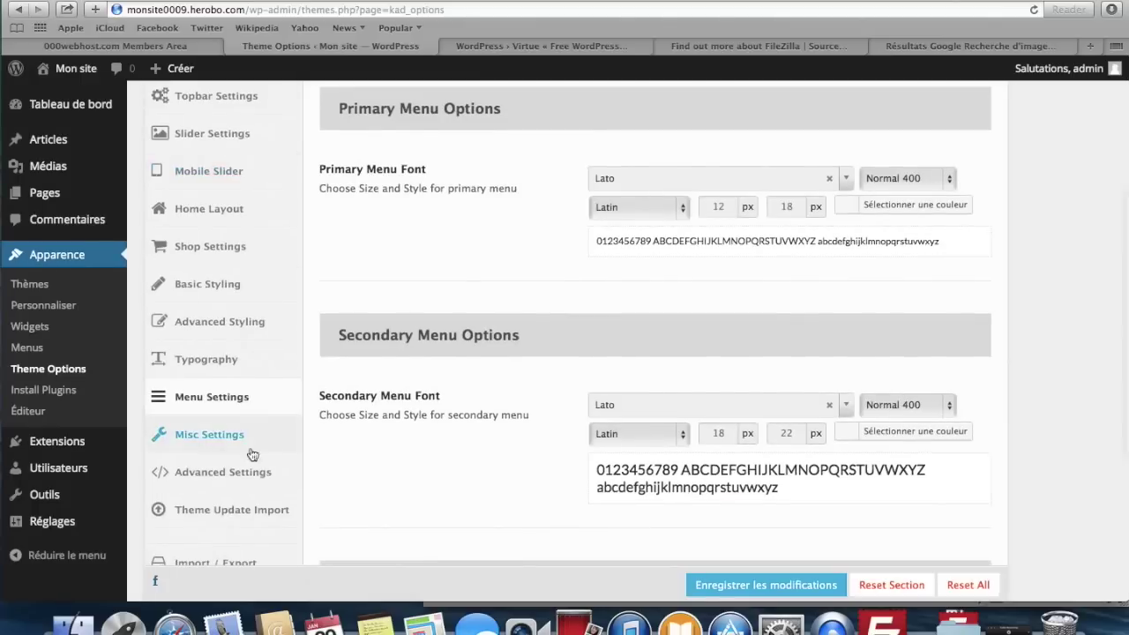
click(244, 487)
click(231, 437)
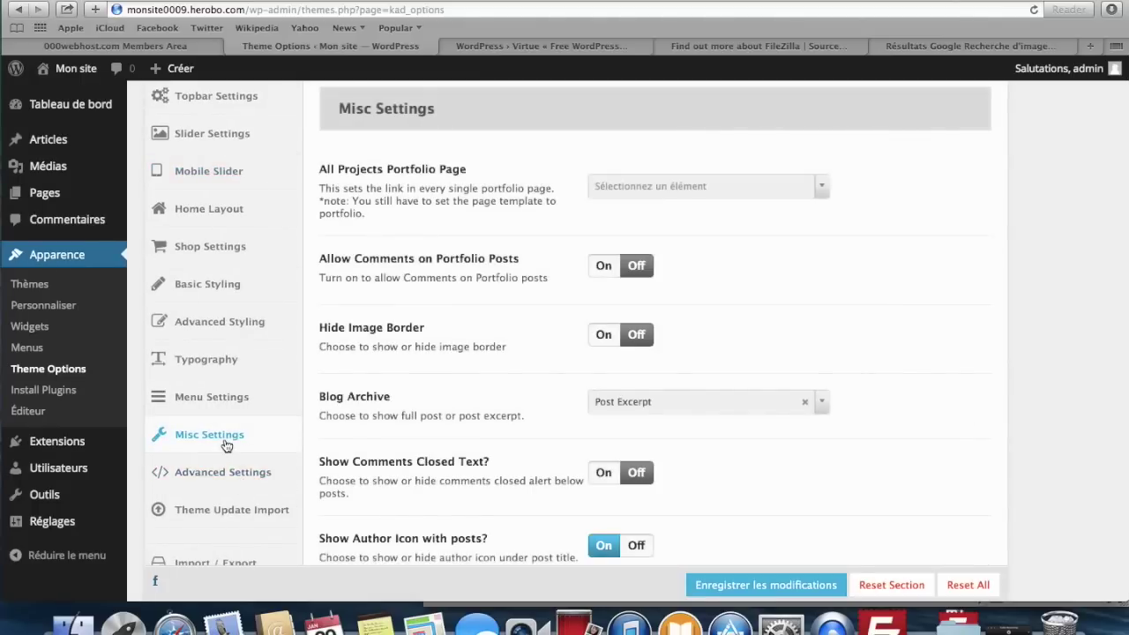
scroll(406, 477, down, 1)
scroll(406, 478, down, 8)
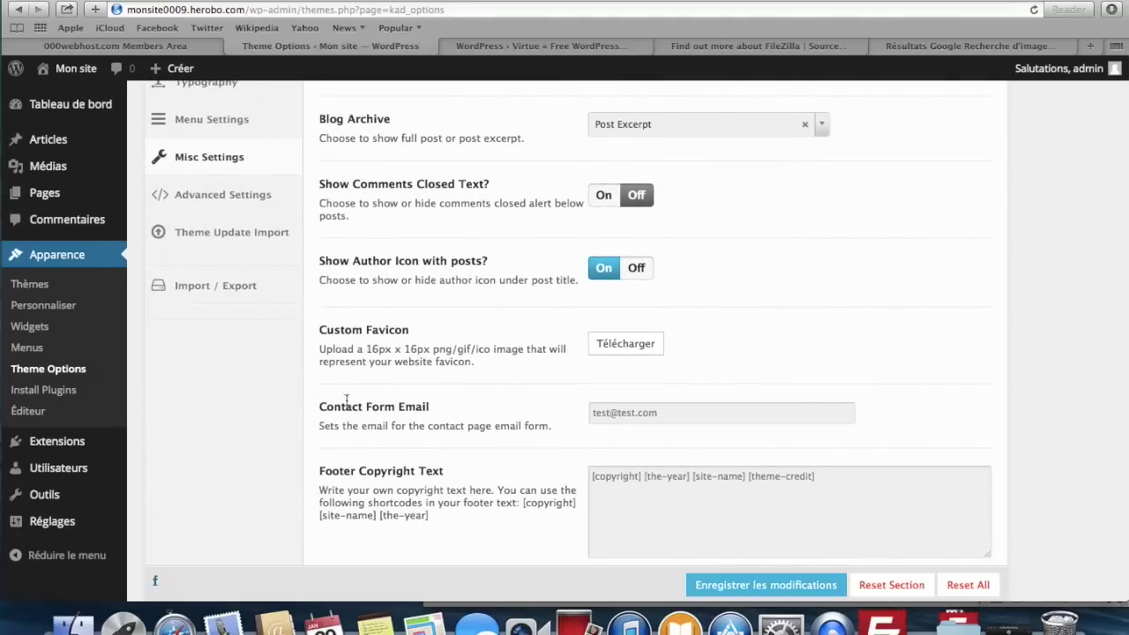
Step: Enter the site's Gmail address as the Contact Form Email and save the options
drag(670, 416, 532, 416)
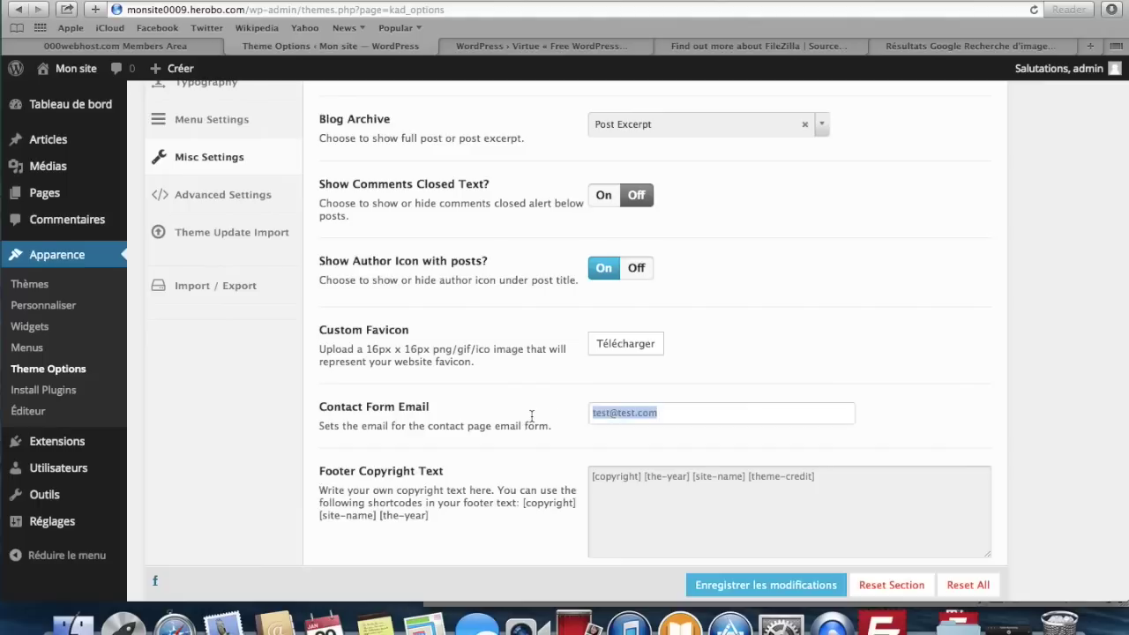
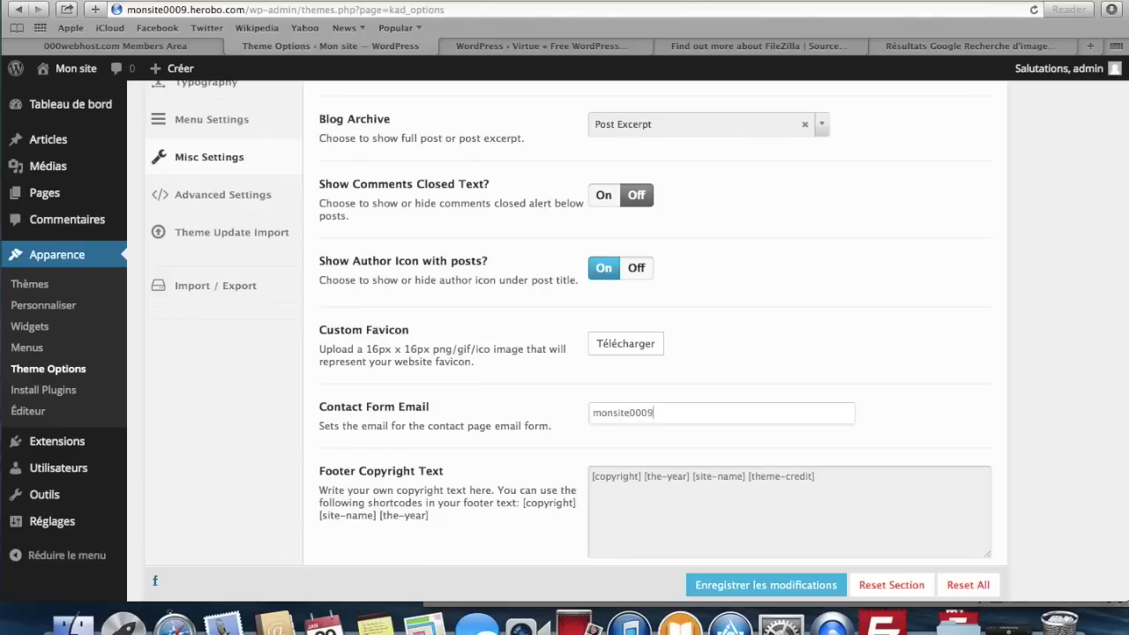
key(Return)
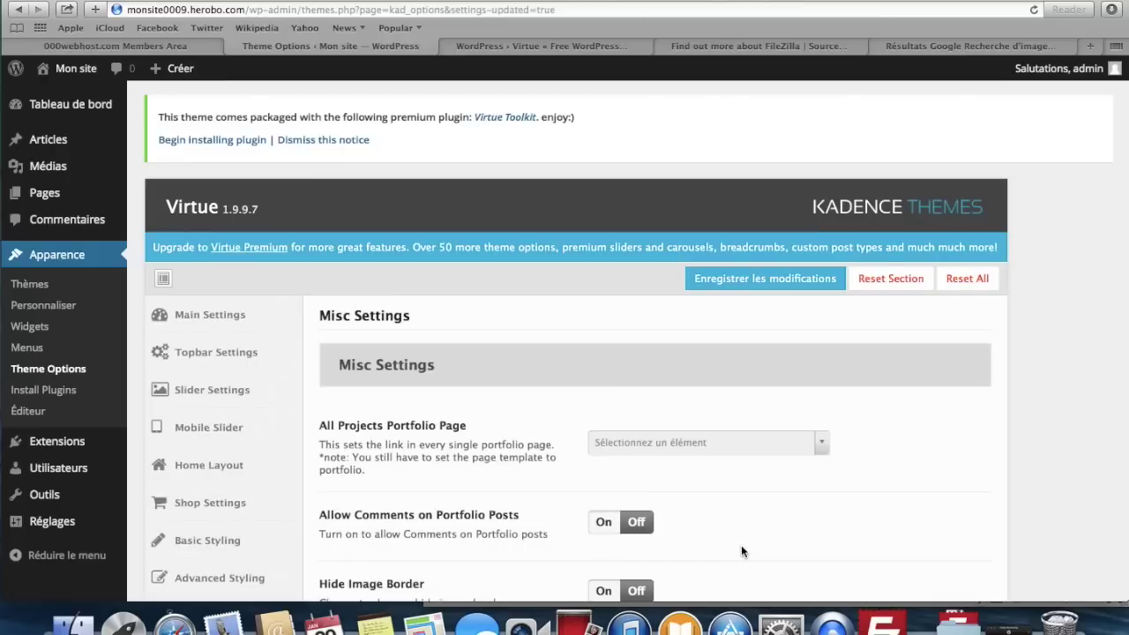
click(767, 281)
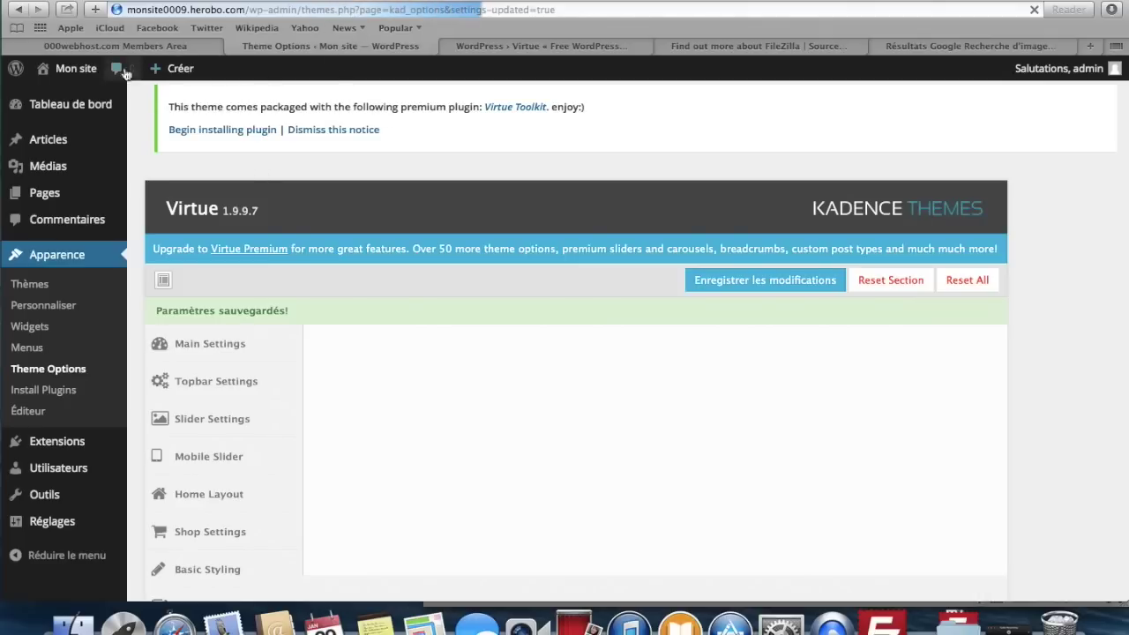
mouse_move(79, 74)
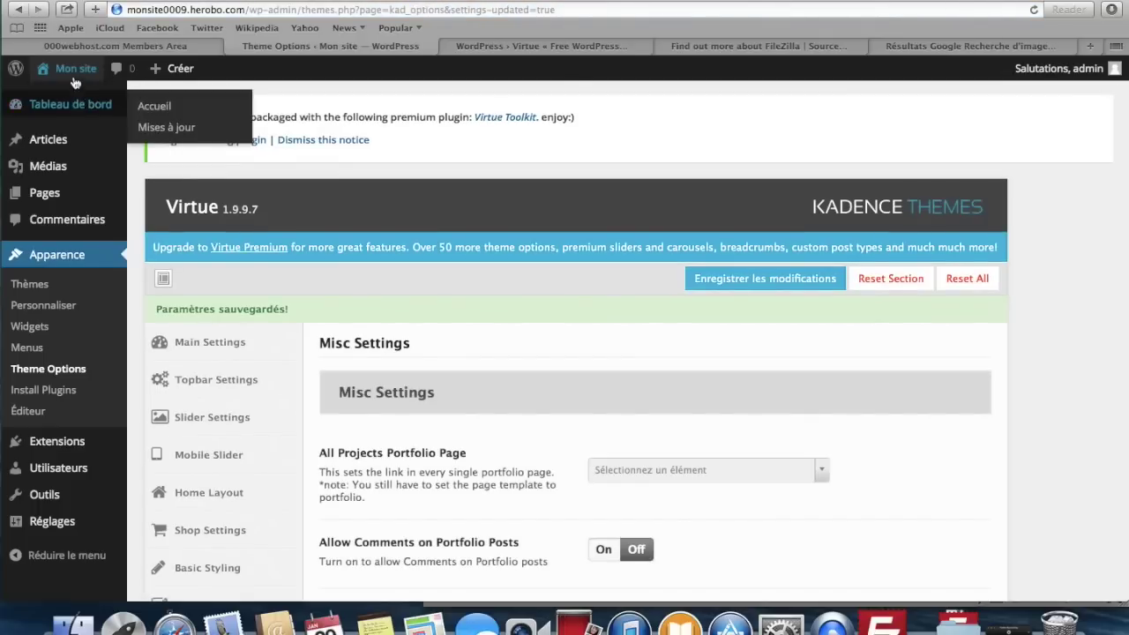
Step: Add the Contact page to the Menu, save it, and view the live site
click(61, 99)
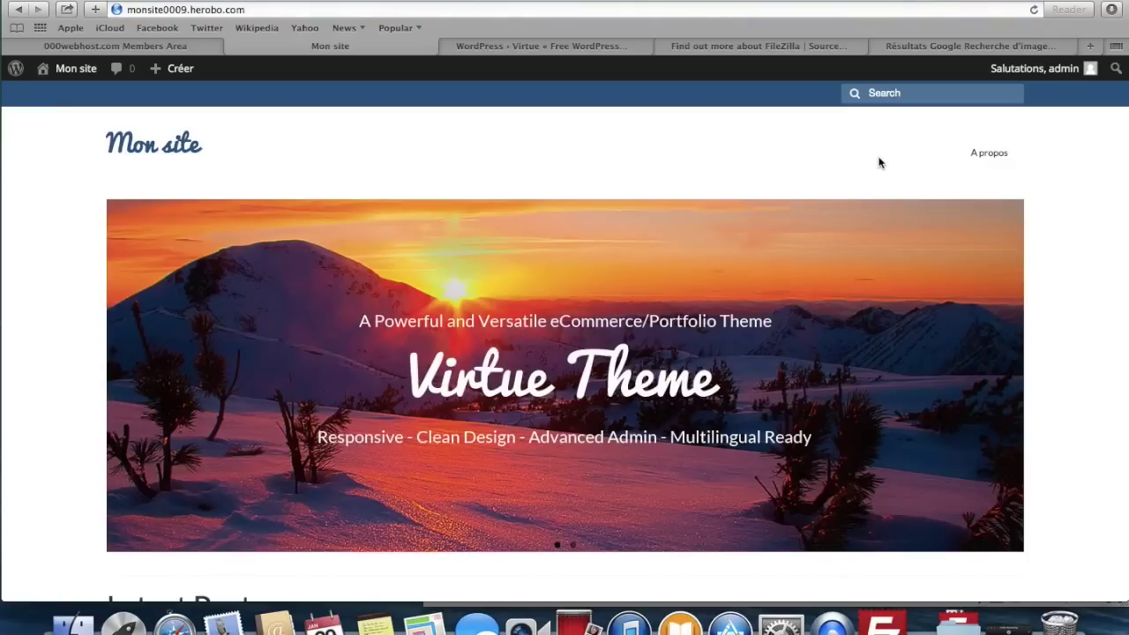
mouse_move(61, 71)
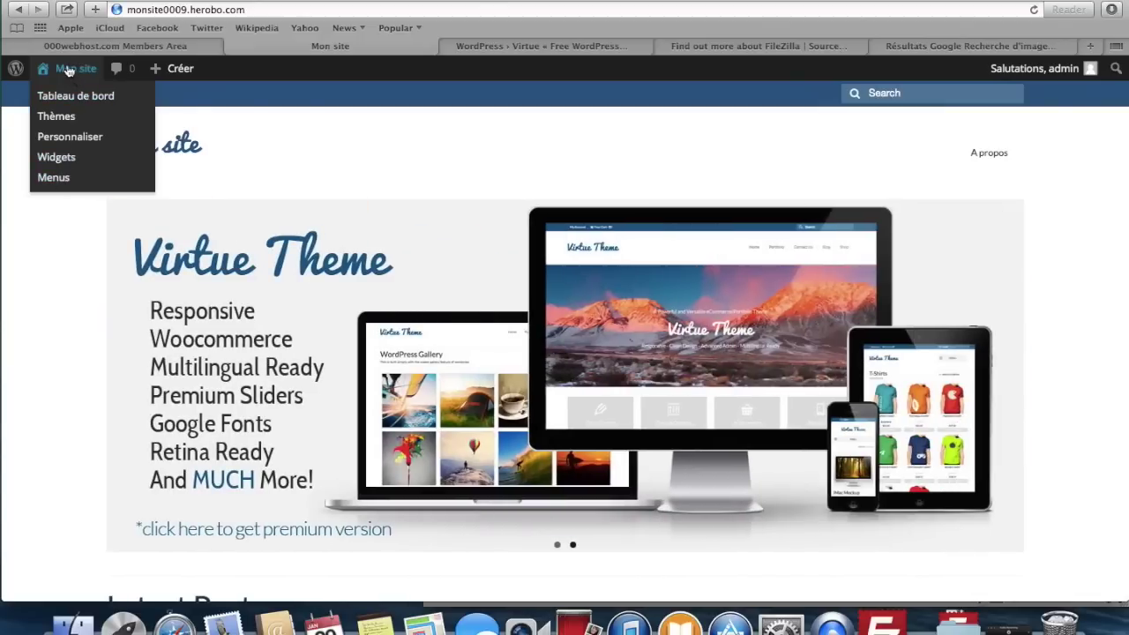
click(53, 179)
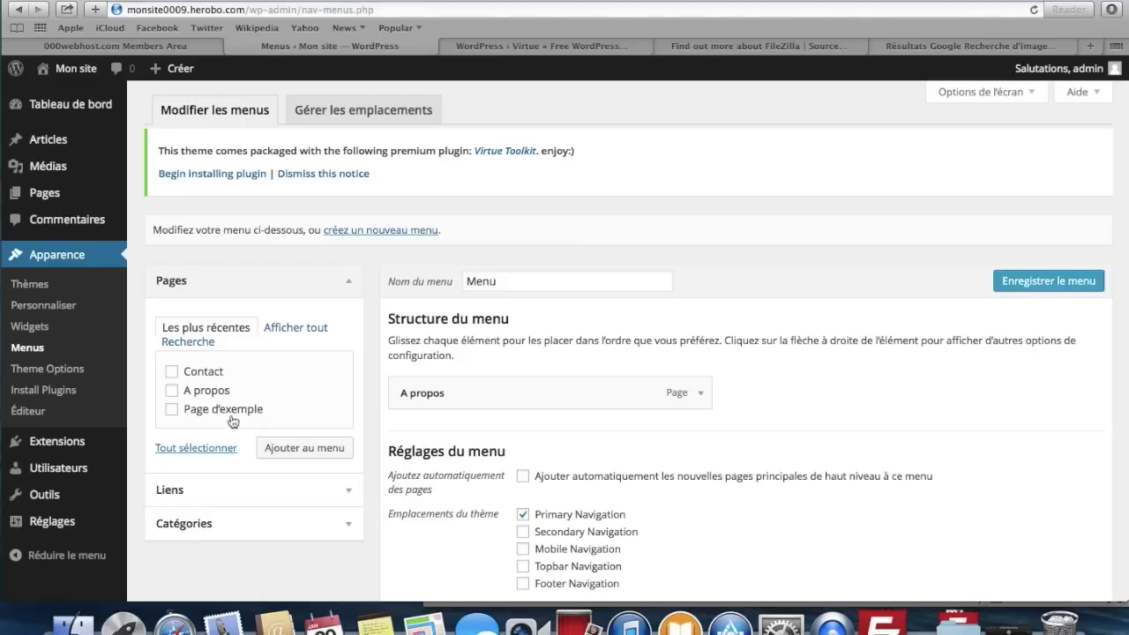
click(172, 372)
click(298, 448)
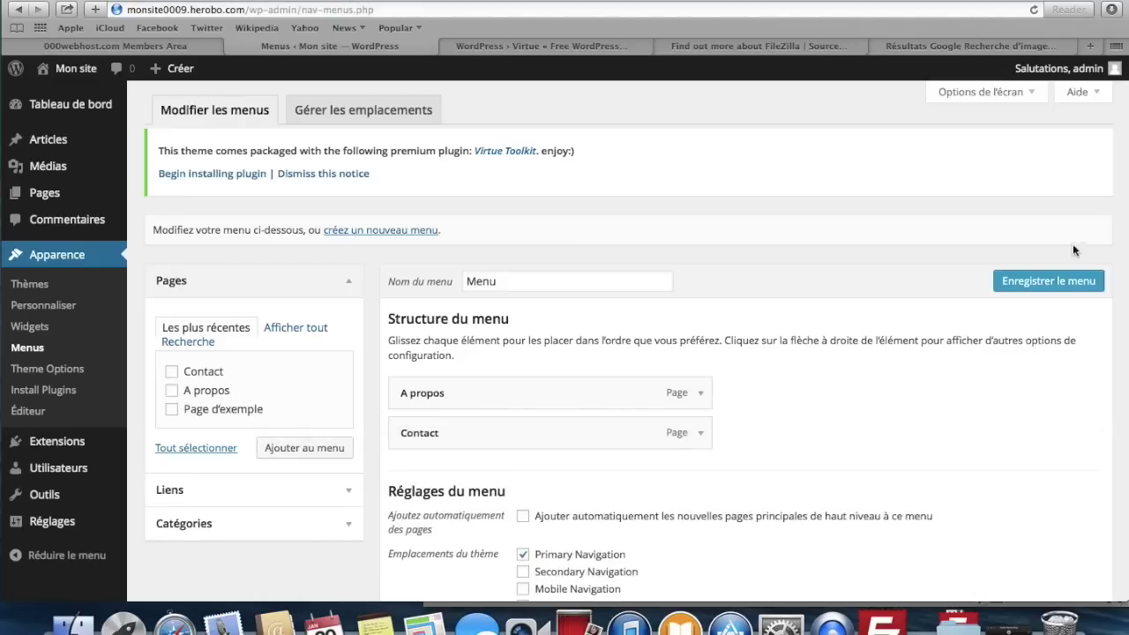
click(1065, 281)
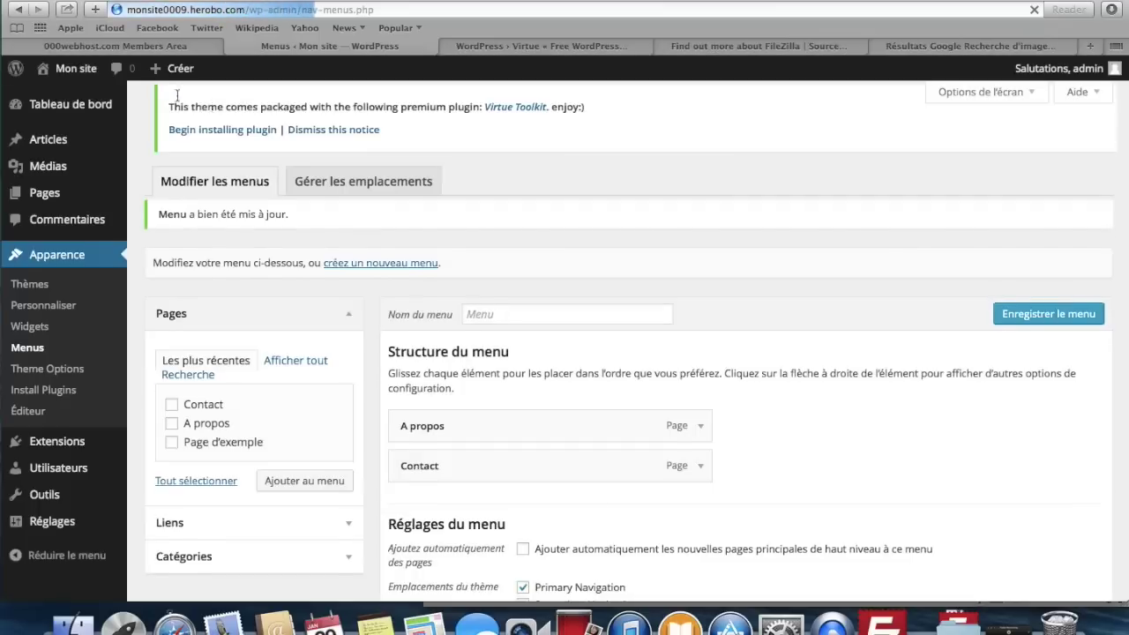
mouse_move(76, 68)
click(69, 95)
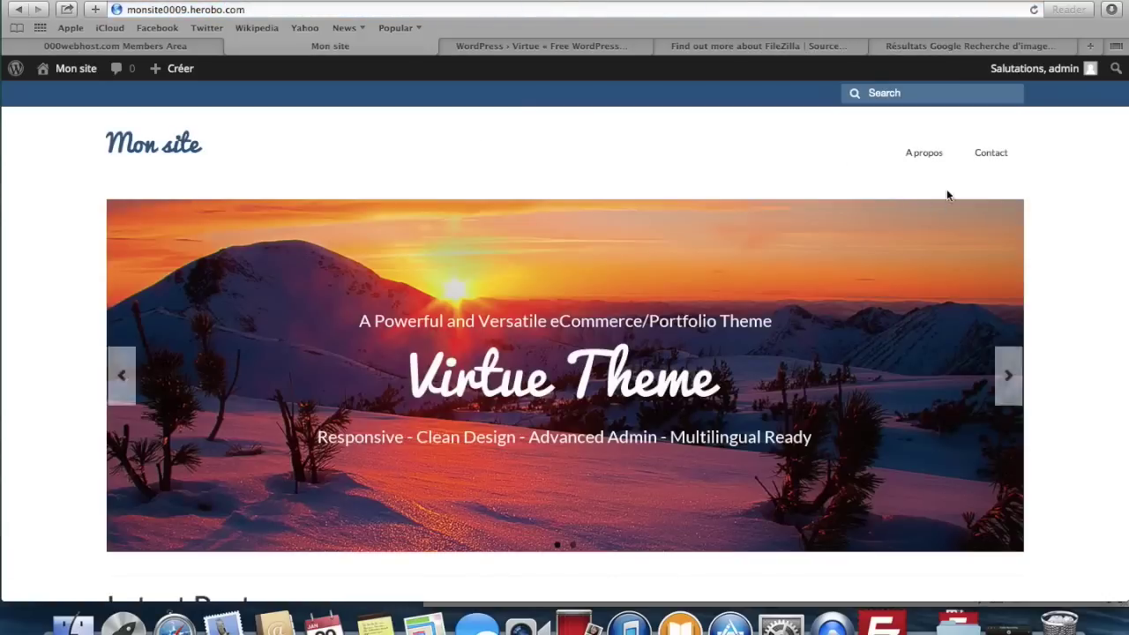
Step: Open the Contact page and fill in the form's Name and Email fields
click(1005, 153)
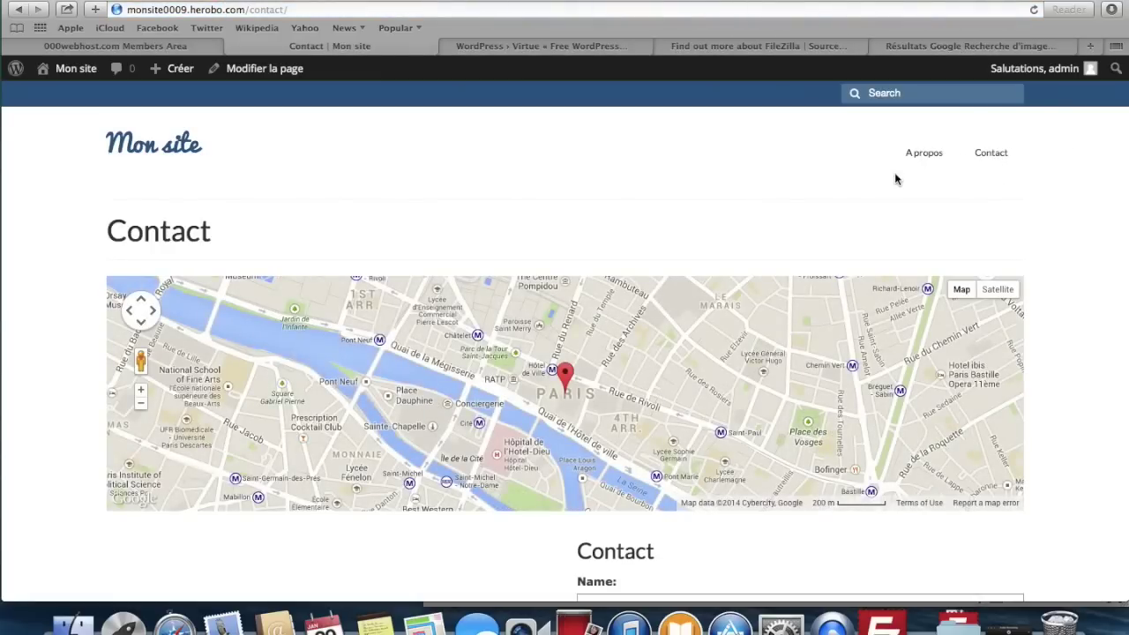
scroll(751, 332, down, 5)
click(644, 399)
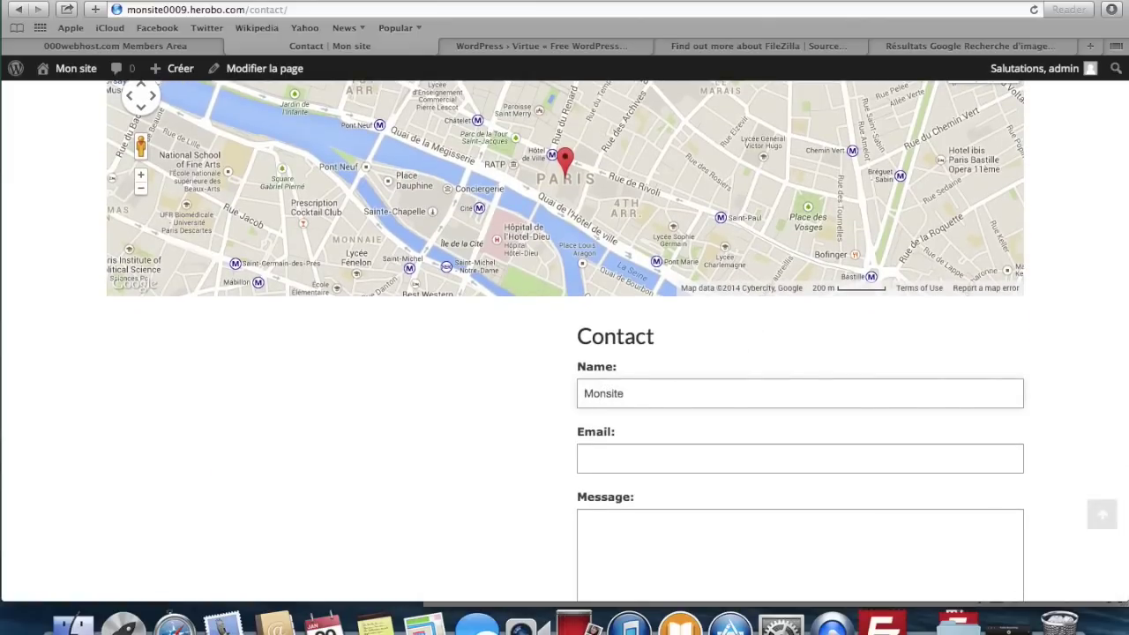
click(584, 458)
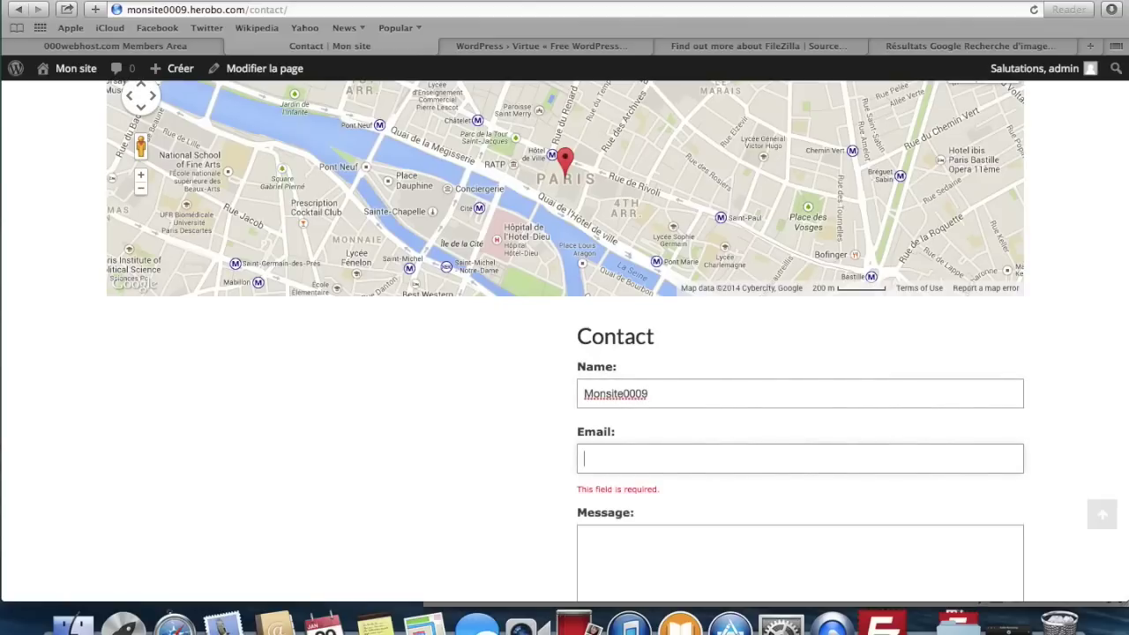
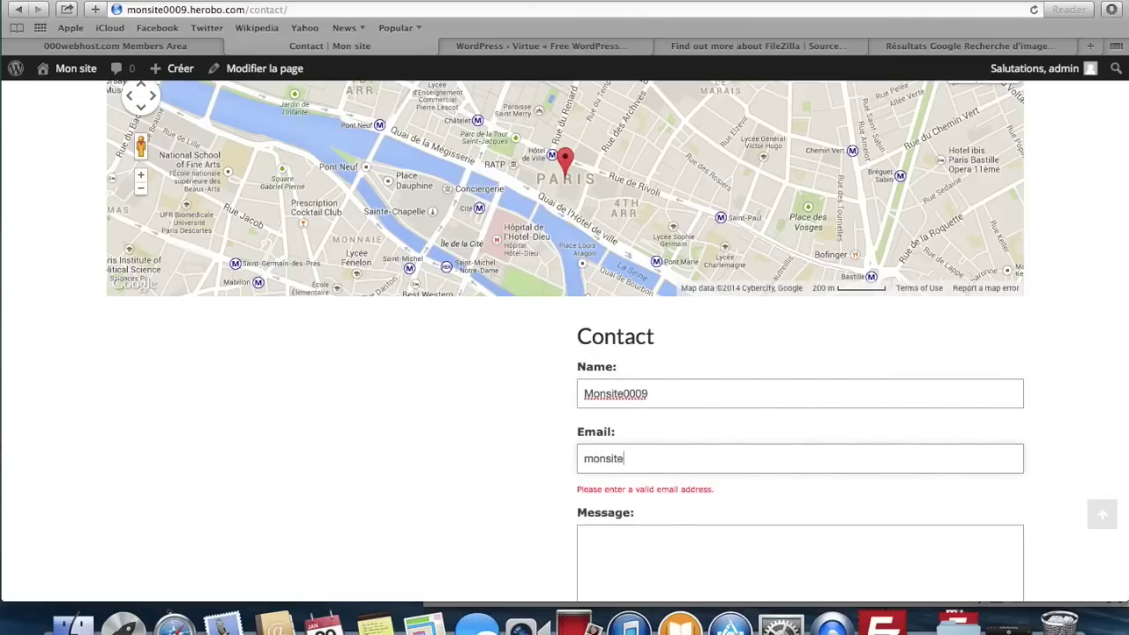
Step: Write the Hello! message, send the form, then switch to the Virtue theme tab
click(626, 541)
text(Hello!)
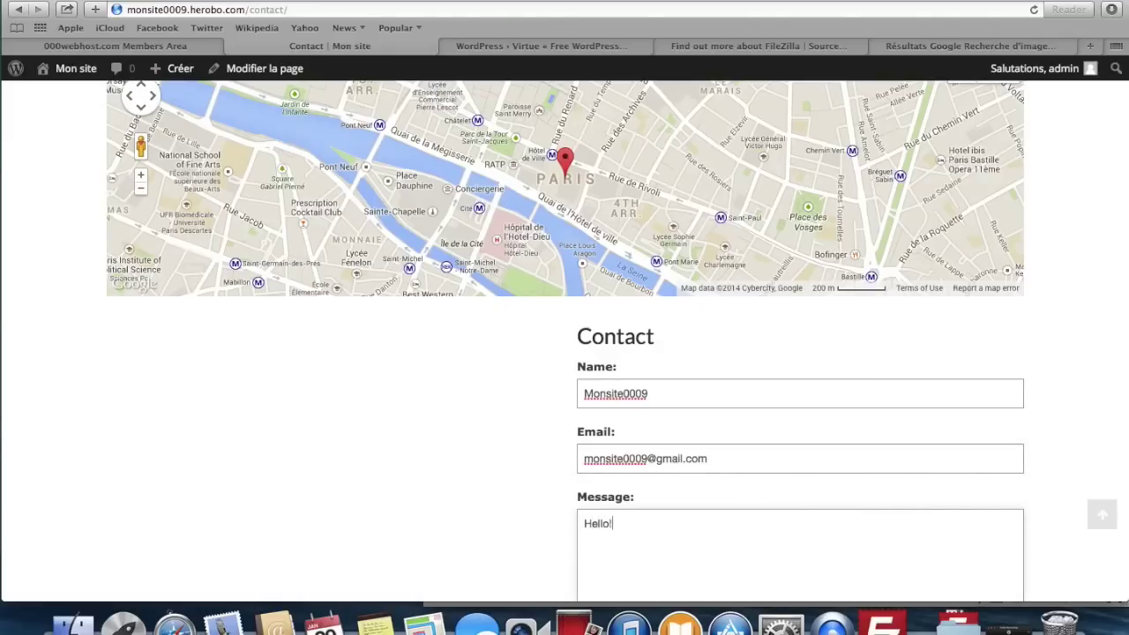
scroll(704, 536, down, 4)
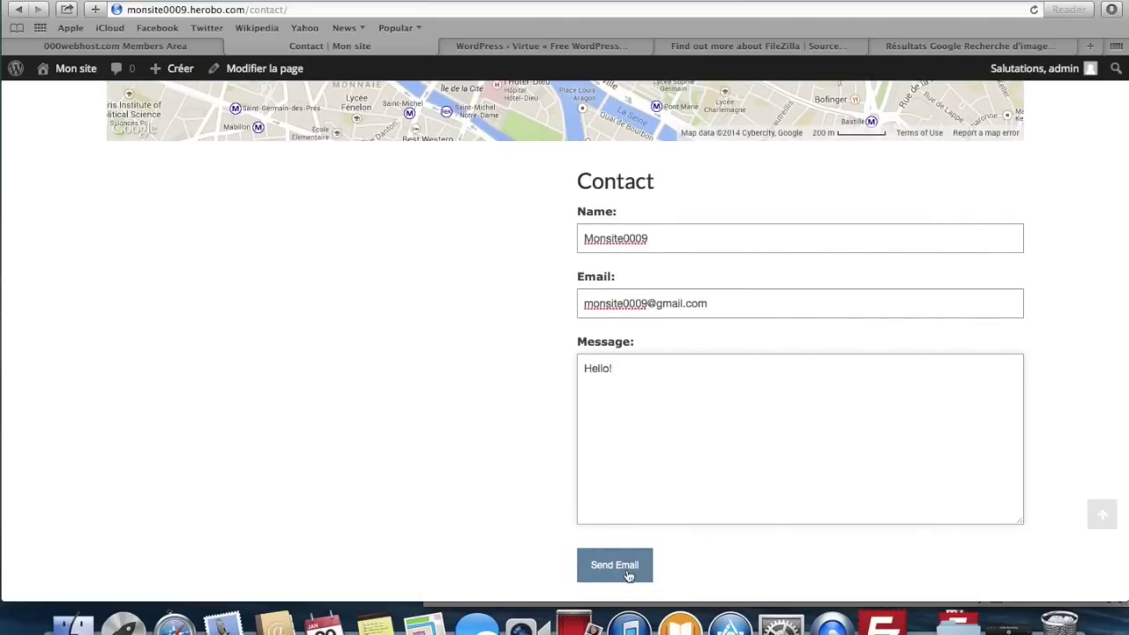
click(628, 574)
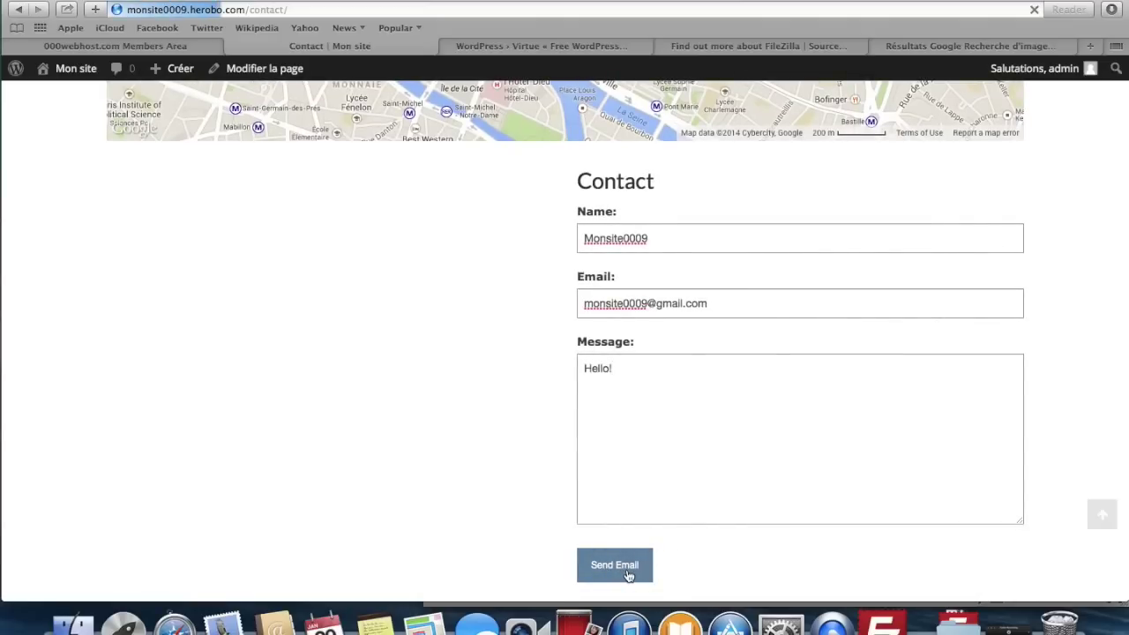
scroll(627, 574, down, 1)
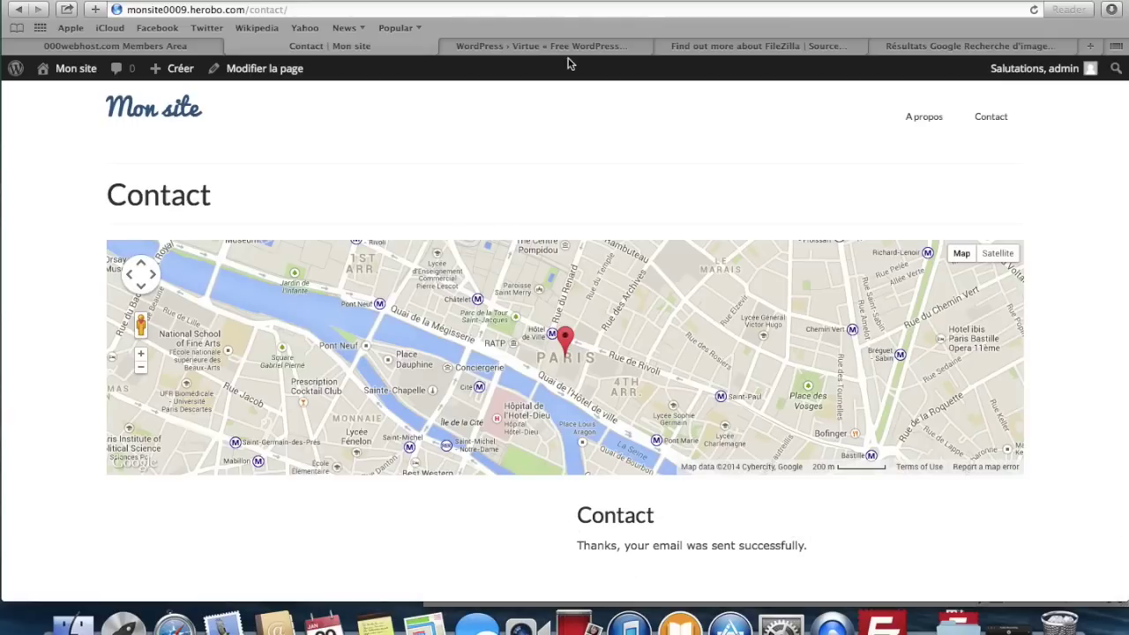
click(533, 46)
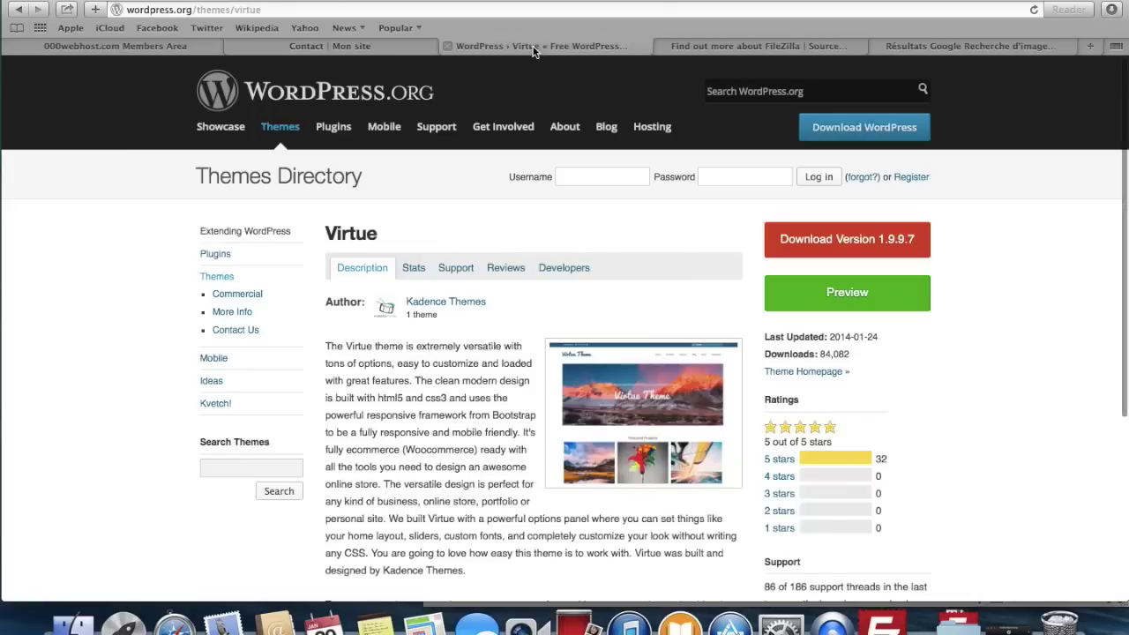
Step: Open Gmail, read the [Mon site Contact] message, then return to the site's homepage
click(454, 9)
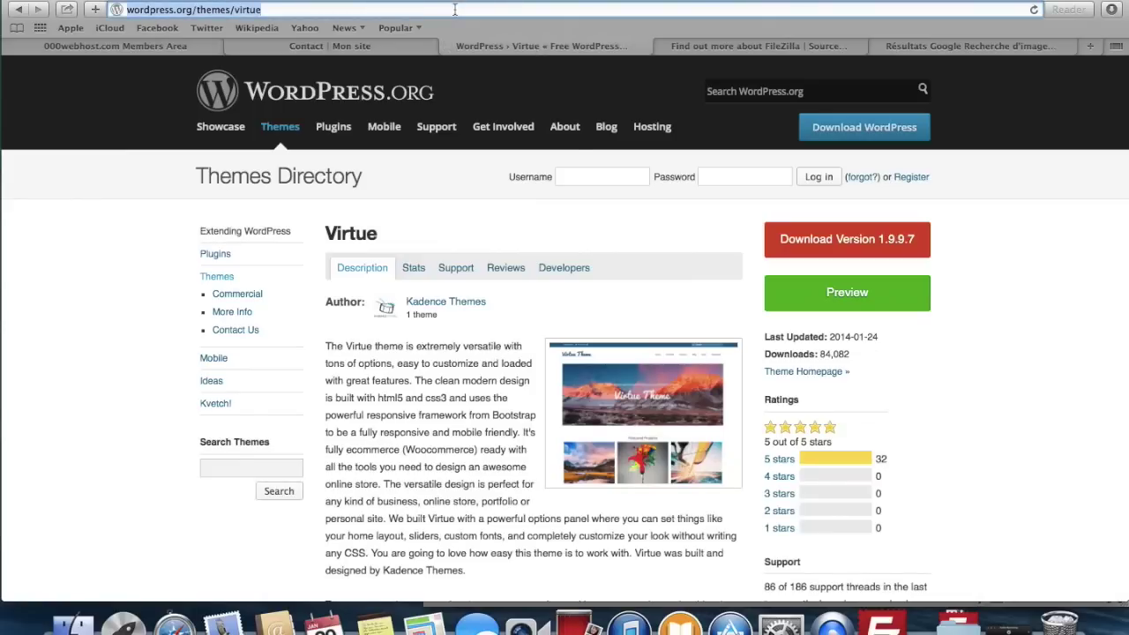
text(gmail)
key(Return)
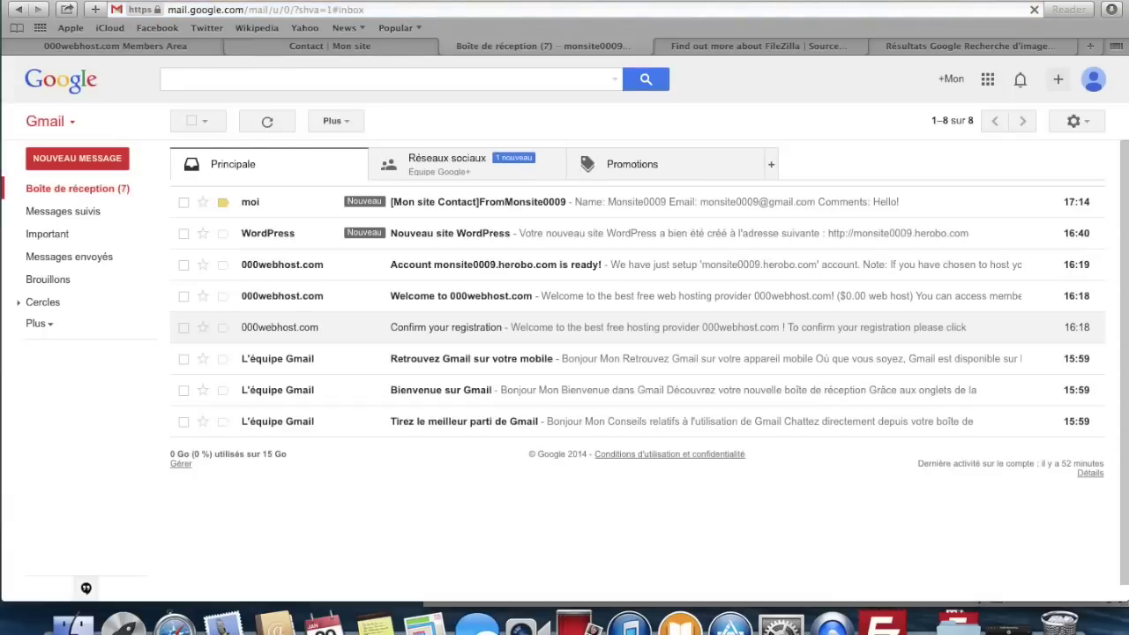
click(256, 209)
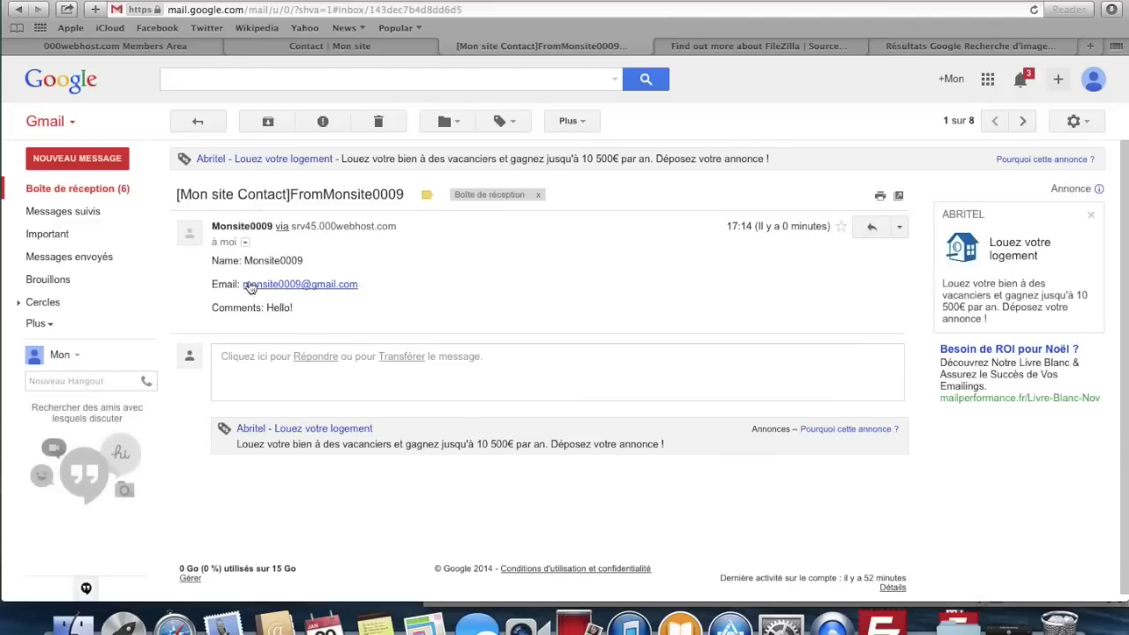
drag(245, 262, 305, 260)
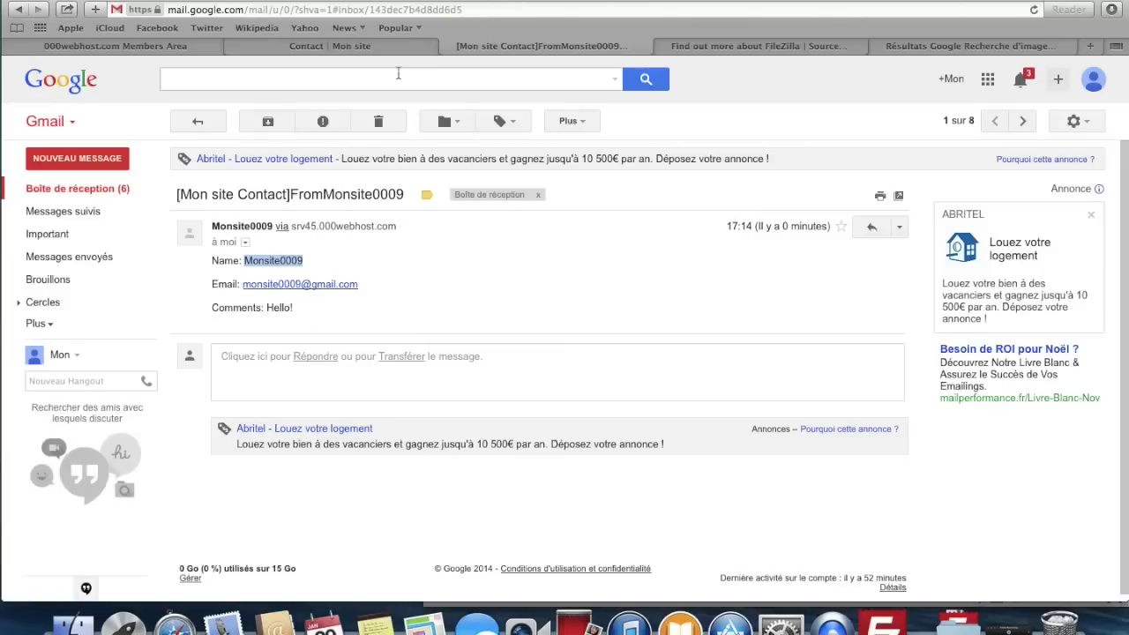
click(302, 44)
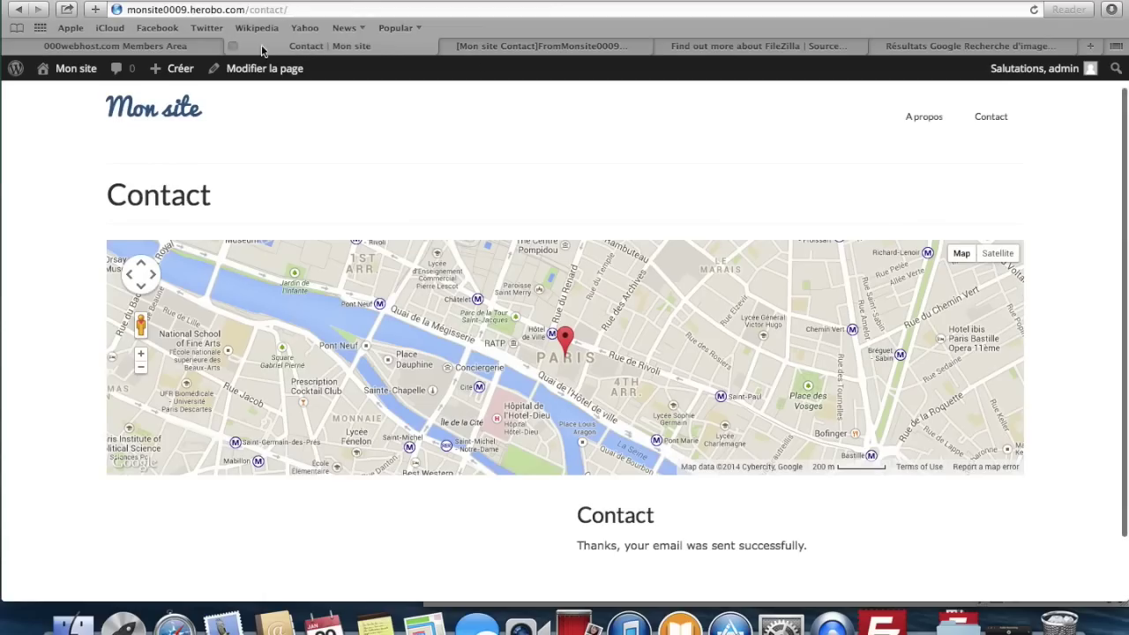
click(180, 112)
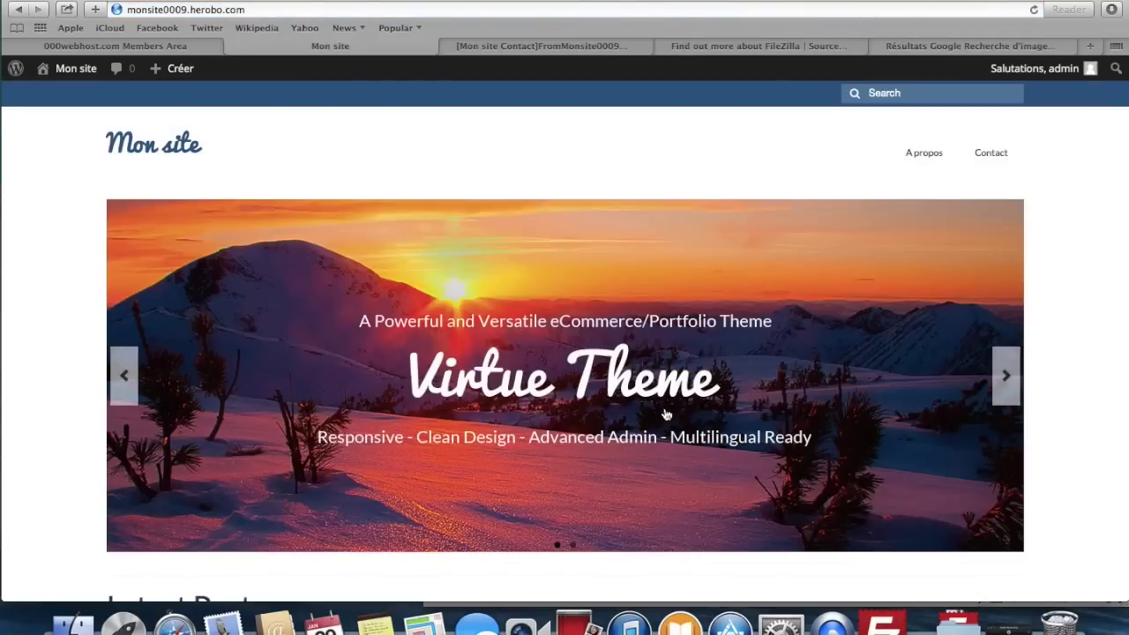
Step: From the live home page, open Tableau de bord via the Mon site admin-bar menu
scroll(666, 413, down, 5)
scroll(665, 412, up, 5)
mouse_move(76, 69)
click(83, 97)
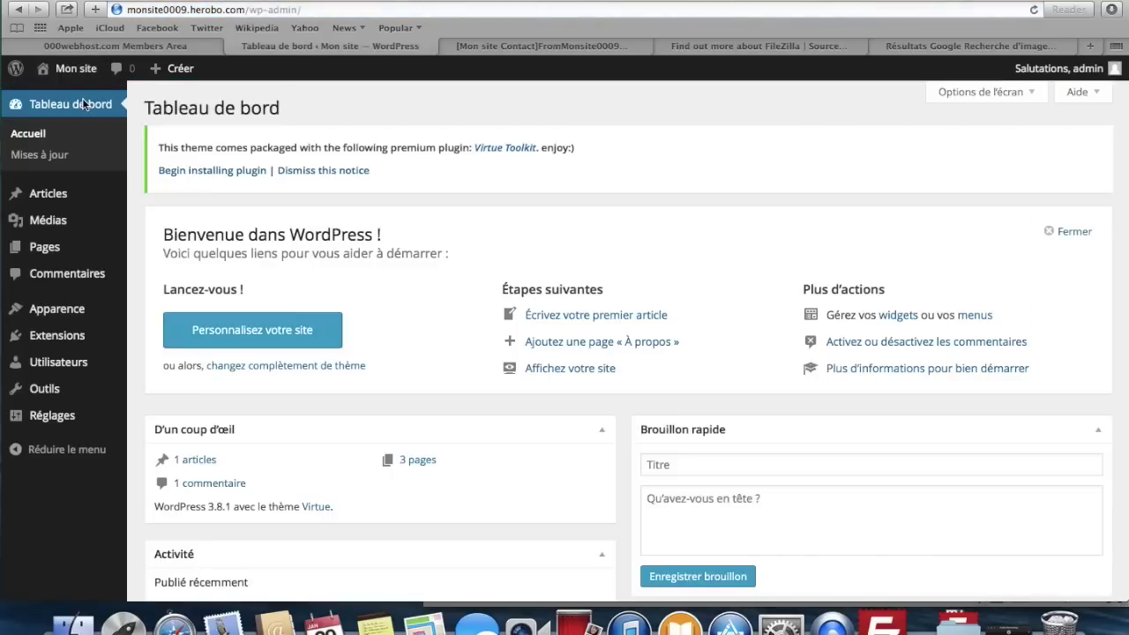
mouse_move(68, 251)
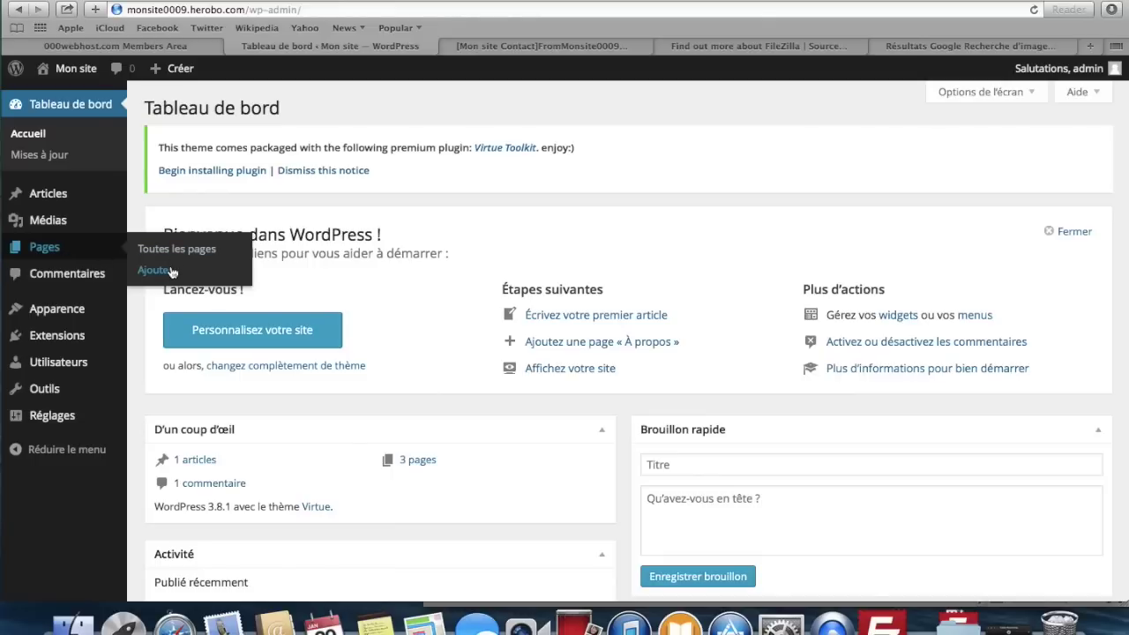
Step: Create a page titled 'Blog' with the Blog template and publish it at /blog/
click(172, 272)
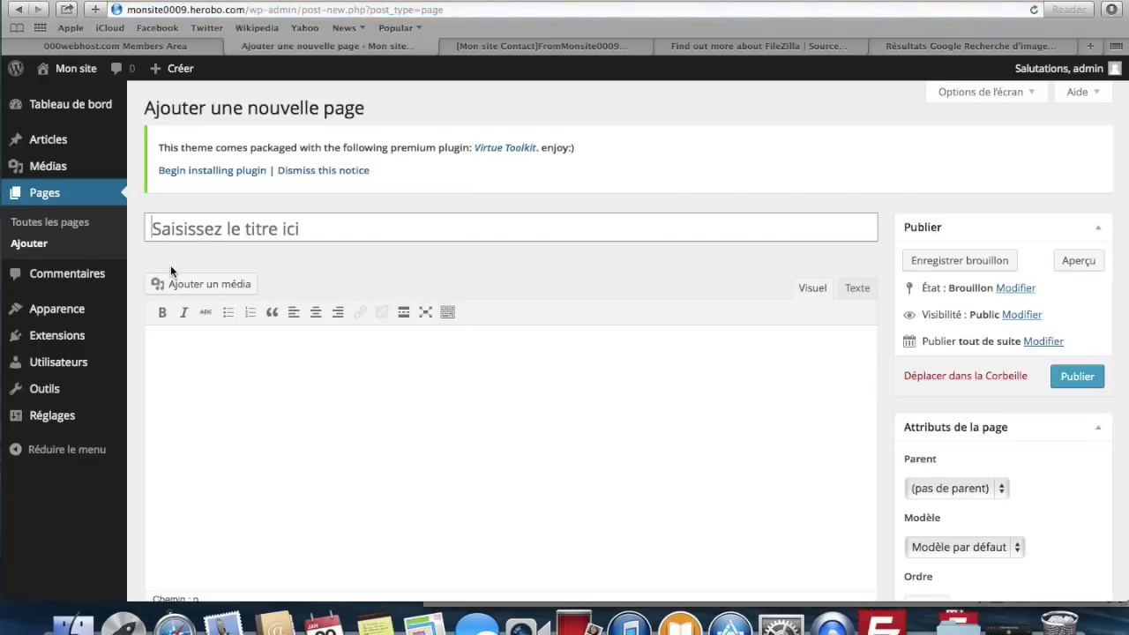
text(Blog)
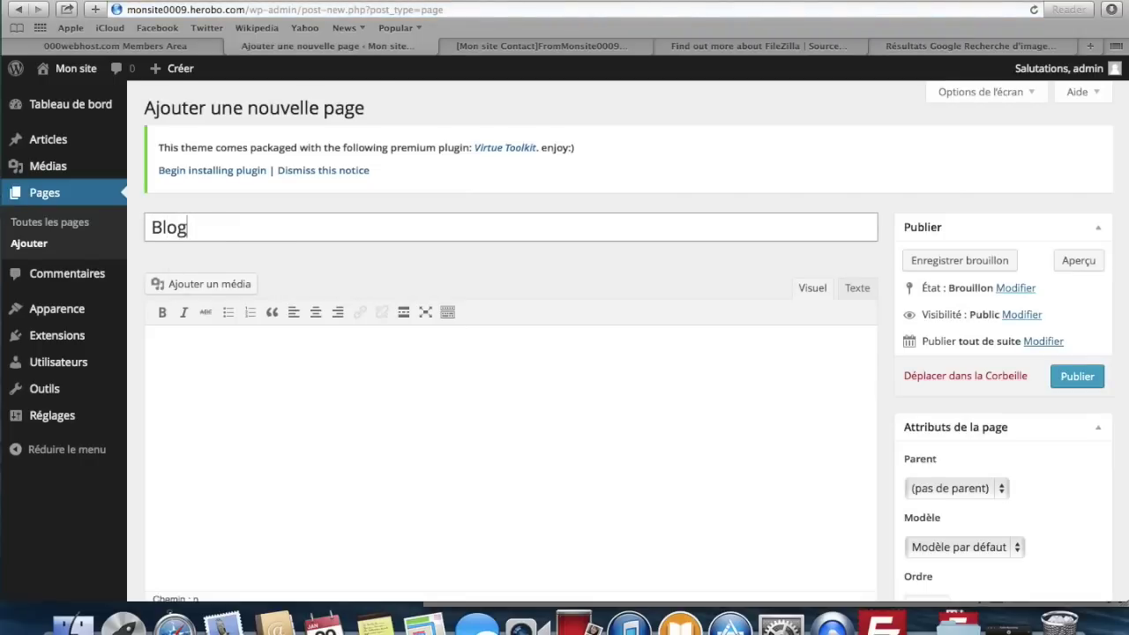
click(239, 439)
scroll(726, 395, down, 3)
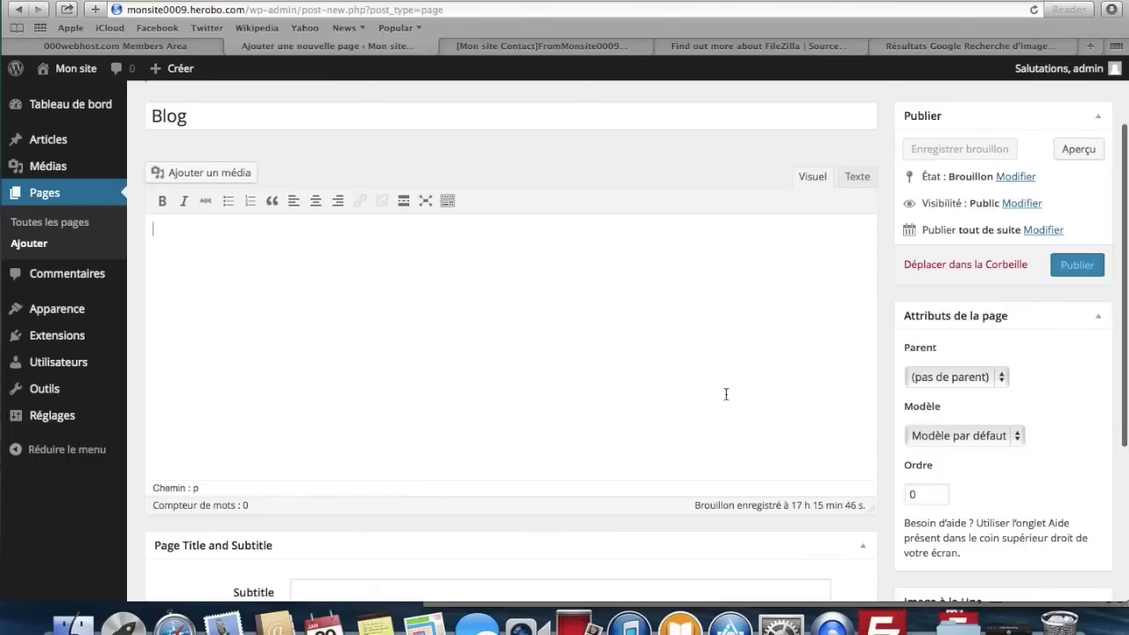
click(967, 436)
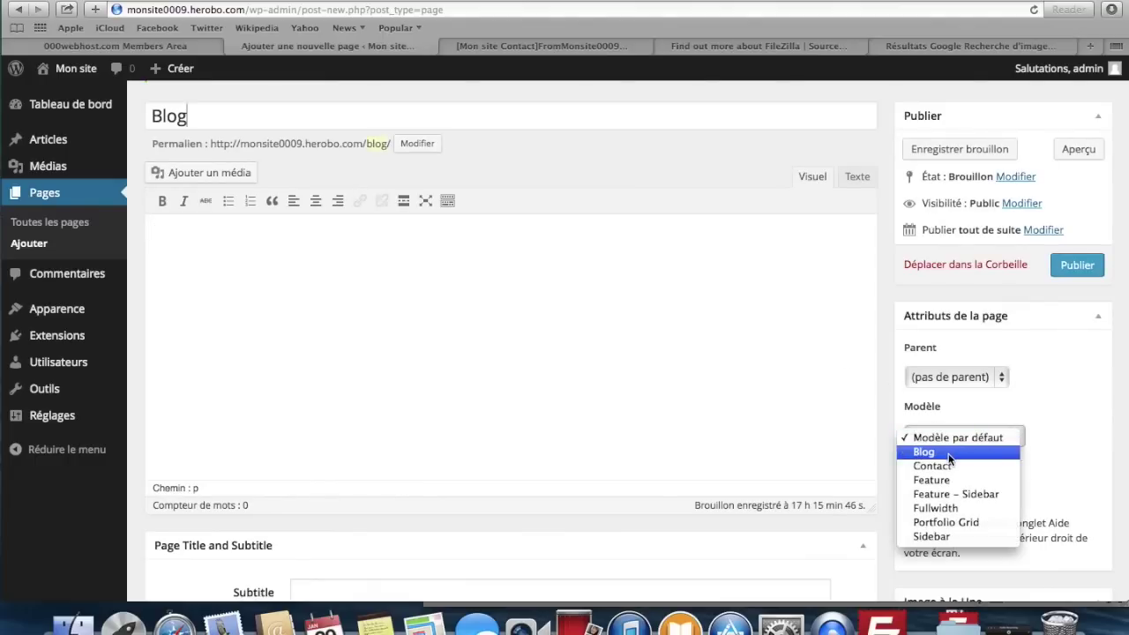
click(947, 452)
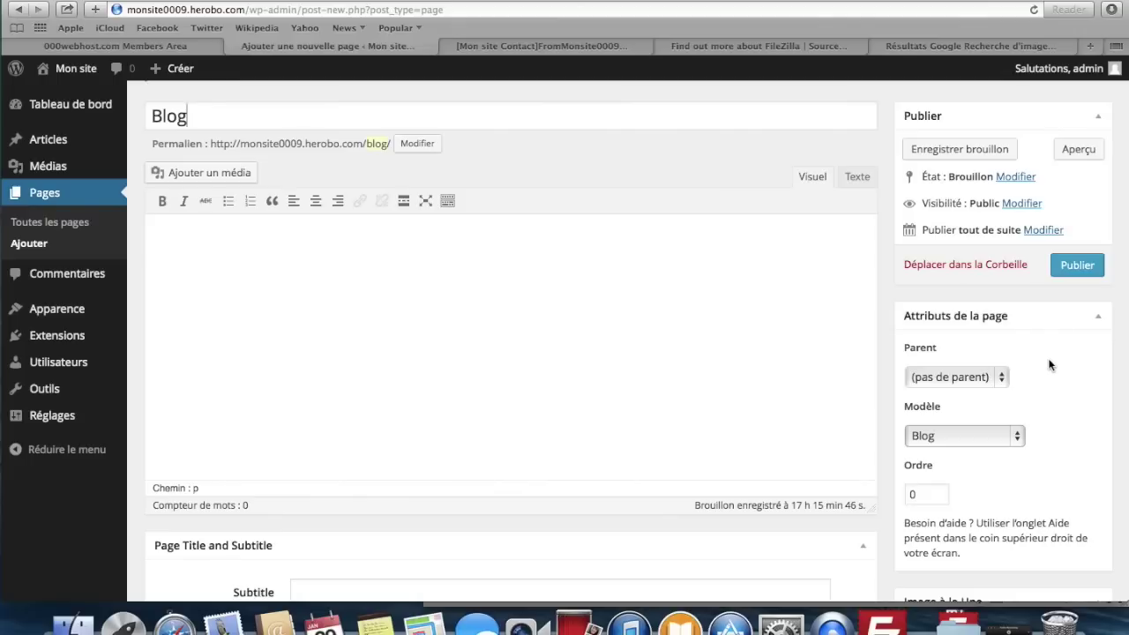
click(1078, 266)
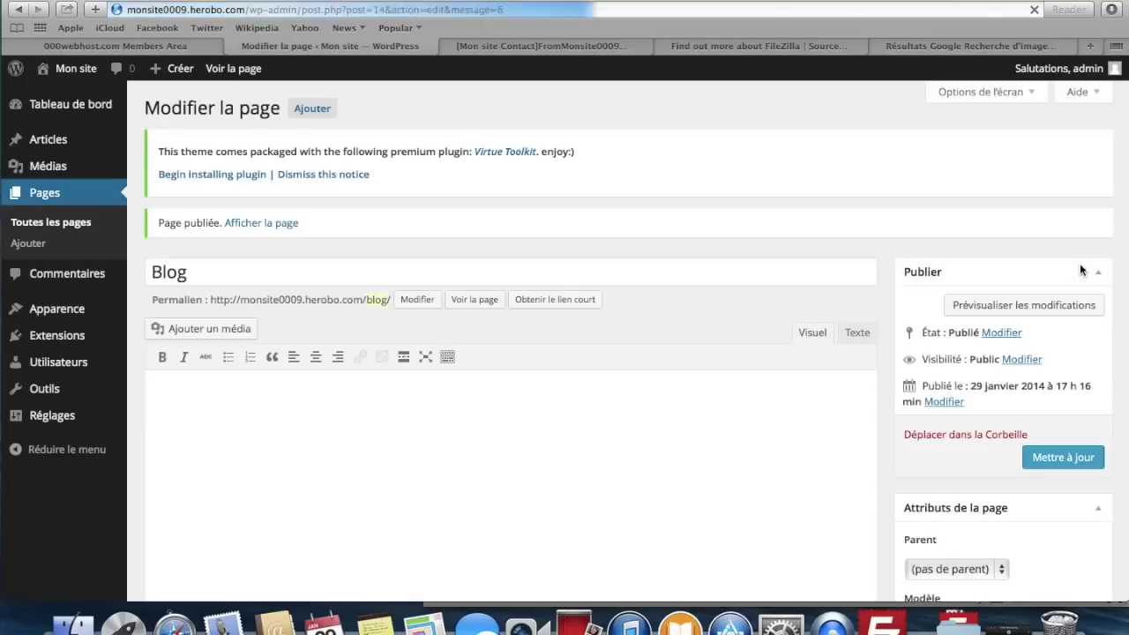
scroll(1070, 530, down, 3)
scroll(1071, 502, down, 5)
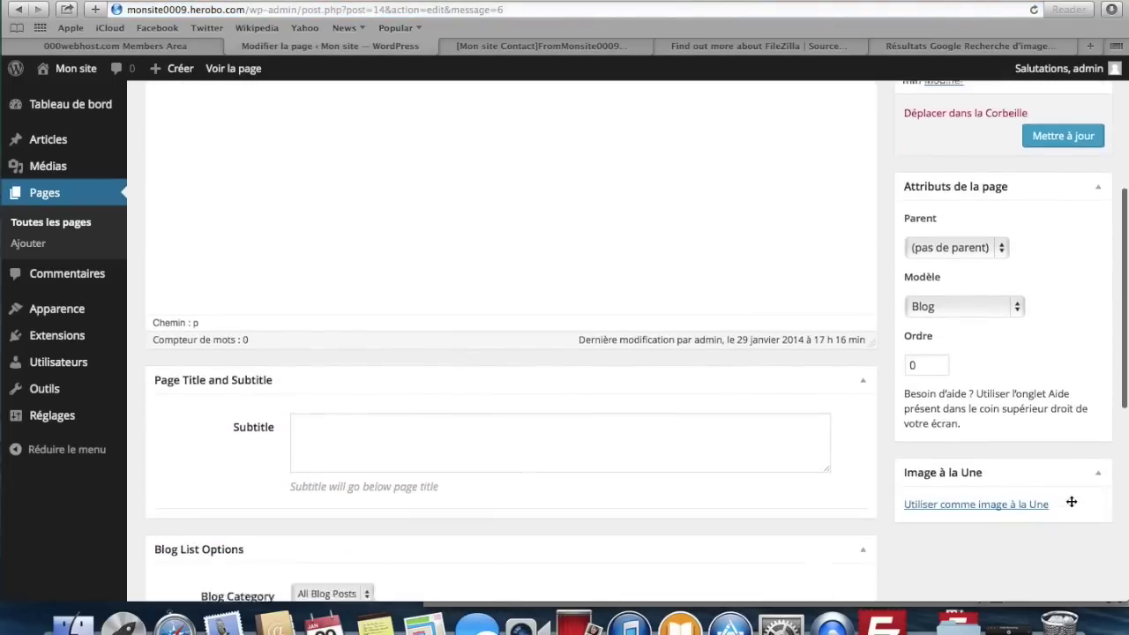
scroll(1071, 503, up, 10)
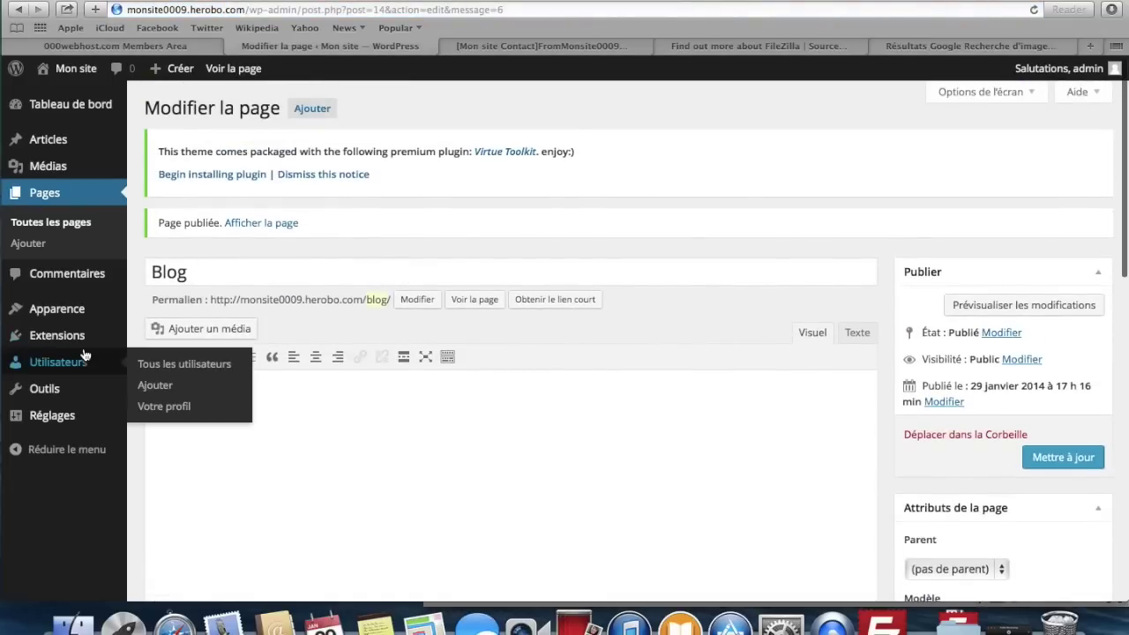
Step: Add Blog to the Menu, drag it between A propos and Contact, save, and view the site
mouse_move(60, 398)
mouse_move(58, 310)
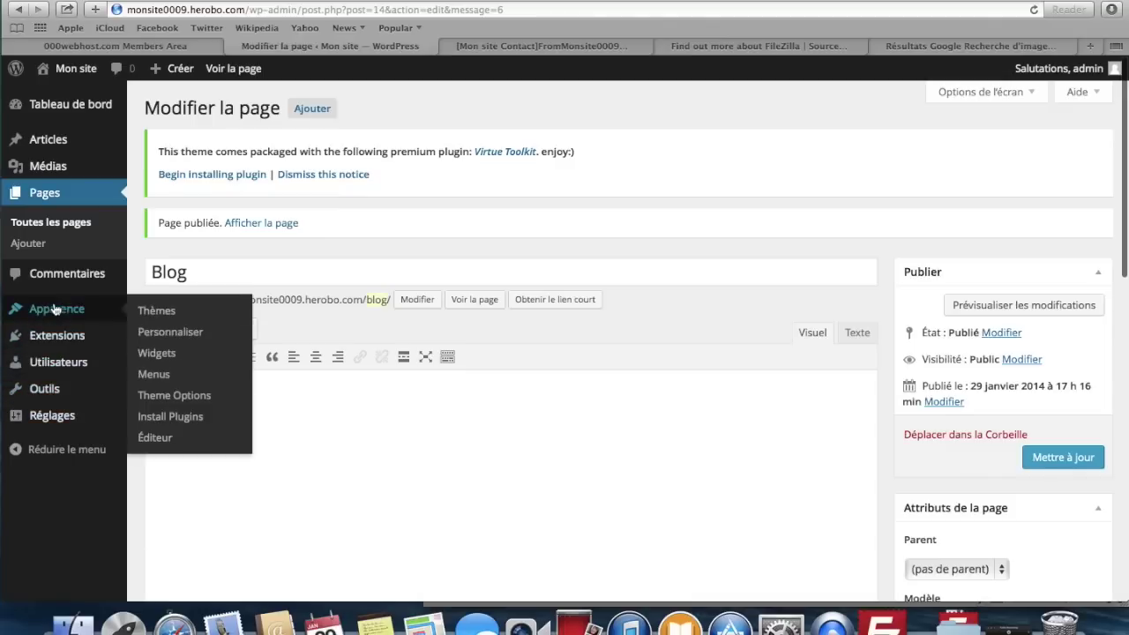
click(180, 377)
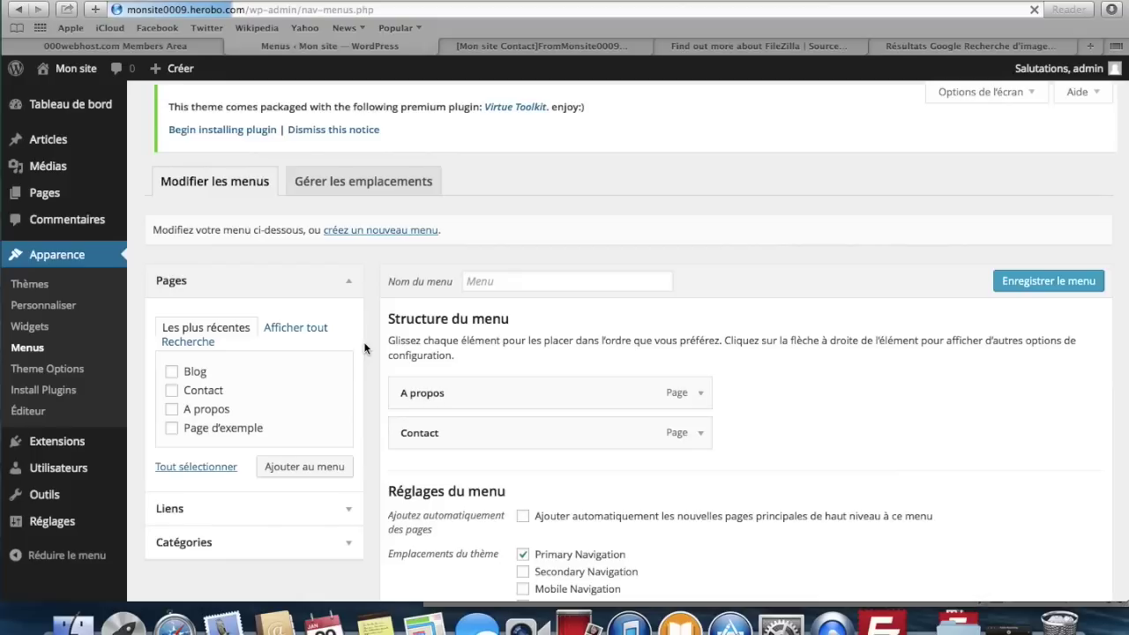
click(172, 372)
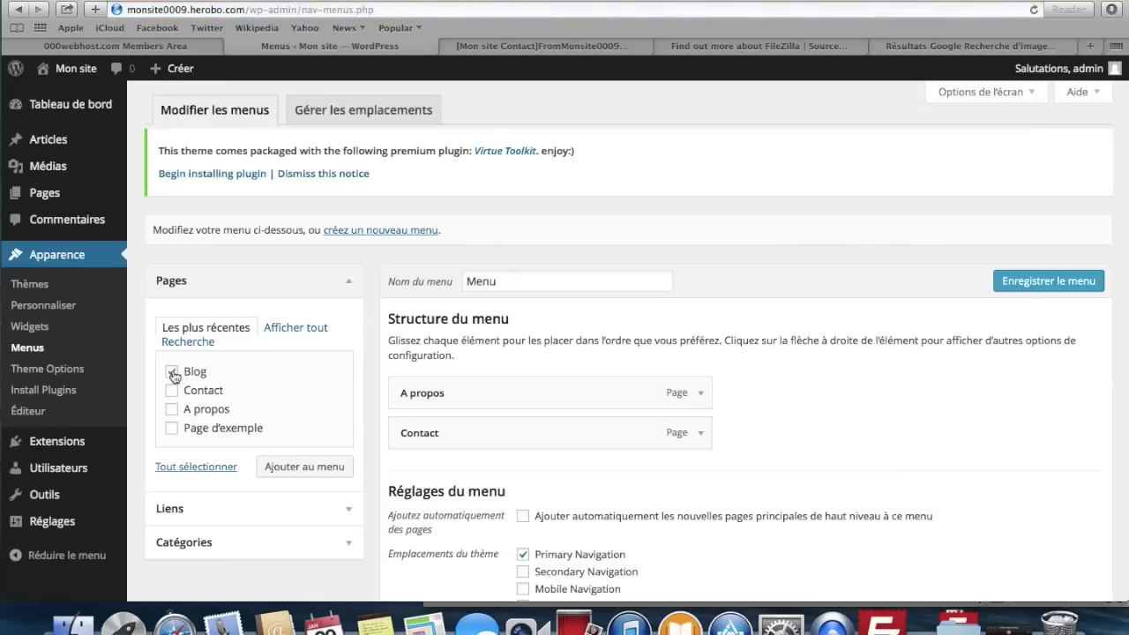
click(322, 472)
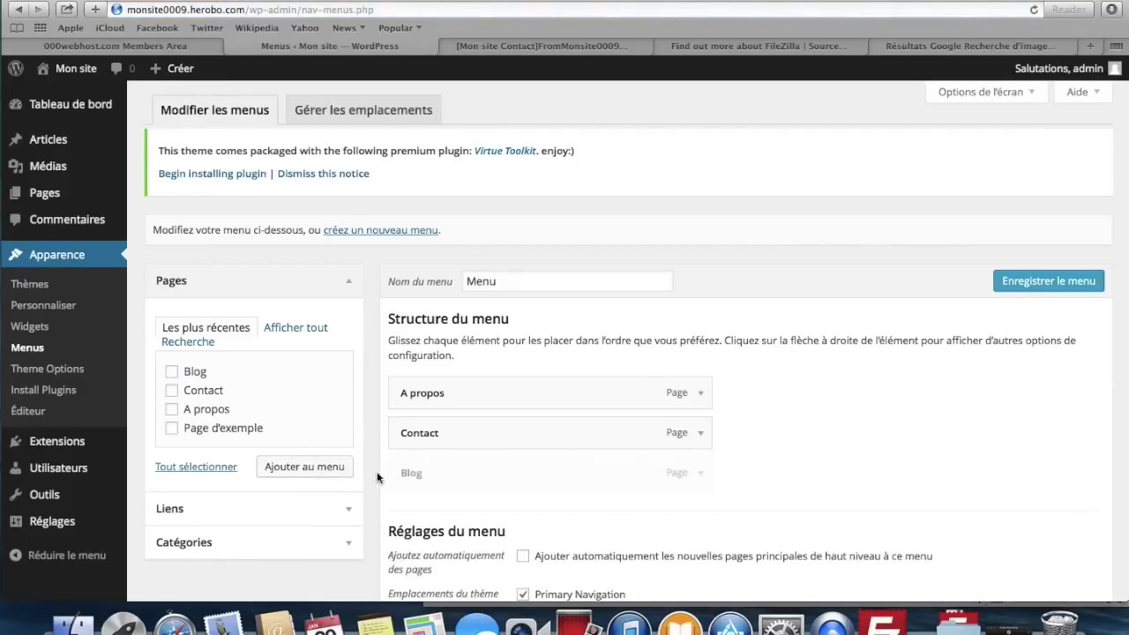
drag(485, 476, 471, 440)
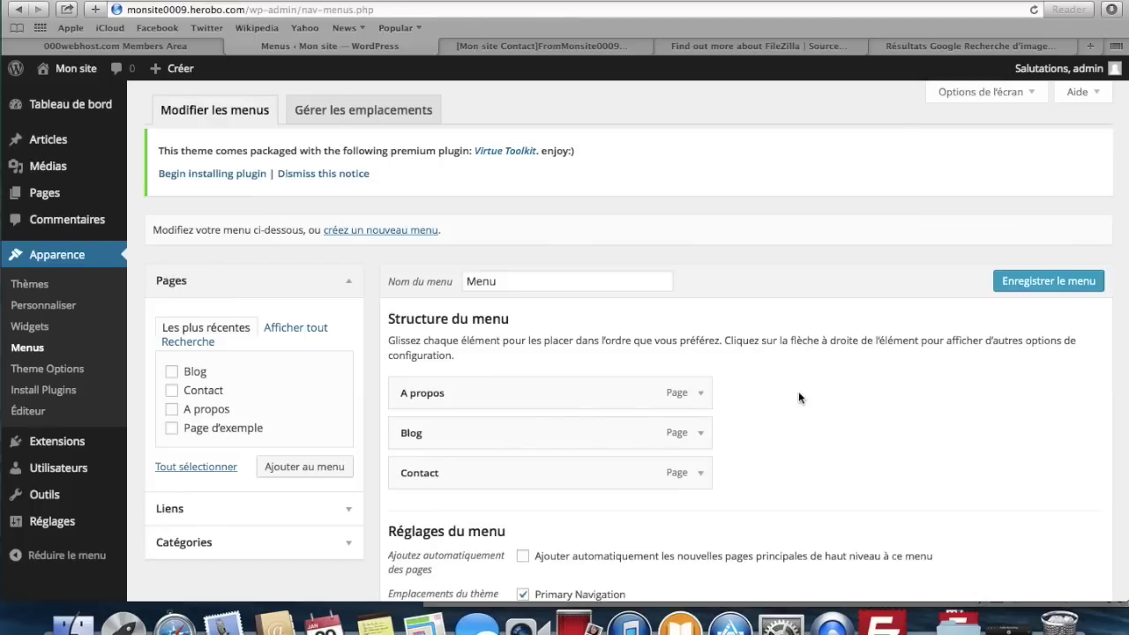
click(1037, 290)
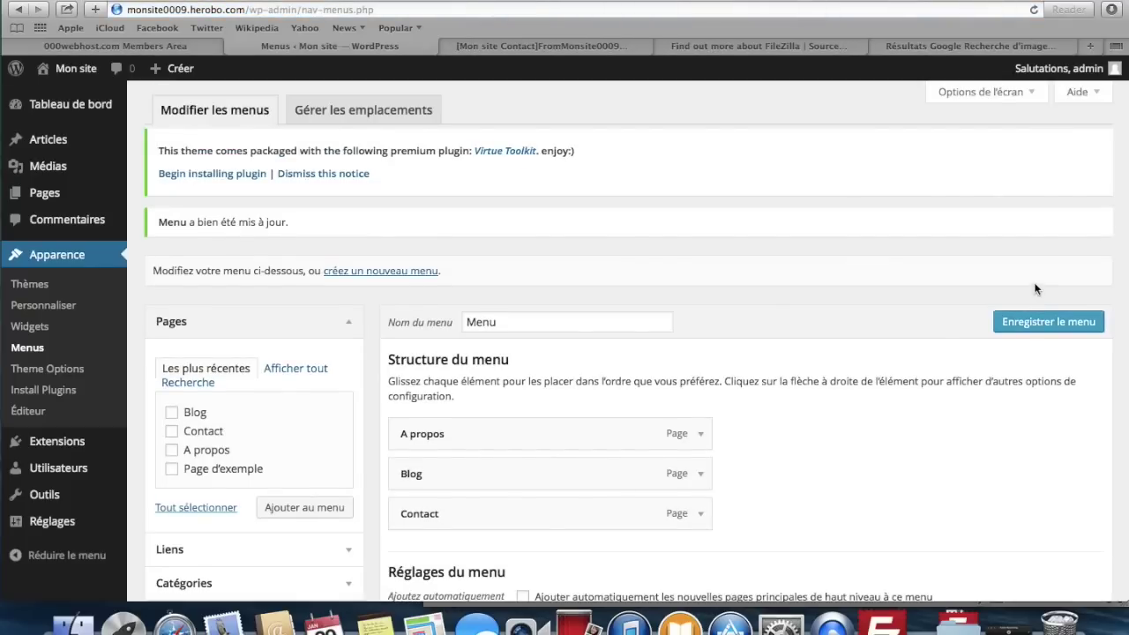
mouse_move(67, 70)
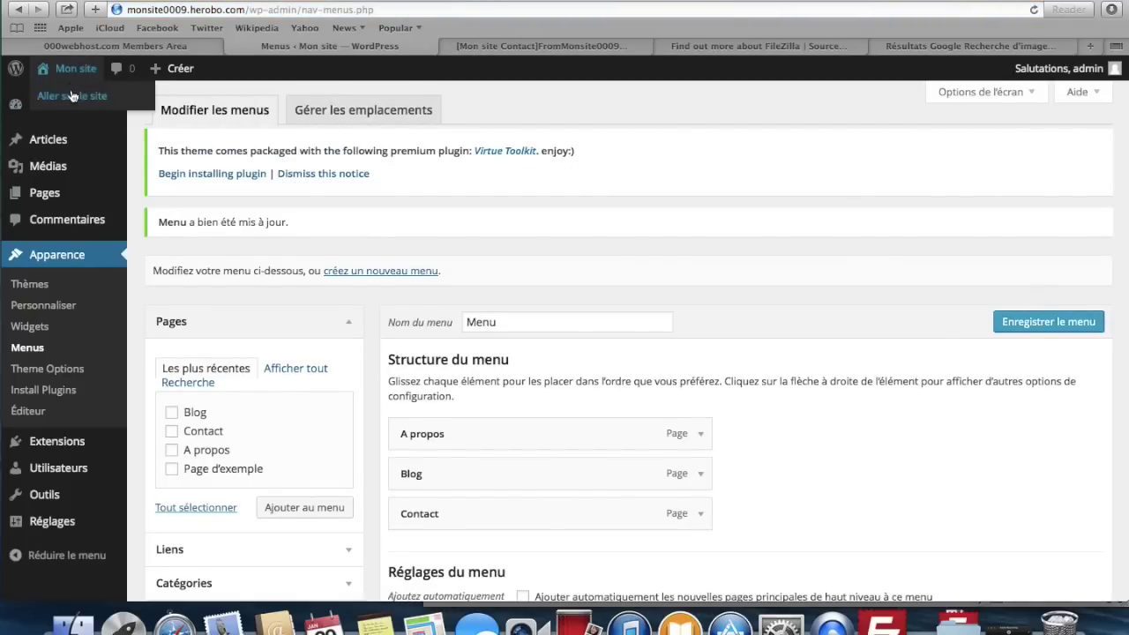
click(68, 97)
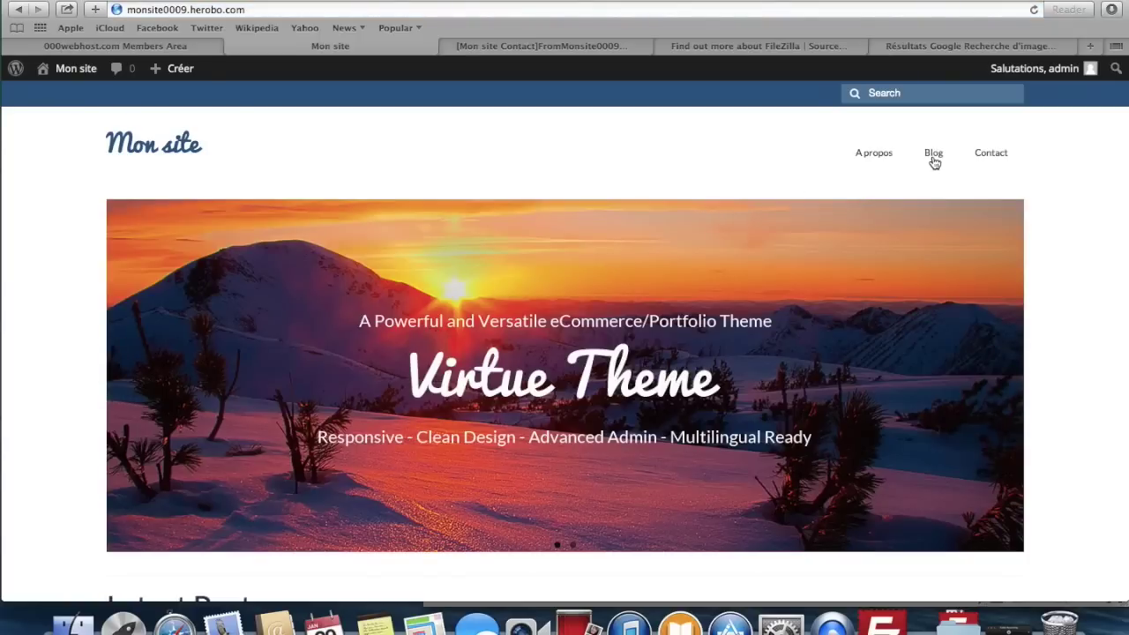
Step: Load Blog from the top menu, check the sample post, then edit the page
click(933, 157)
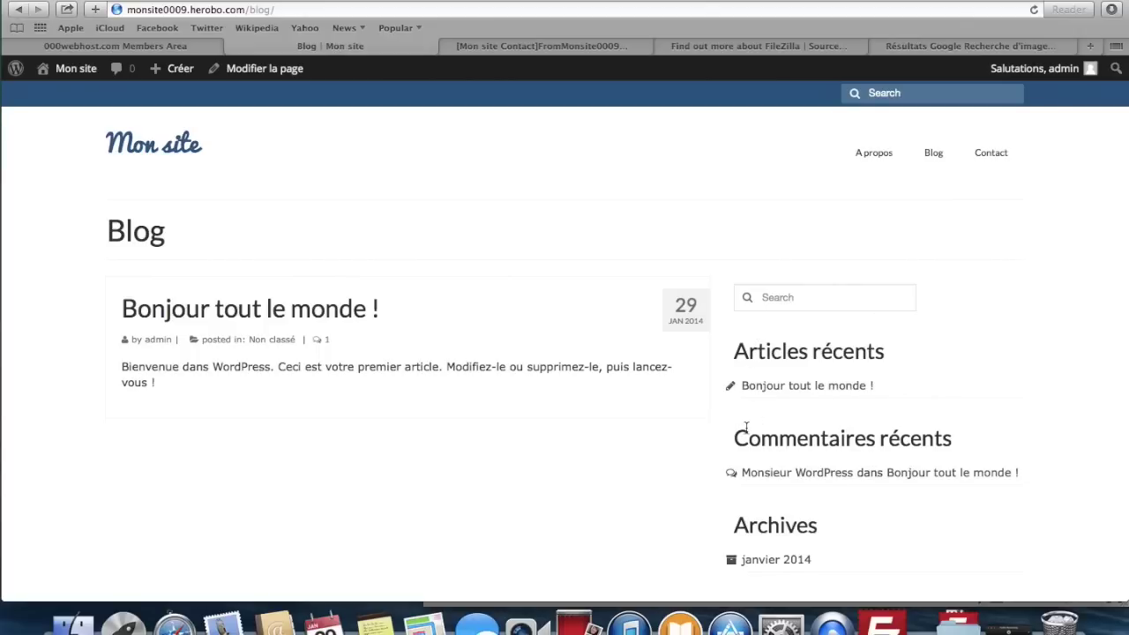
scroll(745, 427, down, 2)
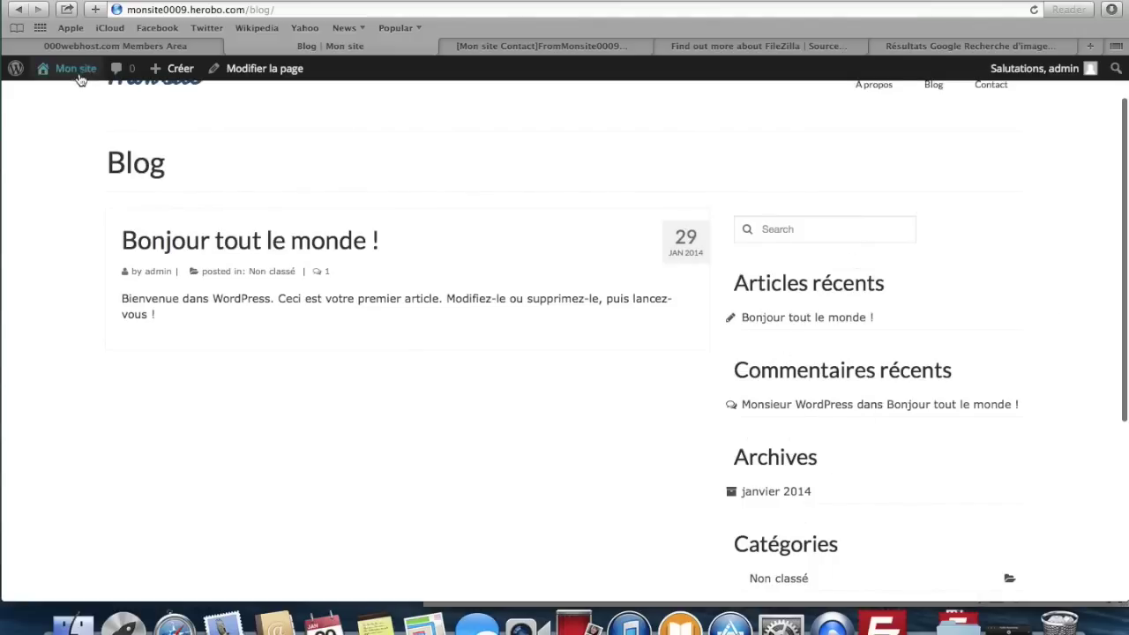
mouse_move(76, 70)
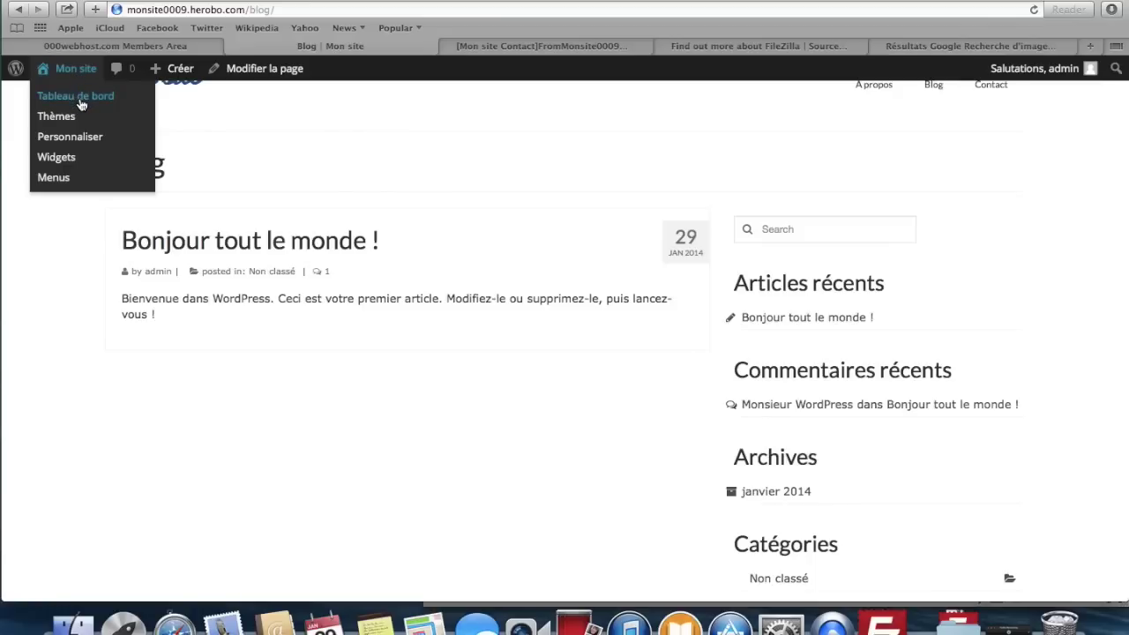
click(272, 72)
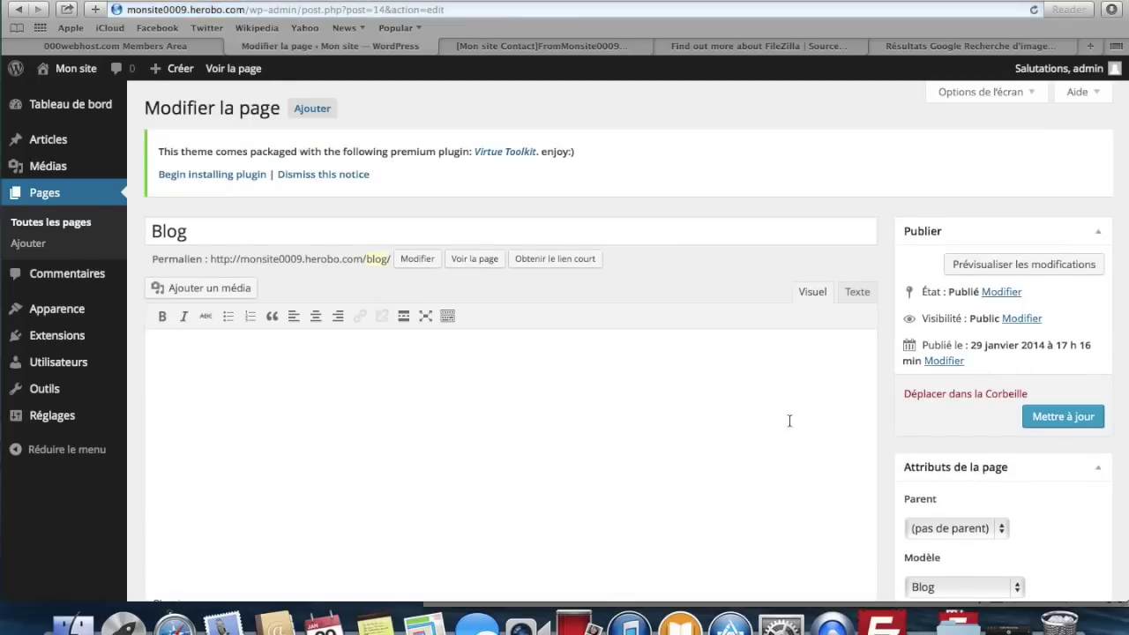
Step: Confirm the Blog page's Modèle dropdown stays set to the Blog template
scroll(981, 459, down, 3)
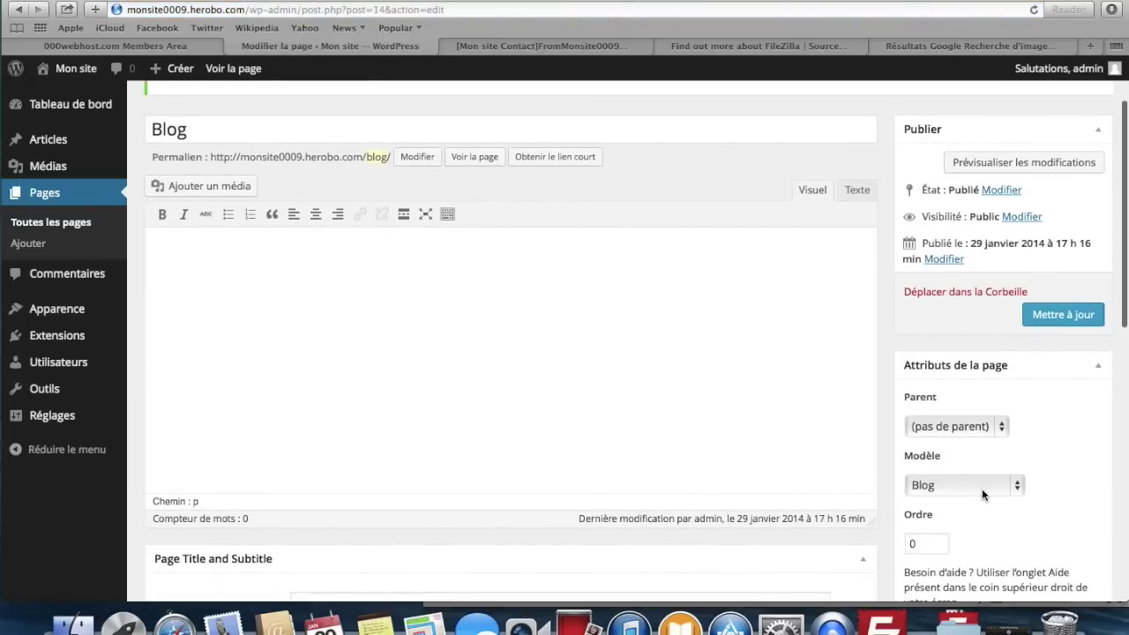
scroll(1046, 521, down, 1)
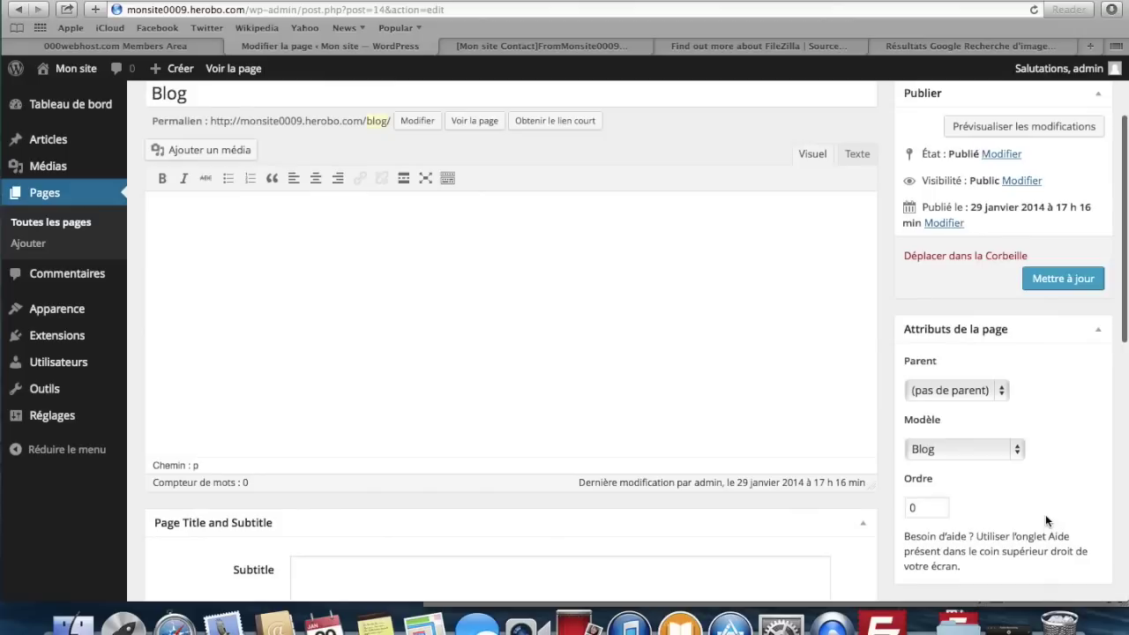
click(1016, 452)
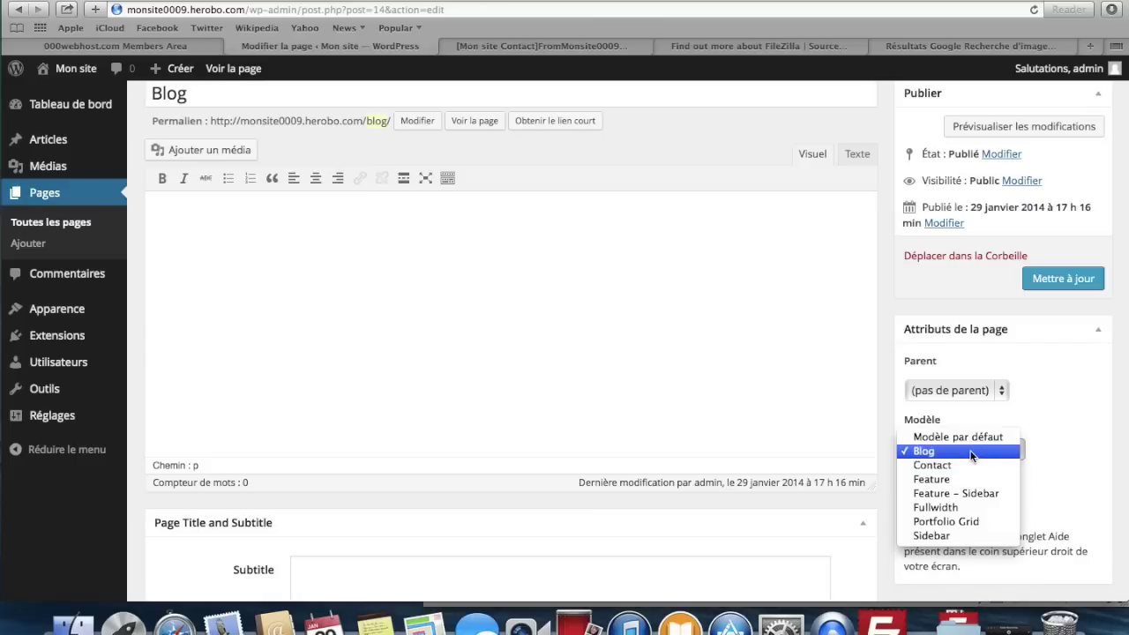
click(972, 456)
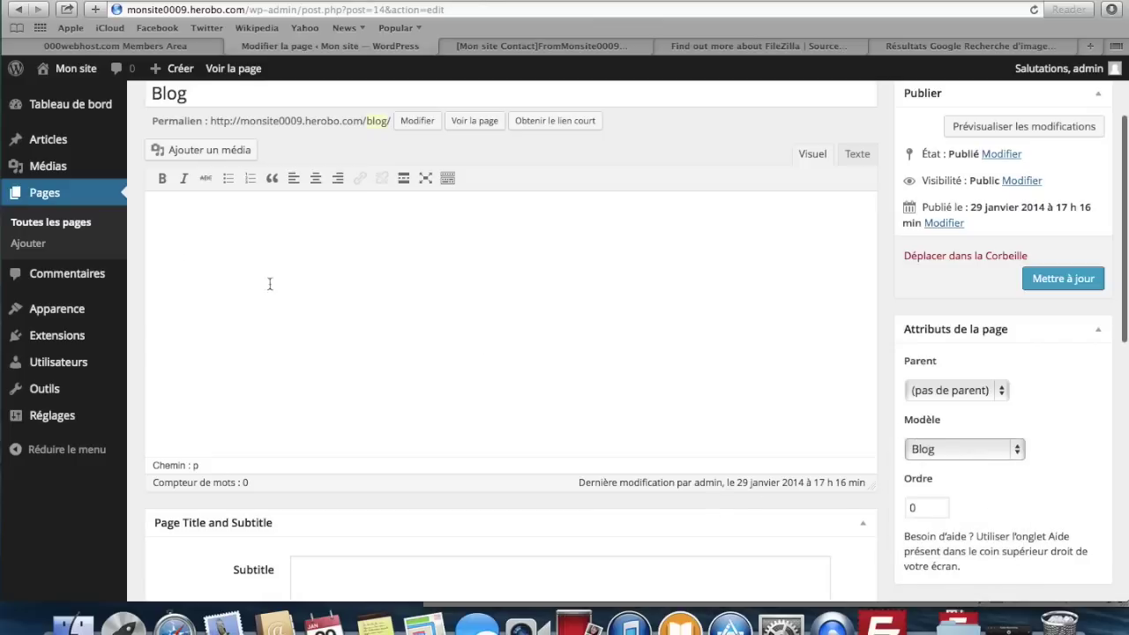
mouse_move(53, 309)
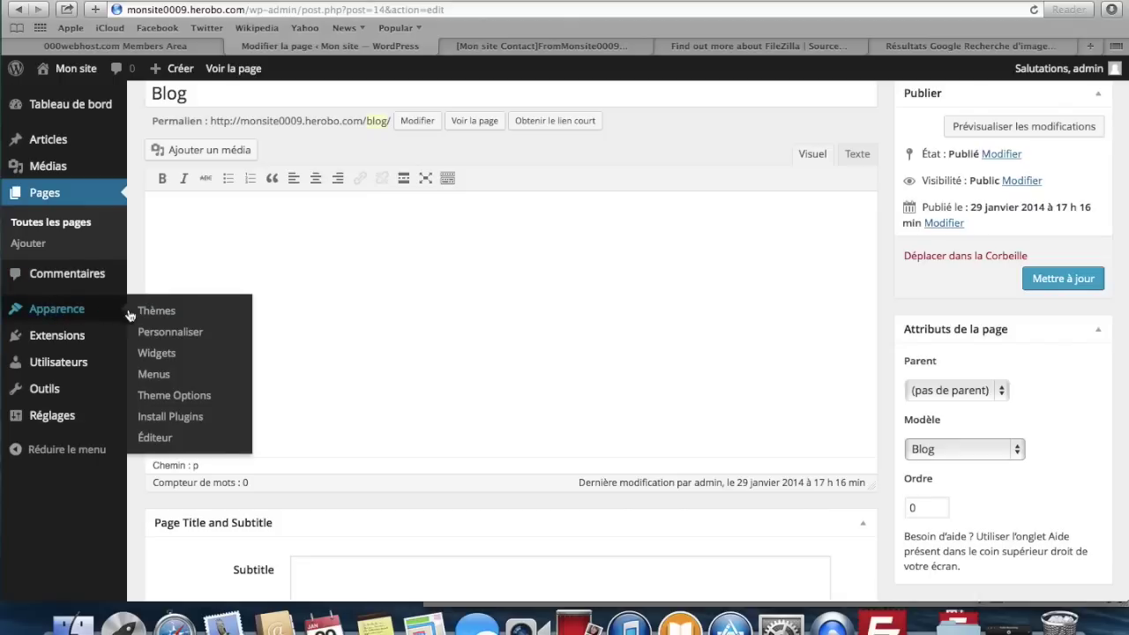
Step: In Widgets, drag Commentaires récents, Articles récents, Archives and Catégories out of Primary Sidebar
click(164, 354)
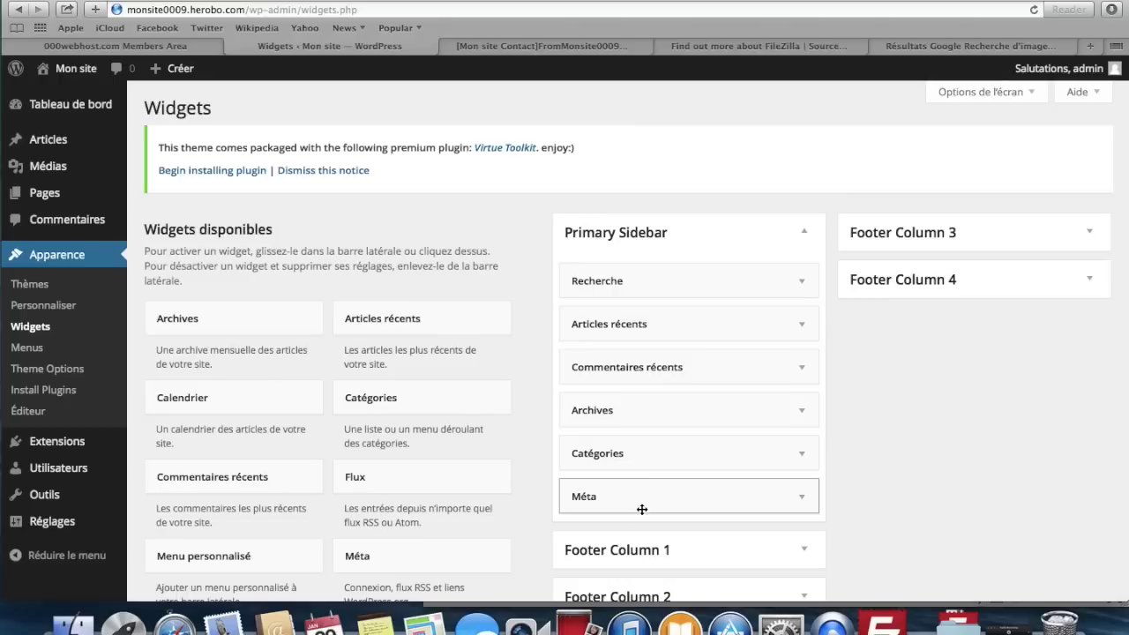
drag(590, 488, 398, 380)
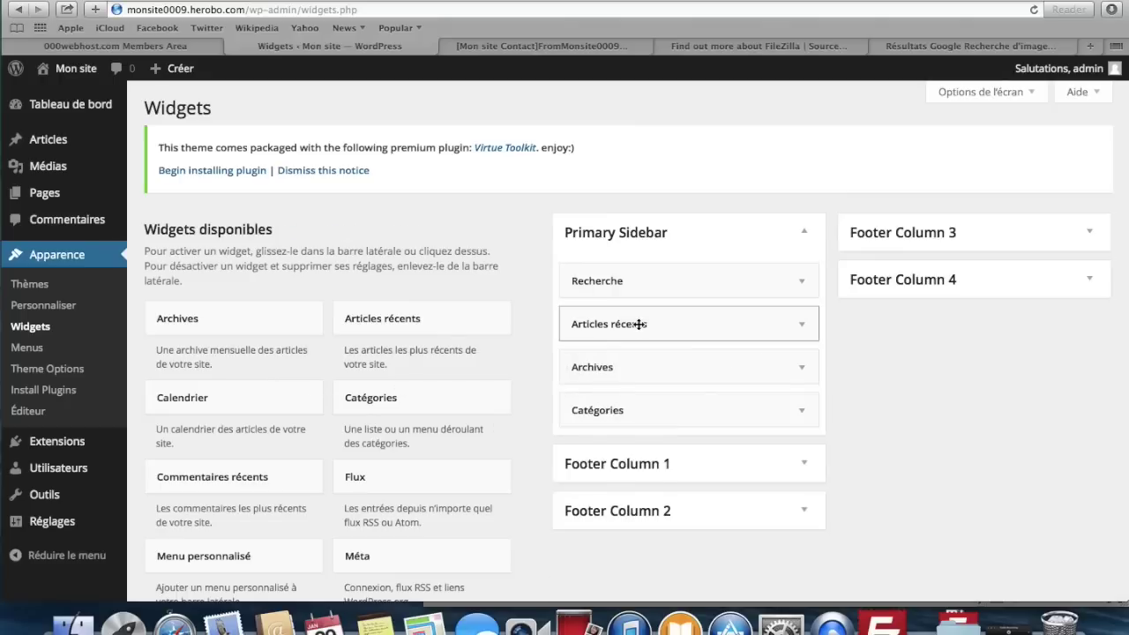
drag(638, 323, 397, 370)
drag(637, 336, 354, 339)
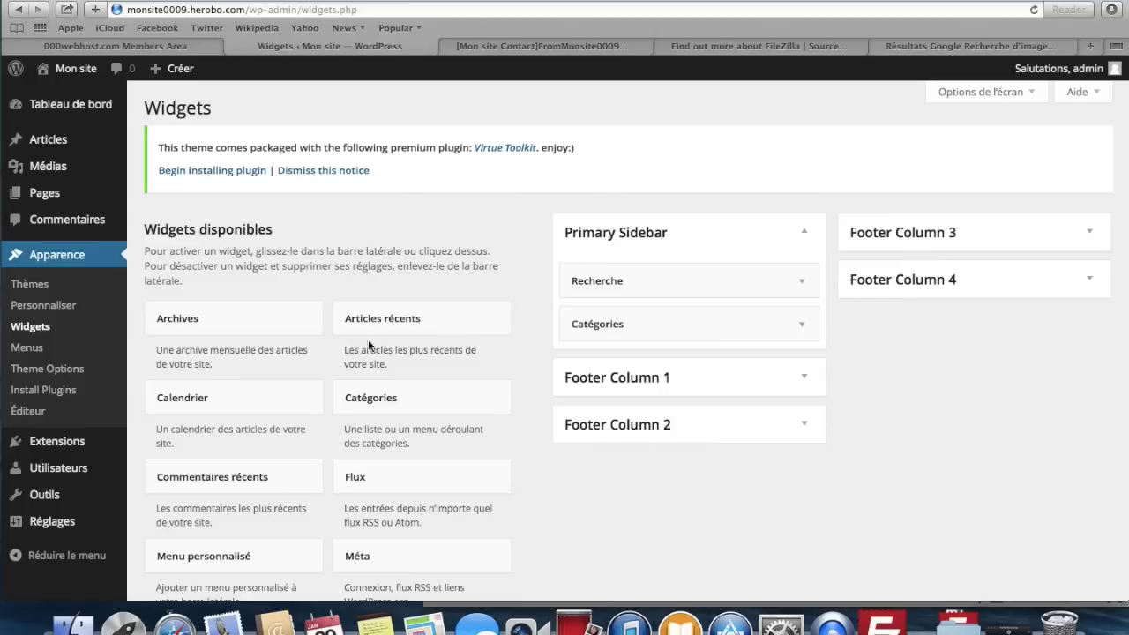
drag(596, 320, 271, 356)
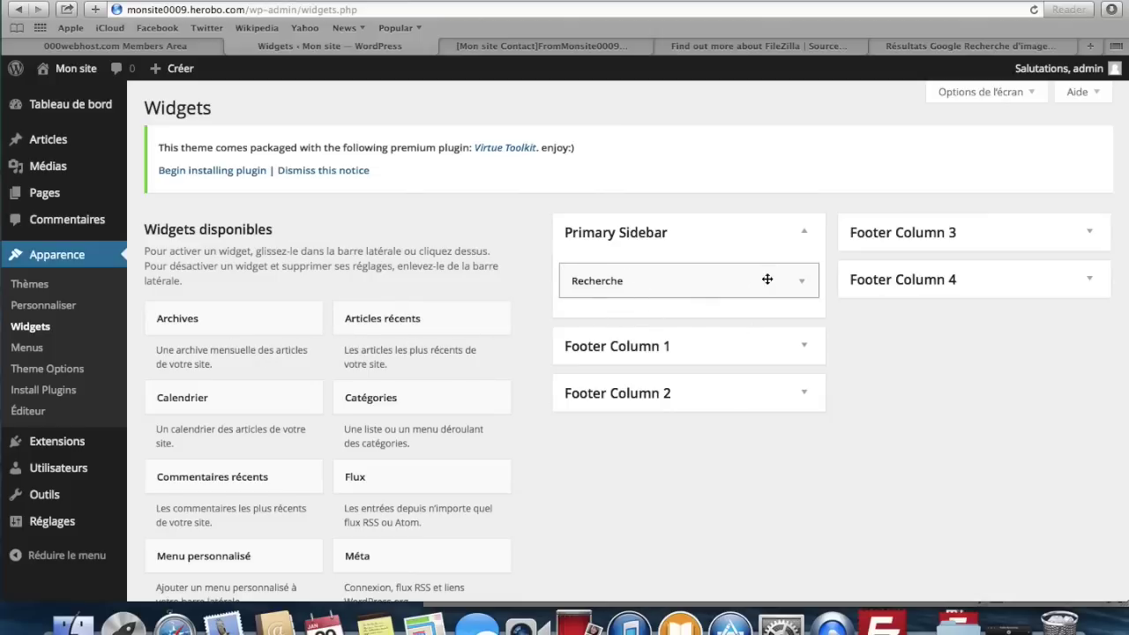
scroll(671, 289, down, 3)
scroll(671, 291, up, 3)
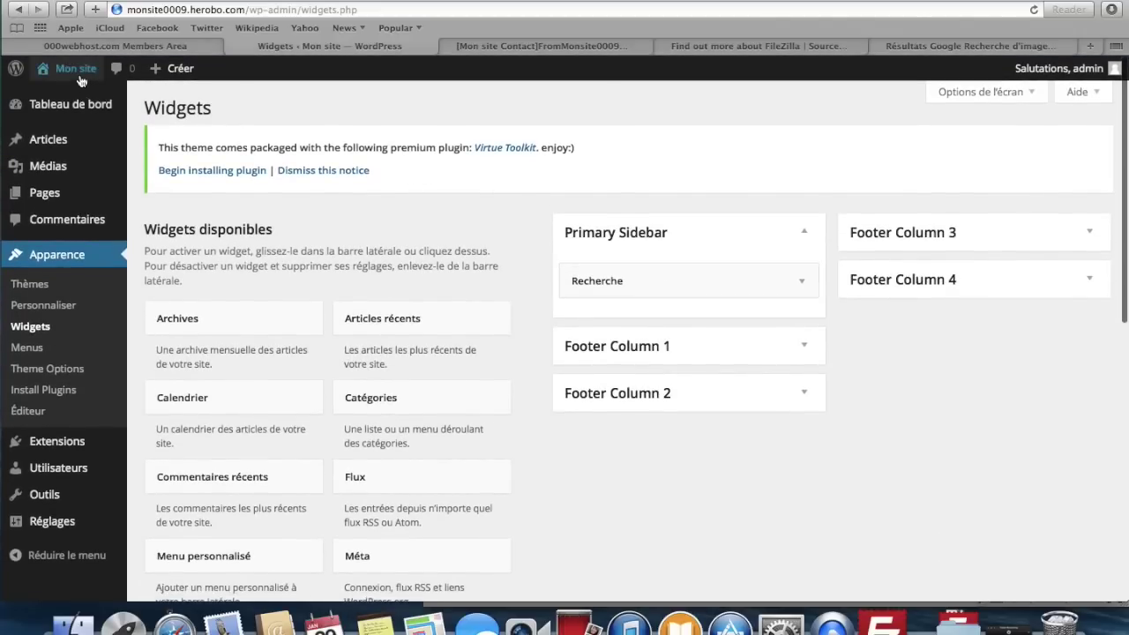
click(76, 97)
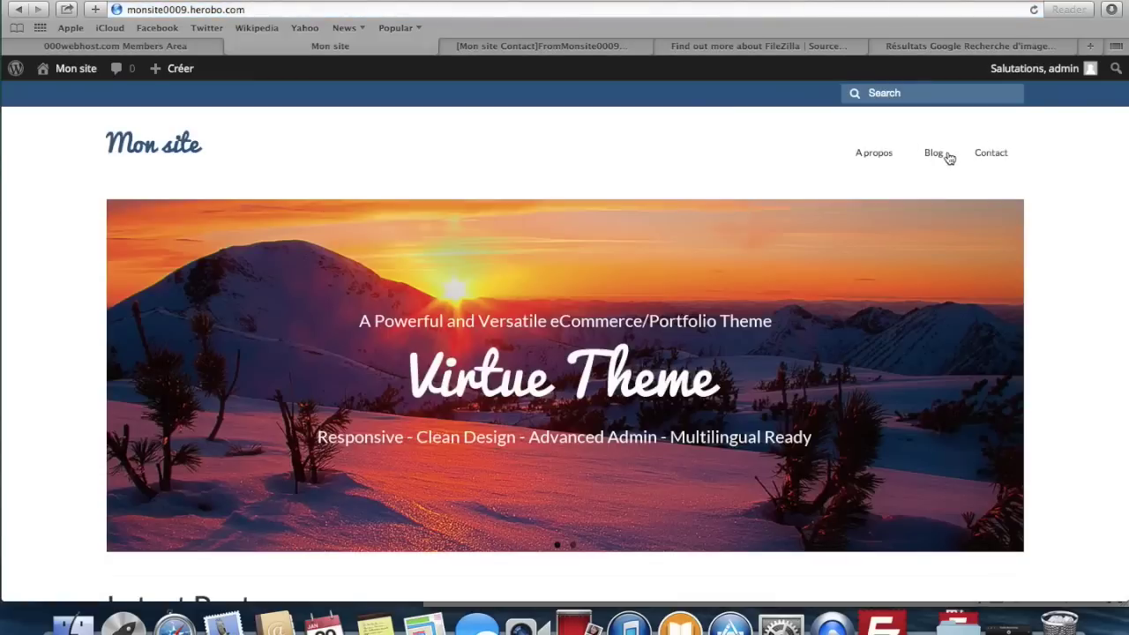
Step: Open the live Blog page and try its sidebar search box, now the only widget
click(947, 157)
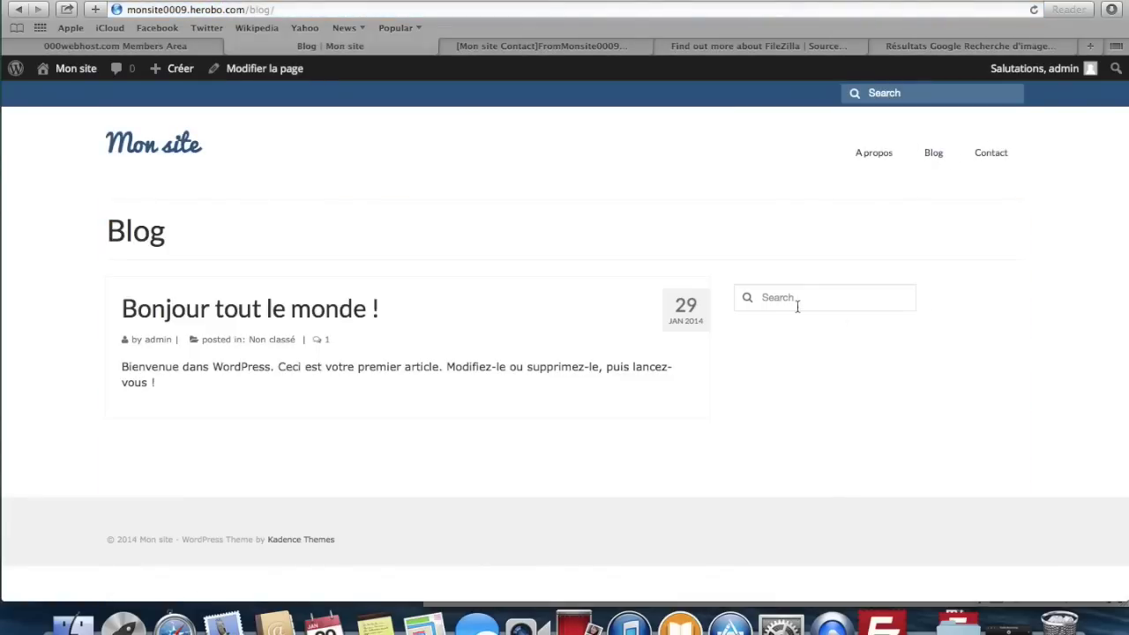
click(789, 300)
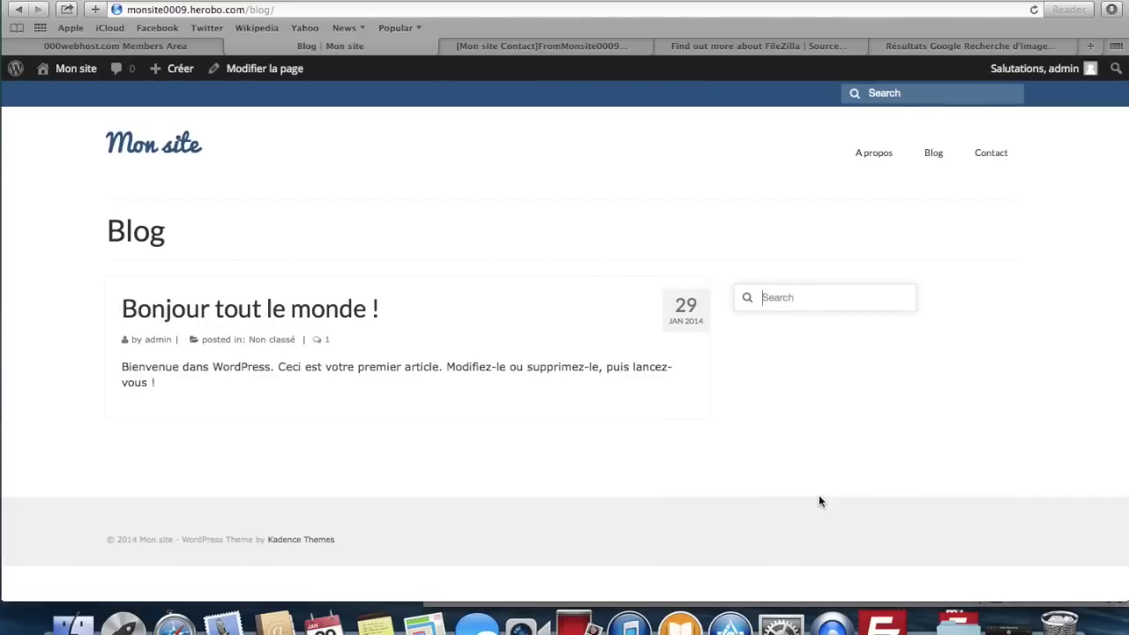
mouse_move(175, 72)
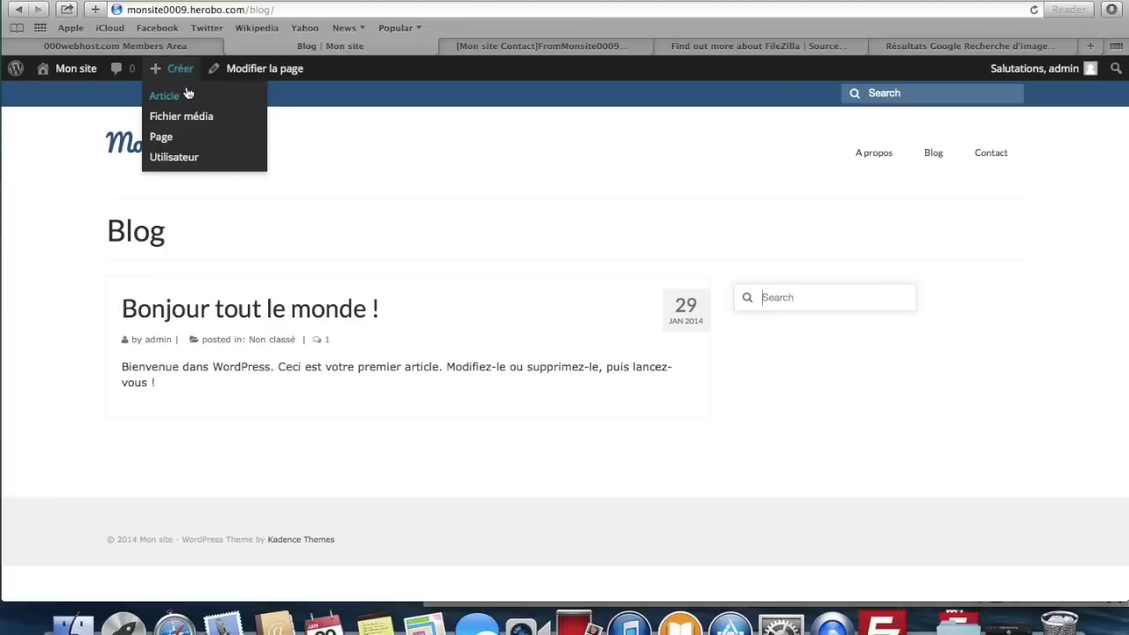
Step: Create a new post titled 'Bienvenue sur mon nouveau blog' with body text 'Hello!....'
click(188, 96)
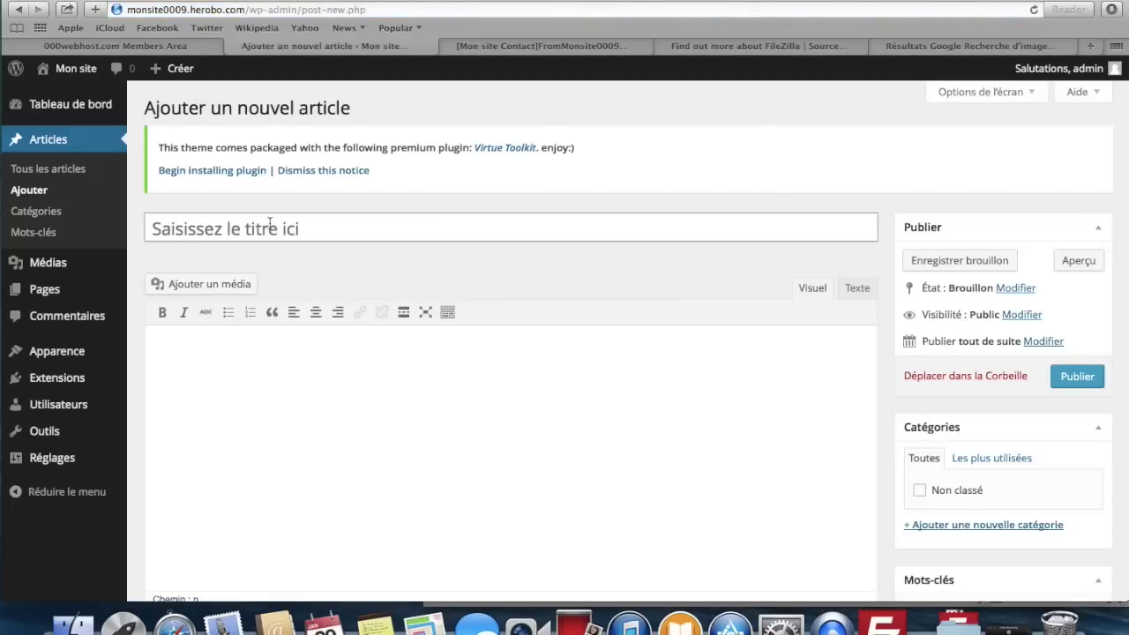
text(Bienvenue)
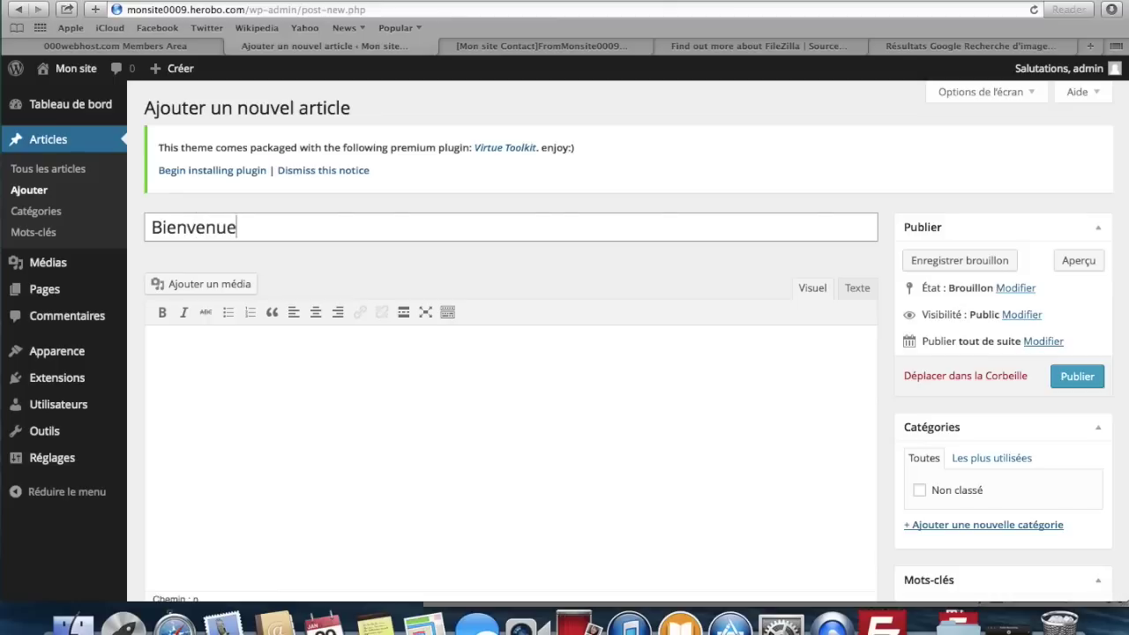
text( sur mon nouvea)
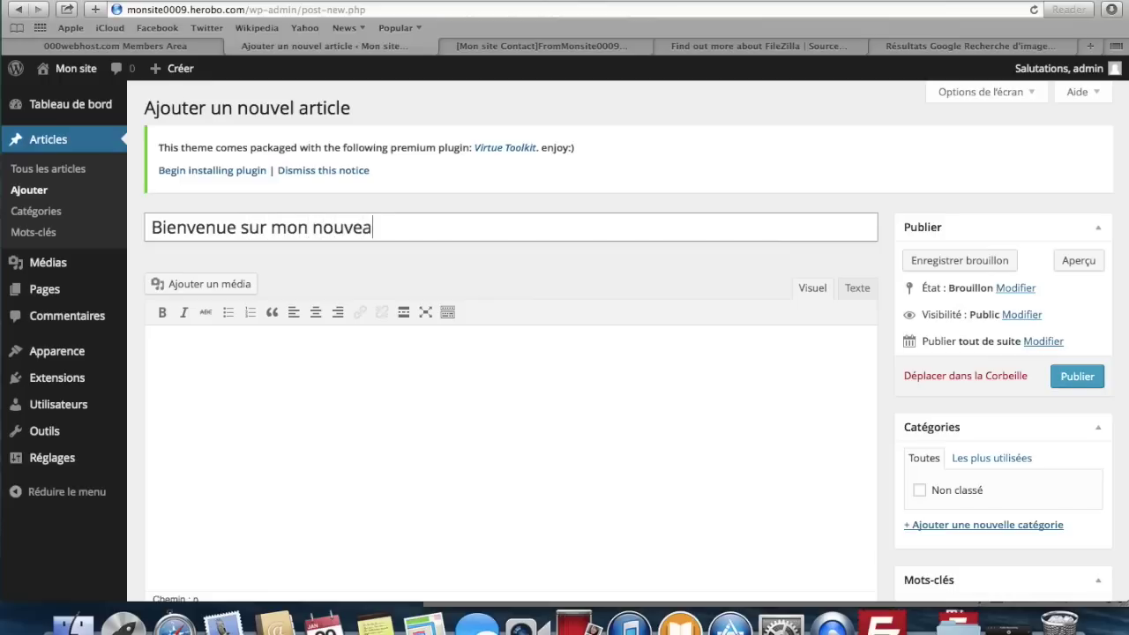
text(u blog)
key(Tab)
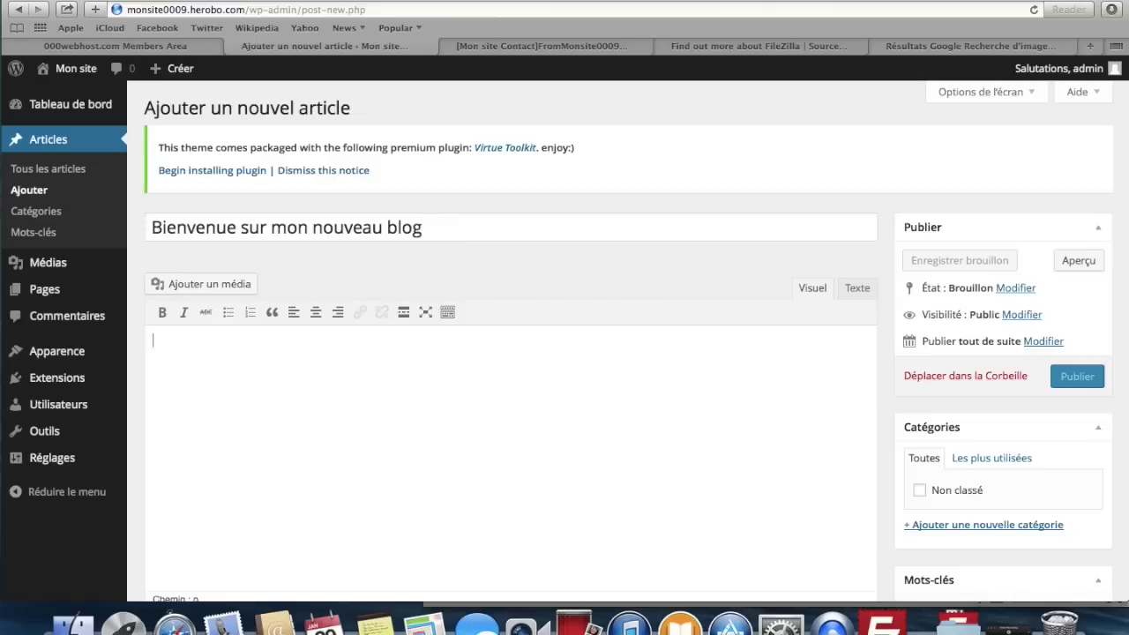
text(Hello!....)
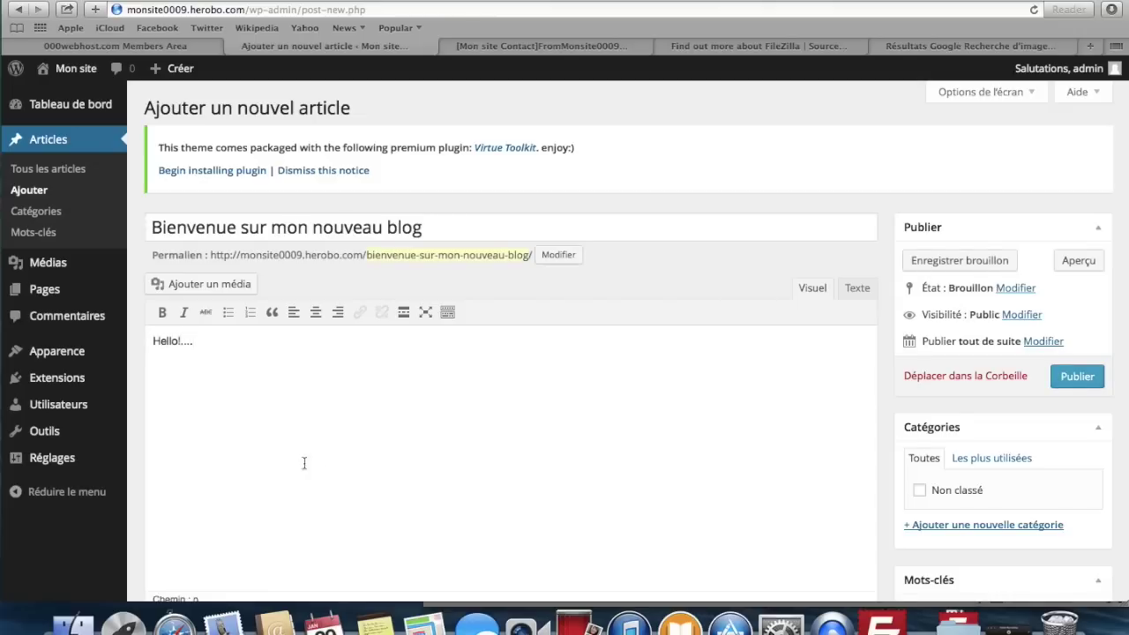
scroll(308, 465, down, 1)
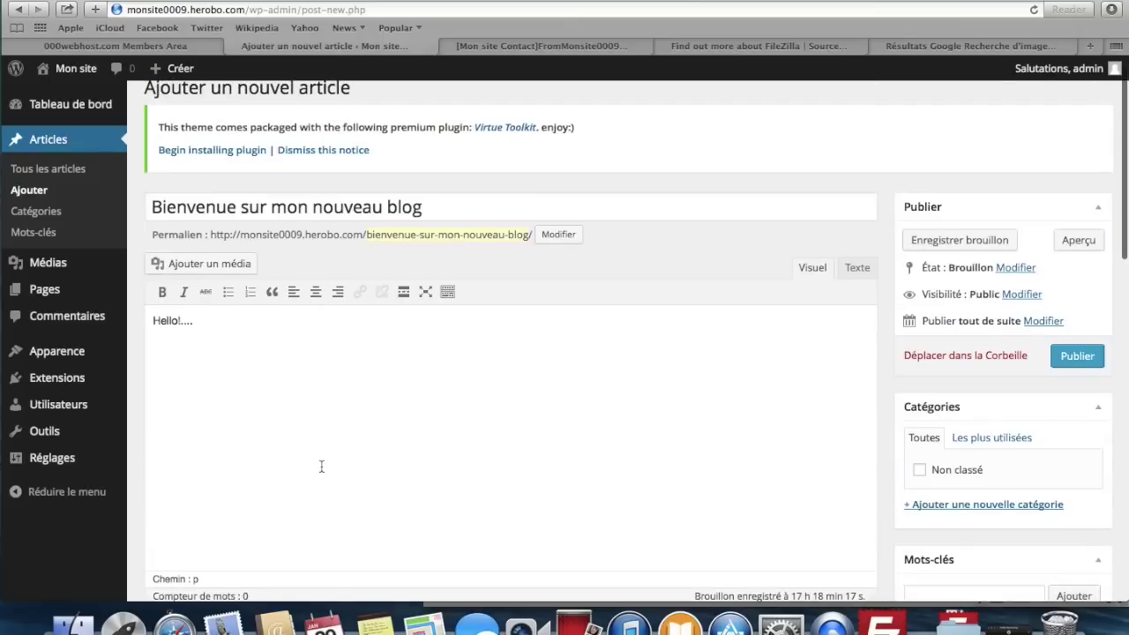
Step: Browse the media library and upload tabs without inserting anything, then publish the post
click(235, 269)
click(362, 141)
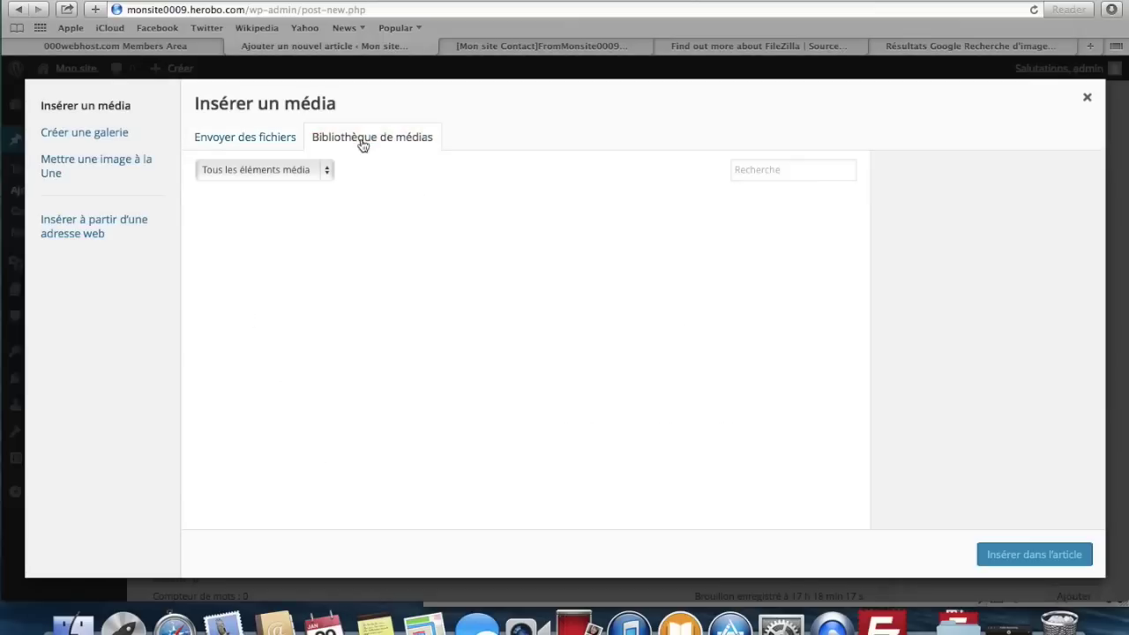
click(267, 147)
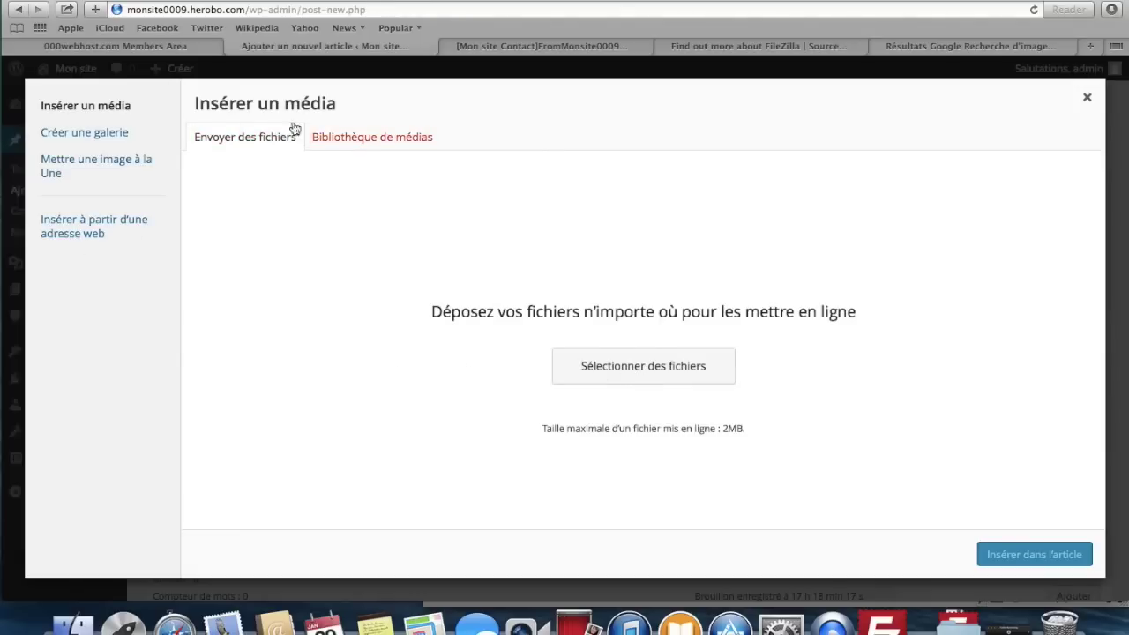
click(1086, 98)
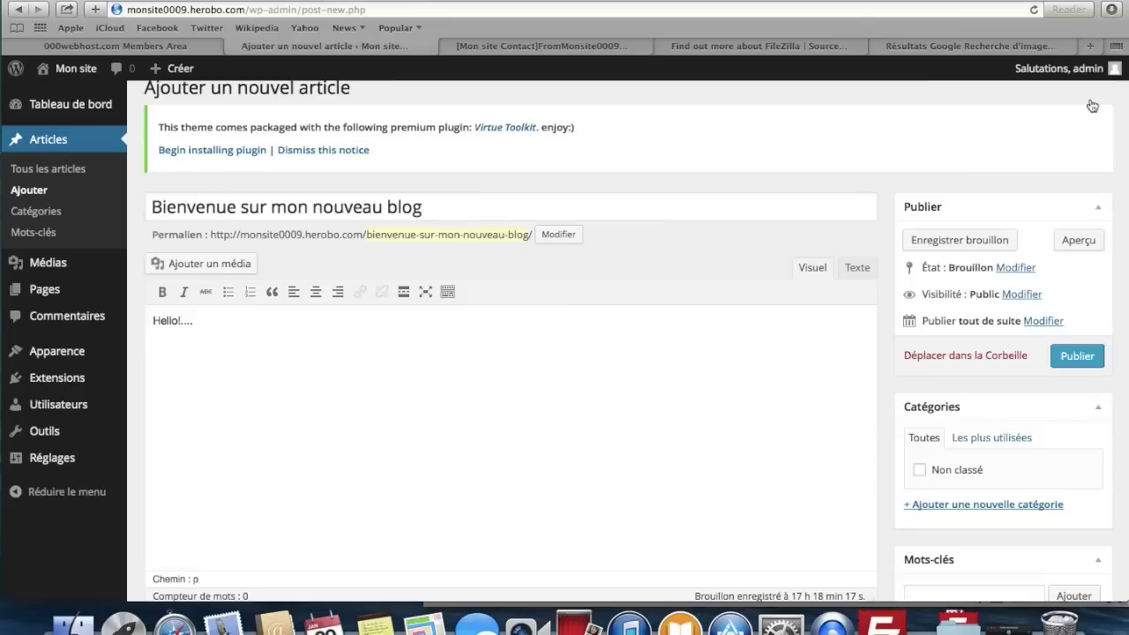
click(1078, 356)
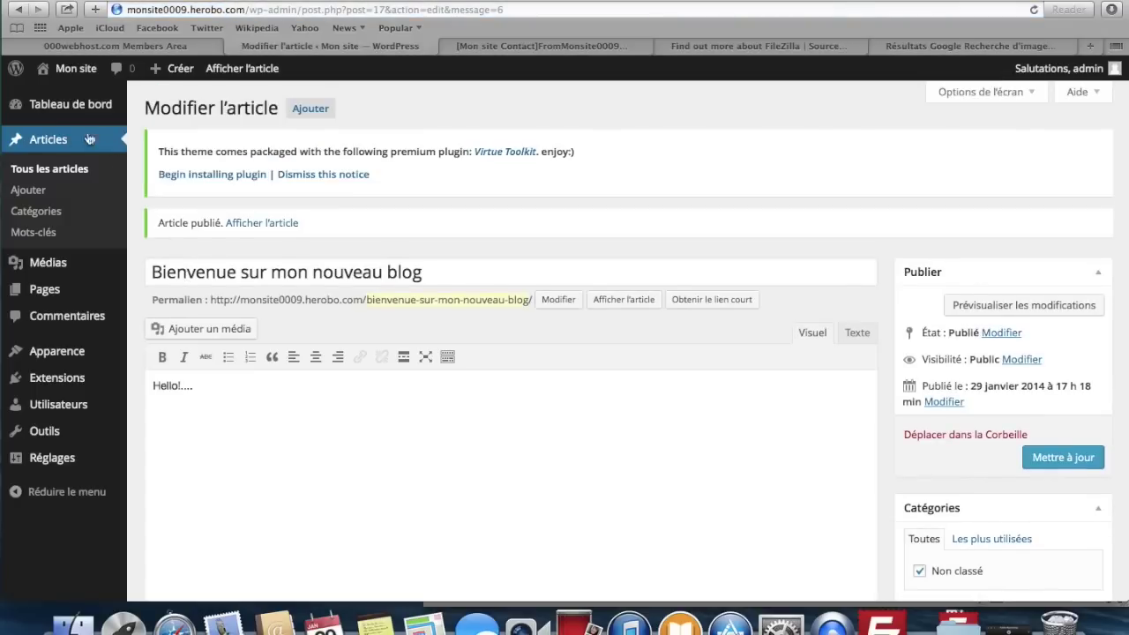
Step: Go from the admin posts list to the public site's Blog page
click(41, 148)
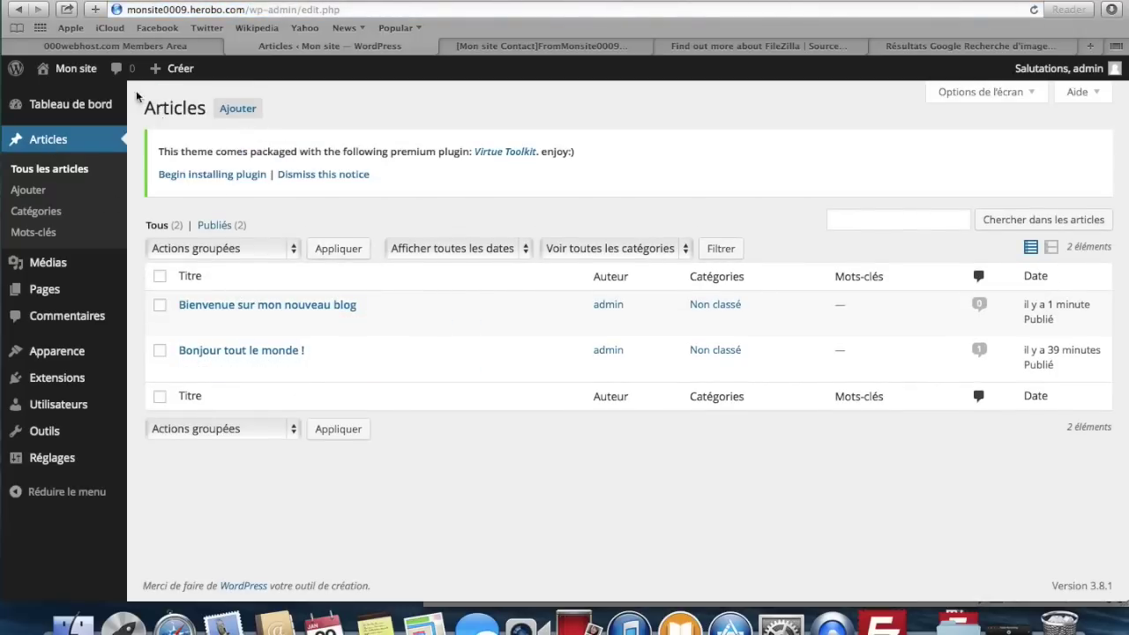
mouse_move(91, 77)
click(80, 97)
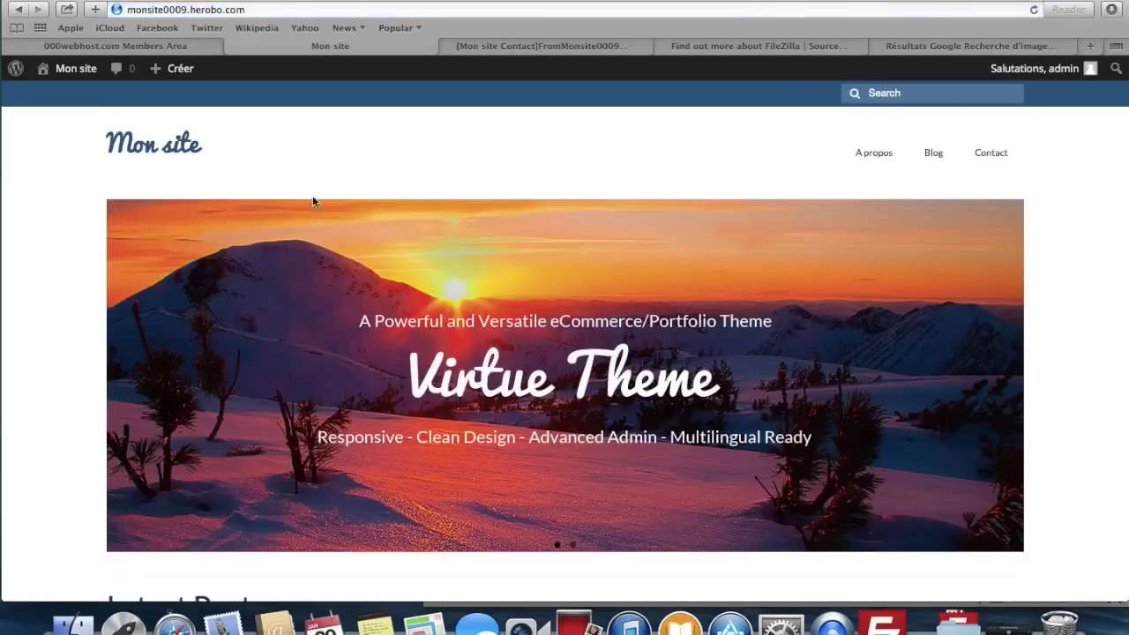
click(937, 154)
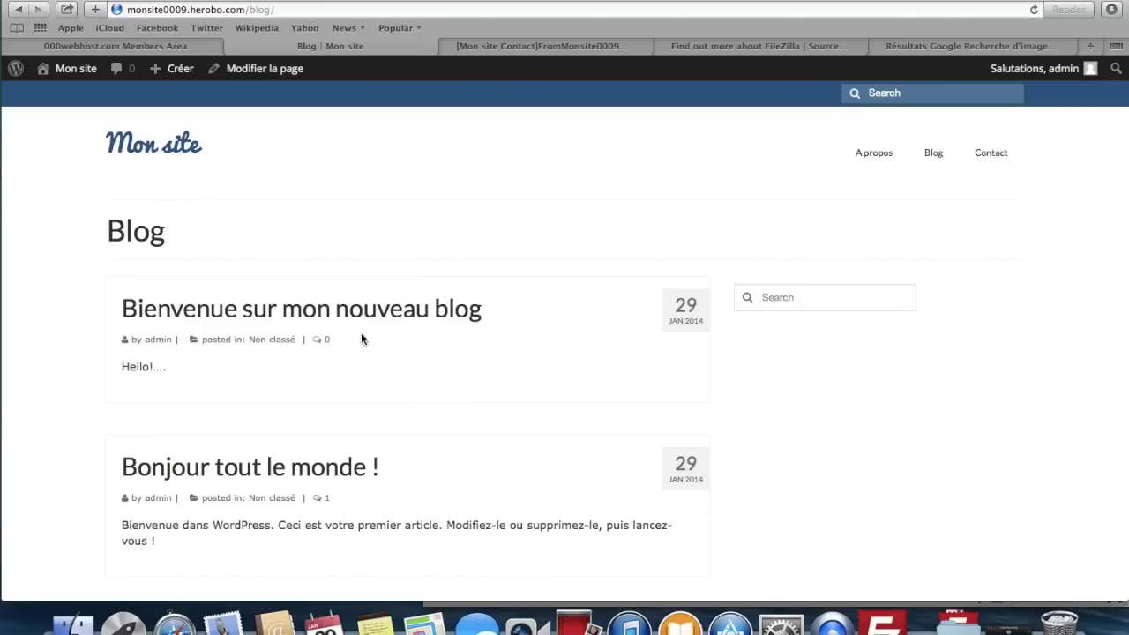
Step: Open the live post 'Bienvenue sur mon nouveau blog', go back, and open it again
click(291, 313)
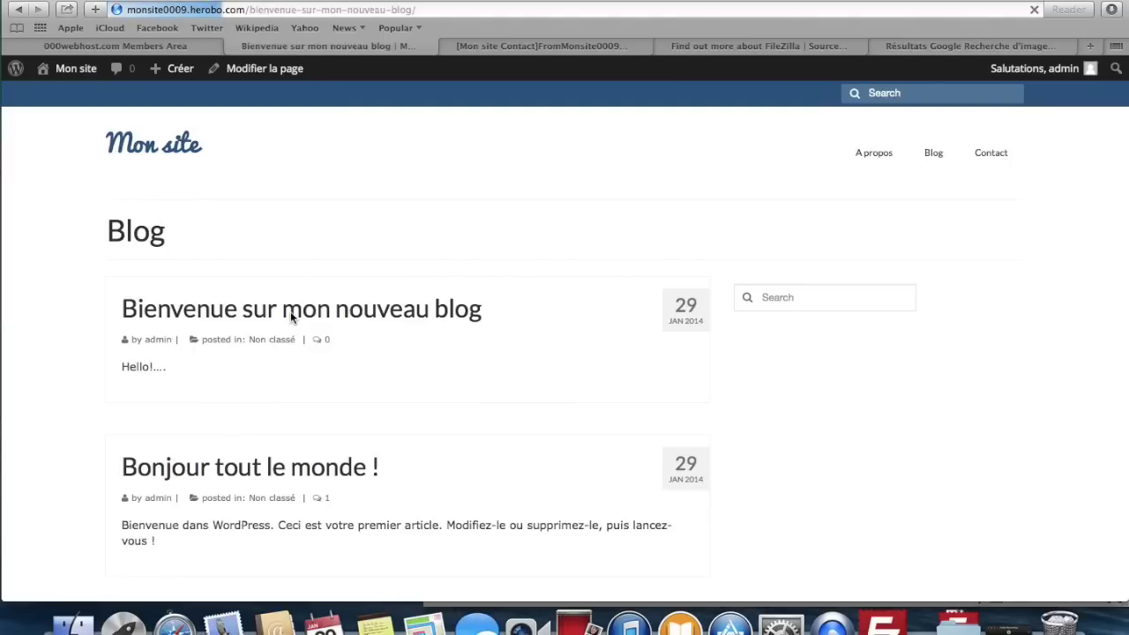
scroll(391, 375, down, 3)
scroll(391, 378, up, 3)
key(super+bracketleft)
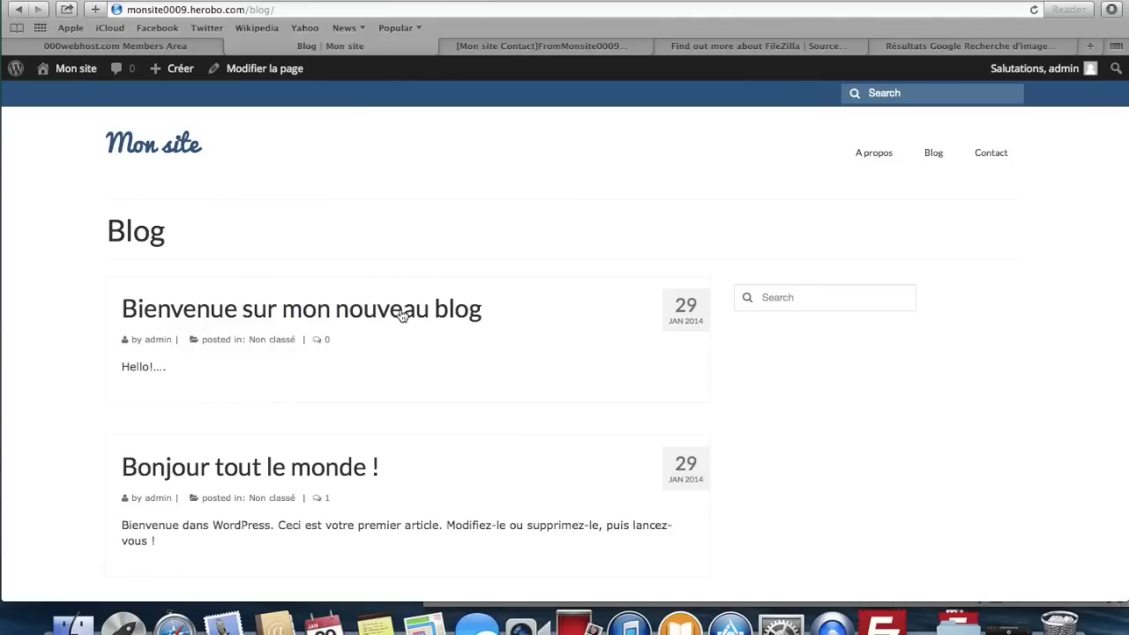
click(325, 324)
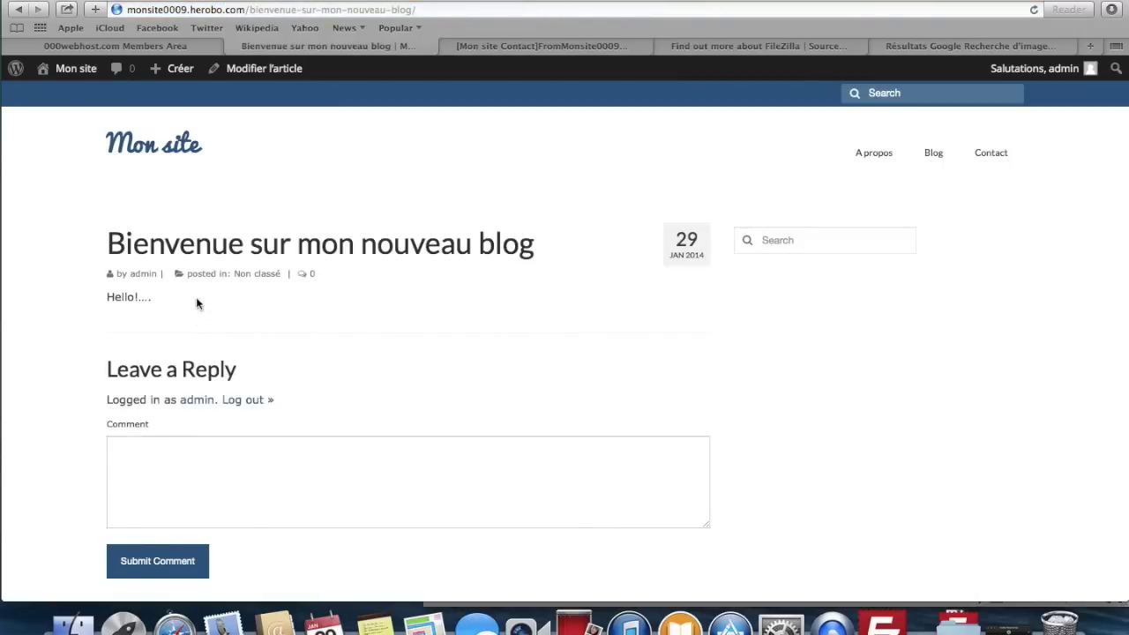
Step: Reopen the post in the editor, toggle its Texte and Visuel views, then return to Gmail
click(252, 77)
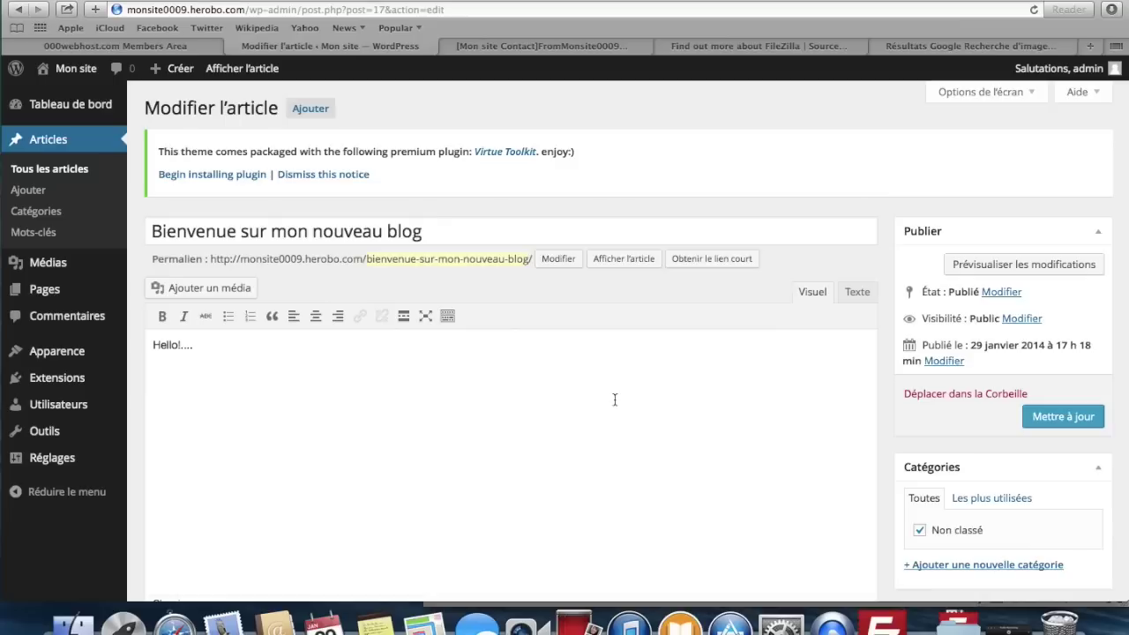
click(857, 296)
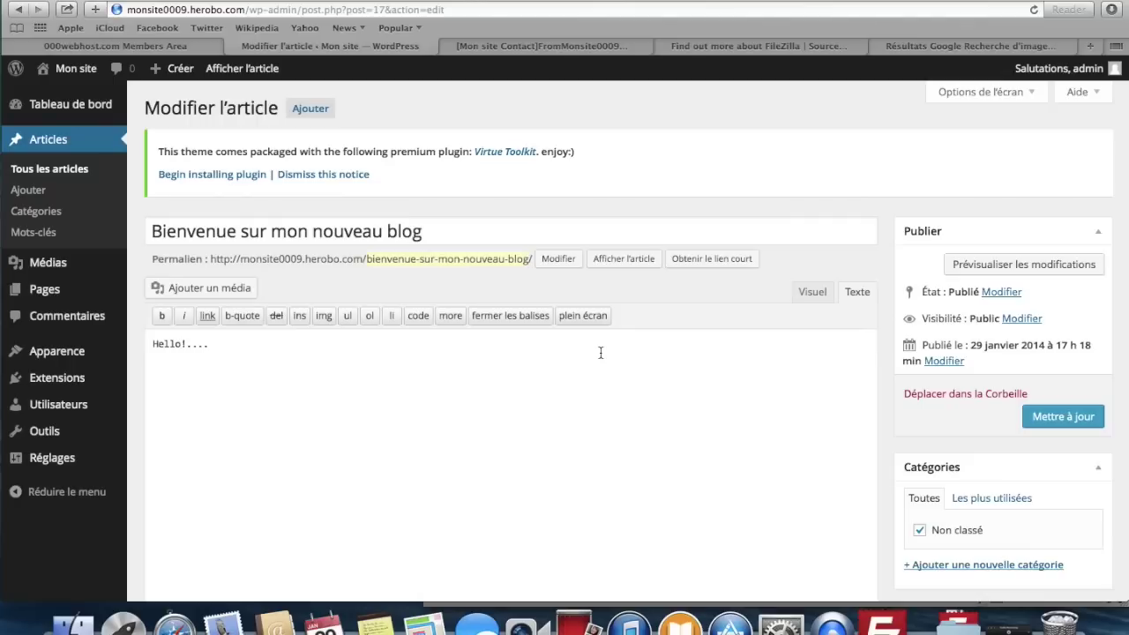
click(815, 297)
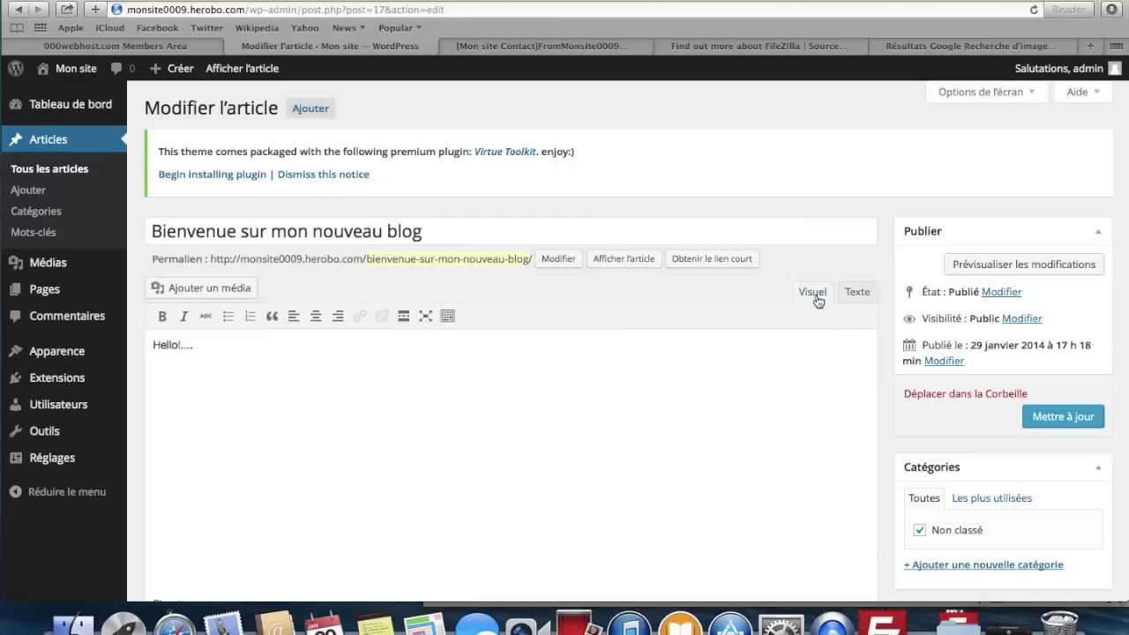
click(512, 48)
click(408, 9)
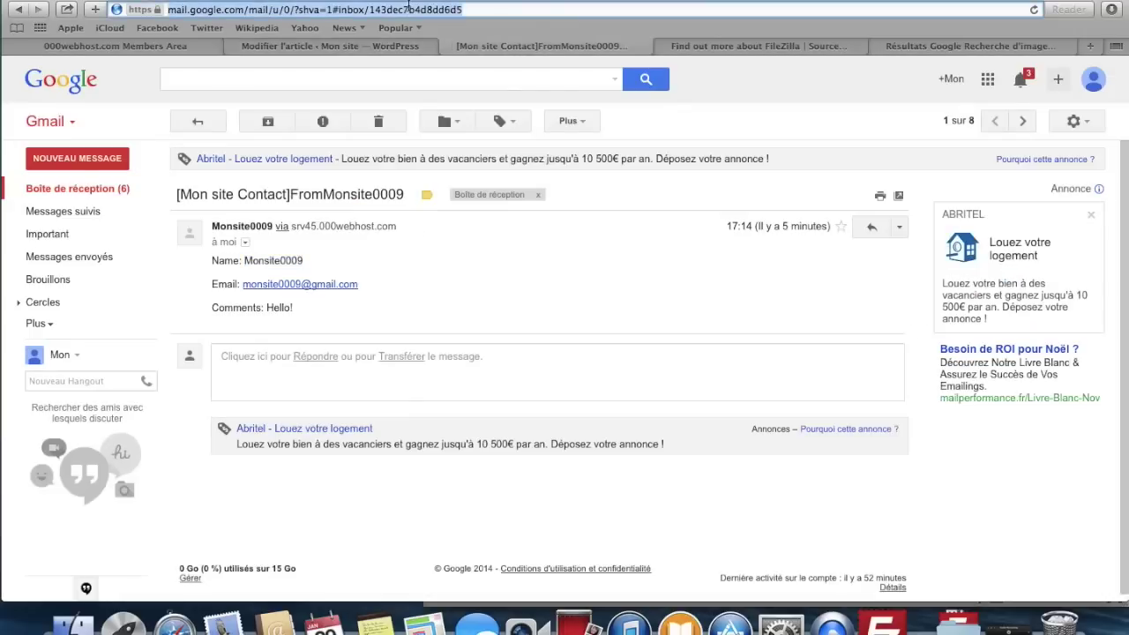
Step: On youtube.com, search 'counting stars onerepublic' and open the OneRepublic - Counting Stars video
text(youtu)
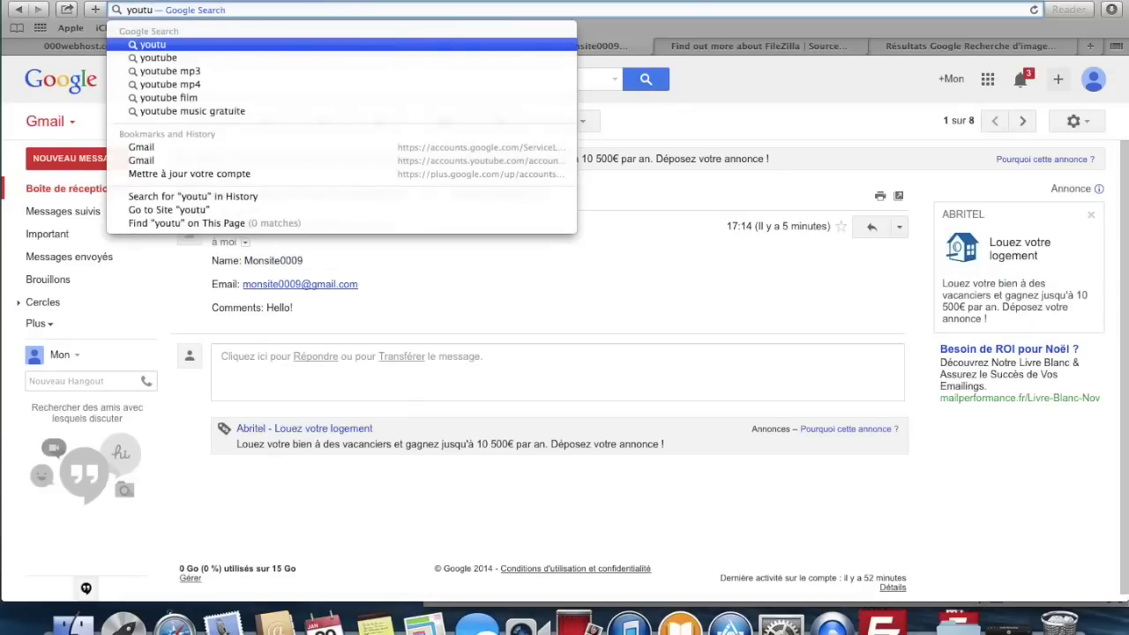
text(be.com)
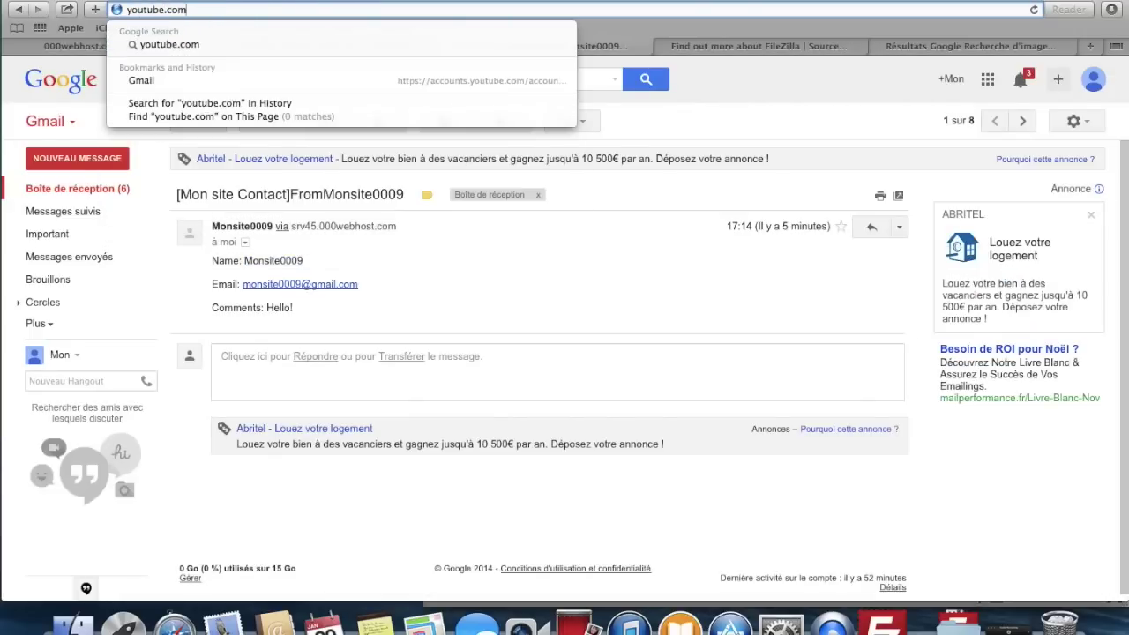
key(Return)
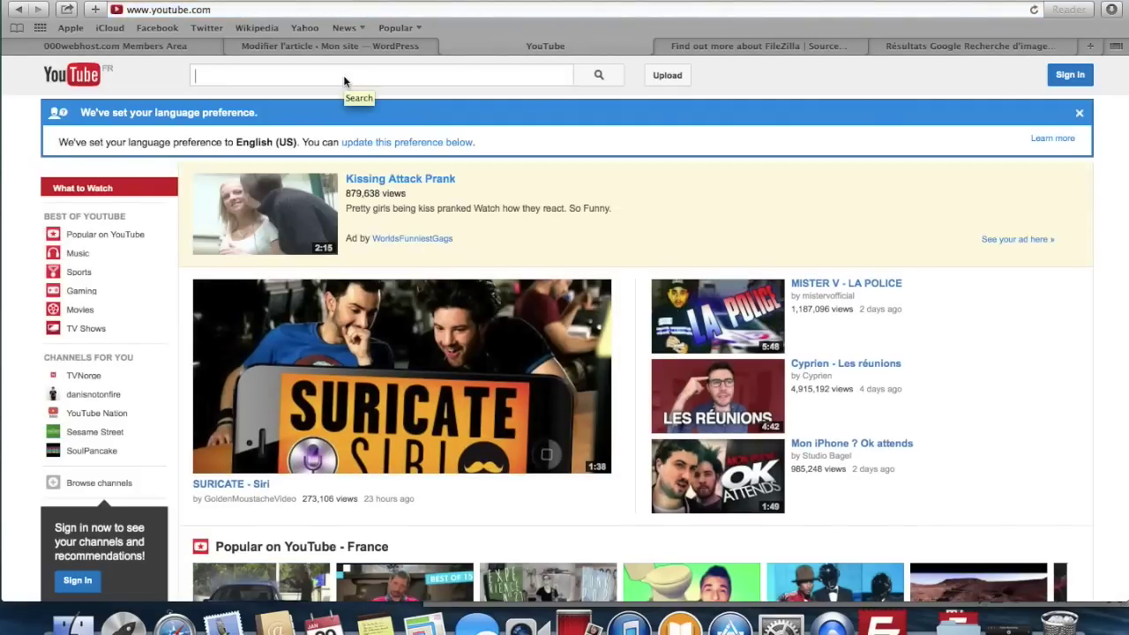
text(count)
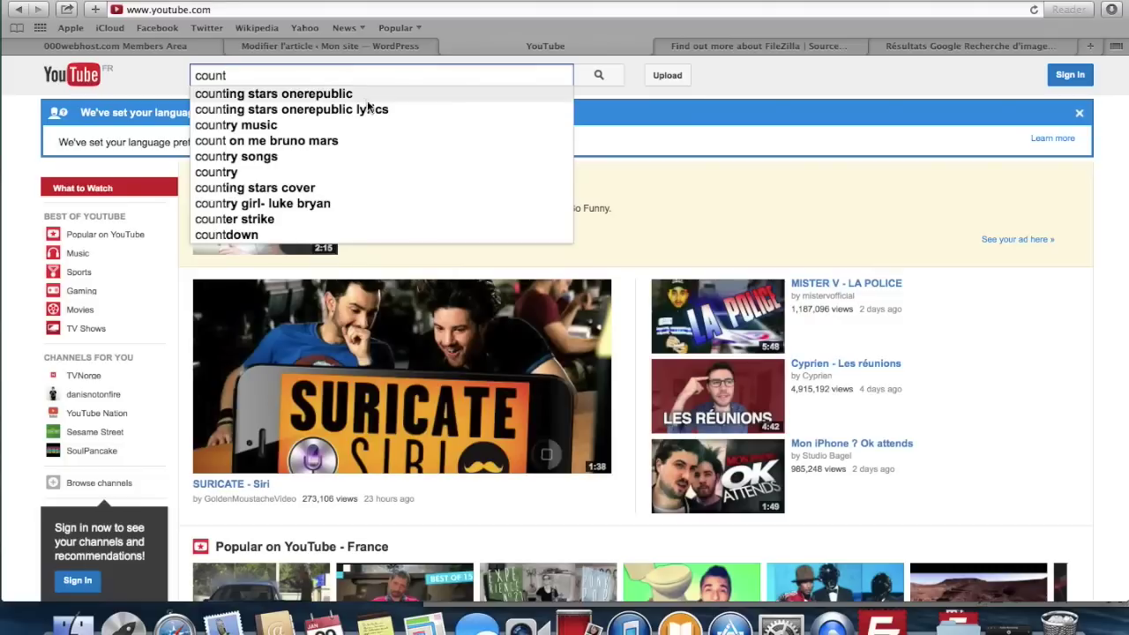
click(361, 101)
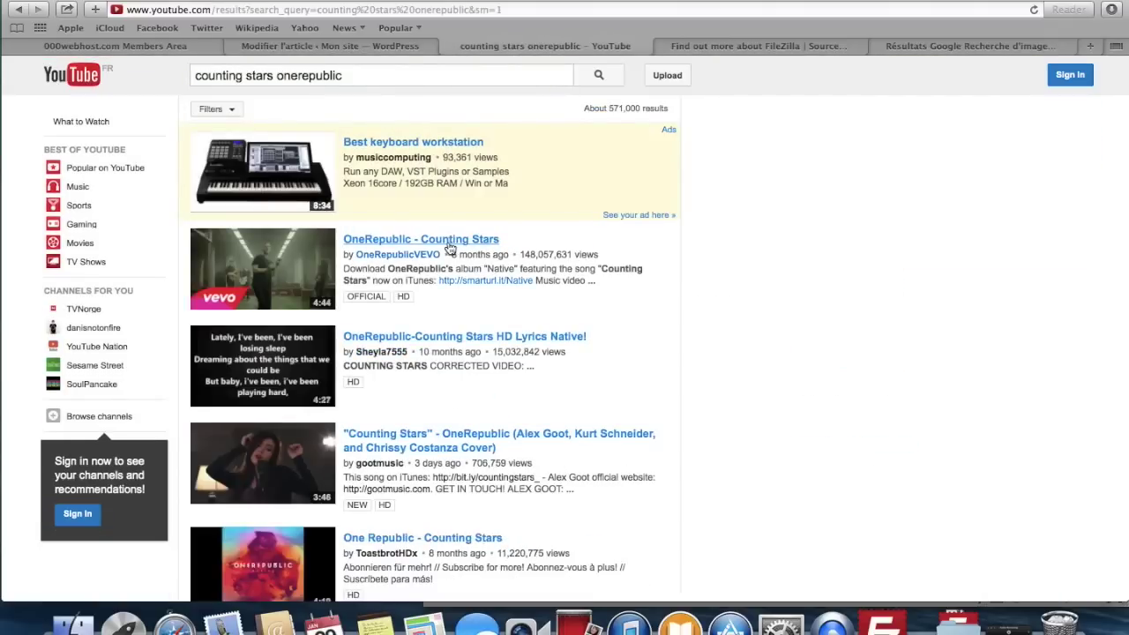
click(450, 240)
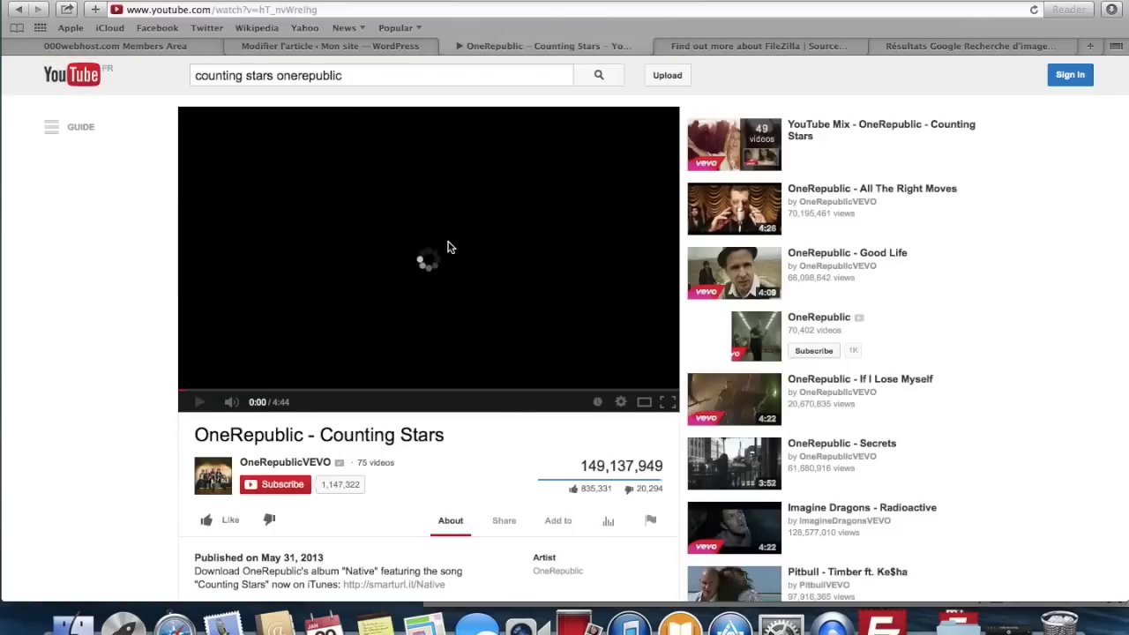
Step: Copy the video's iframe embed code from its Share > Embed options
scroll(507, 420, down, 1)
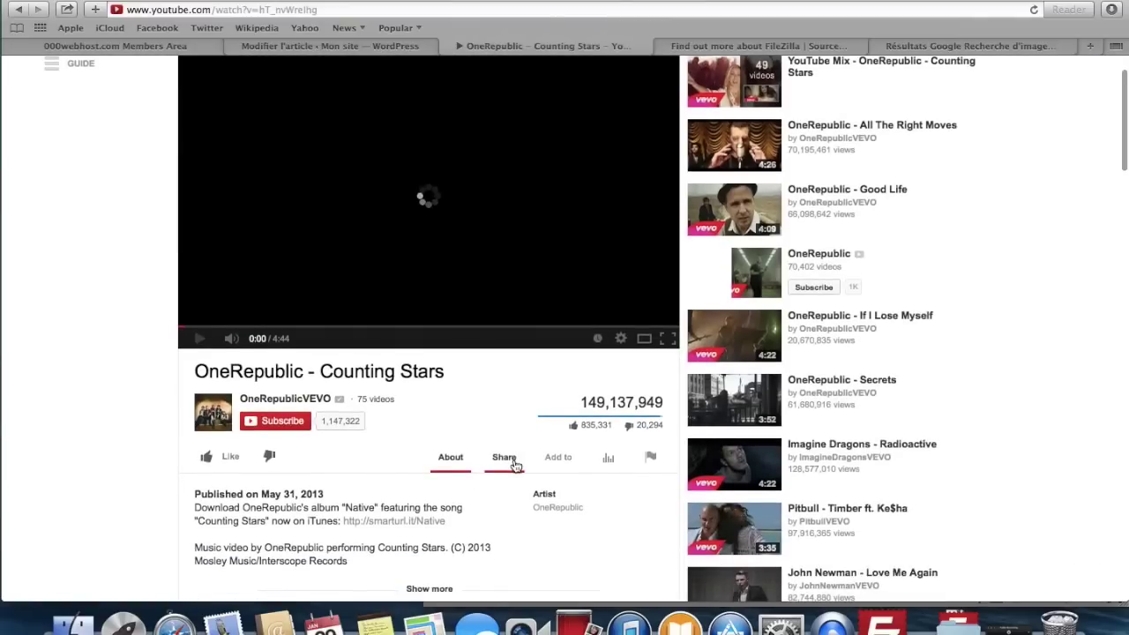
click(514, 465)
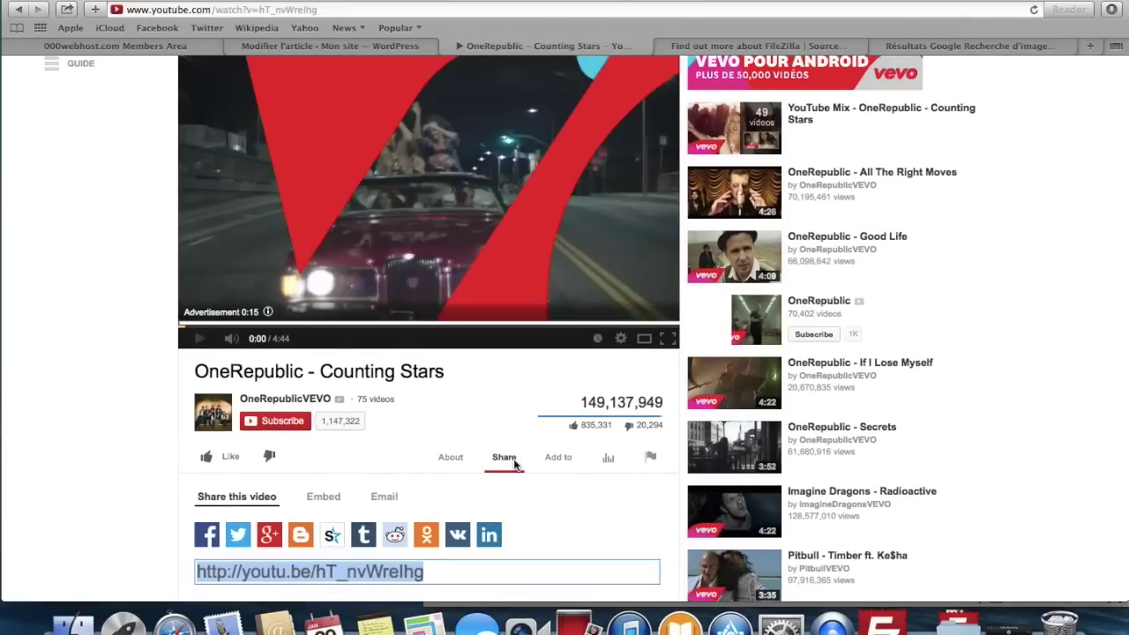
scroll(530, 485, down, 1)
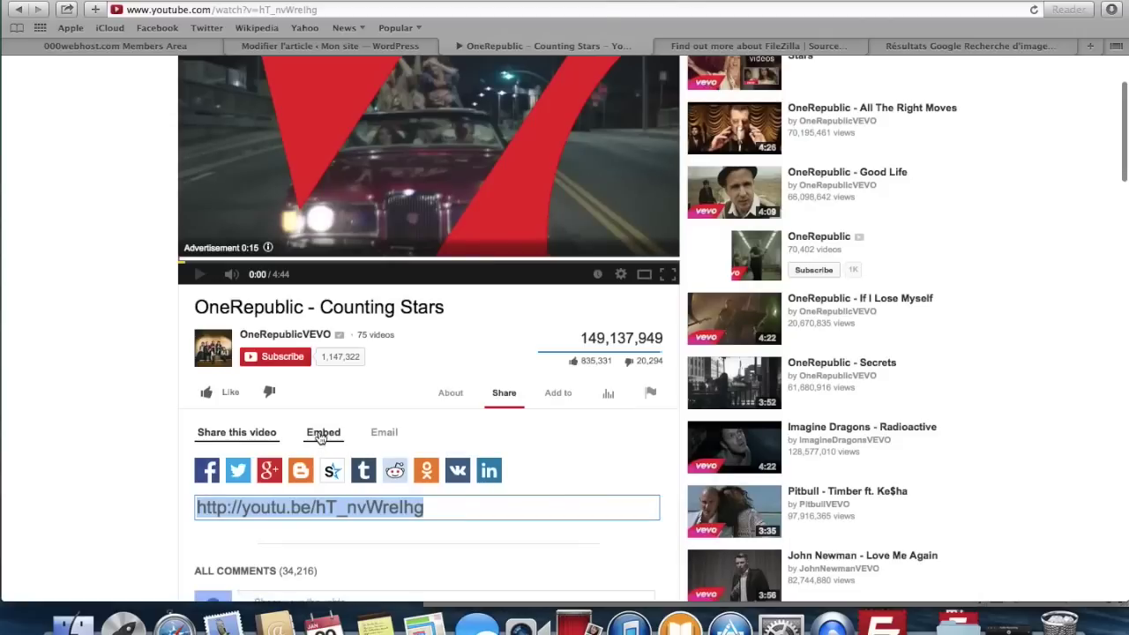
click(330, 445)
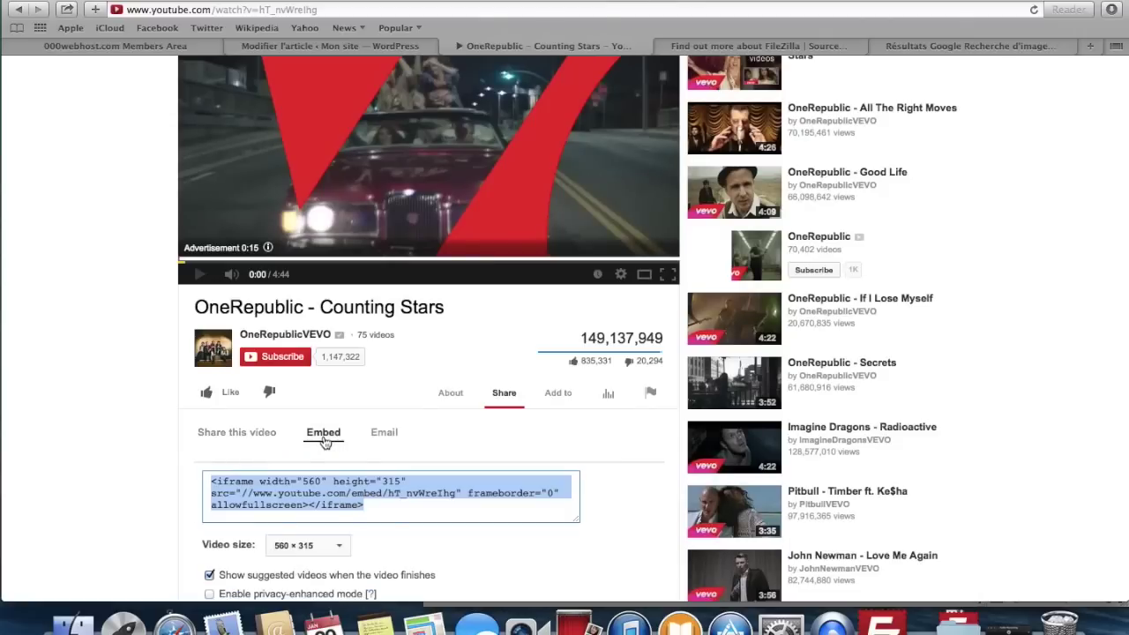
right_click(342, 505)
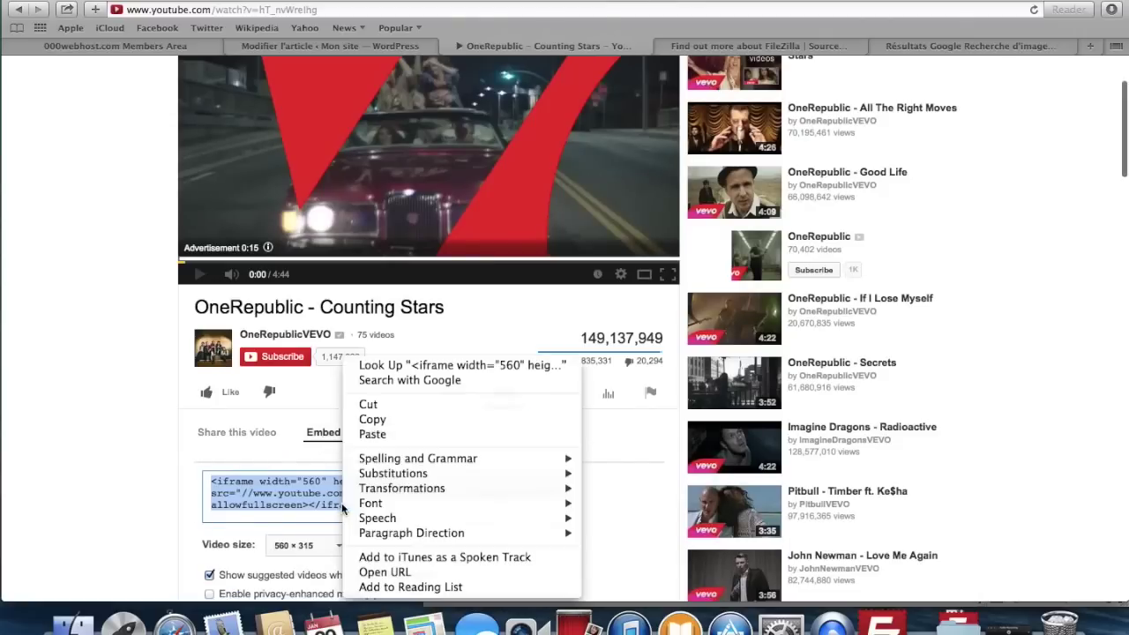
click(385, 423)
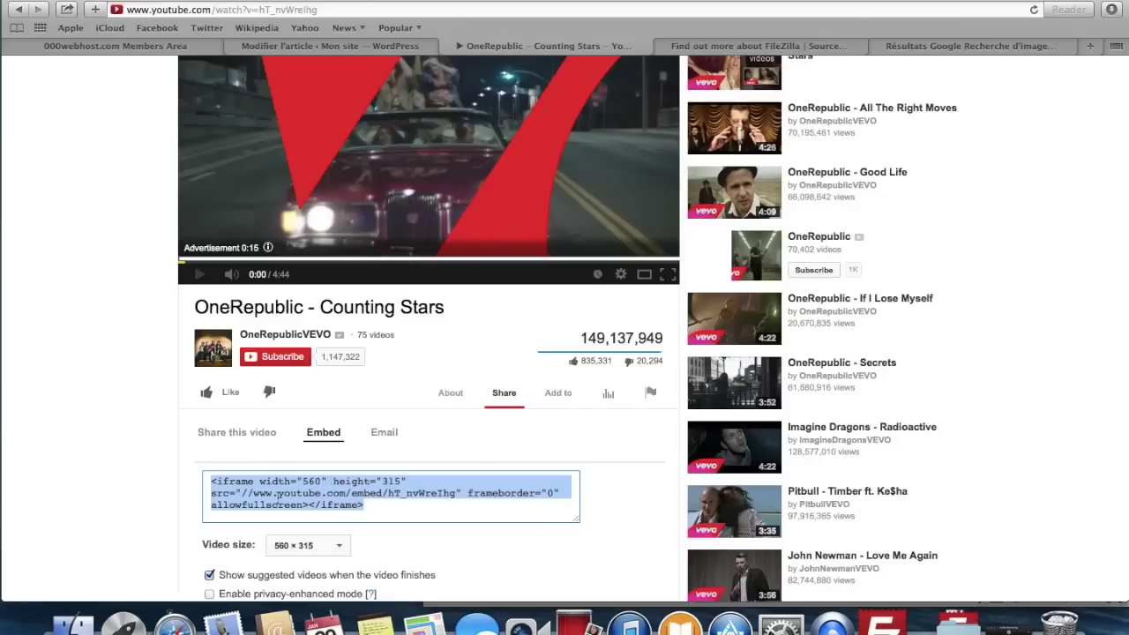
click(318, 46)
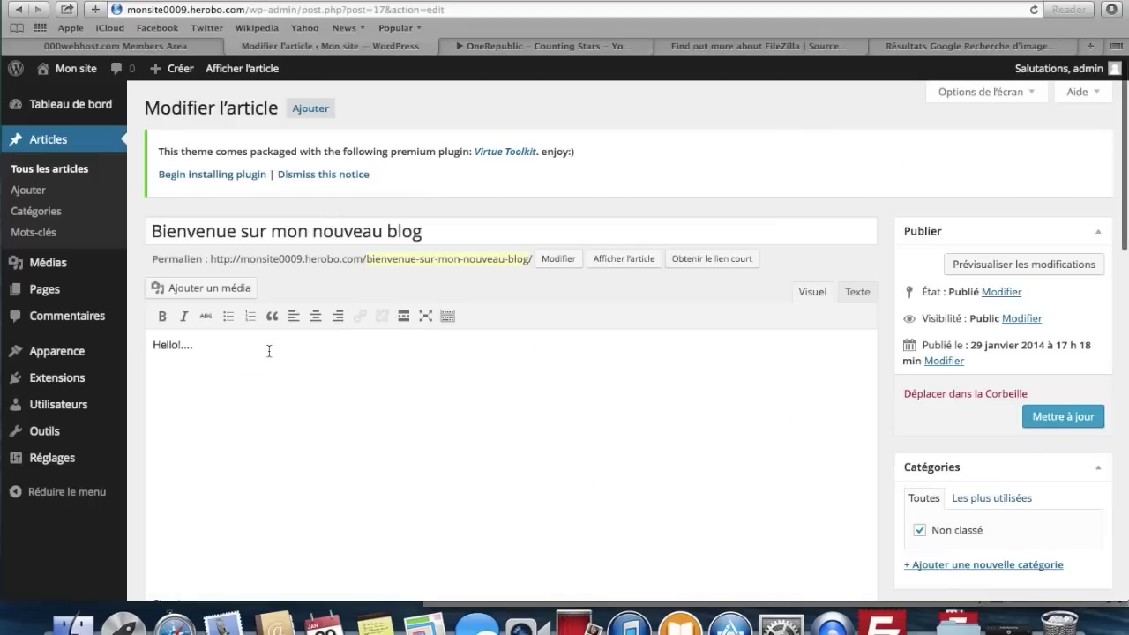
Step: Paste the Counting Stars iframe code below 'Hello!....' in the Texte view and save the update
click(857, 298)
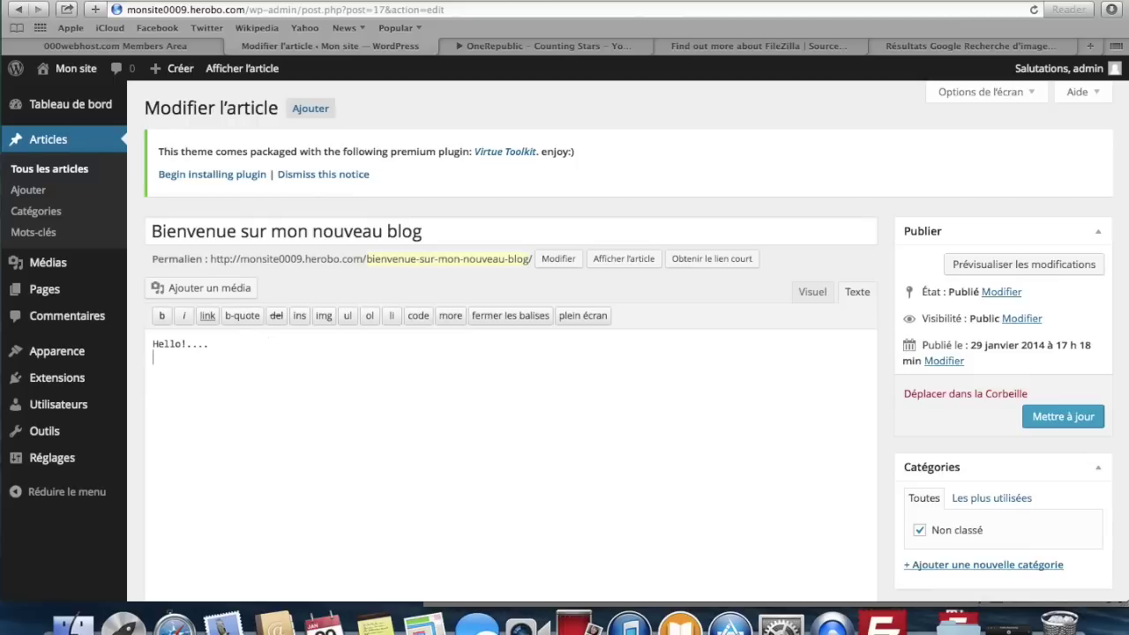
key(super+v)
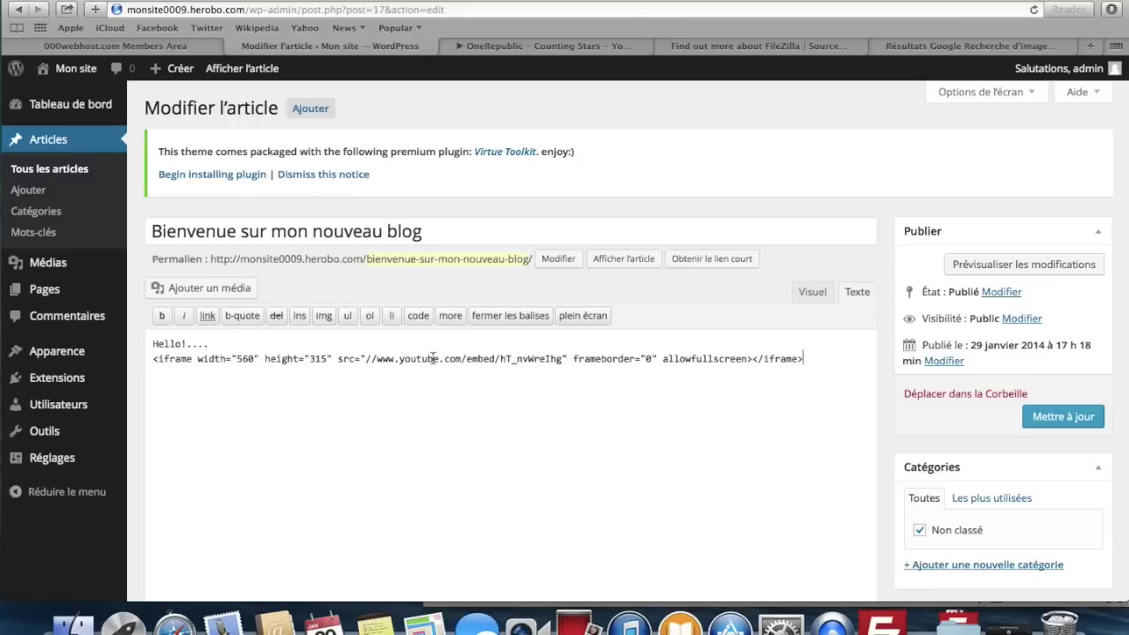
click(1049, 419)
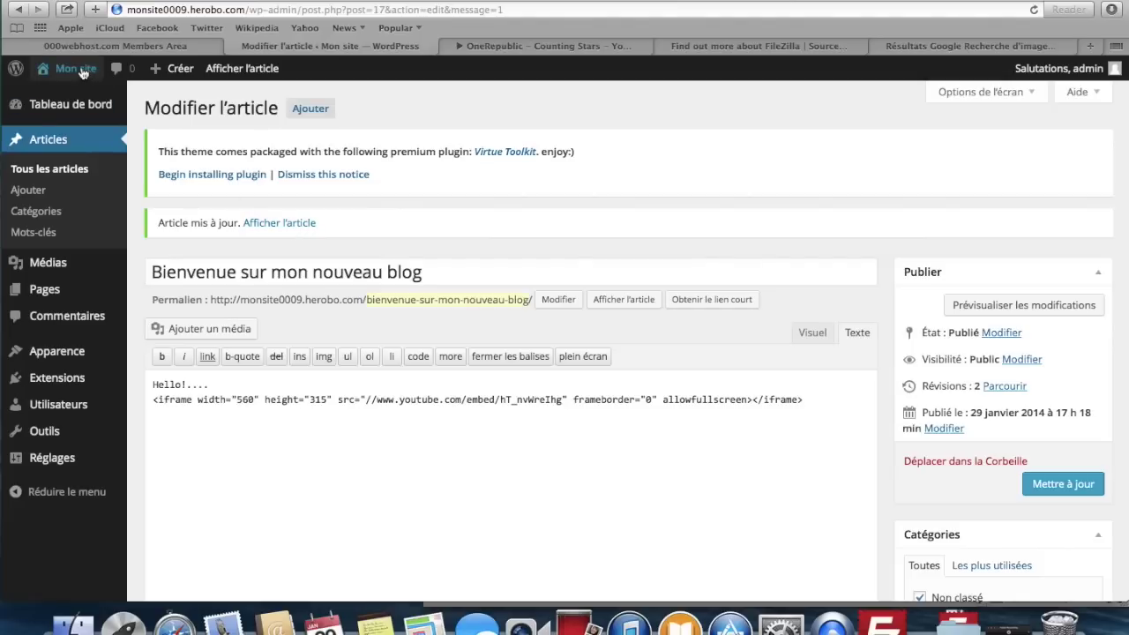
Step: Open the live post via the Blog page, check the embedded Counting Stars video, then return home
mouse_move(74, 70)
click(75, 99)
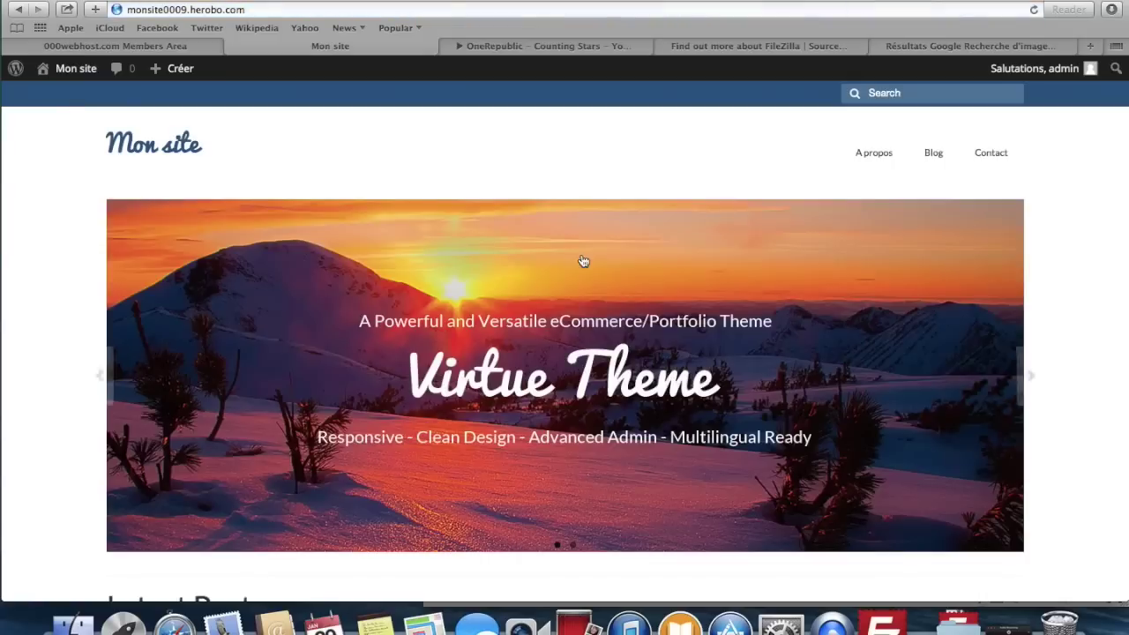
click(934, 156)
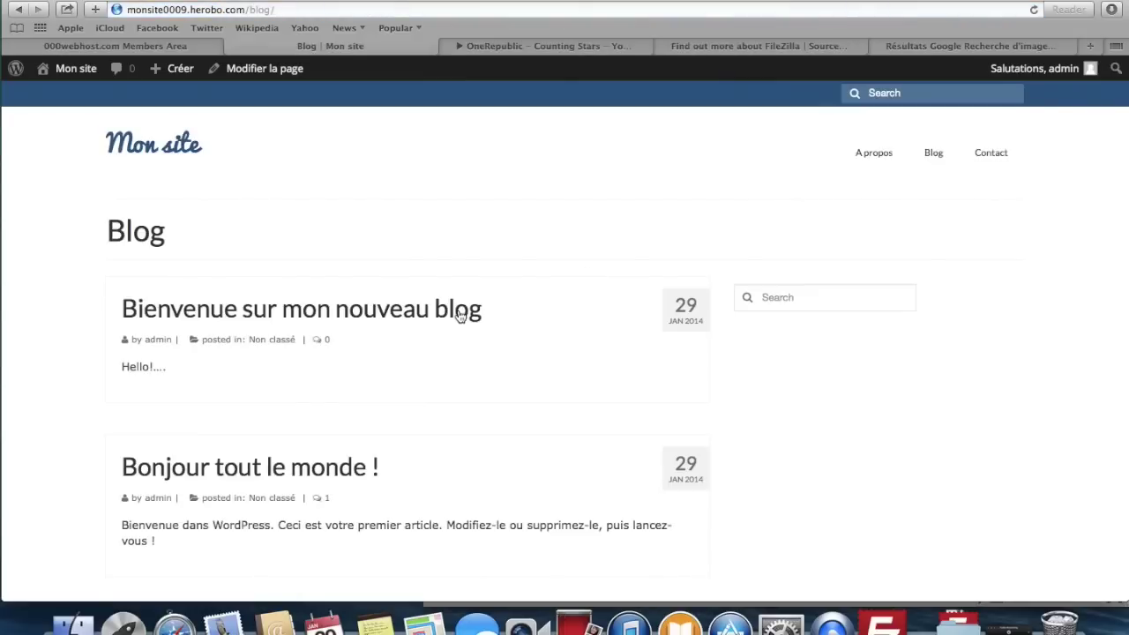
click(273, 318)
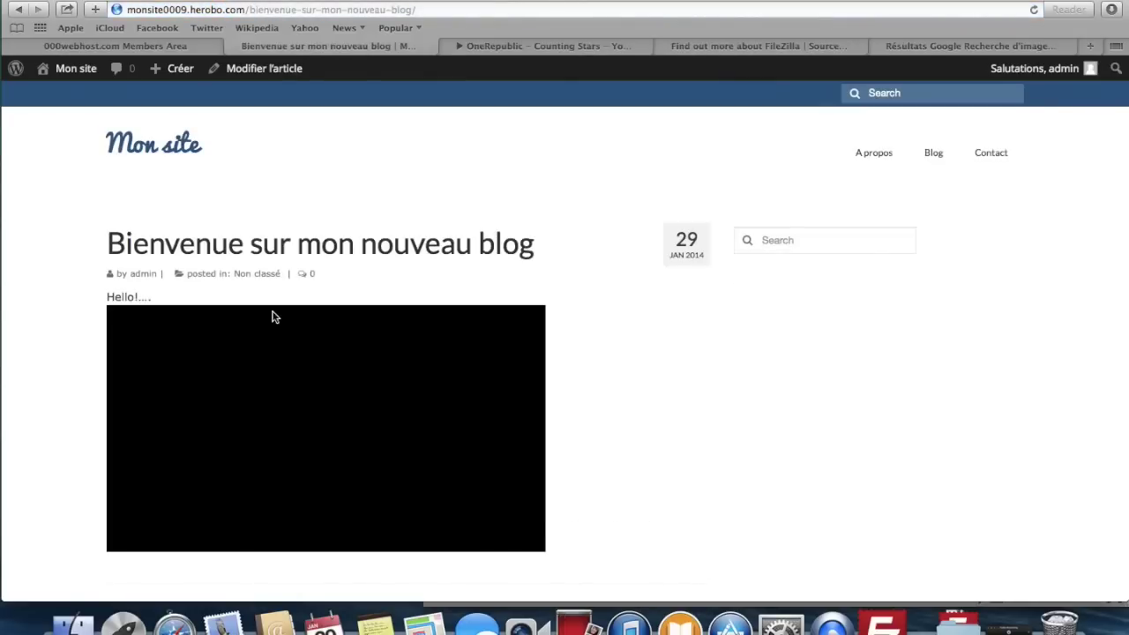
scroll(320, 295, down, 2)
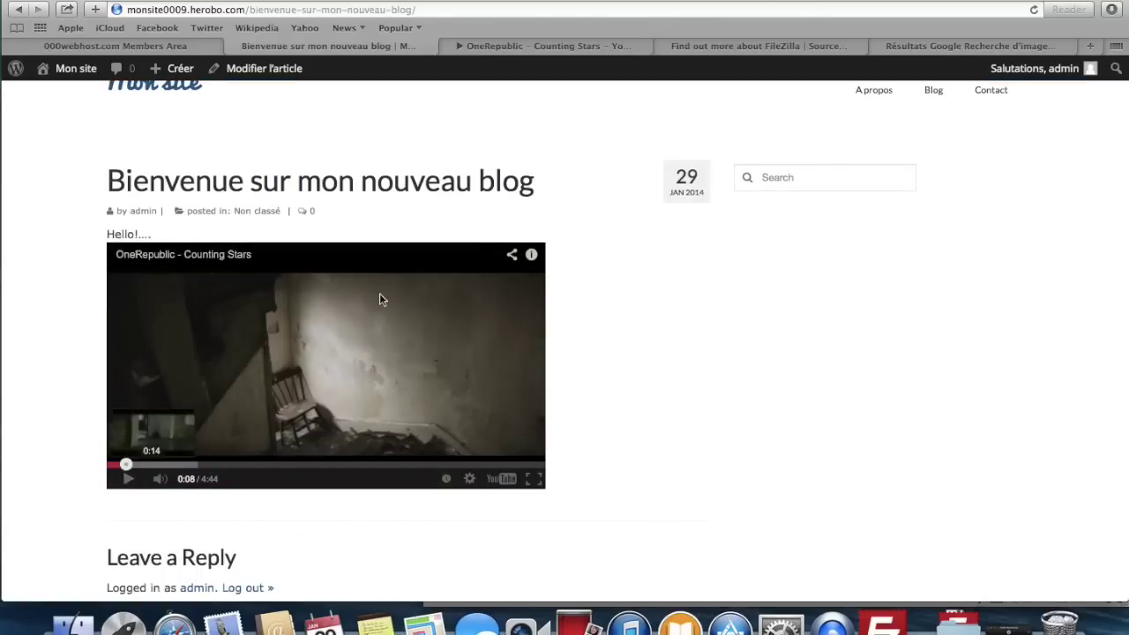
scroll(379, 296, up, 2)
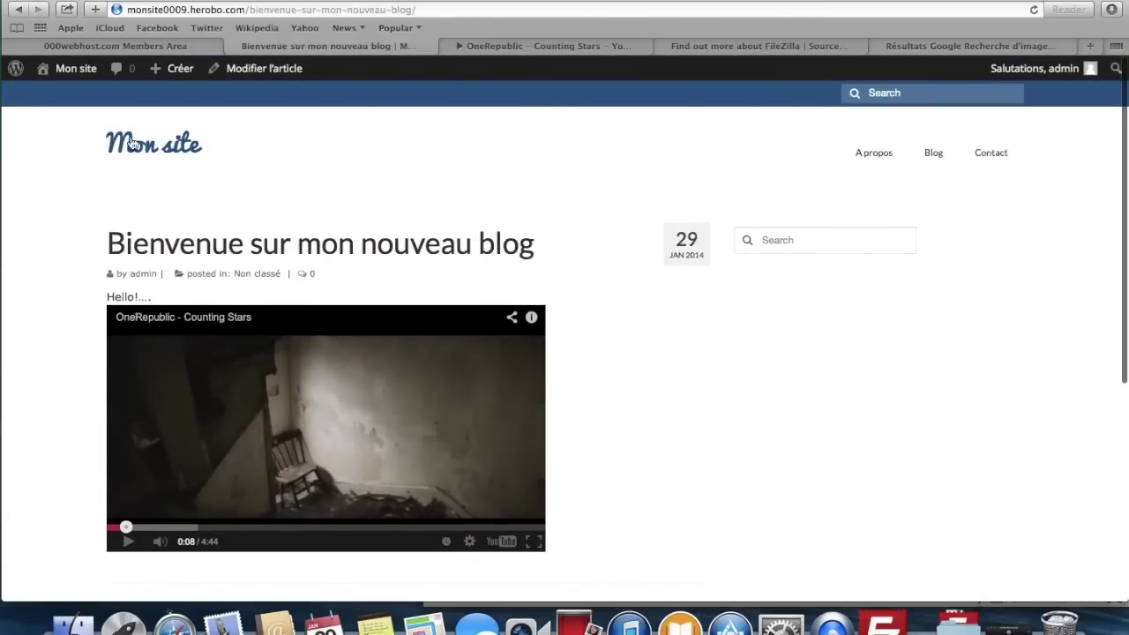
click(130, 143)
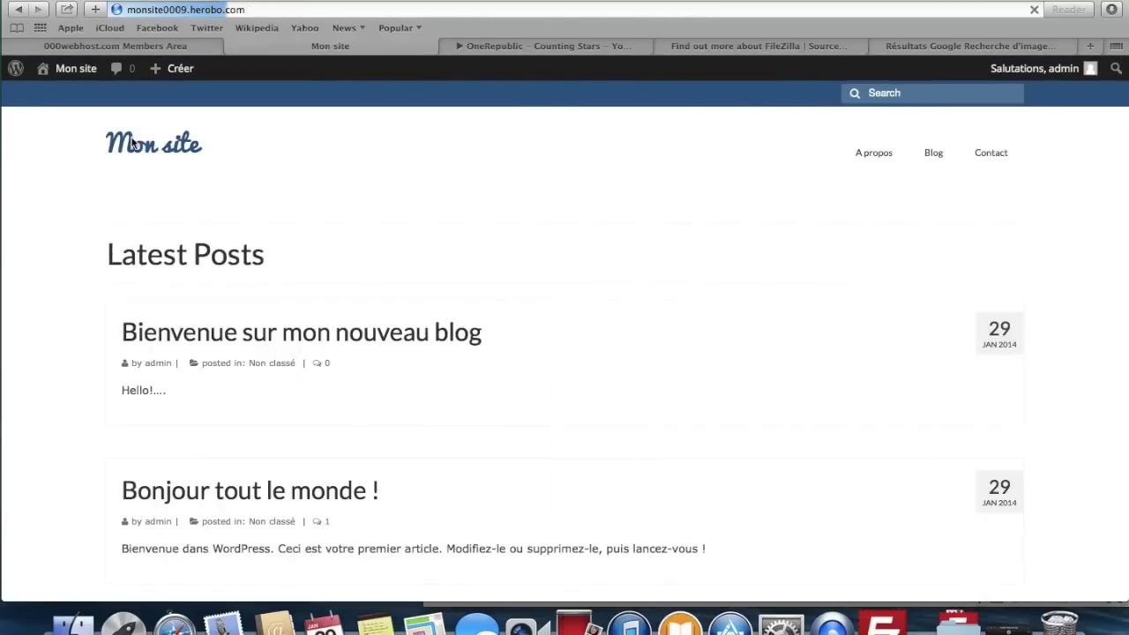
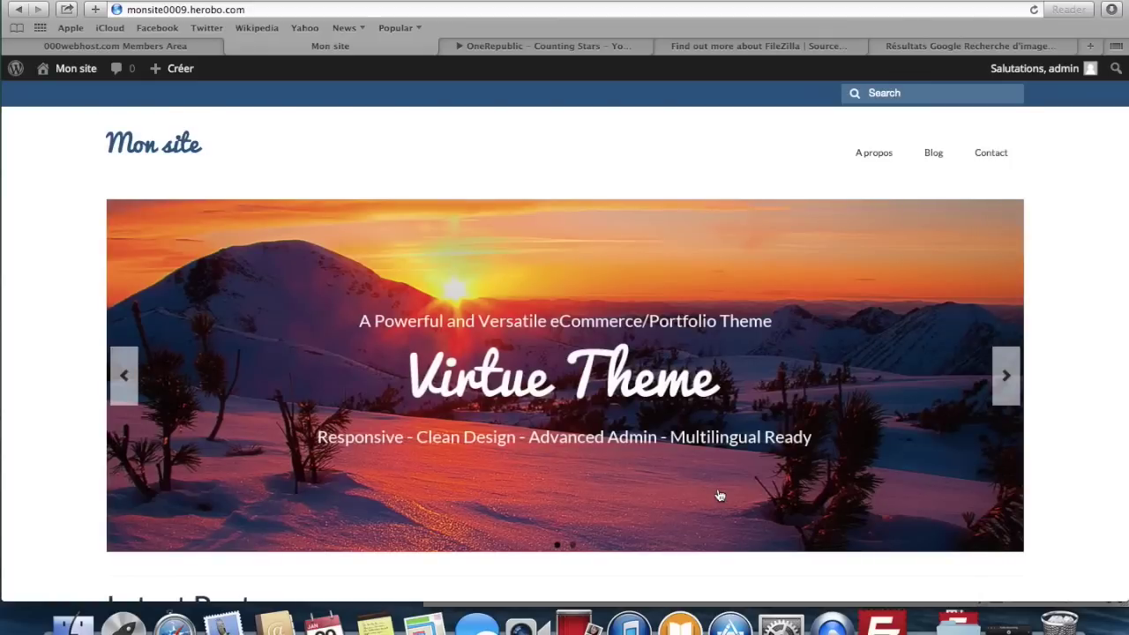
Step: Reload the home page, then open the Menus editor from the Mon site admin-bar menu
click(170, 157)
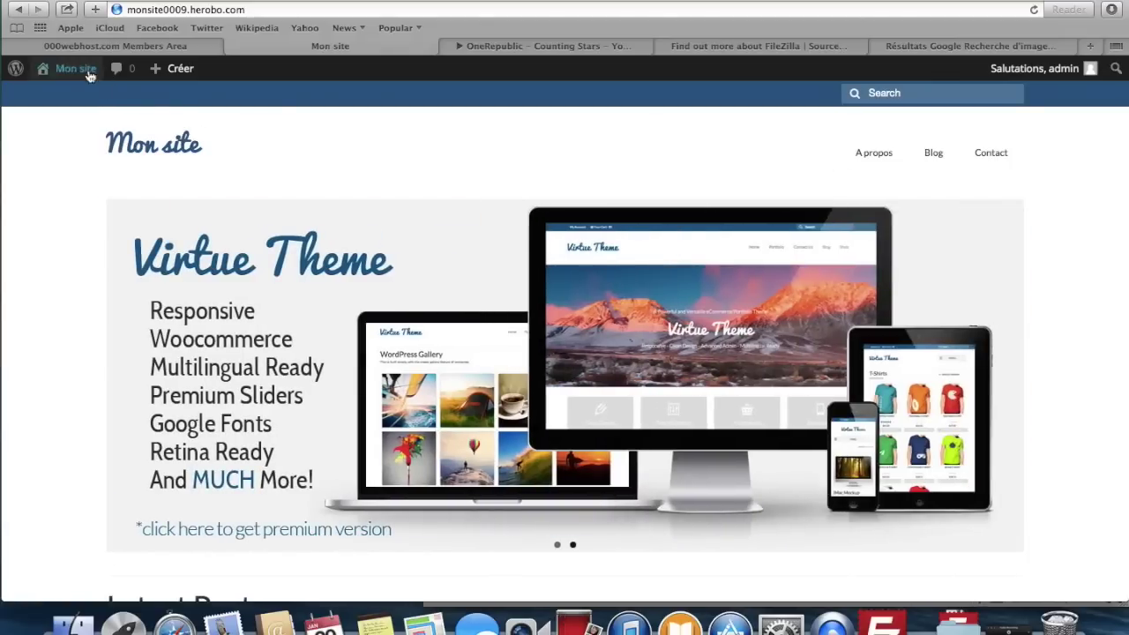
mouse_move(62, 68)
click(60, 180)
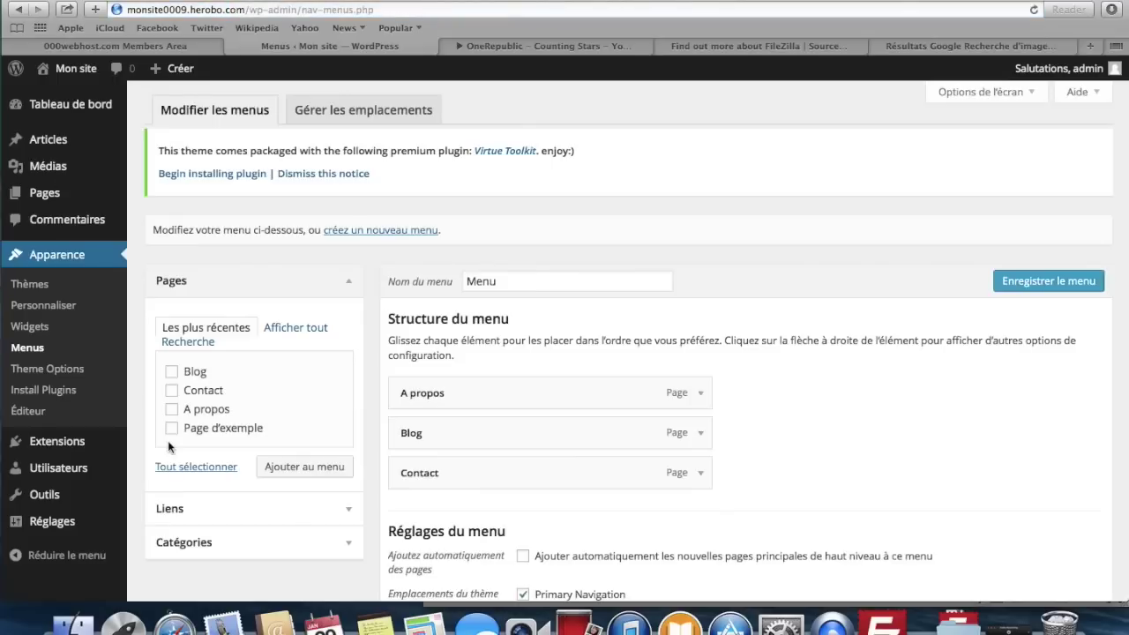
Step: Fill in a custom link labelled 'Accueil' pointing to the site's www home address
click(351, 510)
click(262, 397)
text(Ac)
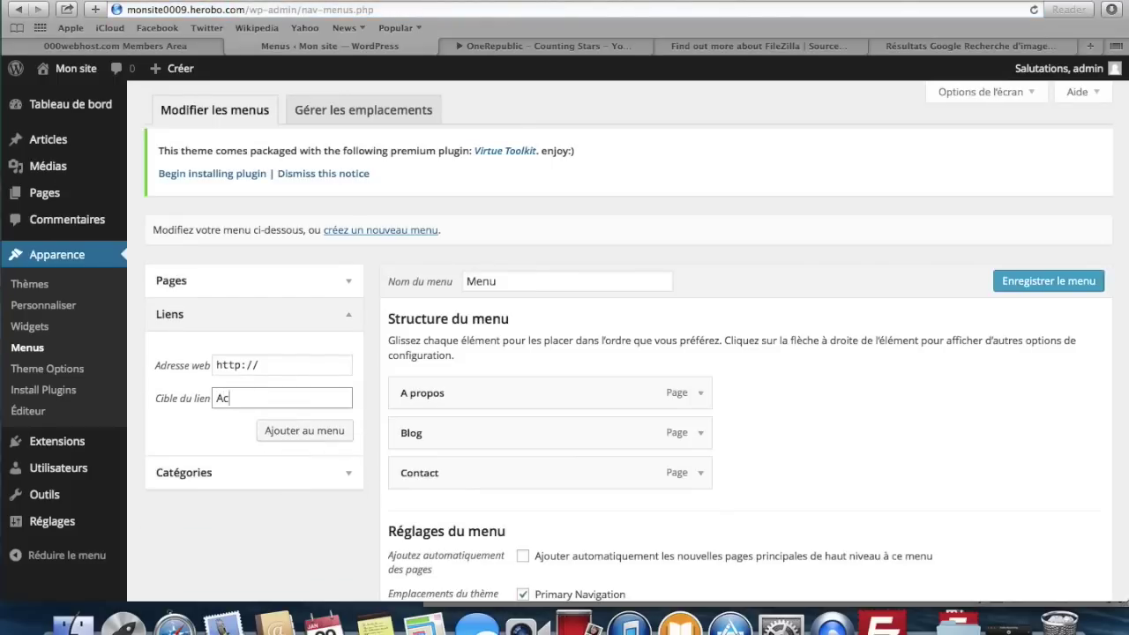
text(cueil)
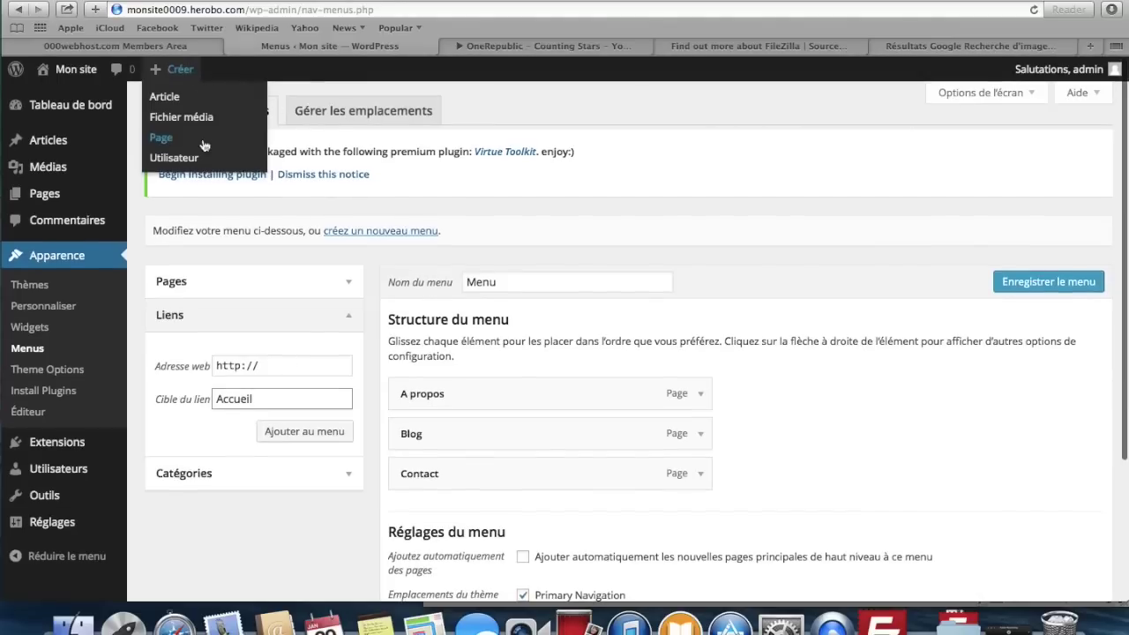
drag(245, 9, 126, 10)
key(super+c)
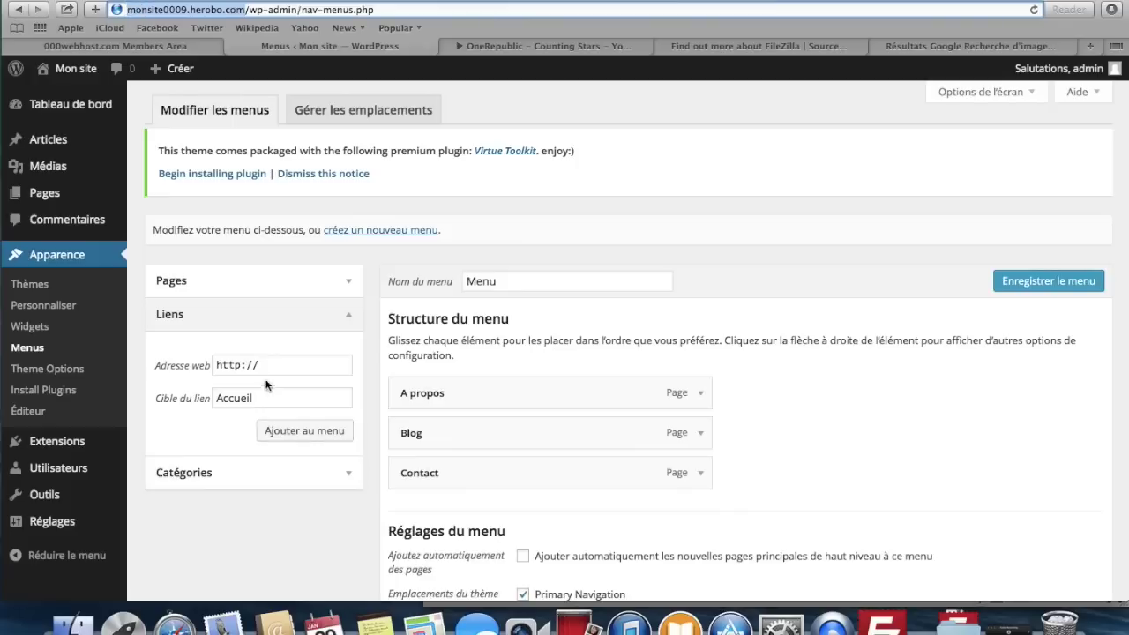
click(267, 364)
key(super+v)
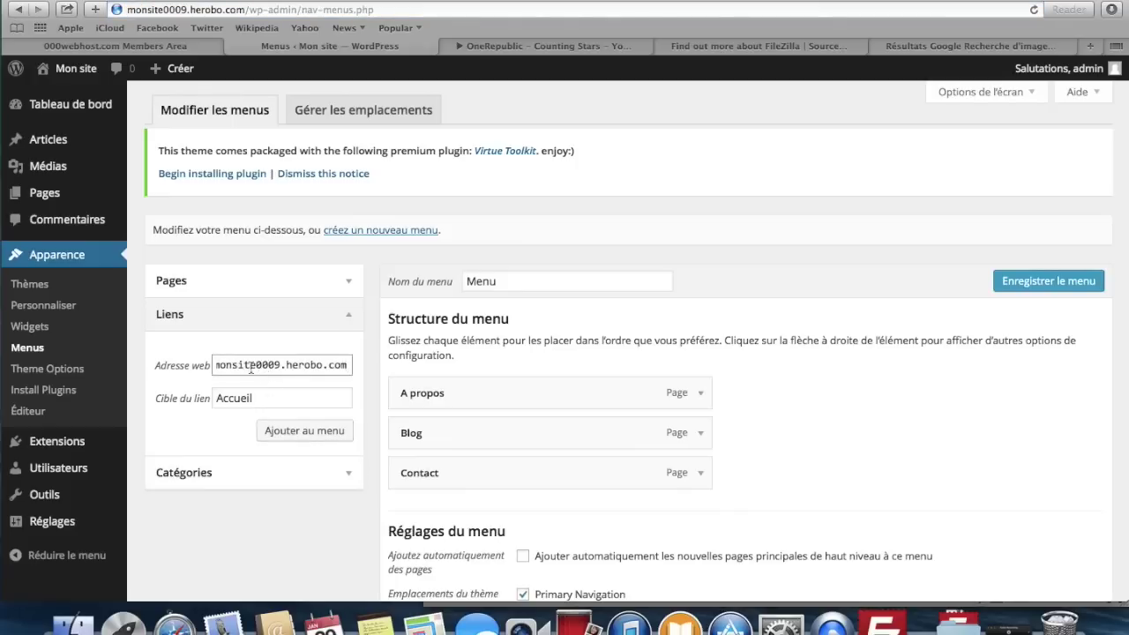
scroll(231, 370, left, 1)
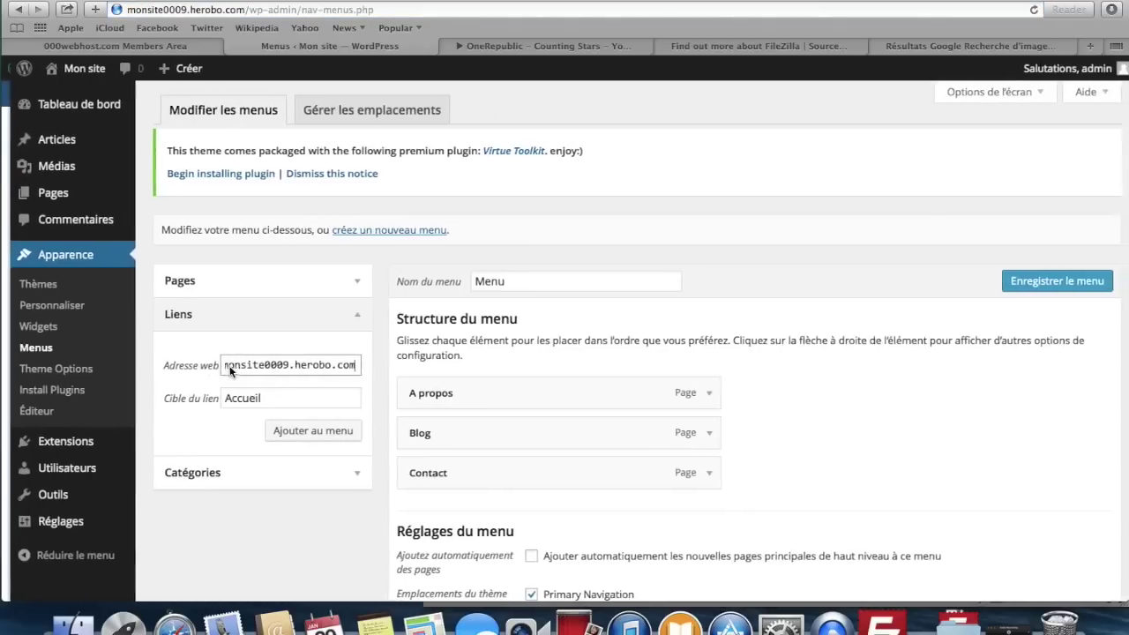
scroll(231, 371, left, 2)
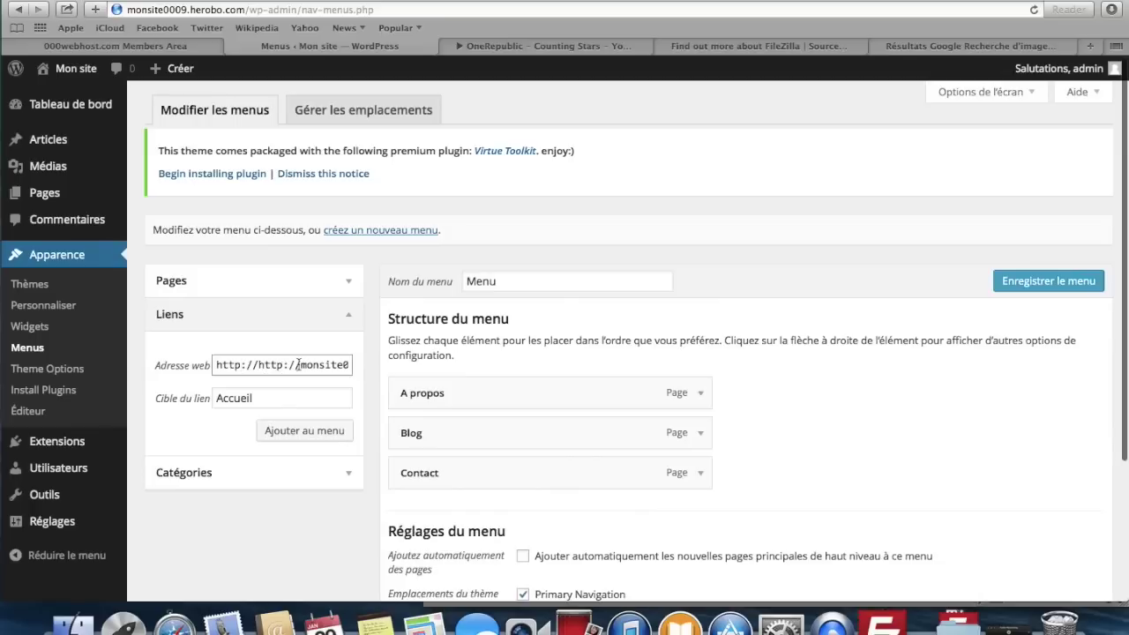
drag(255, 364, 185, 365)
key(BackSpace)
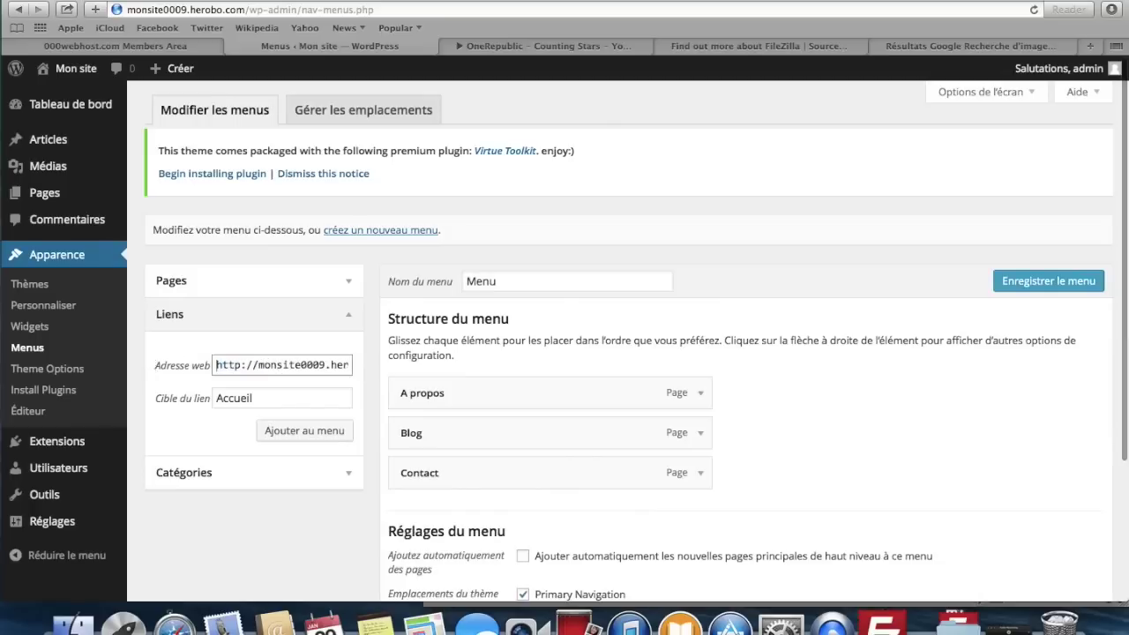
click(258, 364)
text(www.)
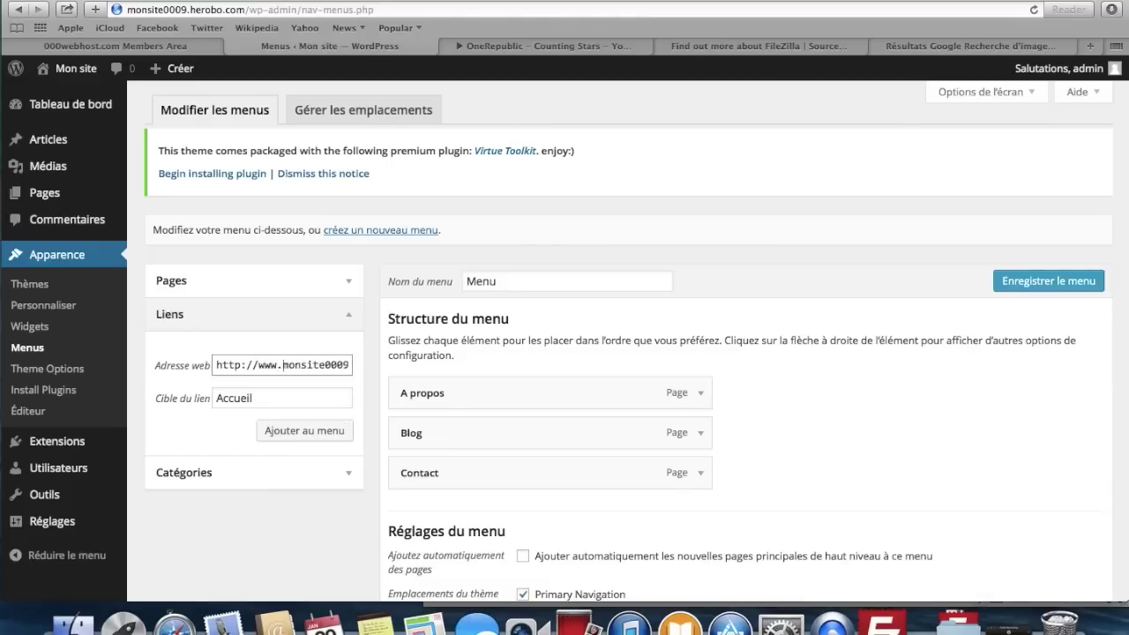
Step: Add Accueil to the menu, move it to the top, save the menu and view the site
click(323, 432)
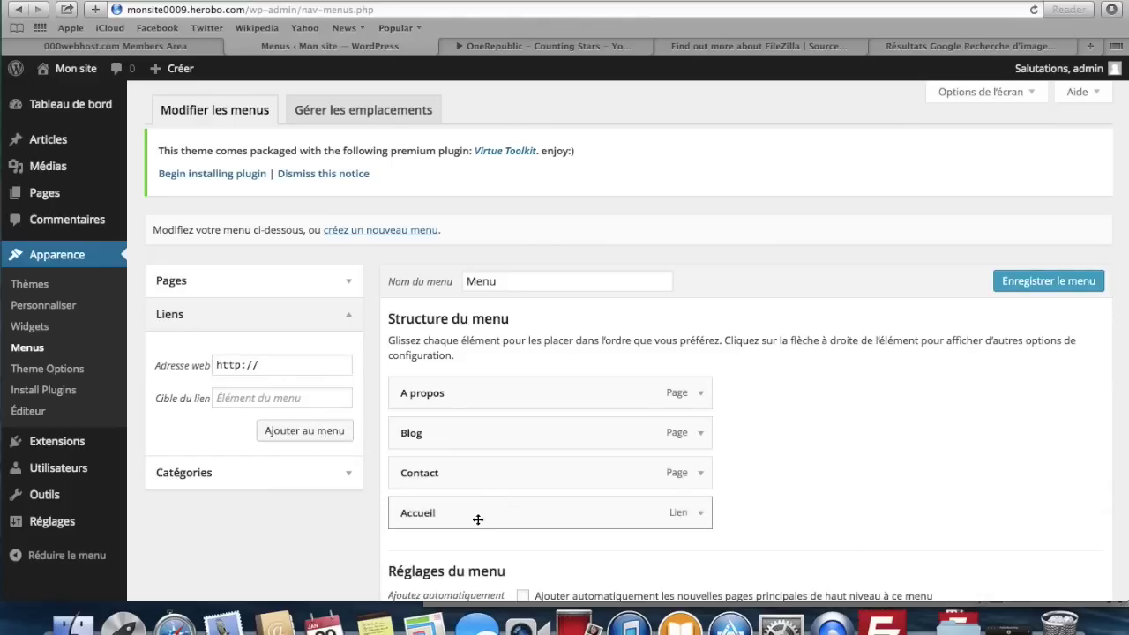
drag(477, 520, 473, 395)
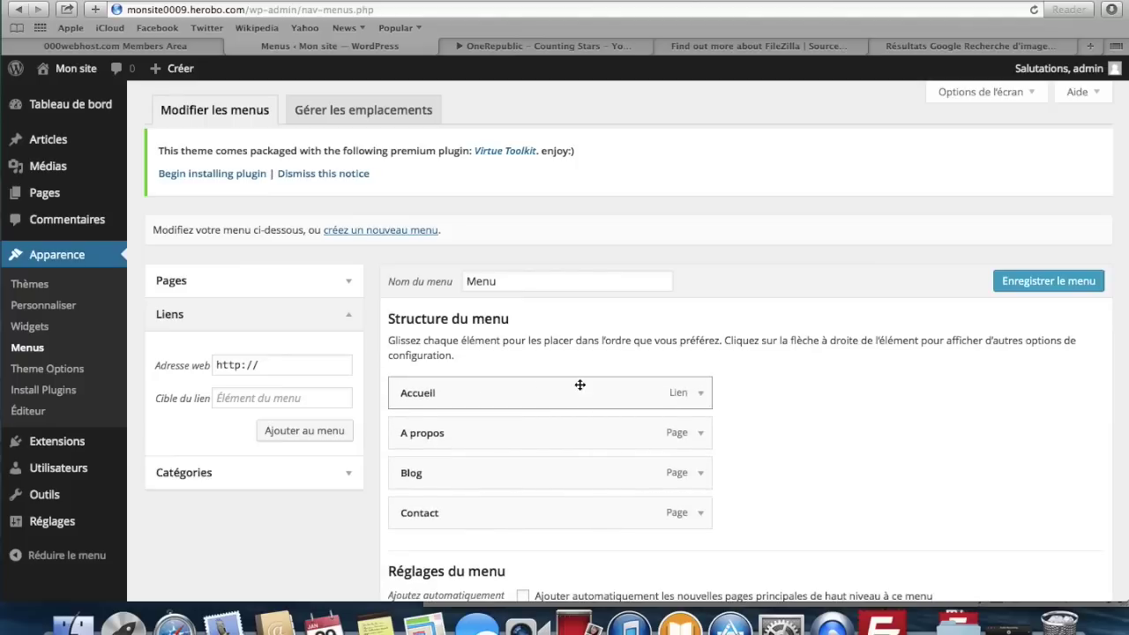
click(1073, 287)
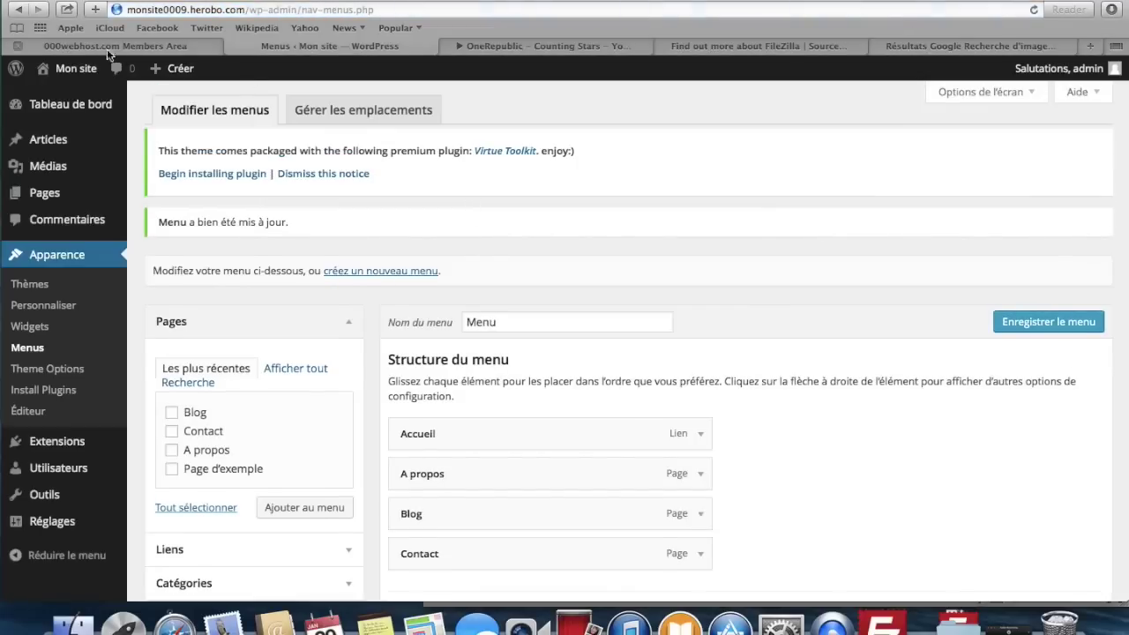
click(77, 70)
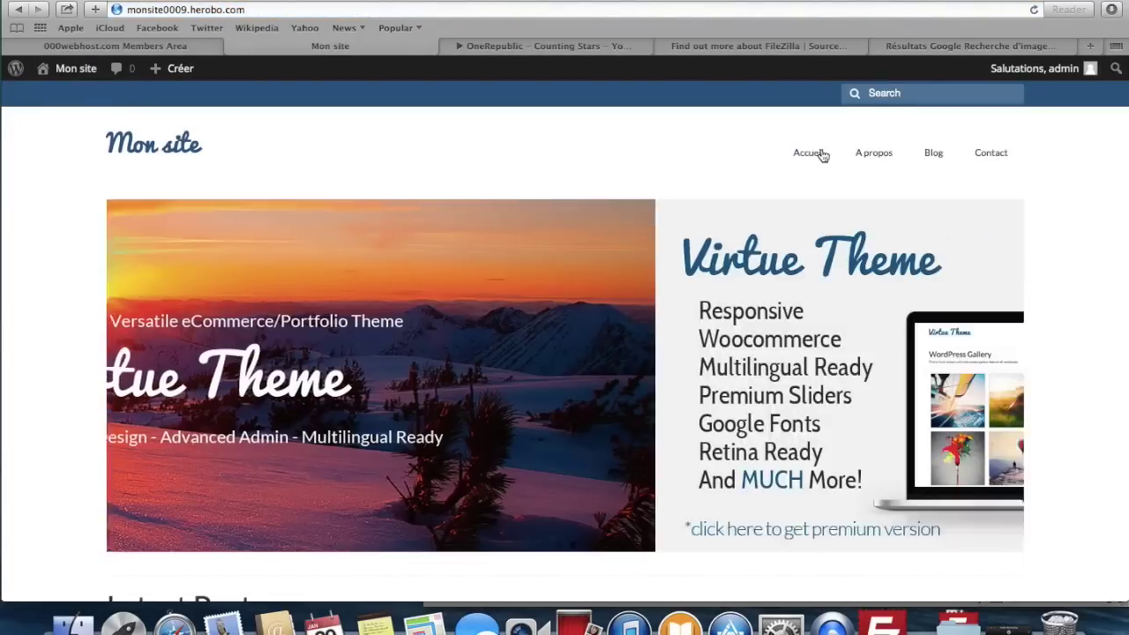
Step: Visit the Accueil, A propos and Blog pages and the first blog post from the menu
click(820, 154)
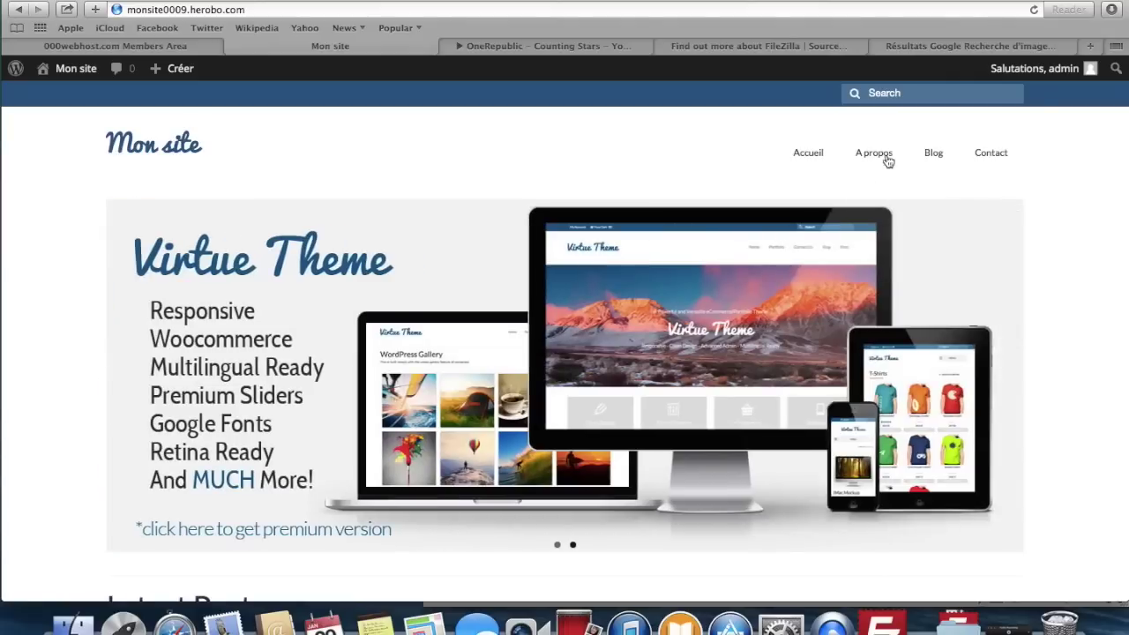
click(890, 156)
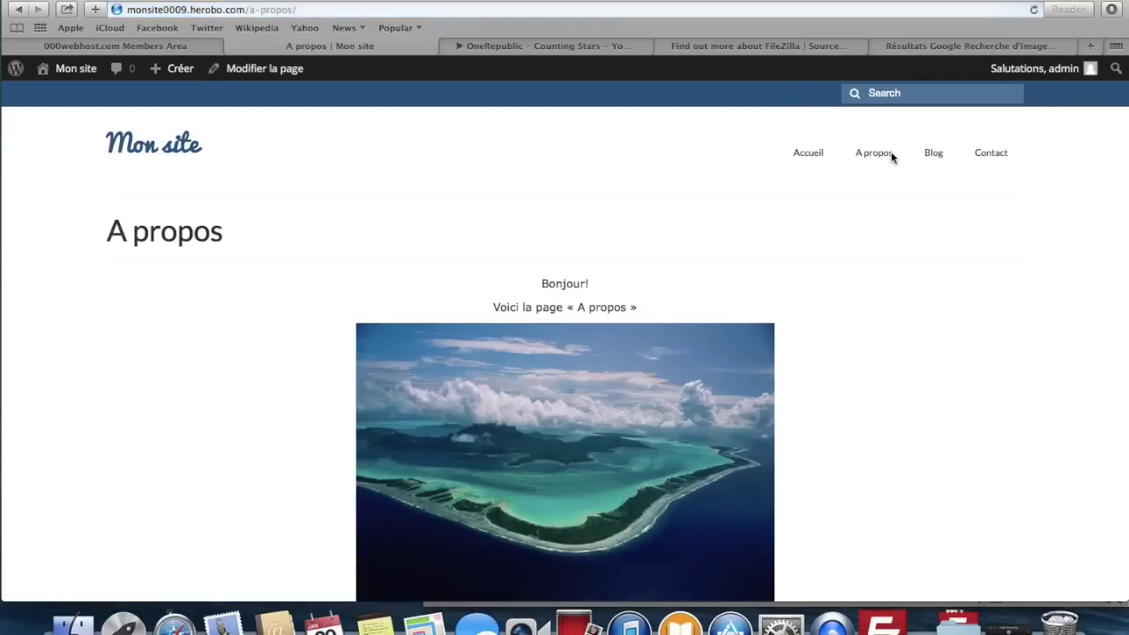
scroll(650, 429, down, 3)
scroll(659, 450, up, 3)
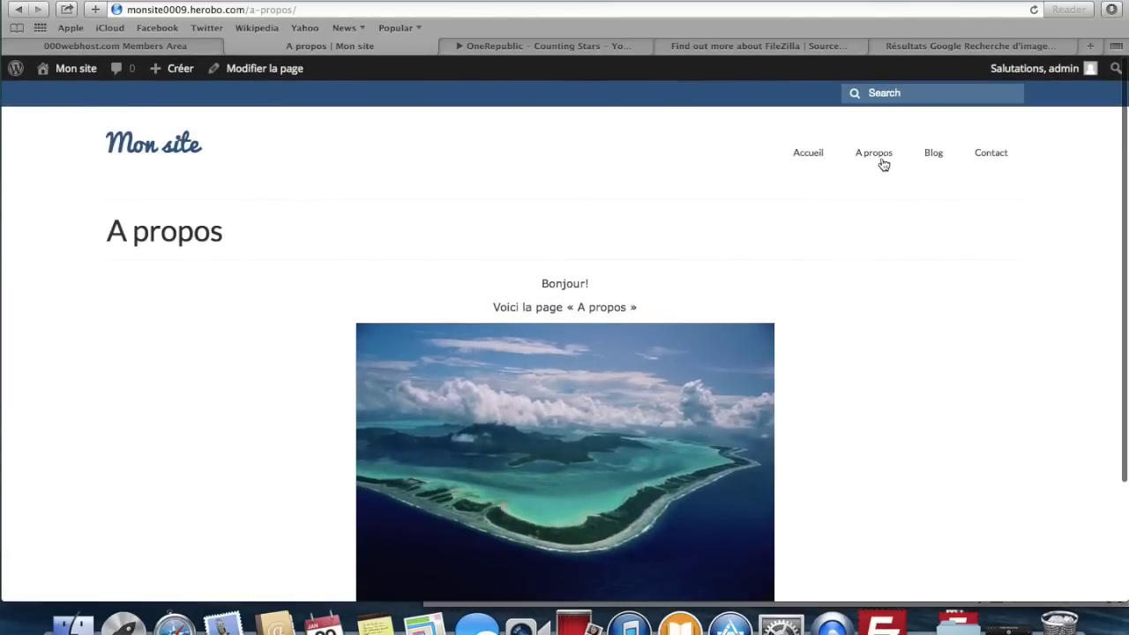
click(935, 162)
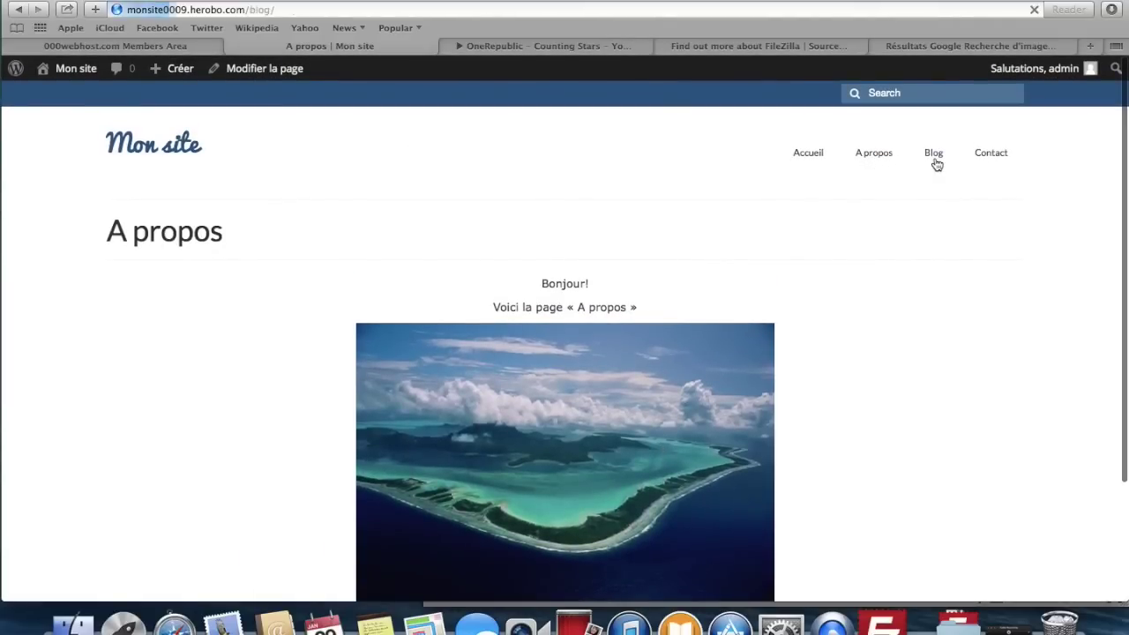
scroll(812, 367, down, 2)
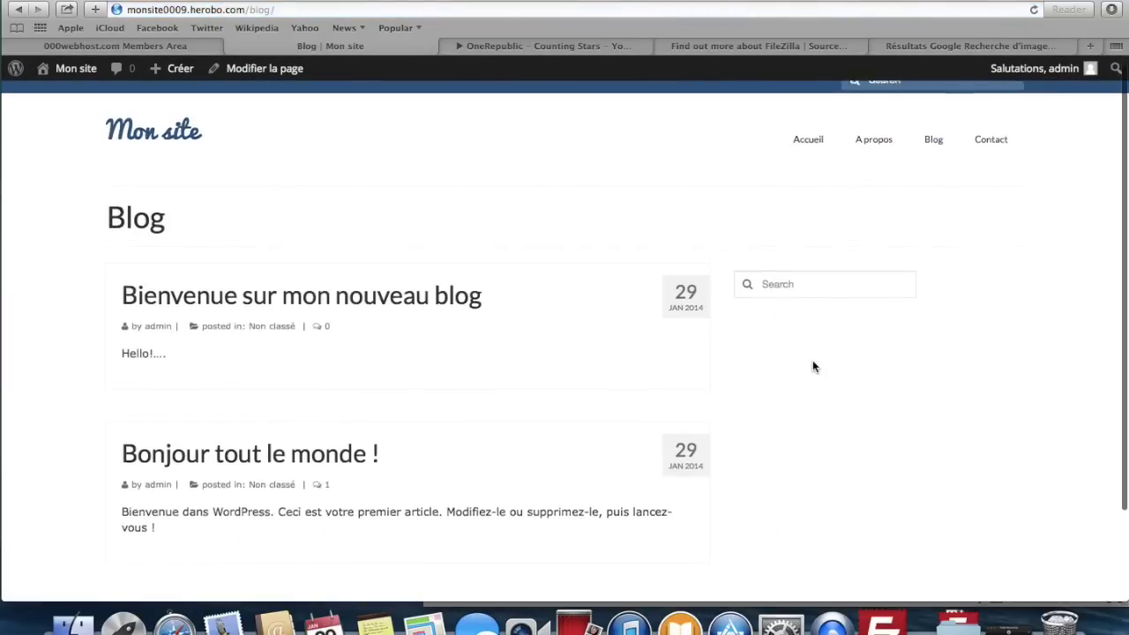
scroll(813, 367, up, 2)
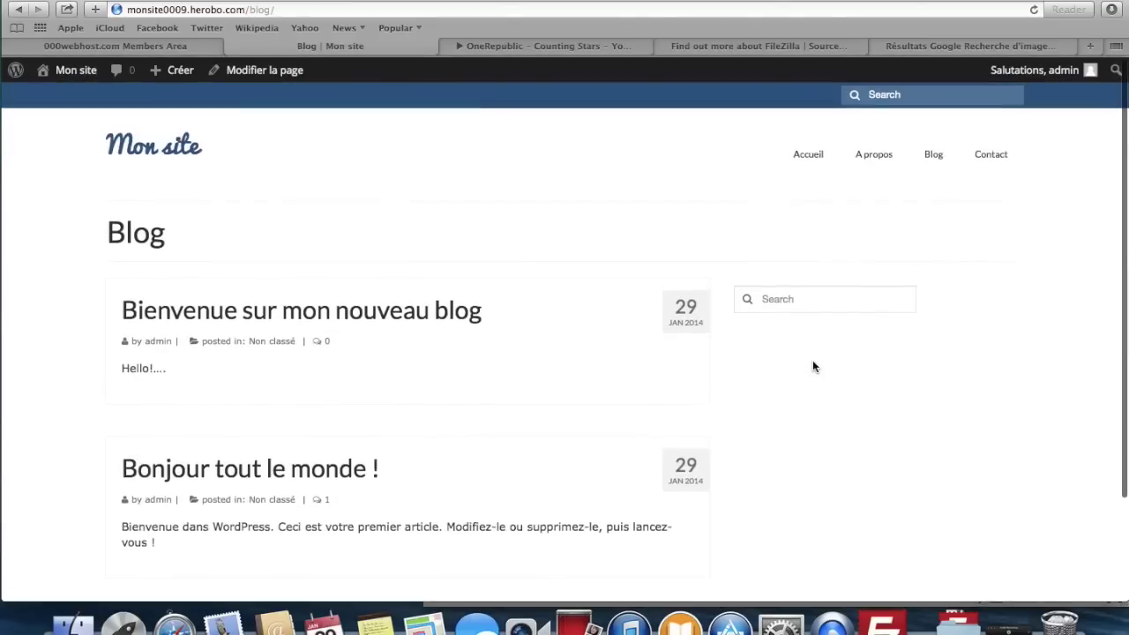
click(280, 324)
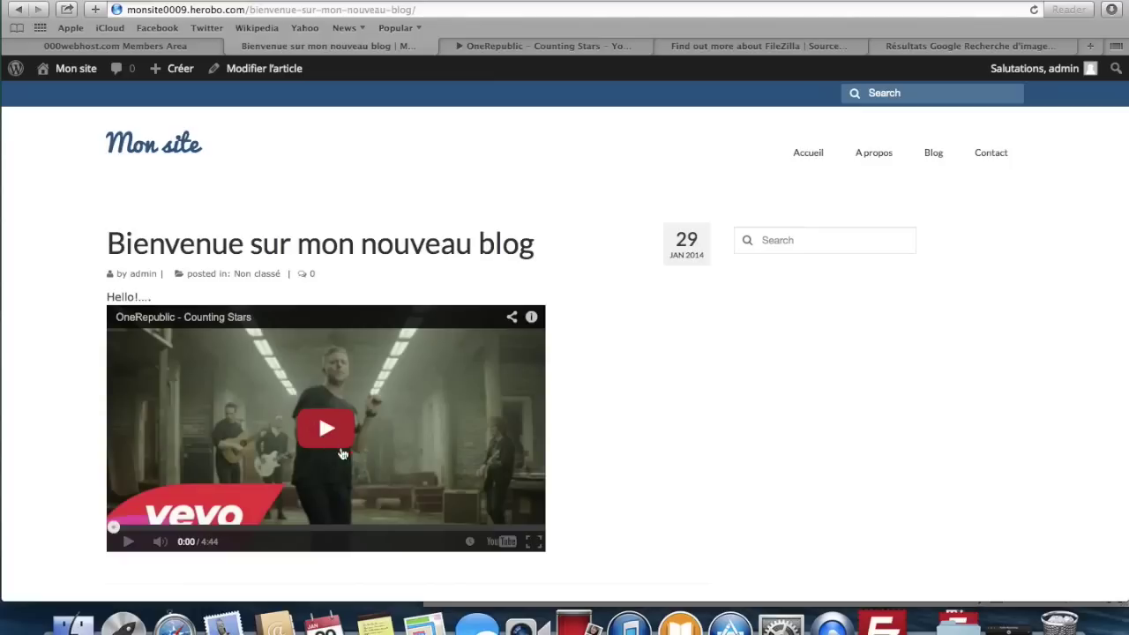
scroll(378, 465, down, 3)
scroll(381, 466, up, 2)
scroll(381, 466, up, 1)
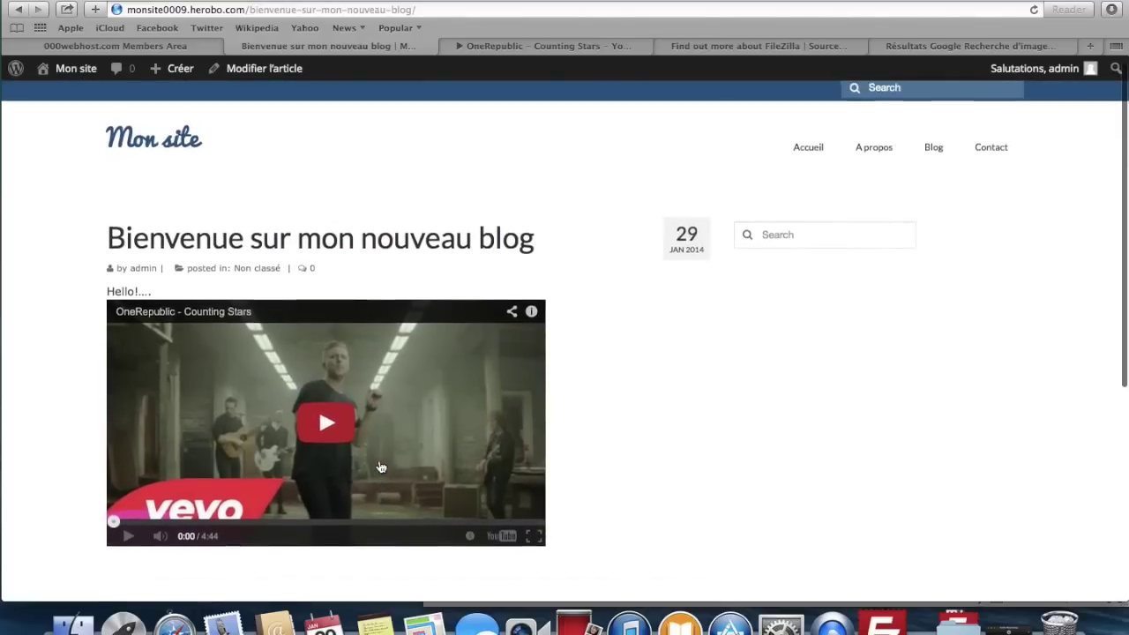
Step: Open the Contact page and look over its Paris map and contact form
click(991, 146)
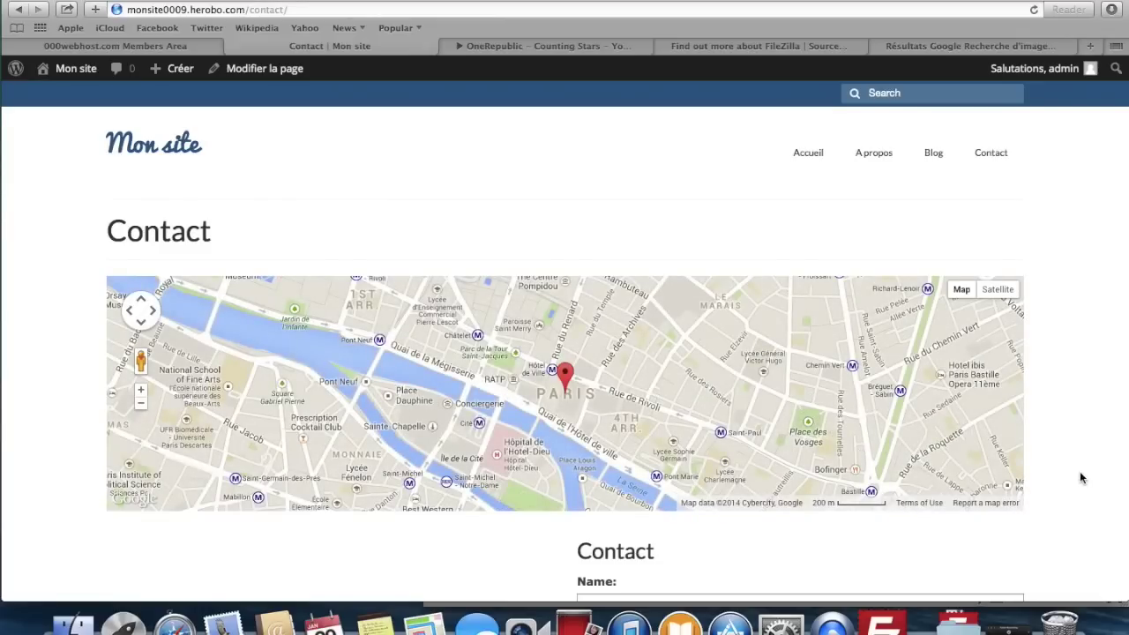
scroll(1081, 477, down, 5)
scroll(1080, 478, down, 2)
scroll(1080, 478, up, 2)
scroll(1080, 477, down, 1)
scroll(1080, 476, up, 1)
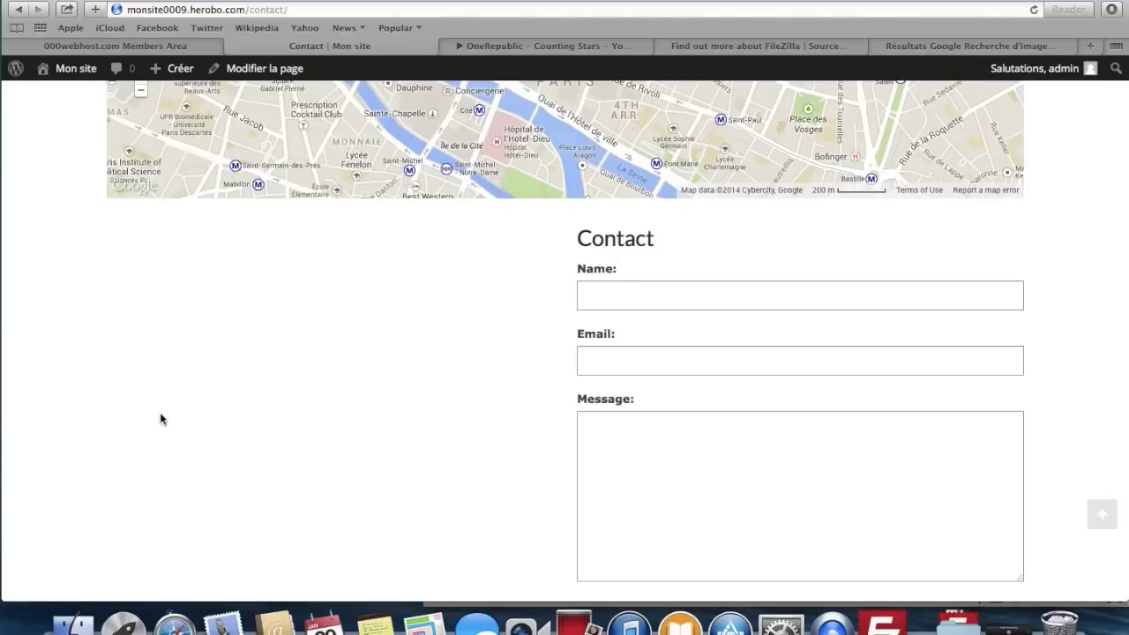
scroll(169, 323, up, 2)
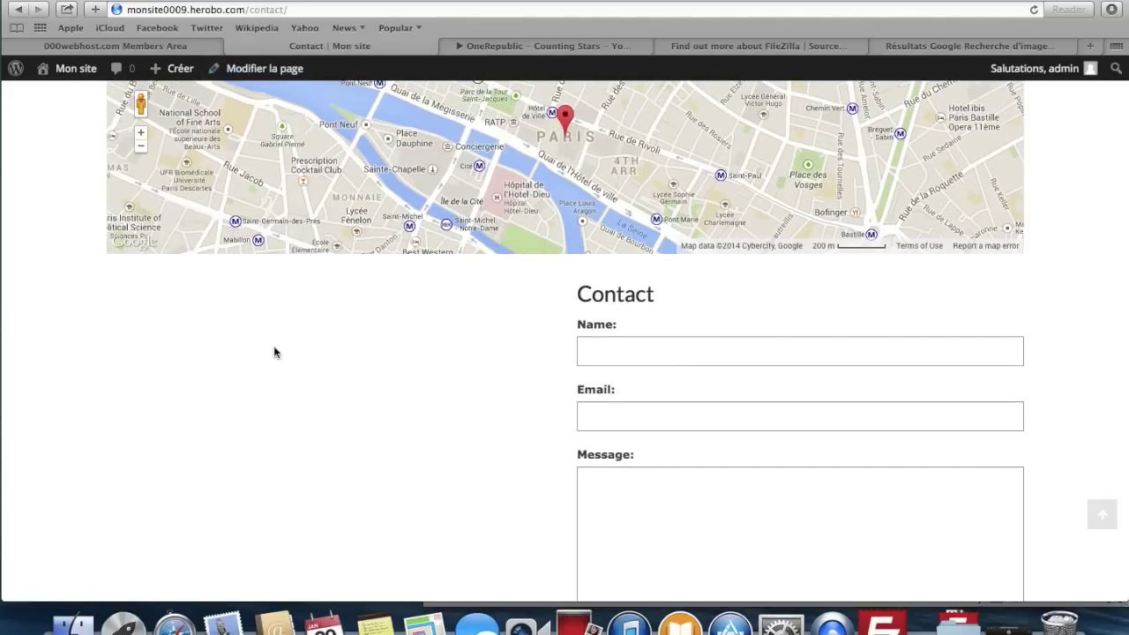
scroll(273, 346, up, 5)
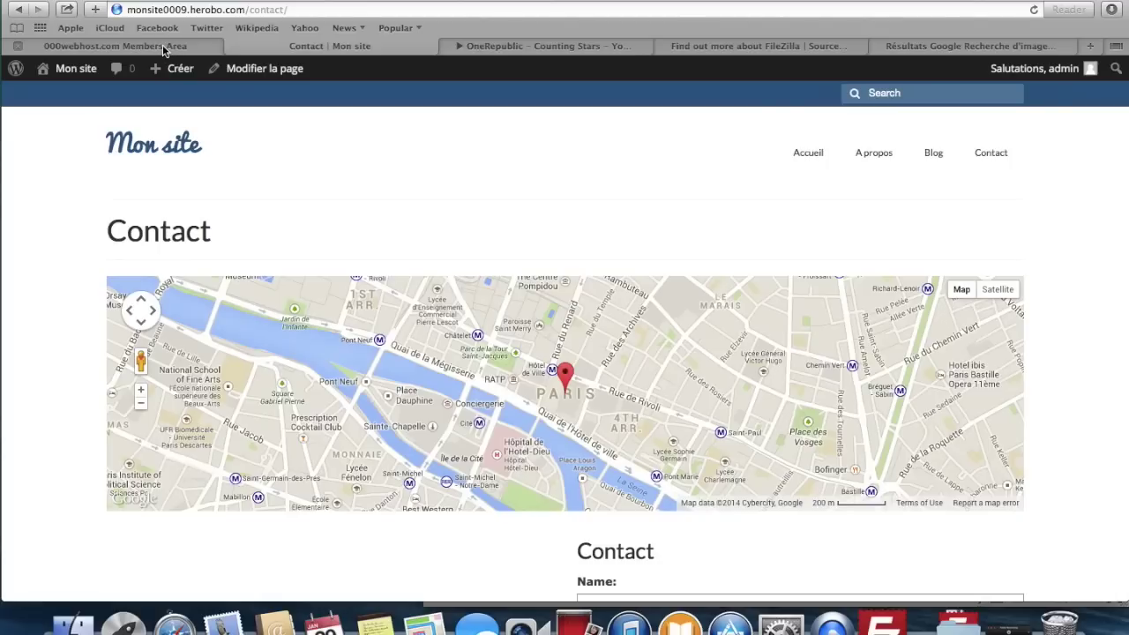
Step: Return to the home page and cycle the Virtue slider through its slides
click(200, 154)
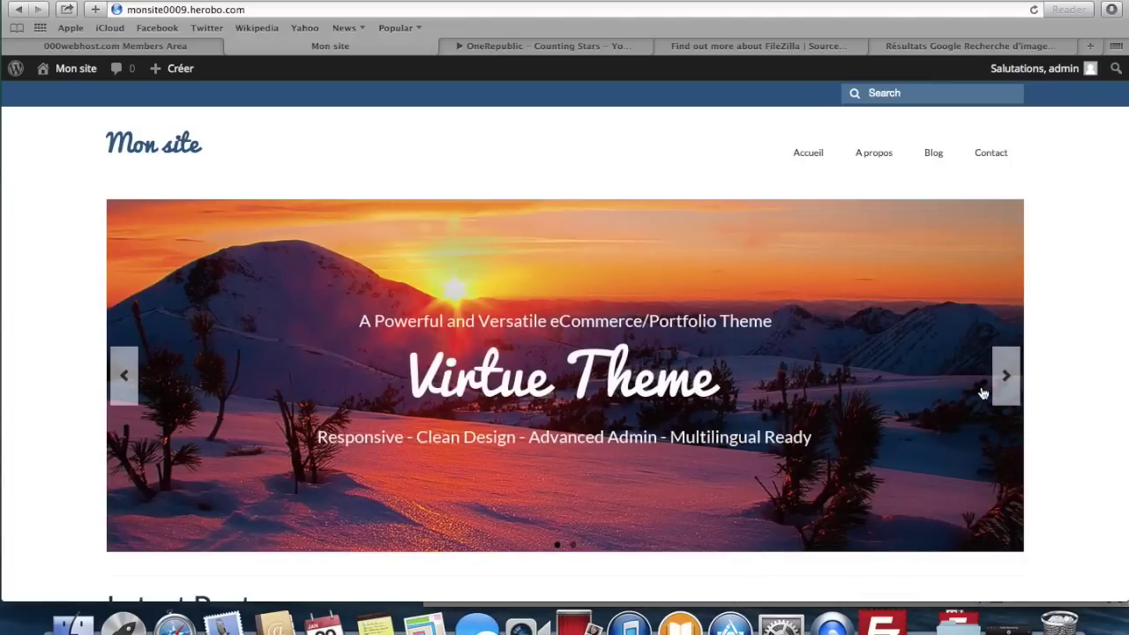
click(1003, 391)
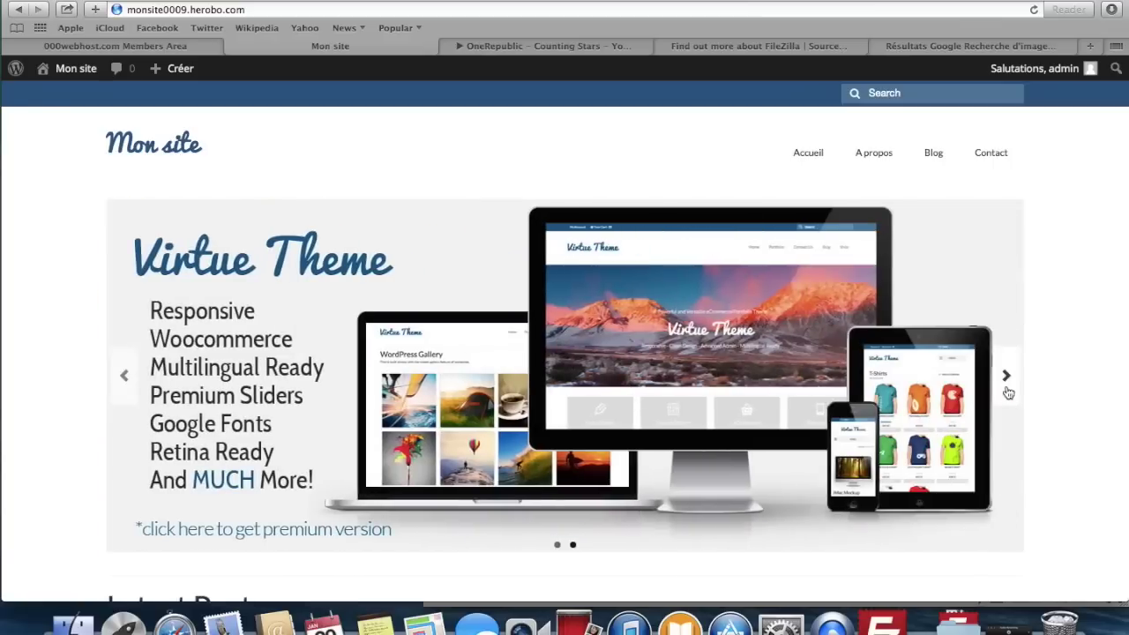
click(1005, 388)
click(1007, 390)
click(1007, 389)
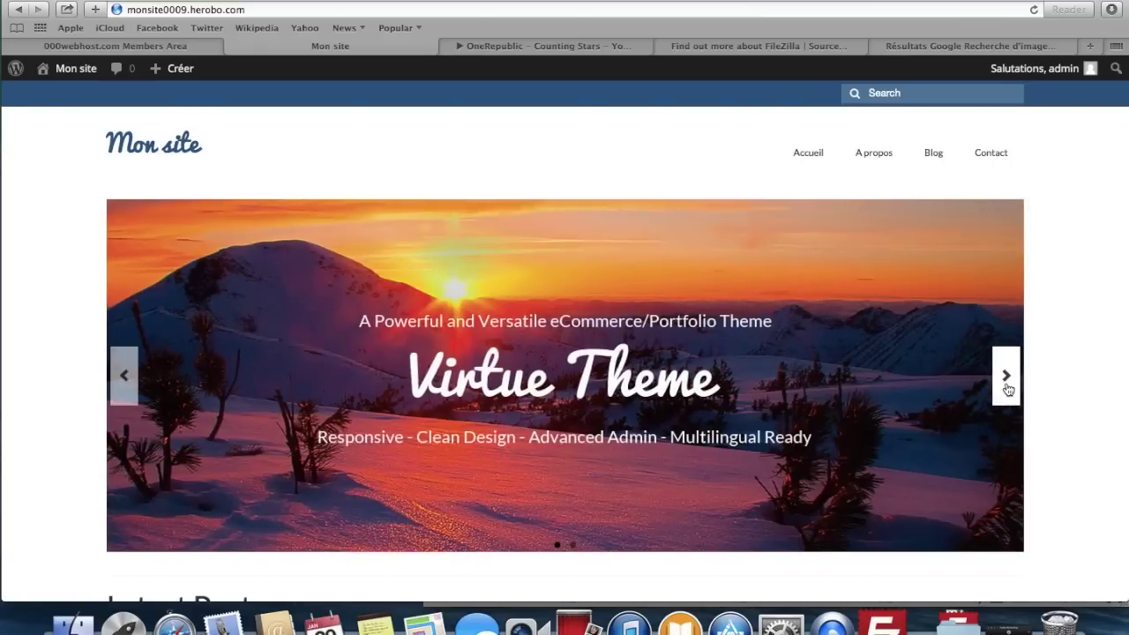
mouse_move(79, 72)
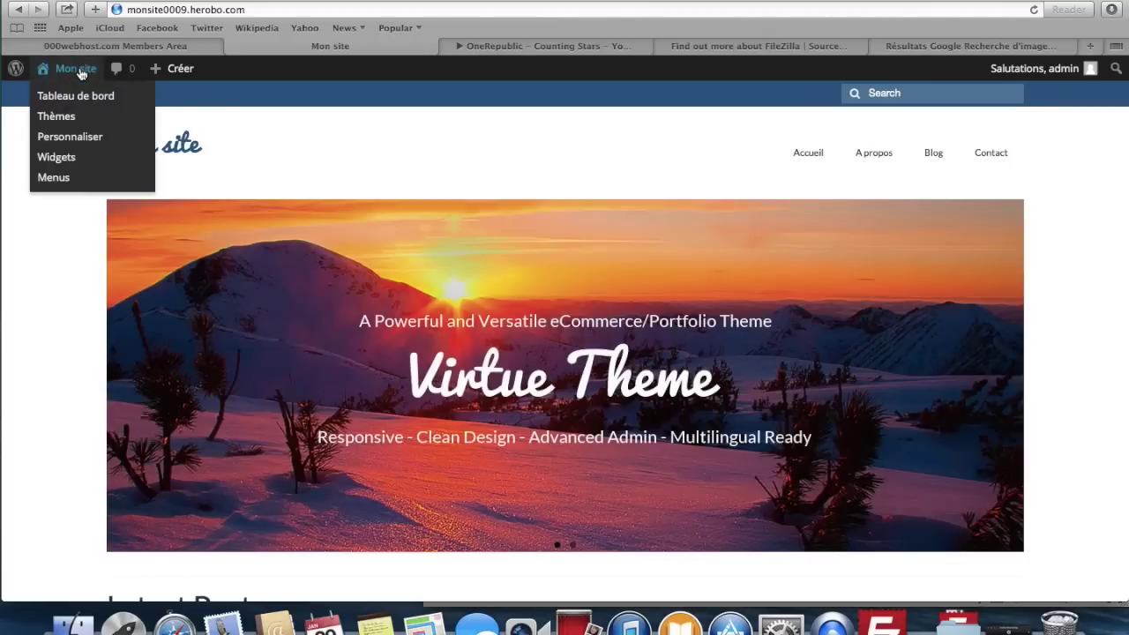
Step: Open Virtue Theme Options' Home Layout section down to the Homepage Layout Manager
click(81, 178)
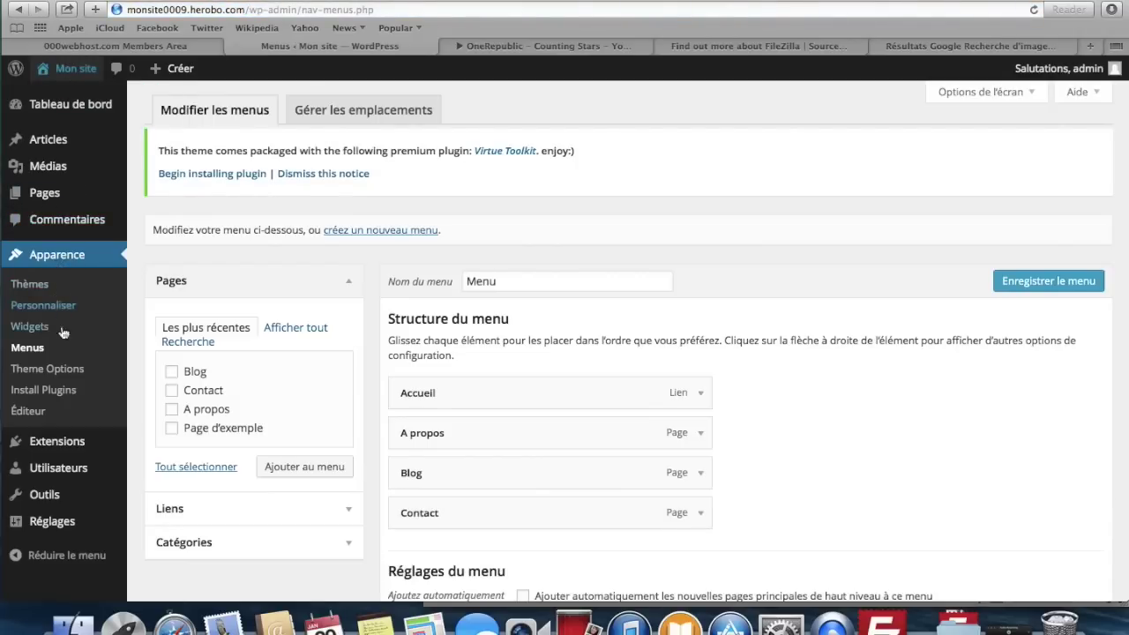
click(50, 374)
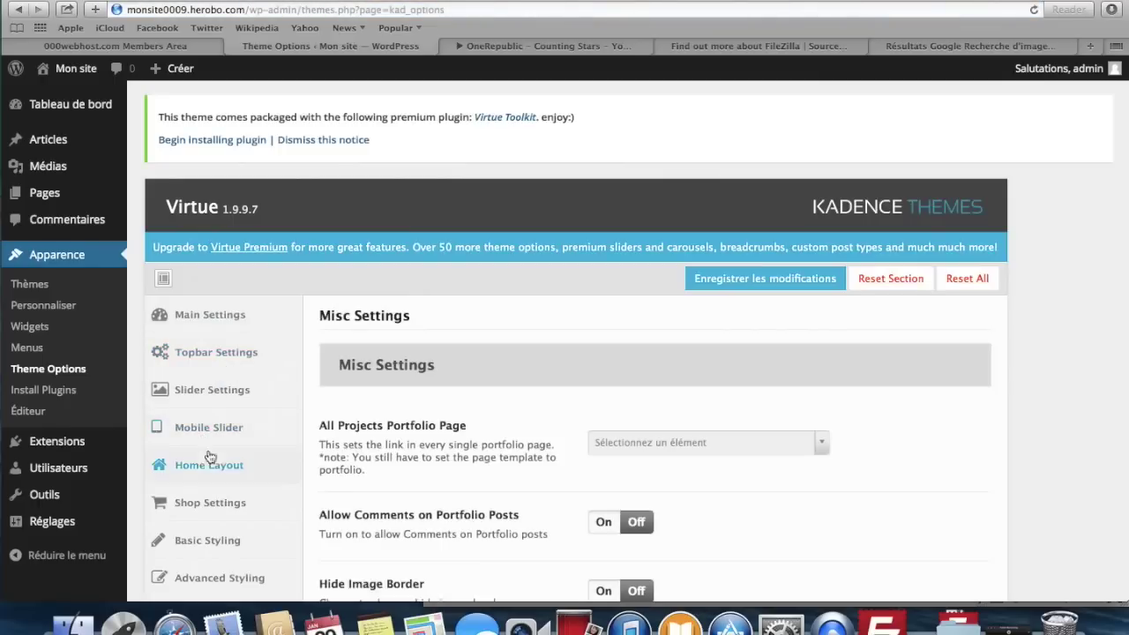
click(216, 473)
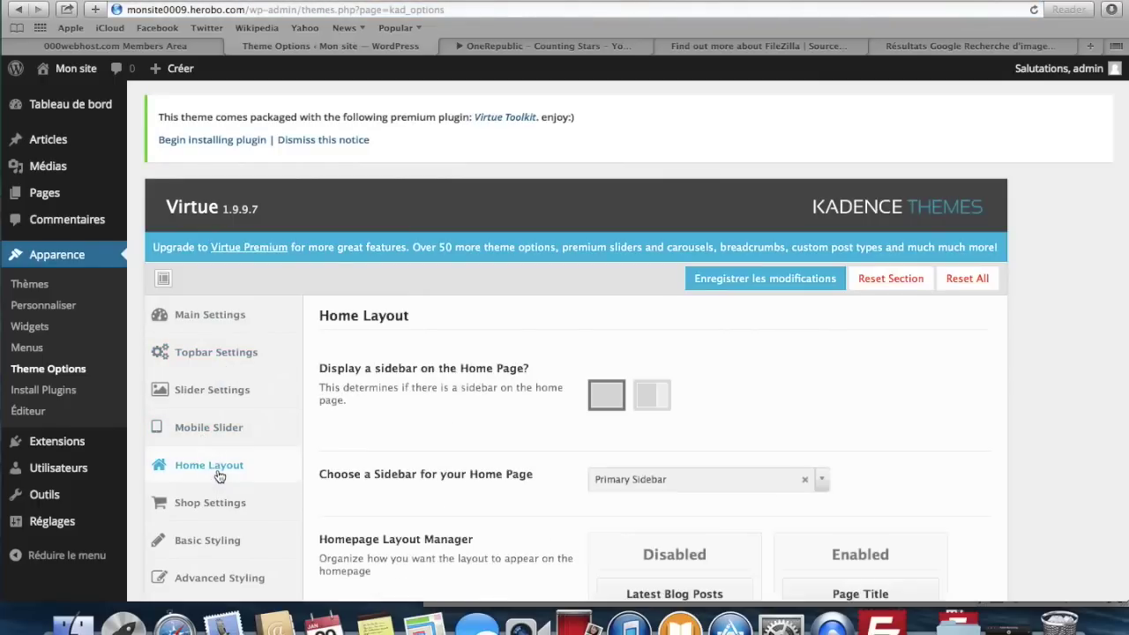
scroll(455, 412, down, 2)
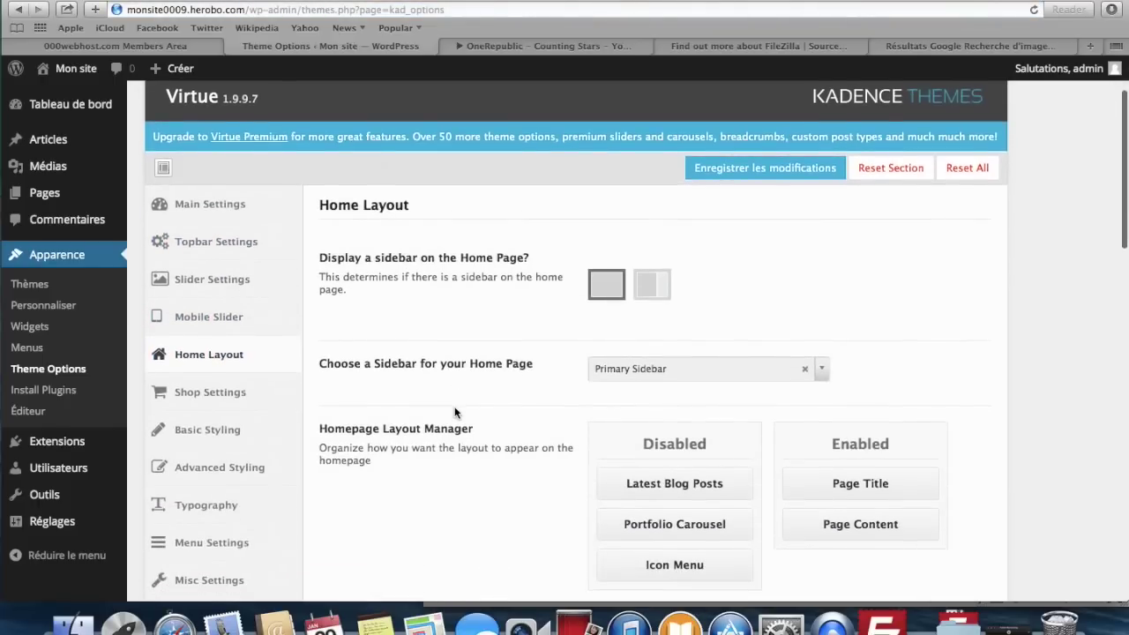
scroll(455, 412, down, 3)
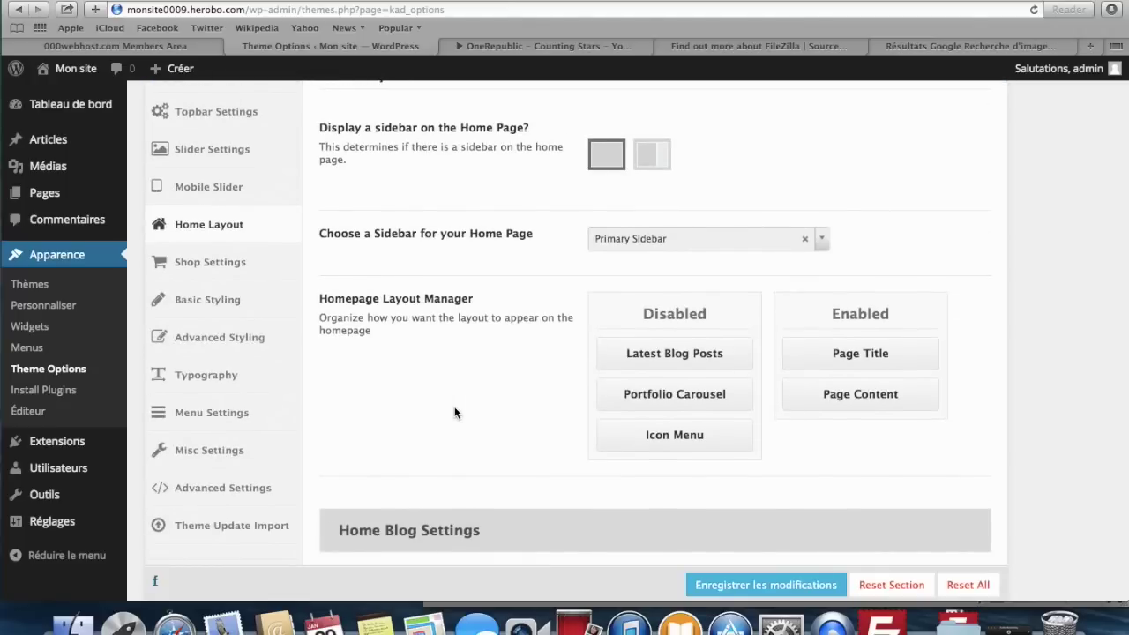
Step: Open a new browser tab and copy the site address from the theme options page
key(super+t)
click(247, 46)
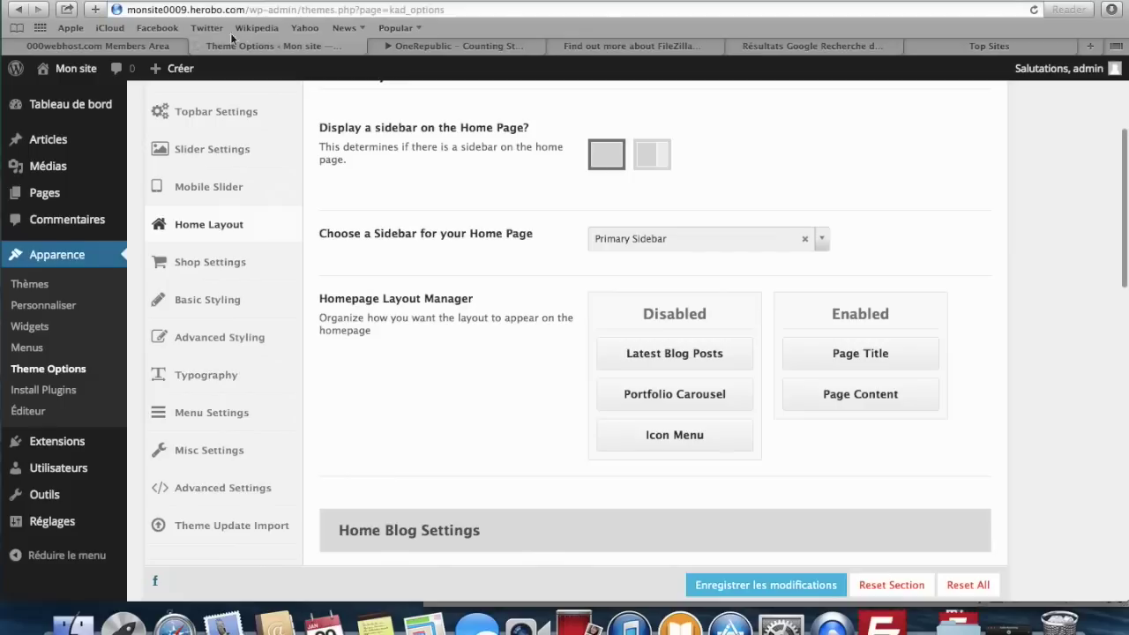
drag(245, 9, 127, 10)
key(super+c)
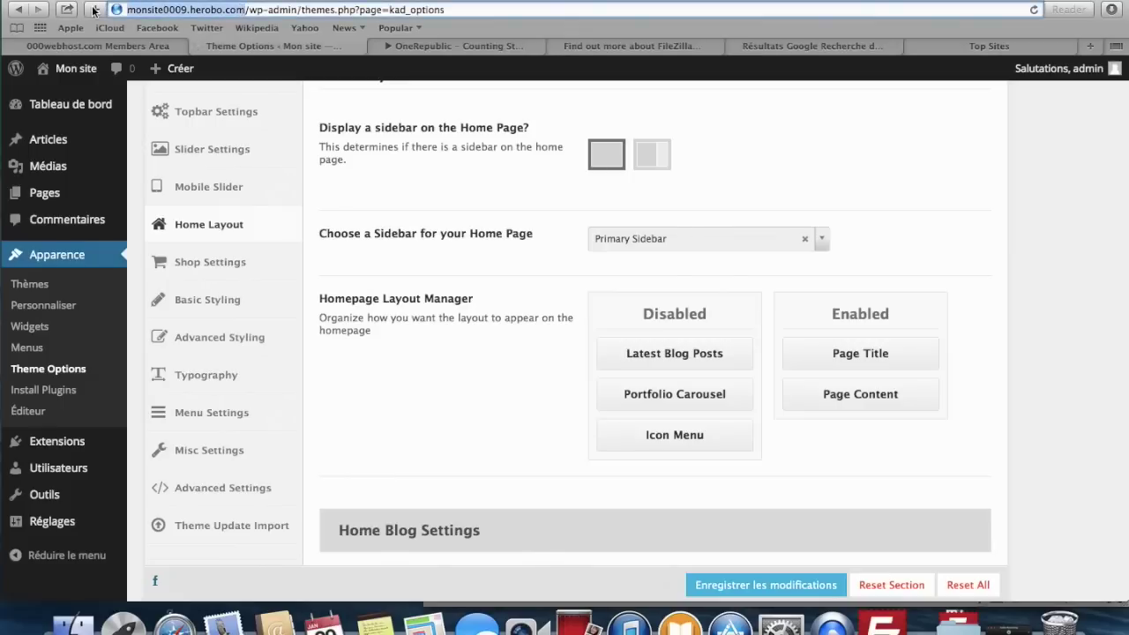
click(412, 50)
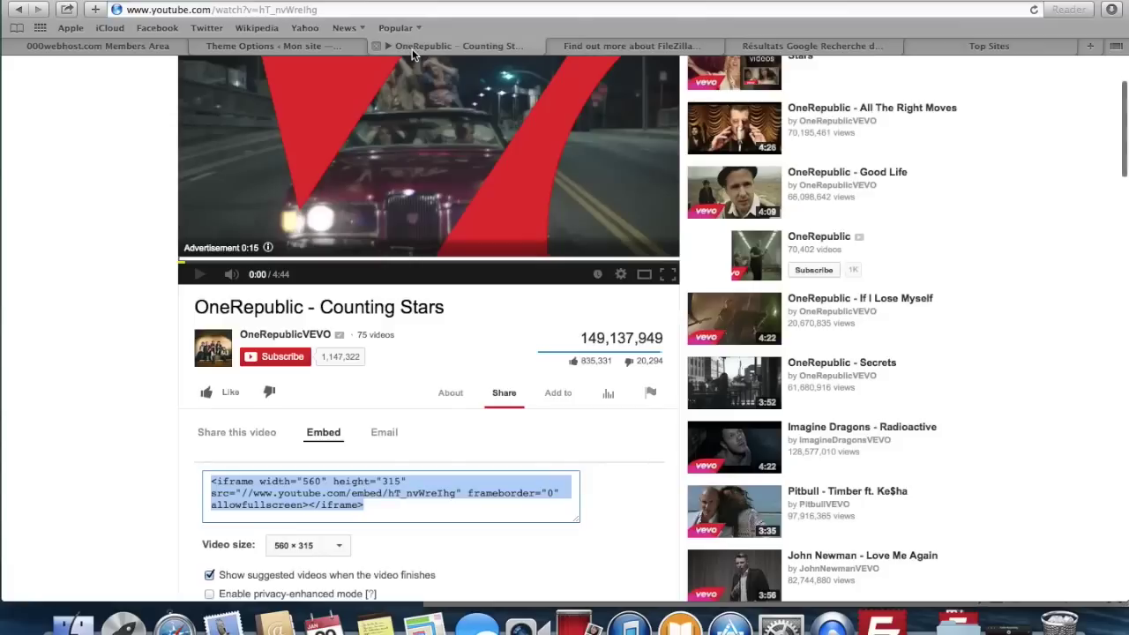
click(511, 10)
key(super+v)
key(Return)
drag(127, 9, 212, 10)
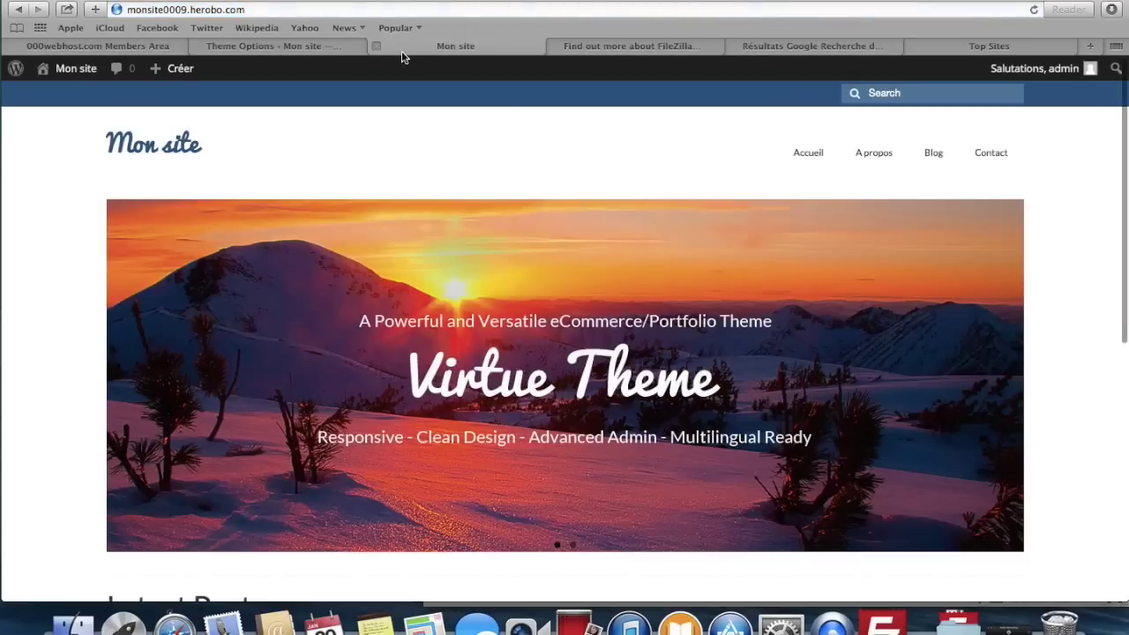
scroll(680, 473, down, 5)
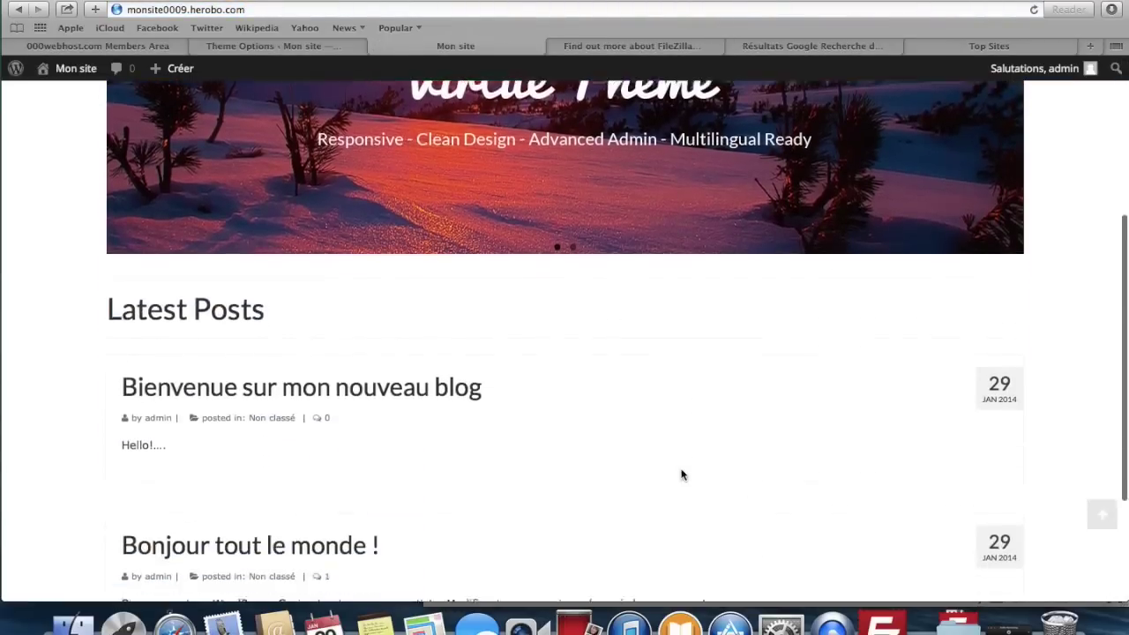
scroll(680, 472, up, 10)
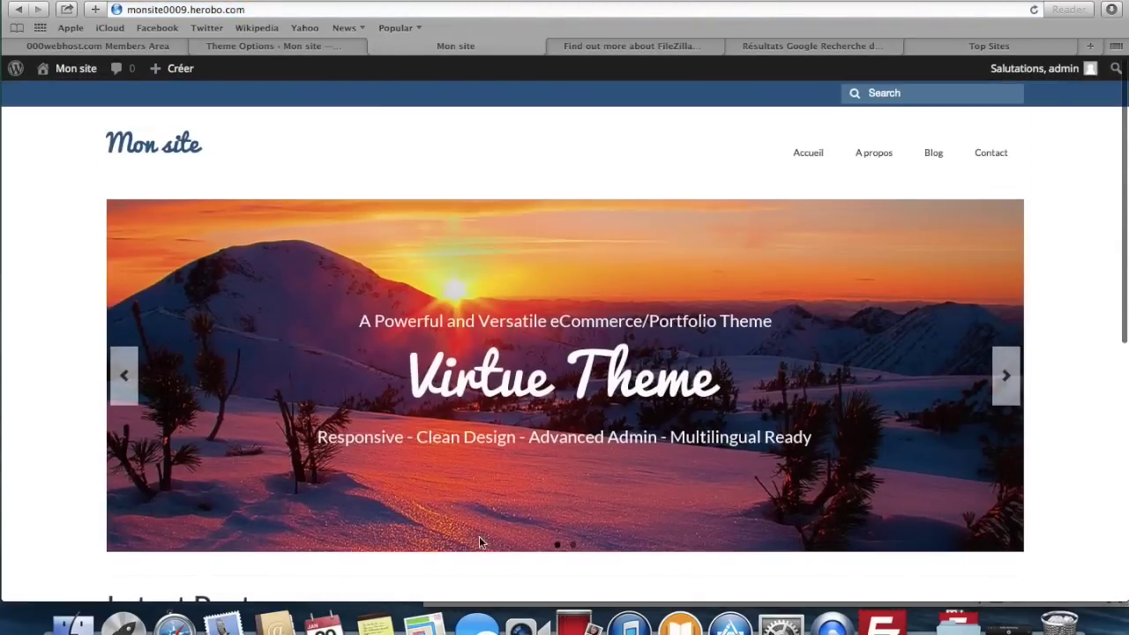
scroll(479, 542, down, 10)
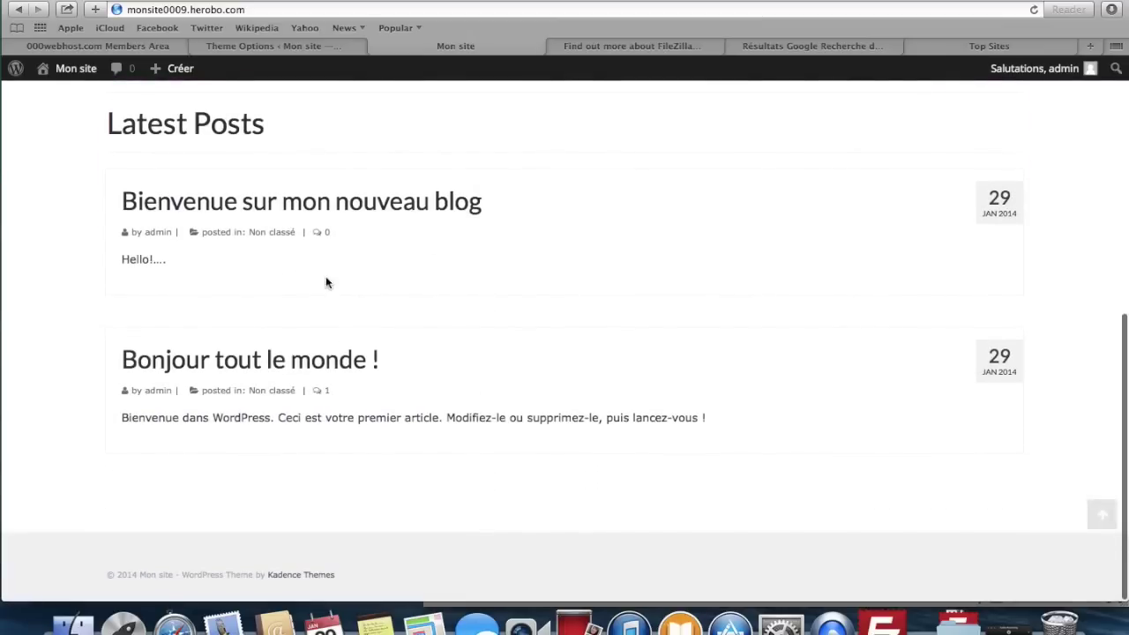
scroll(326, 282, up, 5)
scroll(325, 283, down, 3)
scroll(326, 282, up, 5)
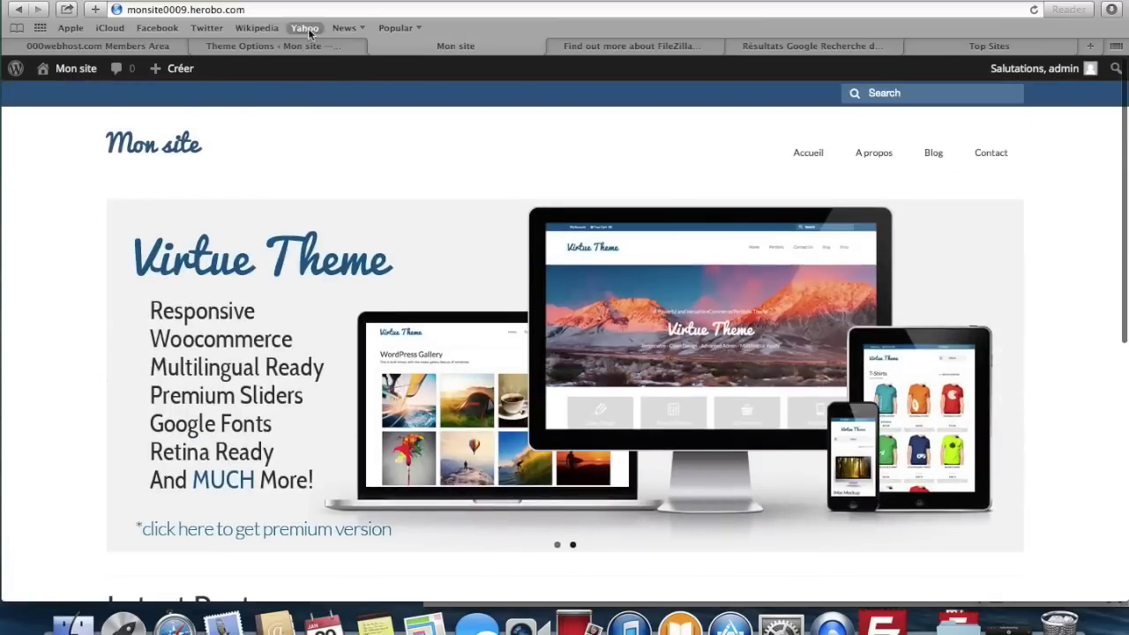
click(288, 45)
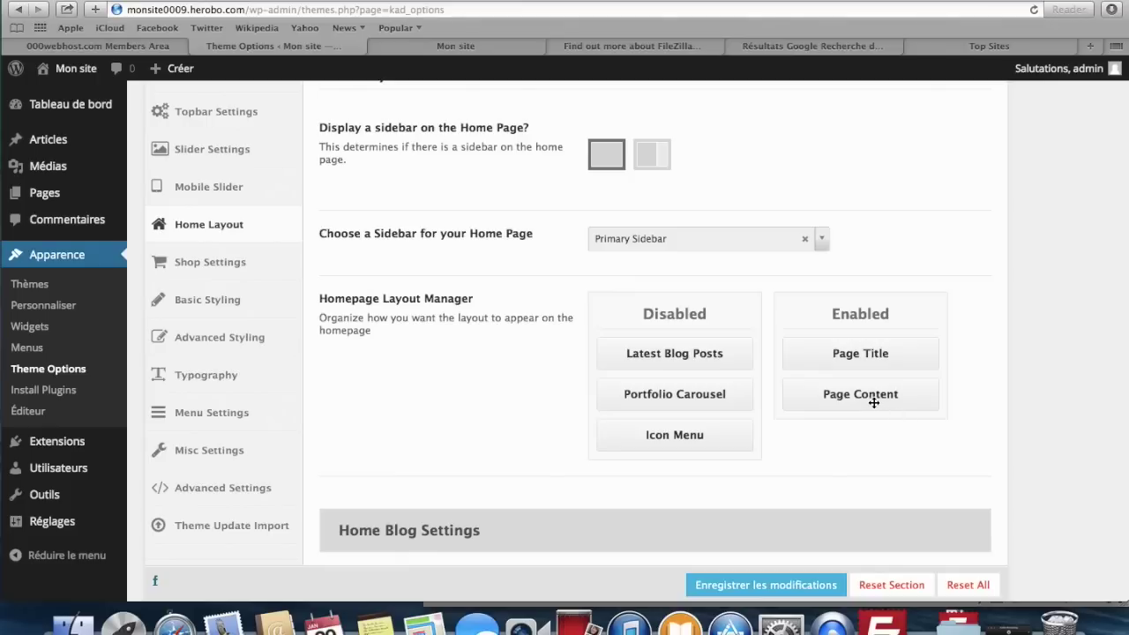
Step: Move the Page Content block to Disabled and save with Enregistrer les modifications
drag(873, 402, 713, 429)
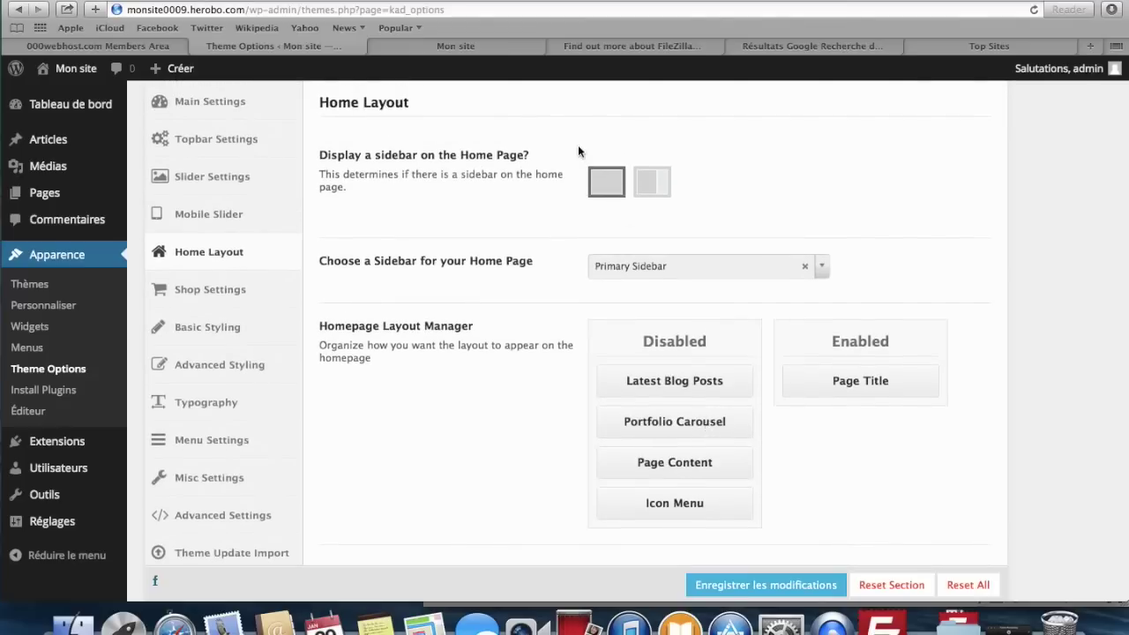
scroll(609, 371, down, 10)
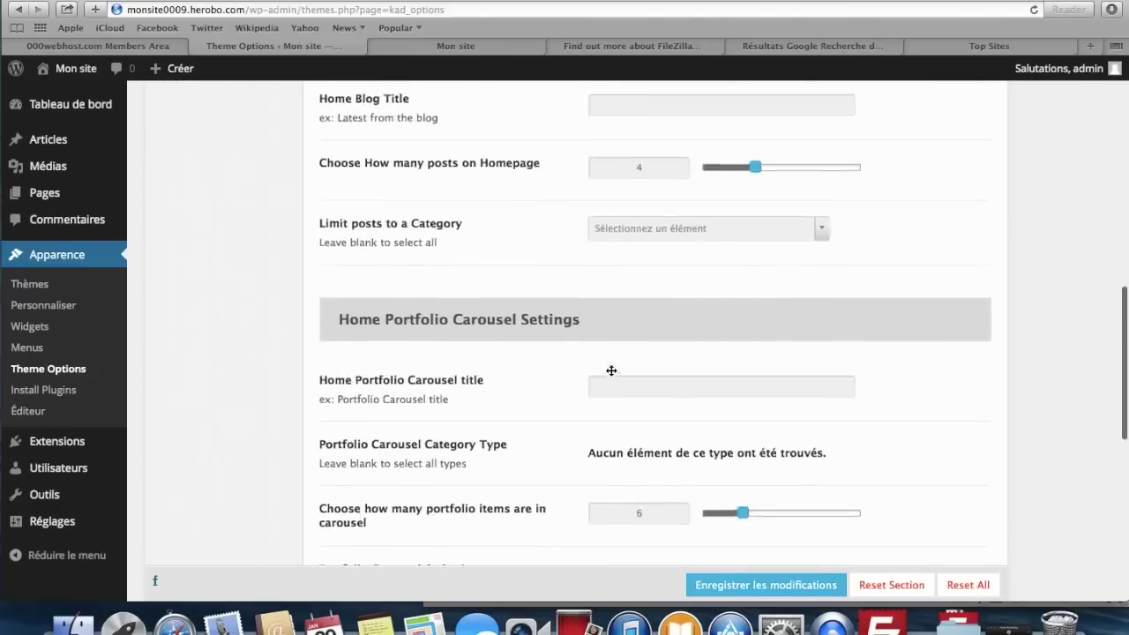
scroll(611, 371, up, 3)
click(789, 582)
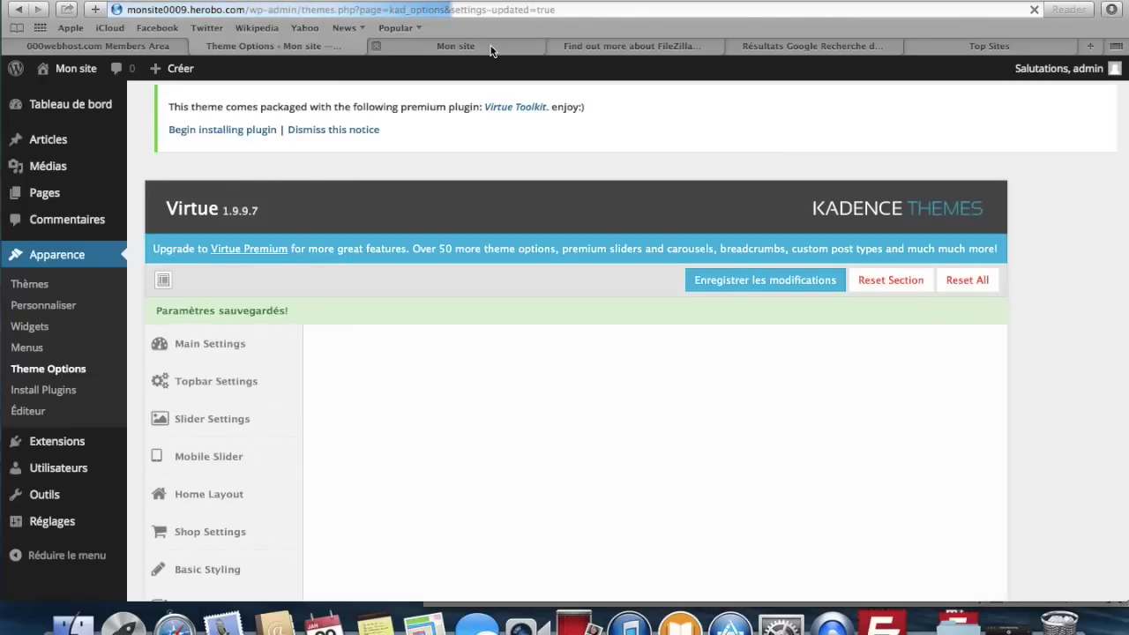
Step: Reload the front page tab and scroll down to the slider and Latest Posts heading
click(492, 51)
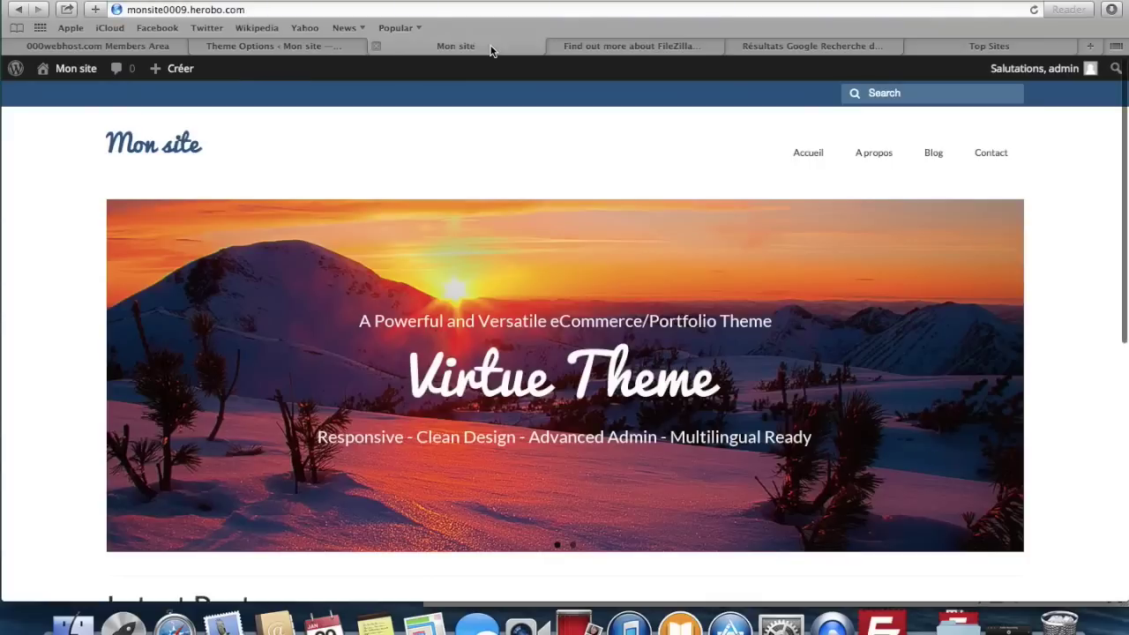
key(super+r)
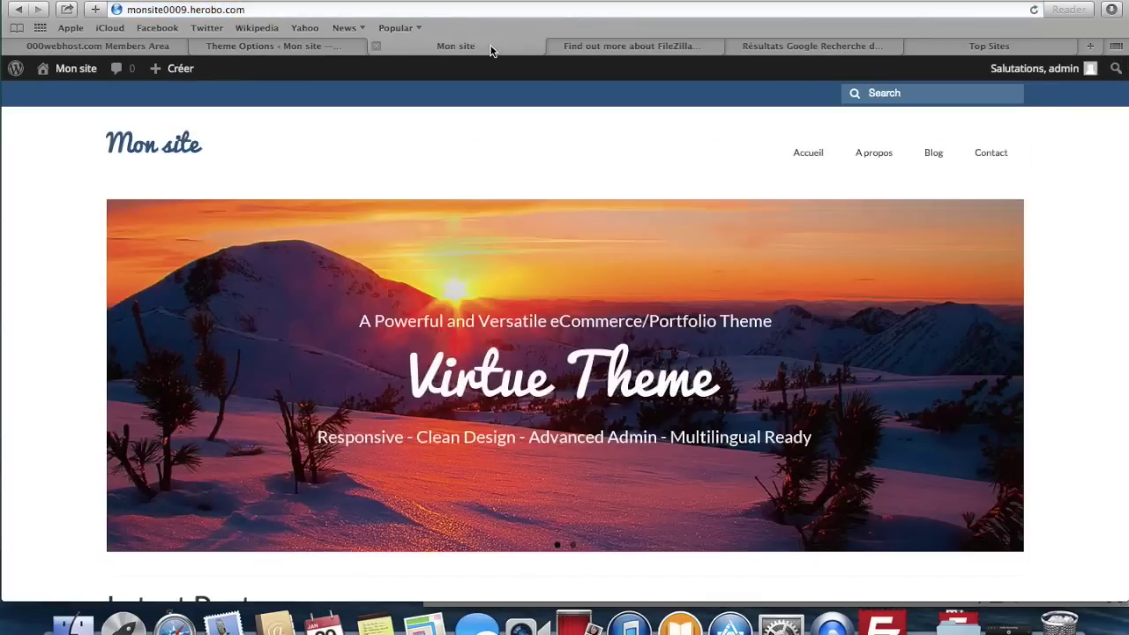
scroll(574, 355, down, 4)
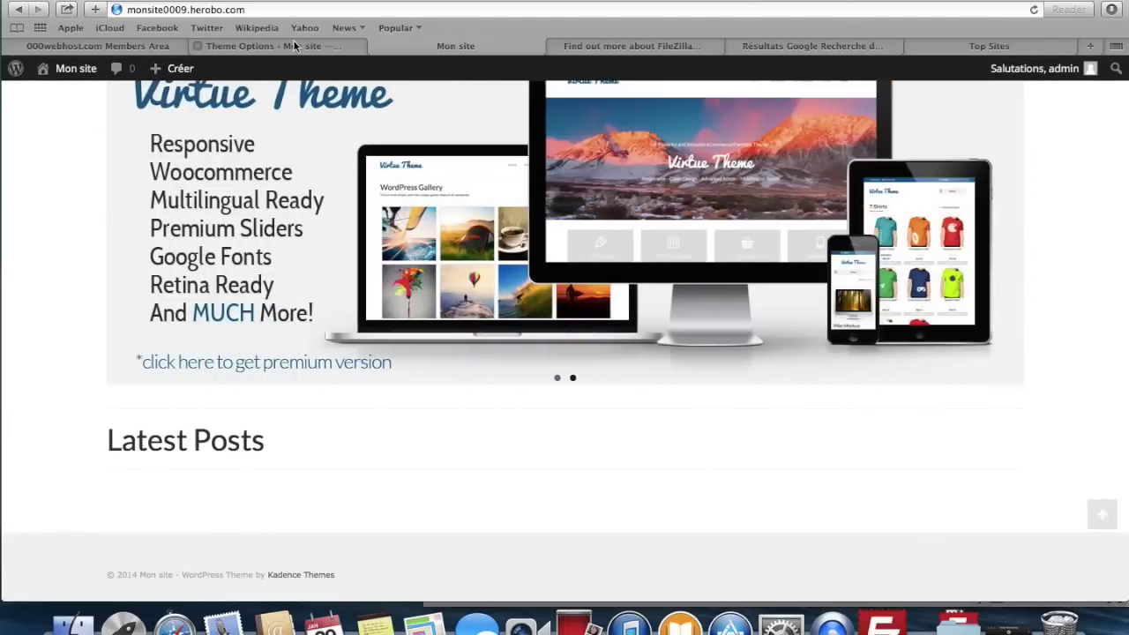
Step: Move Page Title to the Disabled blocks, save, and switch back to the front page tab
click(292, 44)
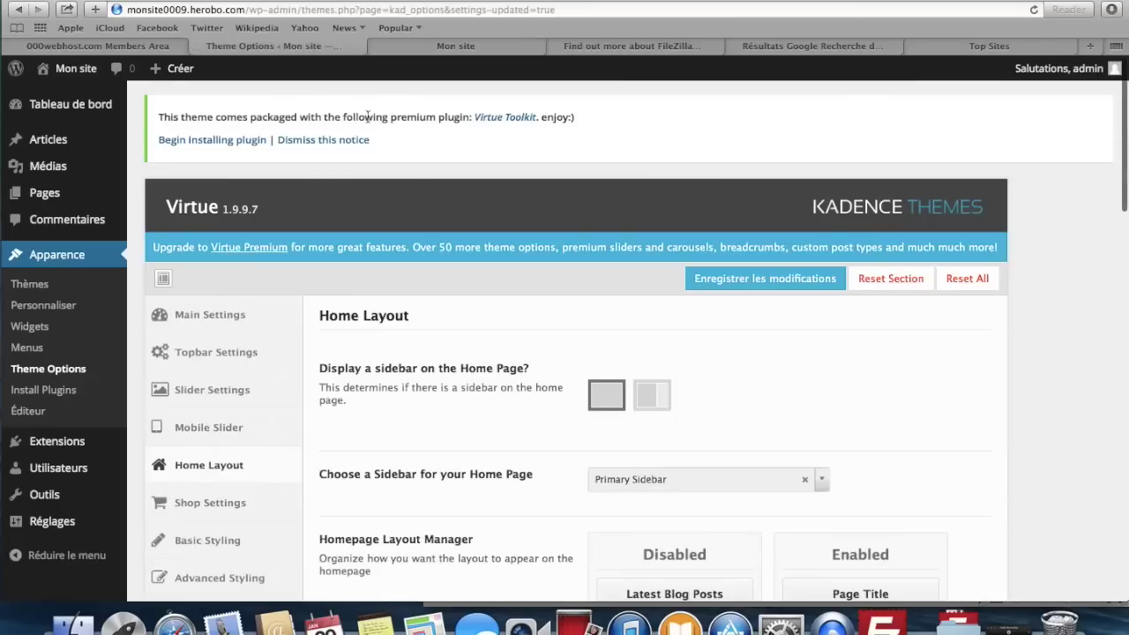
scroll(872, 555, down, 3)
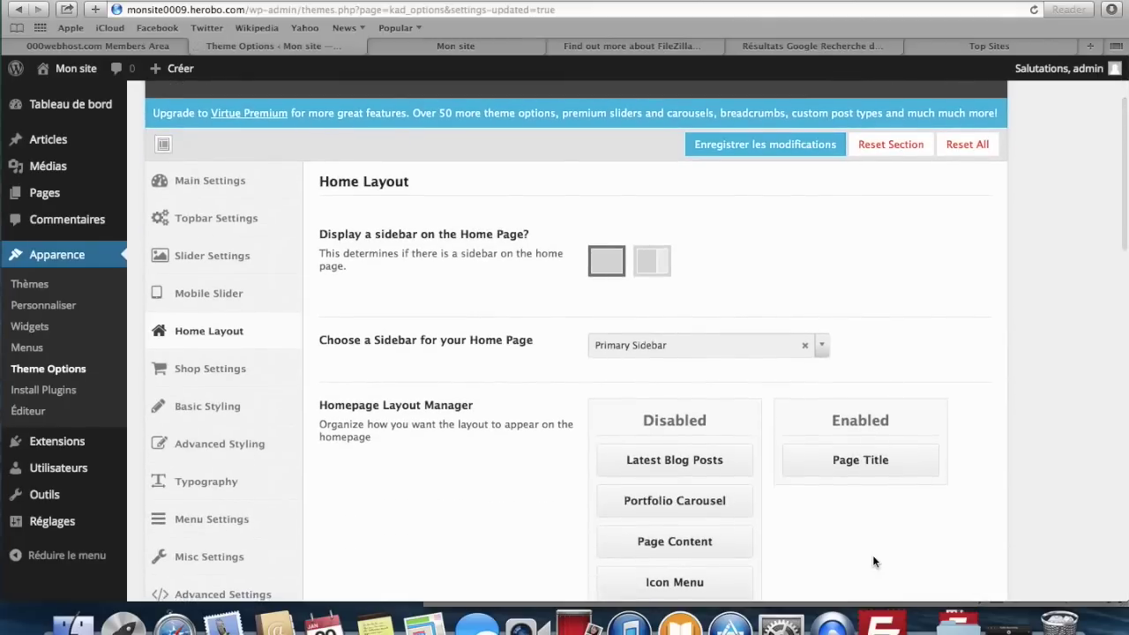
drag(878, 456, 626, 511)
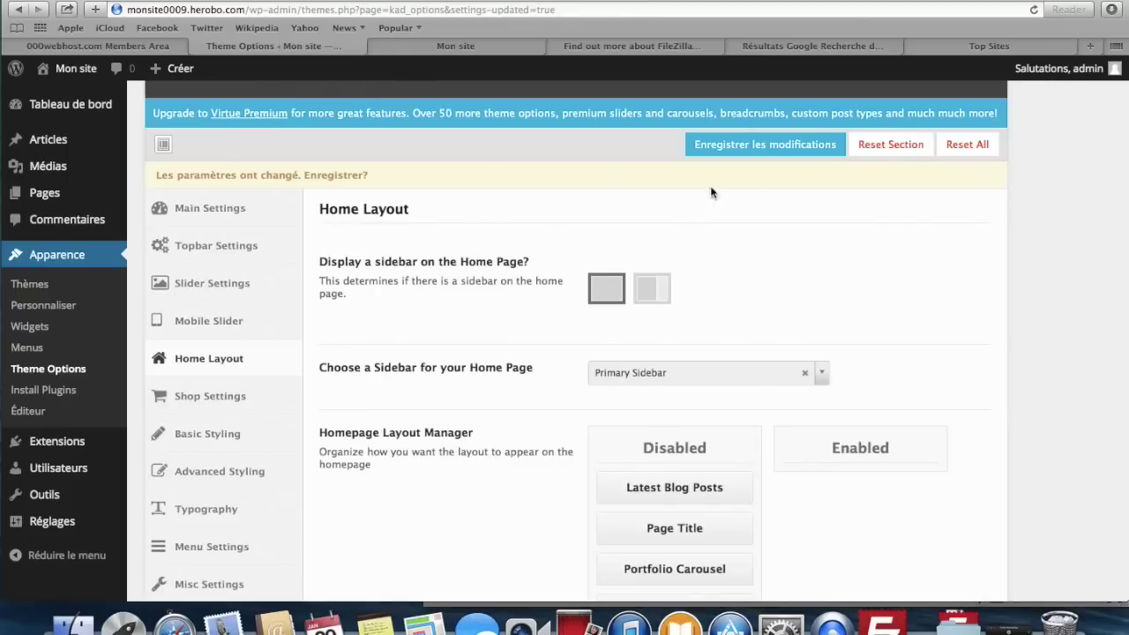
click(743, 148)
click(483, 49)
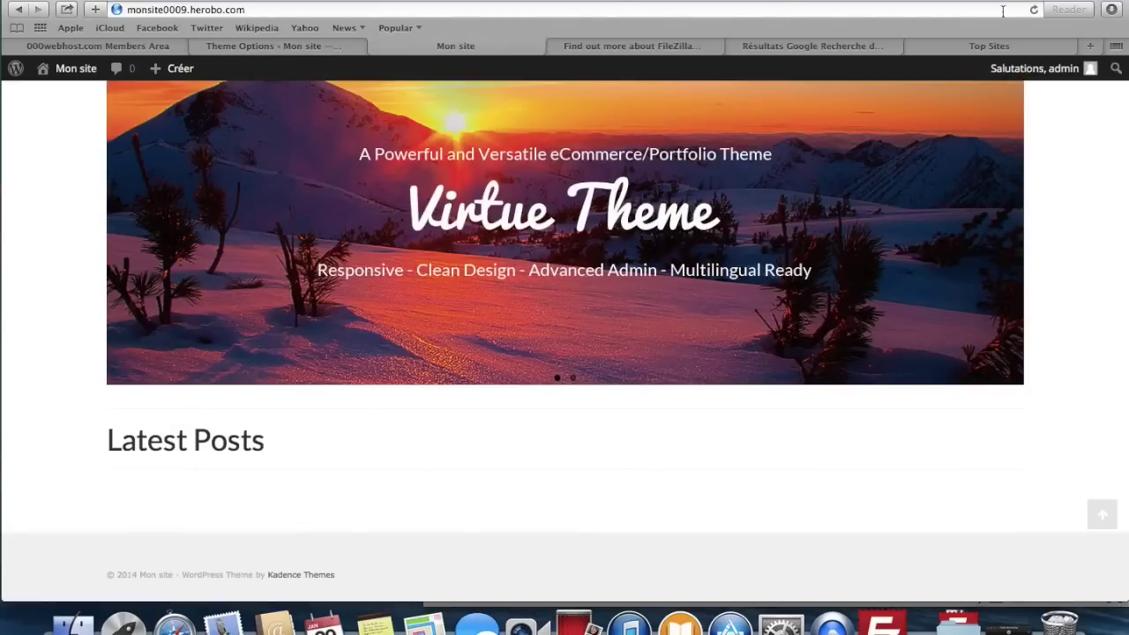
Step: Reload the front page and confirm only the slider remains, advancing it one slide
click(1036, 10)
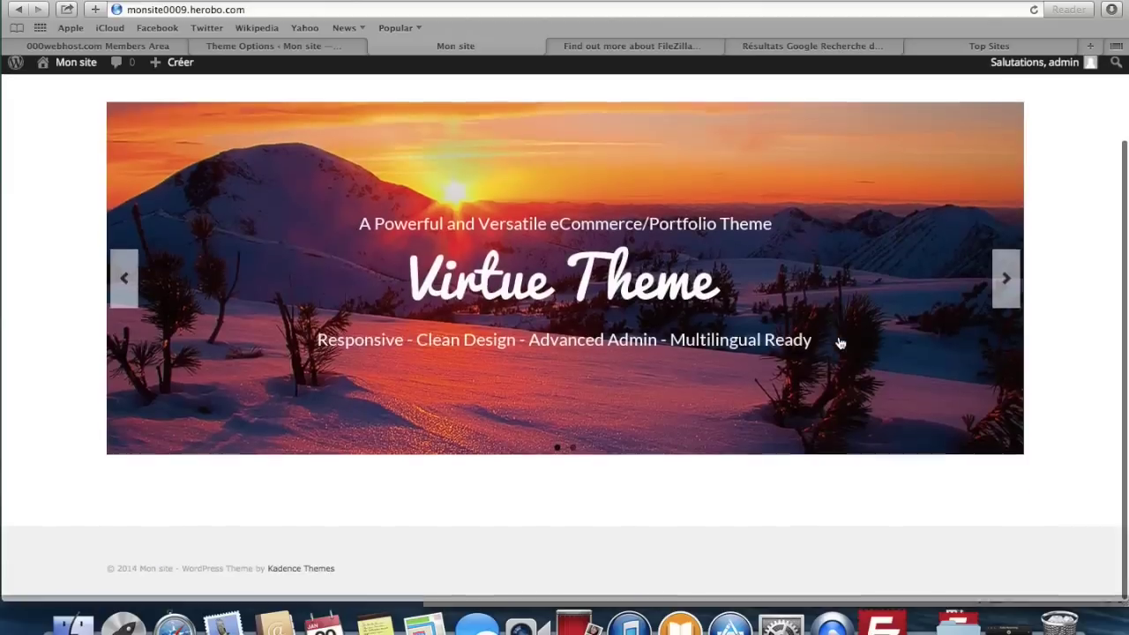
scroll(841, 343, down, 3)
scroll(841, 343, up, 3)
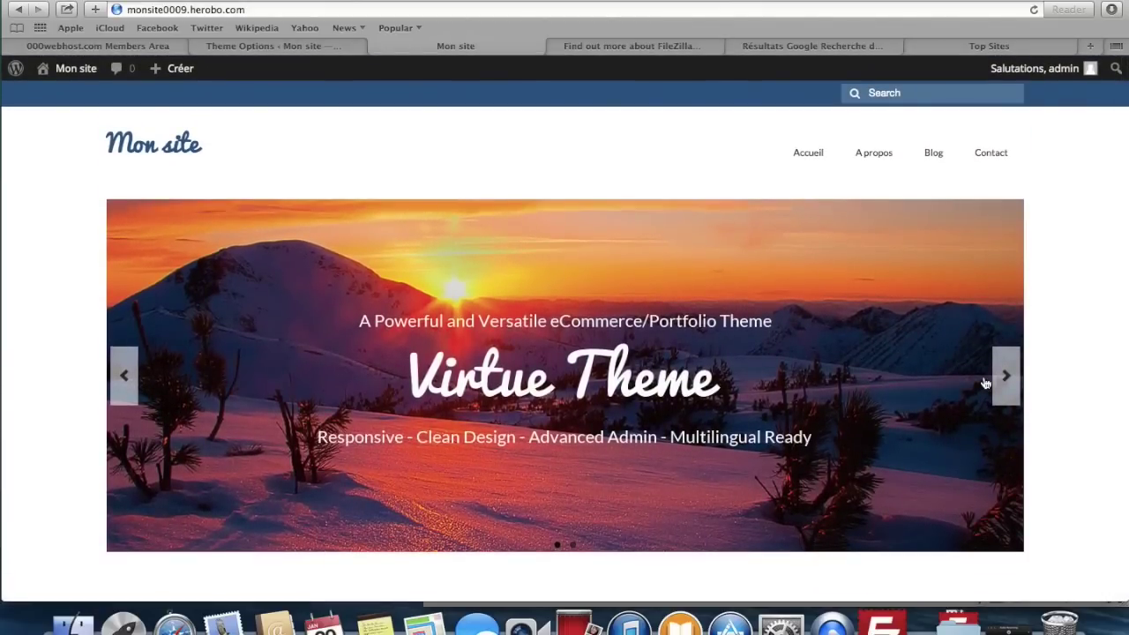
click(985, 383)
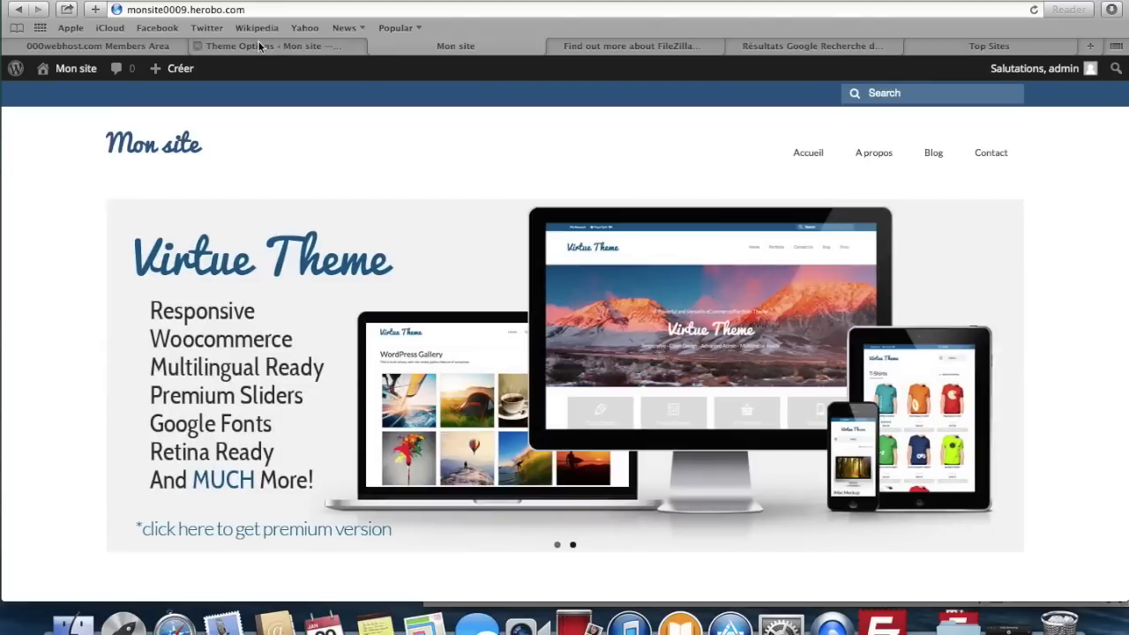
Step: Return to Theme Options' Home Layout, where all five homepage blocks are disabled
click(258, 43)
scroll(582, 415, down, 5)
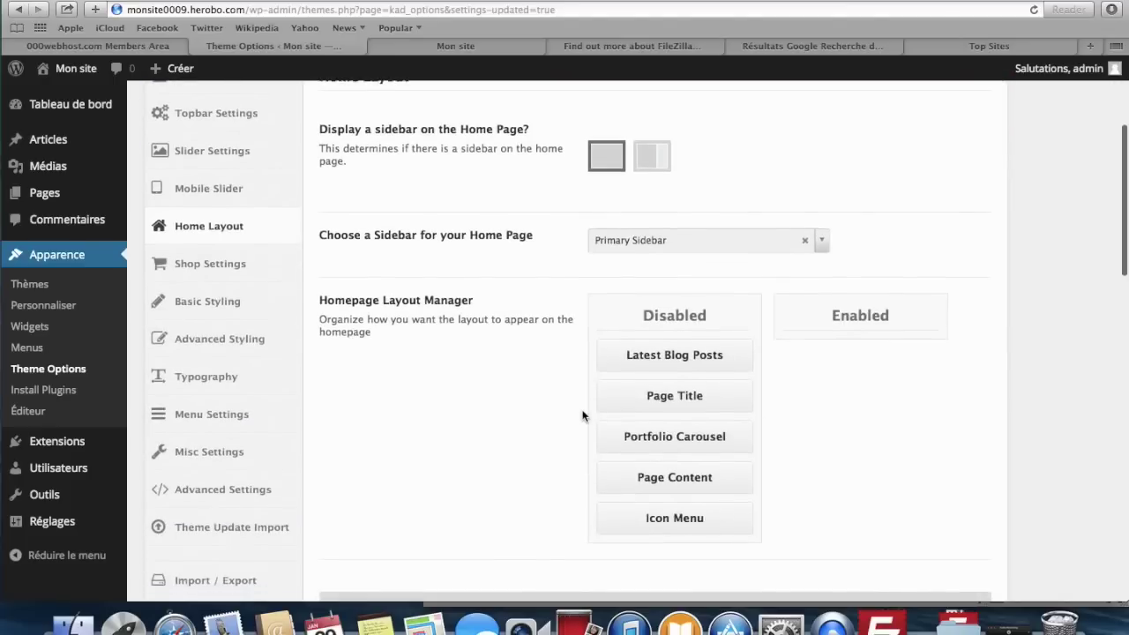
scroll(582, 415, down, 2)
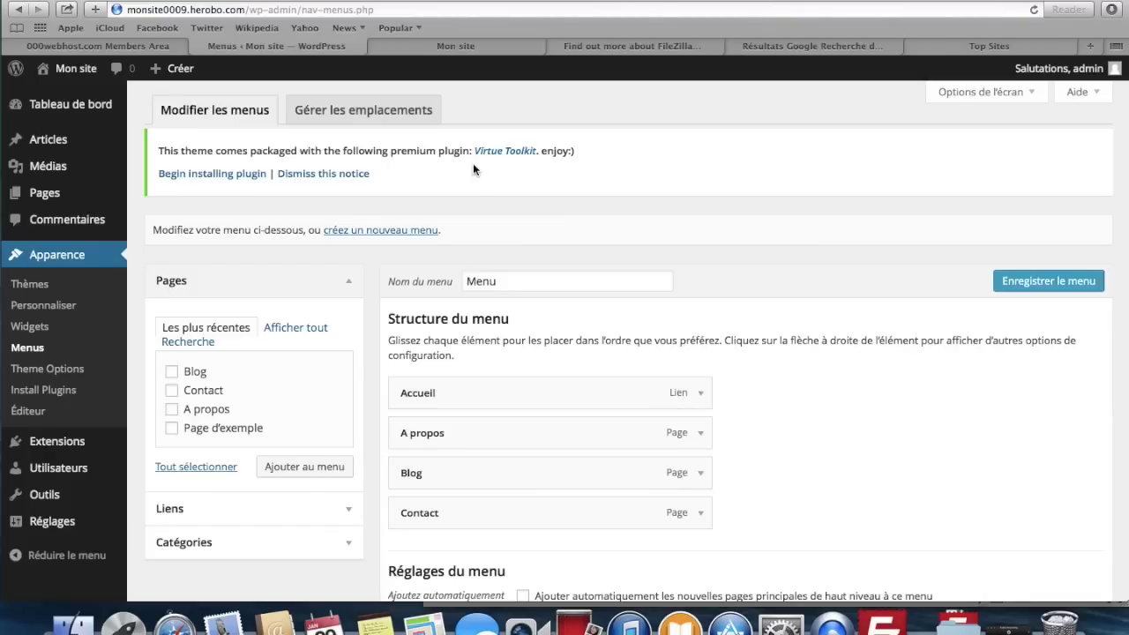
Step: Create a new empty menu named 'Menu 2', leaving the current menu page unsaved
click(408, 232)
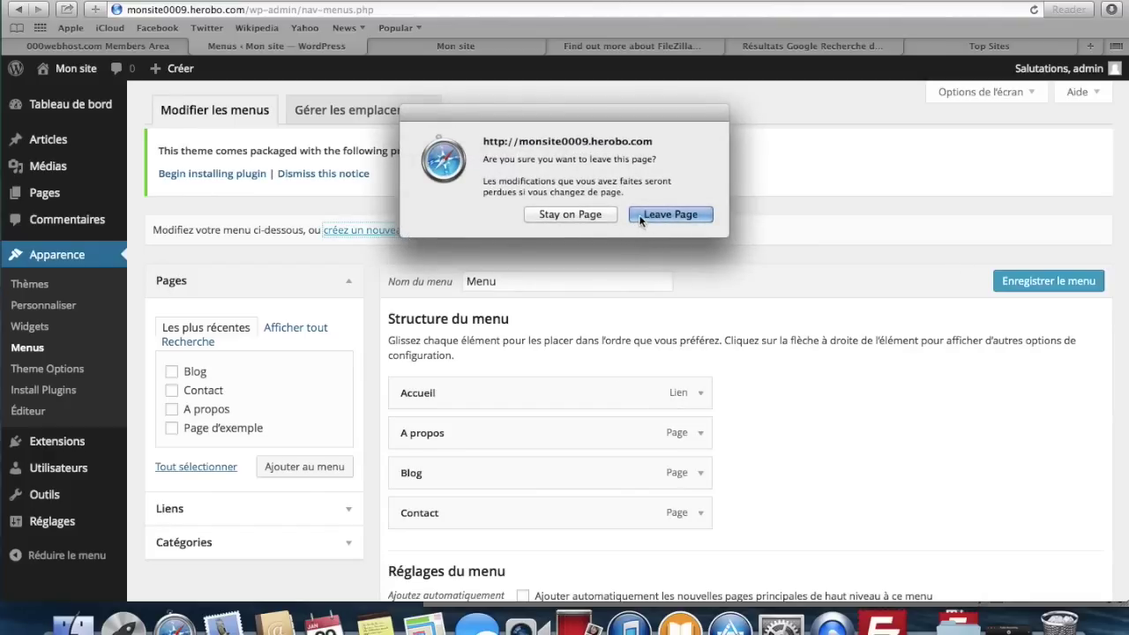
click(591, 215)
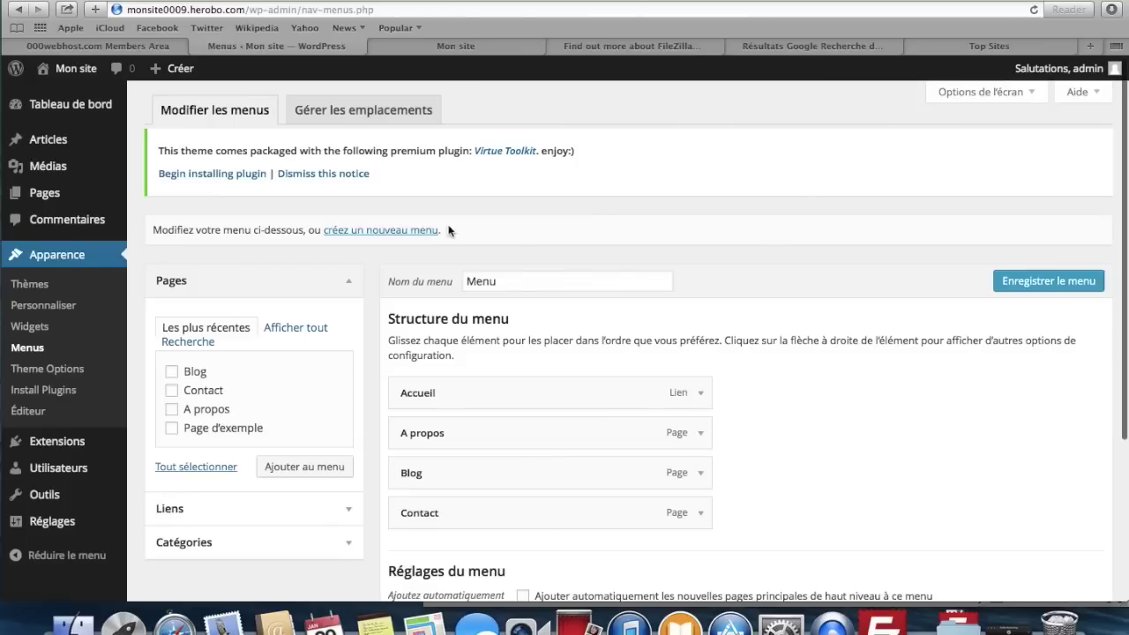
click(404, 233)
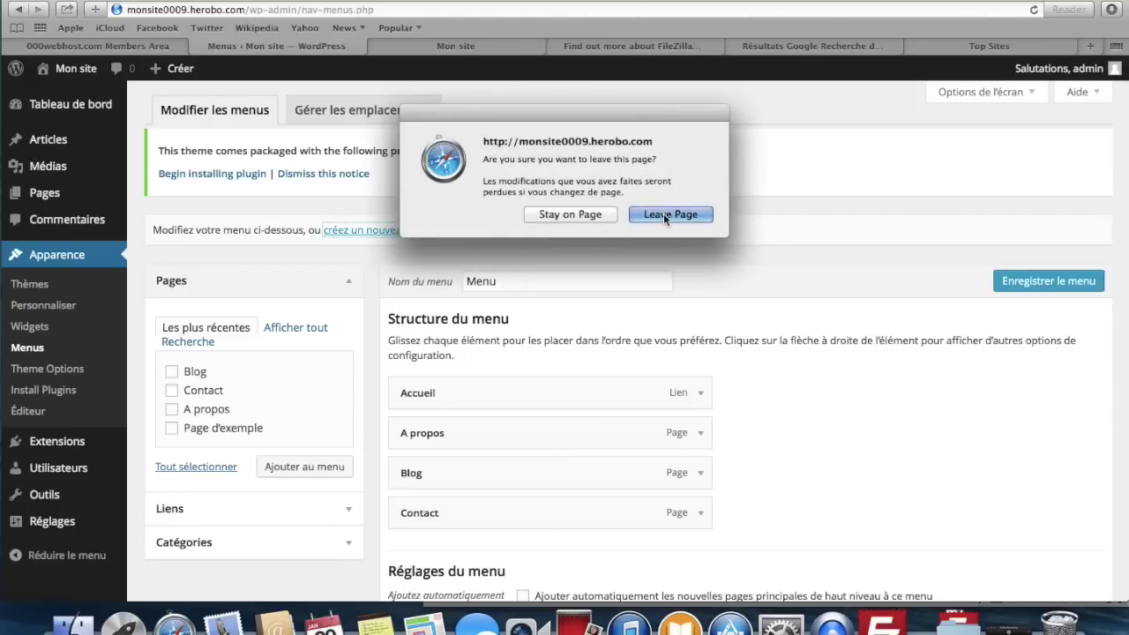
click(662, 214)
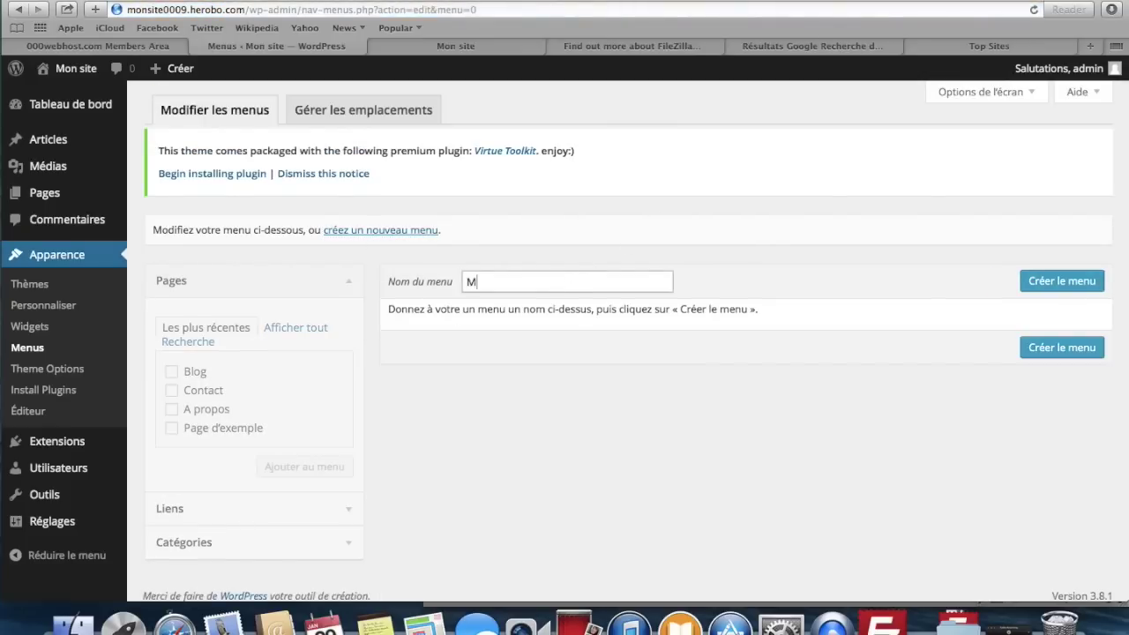
text(Menu 2)
click(1028, 284)
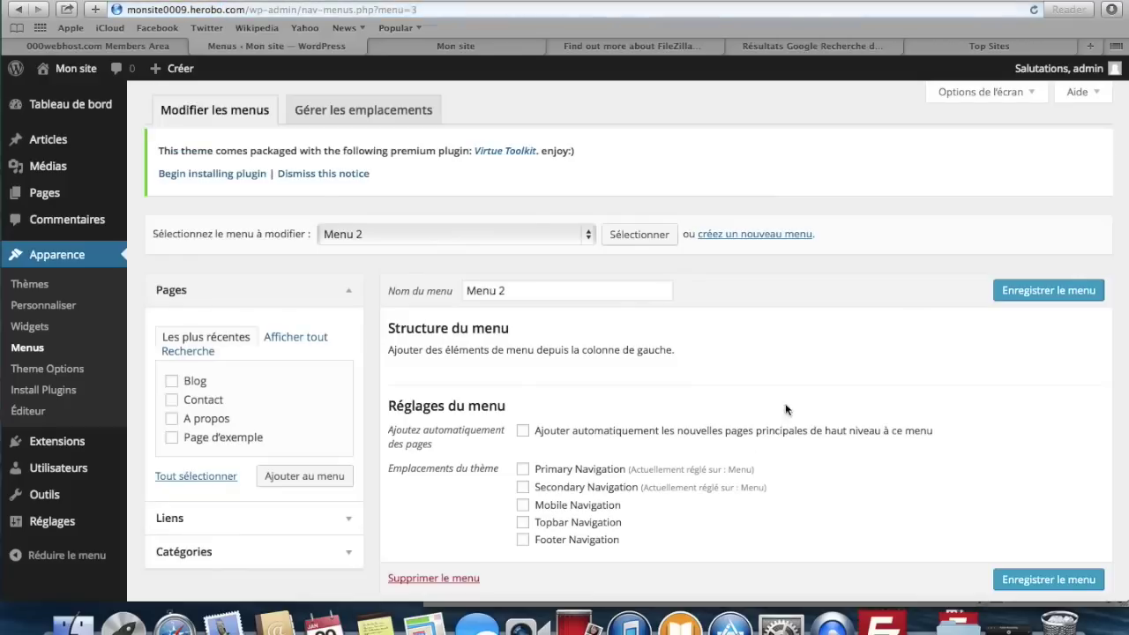
Step: Add the A propos and Blog pages to Menu 2 and save it under Secondary Navigation
scroll(844, 320, down, 2)
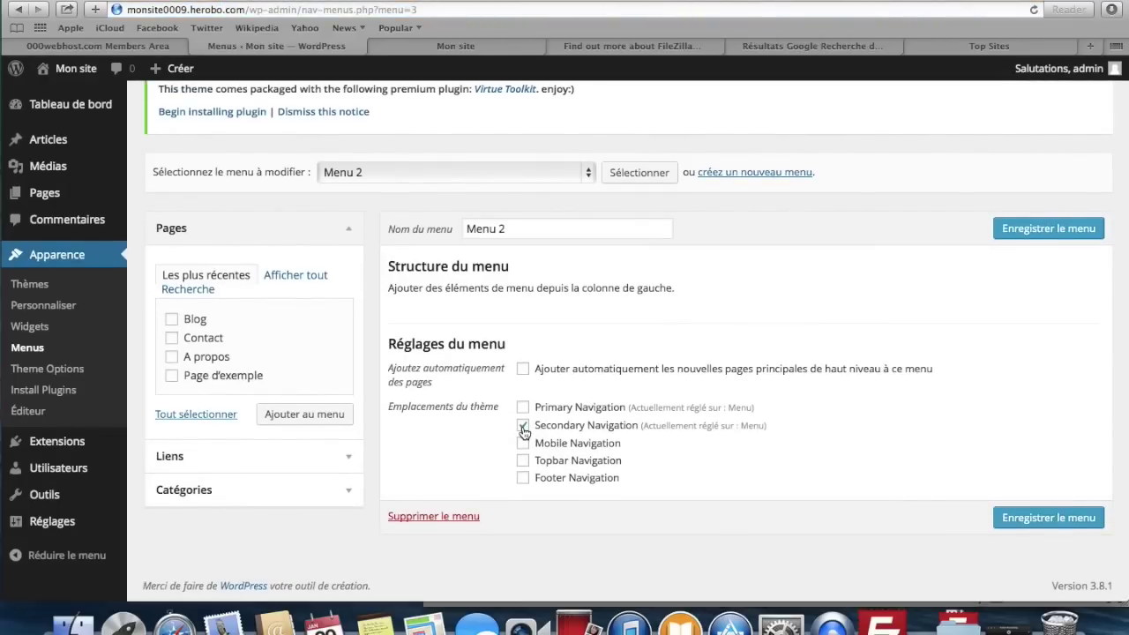
click(171, 357)
click(172, 319)
click(340, 426)
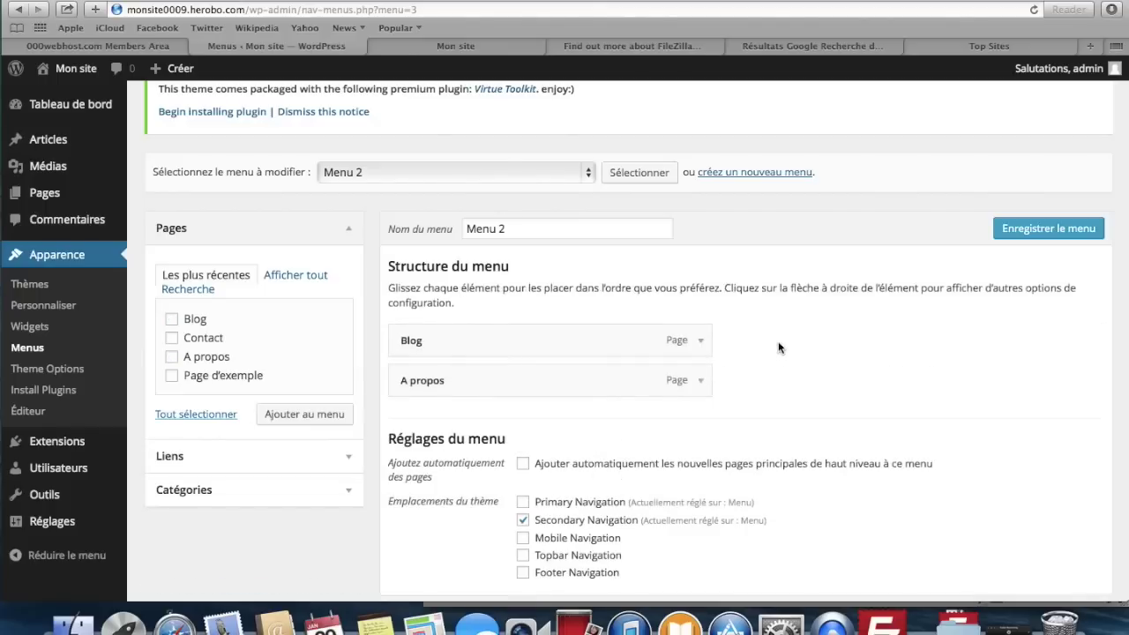
scroll(777, 348, up, 3)
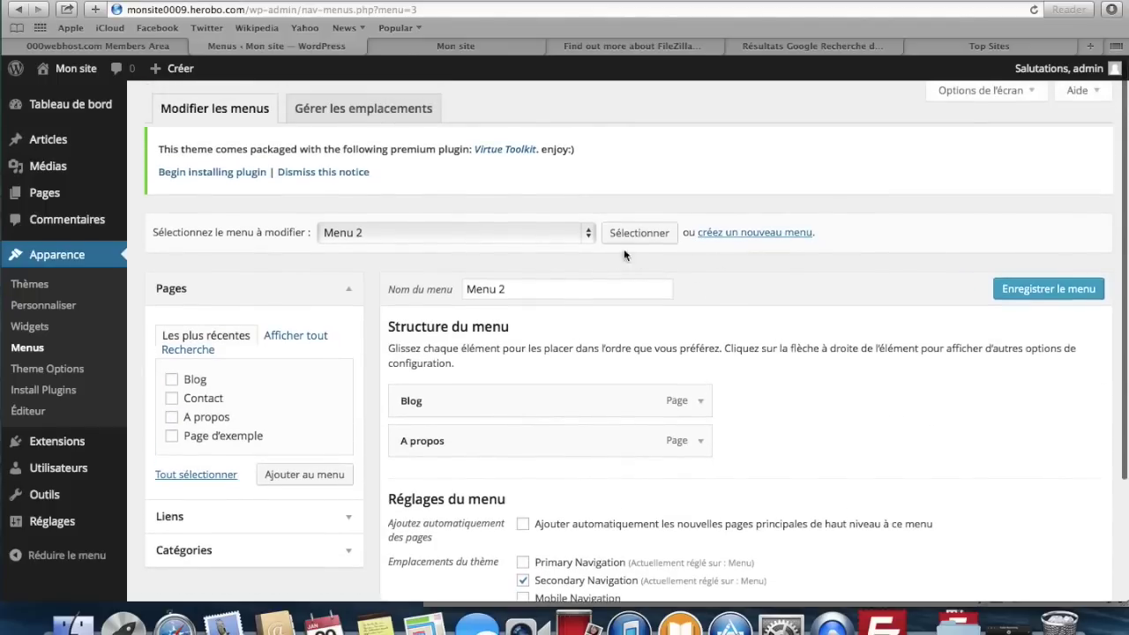
click(1097, 296)
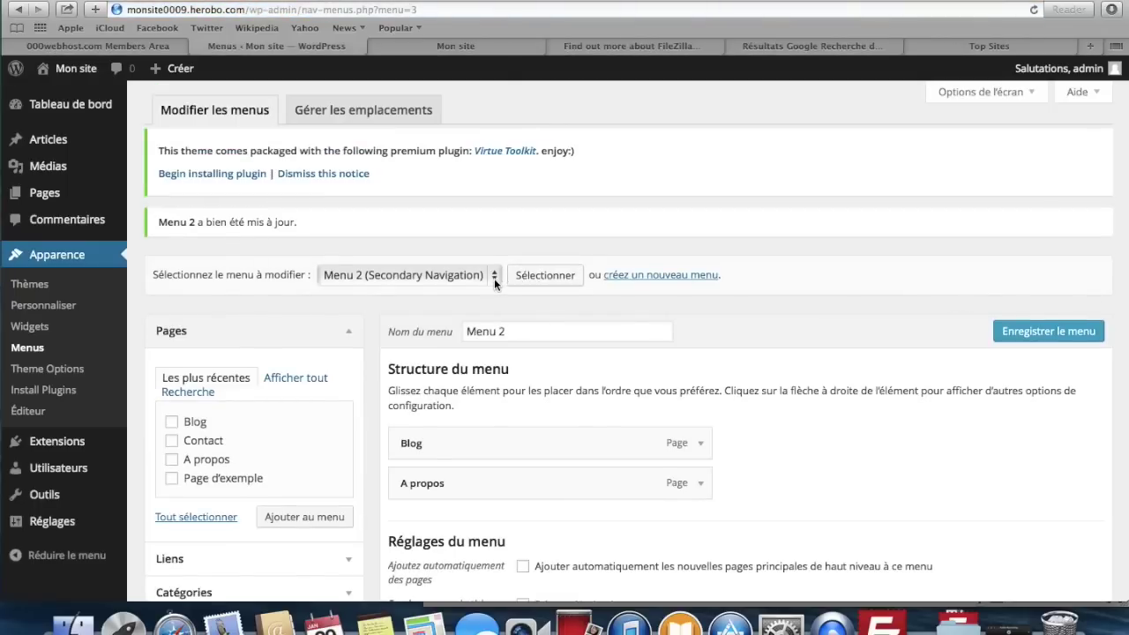
Step: Load the primary navigation menu for editing, leaving the unsaved page
click(493, 278)
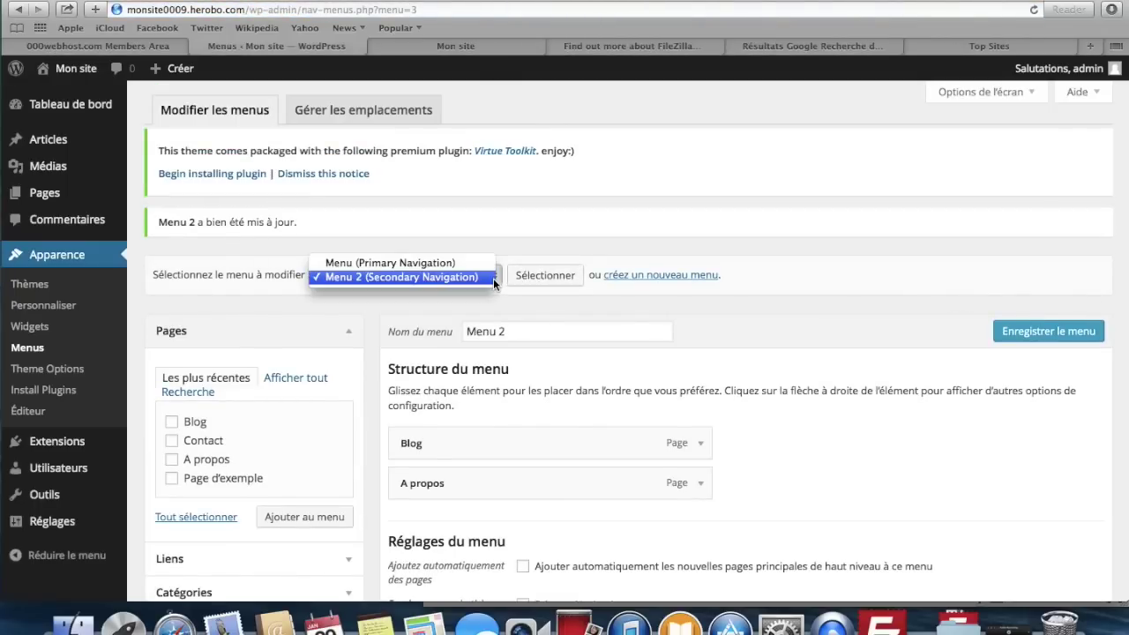
click(474, 162)
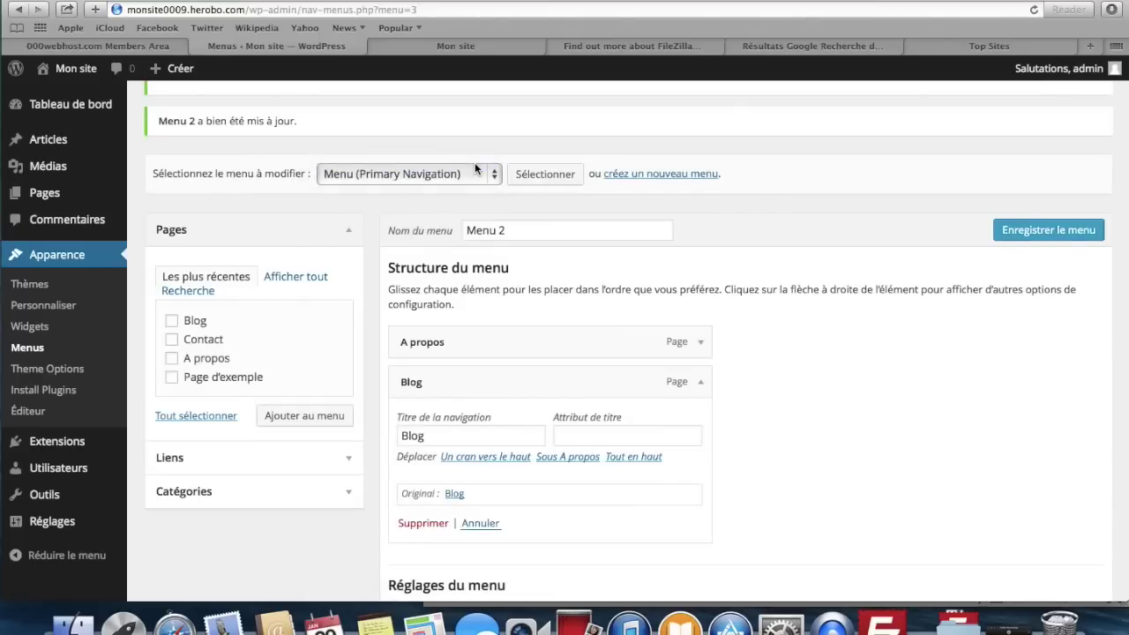
click(566, 173)
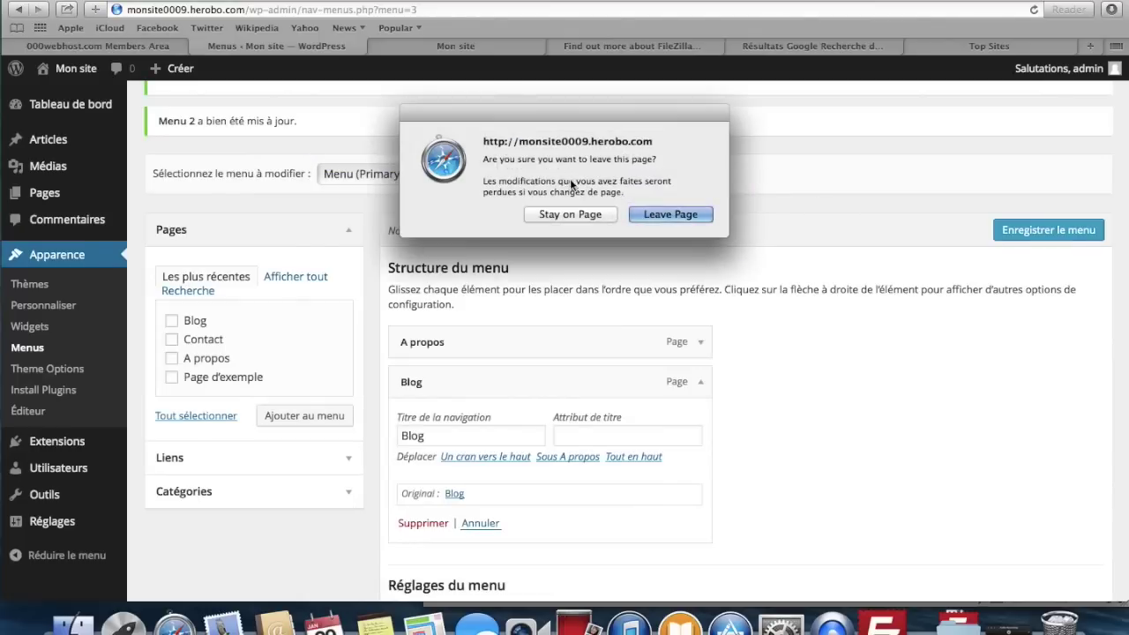
click(663, 221)
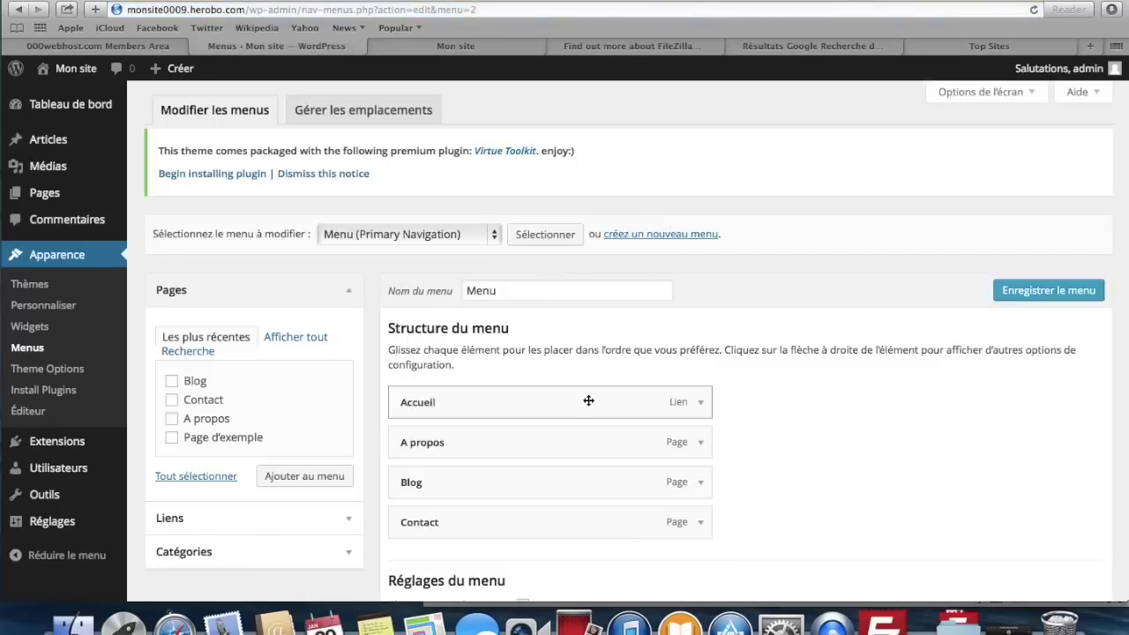
Step: Delete the Blog, A propos and Accueil items so only Contact remains, and save
click(699, 483)
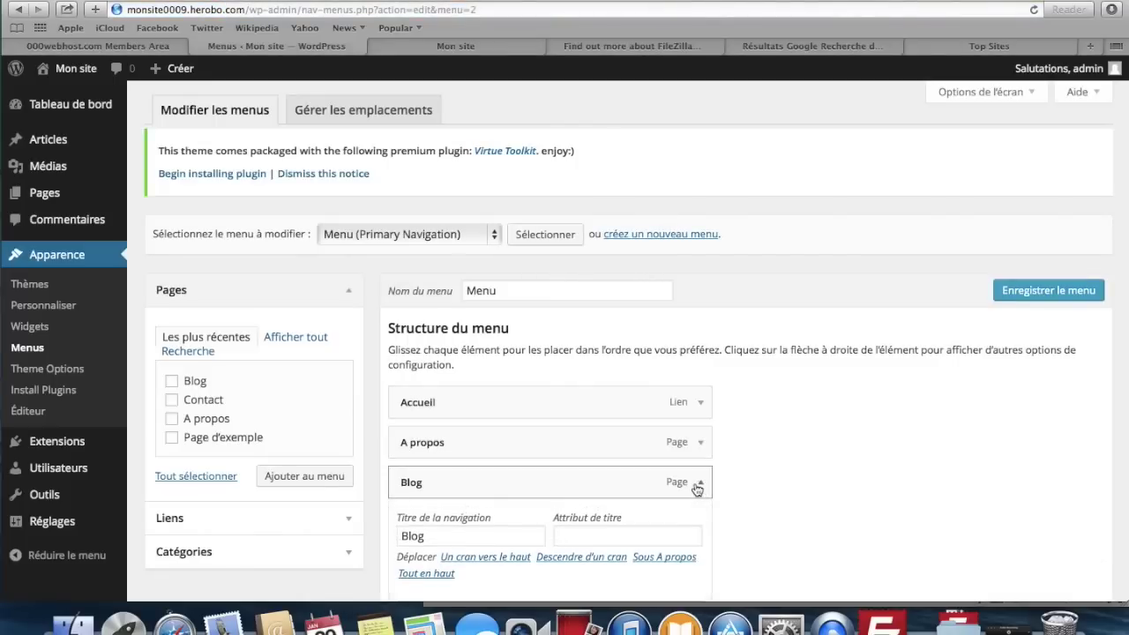
scroll(662, 507, down, 2)
click(434, 549)
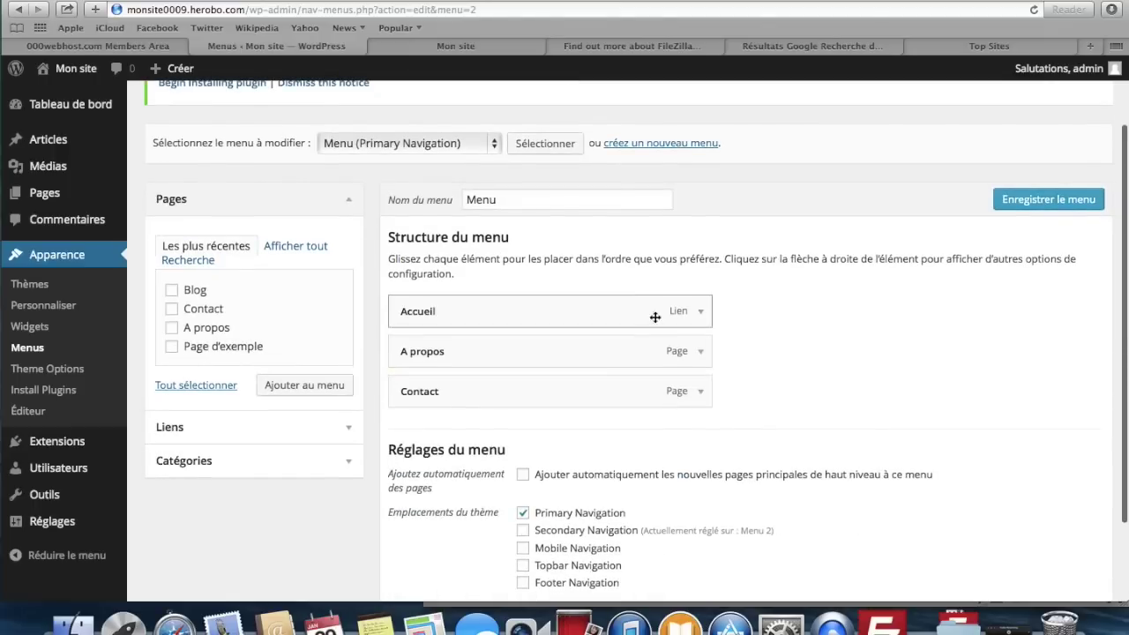
click(701, 352)
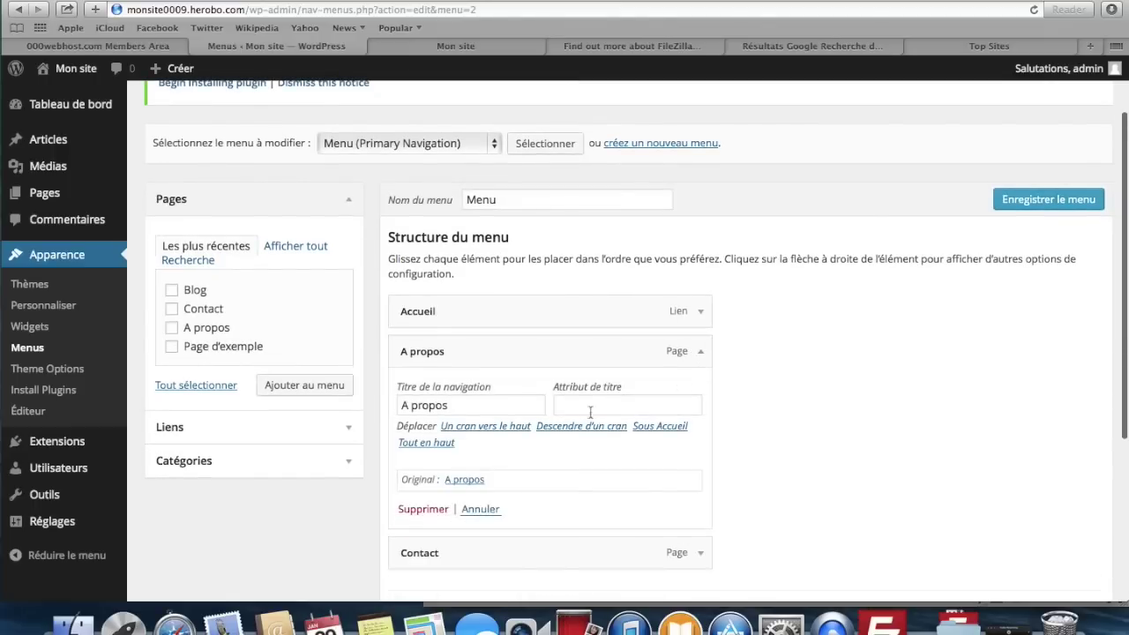
click(425, 510)
click(701, 312)
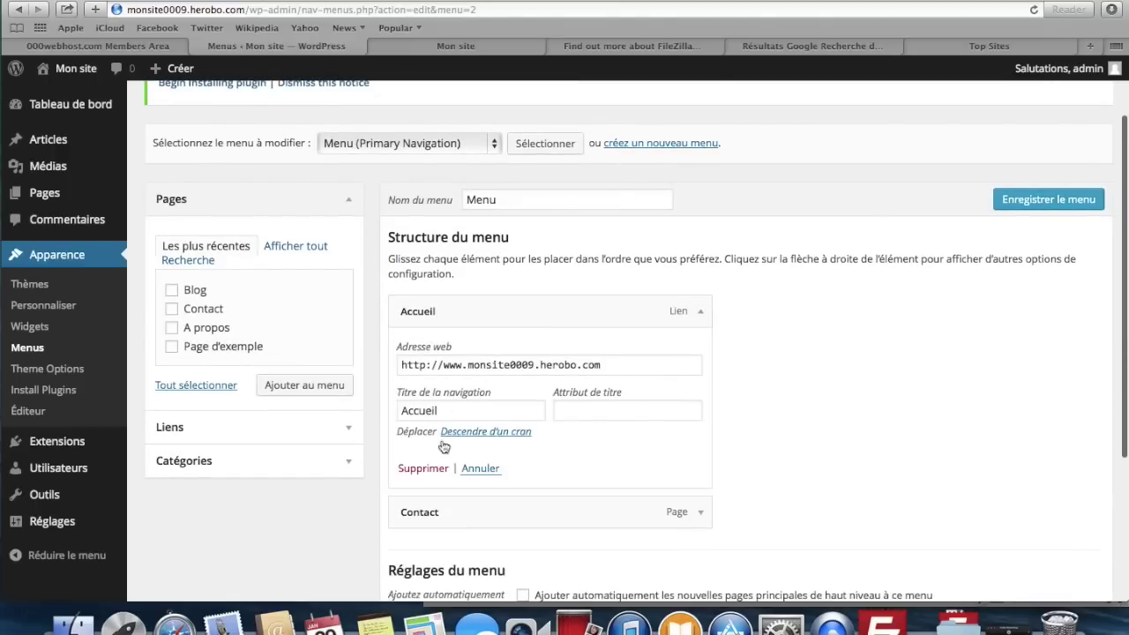
click(420, 468)
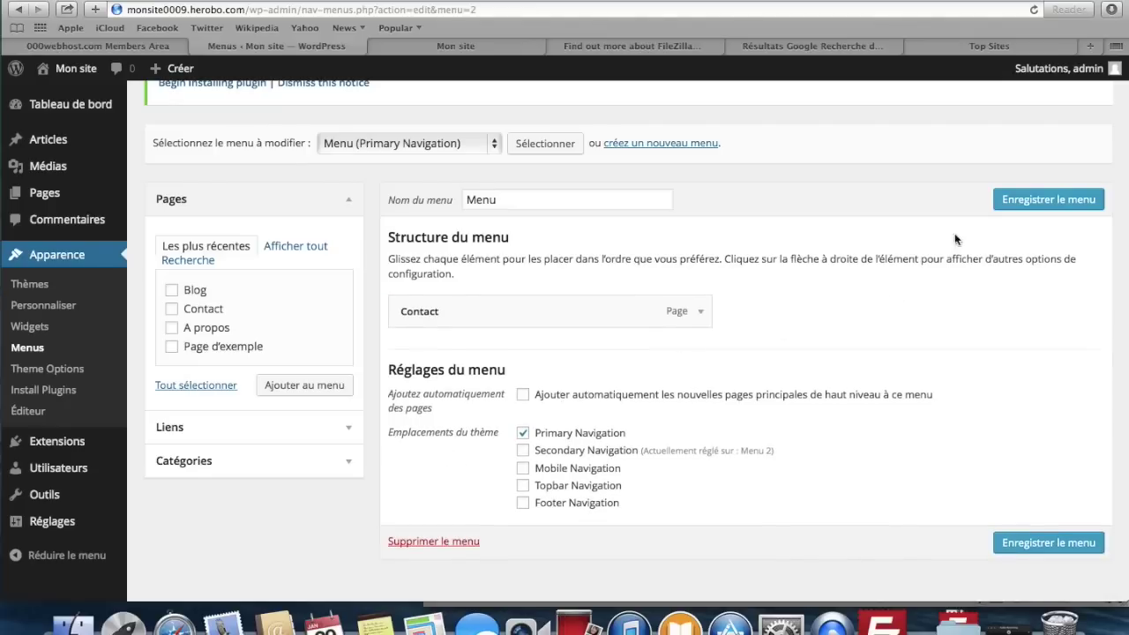
click(1019, 206)
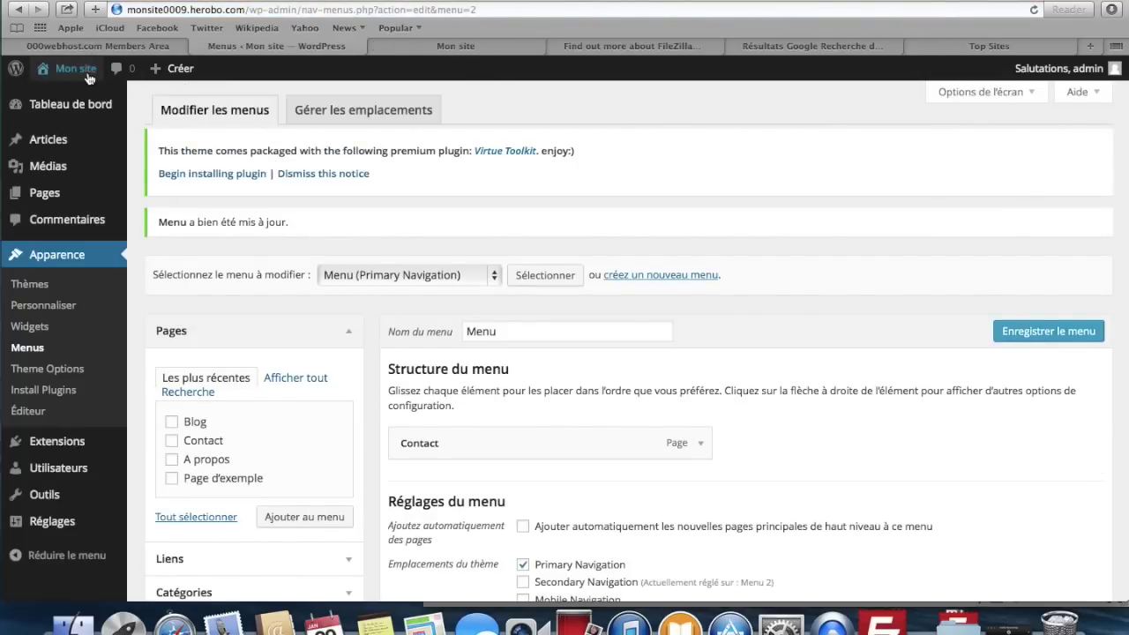
Step: Visit the public site via Mon site and scroll the home page to check the menus
mouse_move(76, 68)
click(73, 106)
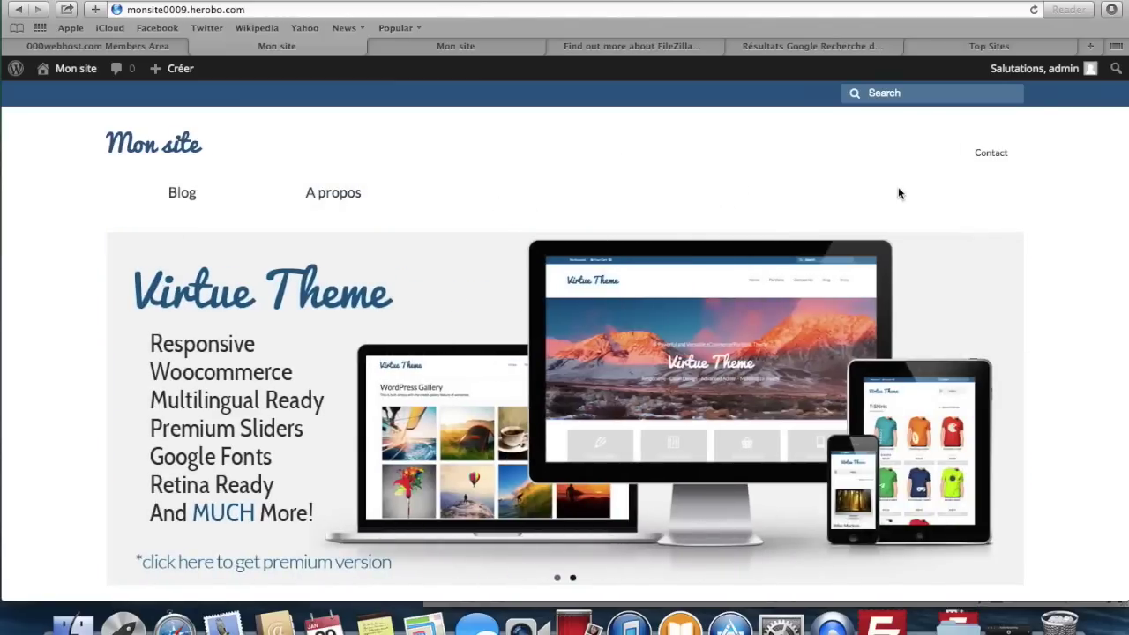
scroll(899, 191, down, 3)
scroll(900, 193, up, 3)
mouse_move(64, 78)
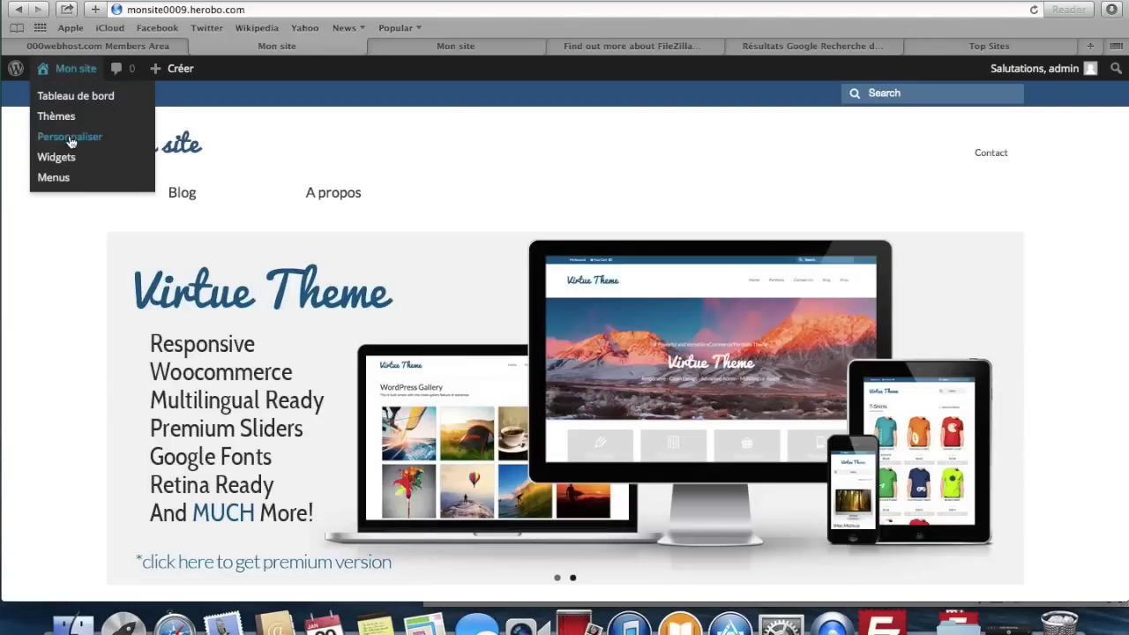
click(68, 99)
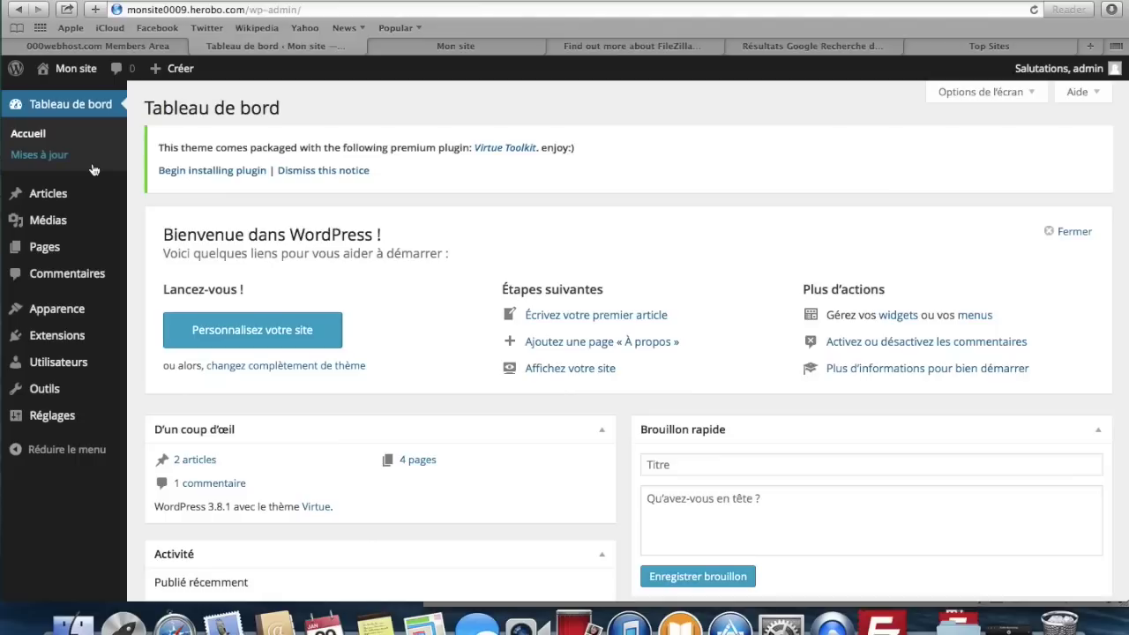
mouse_move(50, 314)
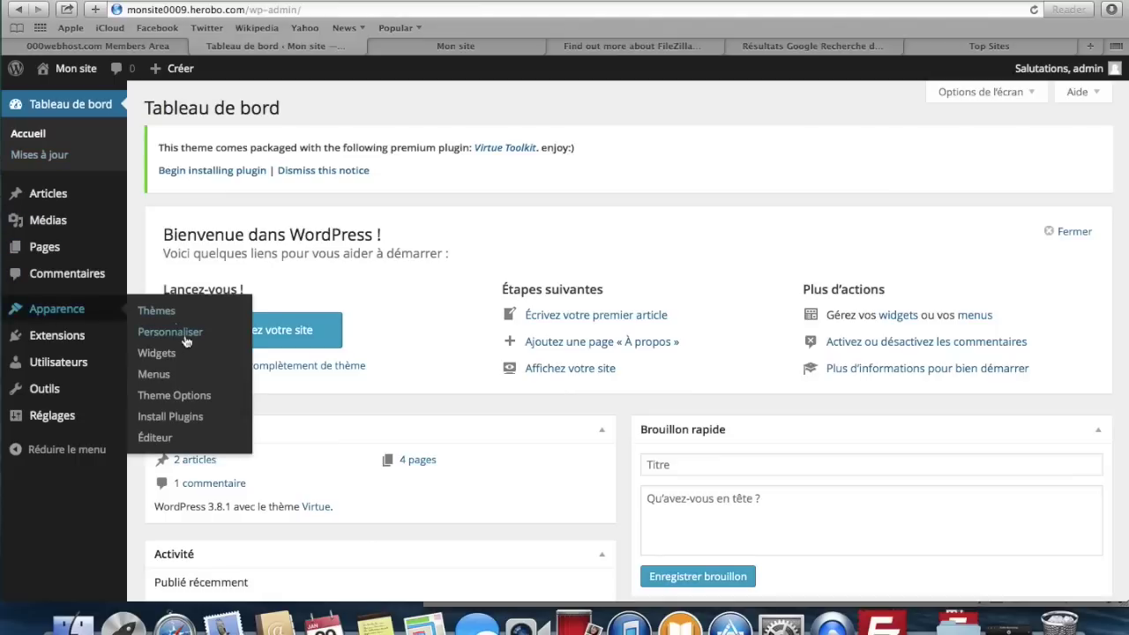
click(163, 399)
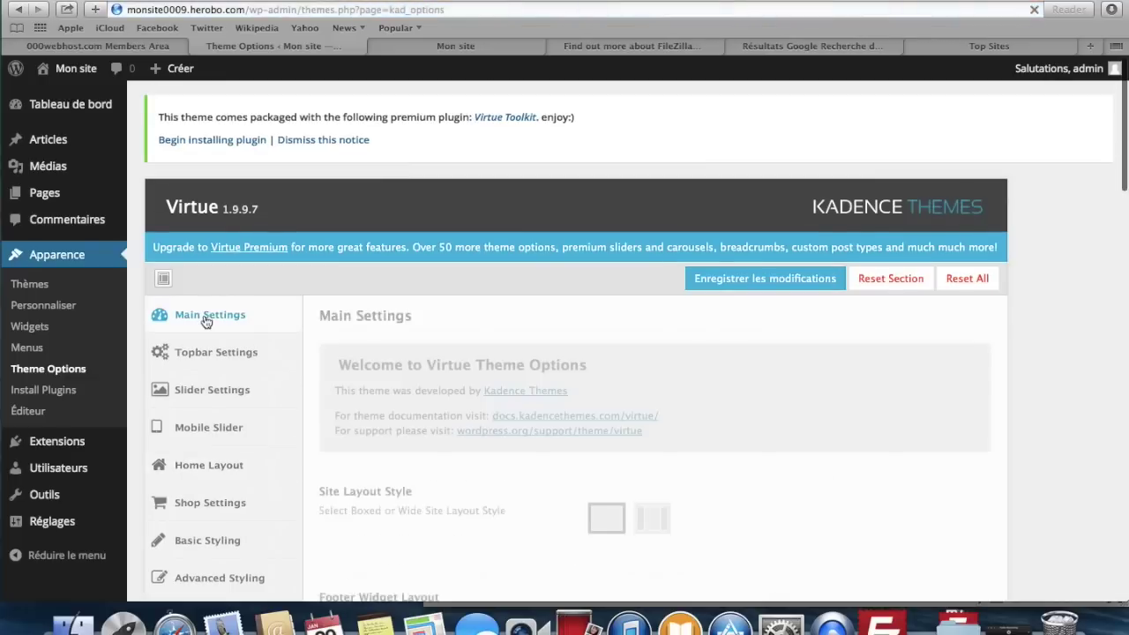
scroll(510, 458, down, 2)
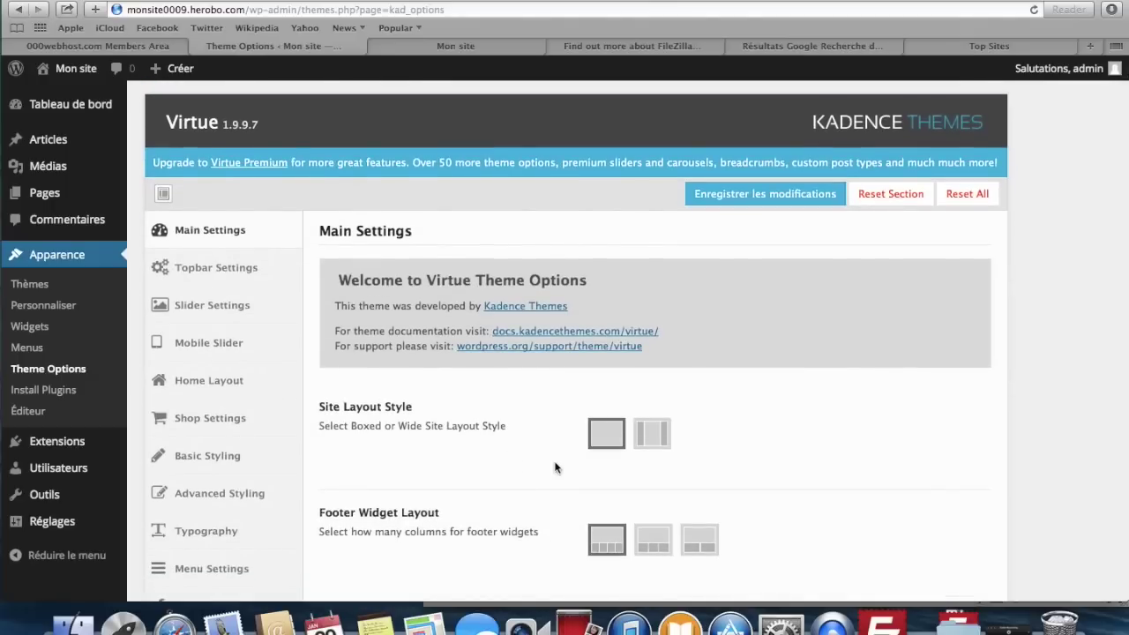
scroll(554, 468, down, 2)
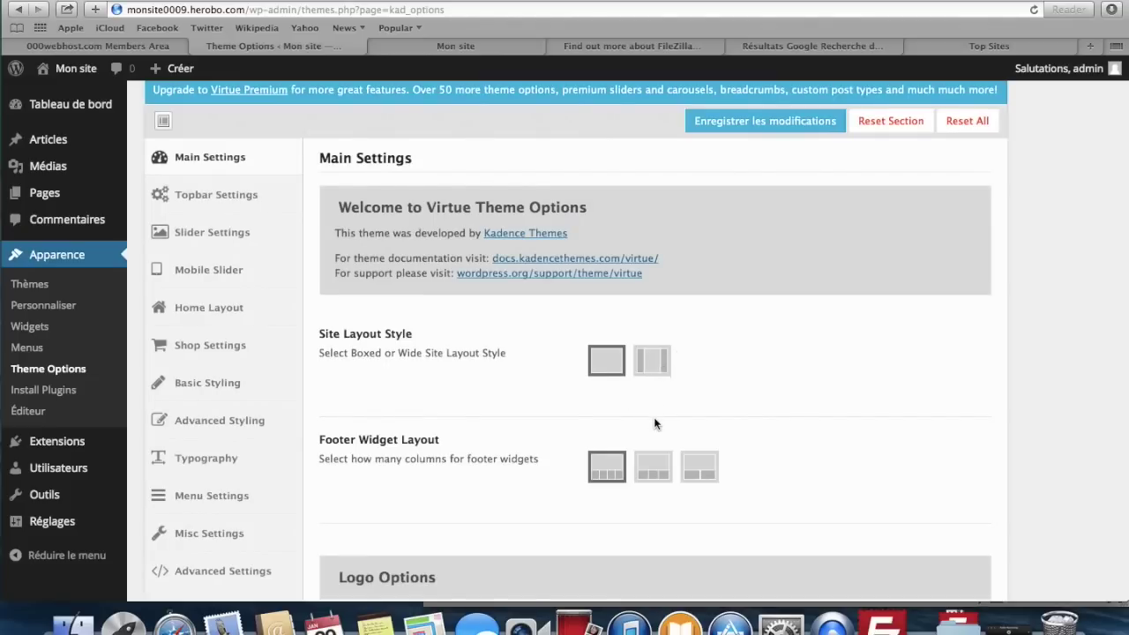
scroll(690, 416, down, 2)
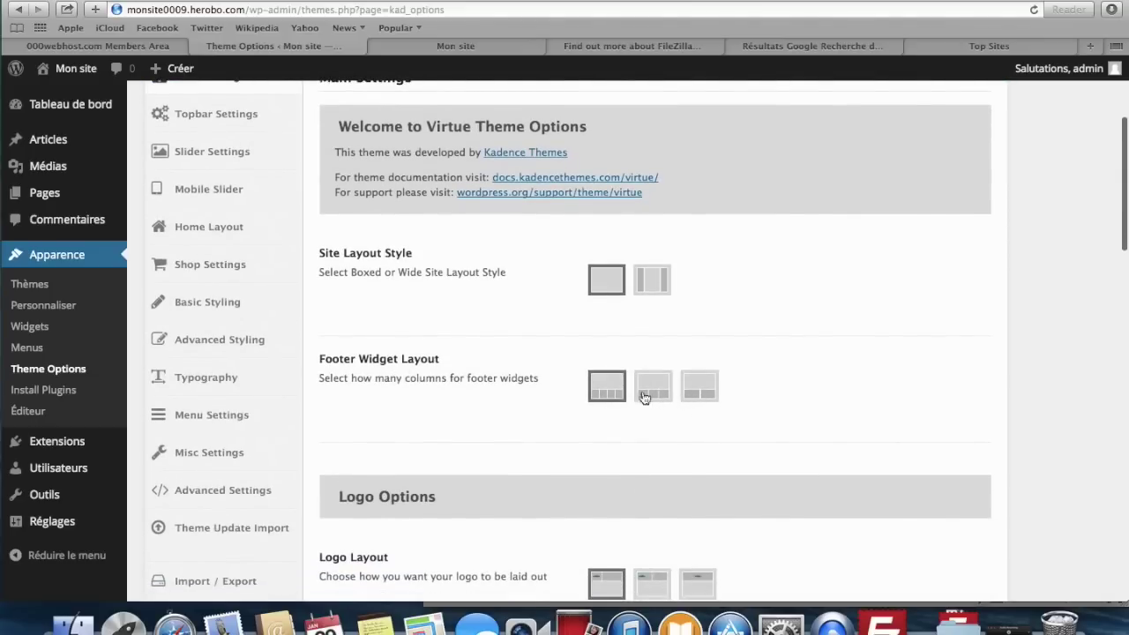
scroll(713, 453, down, 3)
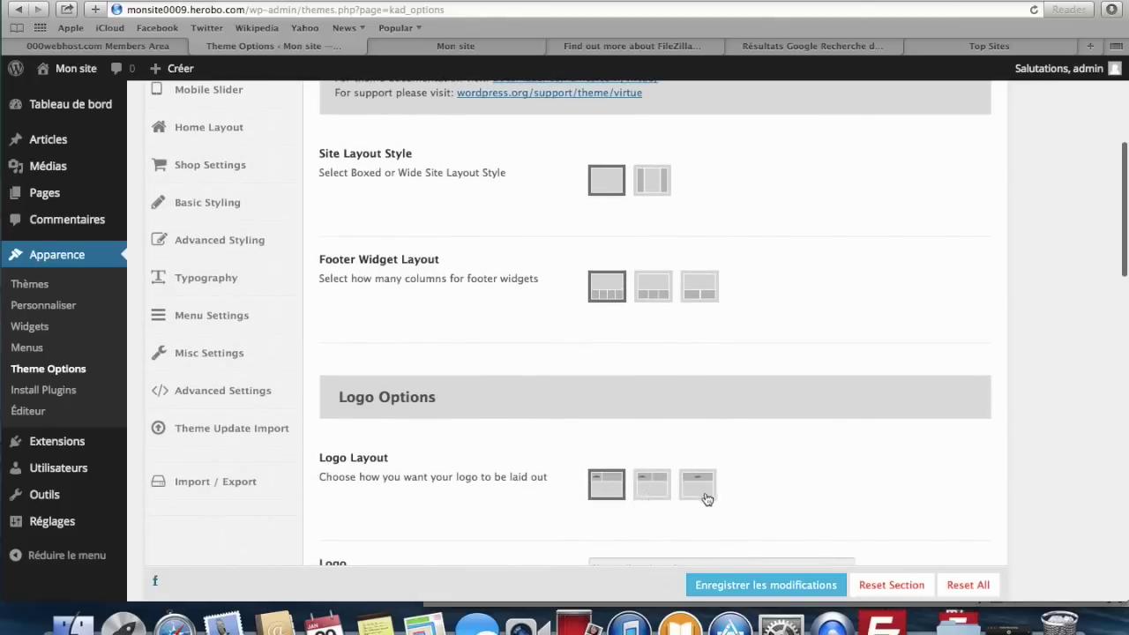
scroll(709, 502, down, 1)
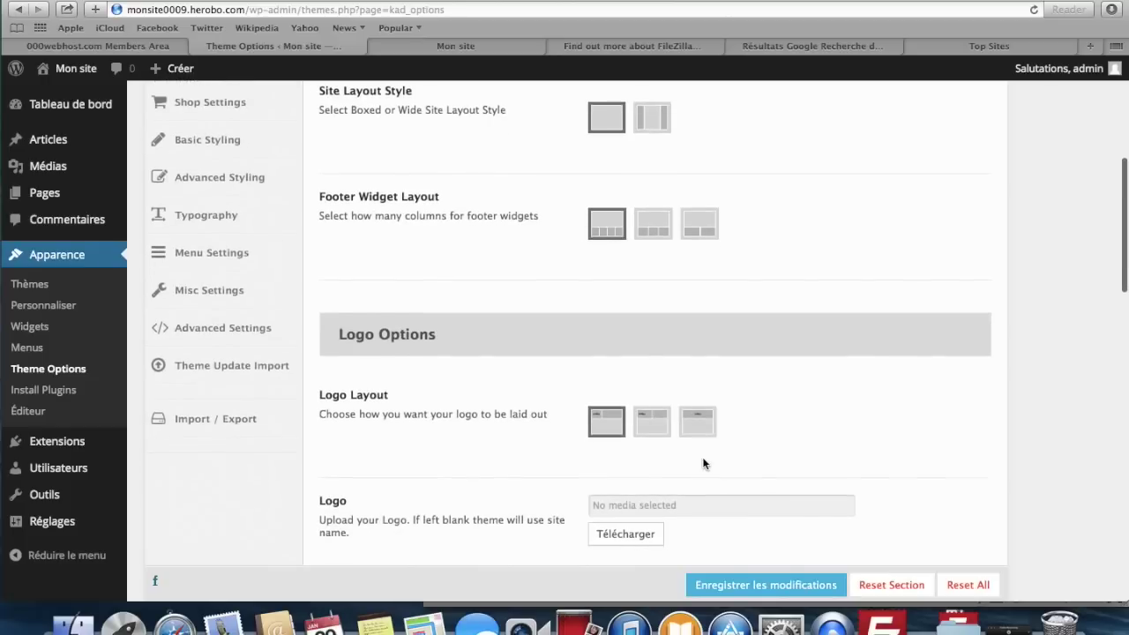
scroll(702, 450, down, 3)
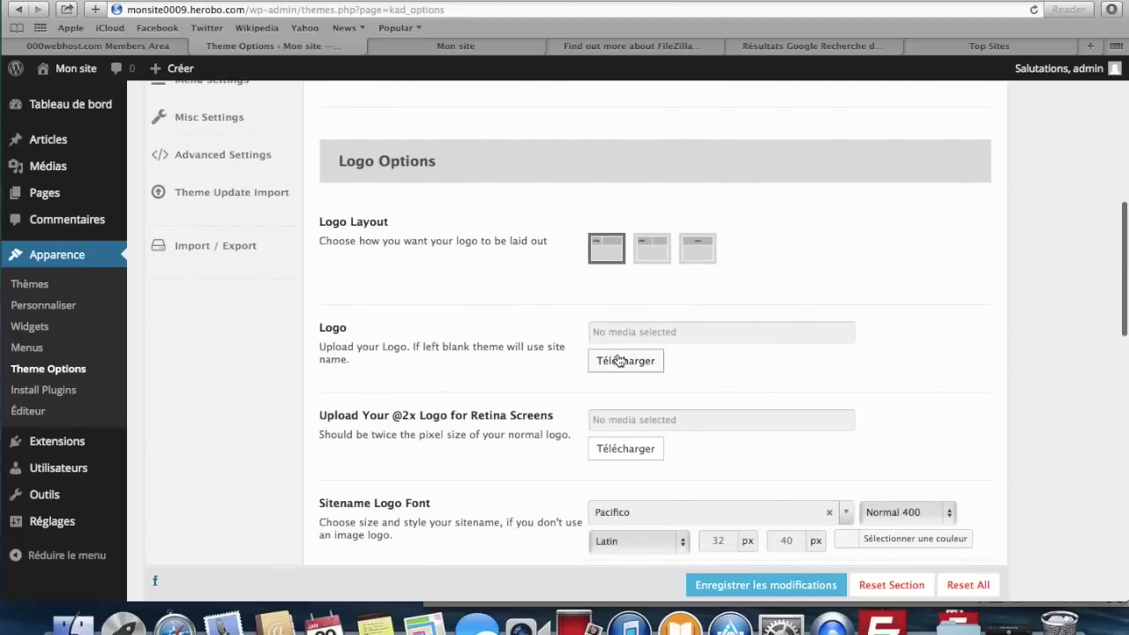
scroll(620, 360, down, 3)
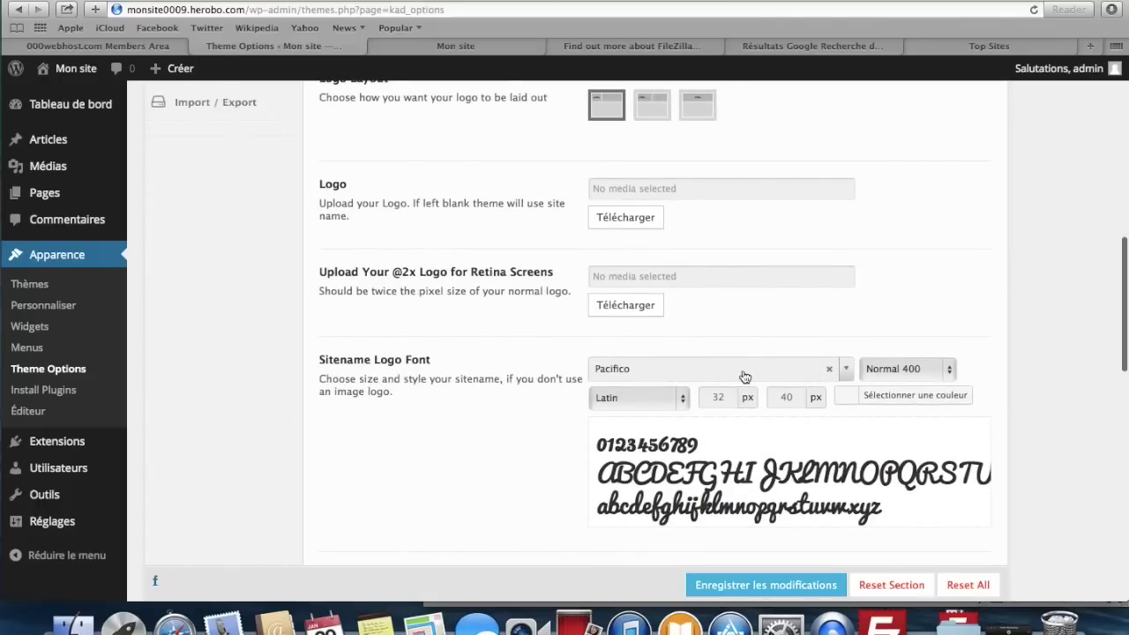
scroll(745, 377, down, 3)
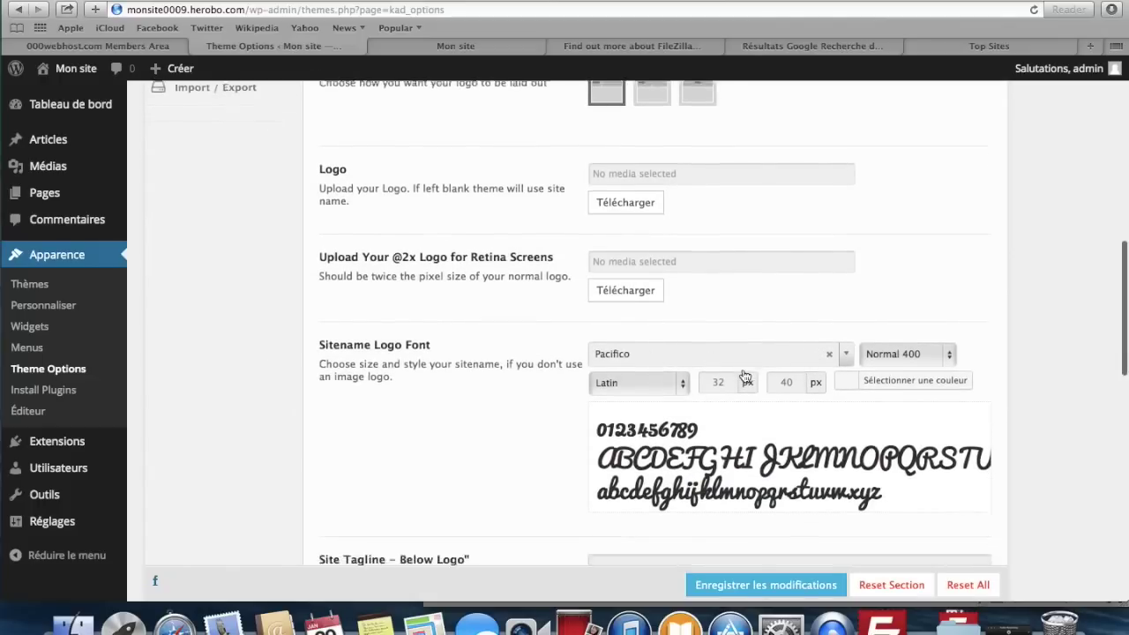
scroll(745, 377, down, 5)
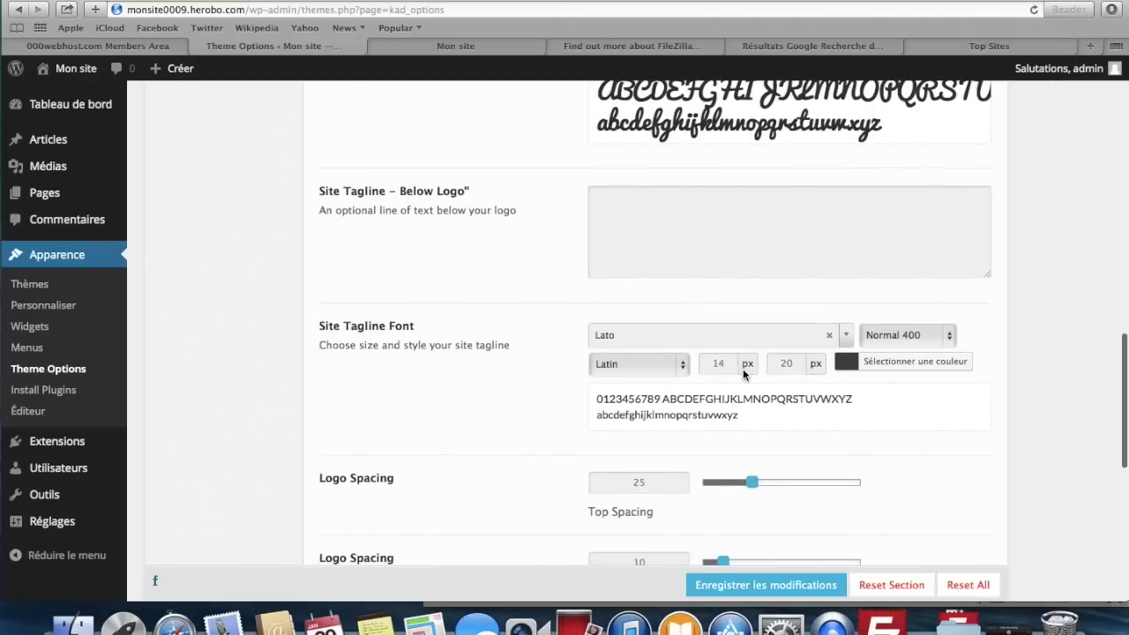
scroll(661, 443, down, 6)
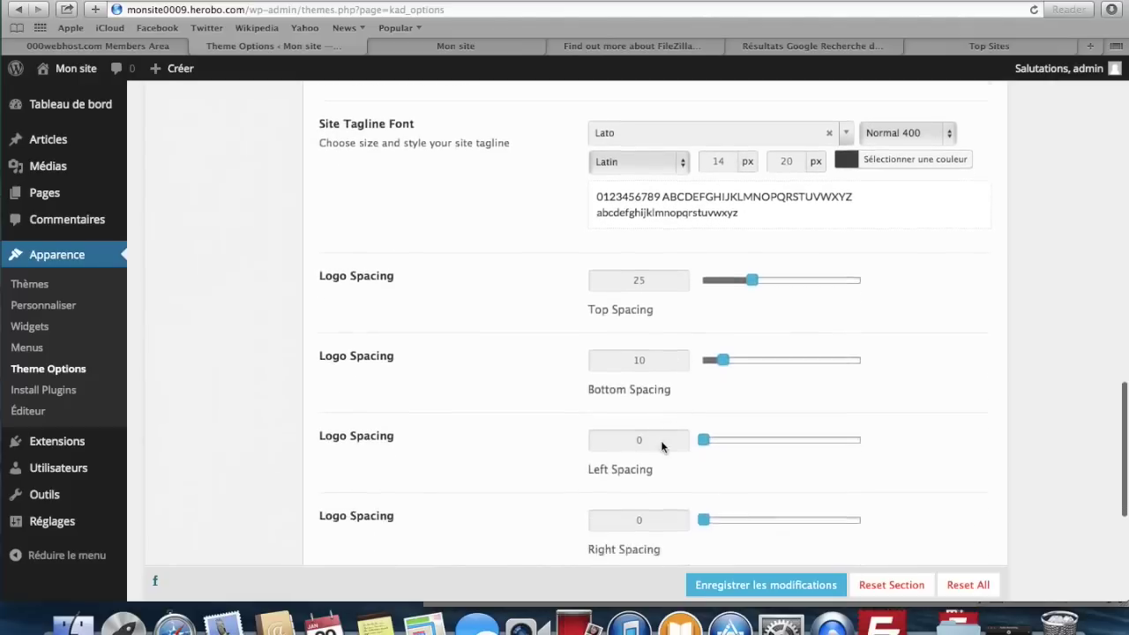
scroll(662, 445, down, 4)
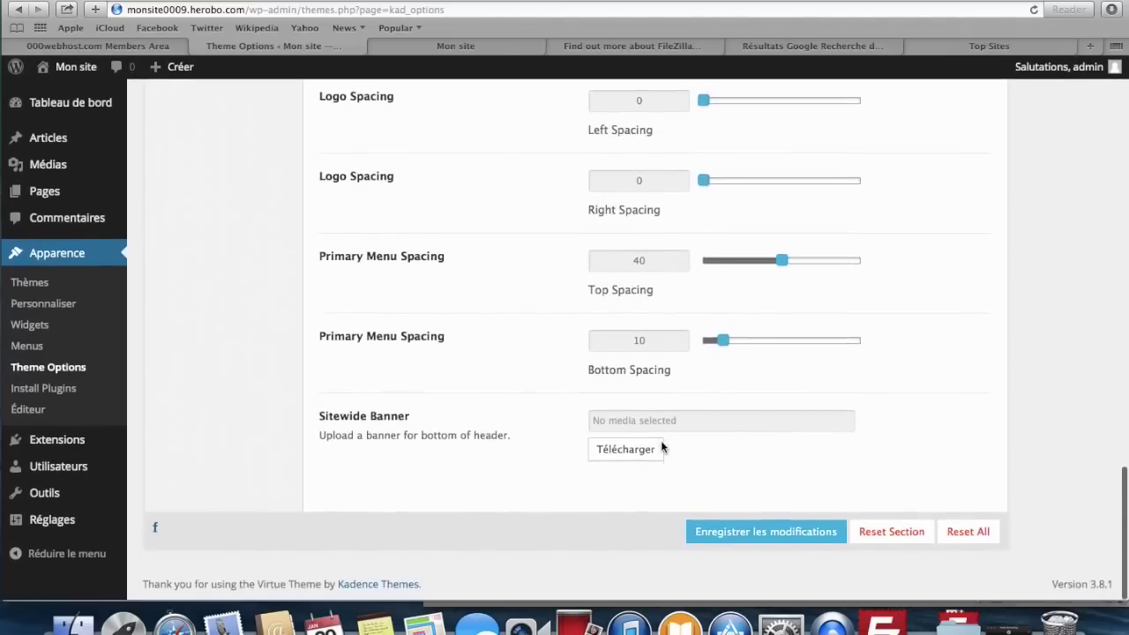
scroll(661, 447, up, 15)
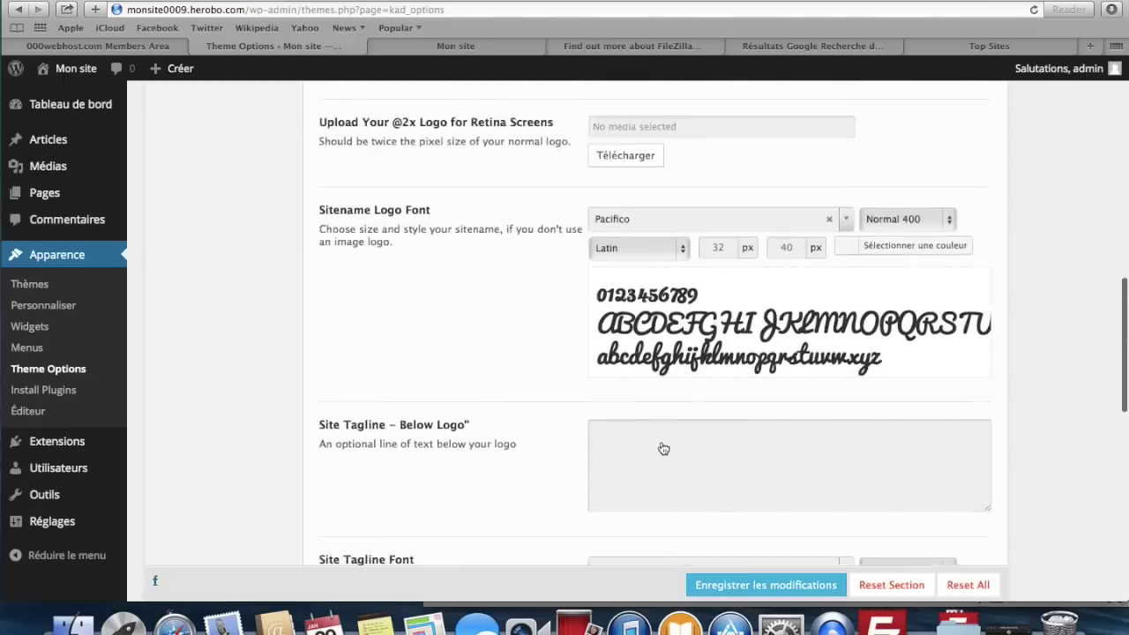
scroll(663, 448, up, 7)
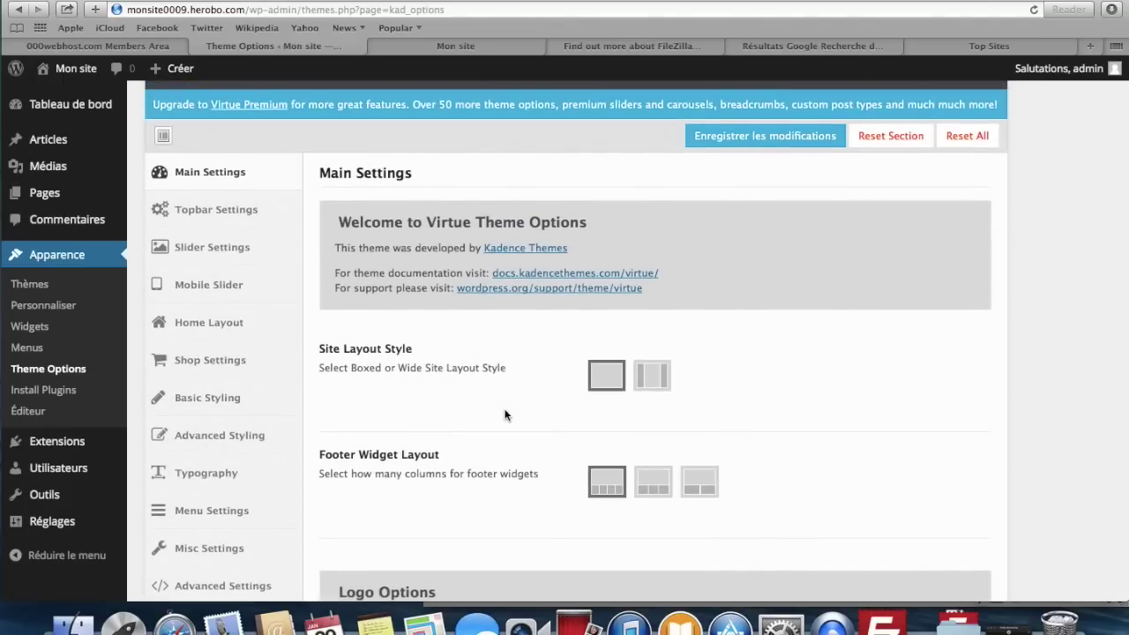
Step: Glance at the live site, then review the home slider types in Slider Settings without choosing one
key(ctrl+Tab)
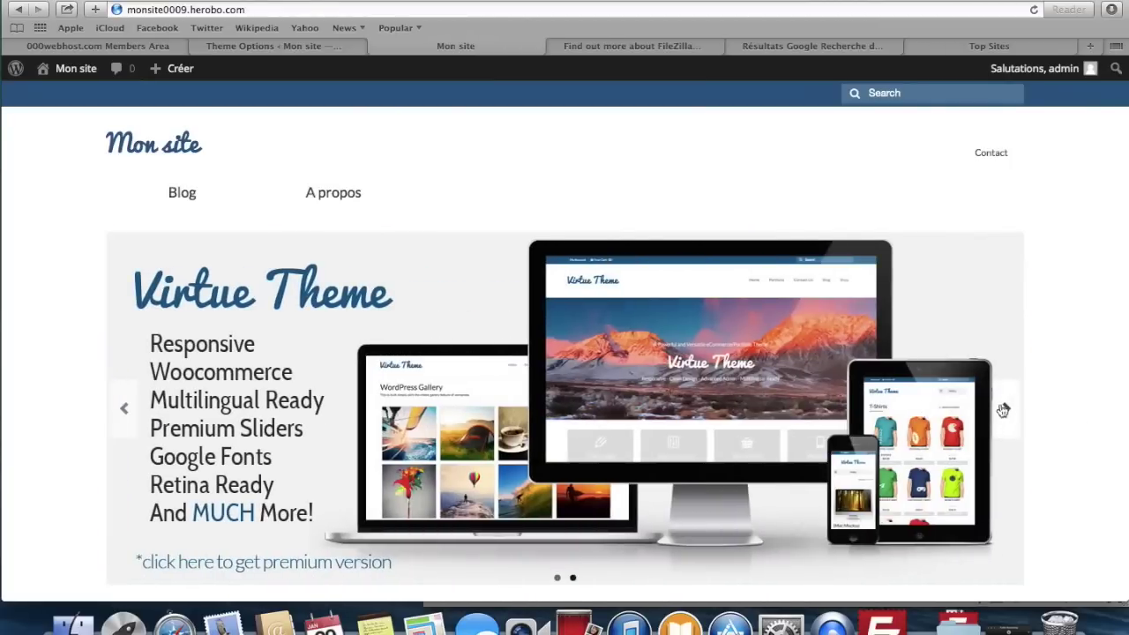
click(278, 49)
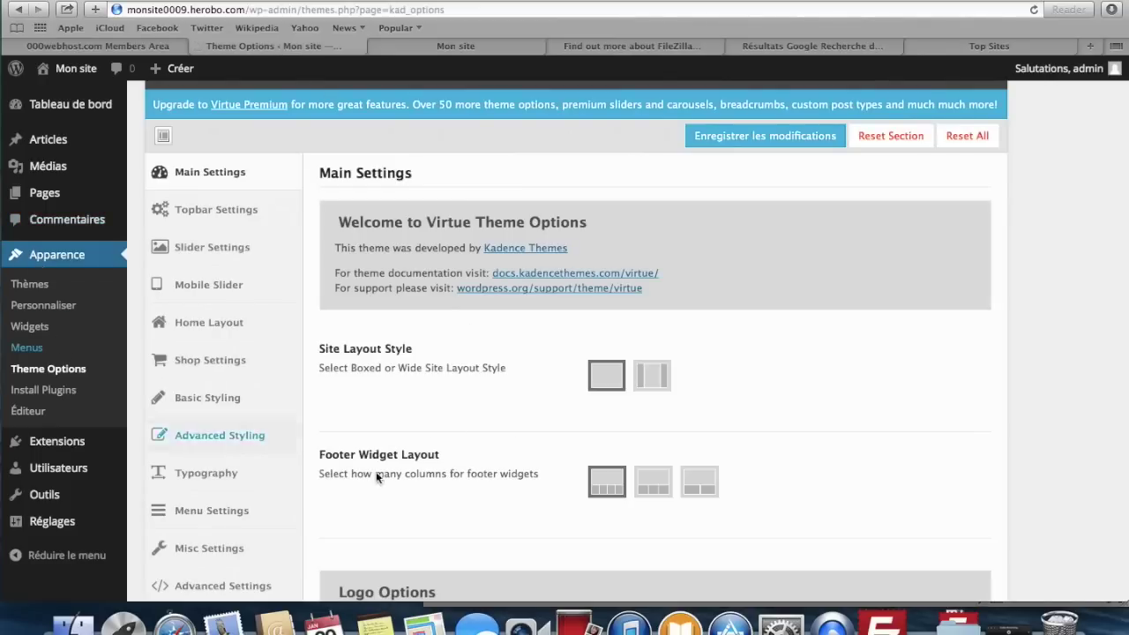
click(218, 262)
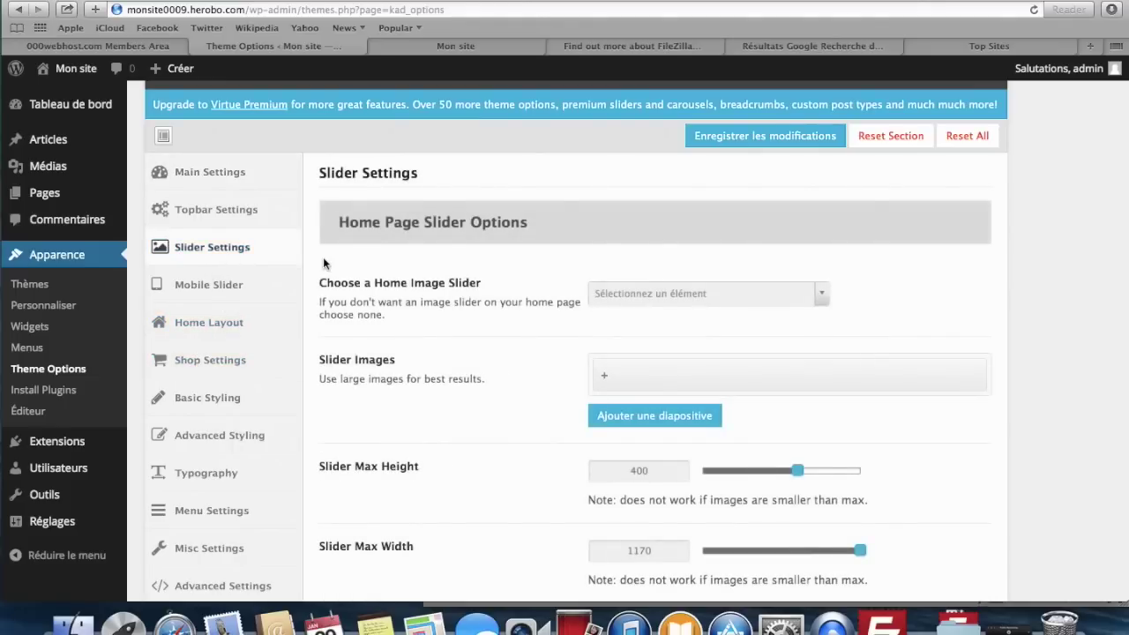
scroll(619, 424, down, 1)
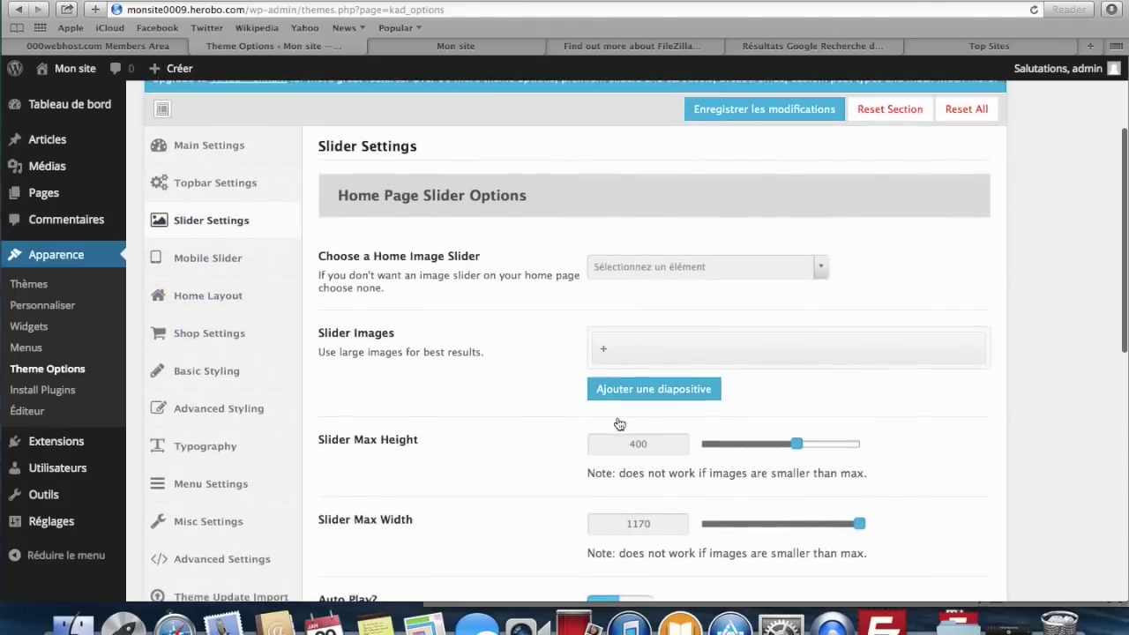
click(680, 276)
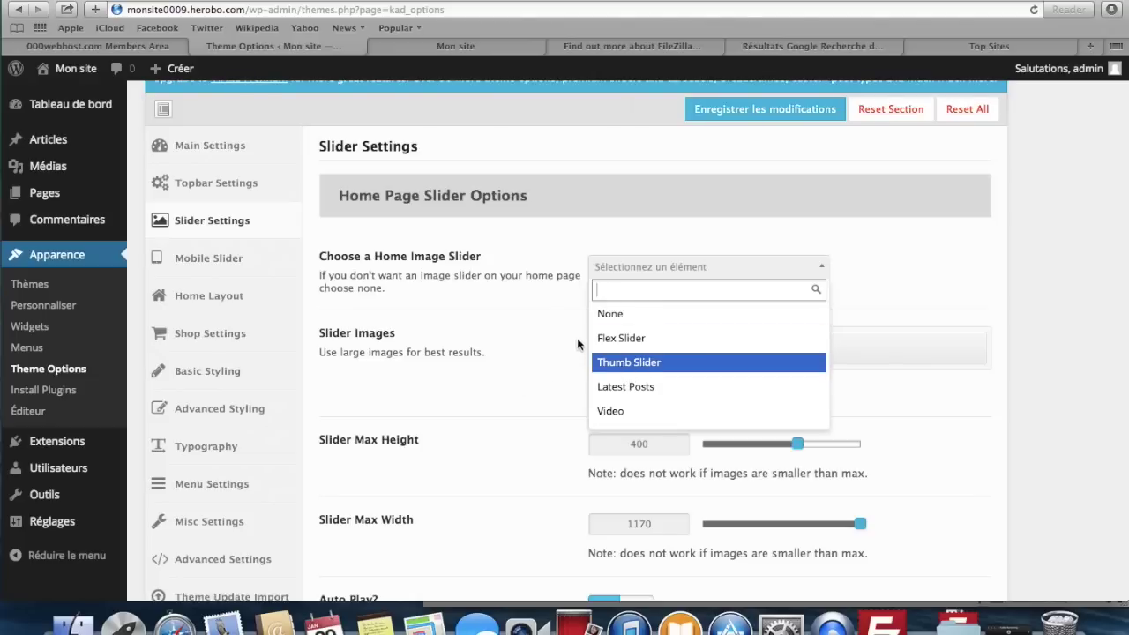
click(552, 308)
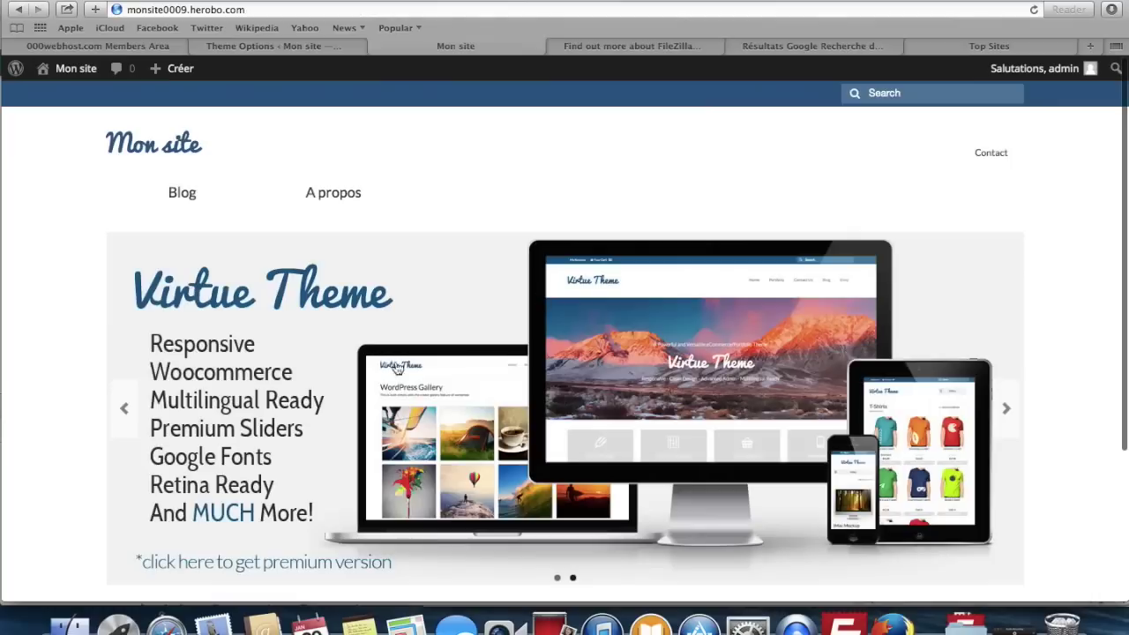
click(1036, 8)
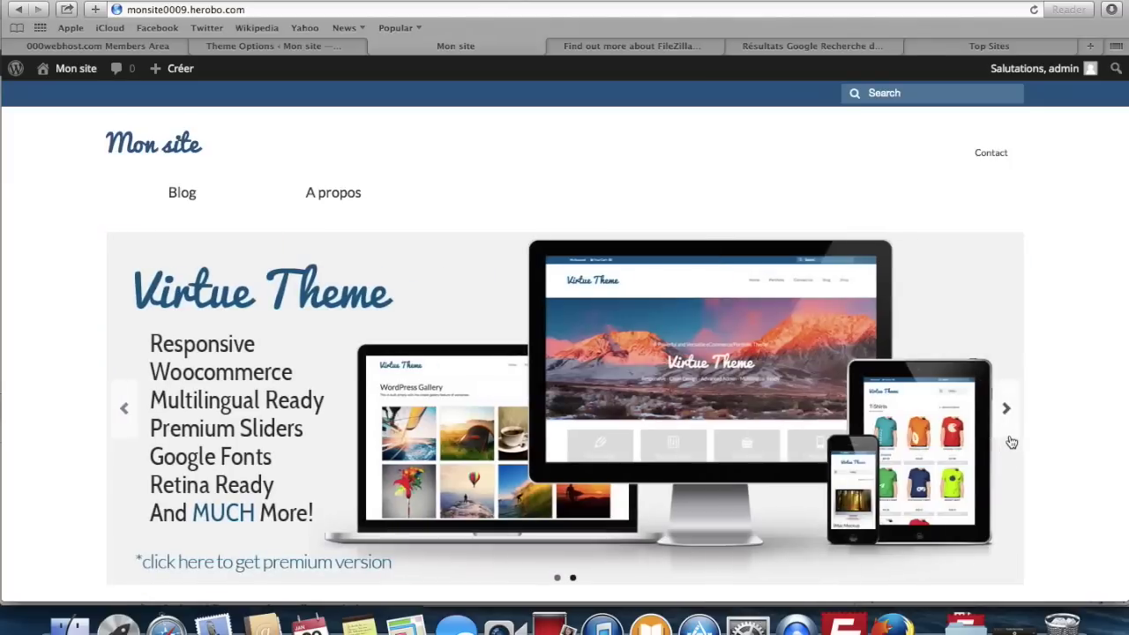
scroll(1008, 441, down, 3)
scroll(1011, 442, up, 1)
scroll(1012, 441, up, 1)
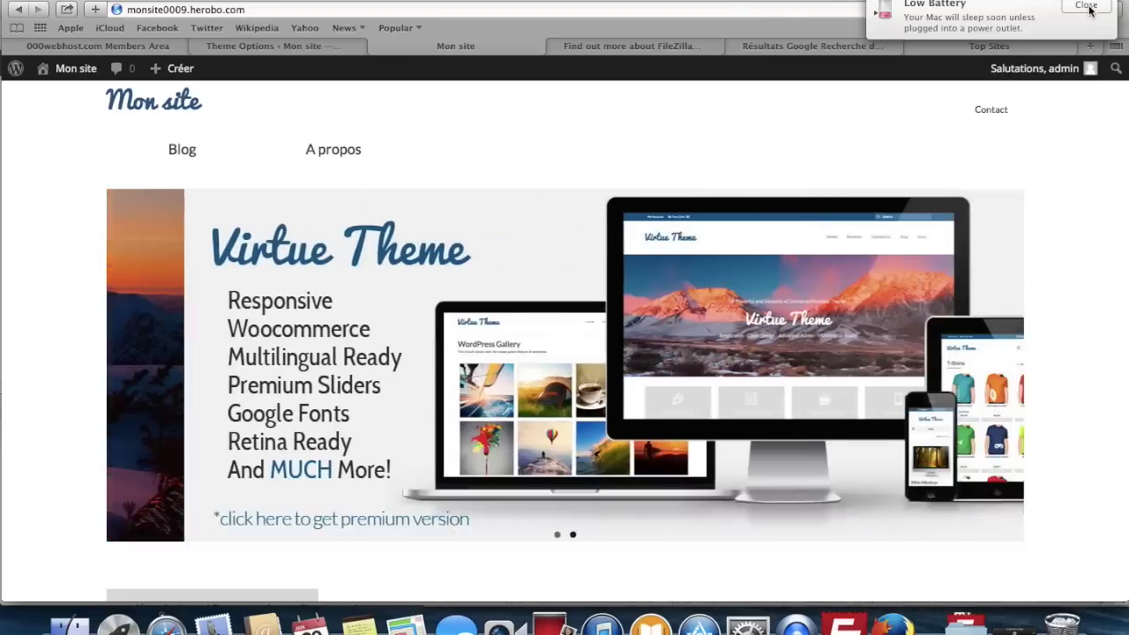
click(1085, 6)
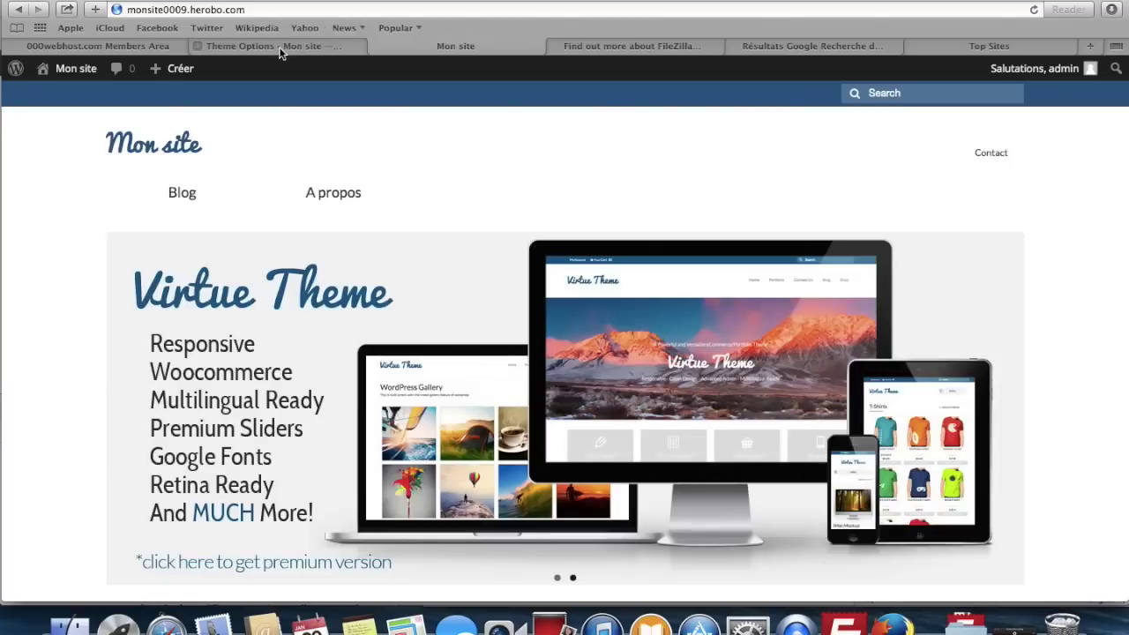
mouse_move(71, 69)
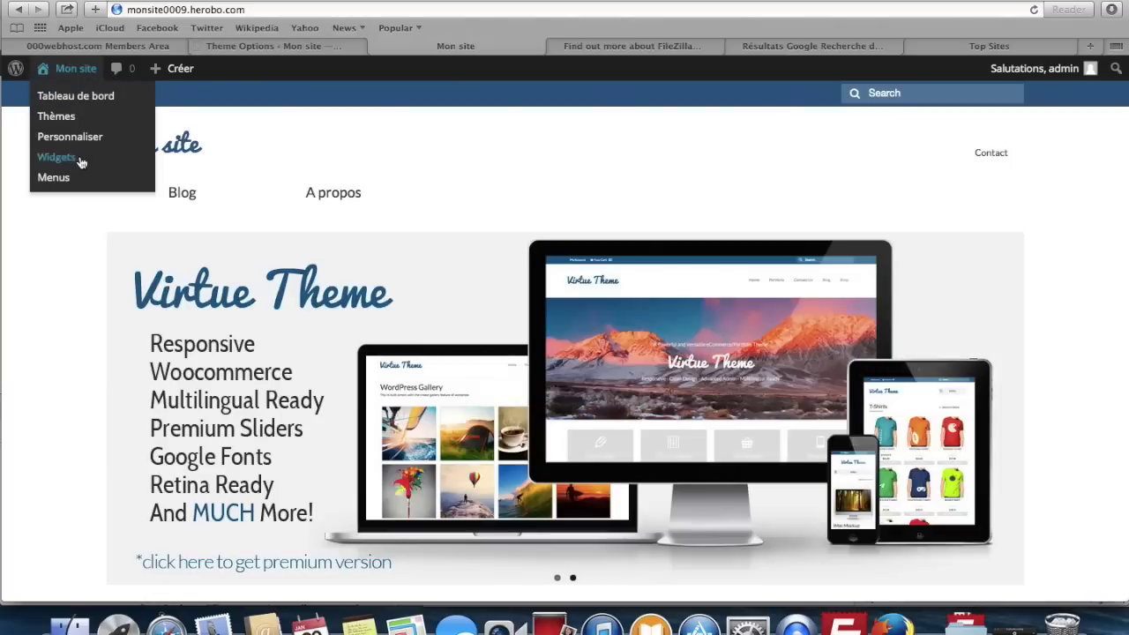
click(62, 181)
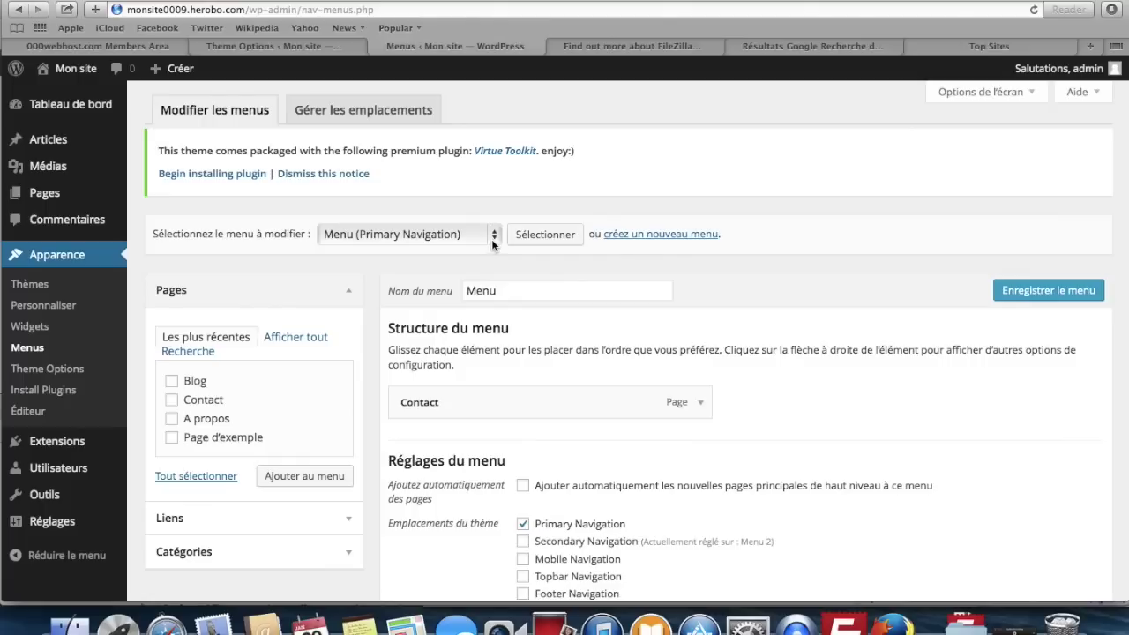
Step: Add Blog and A propos to the primary menu and move Contact to the end
click(493, 244)
click(493, 236)
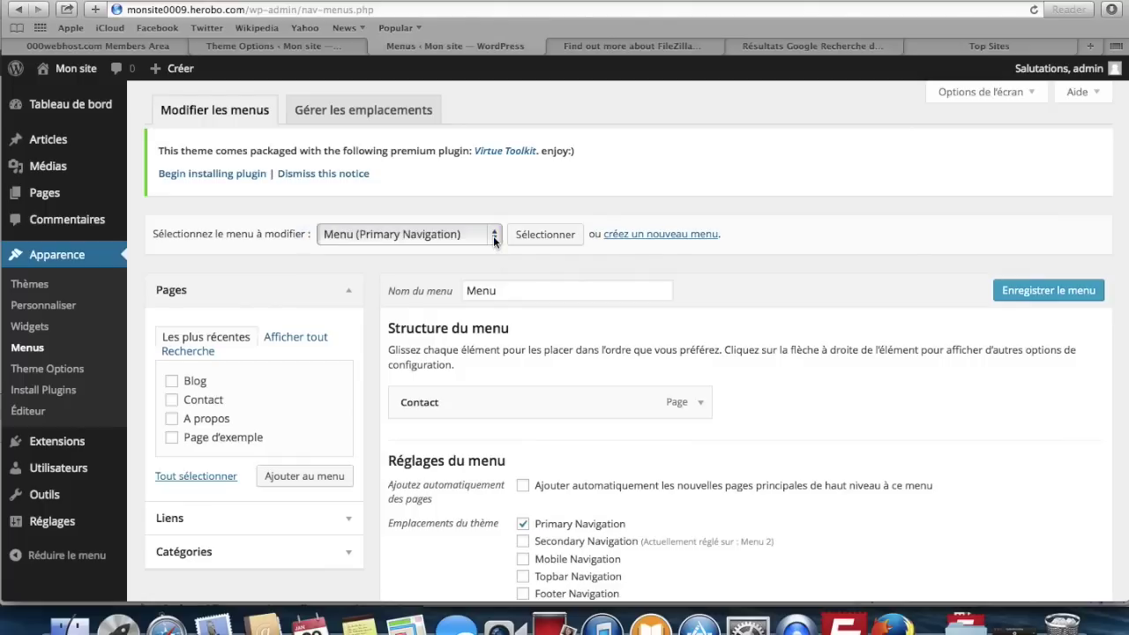
click(173, 382)
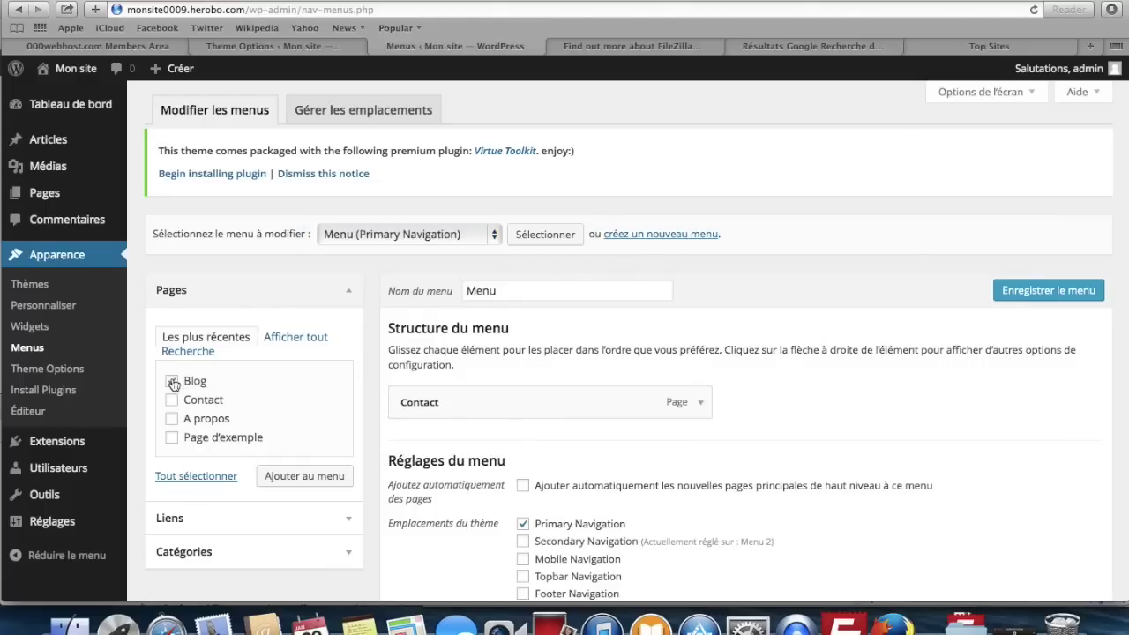
click(174, 420)
click(311, 480)
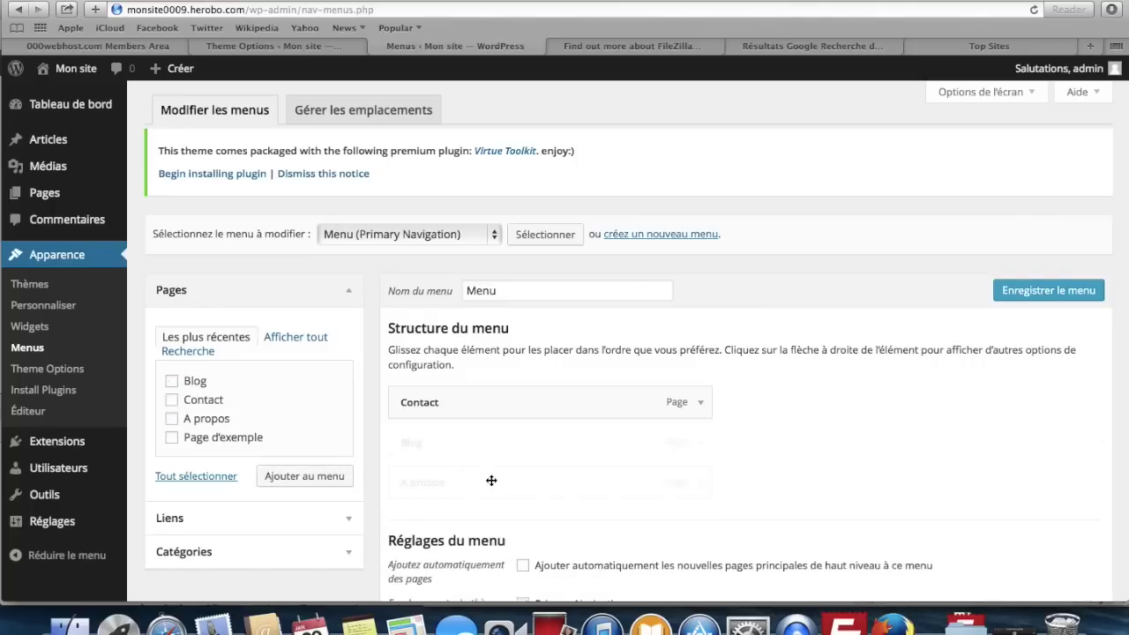
scroll(484, 414, down, 1)
drag(470, 351, 468, 425)
Step: Add a custom link 'Accueil' pointing to the site's address
scroll(467, 419, down, 1)
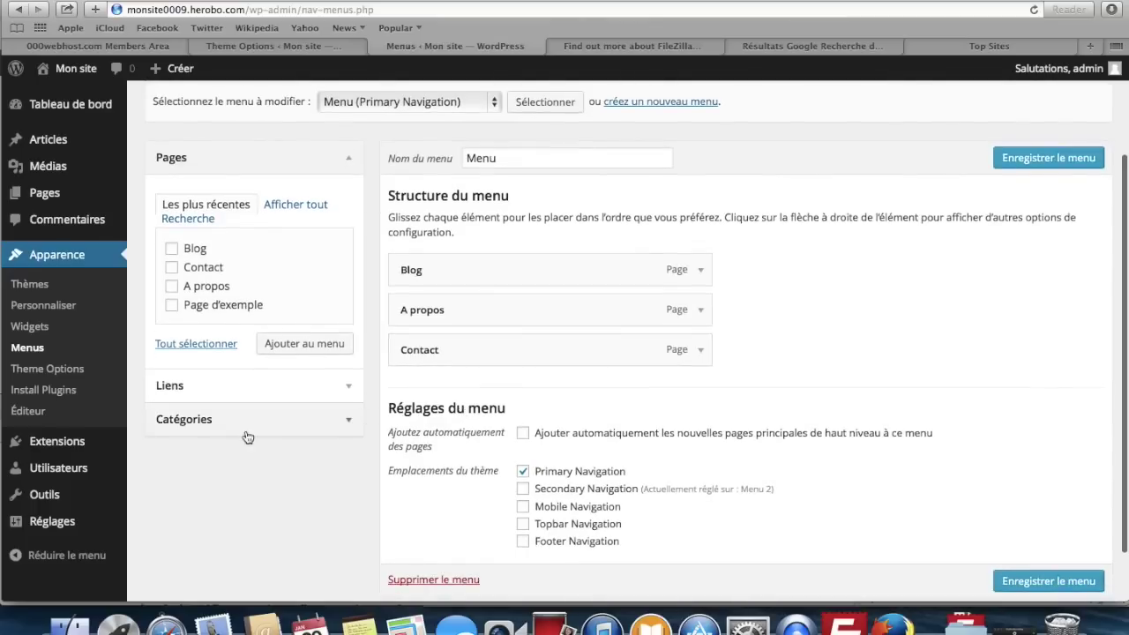
click(259, 395)
click(288, 244)
drag(288, 244, 180, 245)
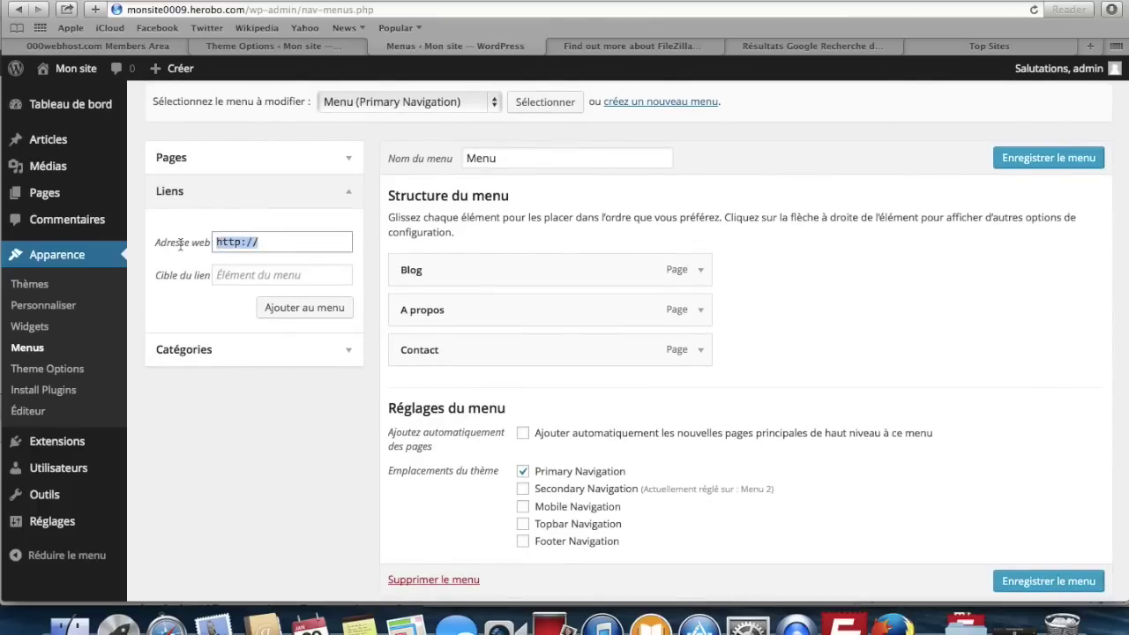
click(232, 276)
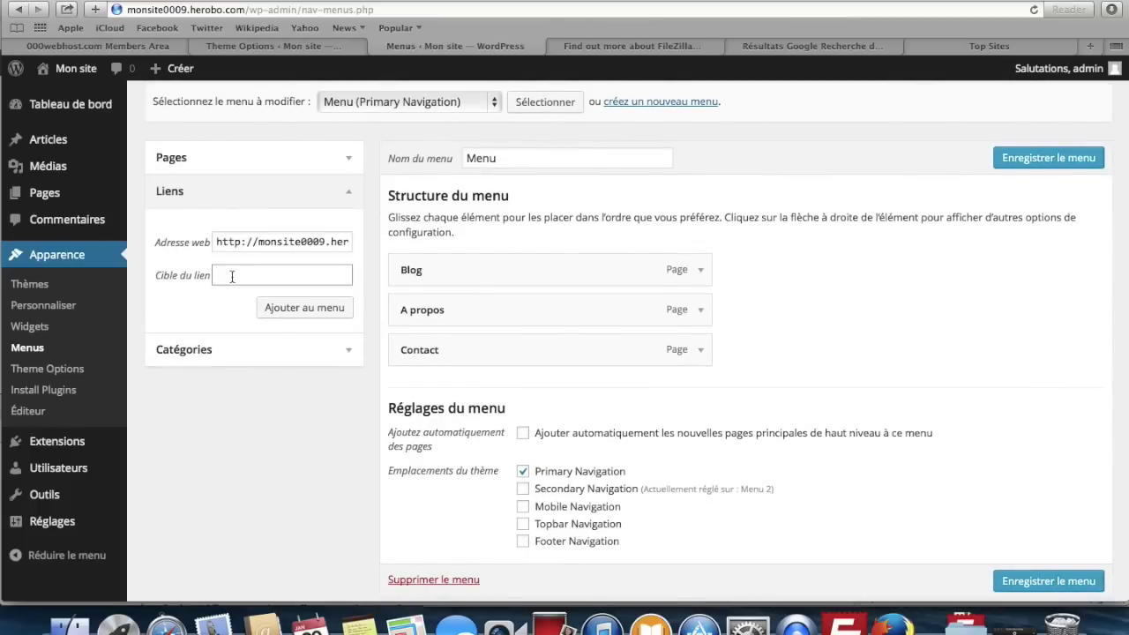
text(Accueil)
click(293, 316)
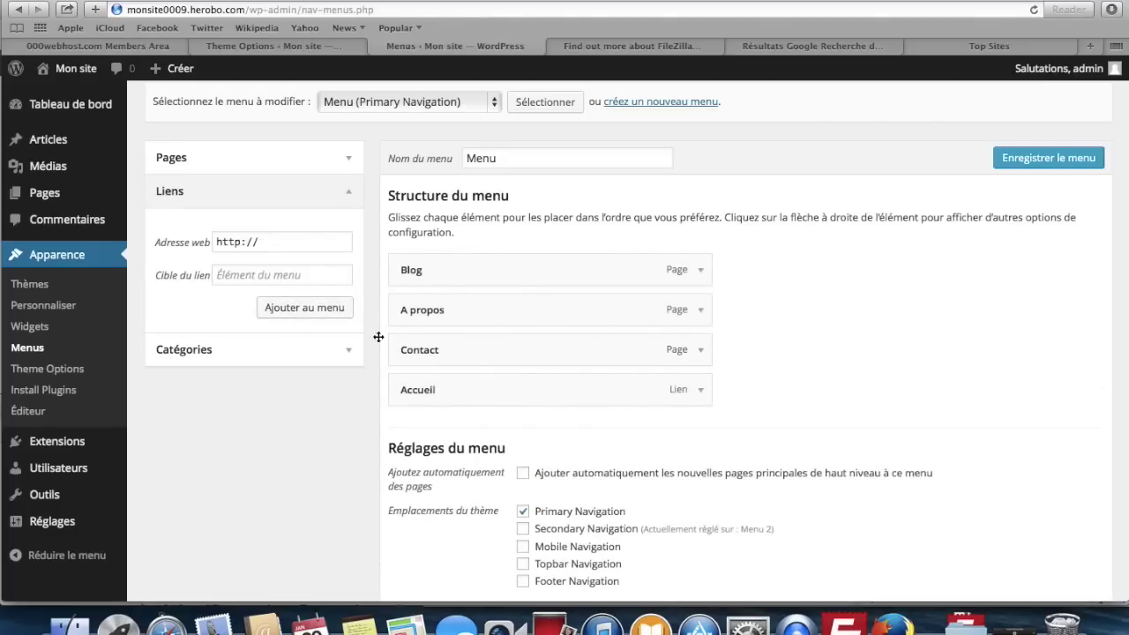
Step: Move the Accueil link to the top of the primary menu
drag(461, 402, 457, 267)
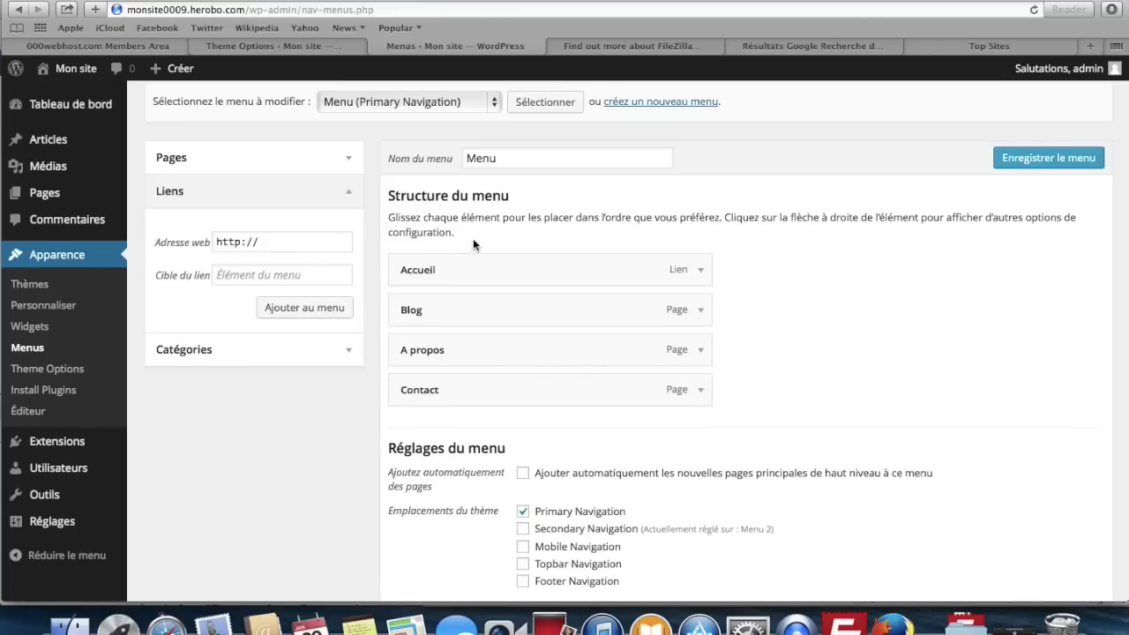
scroll(547, 529, down, 1)
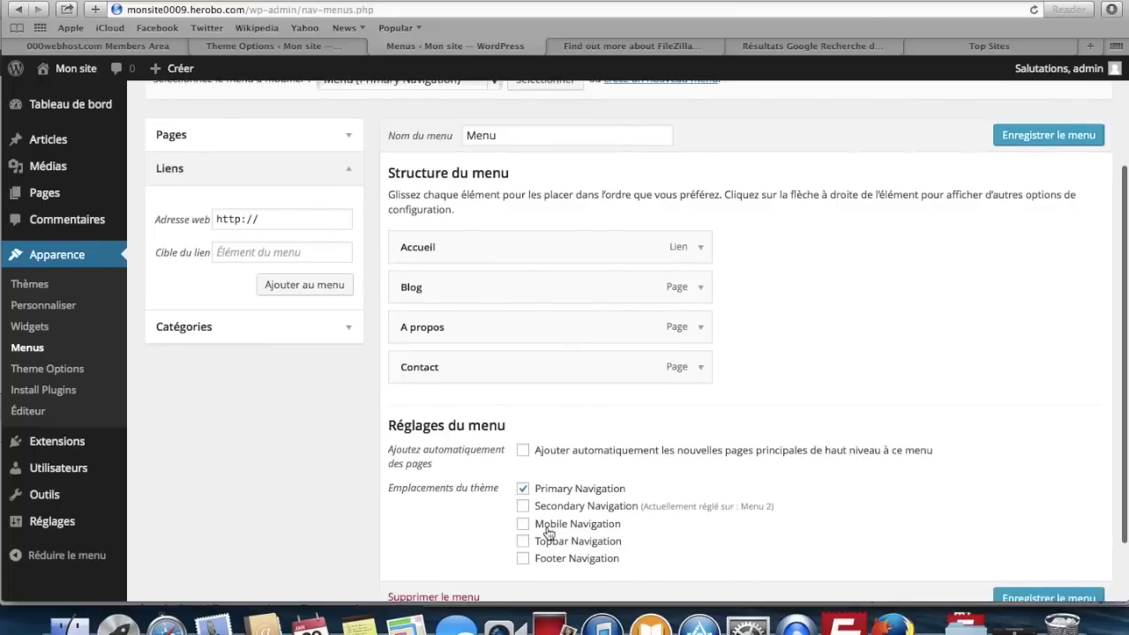
scroll(548, 534, up, 2)
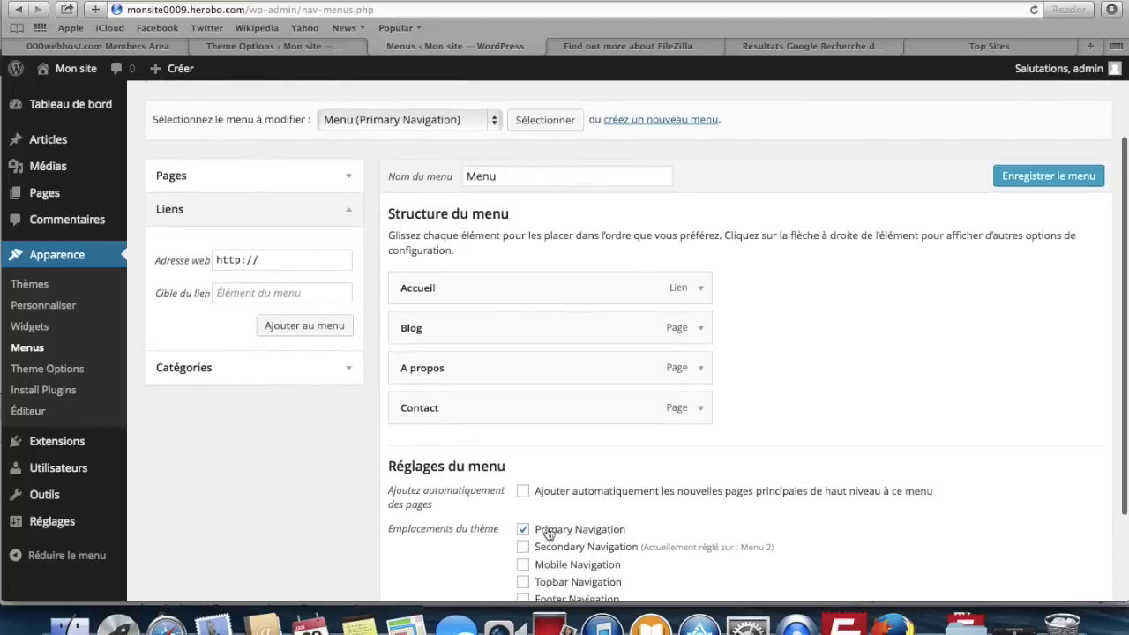
click(486, 121)
Step: Save the updated primary menu and pick Menu 2 from the menu list
click(1021, 186)
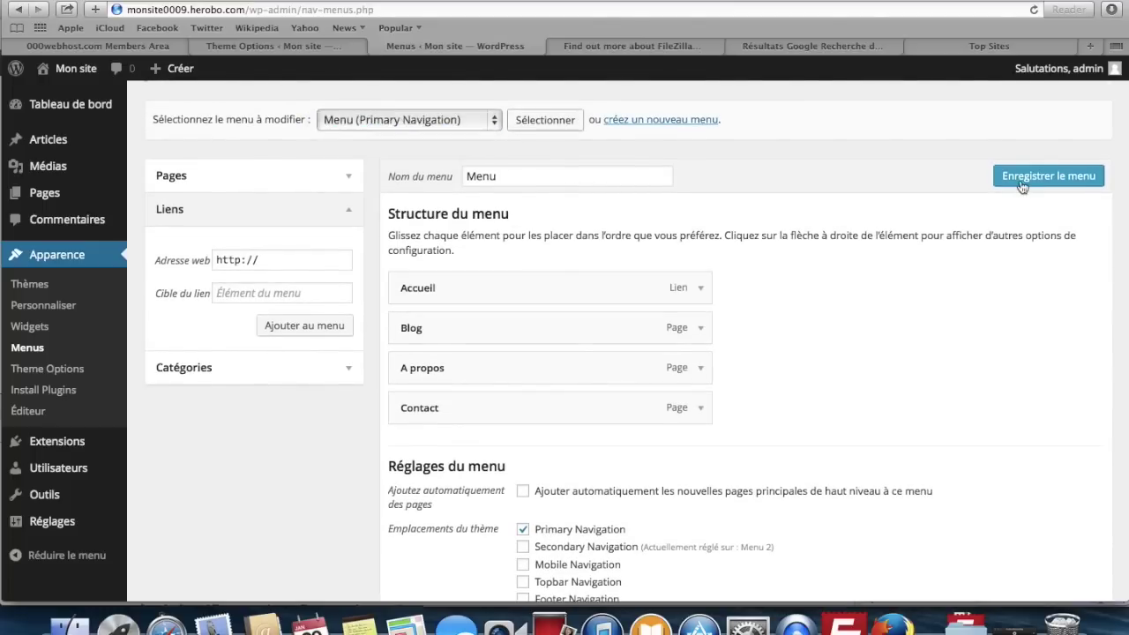
click(1021, 186)
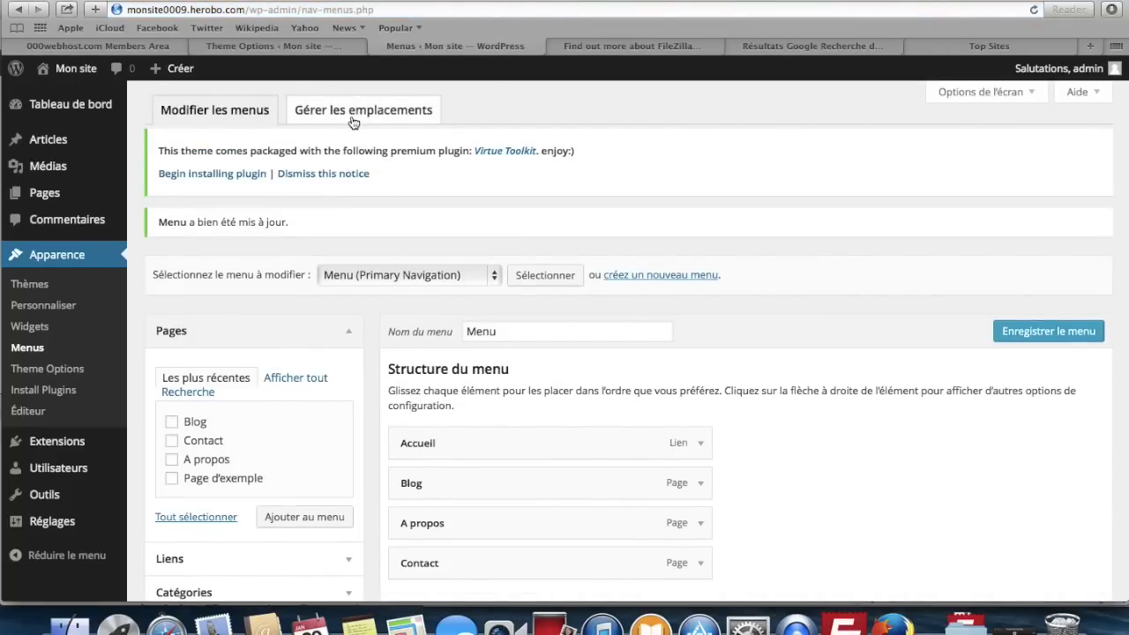
click(424, 274)
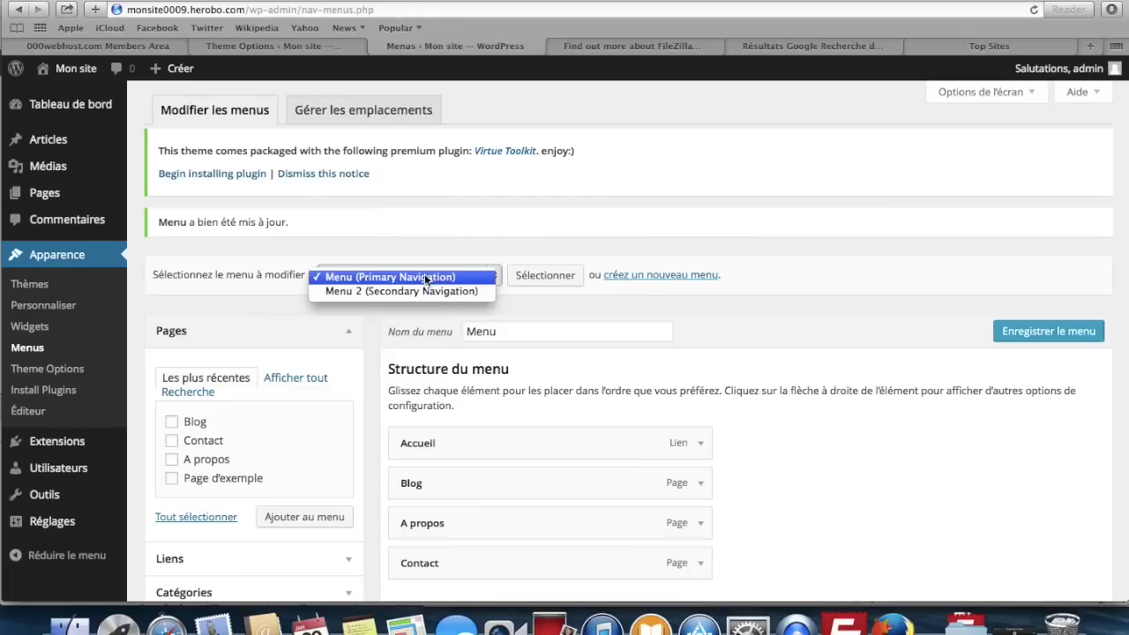
click(406, 291)
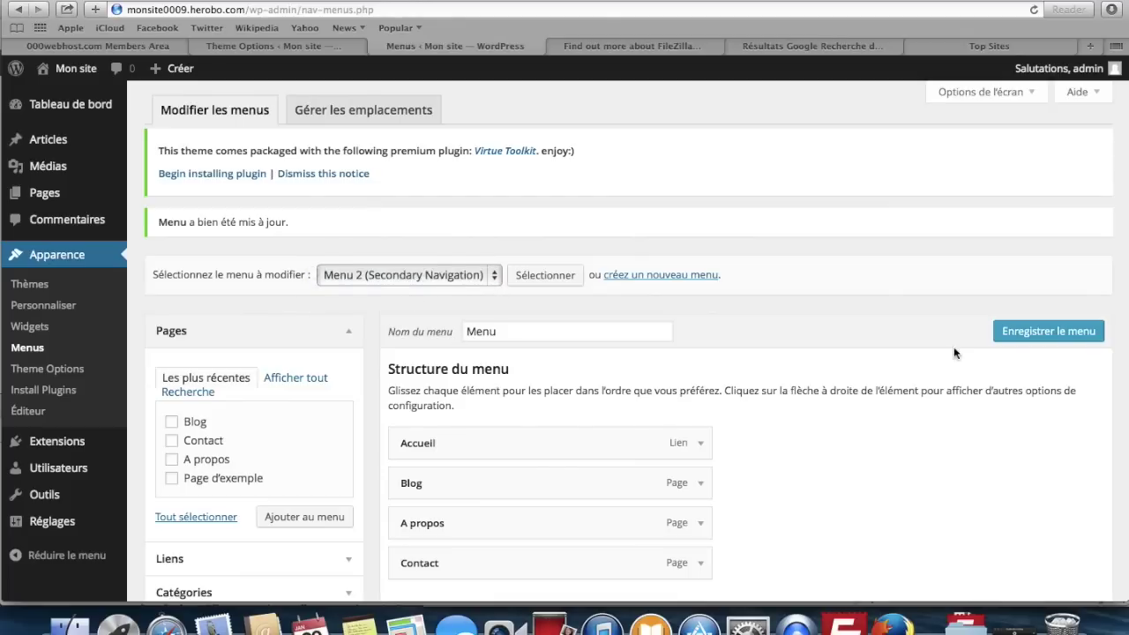
click(1030, 342)
scroll(902, 452, down, 5)
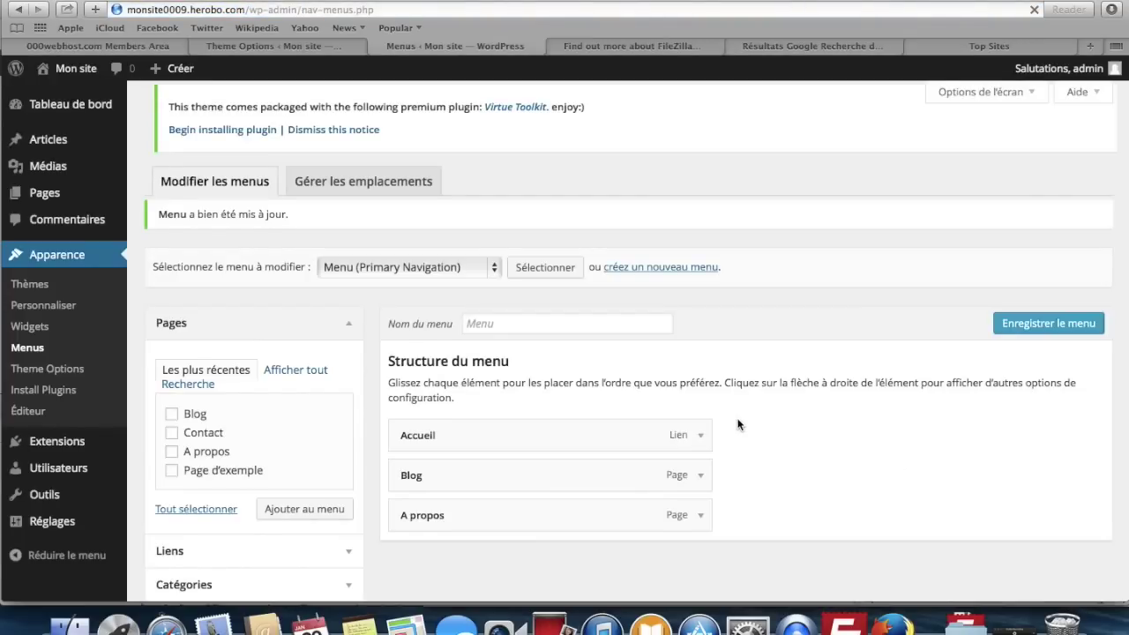
scroll(740, 443, down, 1)
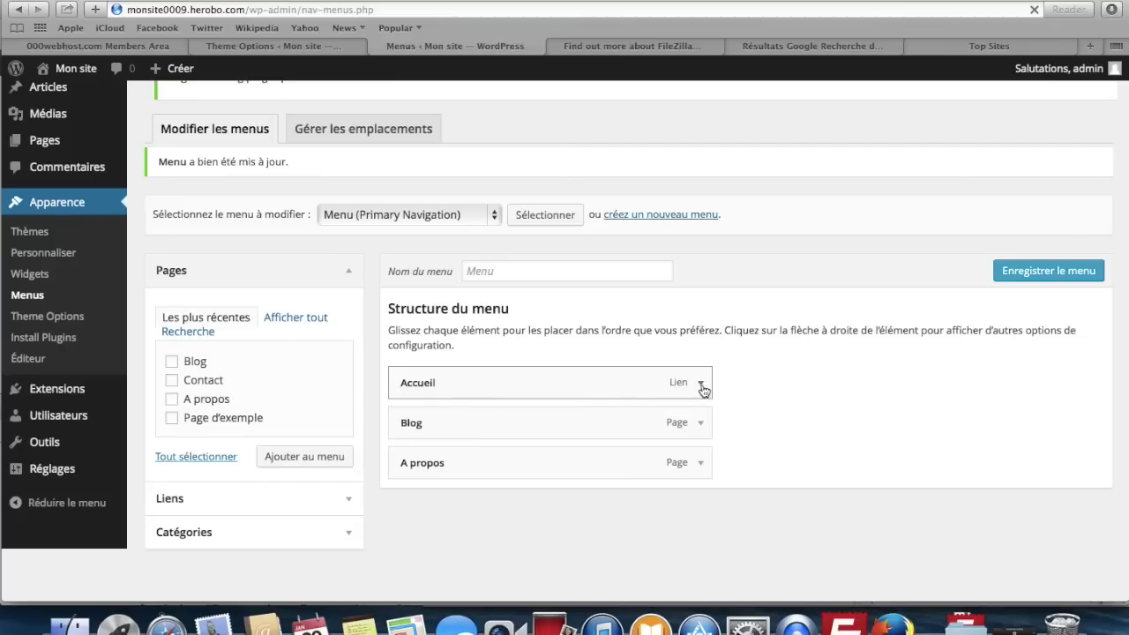
Step: Load Menu 2, untick Secondary Navigation, and save it
click(464, 214)
click(406, 232)
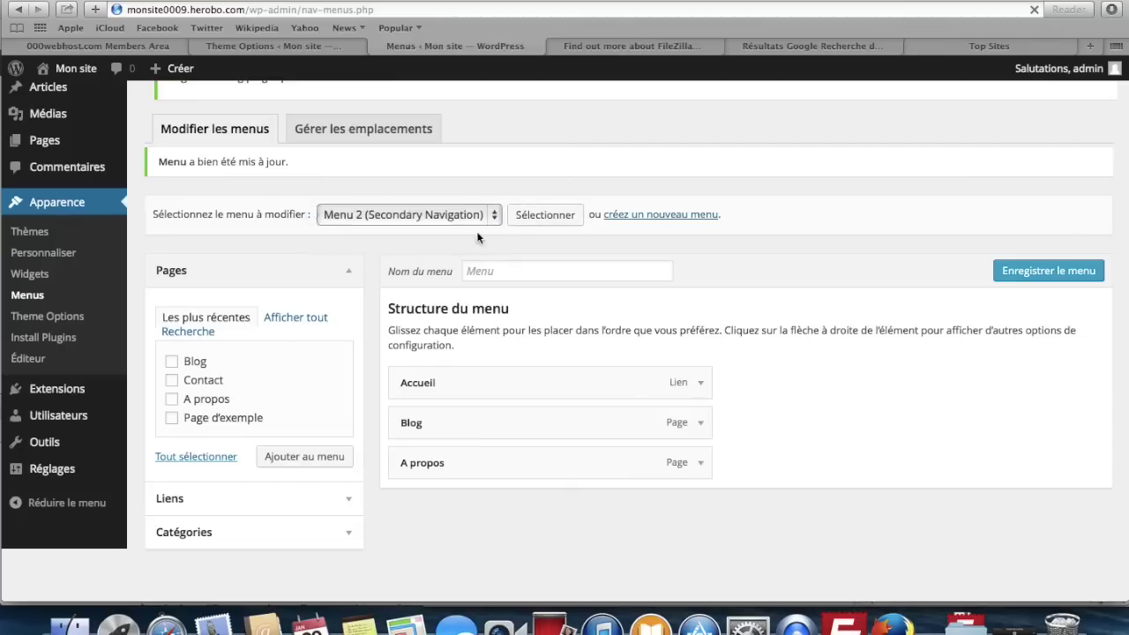
click(541, 225)
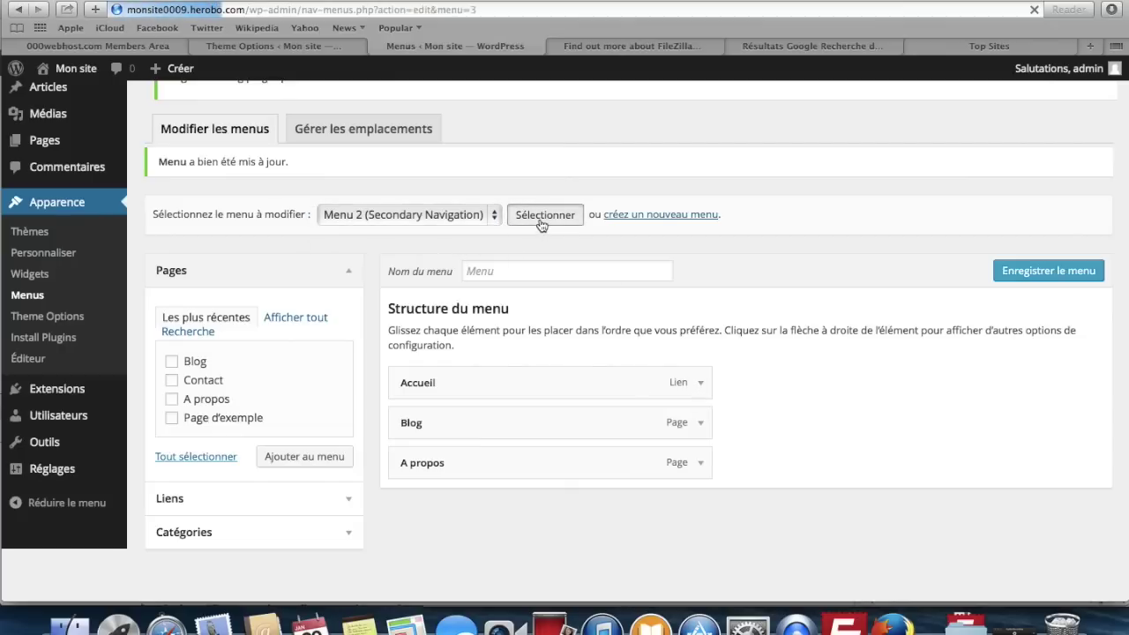
scroll(547, 441, down, 4)
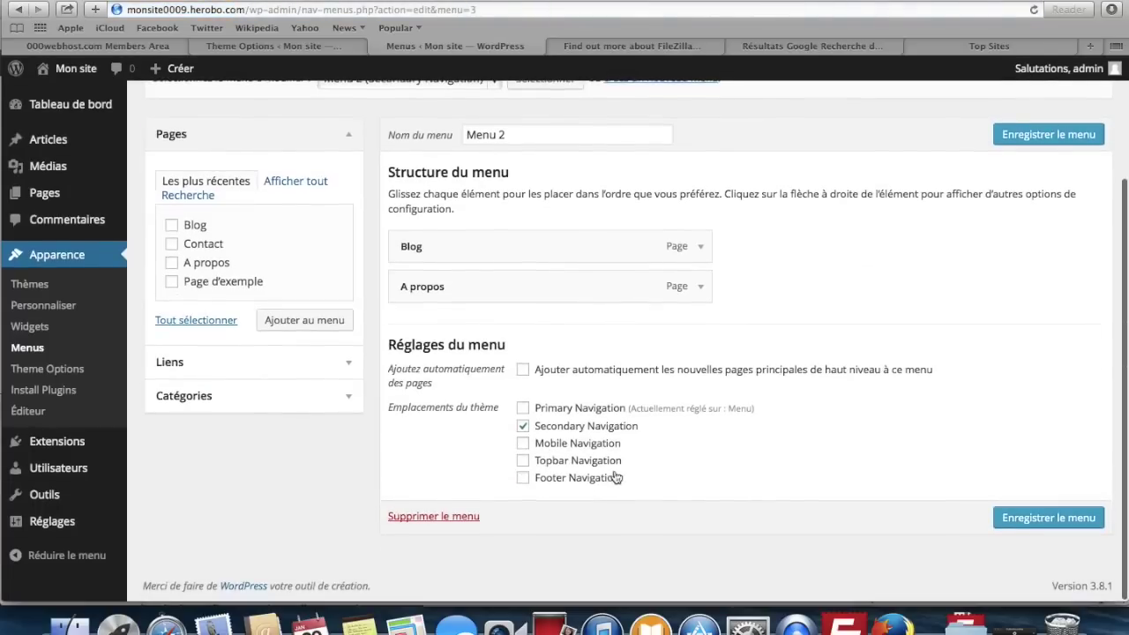
click(524, 427)
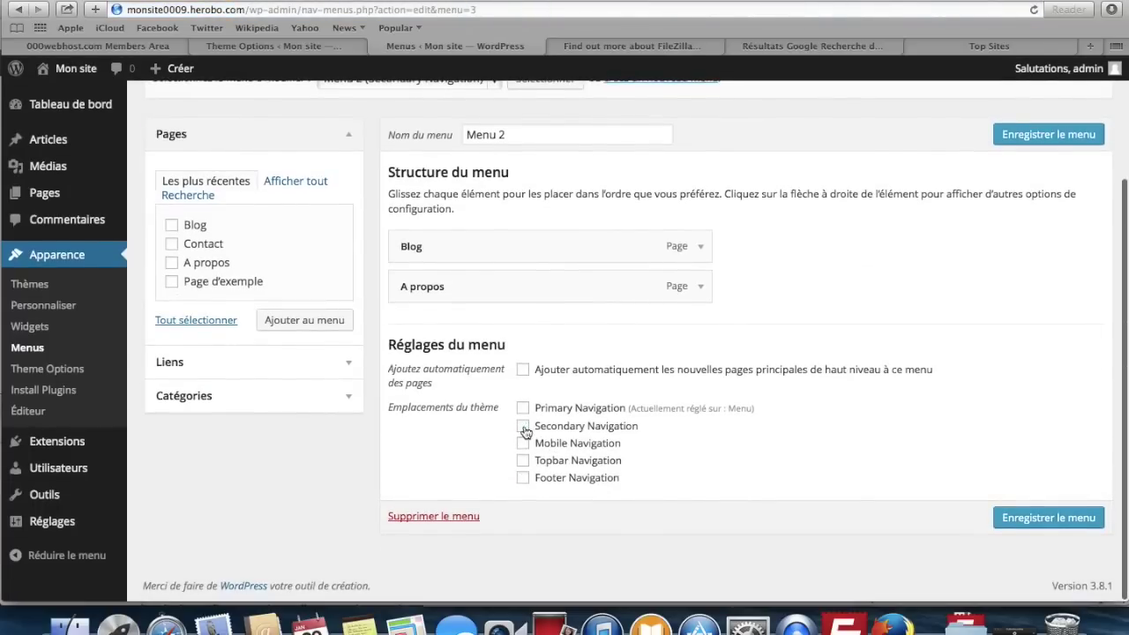
click(1023, 523)
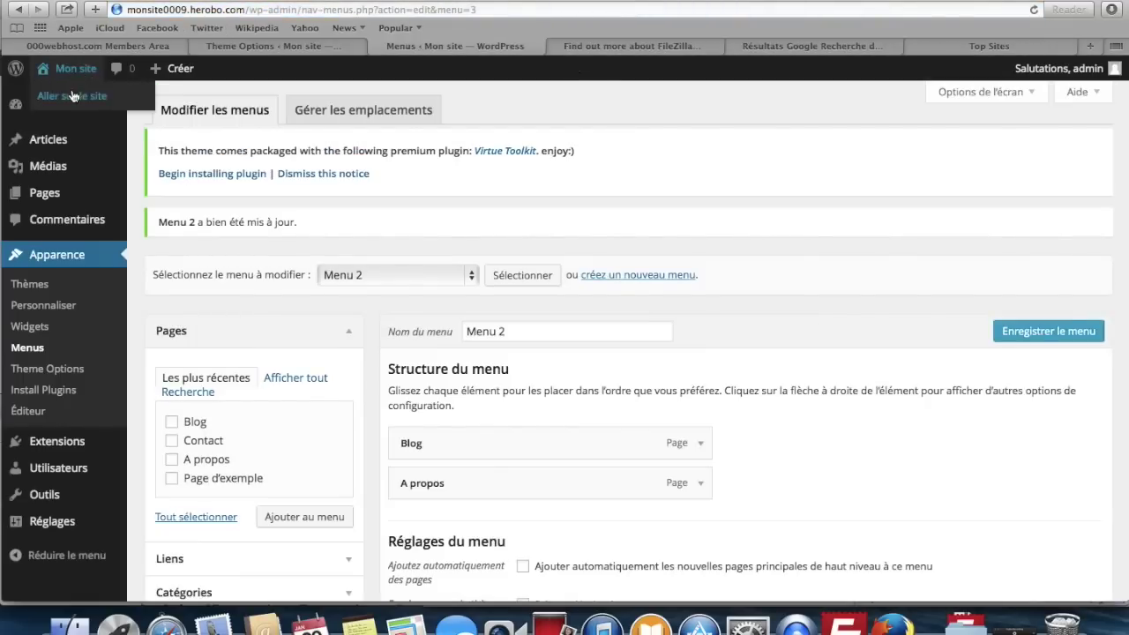
click(72, 95)
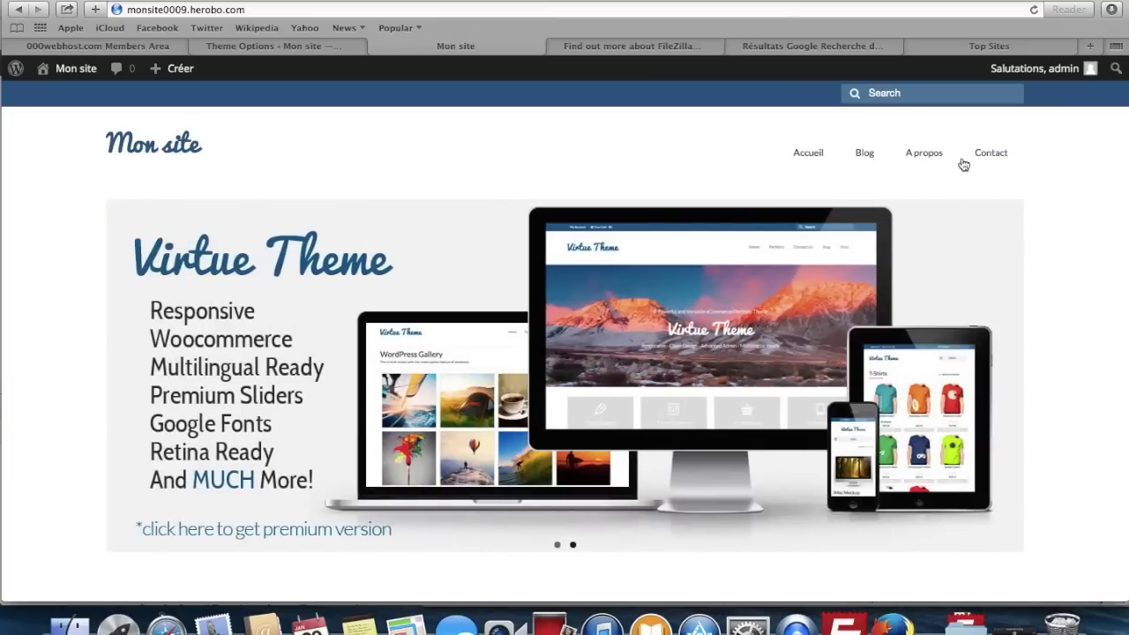
Step: Check the live home page's Accueil, Blog, A propos, Contact menu and slider, then return to Theme Options
mouse_move(941, 216)
scroll(836, 319, down, 2)
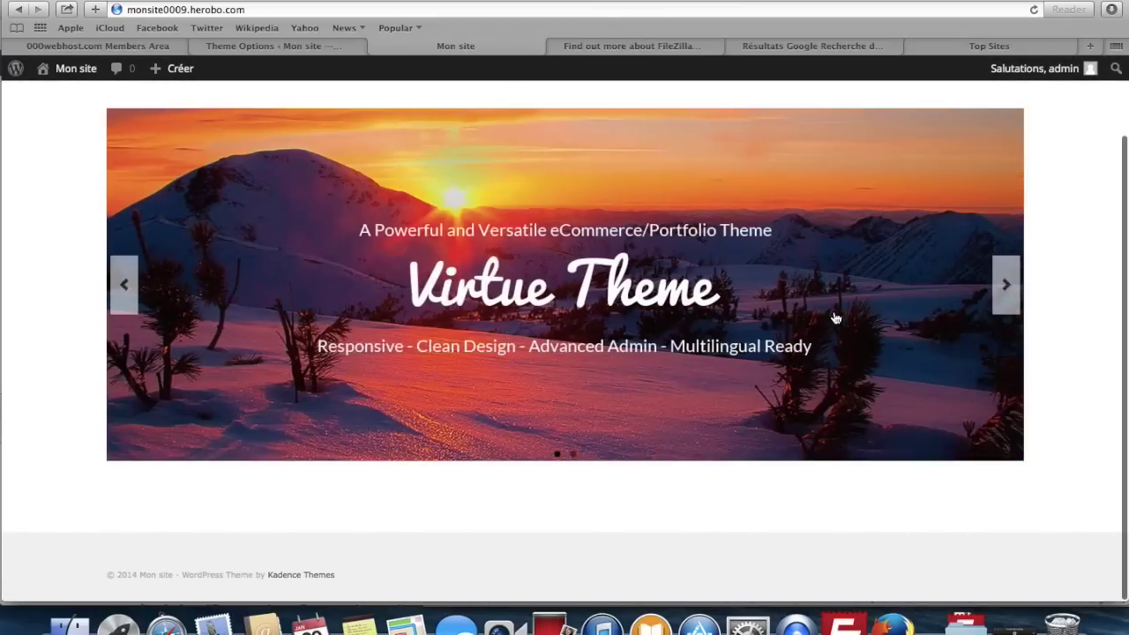
scroll(836, 318, up, 1)
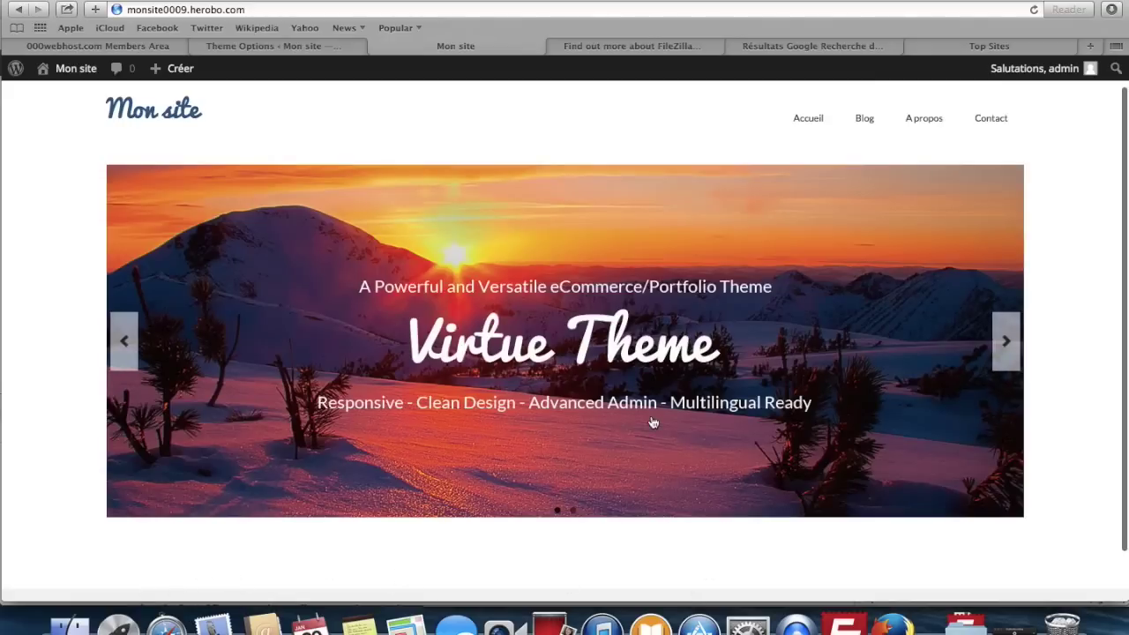
scroll(652, 422, down, 1)
scroll(609, 372, up, 2)
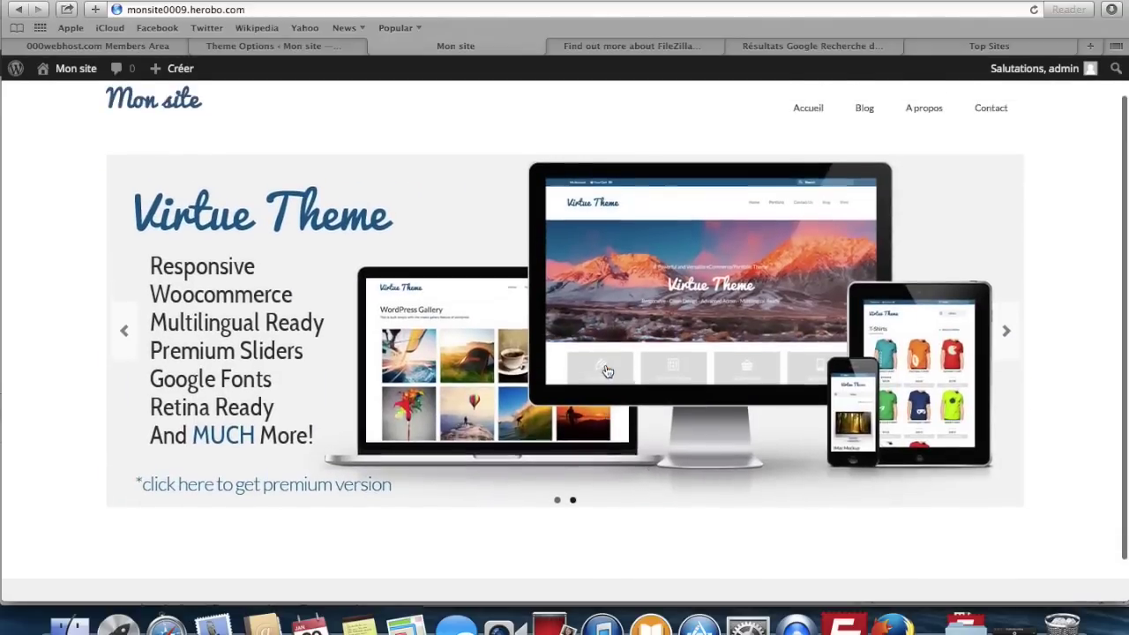
click(264, 46)
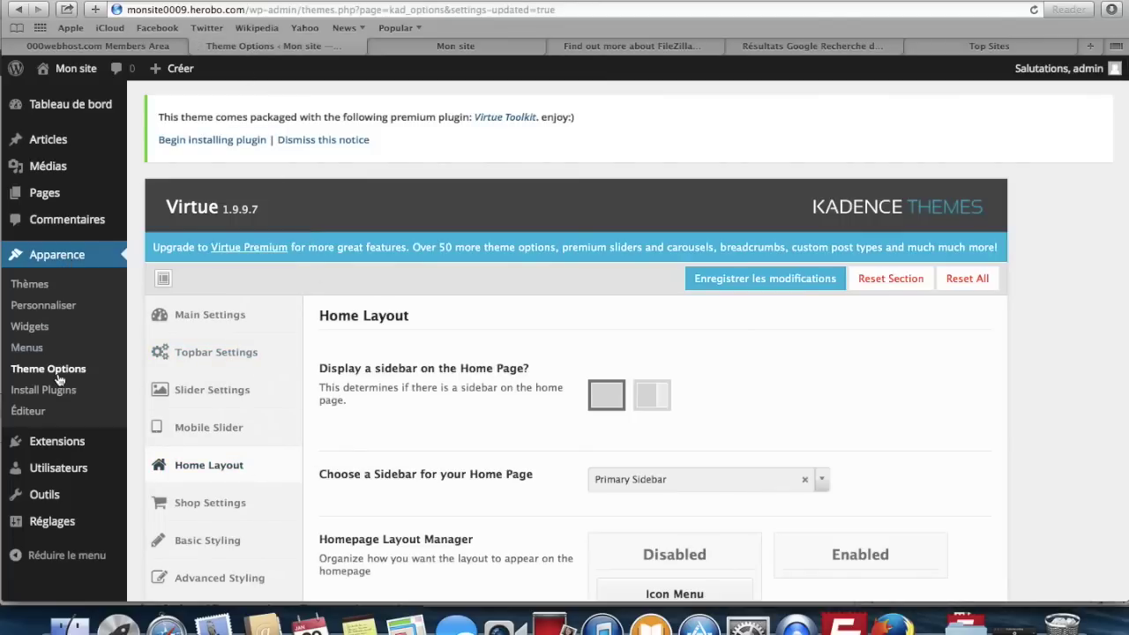
Step: Move Icon Menu into the Enabled column of Home Layout and scroll down to Home Icon Menu
scroll(317, 431, down, 2)
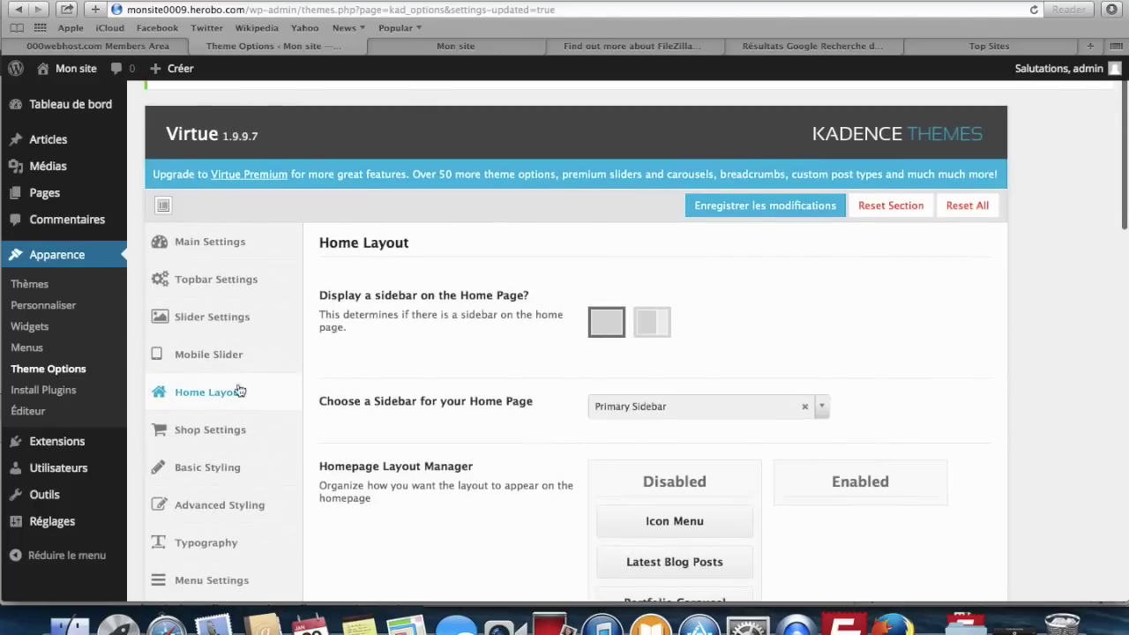
scroll(520, 436, down, 5)
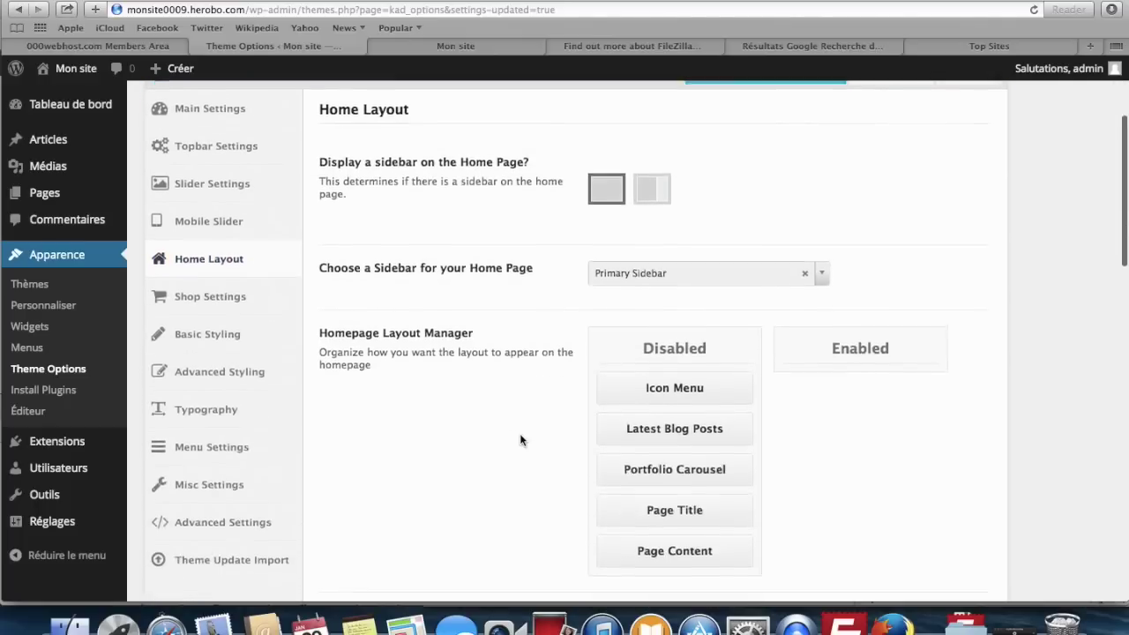
drag(653, 342, 858, 323)
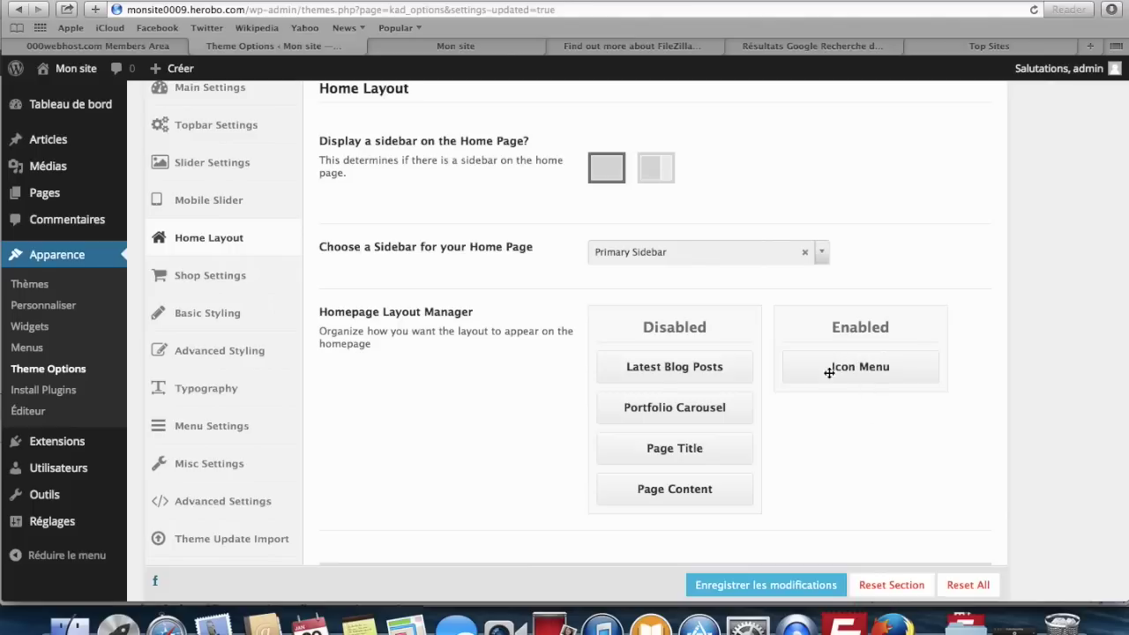
mouse_move(847, 371)
mouse_down()
mouse_move(683, 391)
mouse_move(736, 373)
mouse_move(837, 365)
mouse_move(855, 351)
mouse_up()
scroll(776, 477, down, 5)
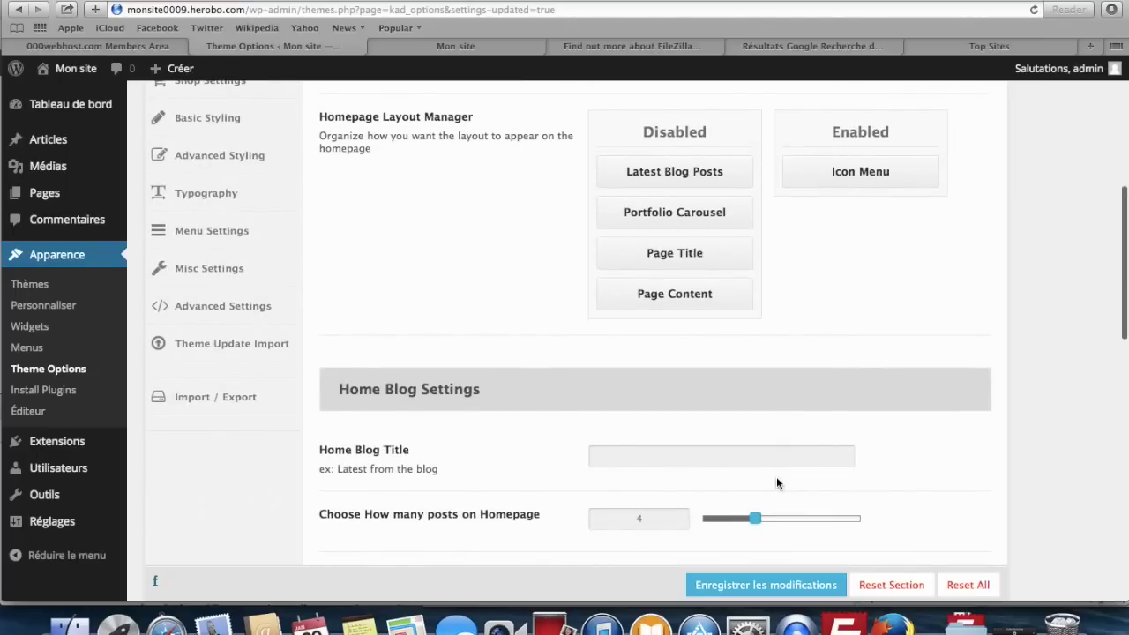
scroll(776, 482, down, 10)
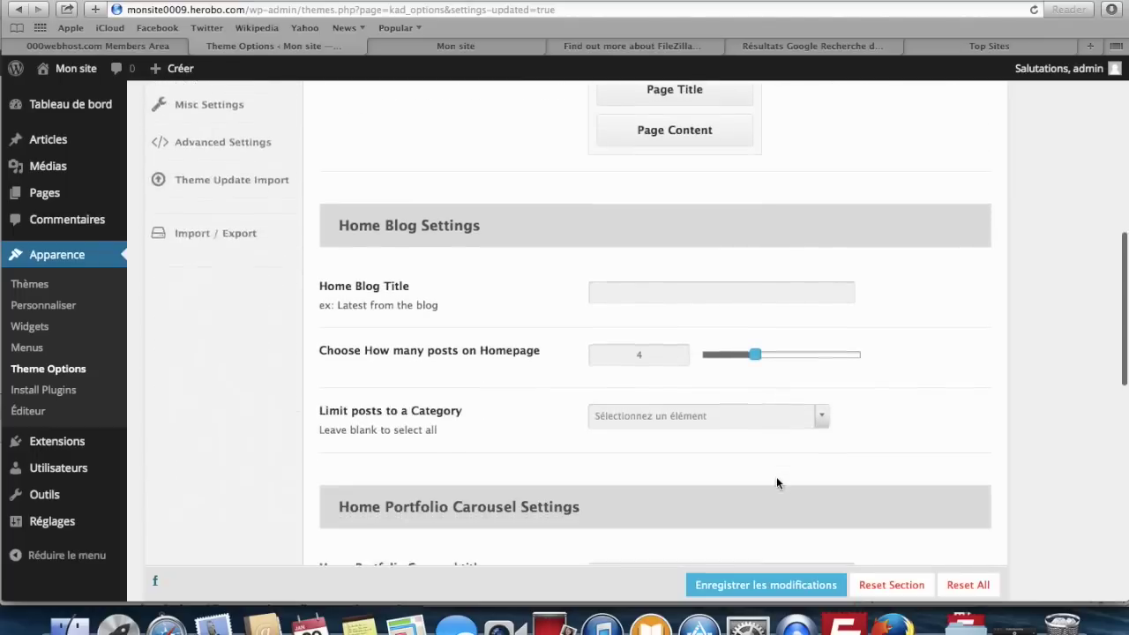
scroll(776, 483, down, 1)
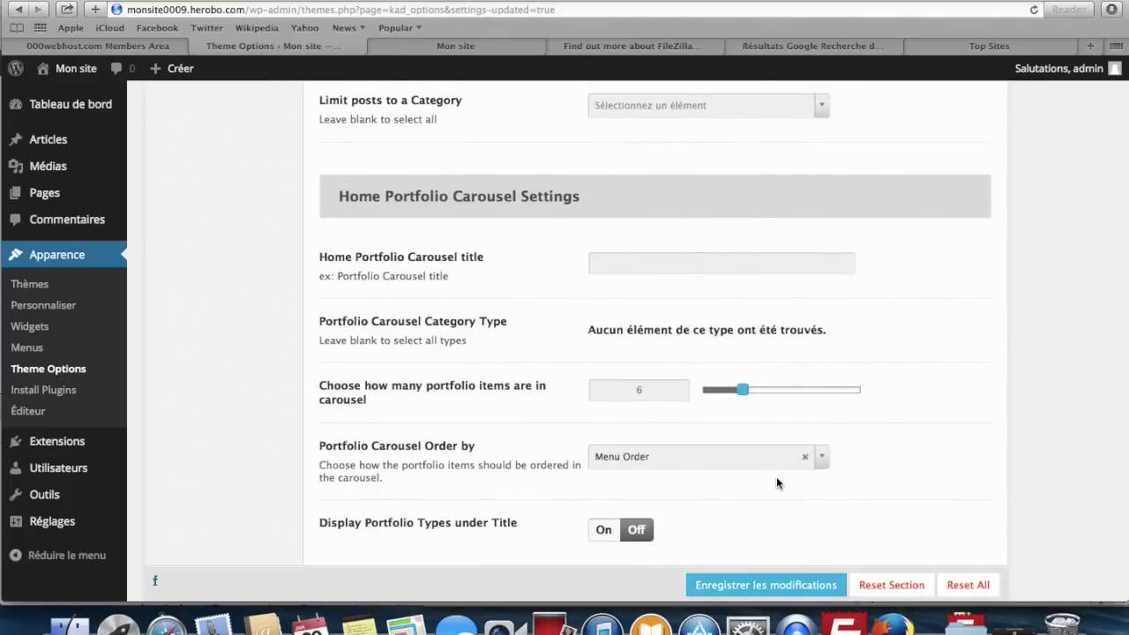
scroll(777, 482, down, 8)
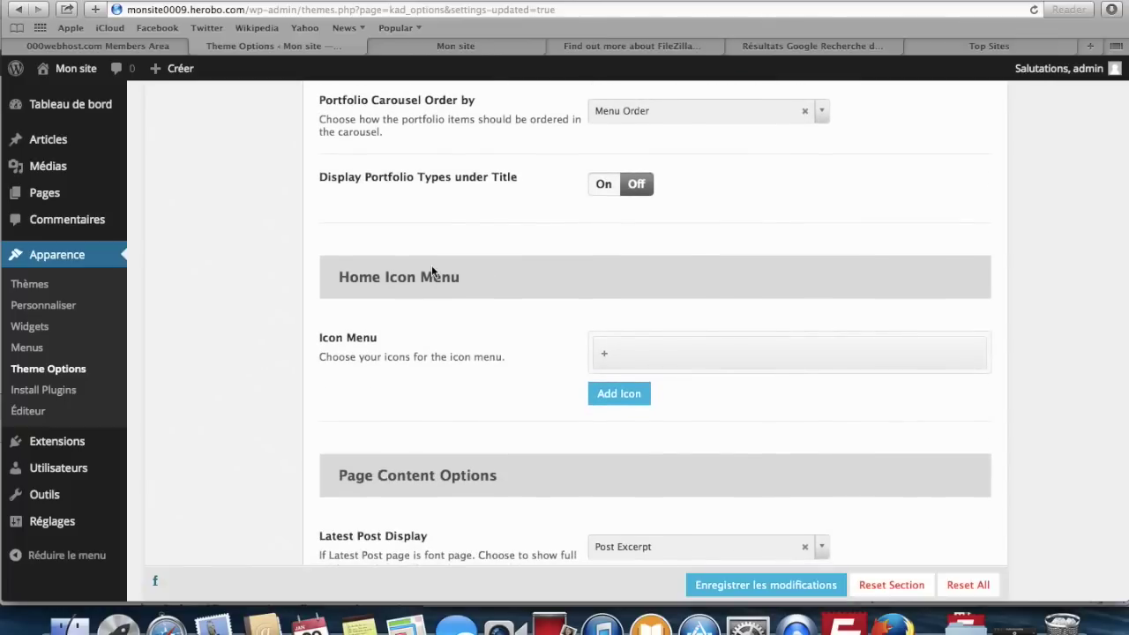
Step: Expand the first icon tile and give it the icon-envelope-alt icon
click(604, 352)
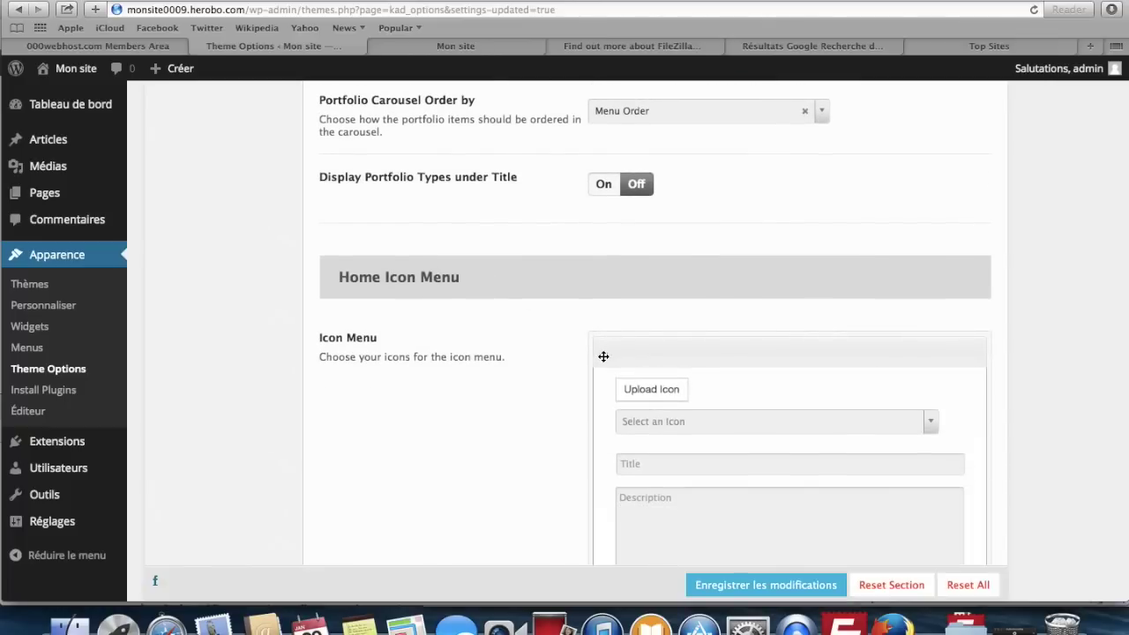
scroll(689, 399, down, 1)
scroll(689, 399, down, 2)
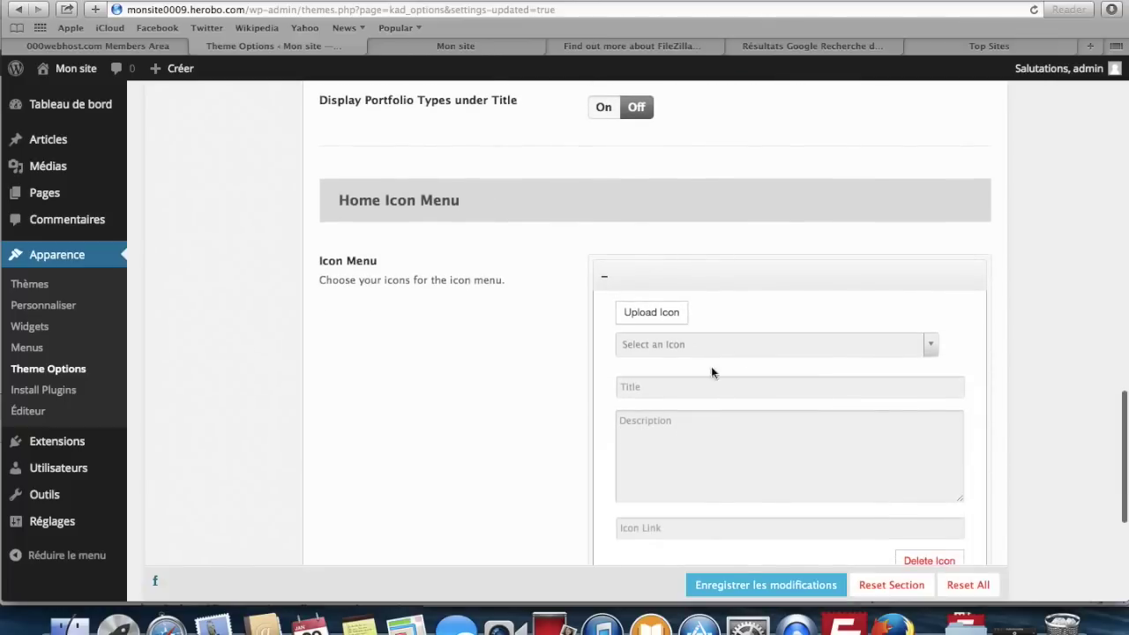
click(773, 352)
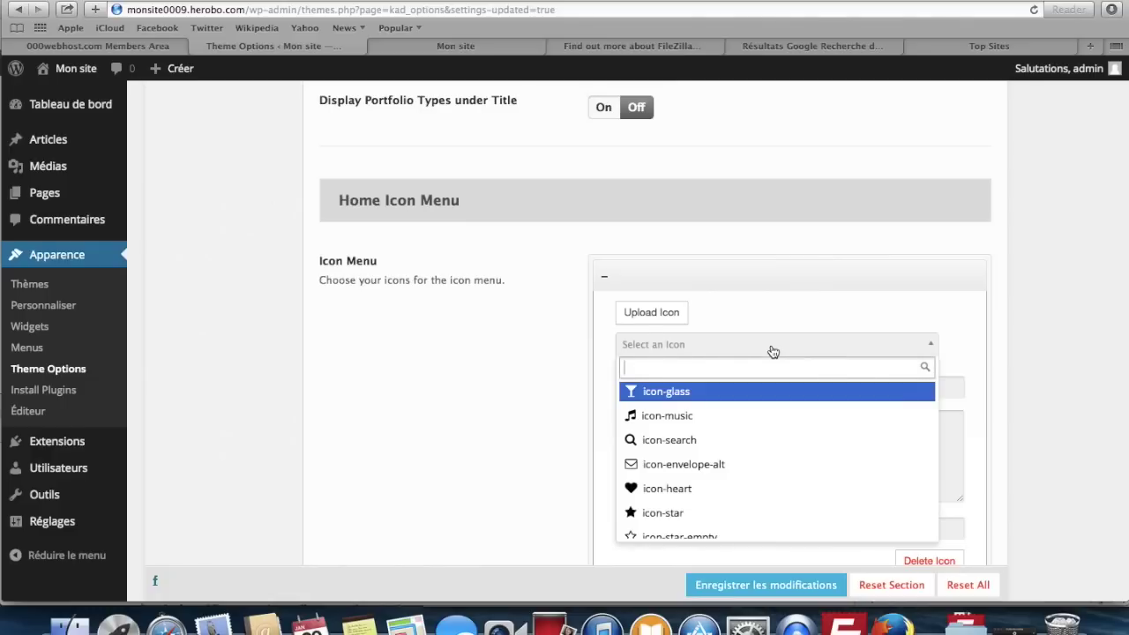
click(714, 468)
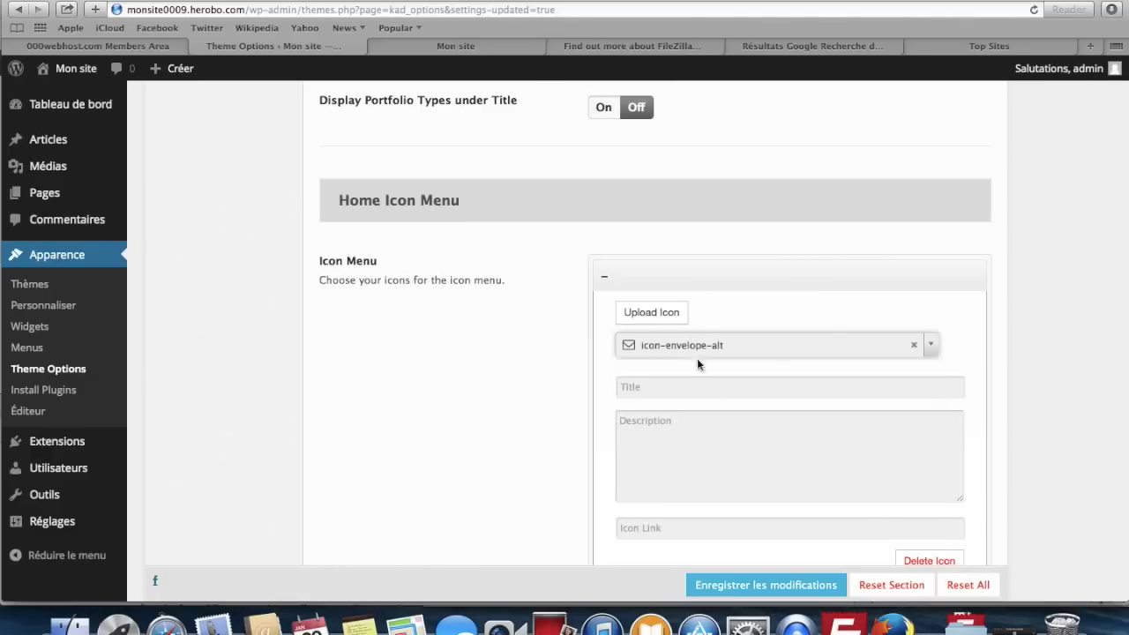
Step: Title the tile 'Contact' with the description 'Contactez-nous!'
click(658, 389)
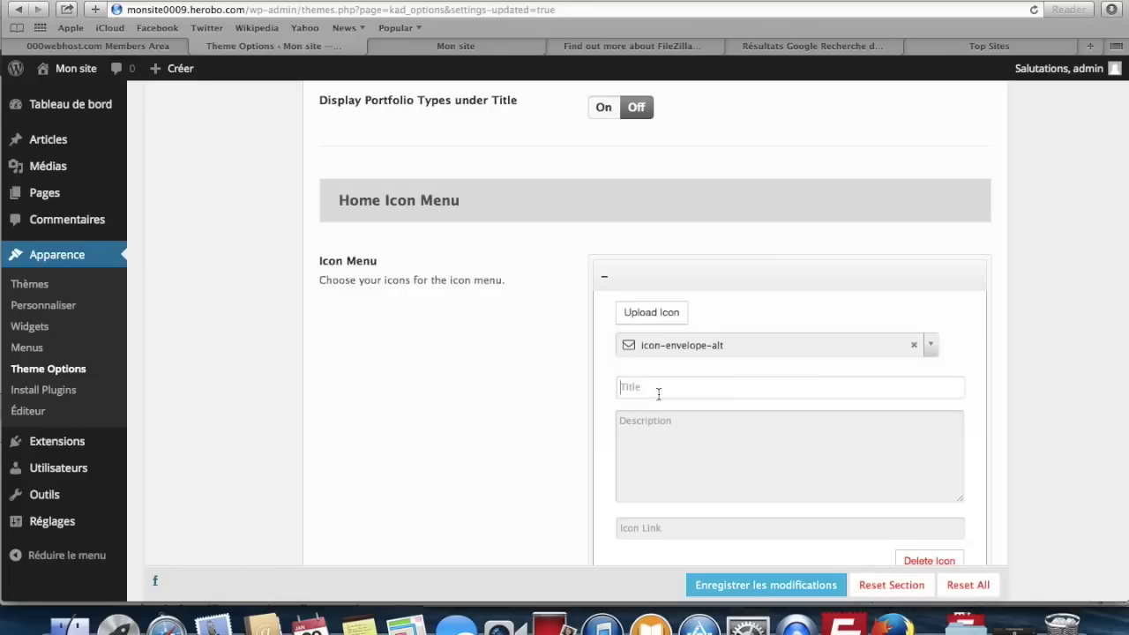
text(Contact)
key(Tab)
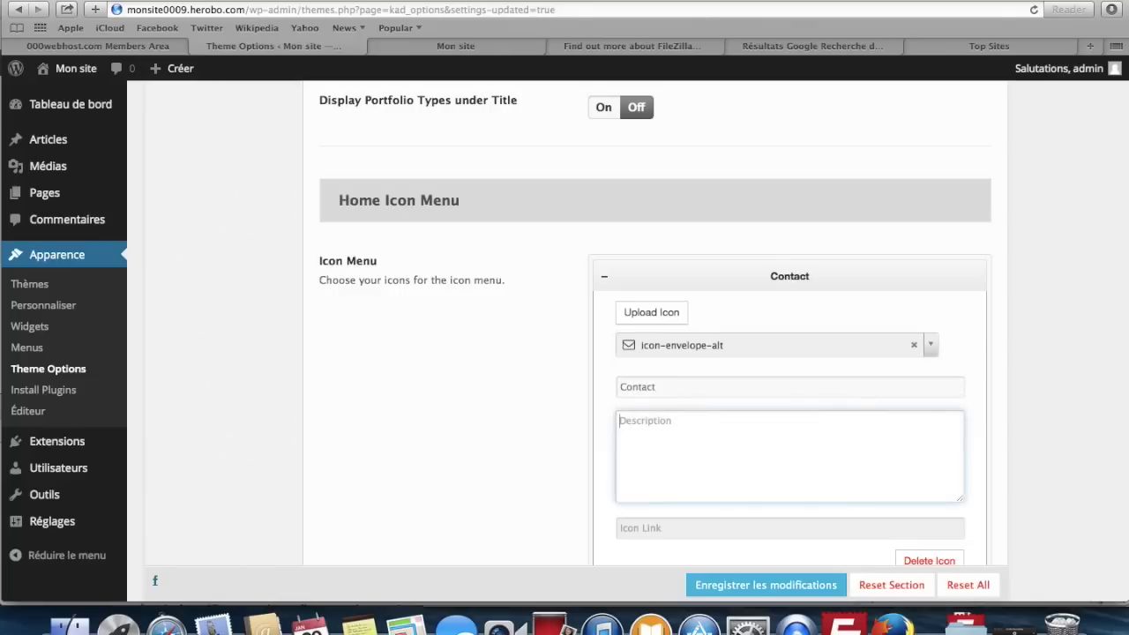
text(C)
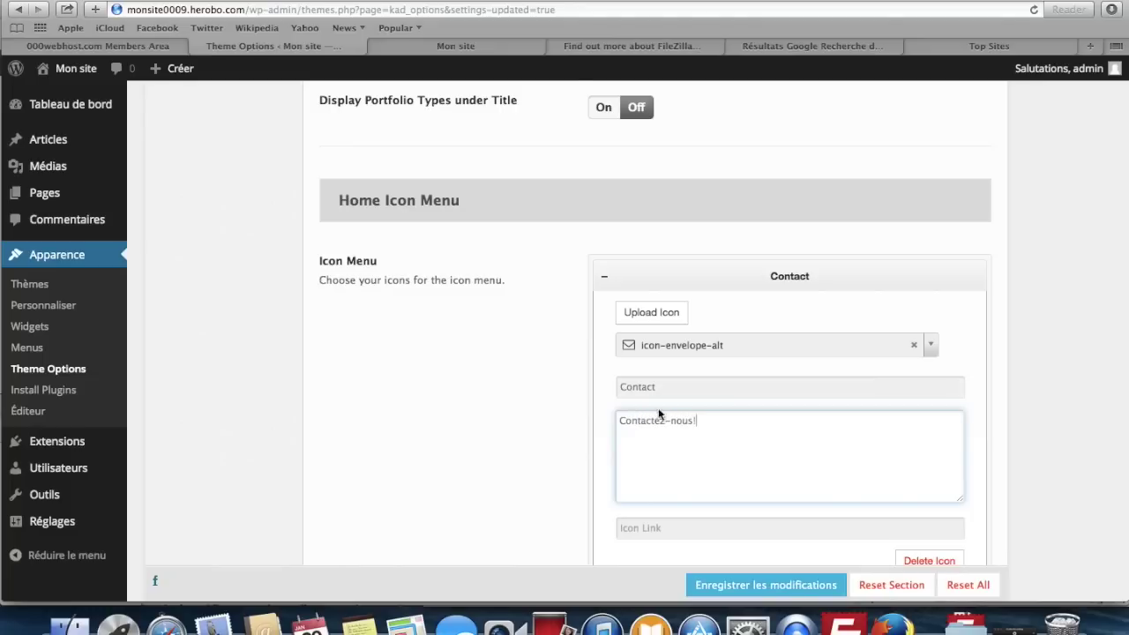
scroll(693, 476, down, 2)
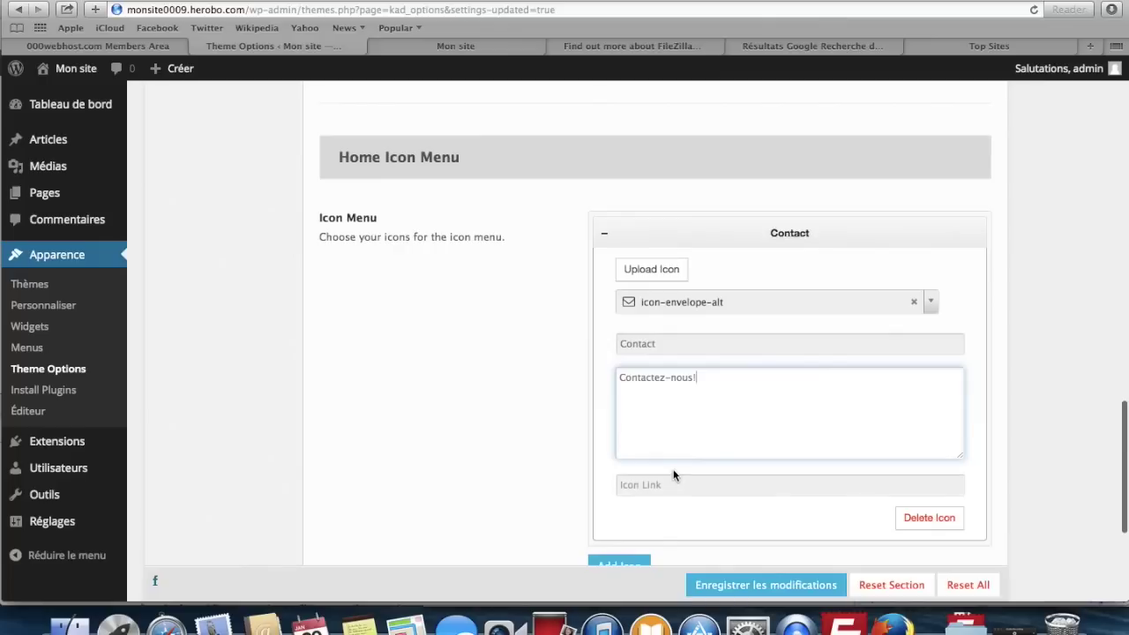
scroll(941, 373, down, 3)
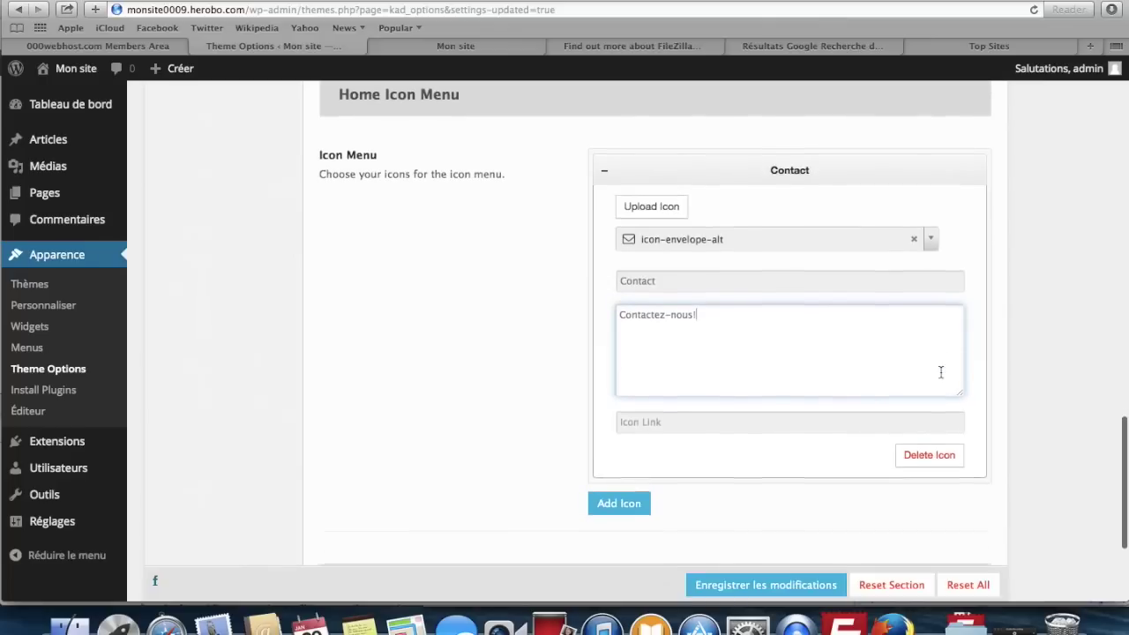
Step: Add a new icon tile using the icon-picture icon
click(611, 497)
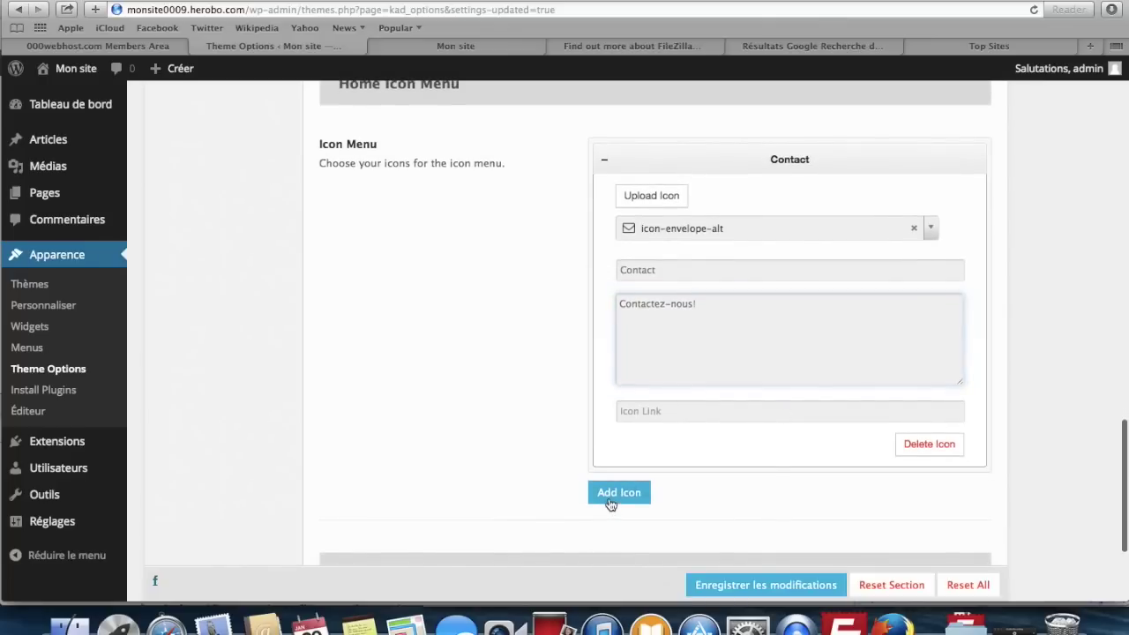
scroll(678, 534, down, 3)
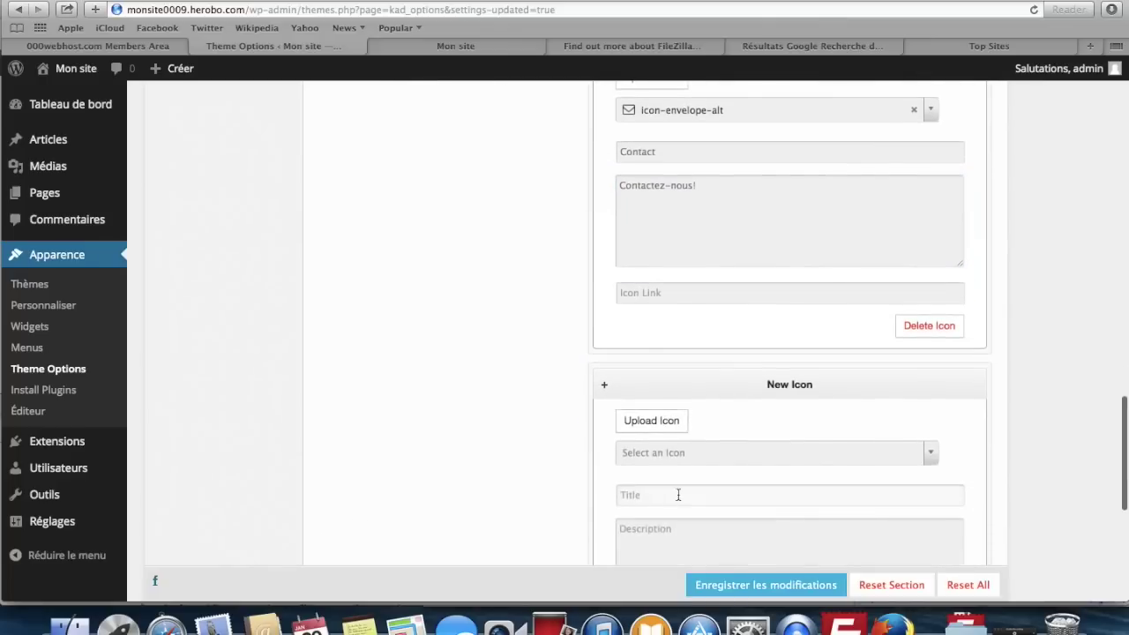
click(670, 460)
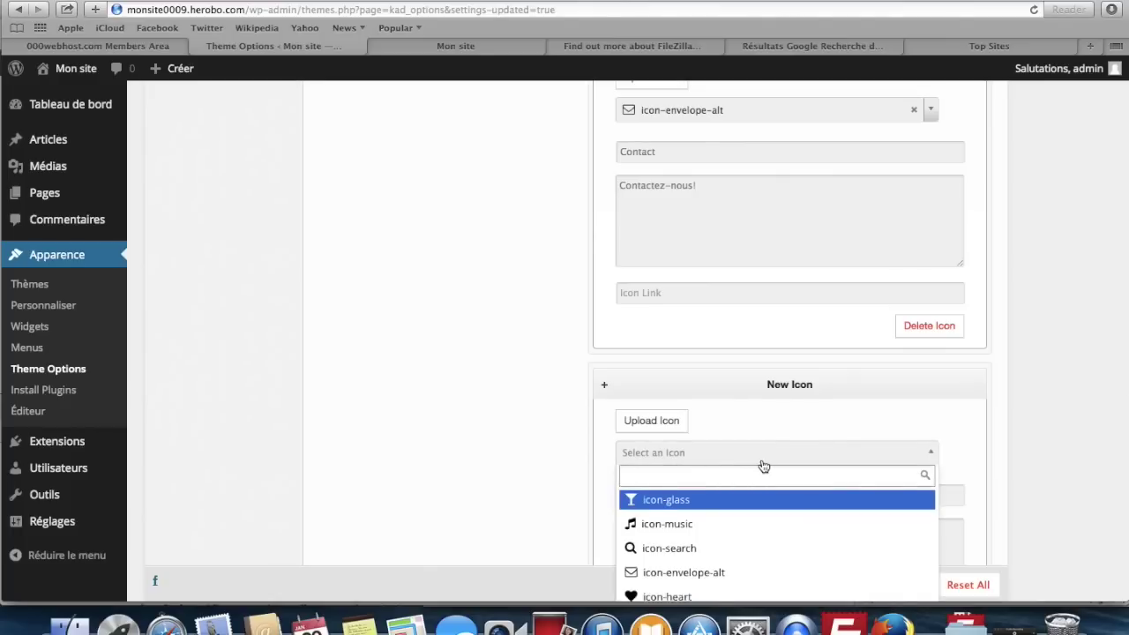
scroll(762, 465, down, 2)
scroll(764, 466, down, 5)
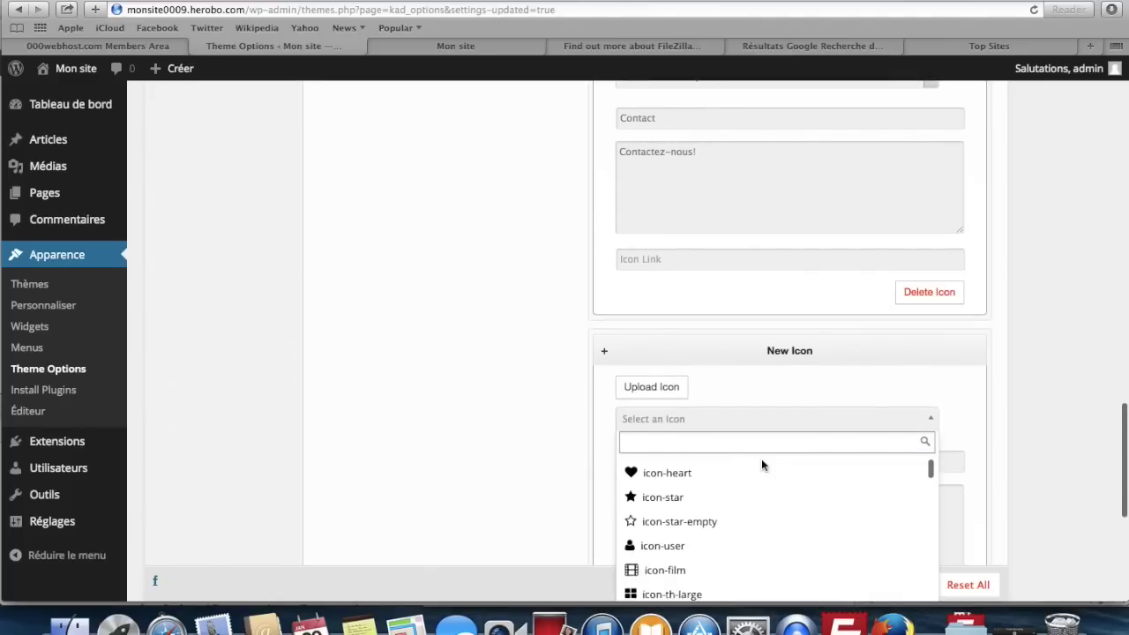
scroll(762, 465, down, 2)
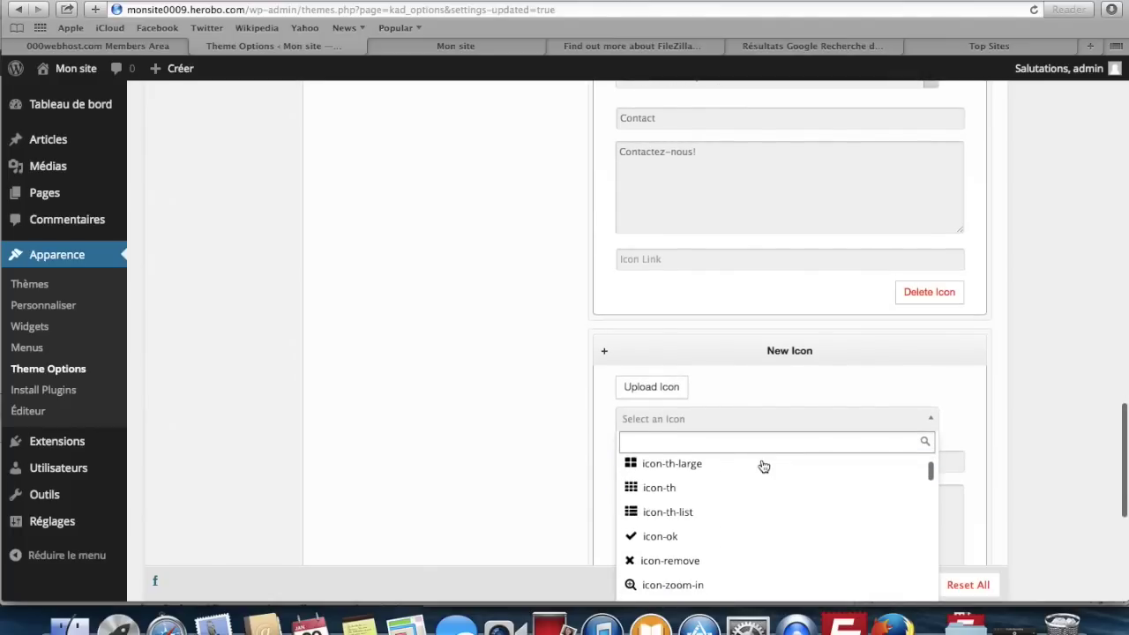
scroll(763, 465, down, 4)
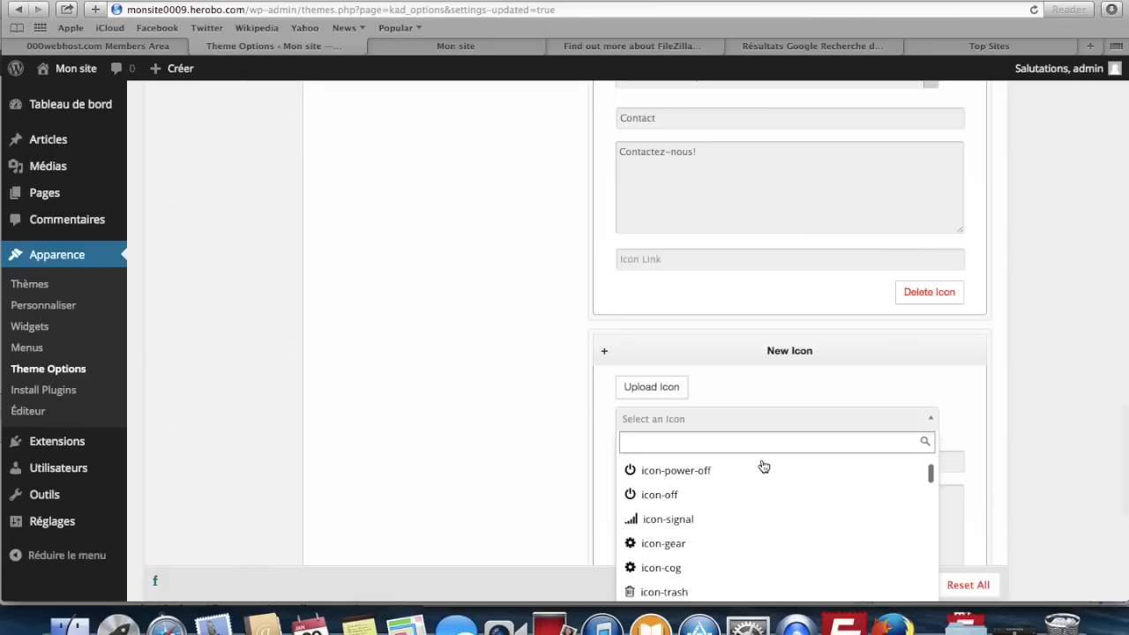
scroll(762, 465, down, 5)
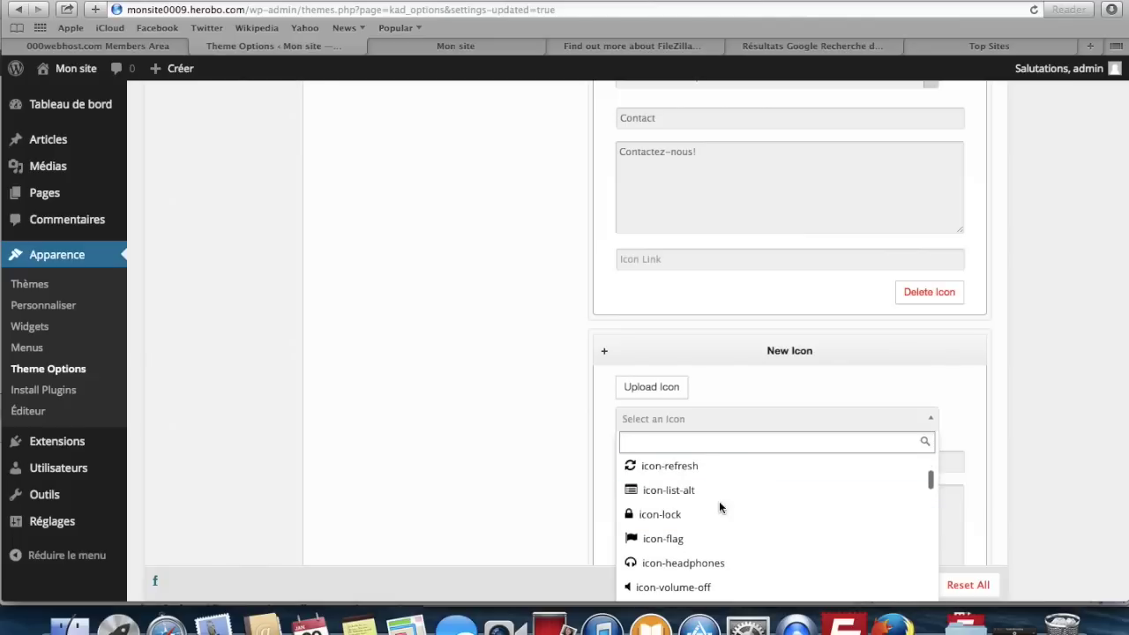
scroll(693, 519, down, 3)
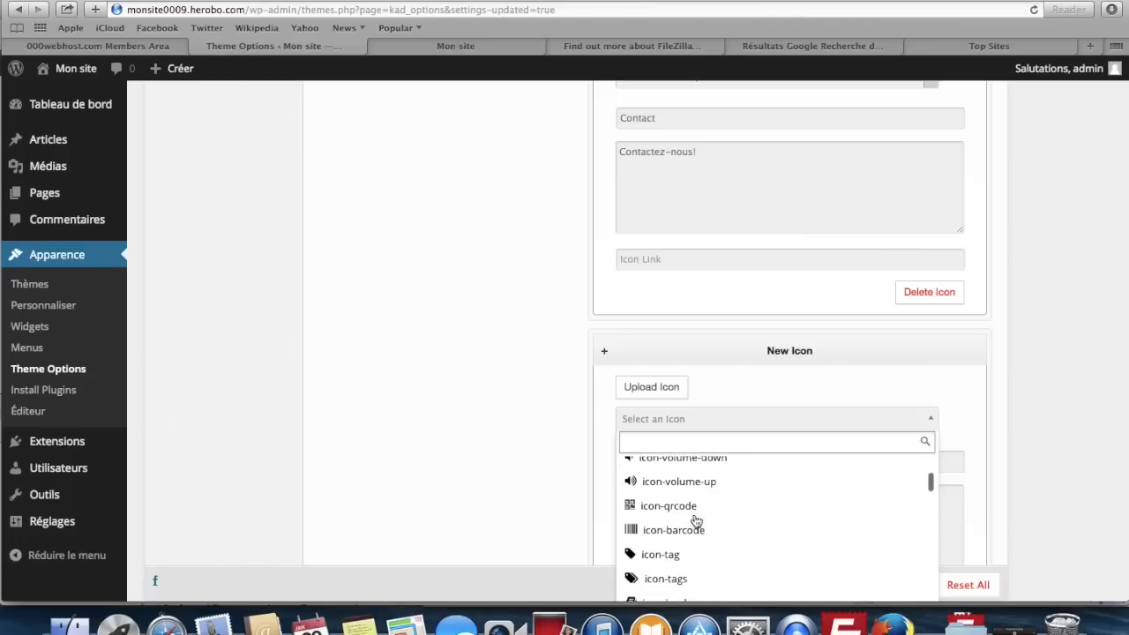
scroll(694, 521, down, 4)
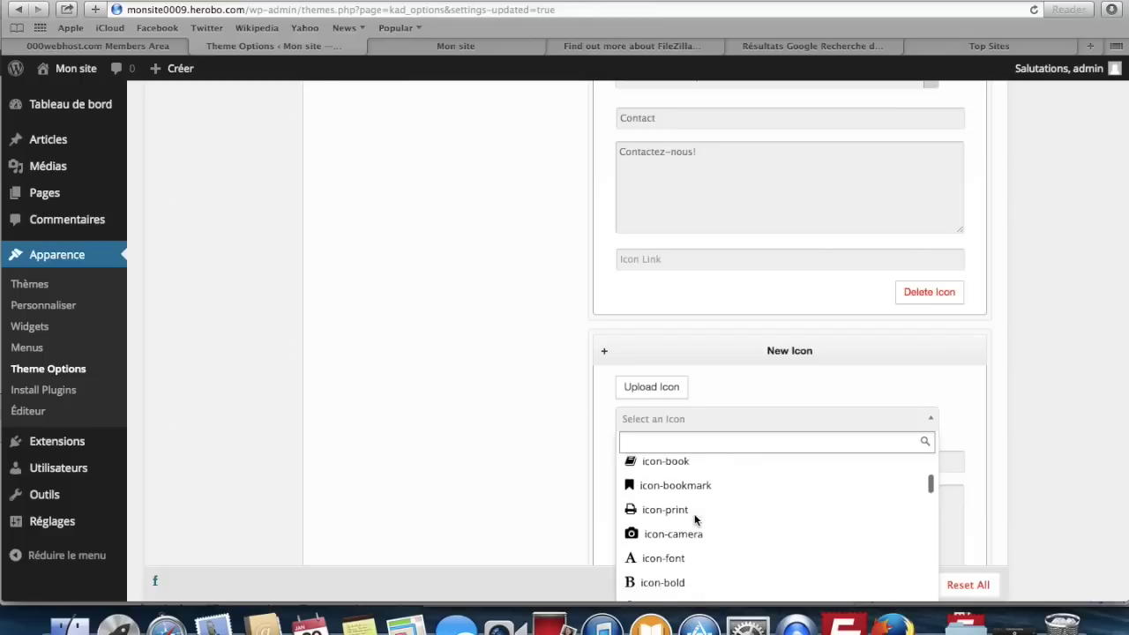
scroll(694, 520, down, 3)
scroll(697, 522, up, 1)
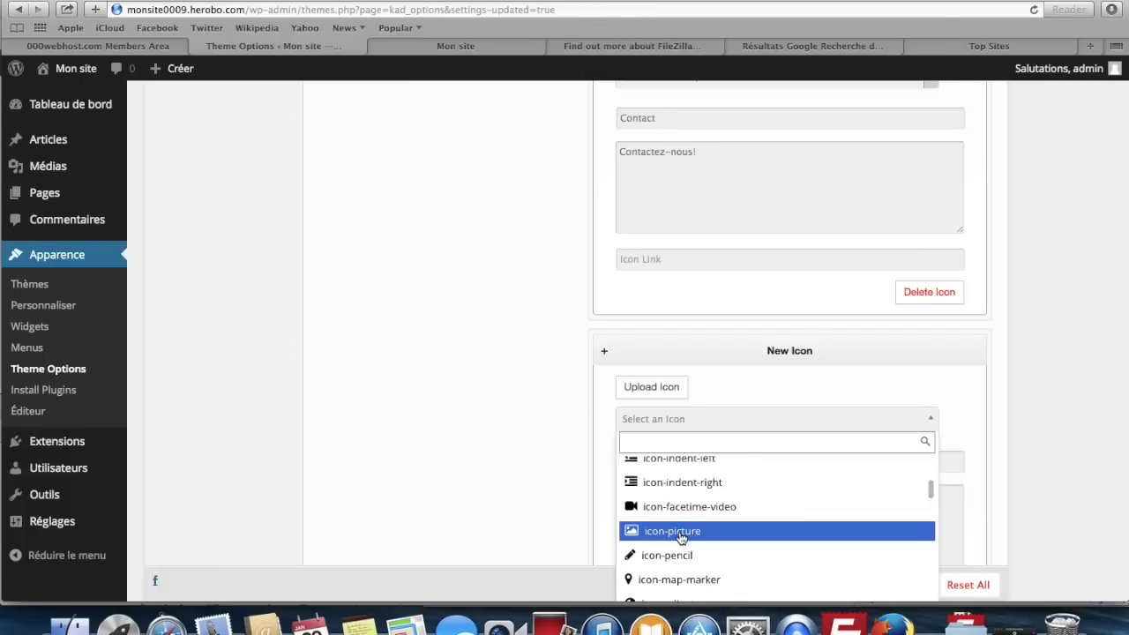
click(684, 532)
Step: Title it 'Notre blog', describe it 'Voici notre blog...', and add another blank tile
click(664, 465)
text(B)
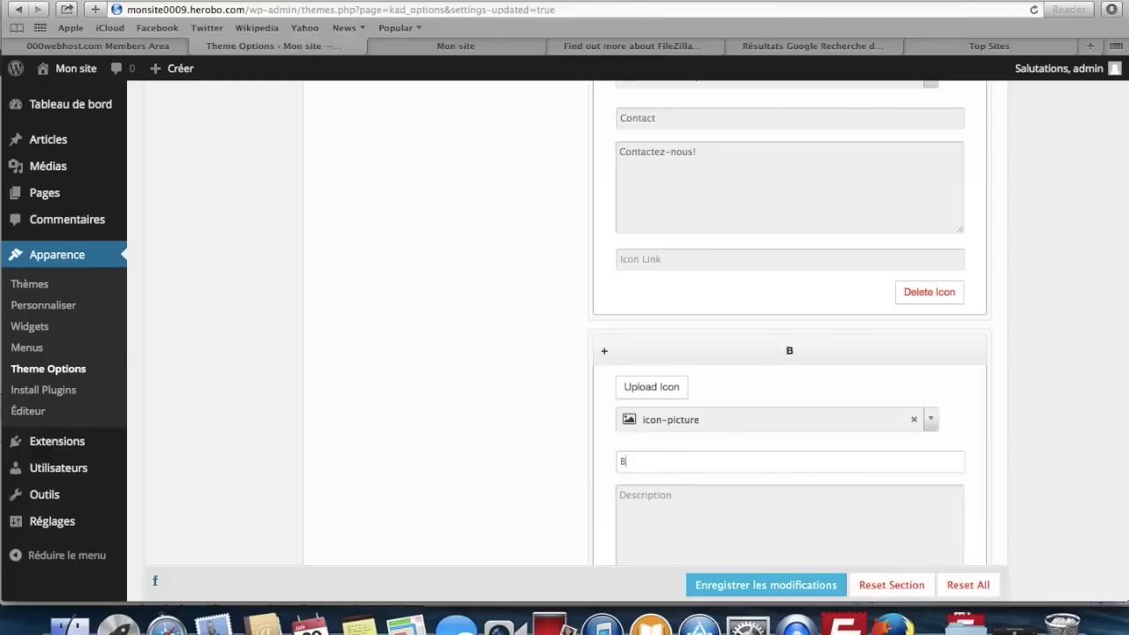
text(otre blog)
click(702, 497)
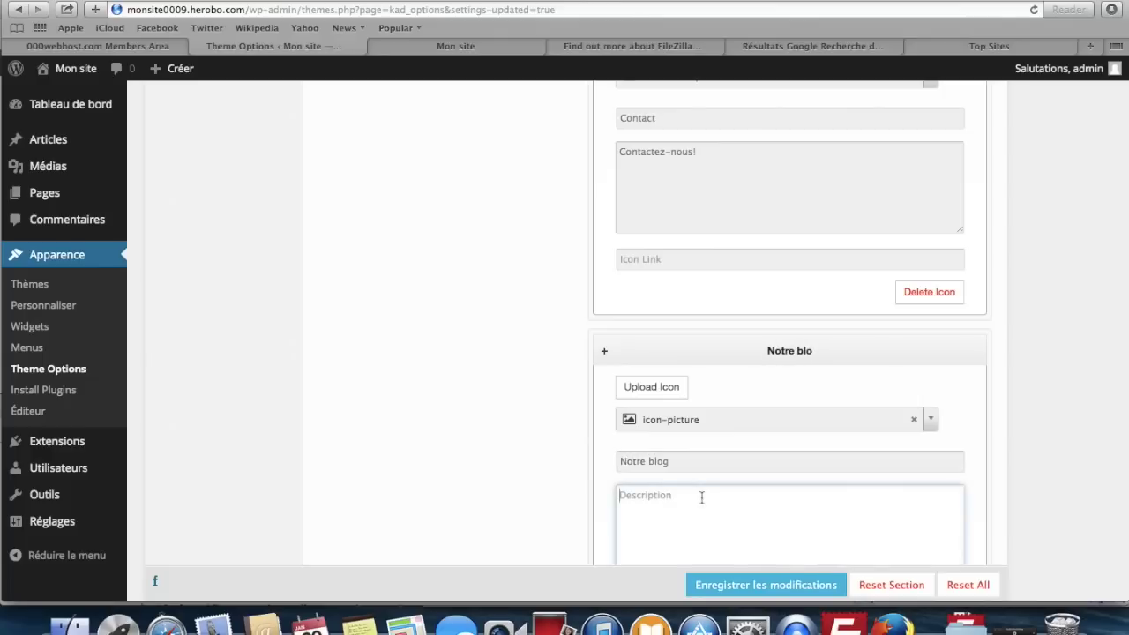
text(Voici notre blog...)
scroll(892, 433, down, 3)
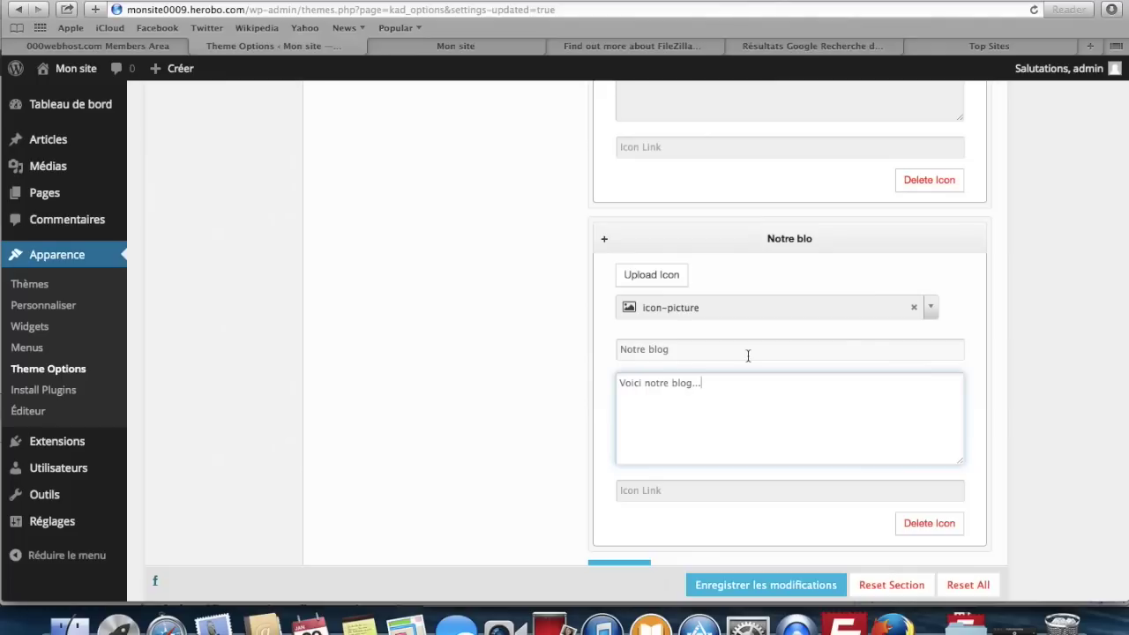
scroll(748, 355, down, 3)
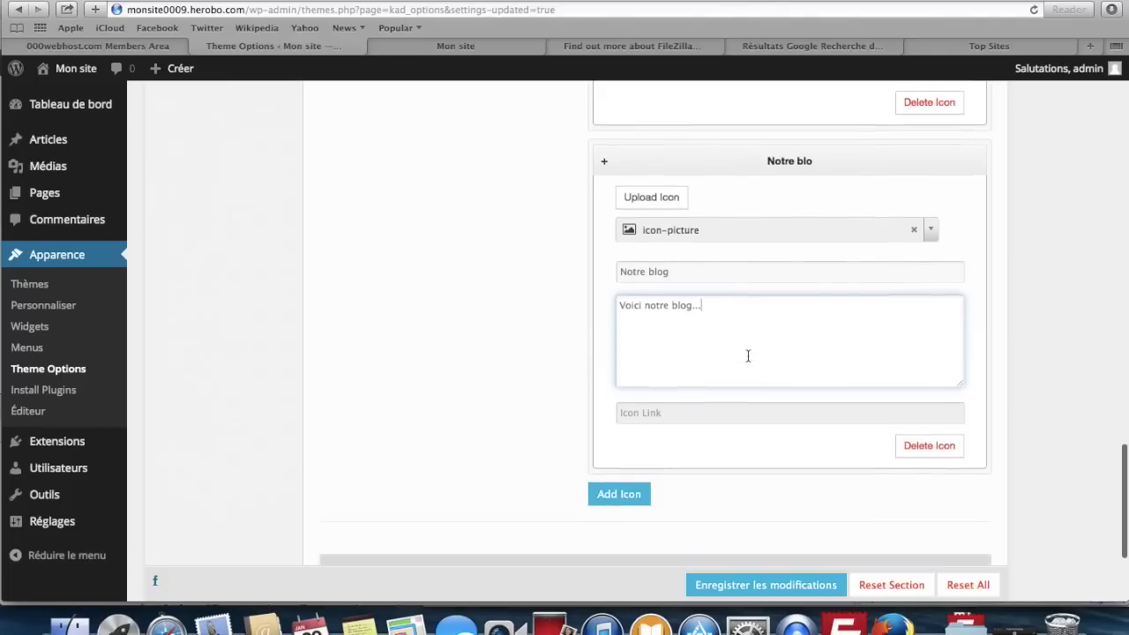
click(625, 494)
scroll(661, 512, down, 3)
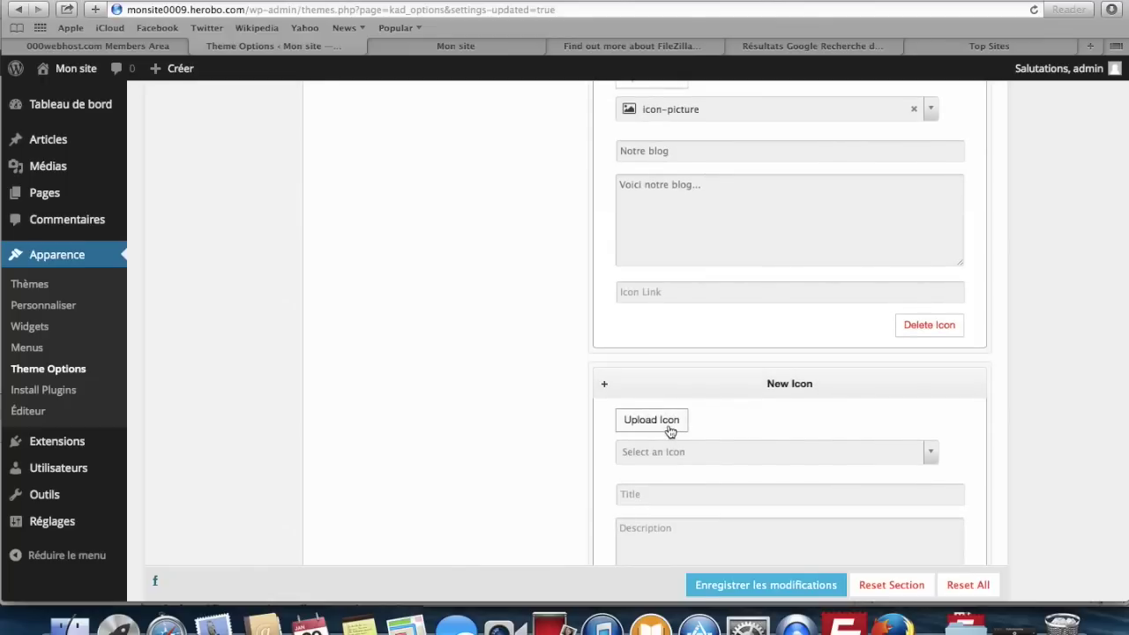
Step: Dismiss the icon upload window and give the third tile the icon-music icon
click(670, 431)
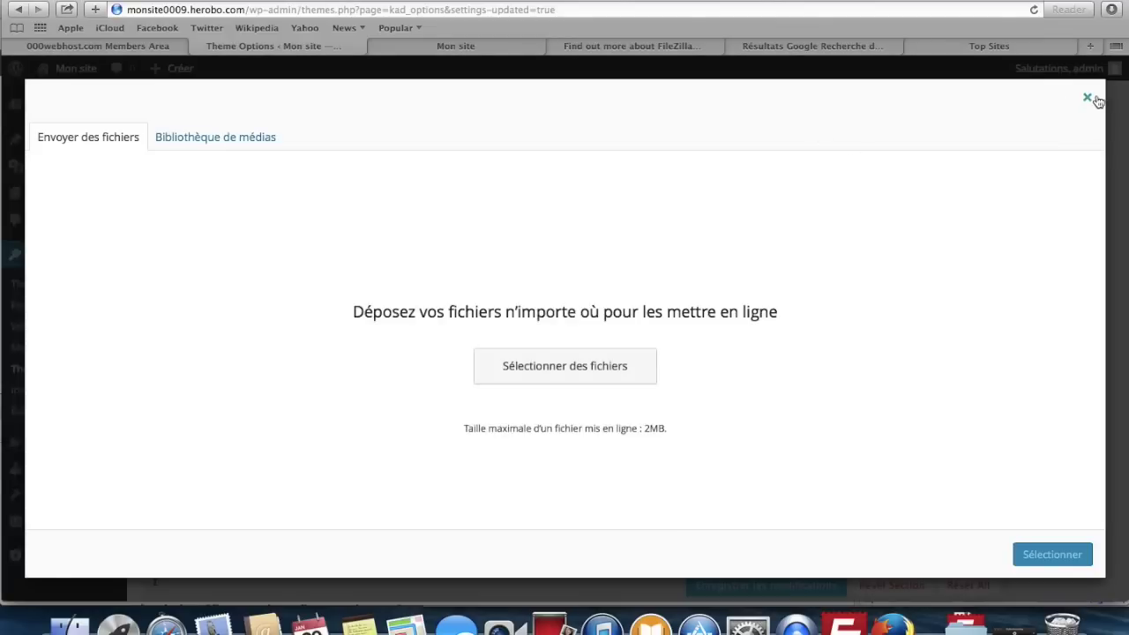
click(1090, 97)
click(797, 454)
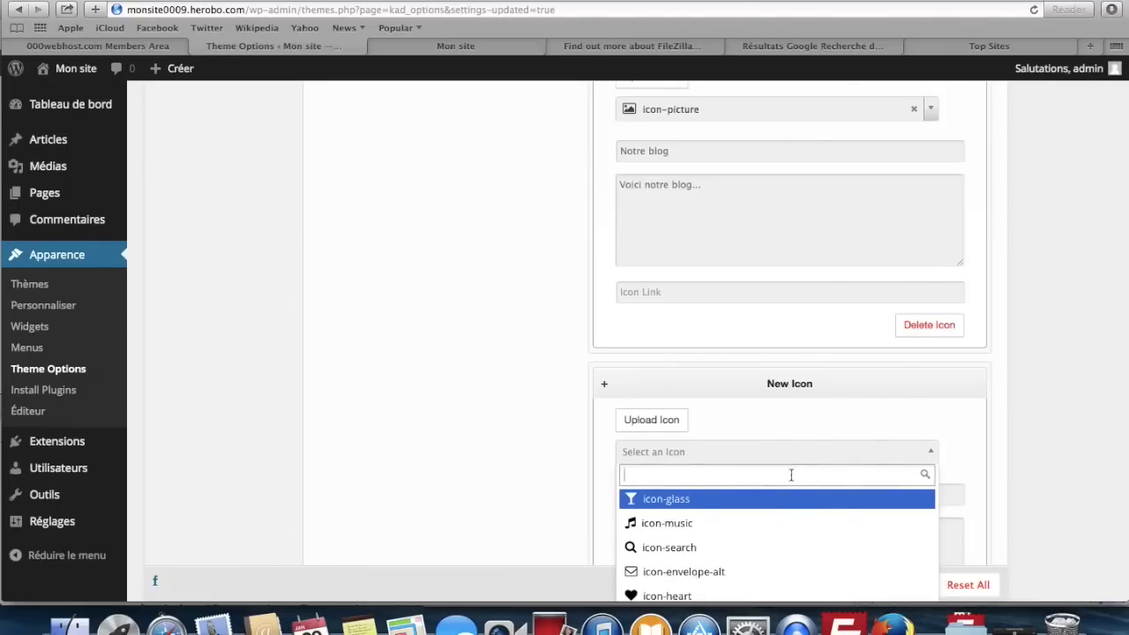
click(791, 525)
Step: Title the third tile 'Musique' and enter '.' as its description
click(721, 493)
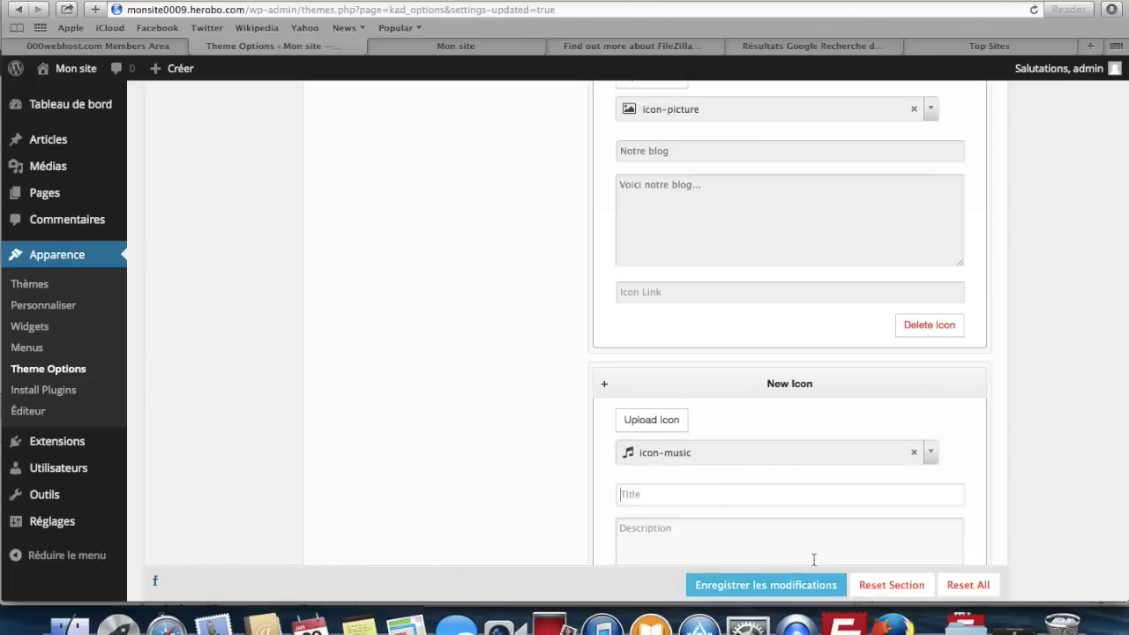
text(Musique)
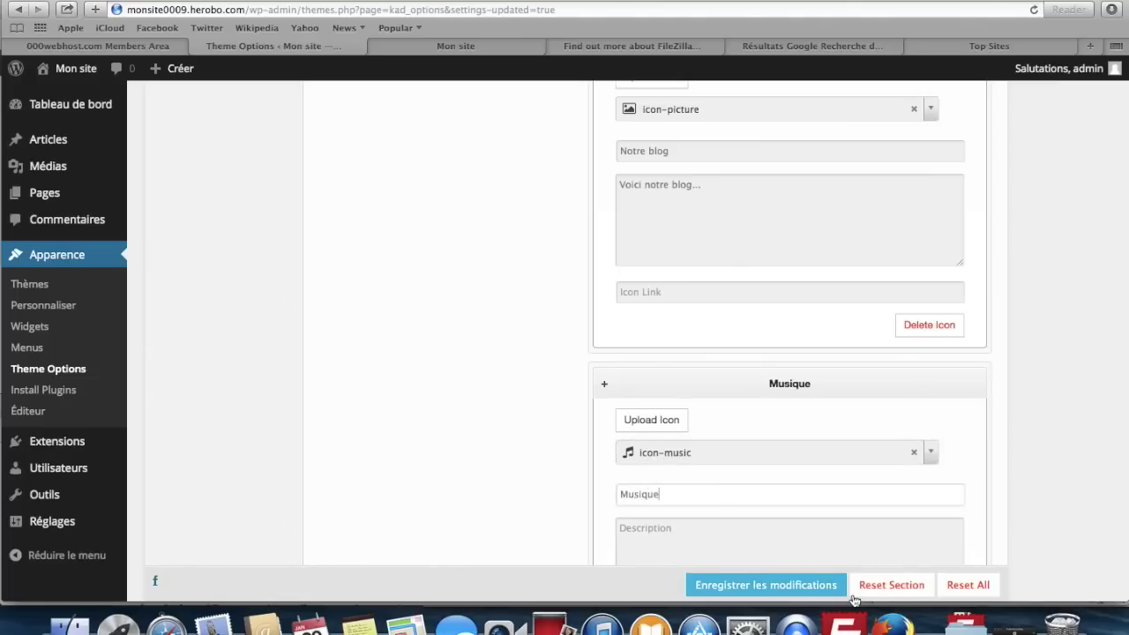
scroll(835, 535, down, 1)
scroll(836, 535, down, 3)
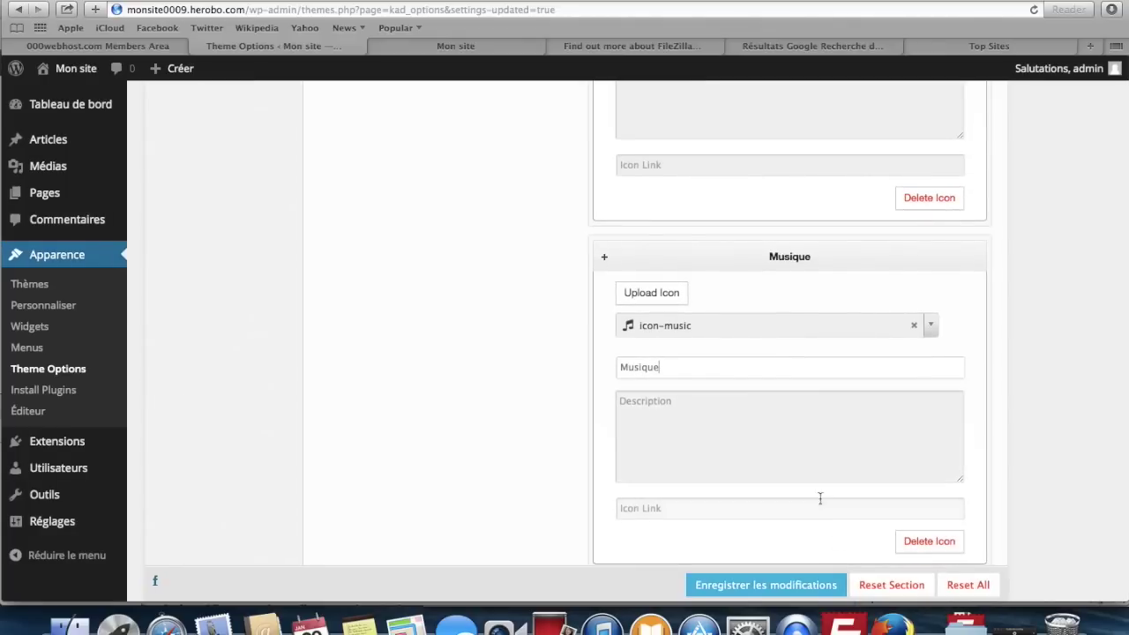
click(776, 442)
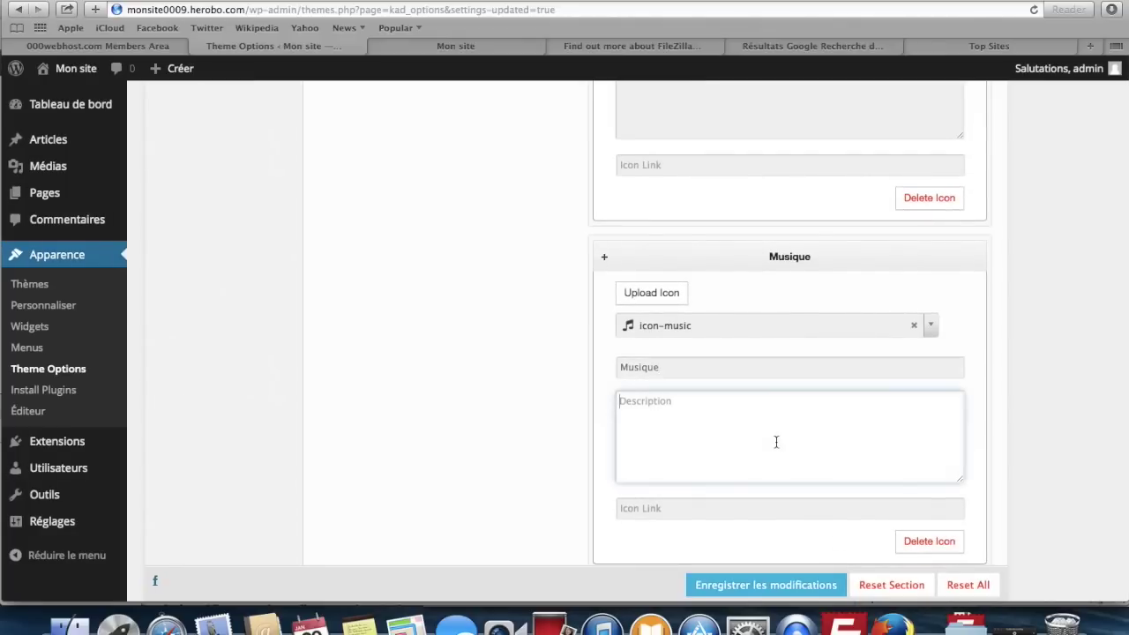
text(...)
scroll(859, 502, up, 15)
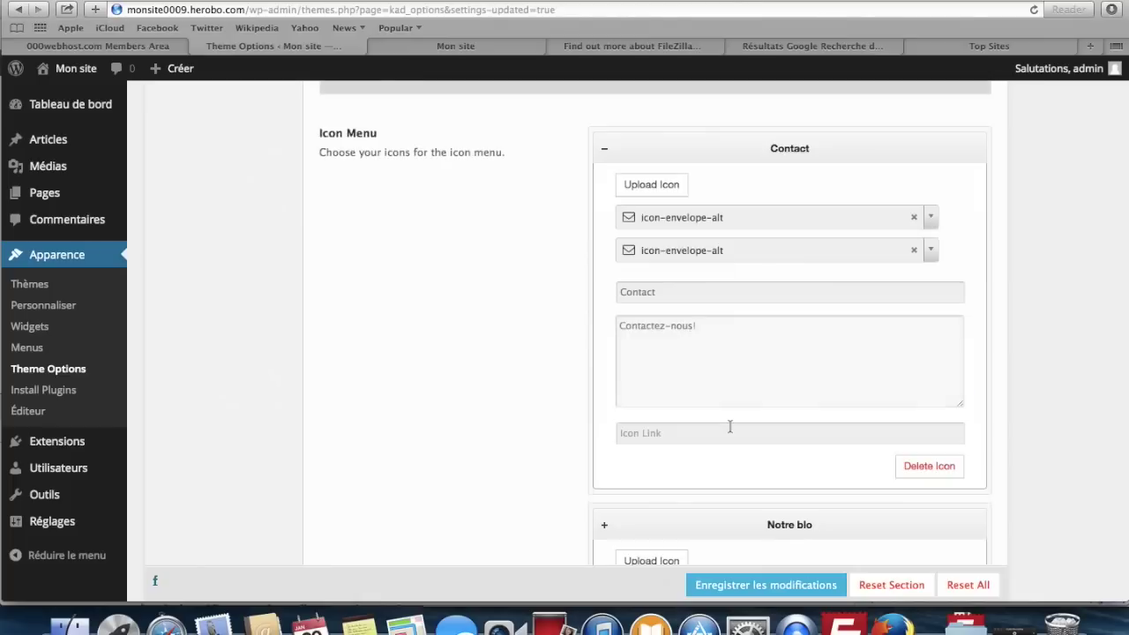
Step: Set the Contact tile's link to the live site's Contact page address
scroll(852, 396, down, 10)
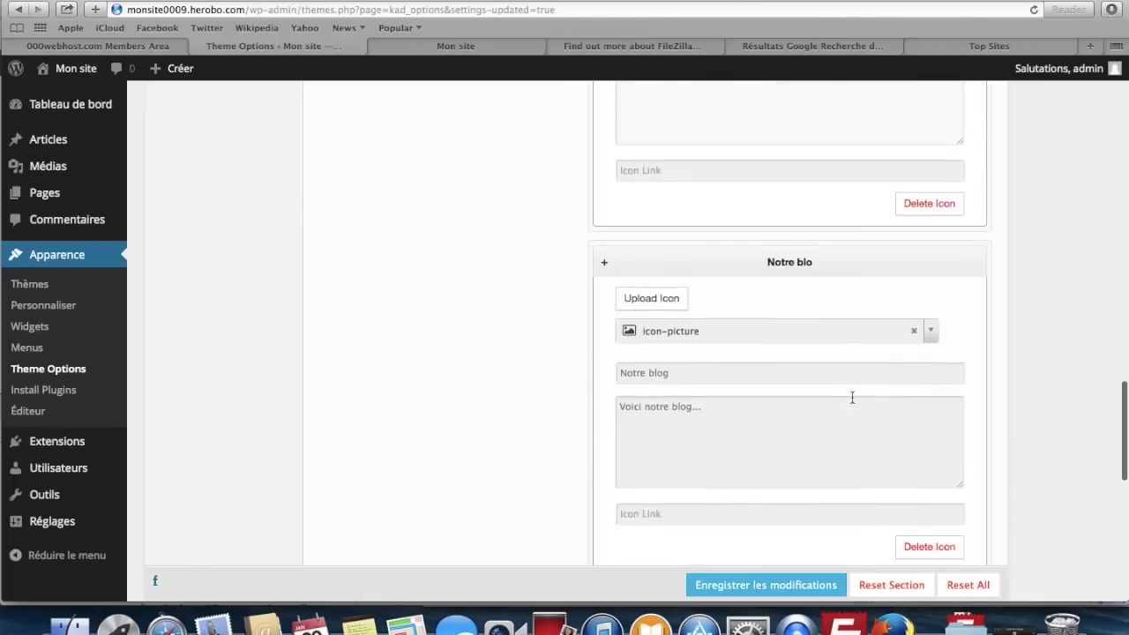
scroll(852, 397, up, 11)
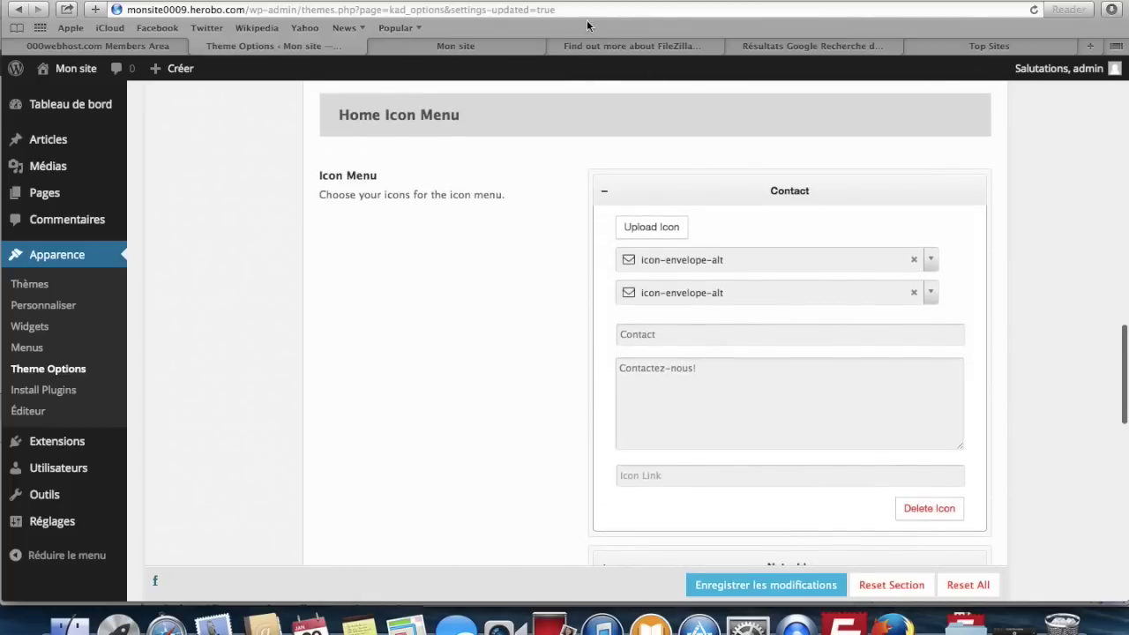
click(439, 46)
click(986, 155)
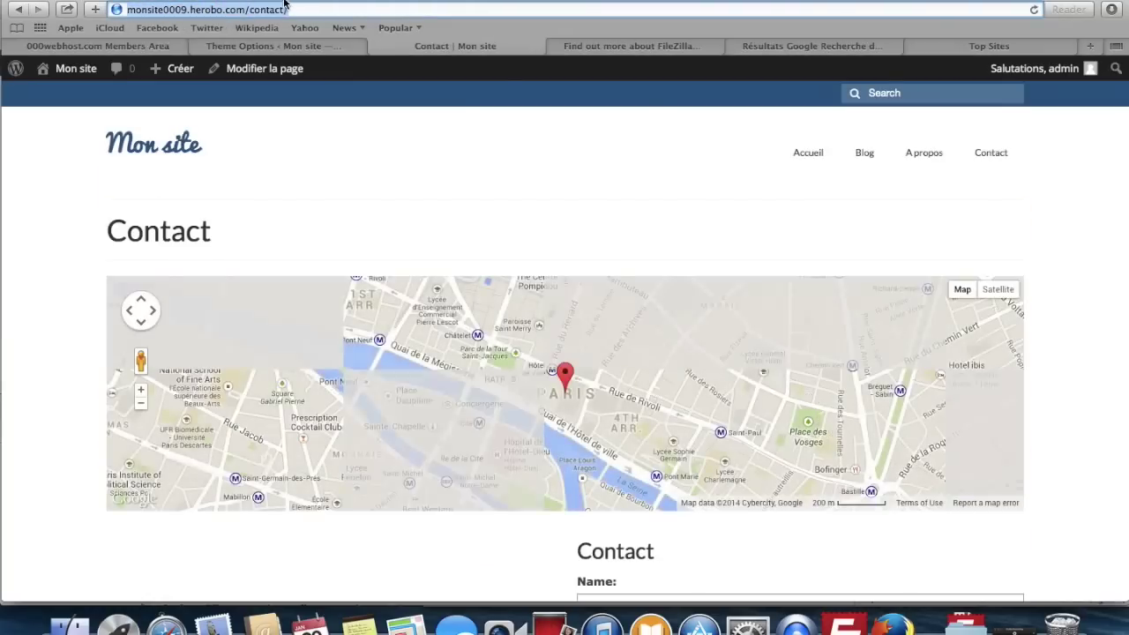
click(266, 46)
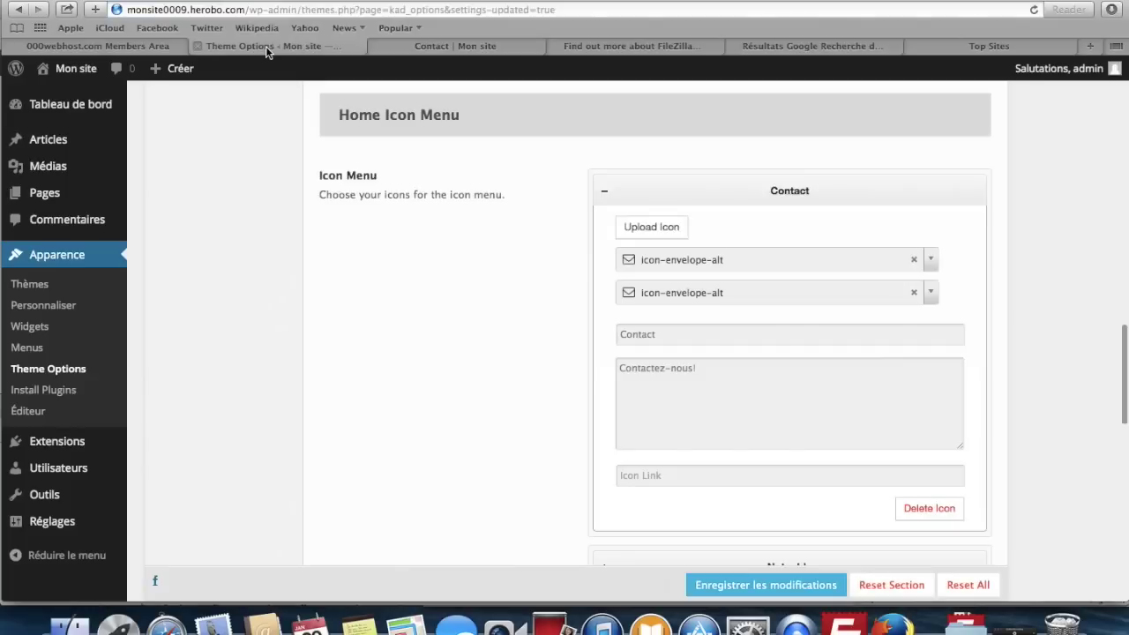
click(705, 482)
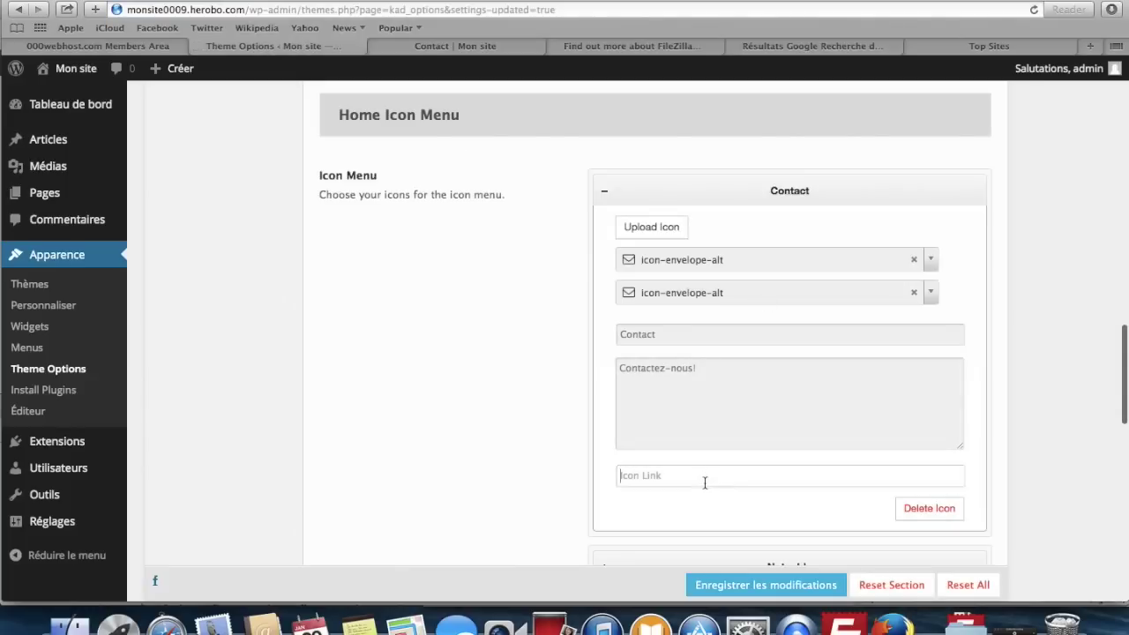
Step: Point the Notre blog tile's link to /blog instead of /contact/
scroll(739, 520, down, 5)
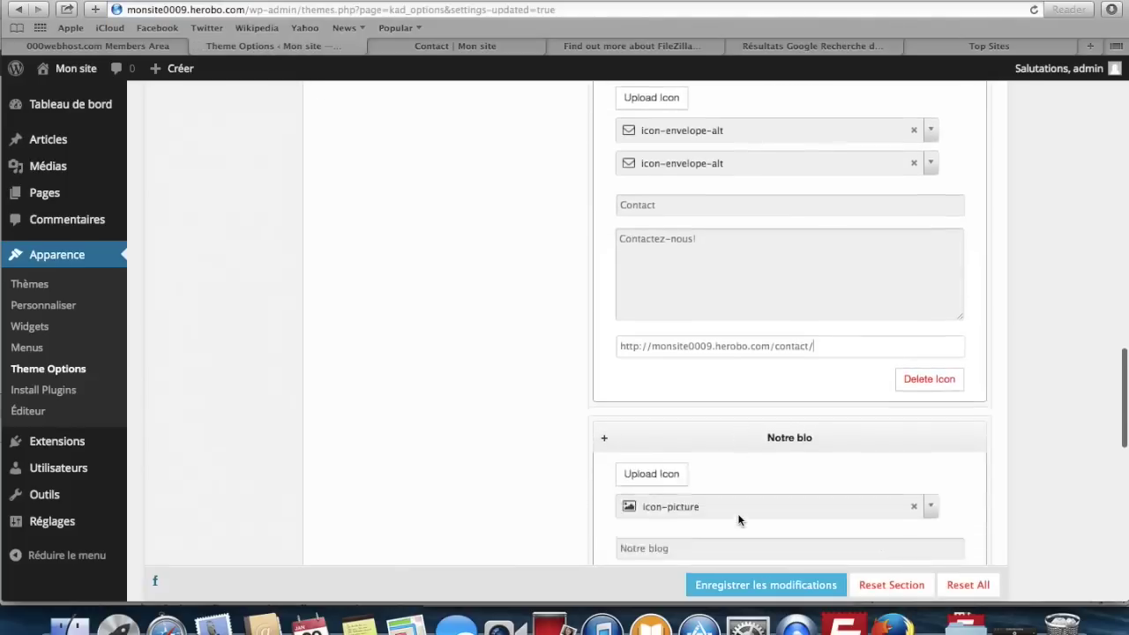
scroll(739, 520, down, 3)
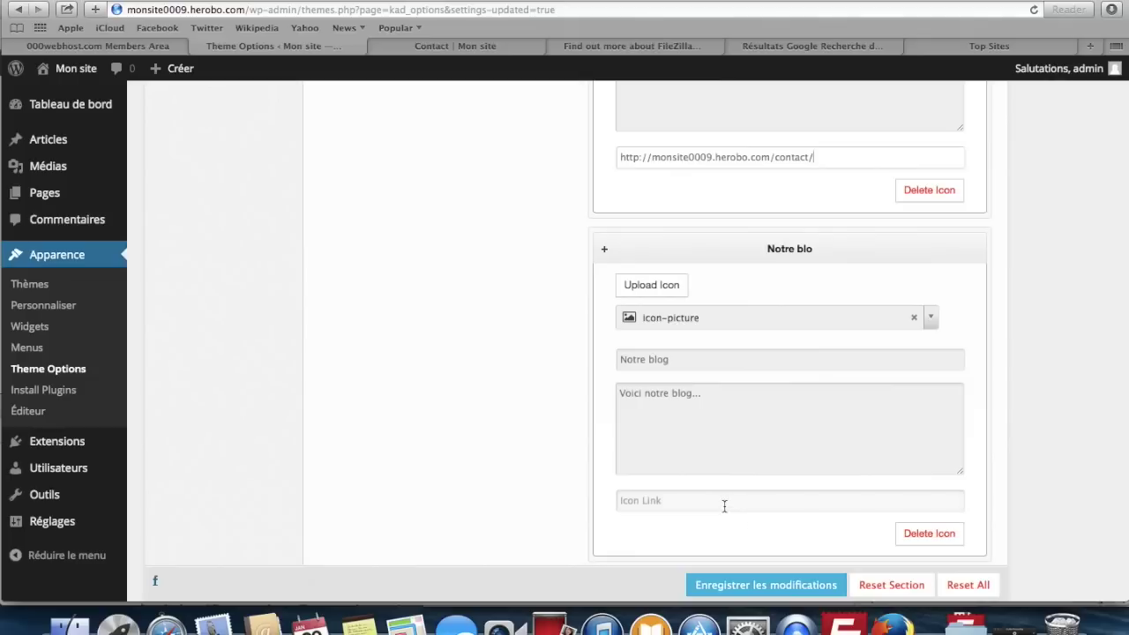
click(724, 503)
drag(772, 501, 833, 502)
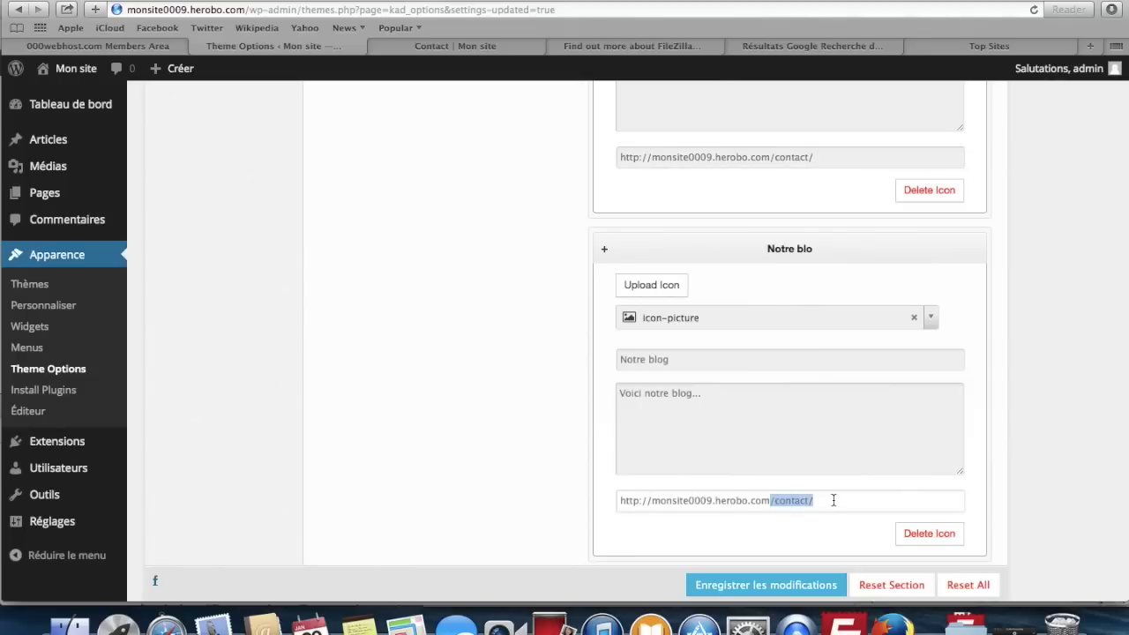
text(/)
scroll(877, 508, down, 8)
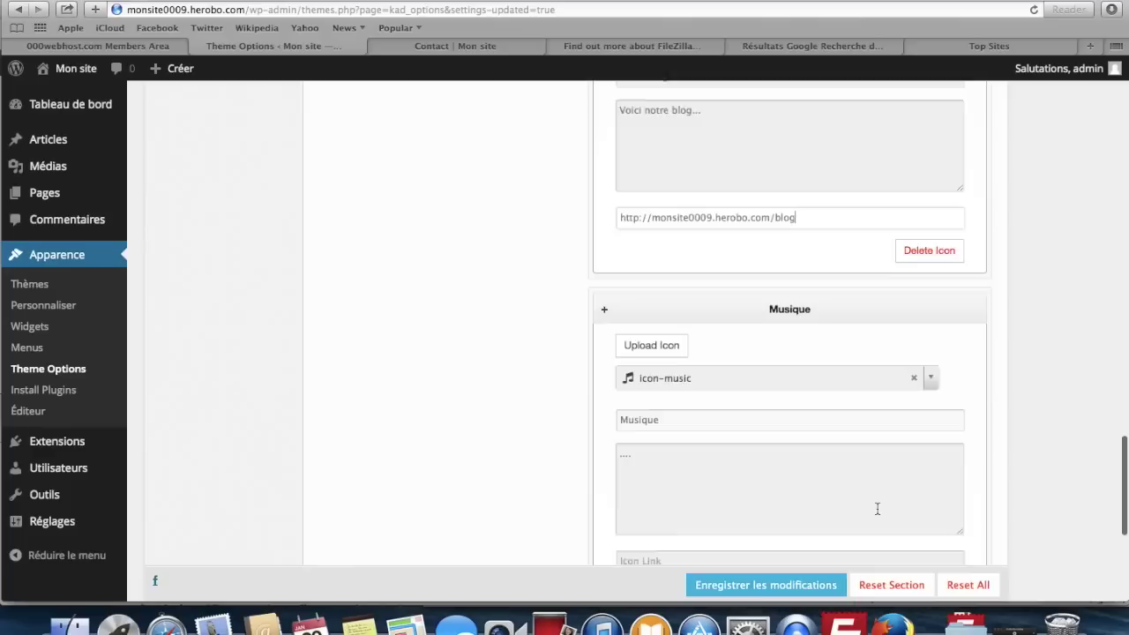
click(727, 524)
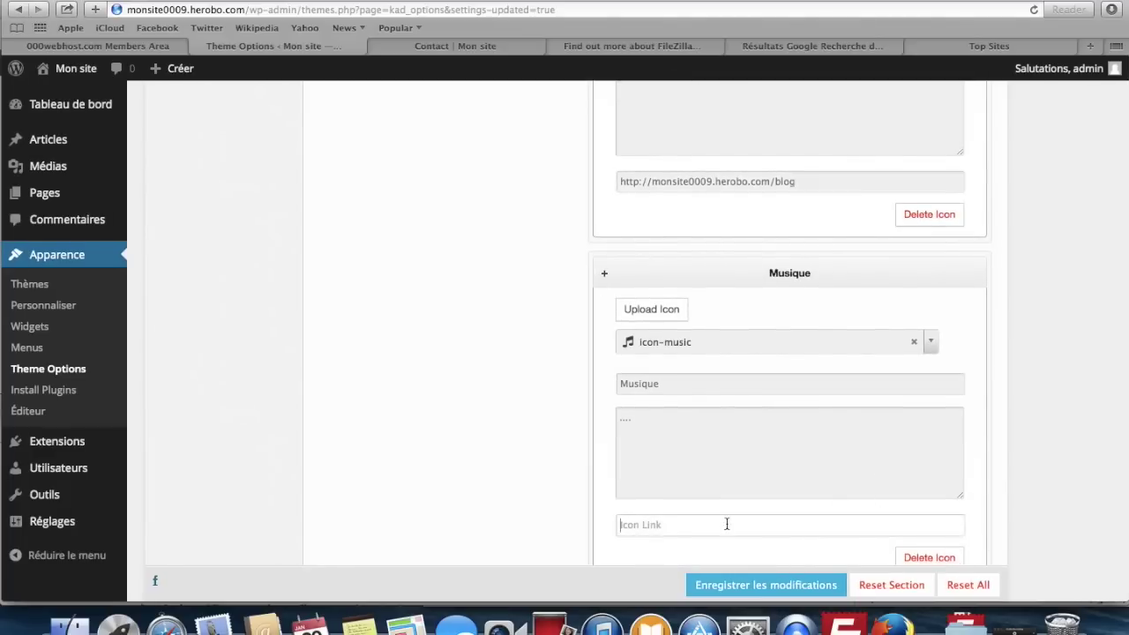
click(413, 46)
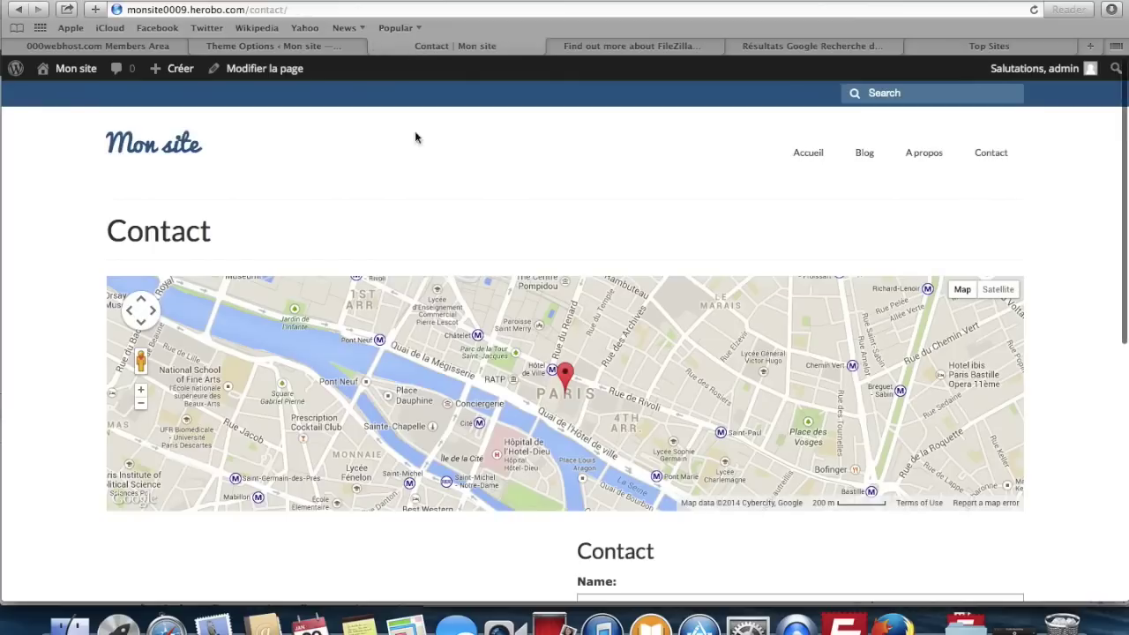
Step: Open the 'Bienvenue sur mon nouveau blog' post from the Blog page and copy its address
click(862, 153)
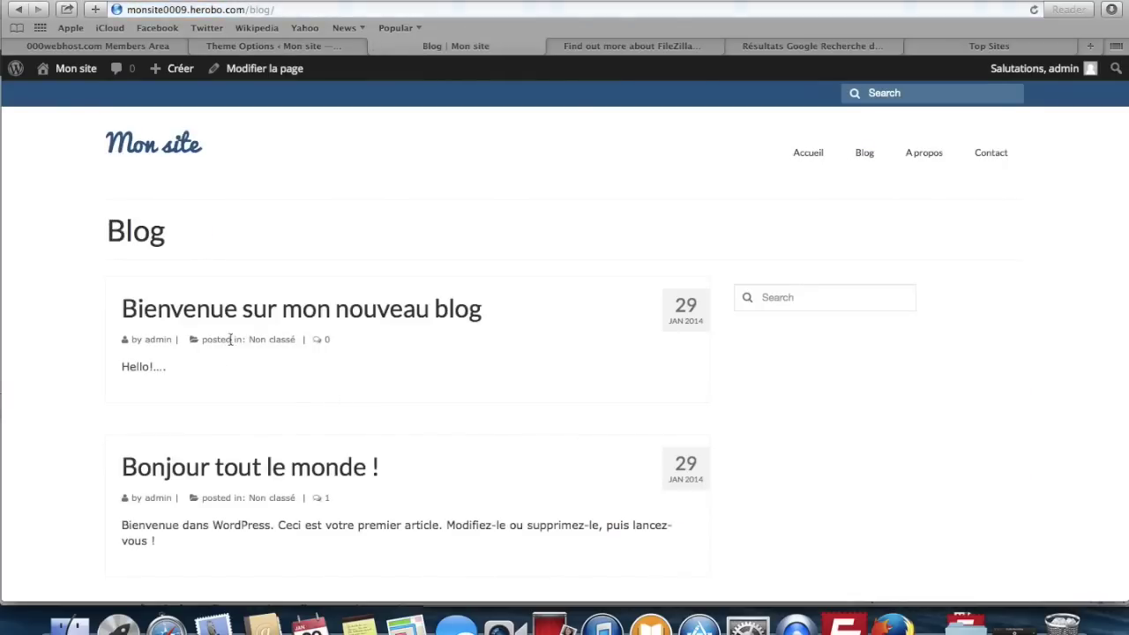
click(231, 316)
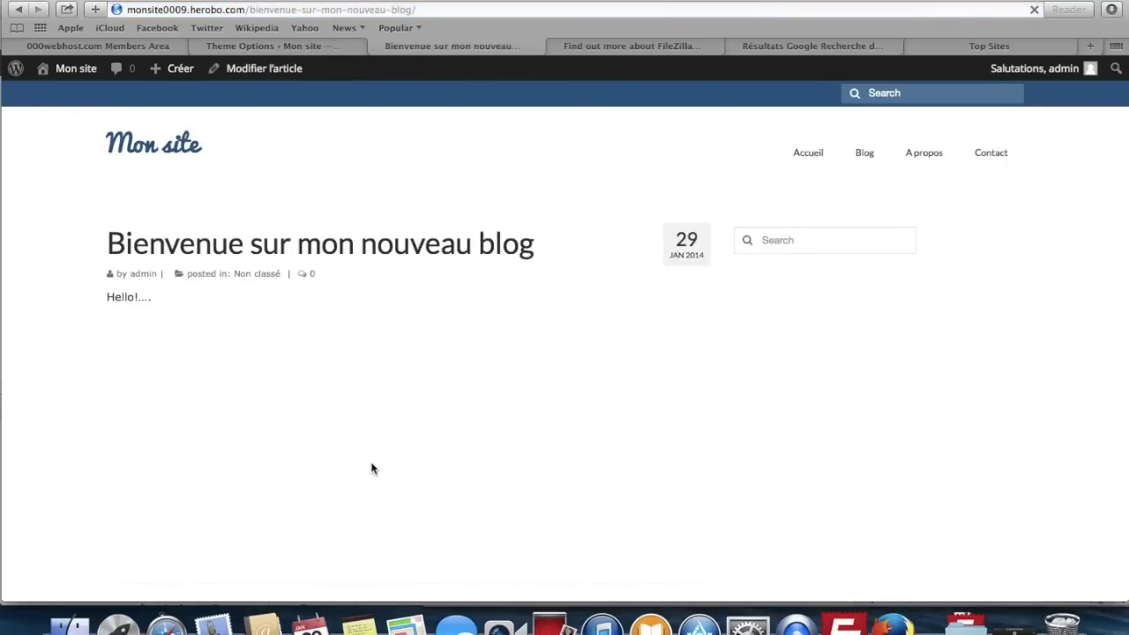
scroll(372, 468, down, 2)
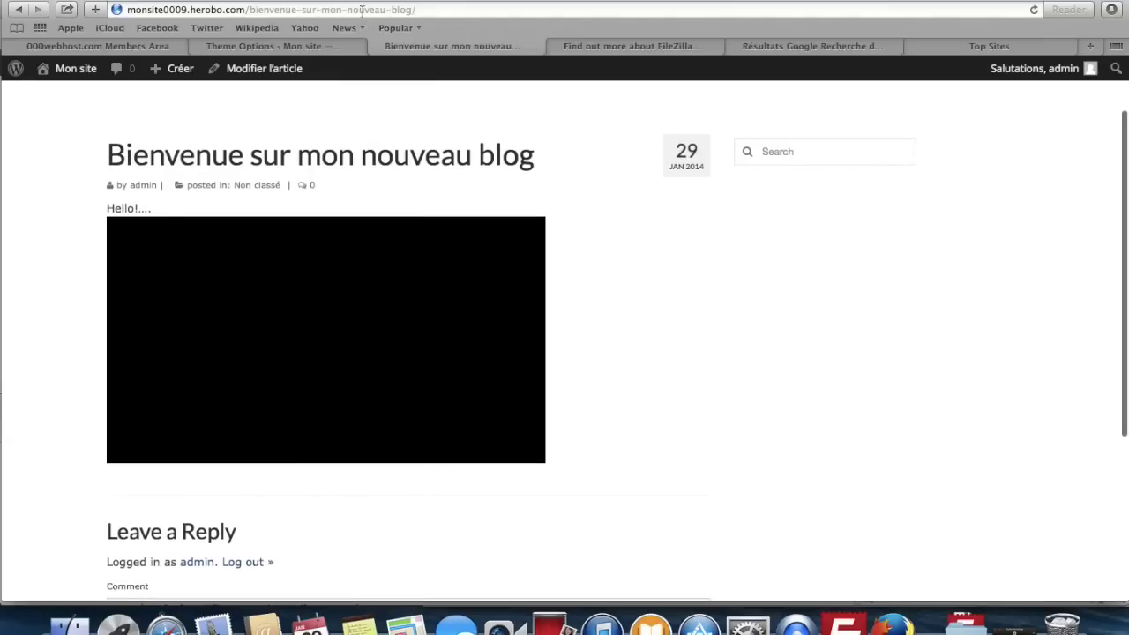
click(359, 10)
key(super+c)
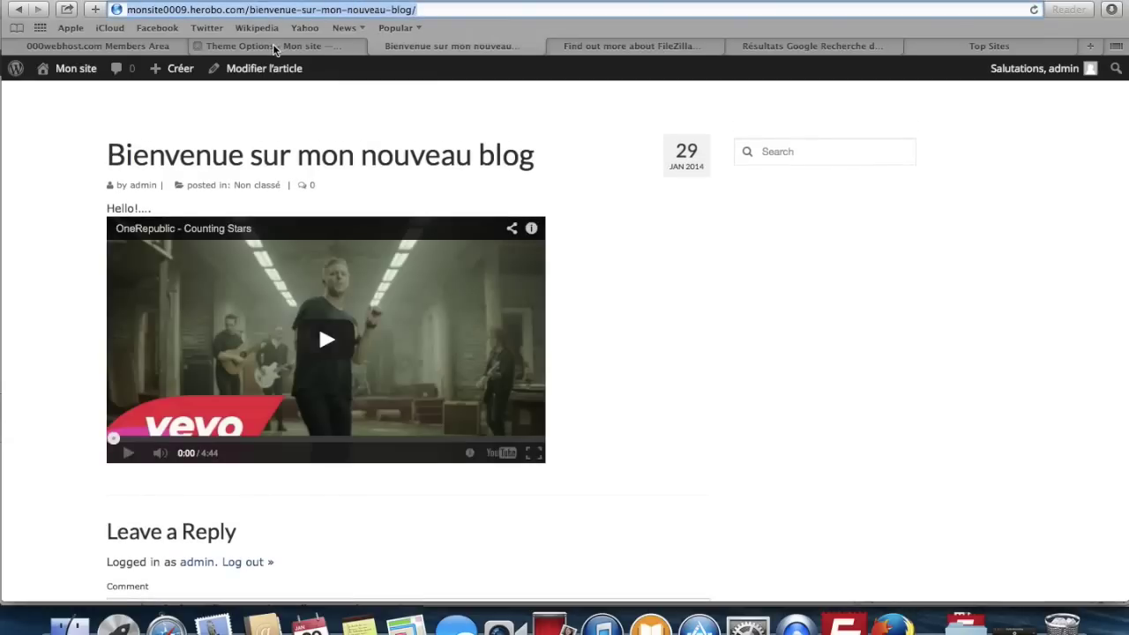
Step: Paste the post address as the Musique tile's link and save the theme options
click(272, 43)
key(super+v)
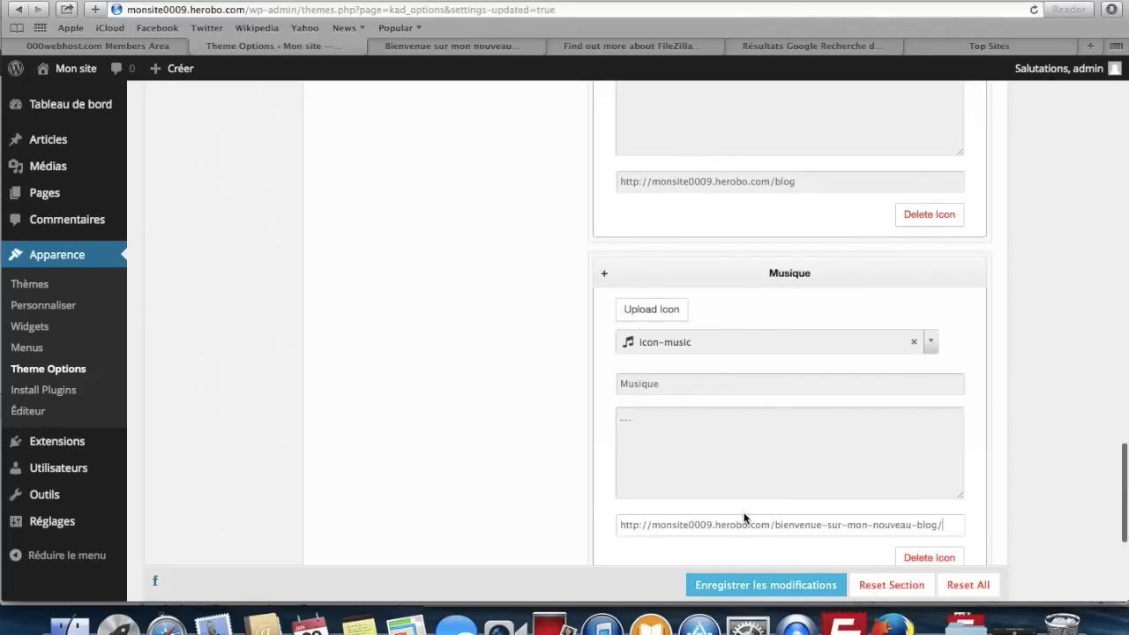
scroll(981, 540, down, 2)
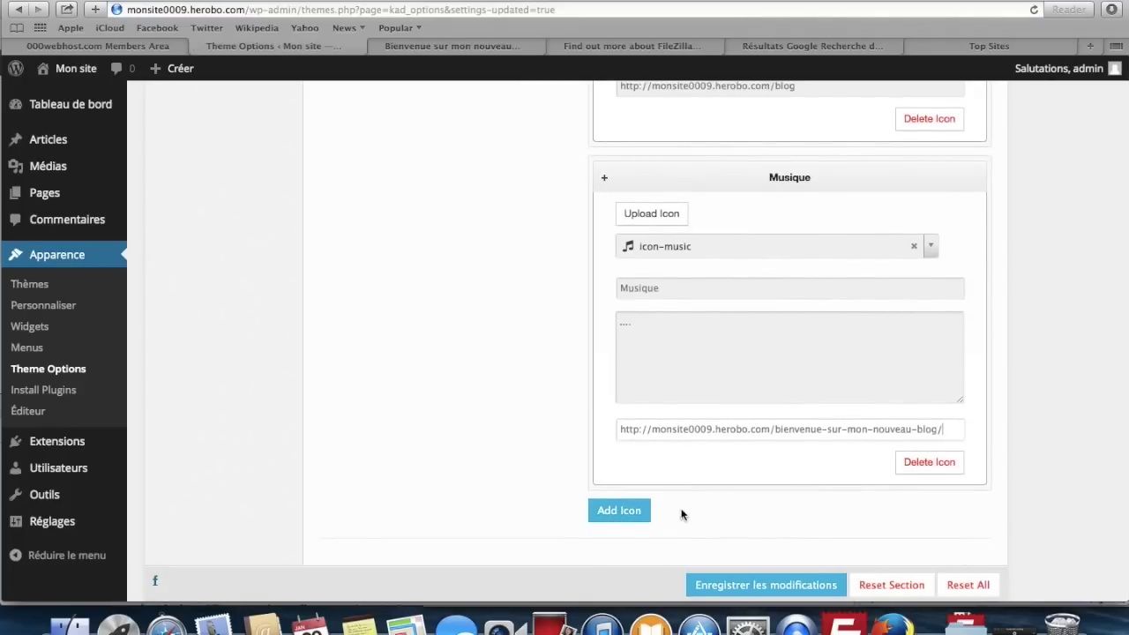
click(758, 585)
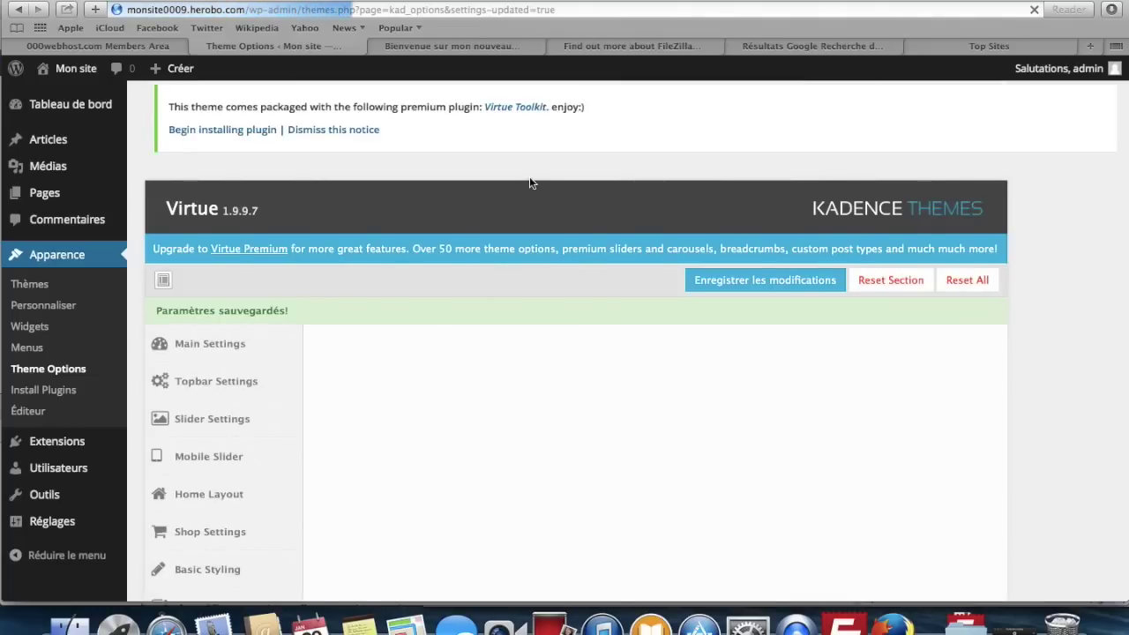
click(417, 47)
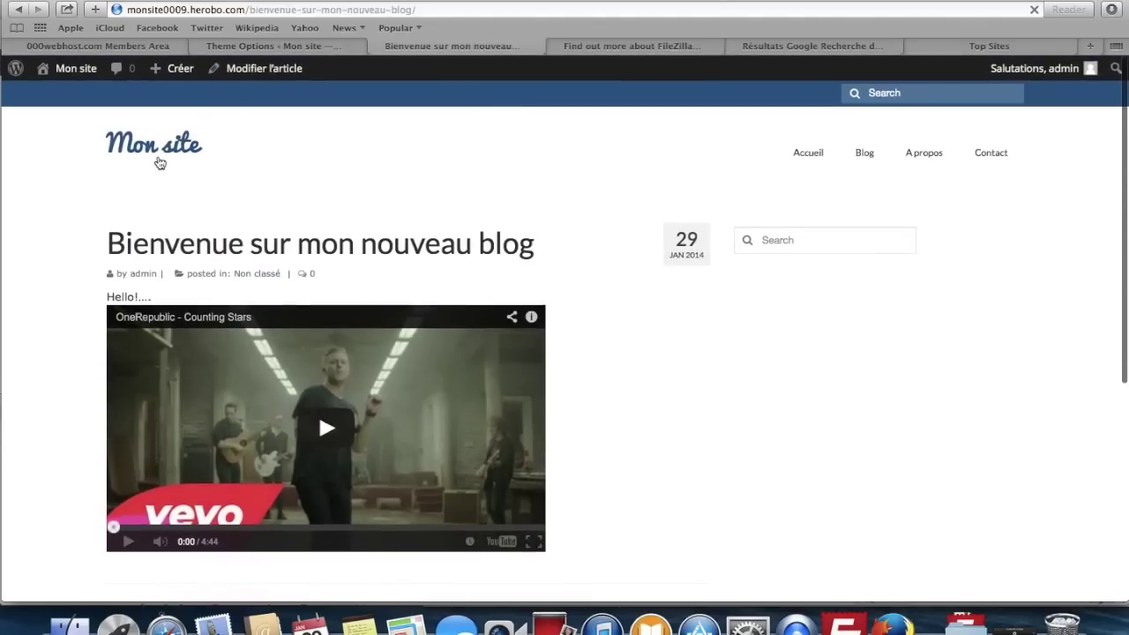
Step: From the site's home page, check that the Contact tile opens the Contact page
click(160, 163)
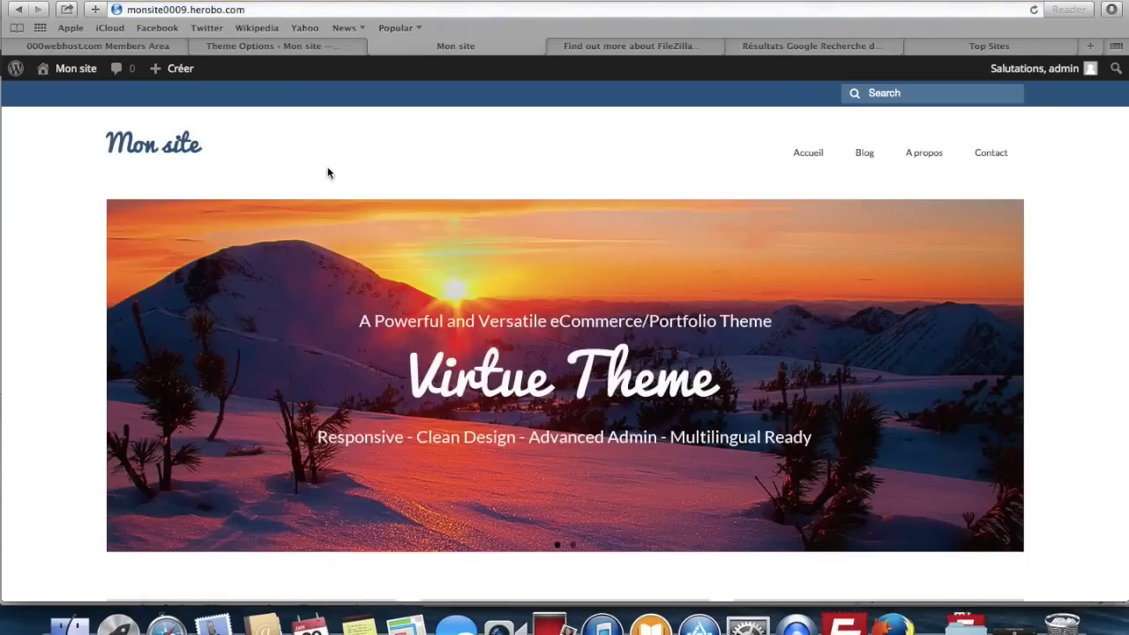
scroll(613, 376, down, 4)
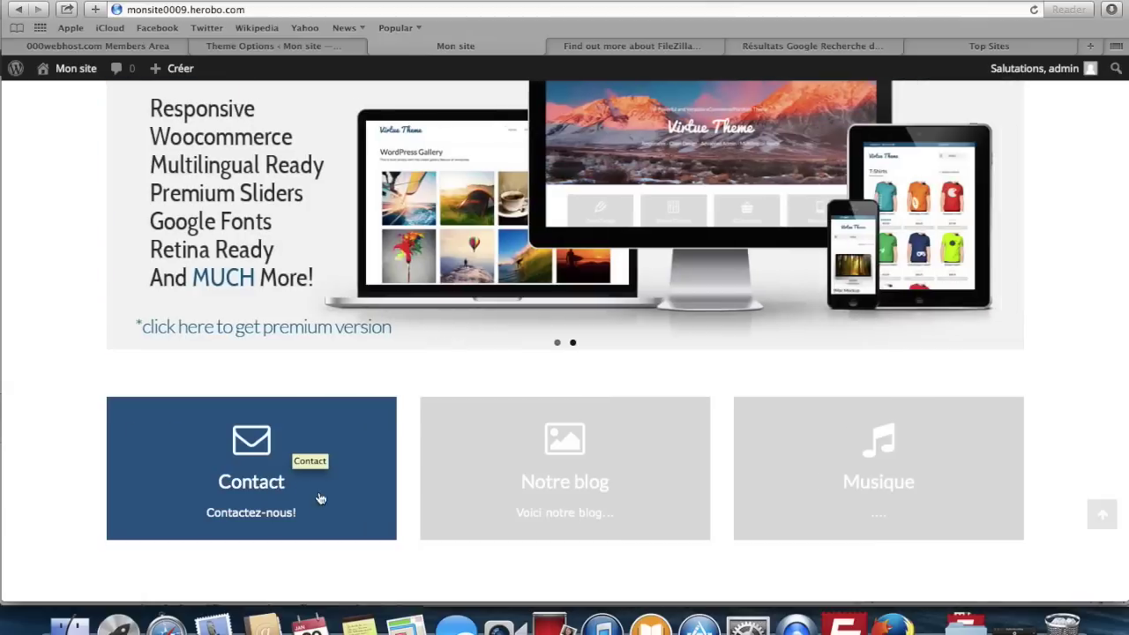
click(251, 512)
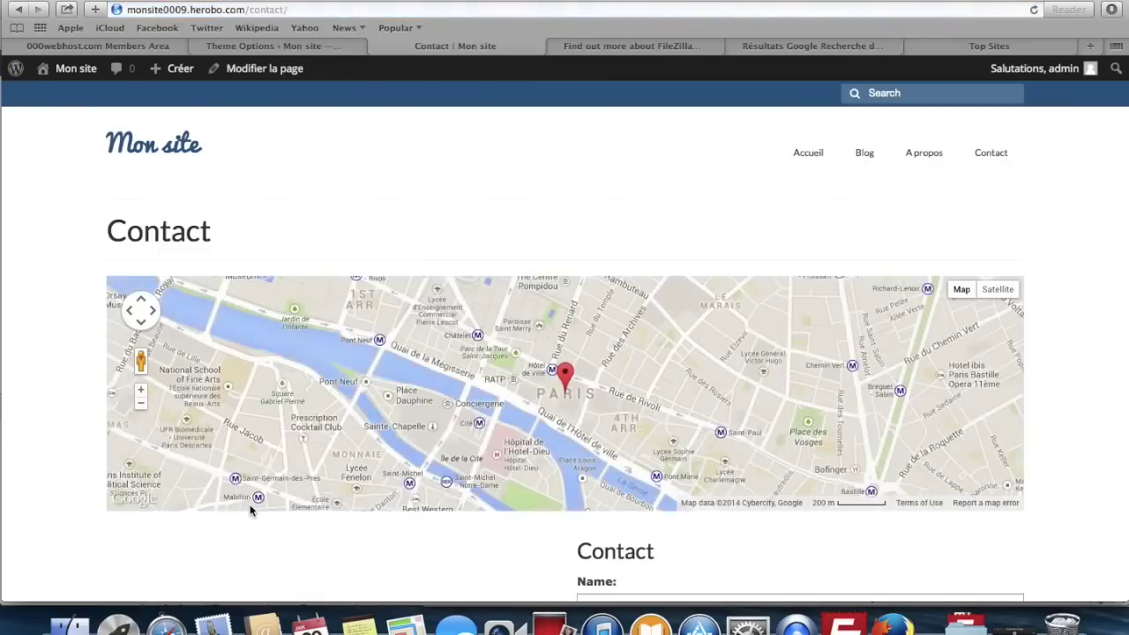
key(super+bracketleft)
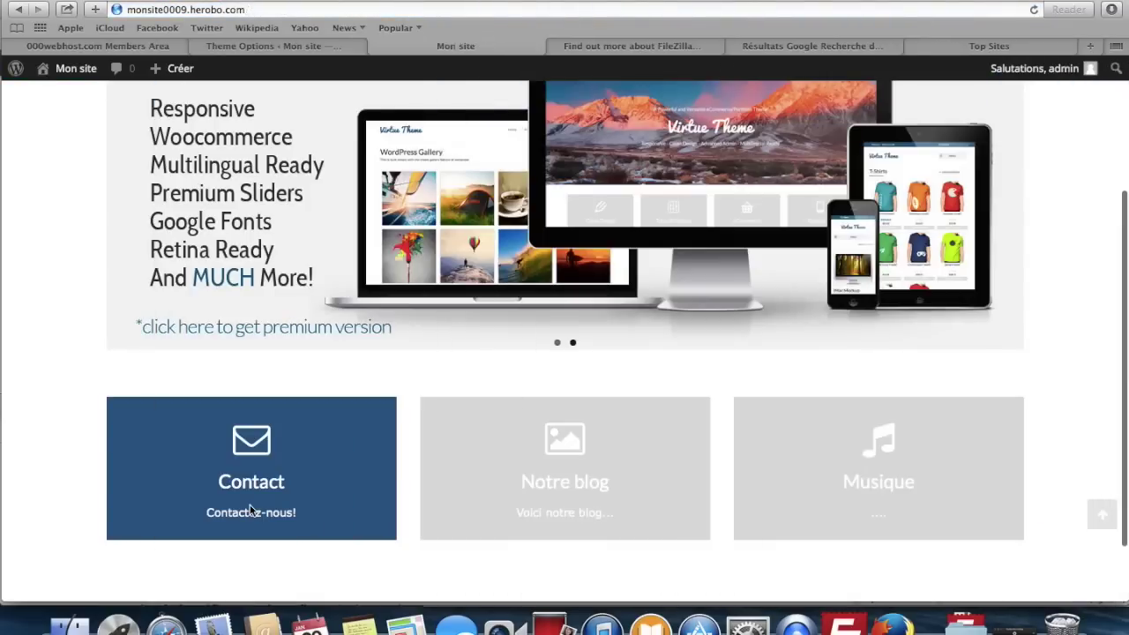
Step: Check that the Musique tile opens the blog post, then return to the home page
scroll(522, 323, up, 5)
scroll(523, 323, down, 5)
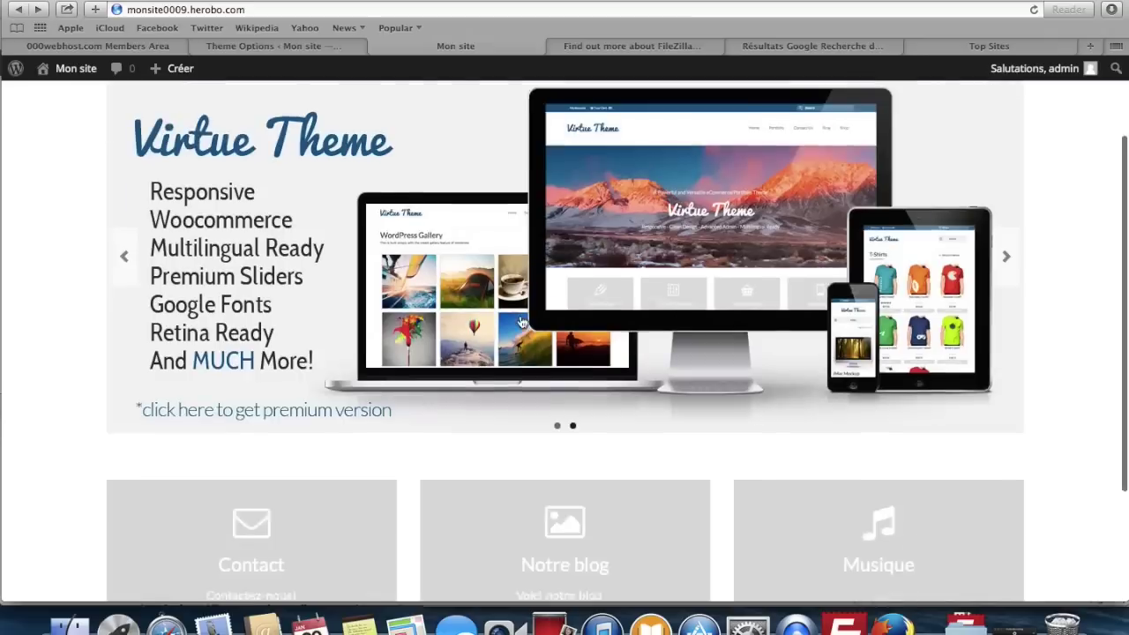
scroll(522, 322, up, 5)
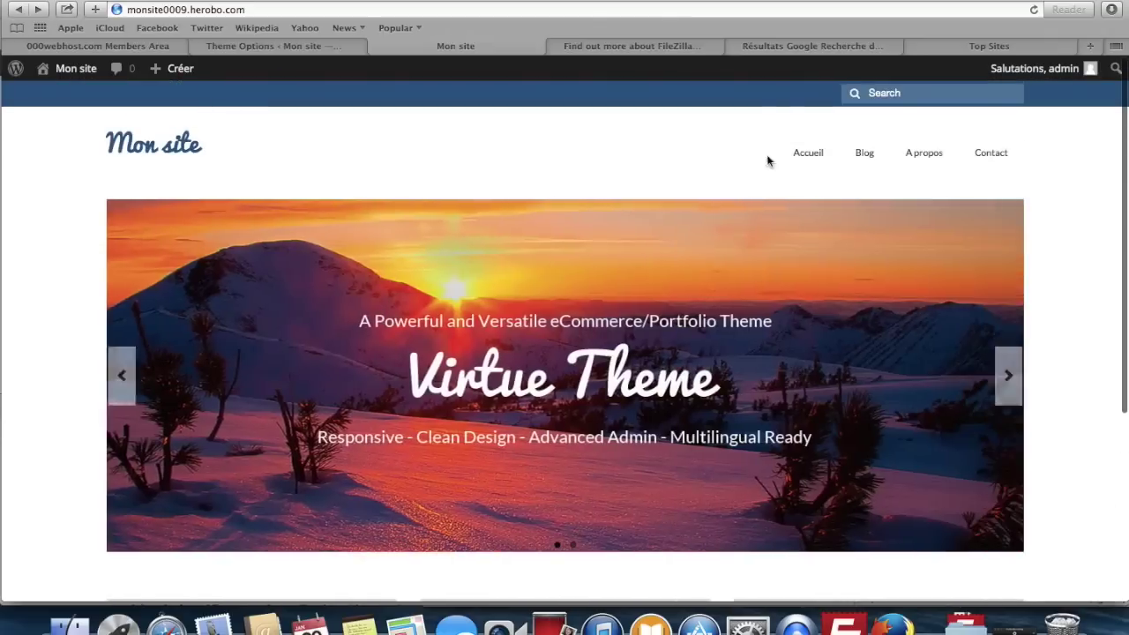
scroll(824, 270, down, 5)
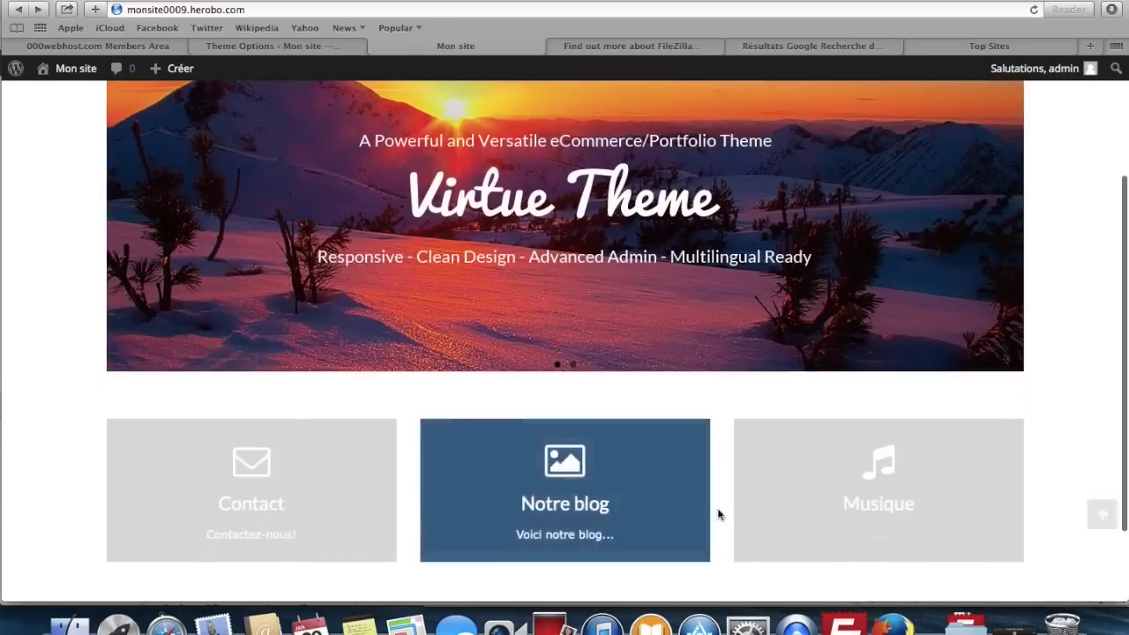
scroll(905, 503, up, 2)
scroll(905, 503, up, 3)
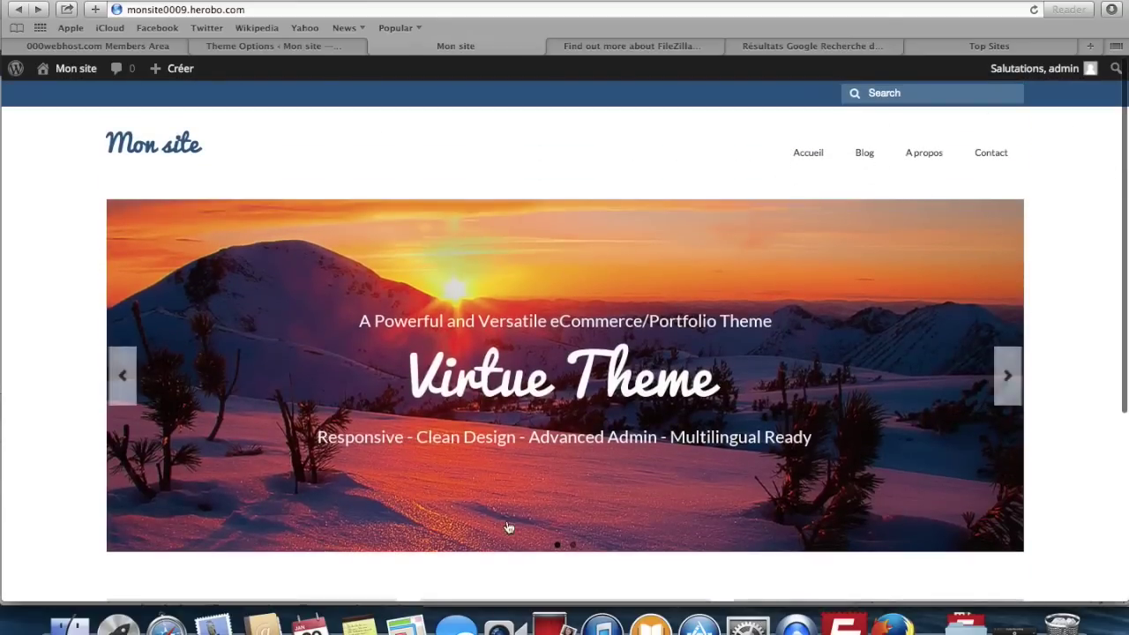
scroll(564, 370, down, 4)
scroll(306, 516, up, 4)
scroll(306, 516, down, 5)
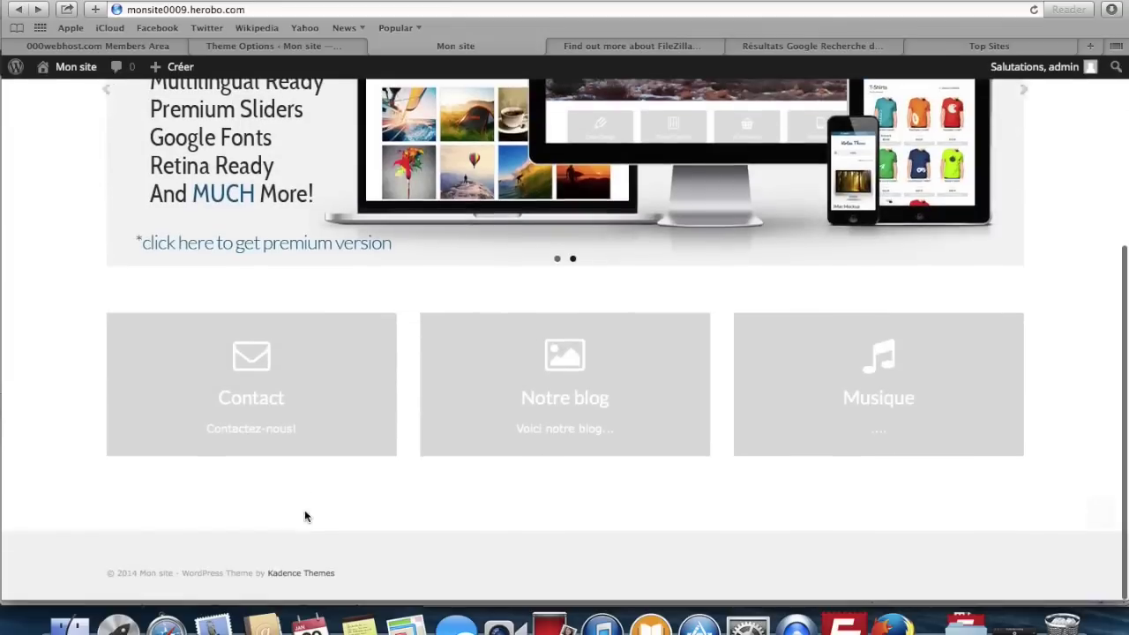
scroll(565, 379, up, 5)
scroll(849, 157, down, 3)
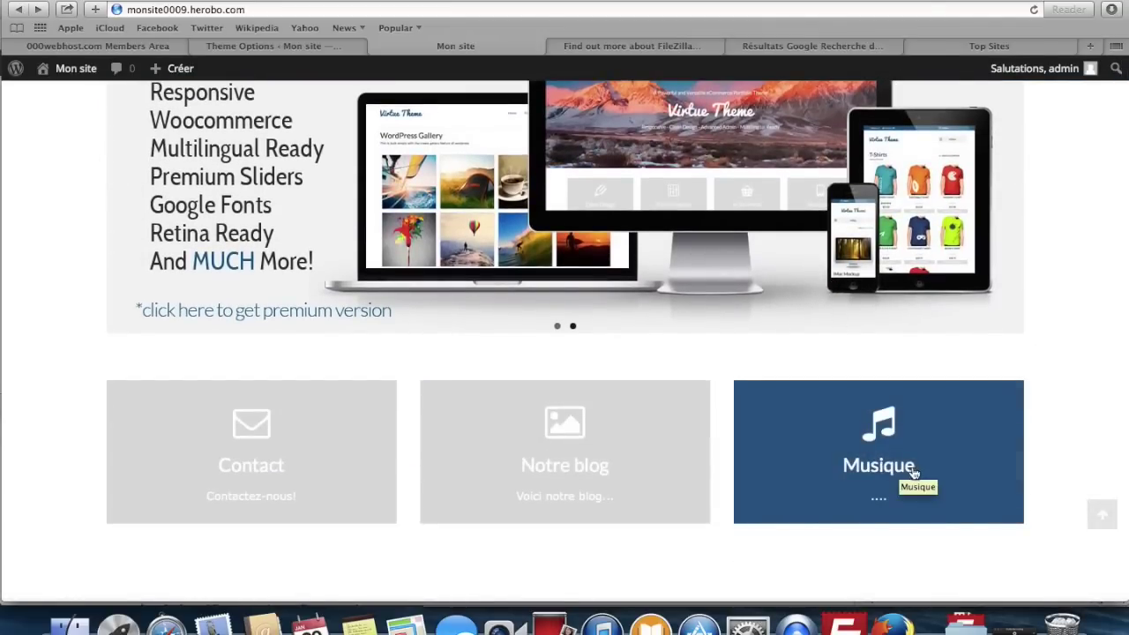
click(883, 465)
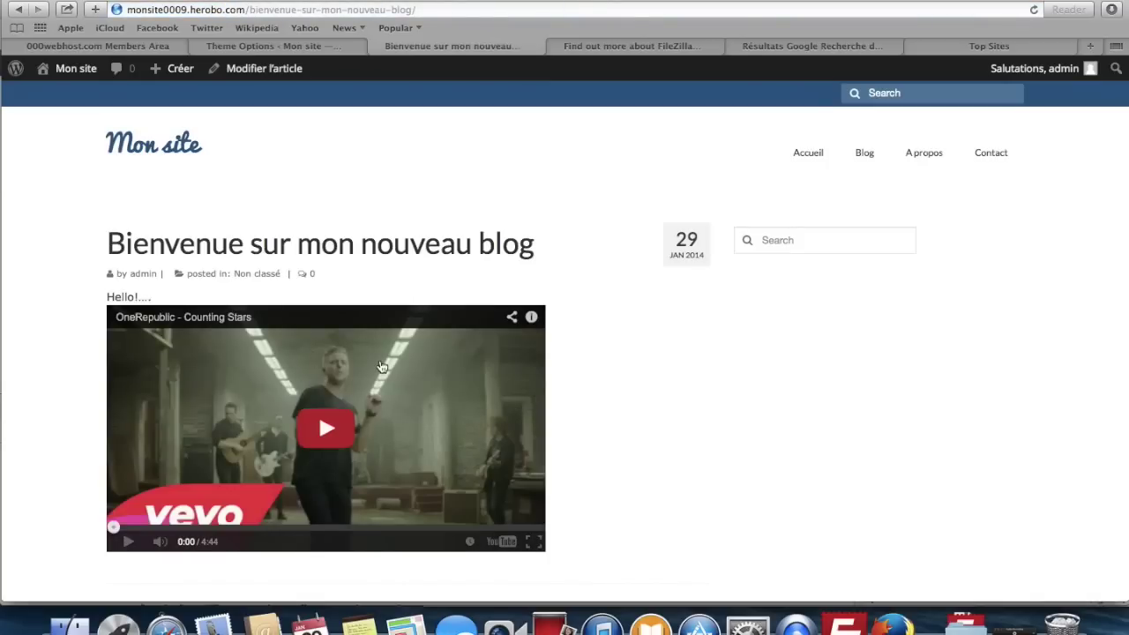
scroll(381, 366, down, 2)
click(164, 92)
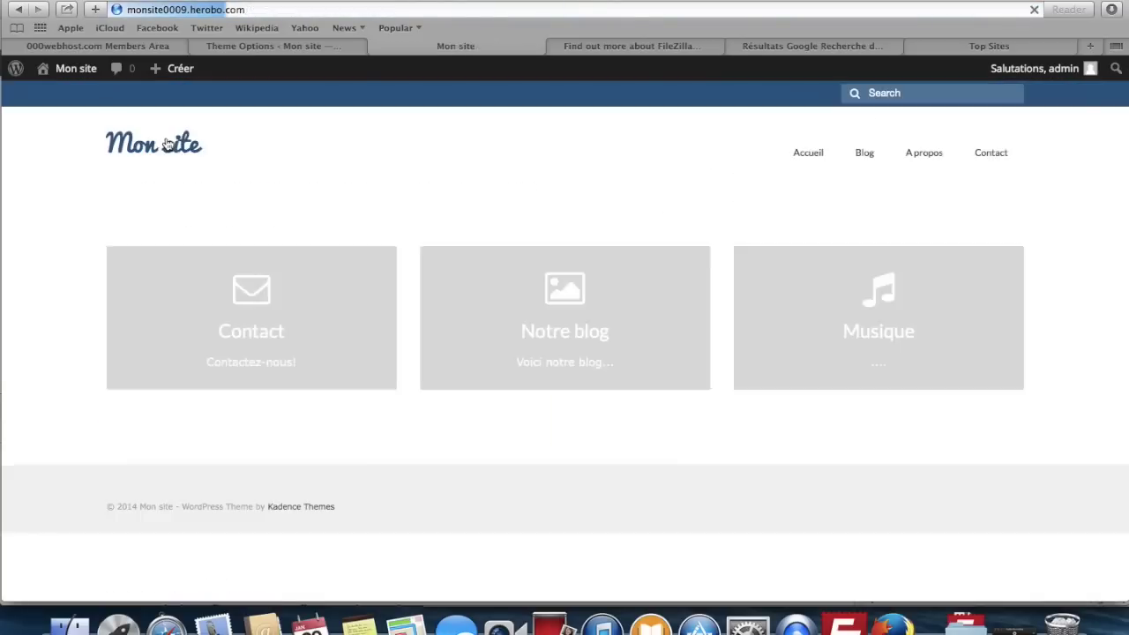
scroll(618, 397, down, 5)
scroll(617, 396, up, 5)
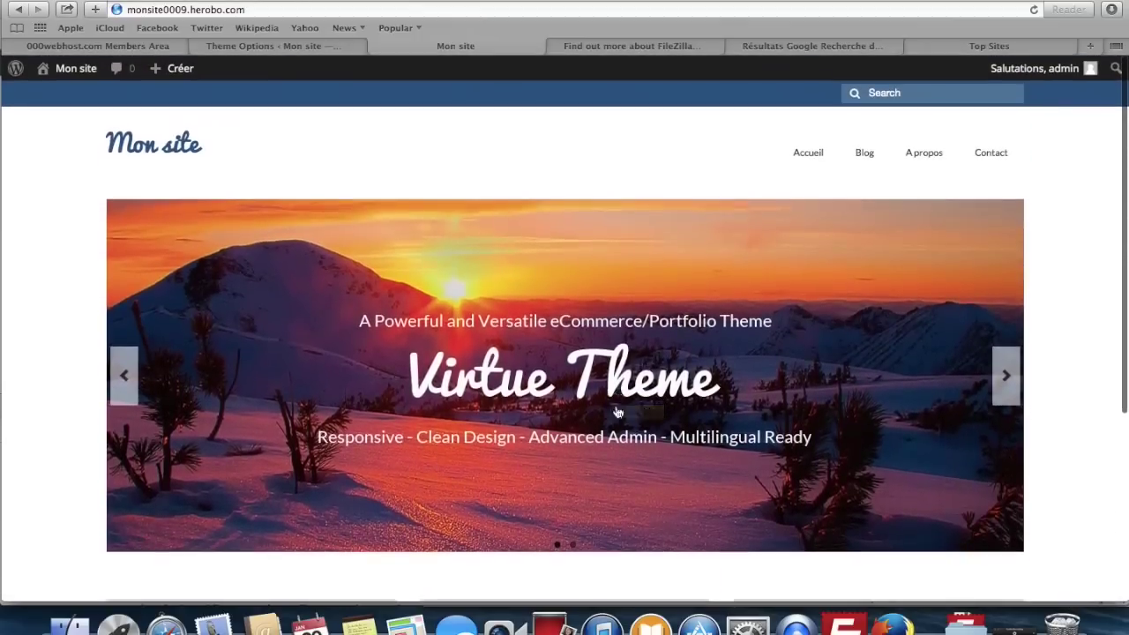
scroll(559, 167, down, 5)
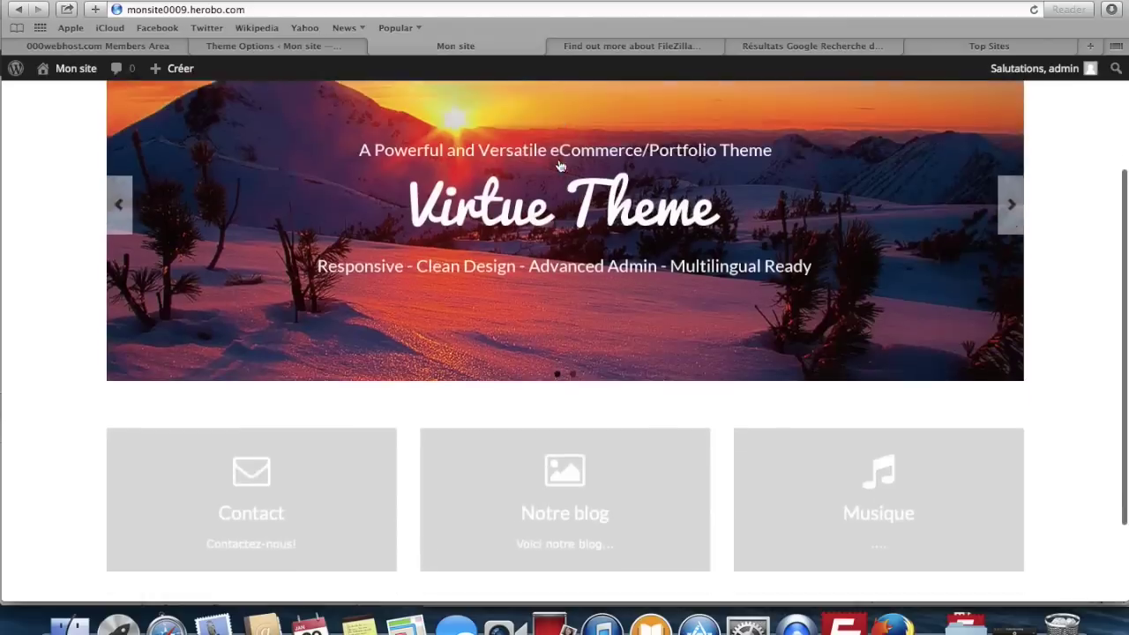
scroll(559, 166, up, 5)
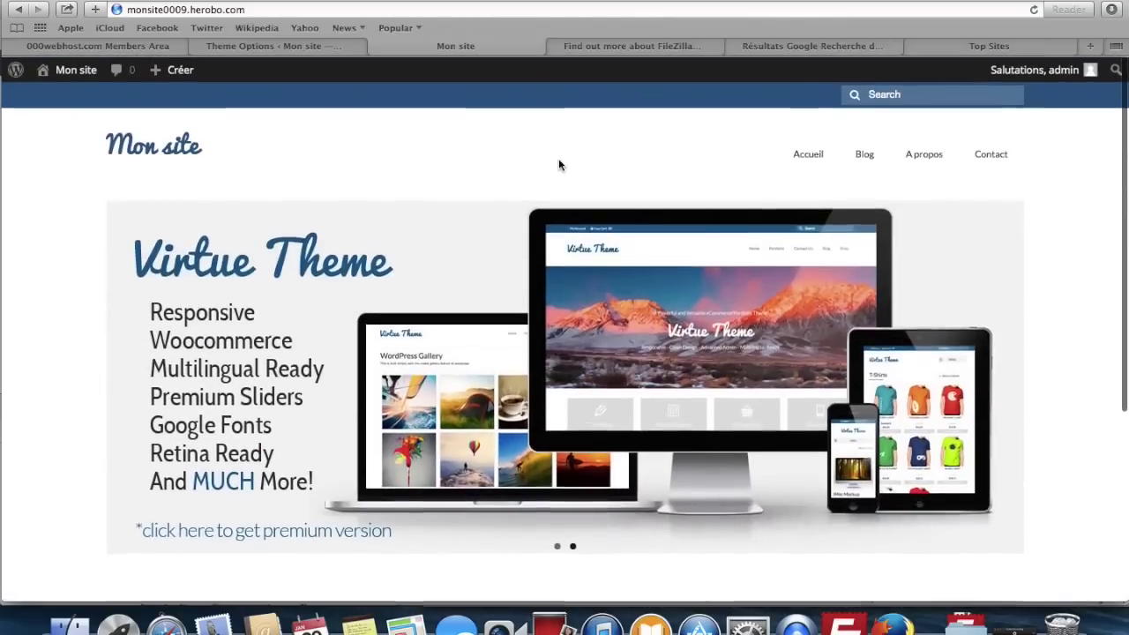